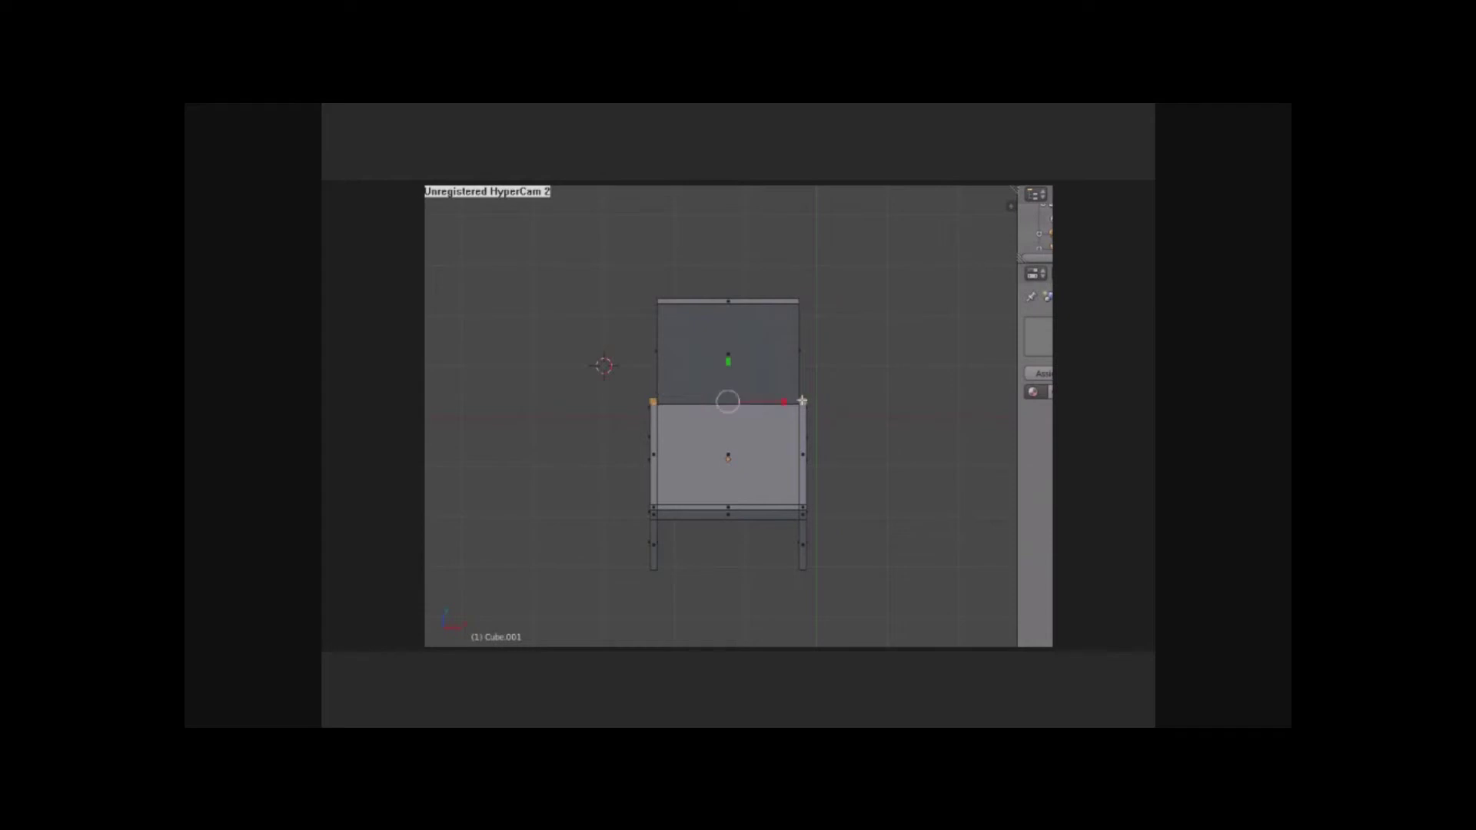
Step: Extrude the two selected faces at the chair's back corners upward into posts
{"action": "key", "text": "e"}
{"action": "left_click", "coordinate": [751, 305]}
{"action": "left_click", "coordinate": [495, 660]}
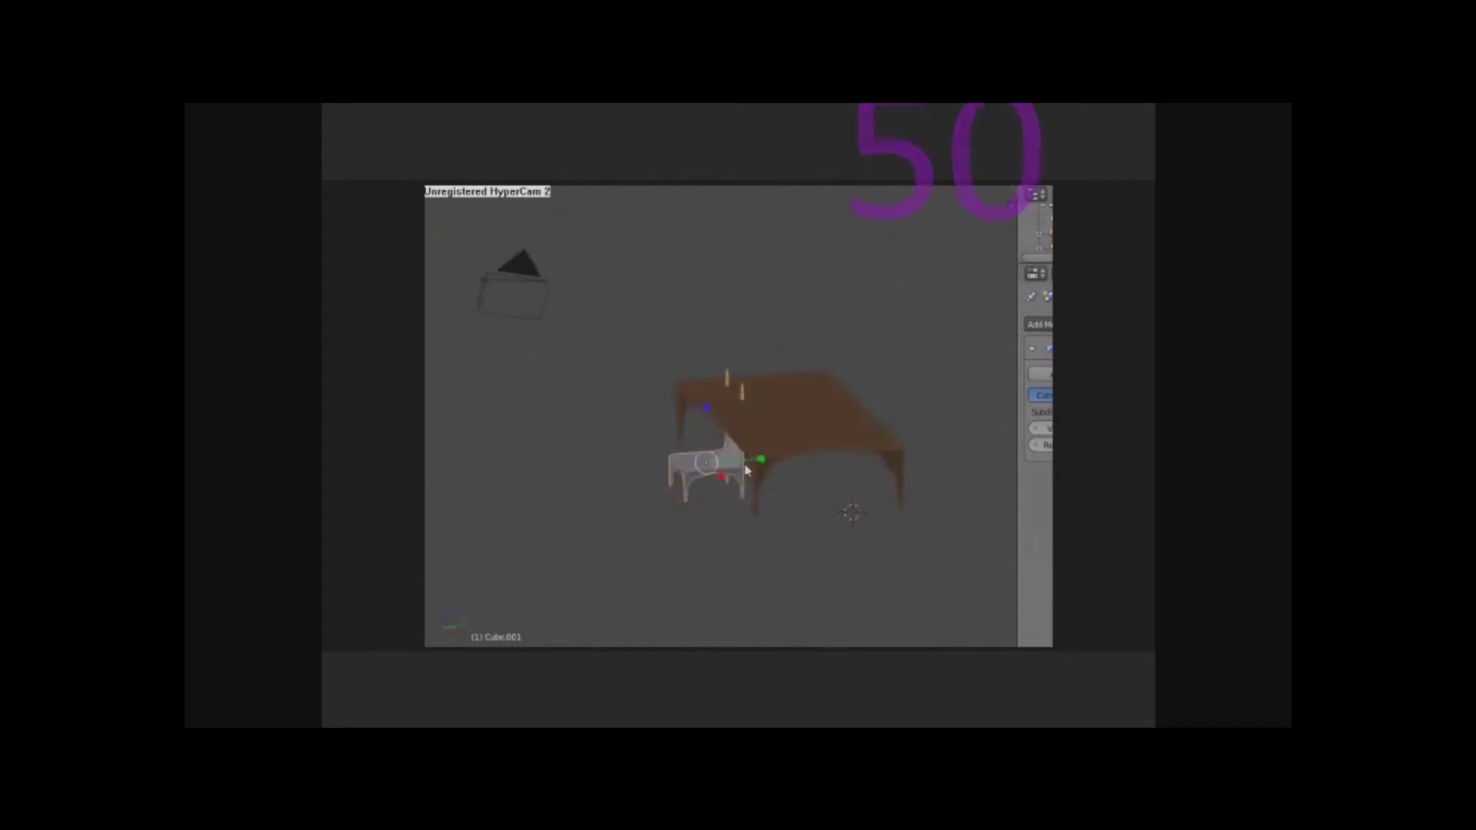
Step: Move and turn the chair to place it next to the table
{"action": "left_click_drag", "start_coordinate": [746, 481], "coordinate": [848, 520]}
{"action": "left_click_drag", "start_coordinate": [825, 459], "coordinate": [825, 423]}
{"action": "left_click_drag", "start_coordinate": [793, 486], "coordinate": [741, 487]}
{"action": "key", "text": "n"}
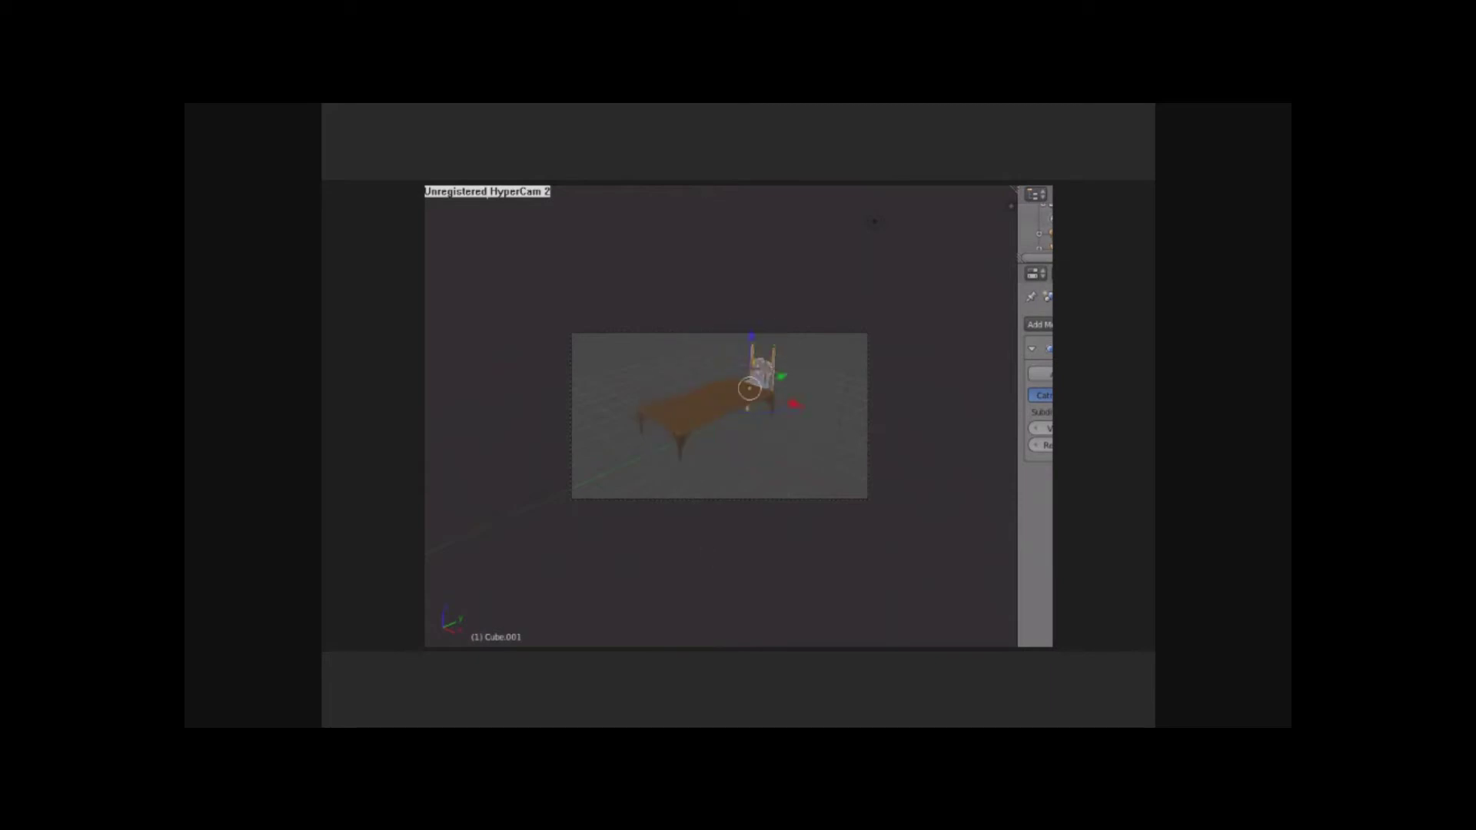
{"action": "left_click_drag", "start_coordinate": [762, 396], "coordinate": [815, 438]}
{"action": "key", "text": "ctrl+alt+r"}
{"action": "left_click_drag", "start_coordinate": [797, 490], "coordinate": [794, 449]}
{"action": "key", "text": "ctrl+alt+g"}
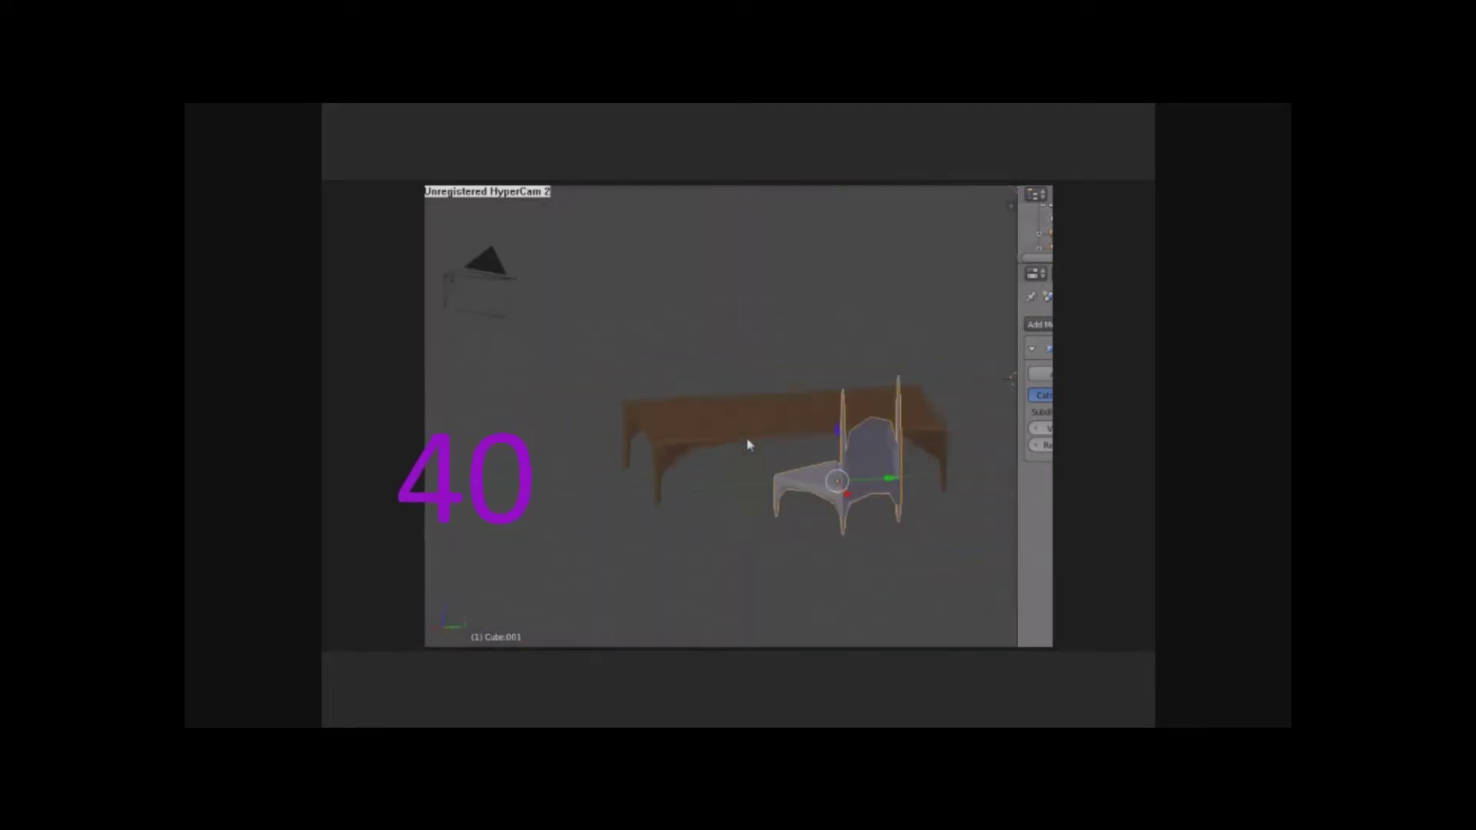
Step: Assign the brown table material to the chair
{"action": "key", "text": "KP_3"}
{"action": "left_click", "coordinate": [1050, 296]}
{"action": "left_click", "coordinate": [1038, 330]}
Step: Add a plane to the scene and scale it up to floor size
{"action": "key", "text": "KP_7"}
{"action": "scroll", "coordinate": [791, 319], "scroll_direction": "down", "scroll_amount": 4}
{"action": "key", "text": "shift+a"}
{"action": "left_click", "coordinate": [478, 204]}
{"action": "key", "text": "s"}
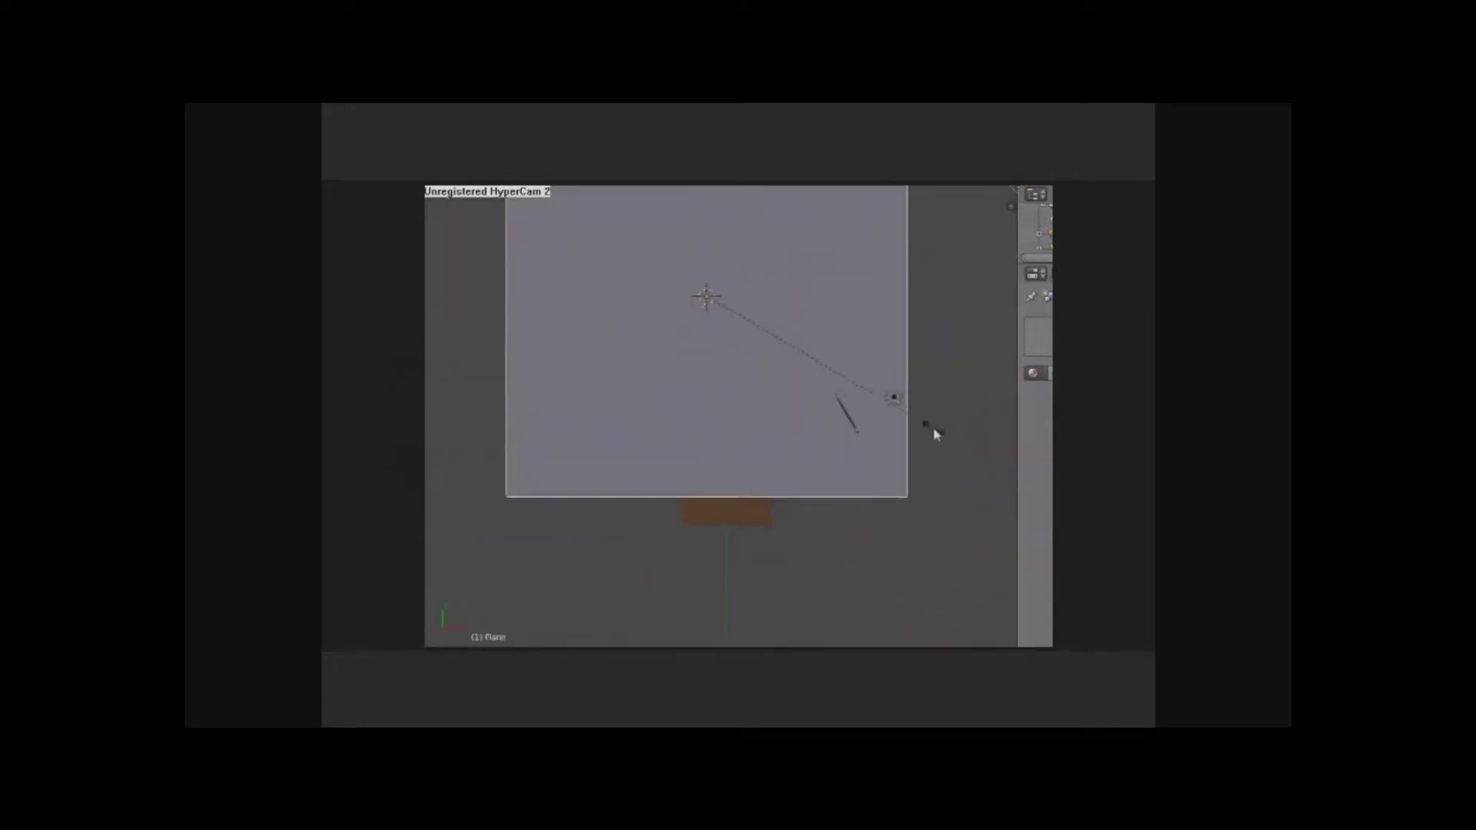
{"action": "left_click", "coordinate": [934, 434]}
Step: Move the large plane underneath the table and chair as the floor
{"action": "key", "text": "g"}
{"action": "left_click", "coordinate": [732, 385]}
{"action": "key", "text": "KP_1"}
{"action": "left_click_drag", "start_coordinate": [731, 354], "coordinate": [732, 401]}
Step: Give the floor plane a new material with a pale beige diffuse color
{"action": "key", "text": "KP_8"}
{"action": "key", "text": "KP_8"}
{"action": "left_click_drag", "start_coordinate": [1018, 431], "coordinate": [1000, 431]}
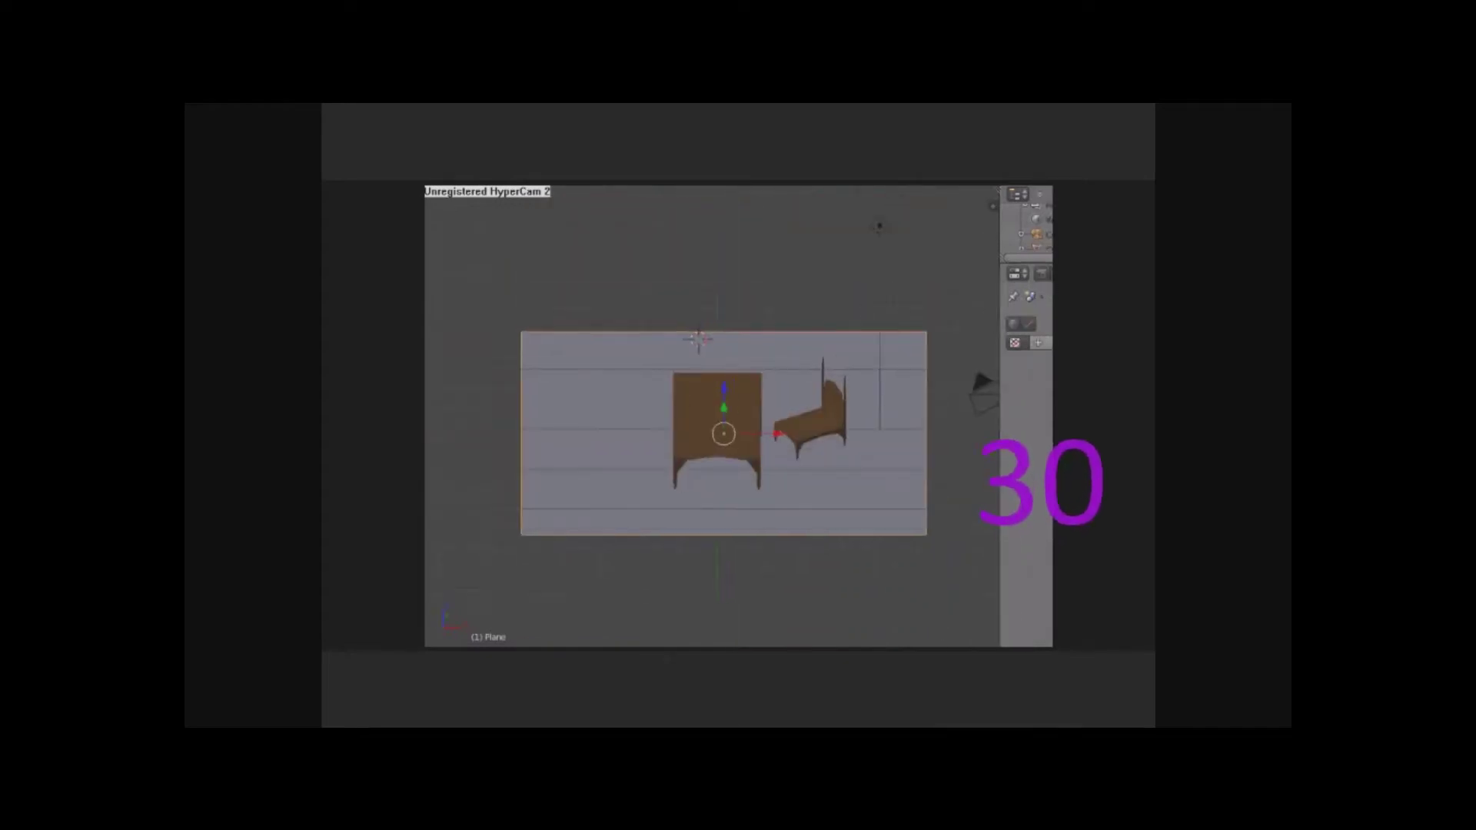
{"action": "left_click", "coordinate": [1041, 375]}
{"action": "left_click", "coordinate": [1031, 558]}
{"action": "left_click", "coordinate": [996, 415]}
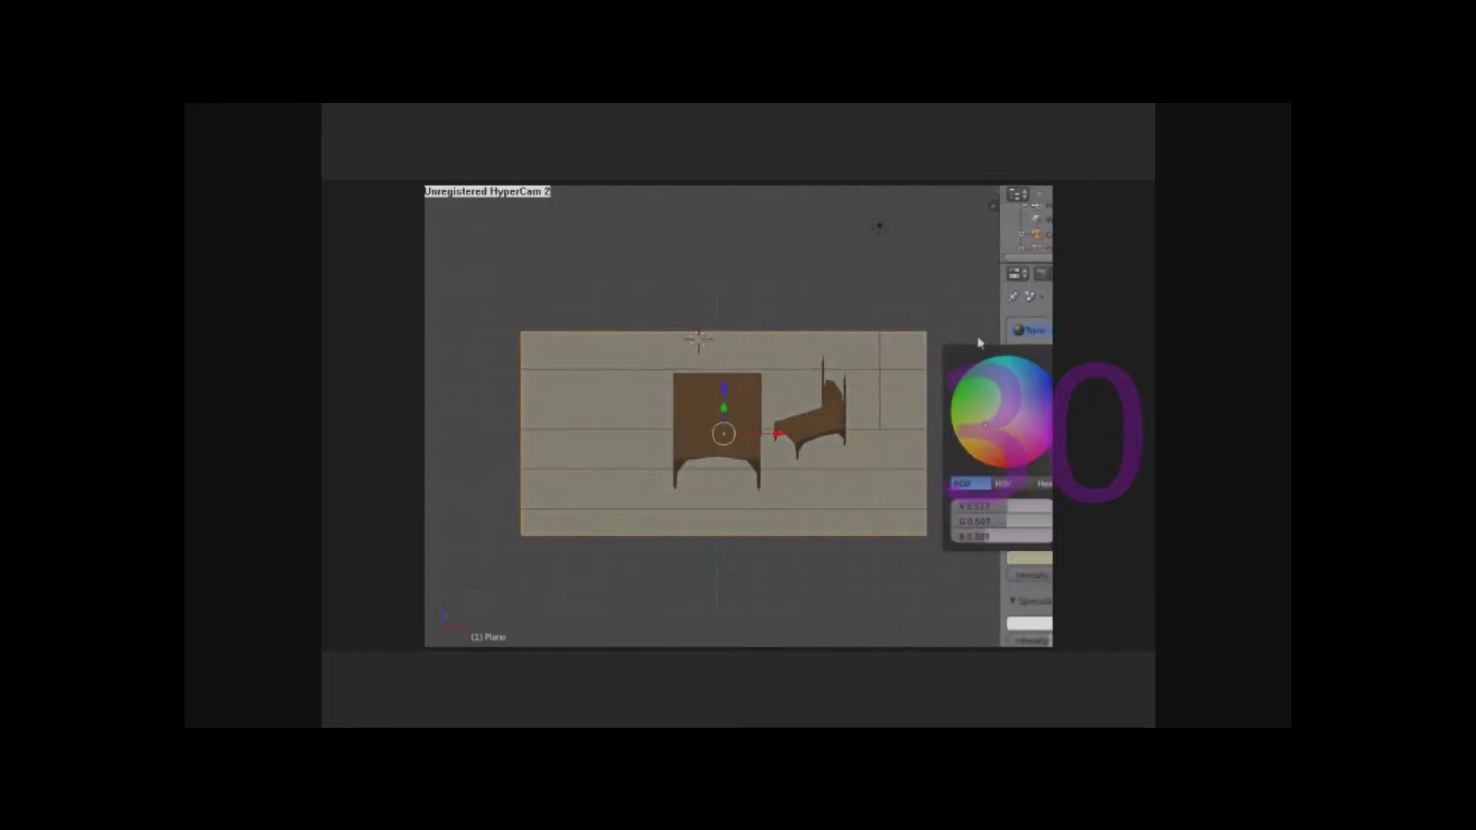
Step: Reposition the lamp and the camera, checking the framing of the table and chair through the camera
{"action": "right_click", "coordinate": [880, 226]}
{"action": "left_click_drag", "start_coordinate": [880, 198], "coordinate": [881, 342]}
{"action": "right_click", "coordinate": [982, 389]}
{"action": "left_click_drag", "start_coordinate": [982, 389], "coordinate": [881, 476]}
{"action": "left_click", "coordinate": [882, 478]}
{"action": "key", "text": "KP_0"}
{"action": "left_click", "coordinate": [801, 449]}
{"action": "right_click", "coordinate": [800, 449]}
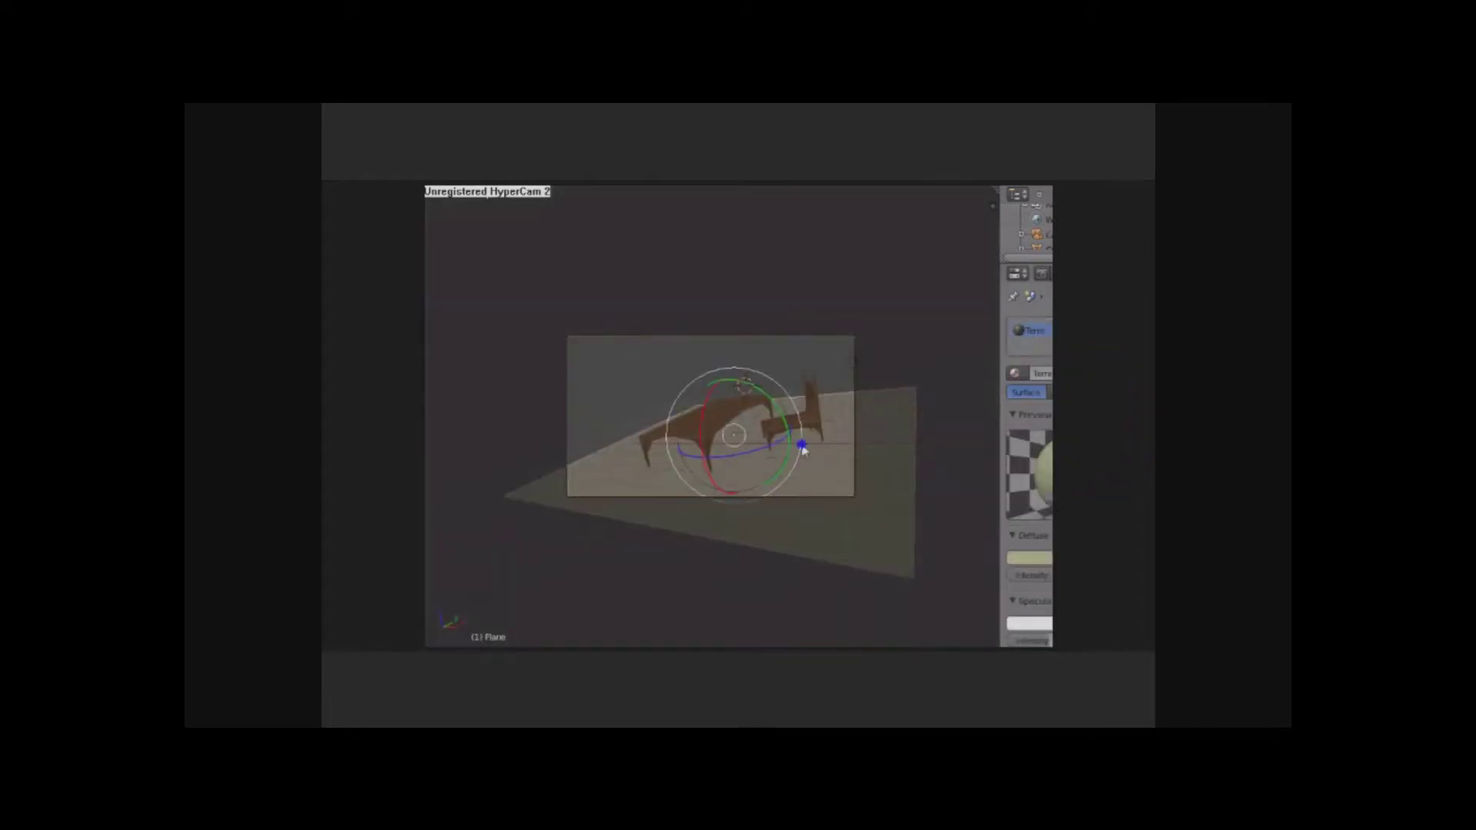
Step: Move the lamp again and rotate the object beside the table about the X axis
{"action": "key", "text": "KP_0"}
{"action": "right_click", "coordinate": [880, 364]}
{"action": "left_click_drag", "start_coordinate": [882, 348], "coordinate": [882, 504]}
{"action": "key", "text": "KP_7"}
{"action": "right_click", "coordinate": [864, 428]}
{"action": "key", "text": "r"}
{"action": "key", "text": "x"}
{"action": "left_click_drag", "start_coordinate": [866, 428], "coordinate": [590, 448]}
{"action": "key", "text": "KP_0"}
{"action": "key", "text": "KP_0"}
Step: Add a text object to the scene and change its text to "Board room"
{"action": "key", "text": "shift+a"}
{"action": "left_click", "coordinate": [846, 431]}
{"action": "left_click_drag", "start_coordinate": [537, 401], "coordinate": [537, 272]}
{"action": "left_click_drag", "start_coordinate": [593, 314], "coordinate": [608, 314]}
{"action": "key", "text": "Tab"}
{"action": "key", "text": "BackSpace"}
{"action": "key", "text": "BackSpace"}
{"action": "key", "text": "BackSpace"}
{"action": "key", "text": "BackSpace"}
{"action": "type", "text": "Board room"}
{"action": "key", "text": "Tab"}
Step: Adjust the text's placement in the camera view and render the scene
{"action": "key", "text": "KP_0"}
{"action": "left_click_drag", "start_coordinate": [635, 409], "coordinate": [658, 375]}
{"action": "key", "text": "F12"}
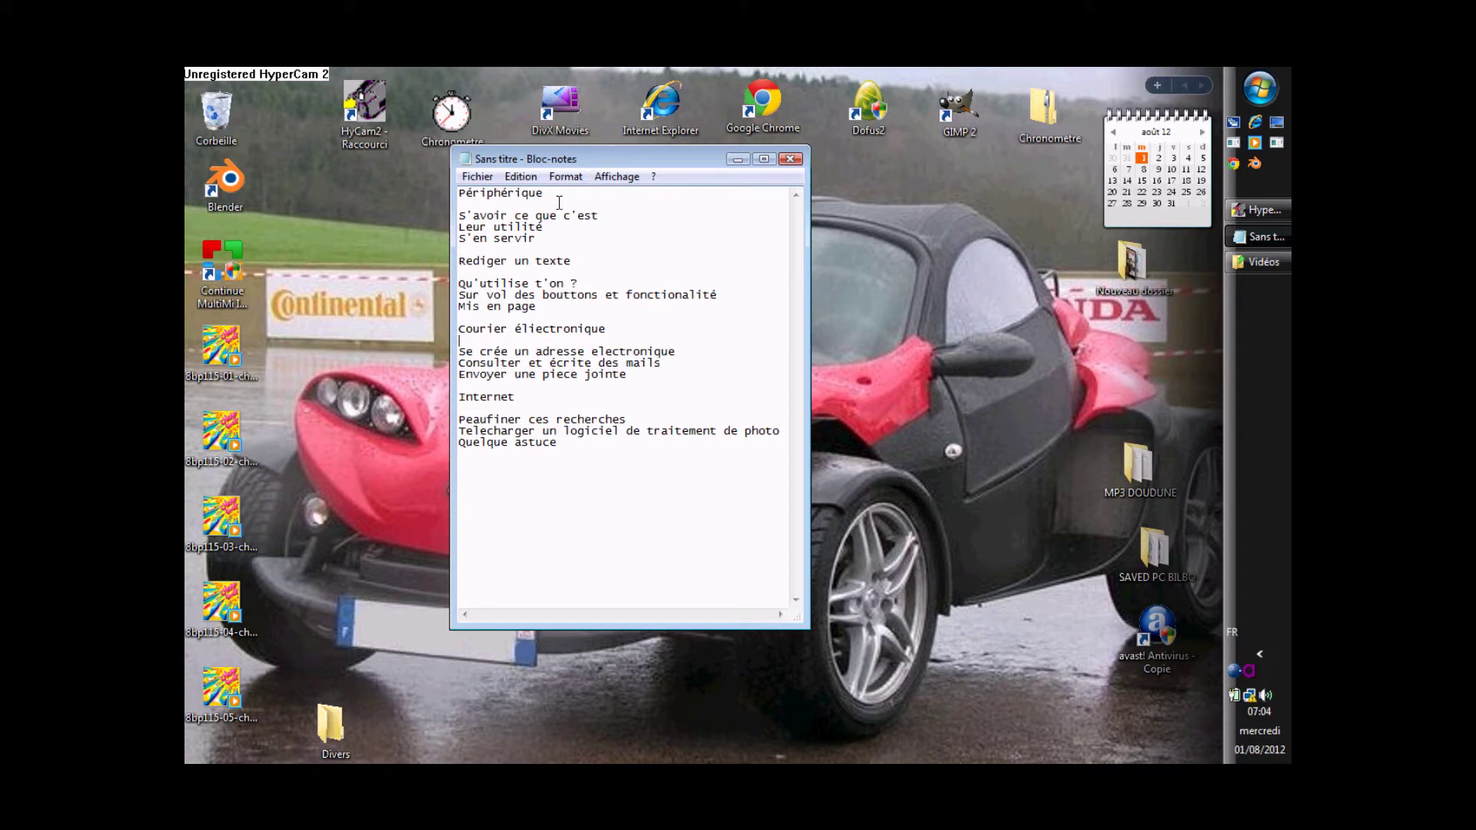
Step: In Bloc-notes, highlight the headings "Périphérique" and "Rediger un texte" in turn
{"action": "left_click_drag", "start_coordinate": [548, 194], "coordinate": [459, 193]}
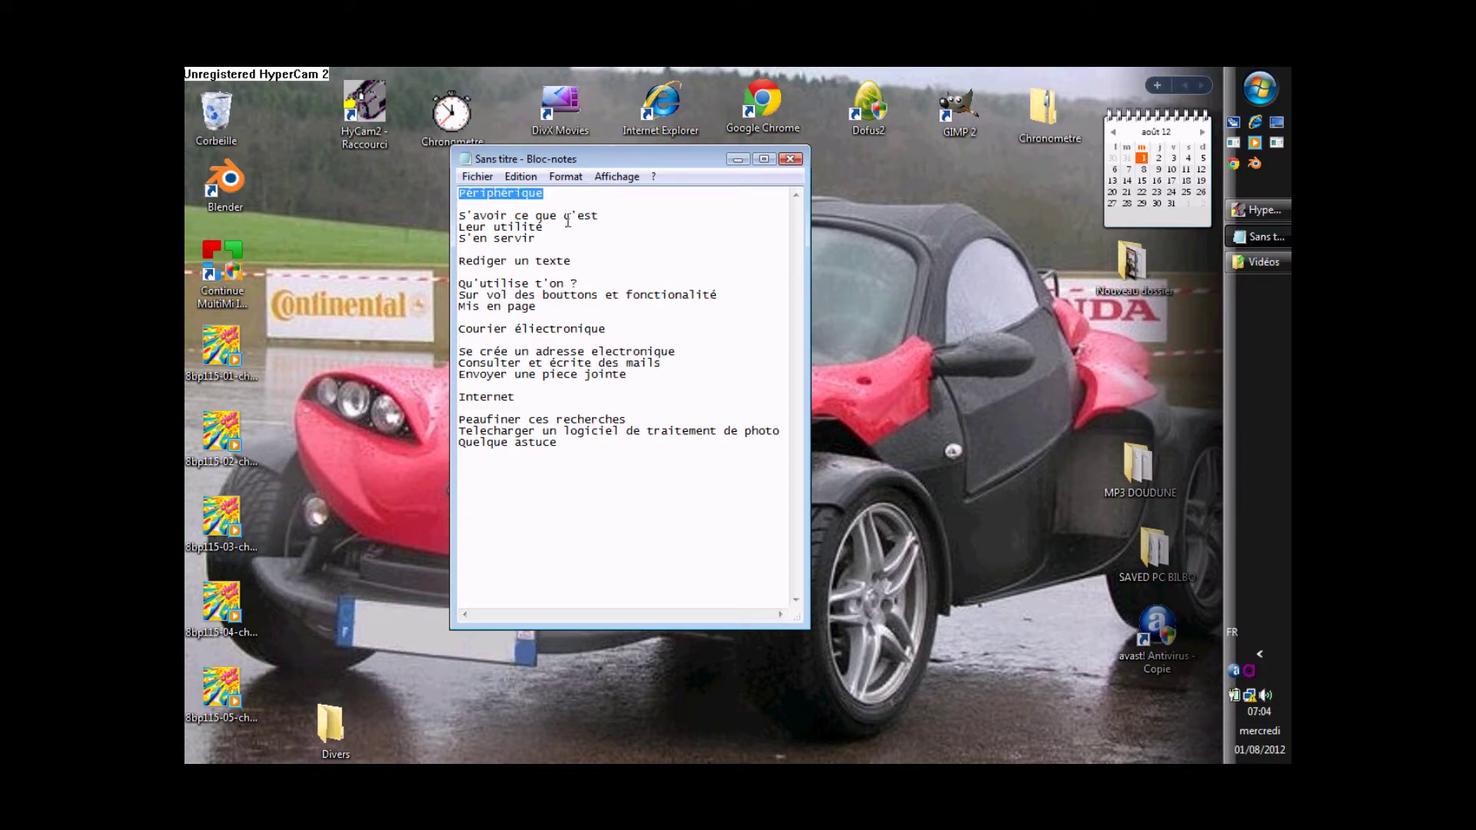
{"action": "left_click", "coordinate": [572, 259]}
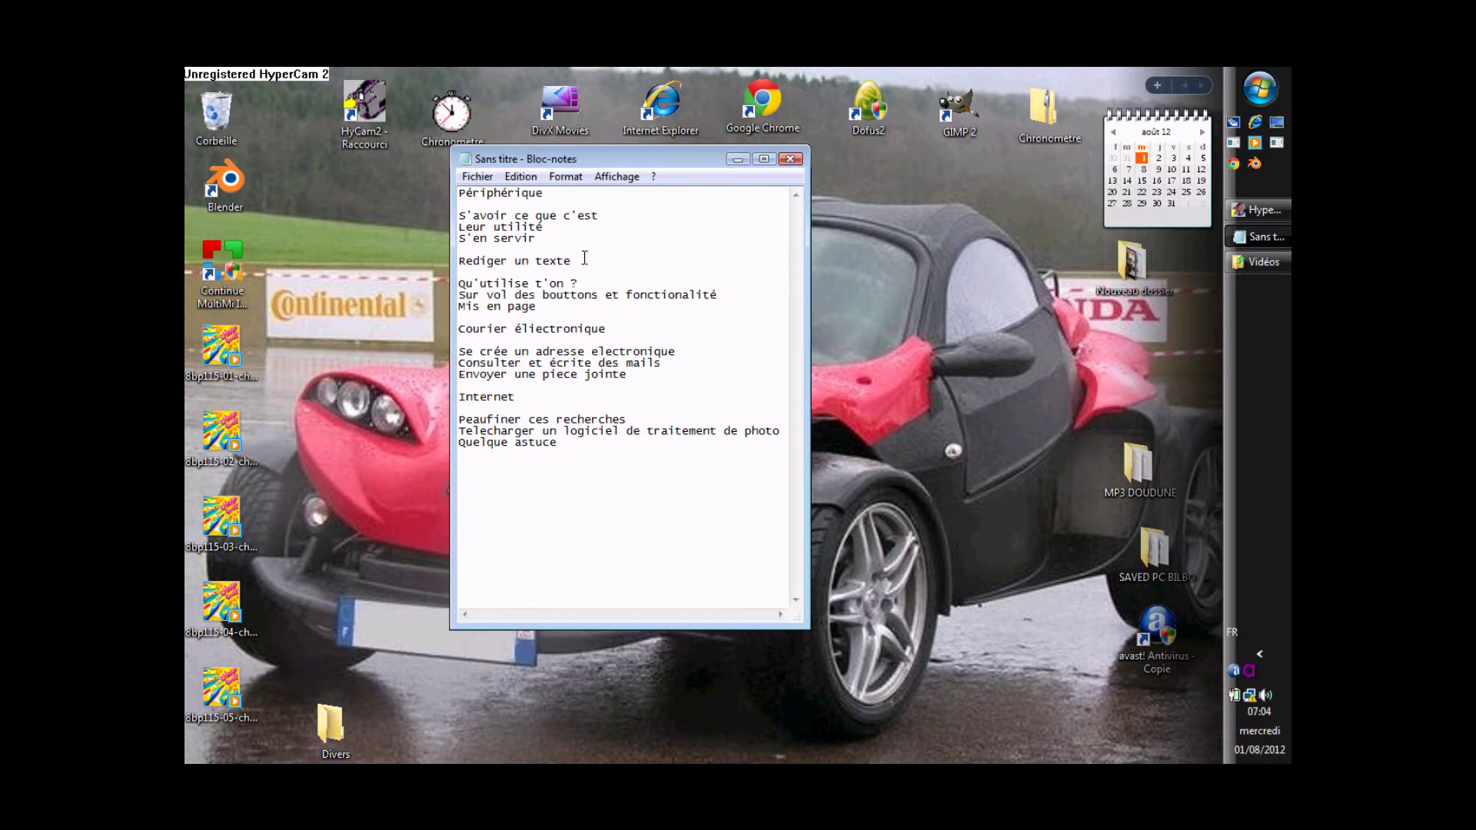
{"action": "left_click_drag", "start_coordinate": [581, 262], "coordinate": [458, 260]}
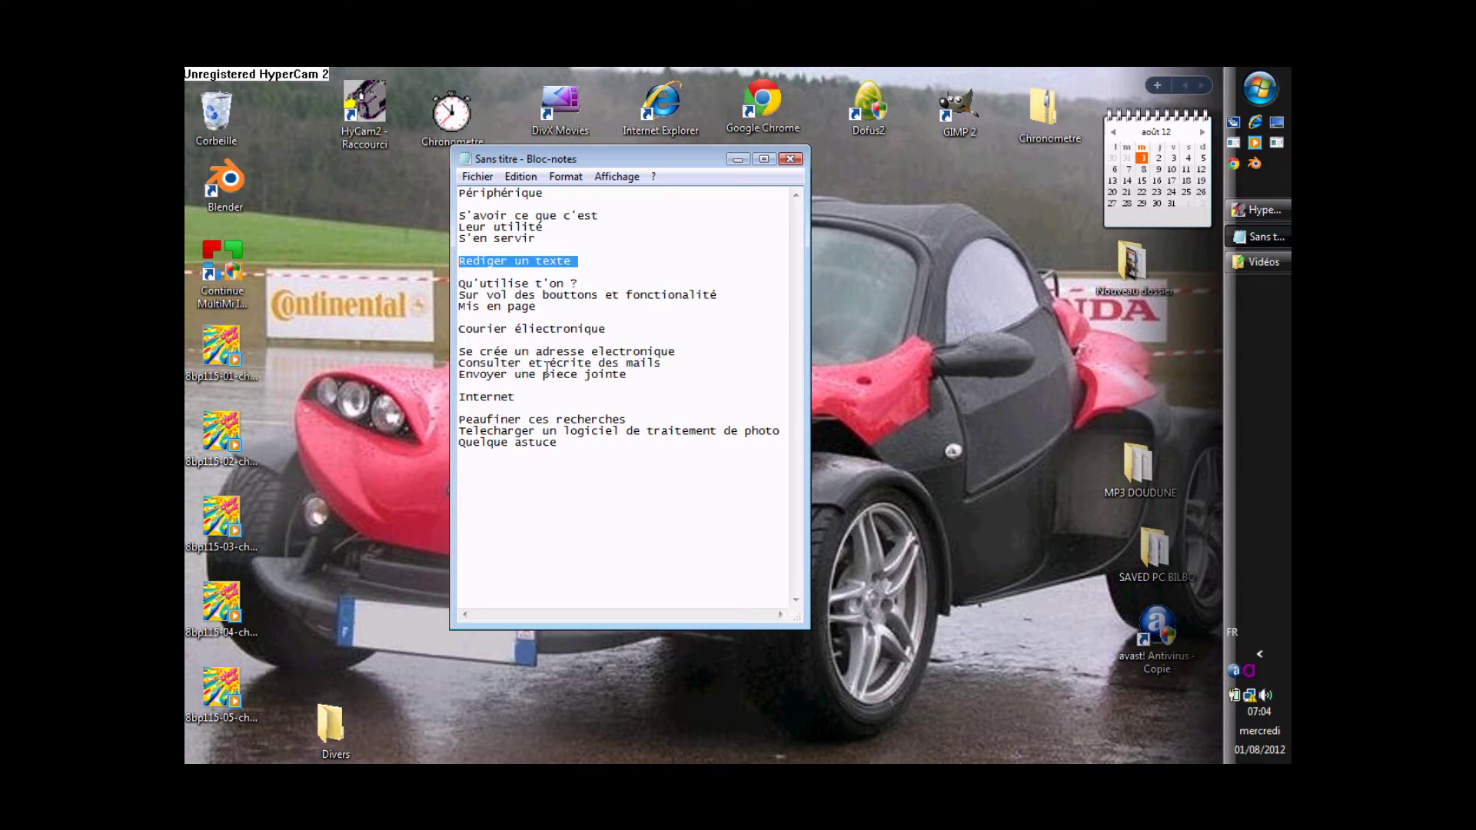
Step: Correct "écrite" to "écrire" in the line about consulting and writing mails
{"action": "left_click", "coordinate": [589, 375]}
{"action": "key", "text": "BackSpace"}
{"action": "key", "text": "BackSpace"}
{"action": "type", "text": "re"}
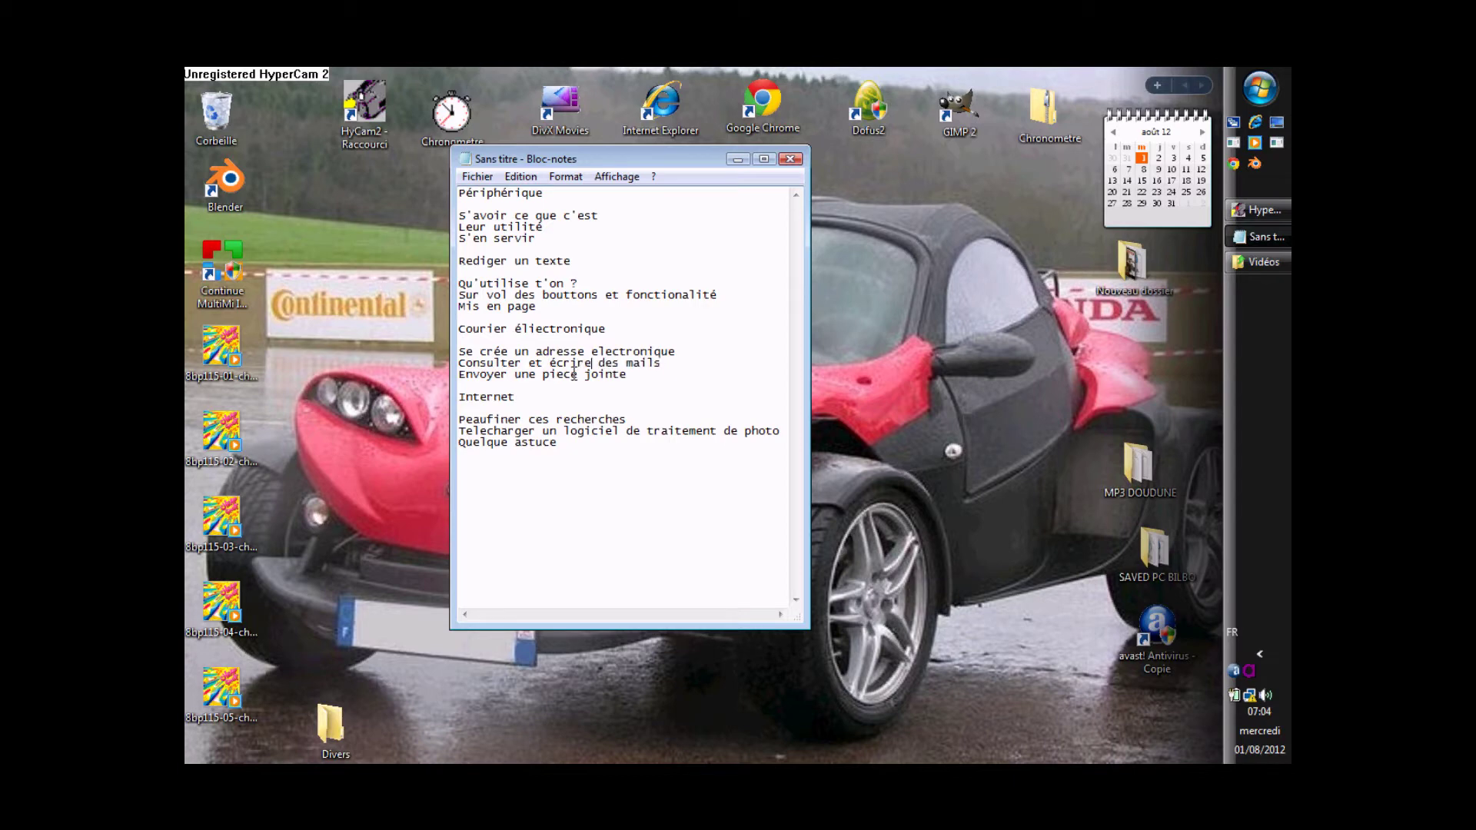
Step: Highlight the heading "Internet" and the last line "Quelque astuce" in turn
{"action": "left_click_drag", "start_coordinate": [522, 396], "coordinate": [459, 393]}
{"action": "left_click_drag", "start_coordinate": [562, 442], "coordinate": [449, 443]}
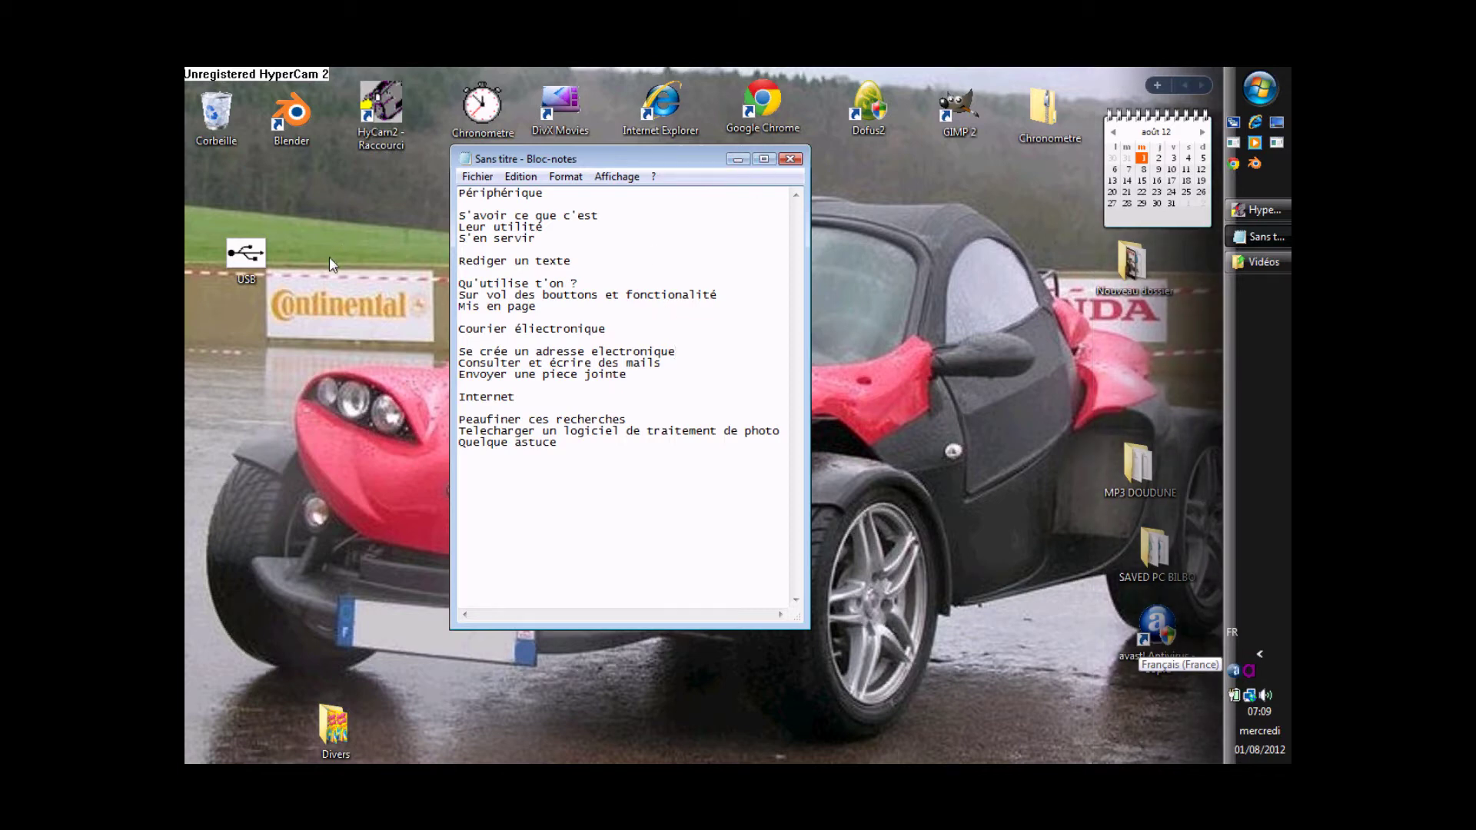
Step: View the USB symbol picture from the desktop and minimize its window
{"action": "left_click", "coordinate": [246, 257]}
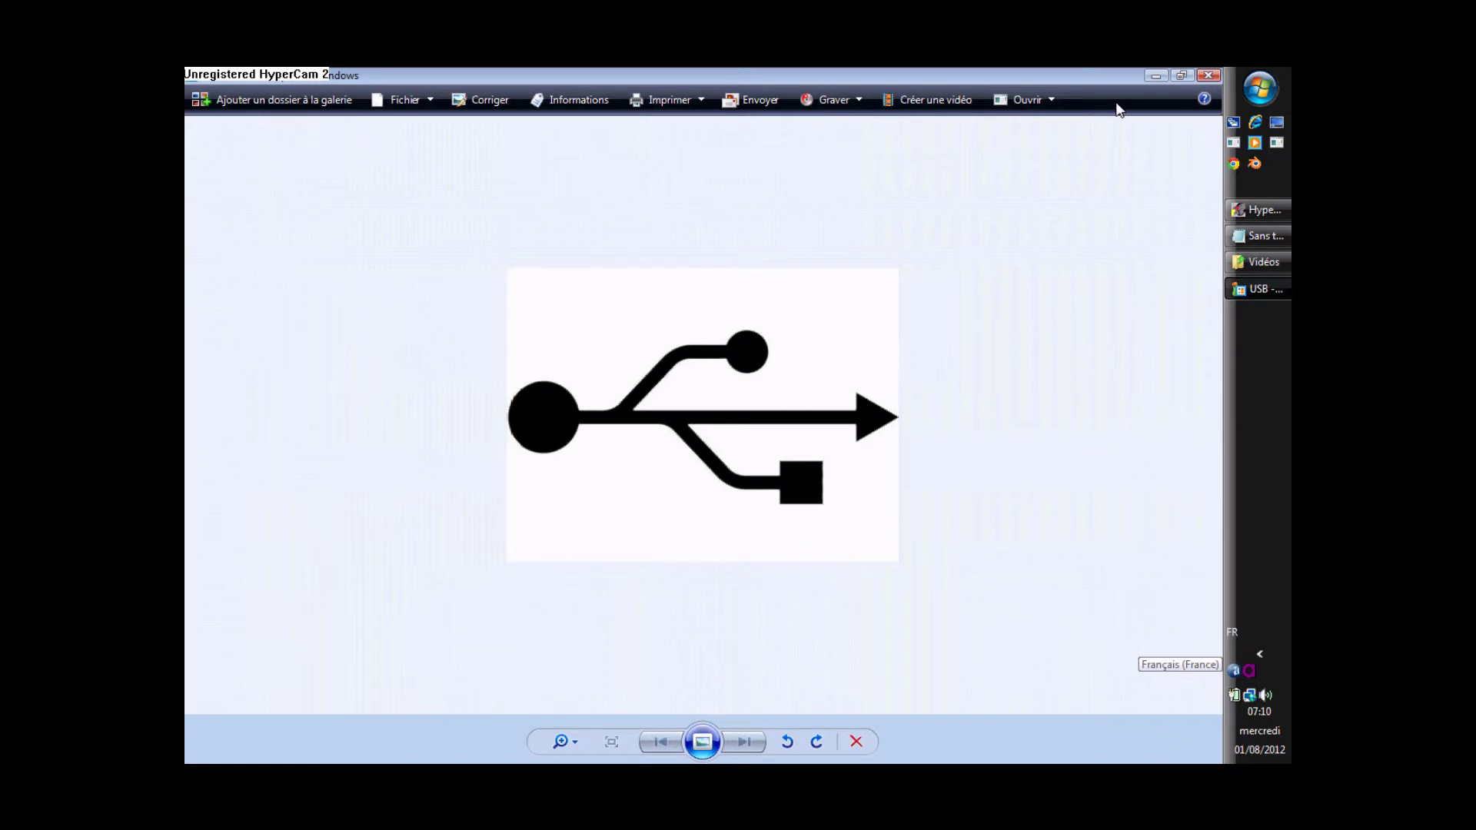
{"action": "left_click", "coordinate": [1149, 76]}
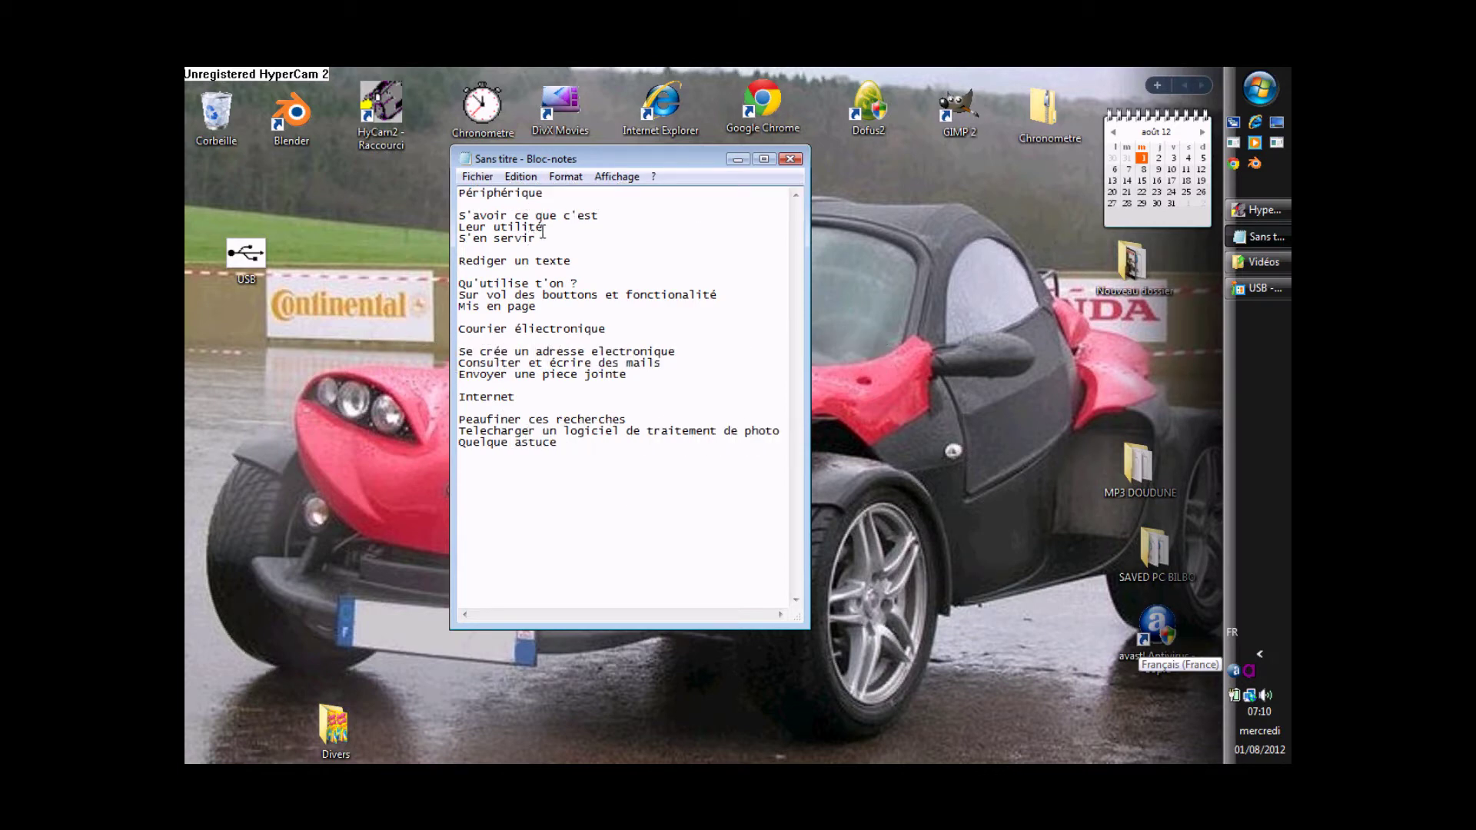
Step: Highlight the outline lines "Leur utilité" and "S'en servir" in turn
{"action": "mouse_move", "coordinate": [544, 229]}
{"action": "left_mouse_down"}
{"action": "mouse_move", "coordinate": [460, 228]}
{"action": "mouse_move", "coordinate": [544, 228]}
{"action": "left_mouse_up"}
{"action": "left_click", "coordinate": [547, 229]}
{"action": "left_click_drag", "start_coordinate": [546, 228], "coordinate": [448, 233]}
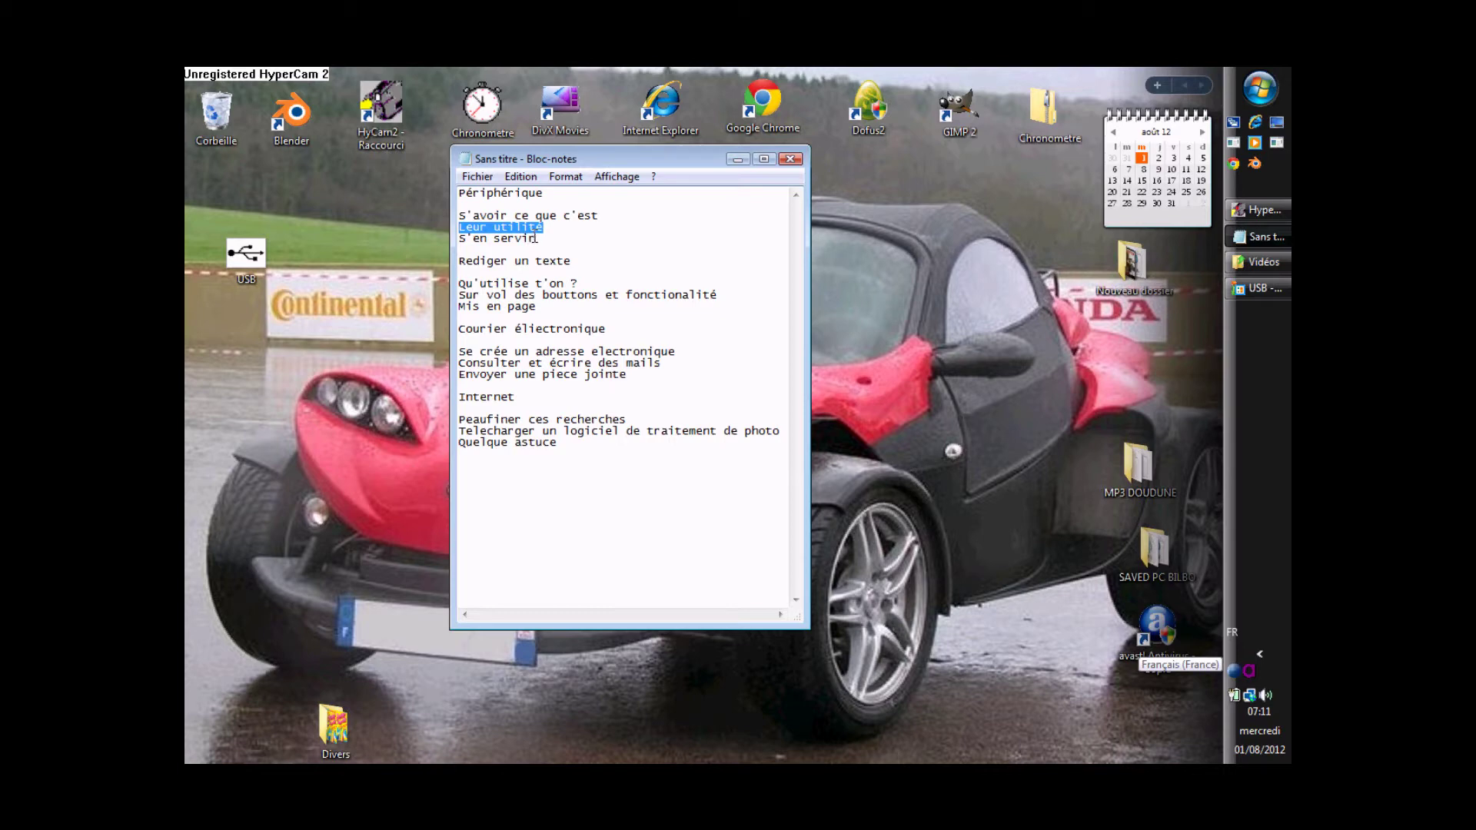
{"action": "left_click_drag", "start_coordinate": [537, 240], "coordinate": [449, 242]}
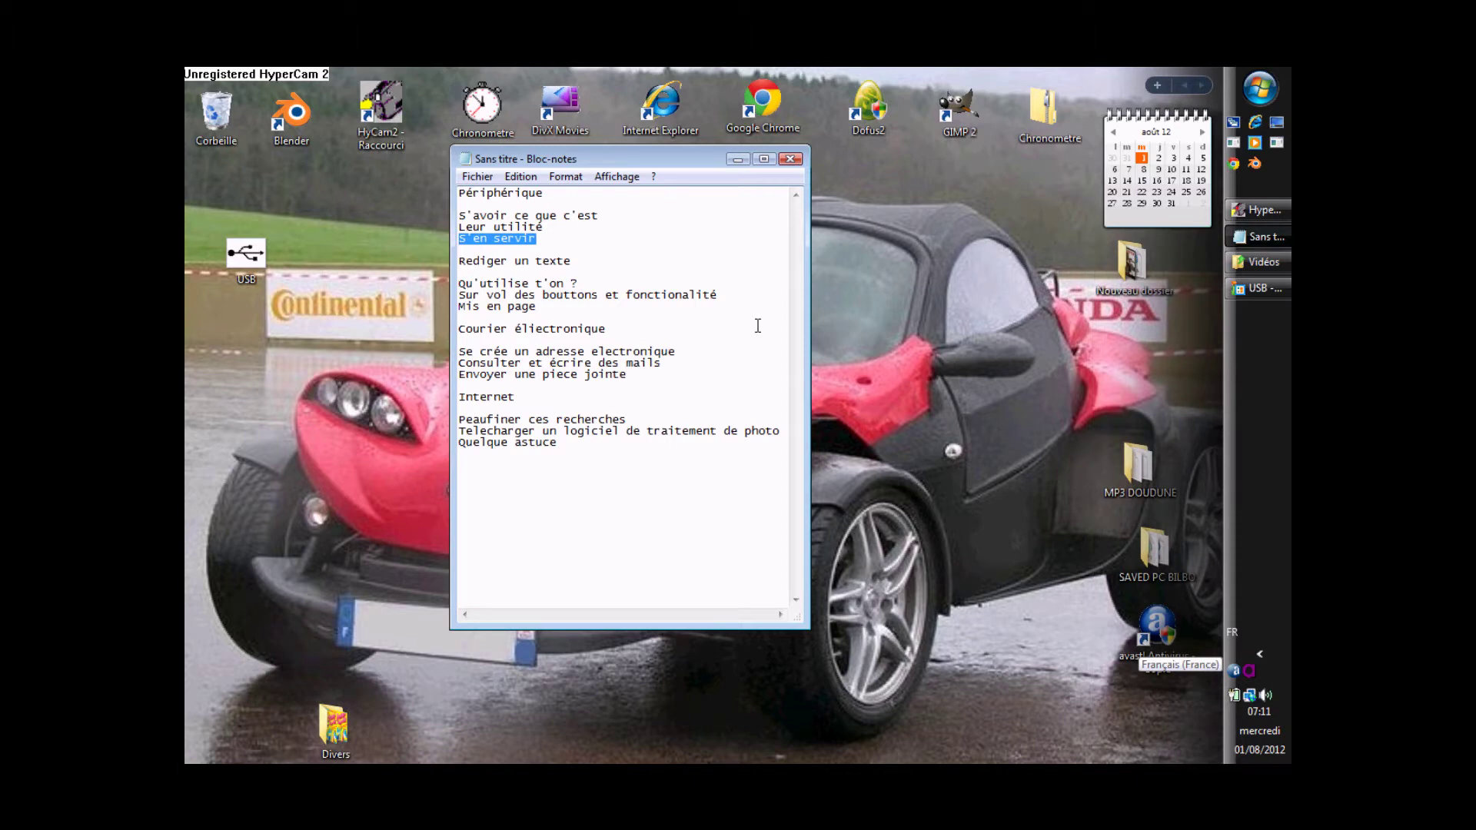
Step: Open the Ordinateur window, try it maximized, restore it and shift it slightly across the desktop
{"action": "left_click", "coordinate": [1254, 91]}
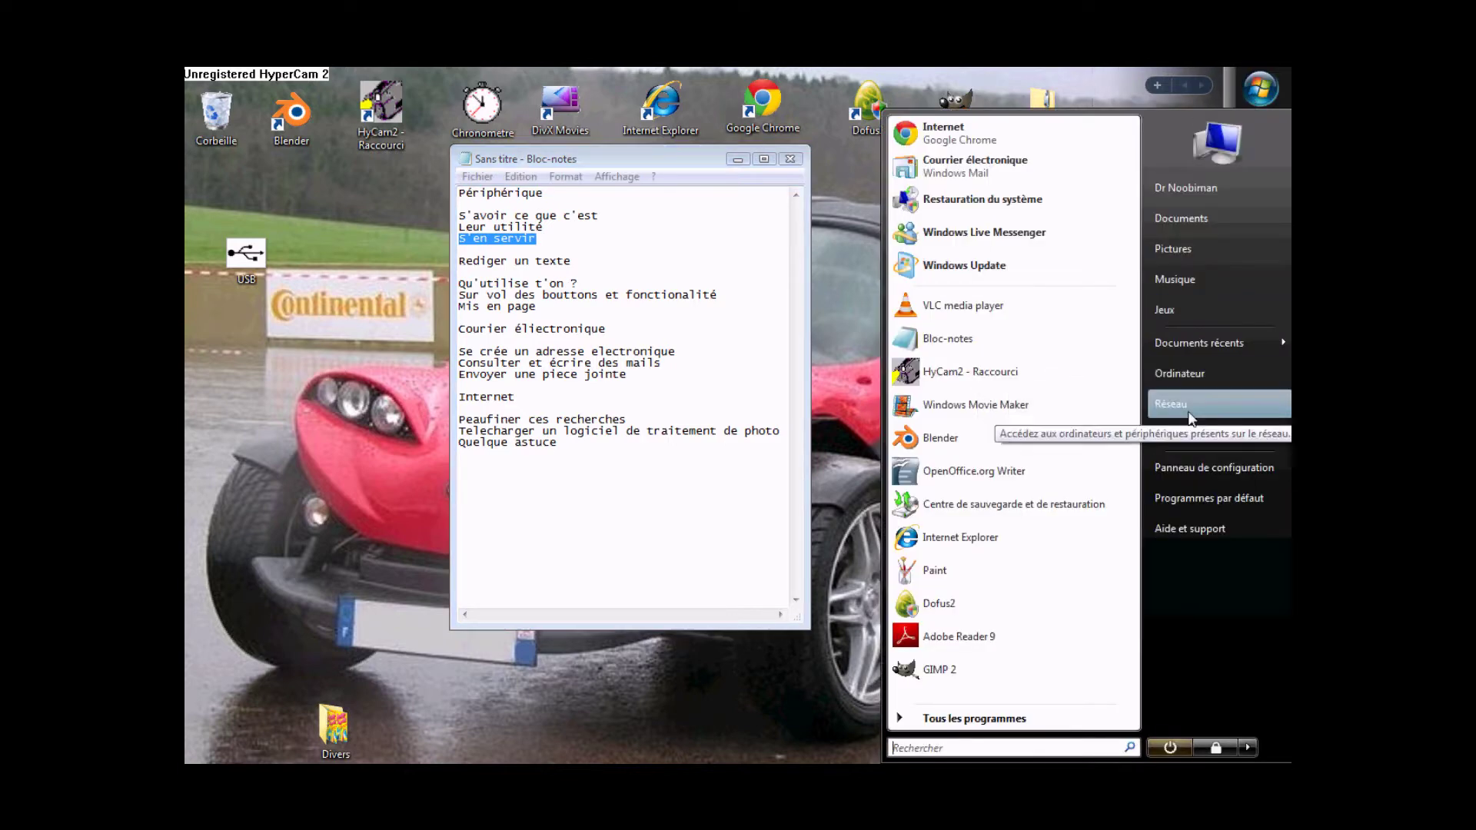
{"action": "left_click", "coordinate": [1194, 387]}
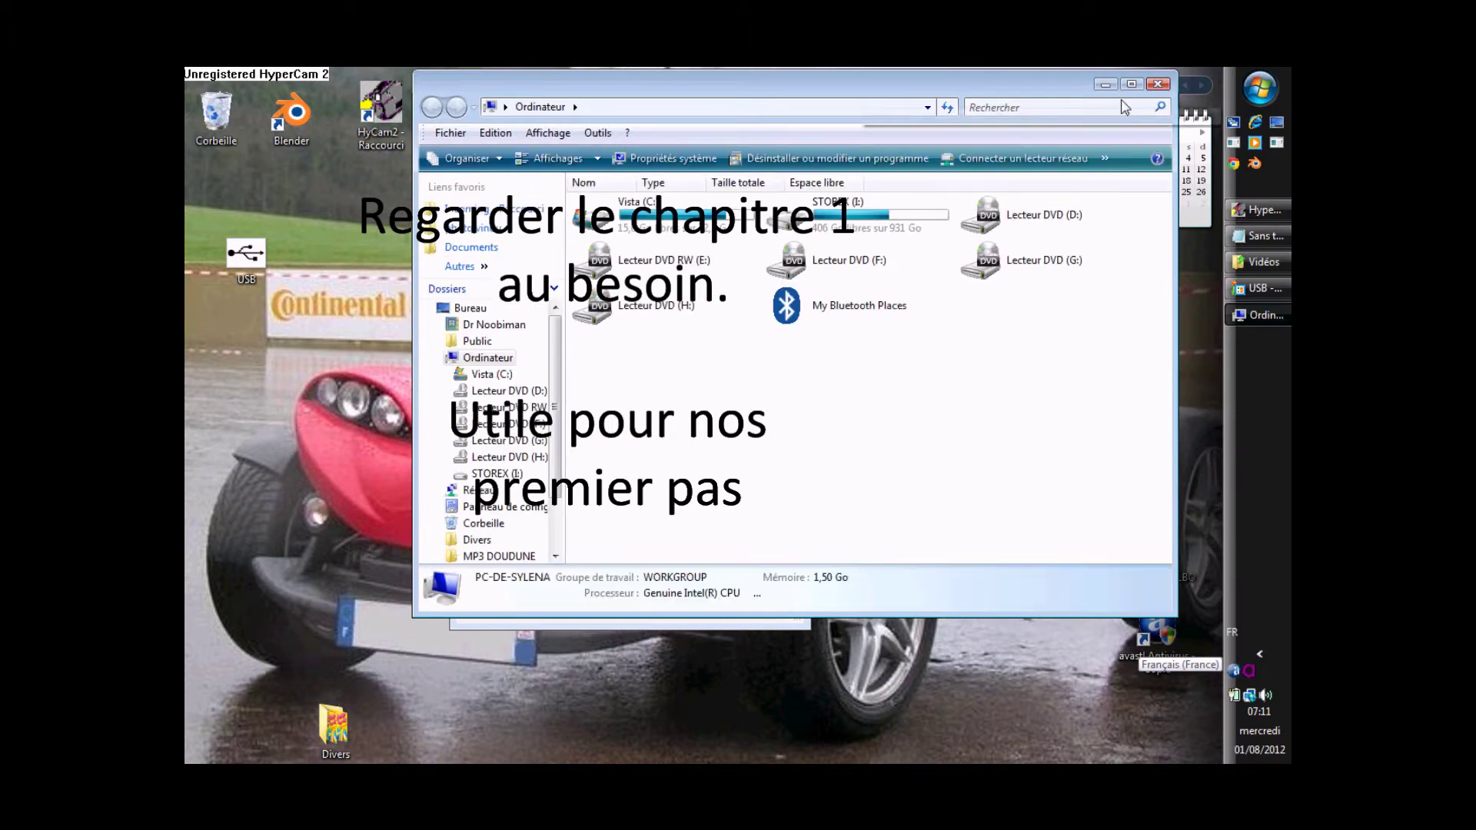
{"action": "left_click", "coordinate": [1131, 85]}
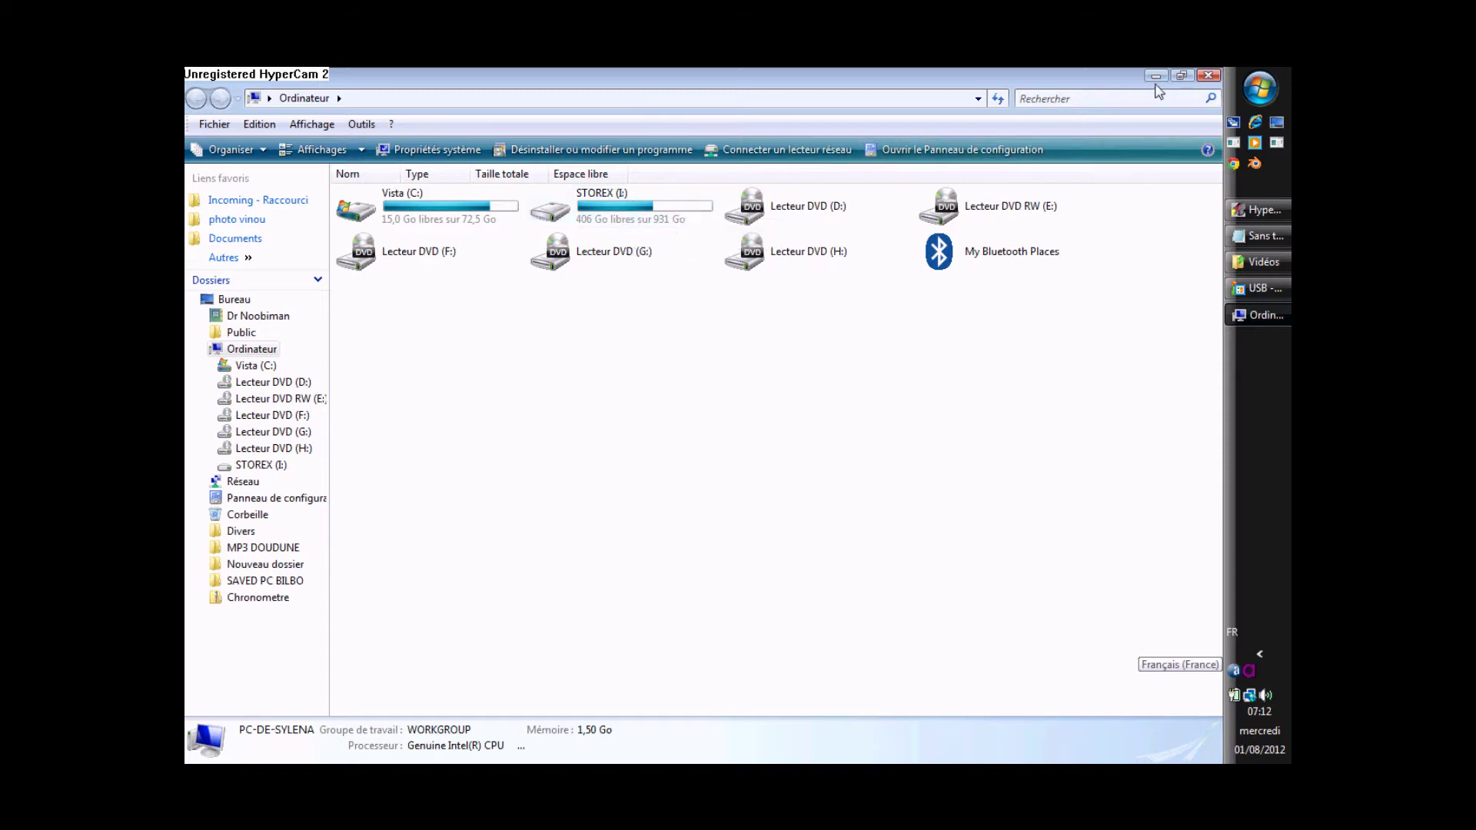
{"action": "left_click", "coordinate": [1182, 75]}
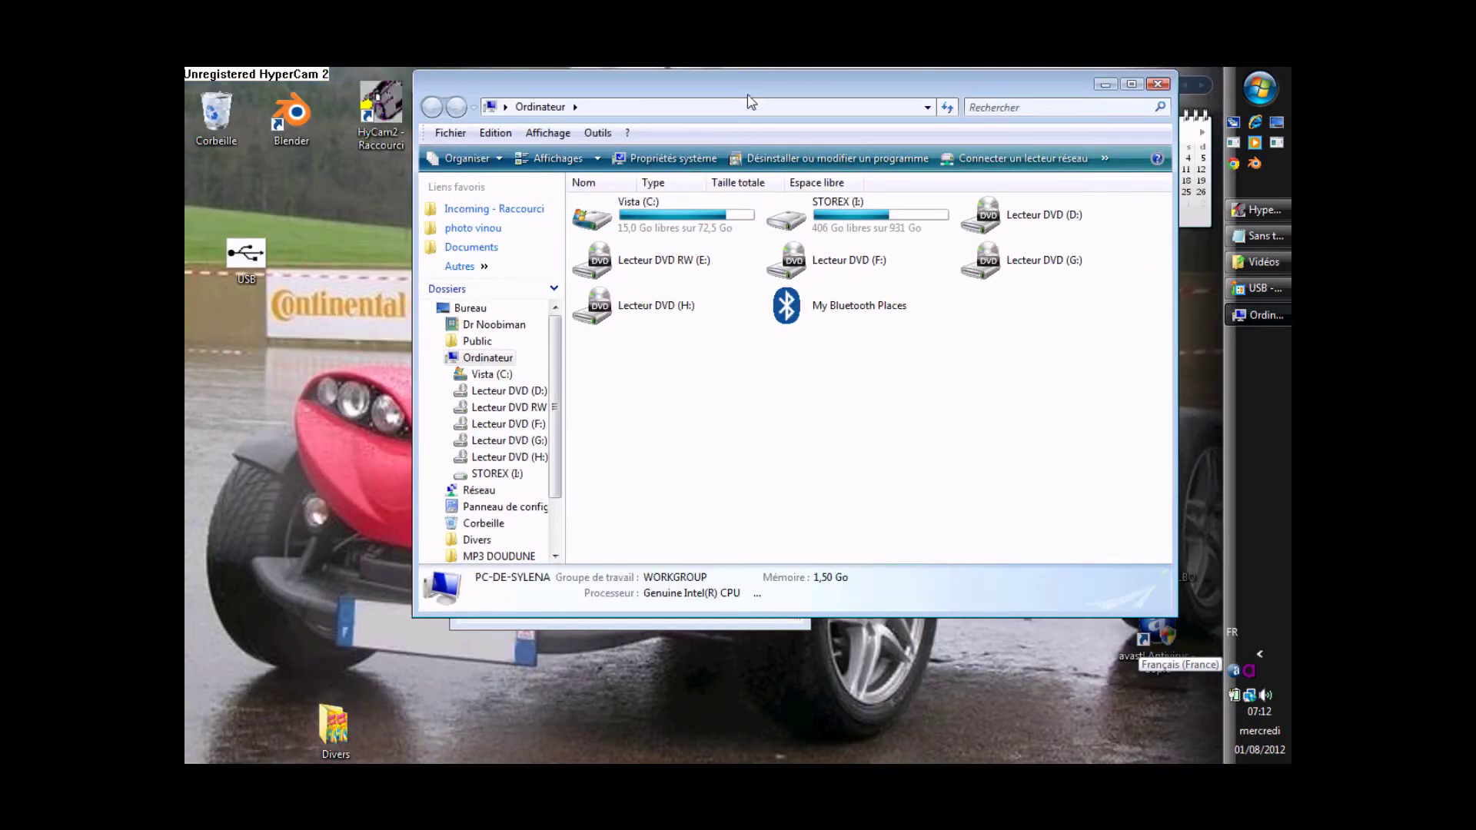
{"action": "left_click_drag", "start_coordinate": [748, 85], "coordinate": [790, 87]}
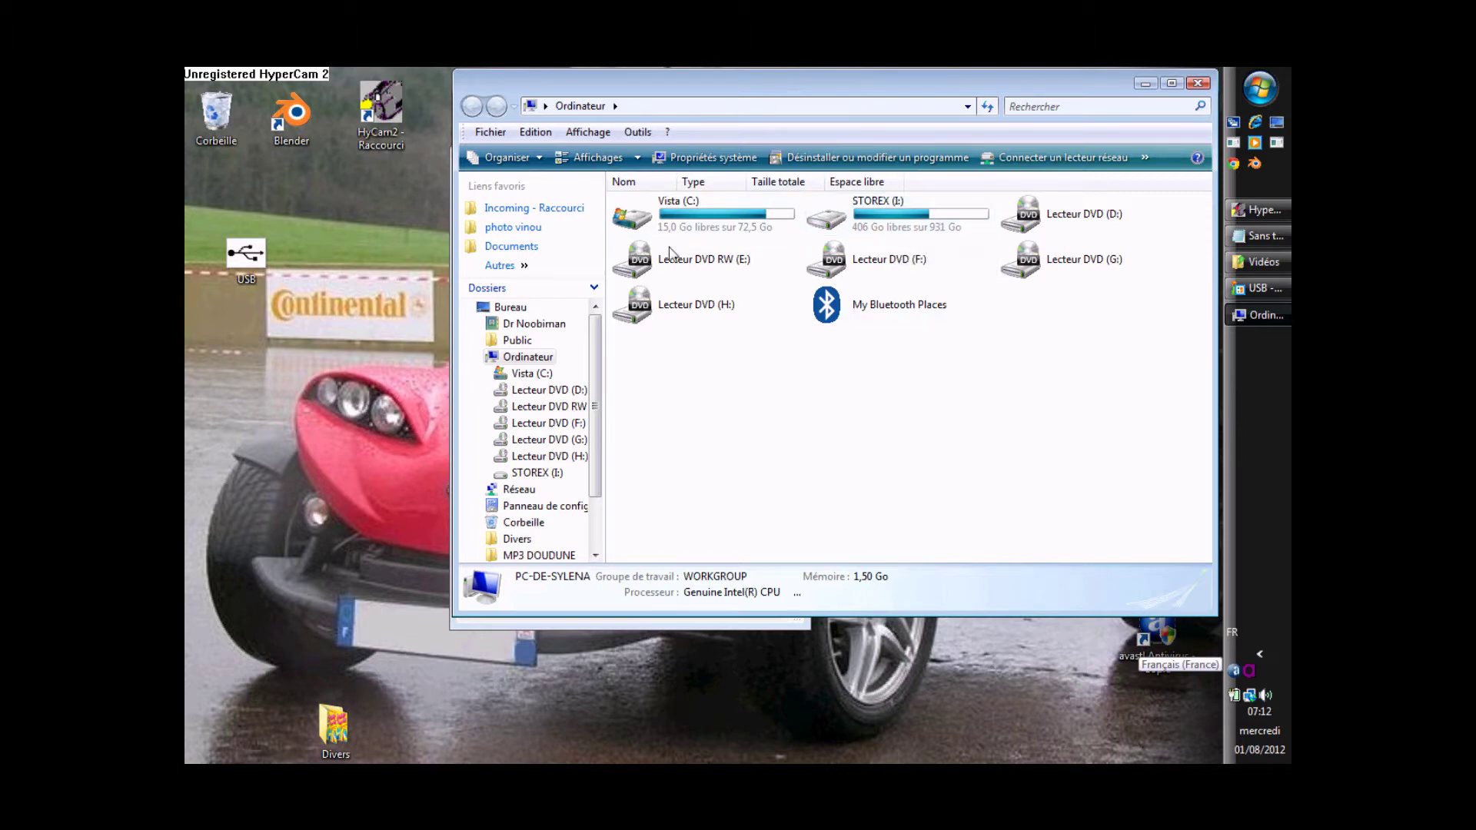
Step: Open the STOREX (I:) drive and go to the 80 Année folder inside musique
{"action": "left_click", "coordinate": [898, 218]}
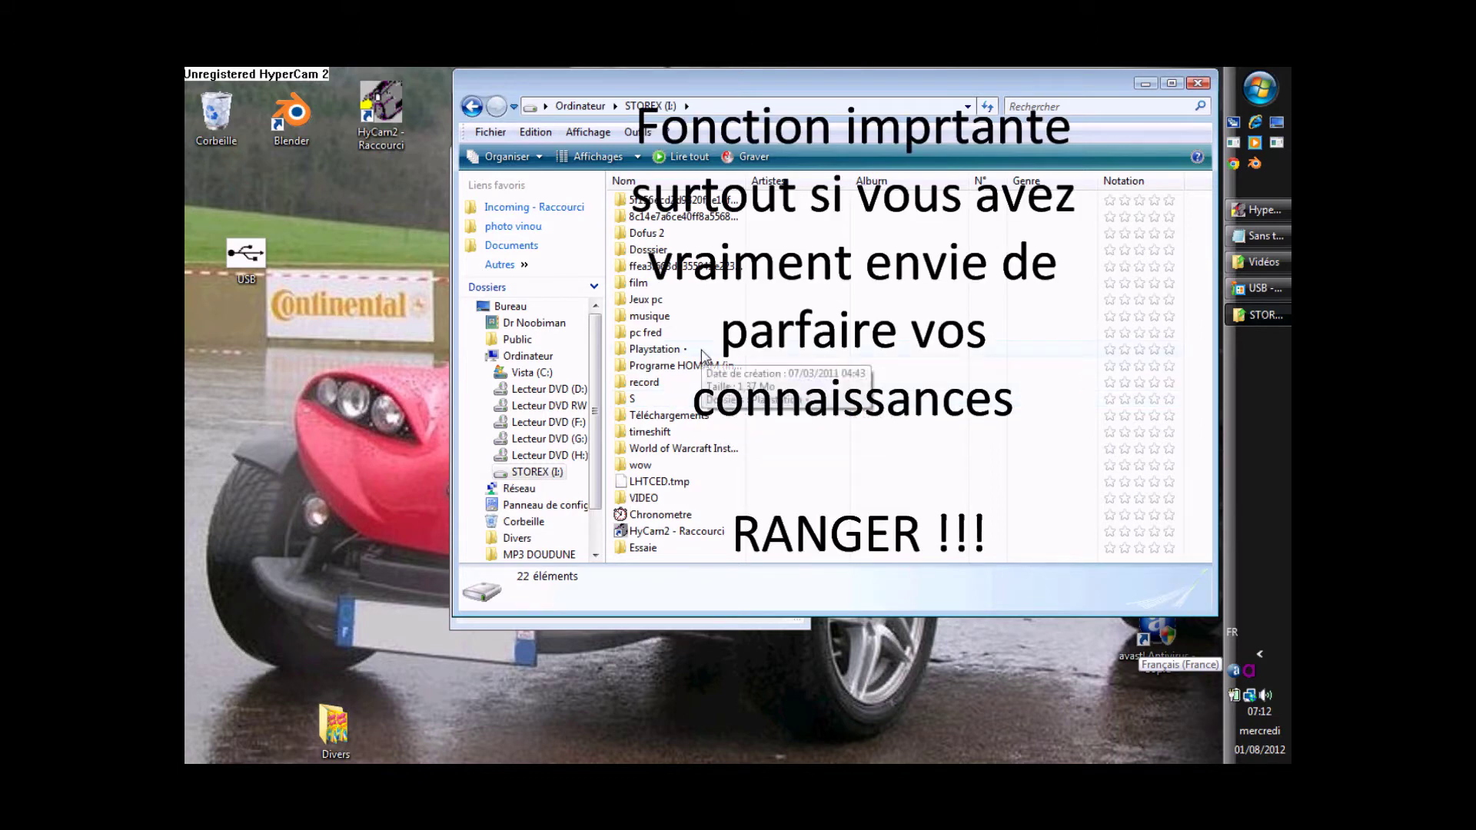
{"action": "double_click", "coordinate": [674, 317]}
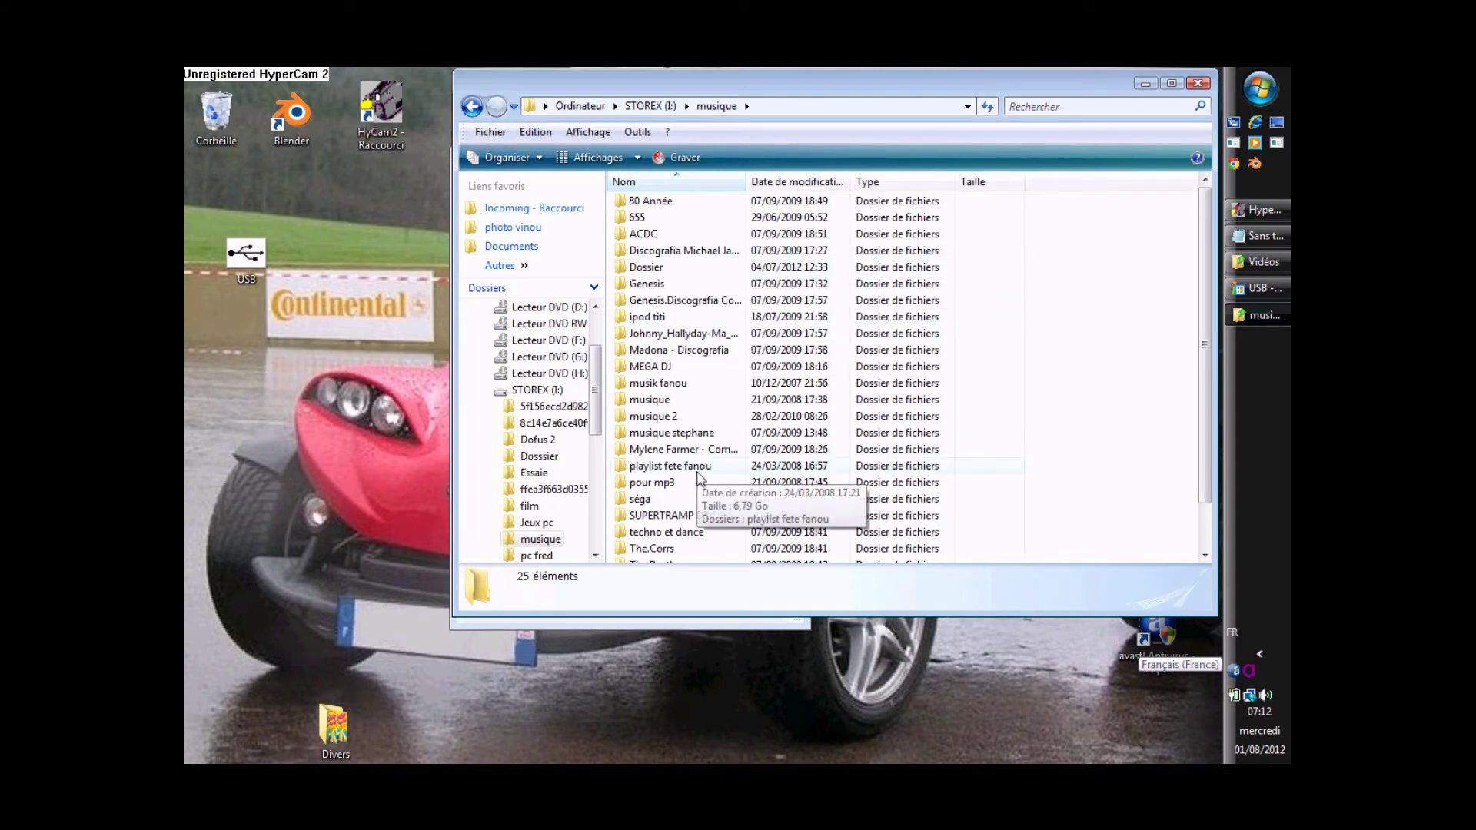
{"action": "left_click", "coordinate": [676, 208]}
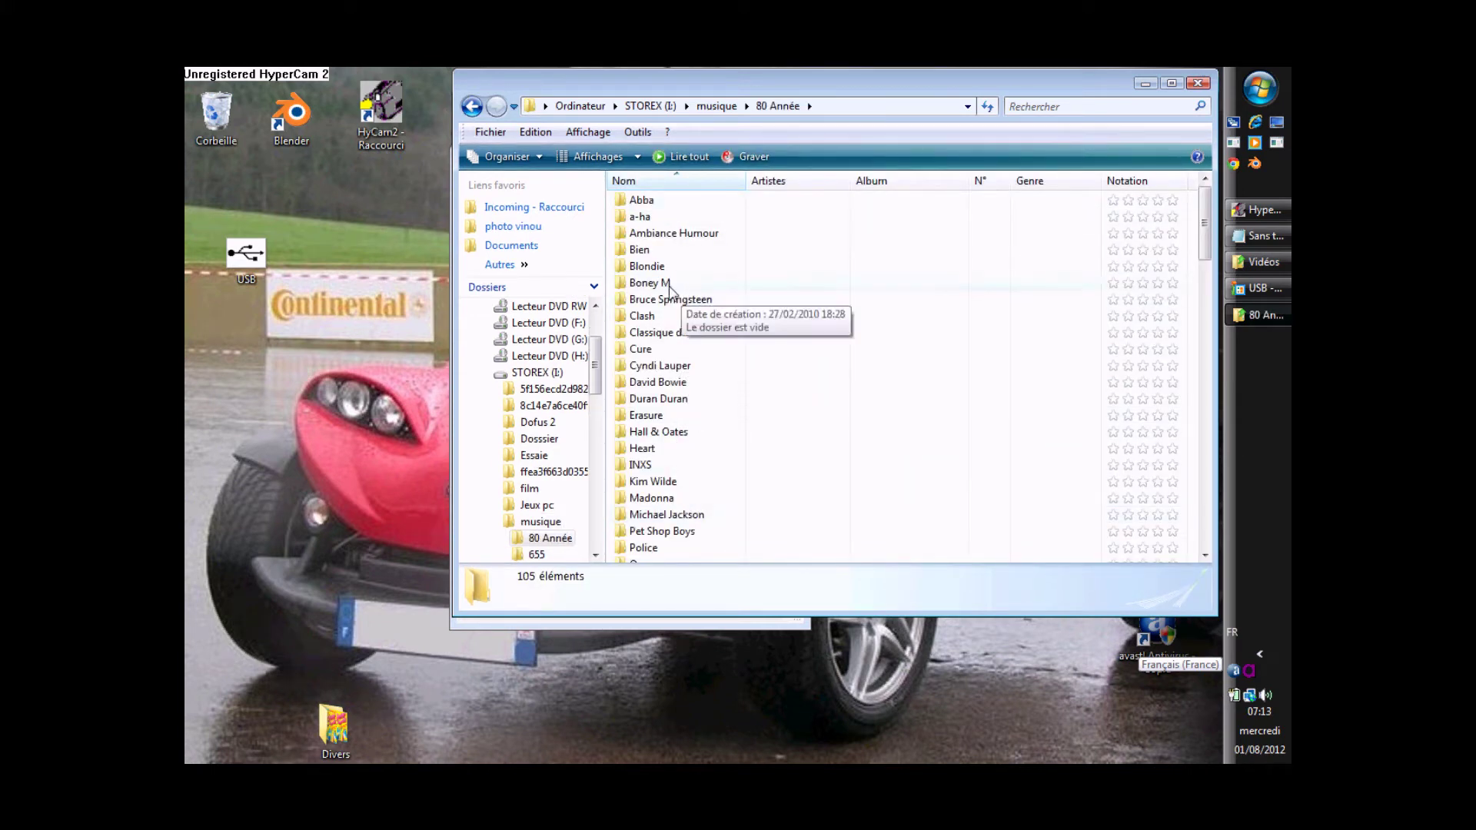
Step: Look inside the Boney M, Blondie and Bien folders of 80 Année
{"action": "double_click", "coordinate": [665, 285]}
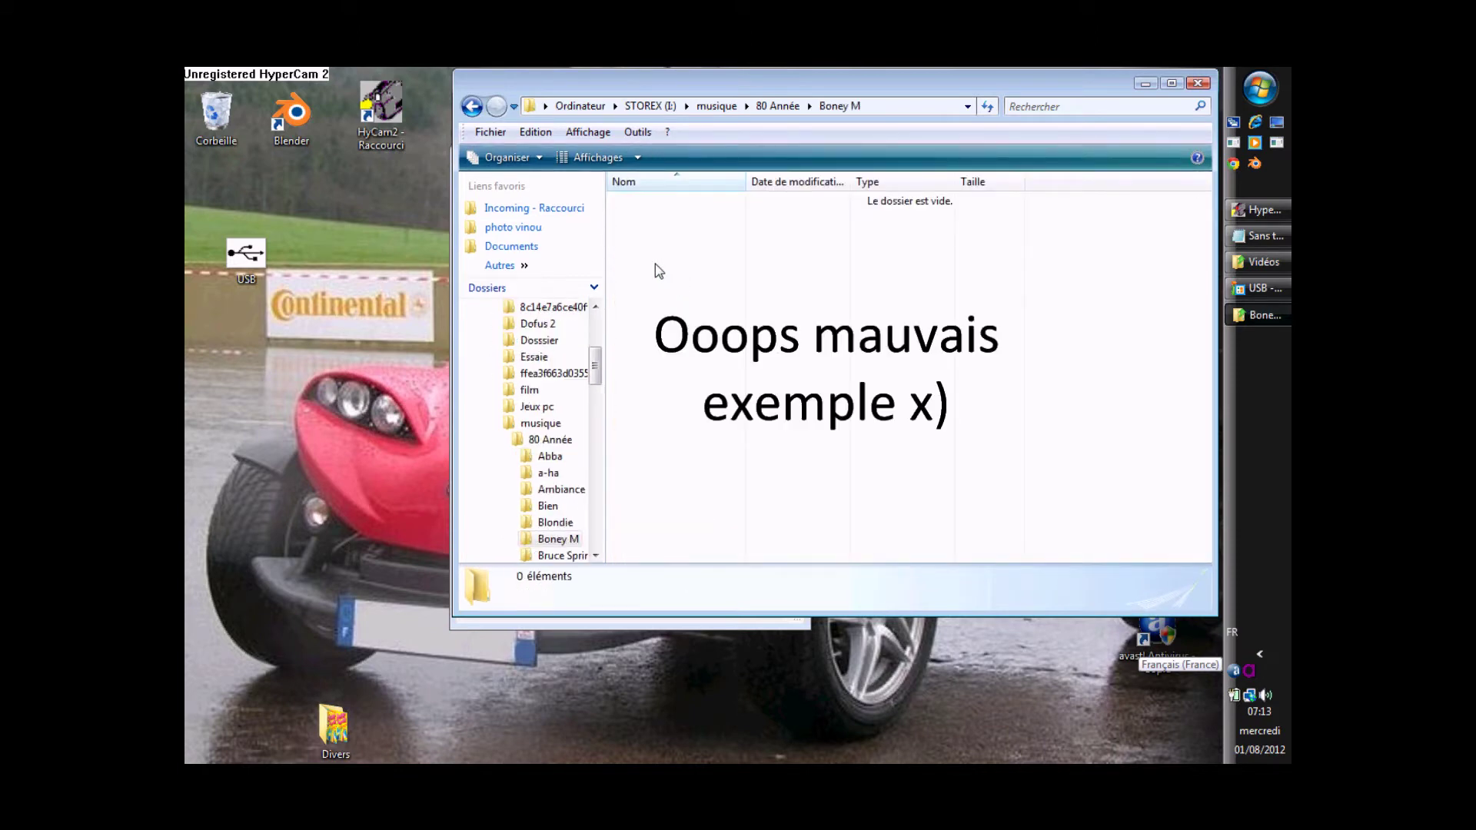
{"action": "left_click", "coordinate": [474, 112]}
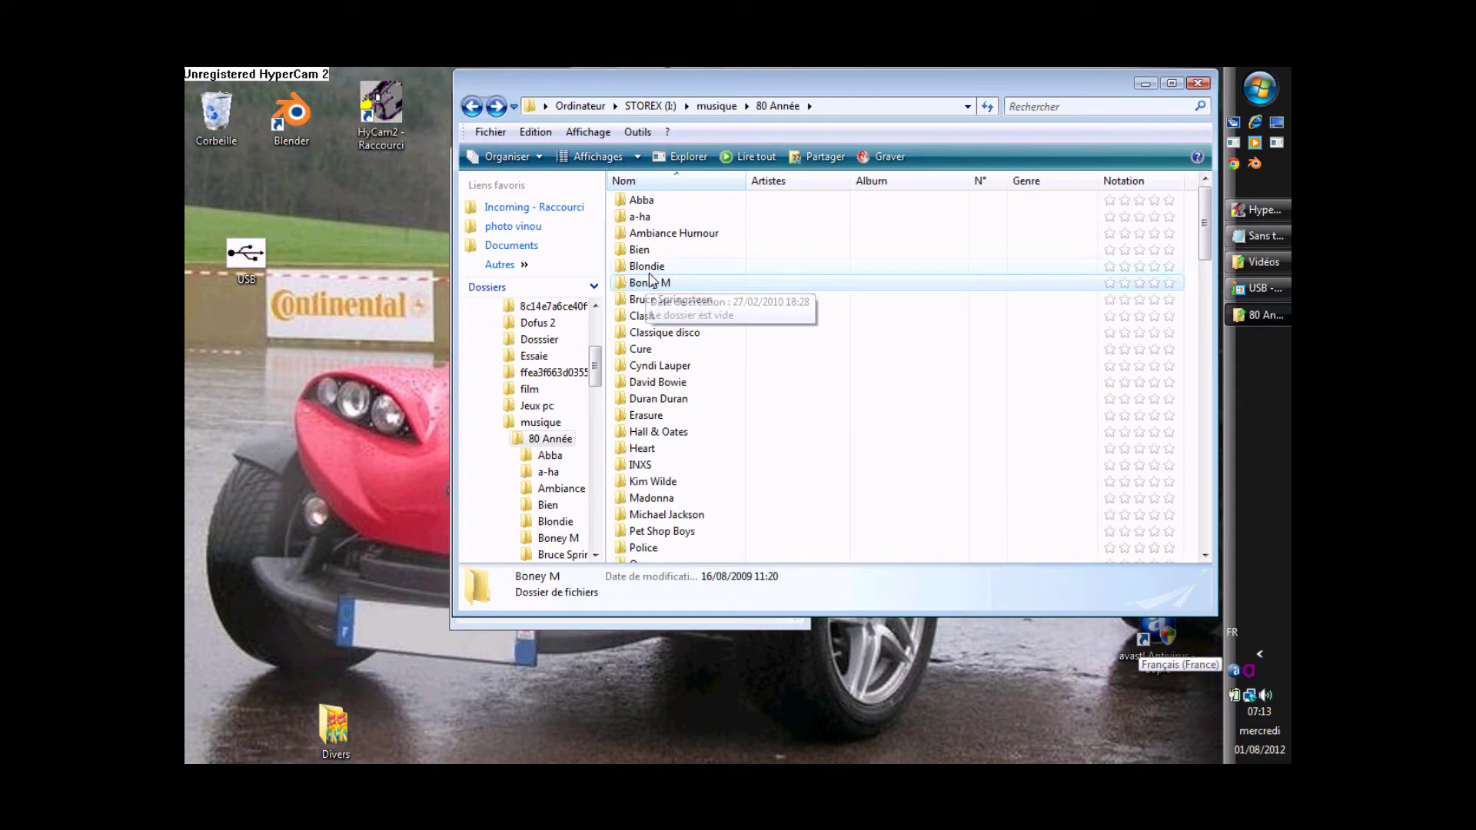
{"action": "double_click", "coordinate": [647, 267]}
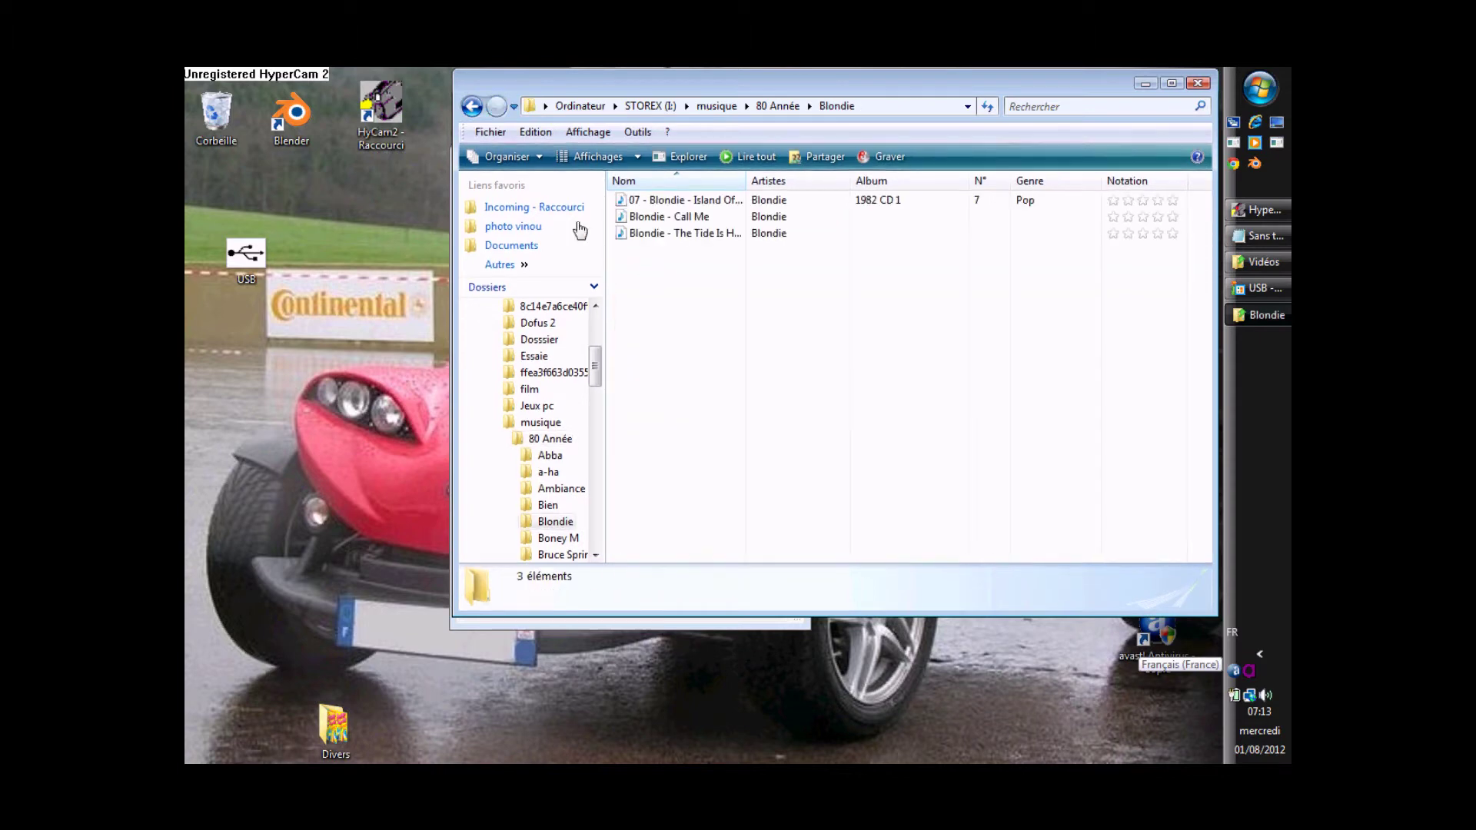
{"action": "left_click", "coordinate": [481, 115]}
{"action": "left_click", "coordinate": [642, 251]}
{"action": "double_click", "coordinate": [642, 252]}
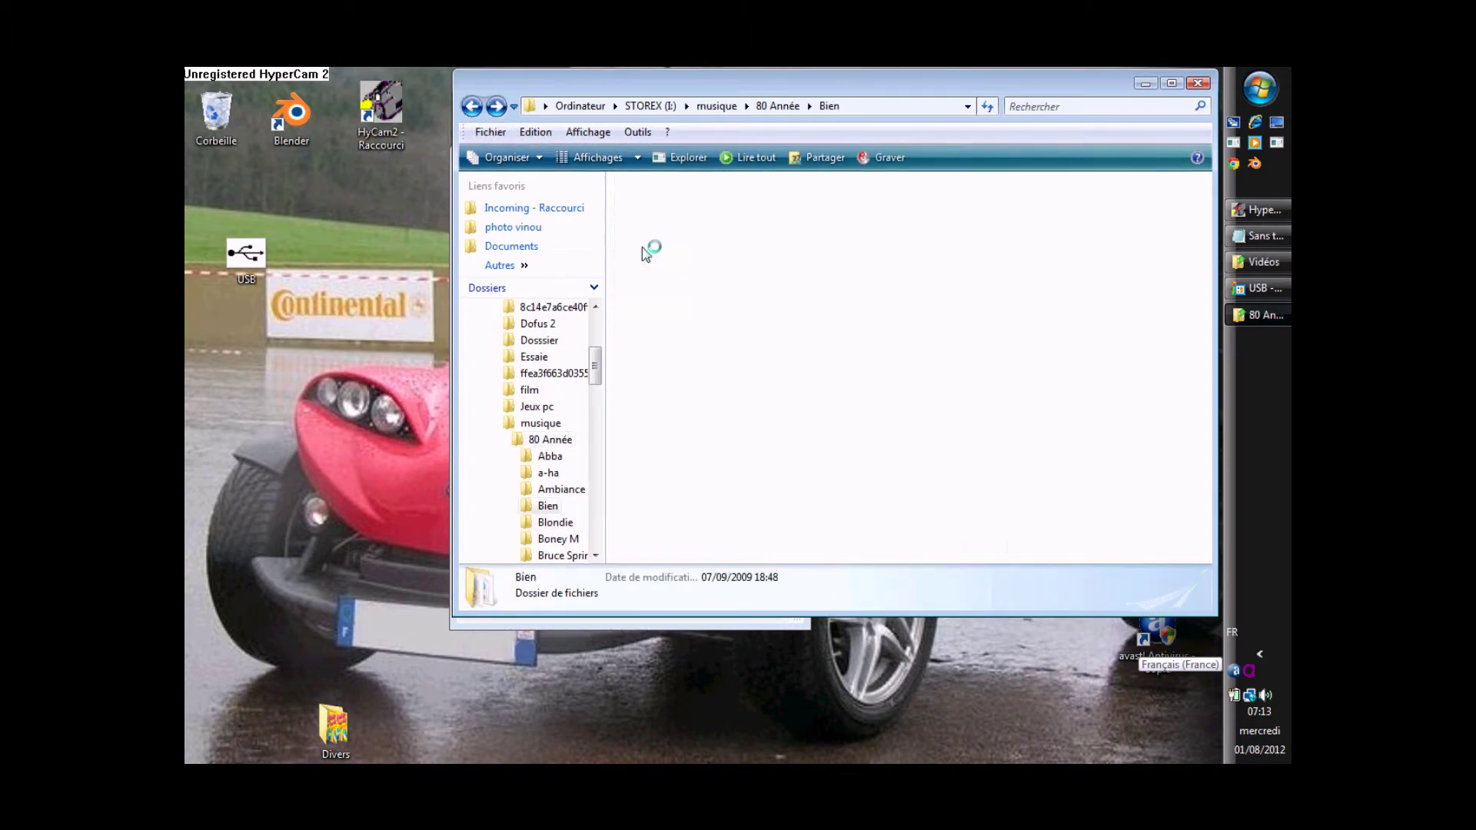
Step: Return from the Bien folder to the root of the STOREX (I:) drive
{"action": "left_click", "coordinate": [474, 110]}
{"action": "left_click", "coordinate": [474, 110]}
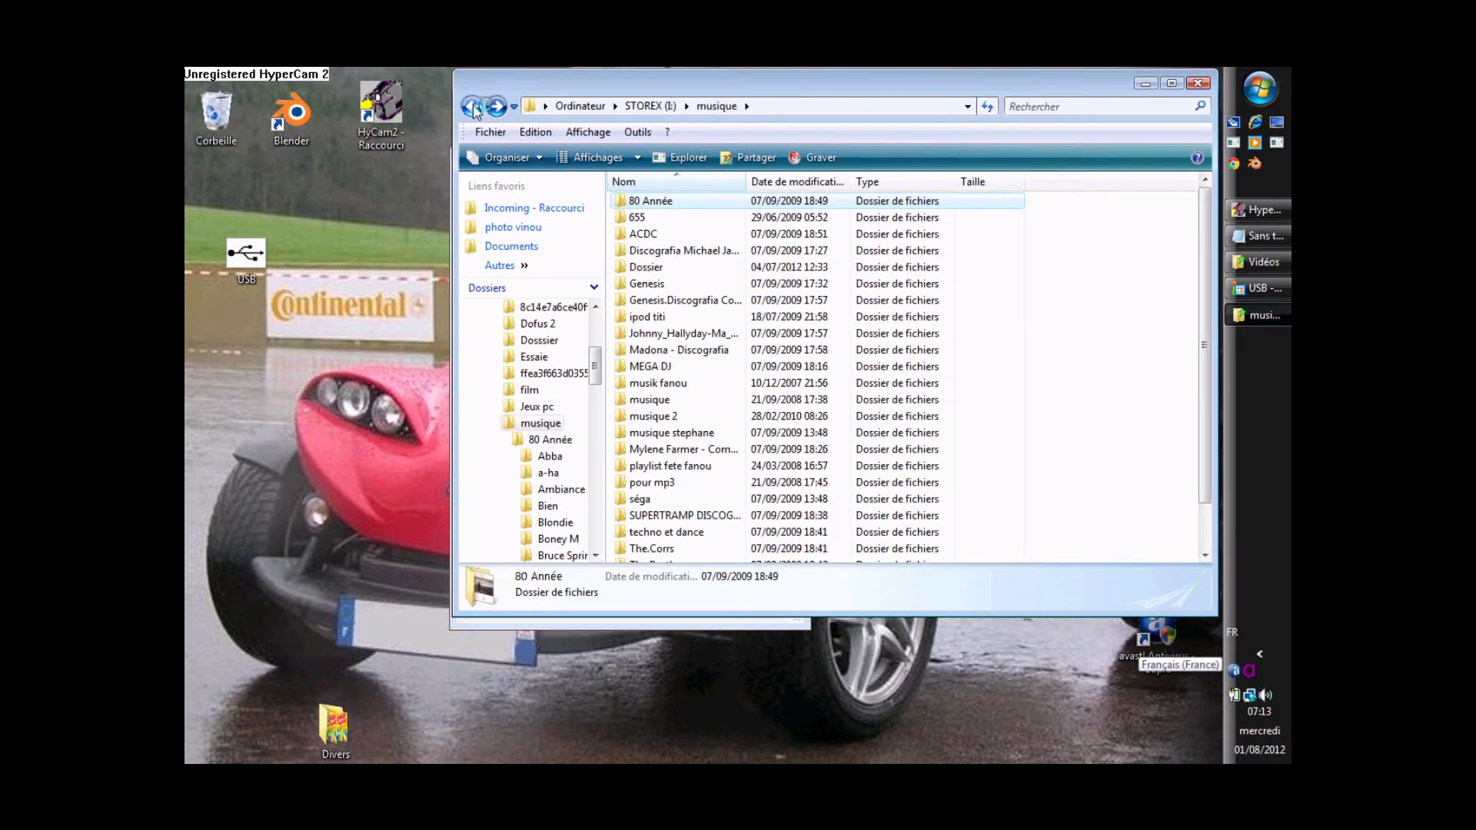
{"action": "left_click", "coordinate": [474, 110]}
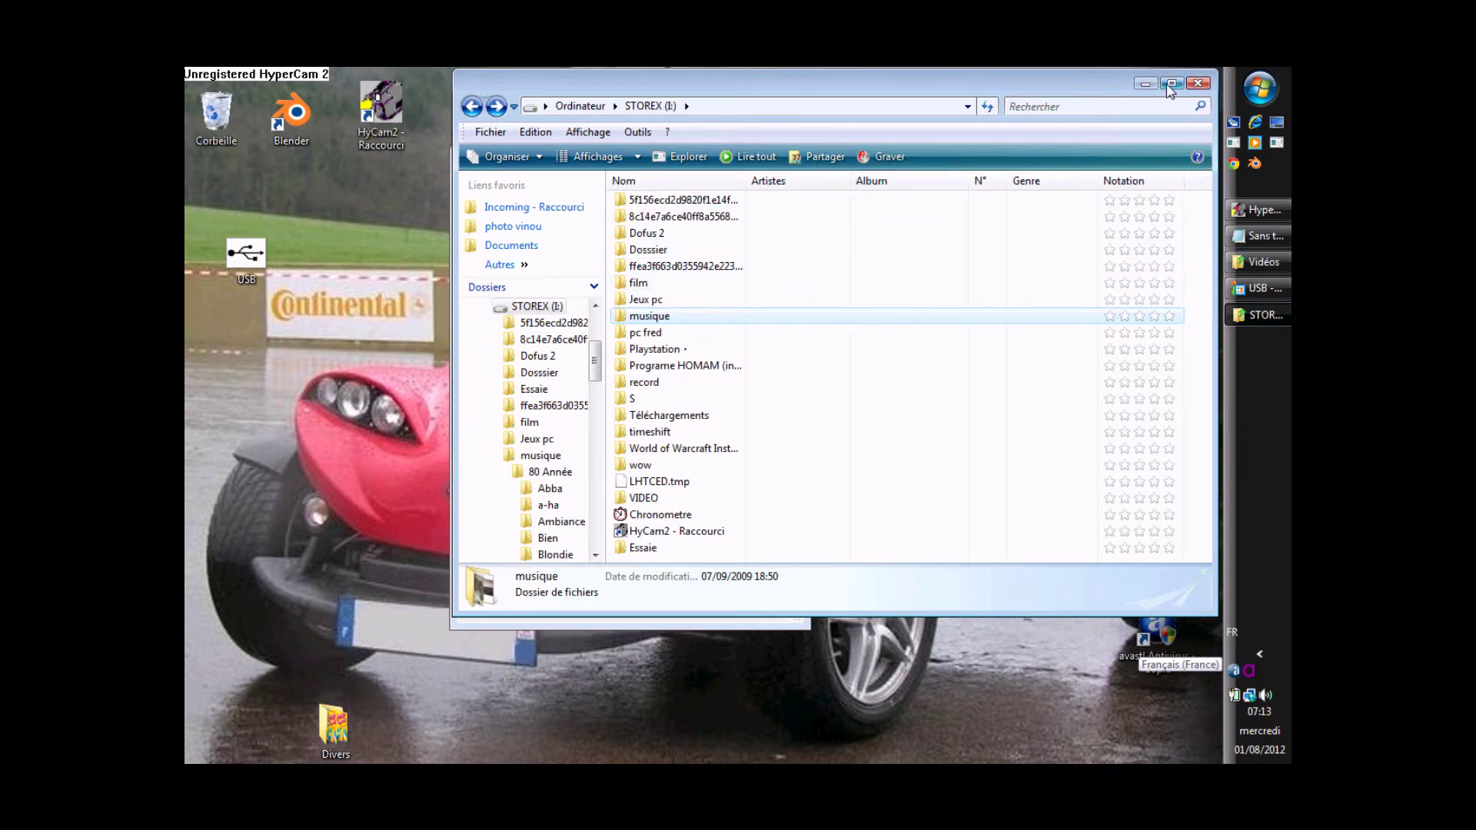
Step: Shift the STOREX (I:) window and copy the Chronometre application file to the clipboard
{"action": "left_click_drag", "start_coordinate": [1096, 89], "coordinate": [1060, 86]}
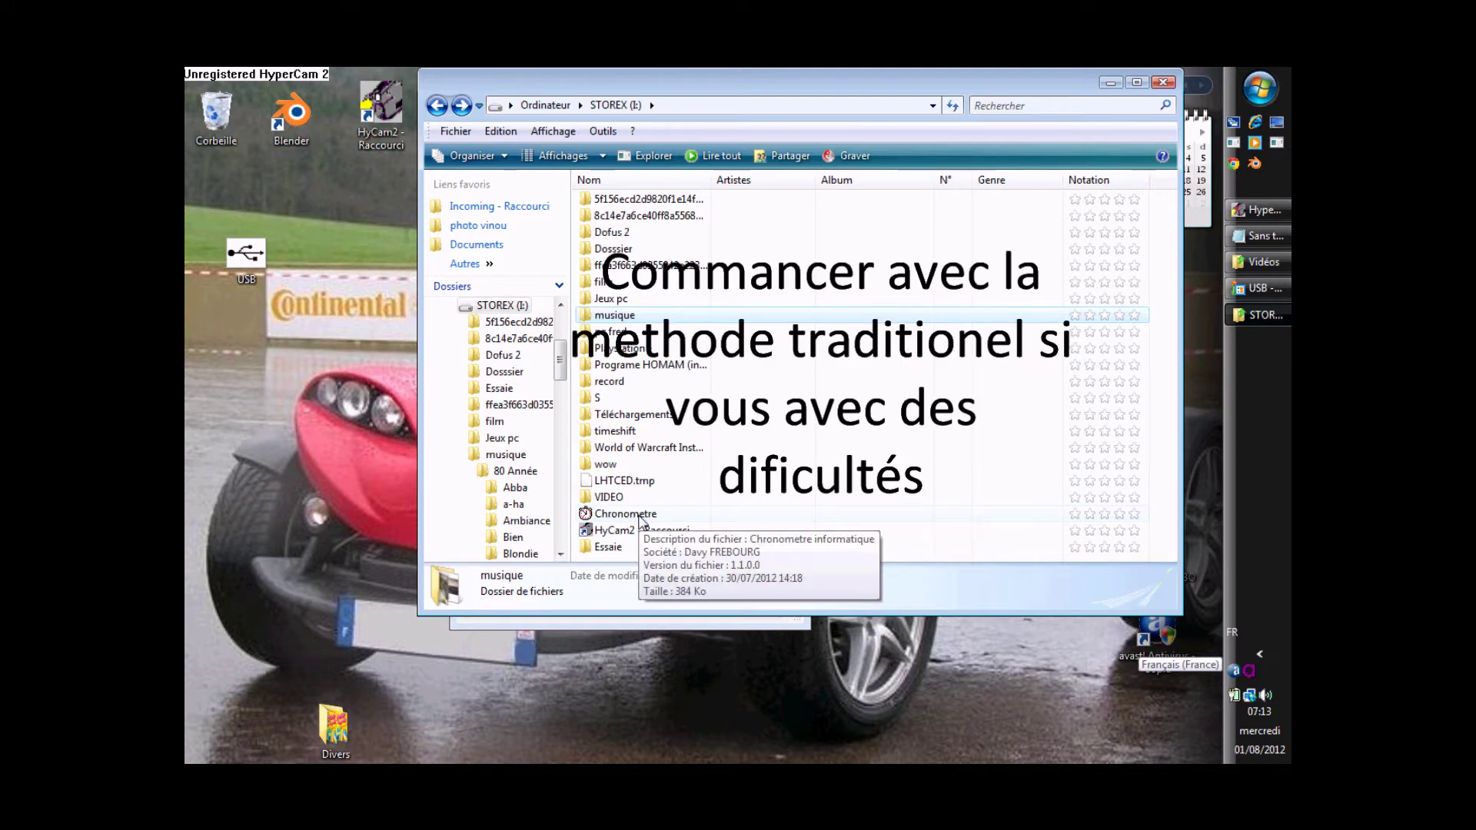
{"action": "right_click", "coordinate": [641, 520]}
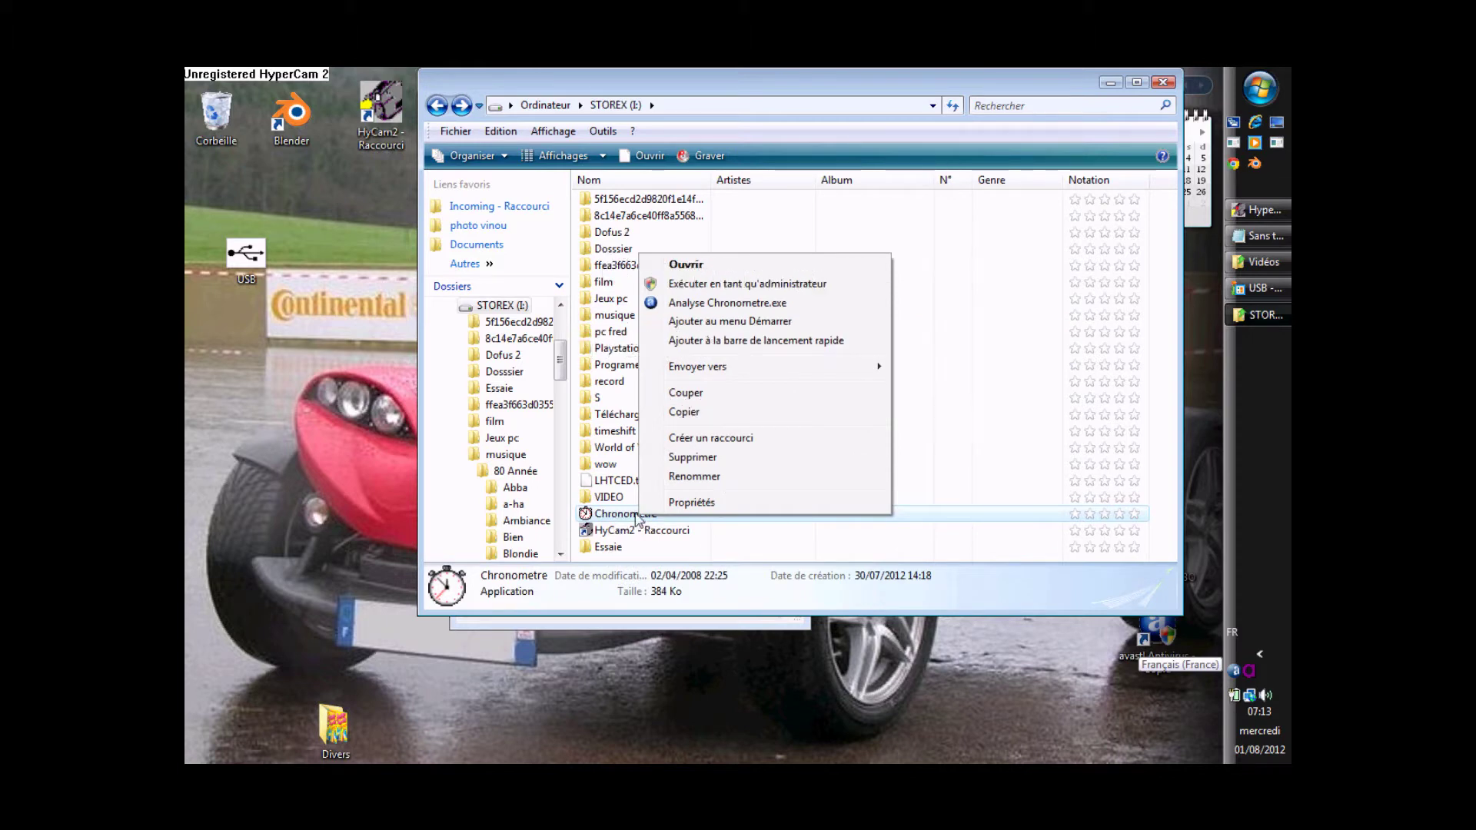
{"action": "left_click", "coordinate": [711, 413]}
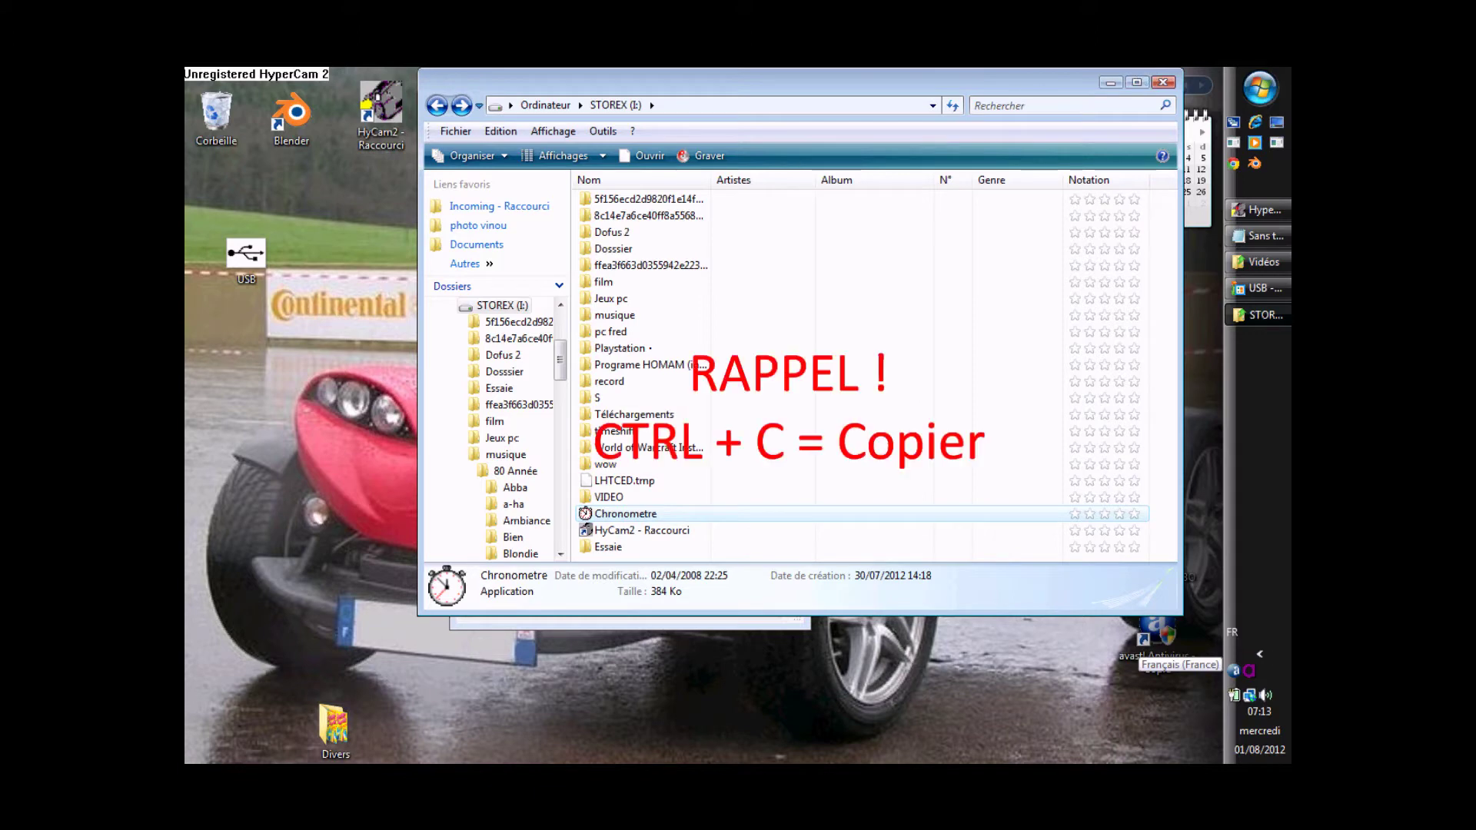
Step: Open the Documents folder and delete the Chronometre application already stored there
{"action": "left_click", "coordinate": [1244, 94]}
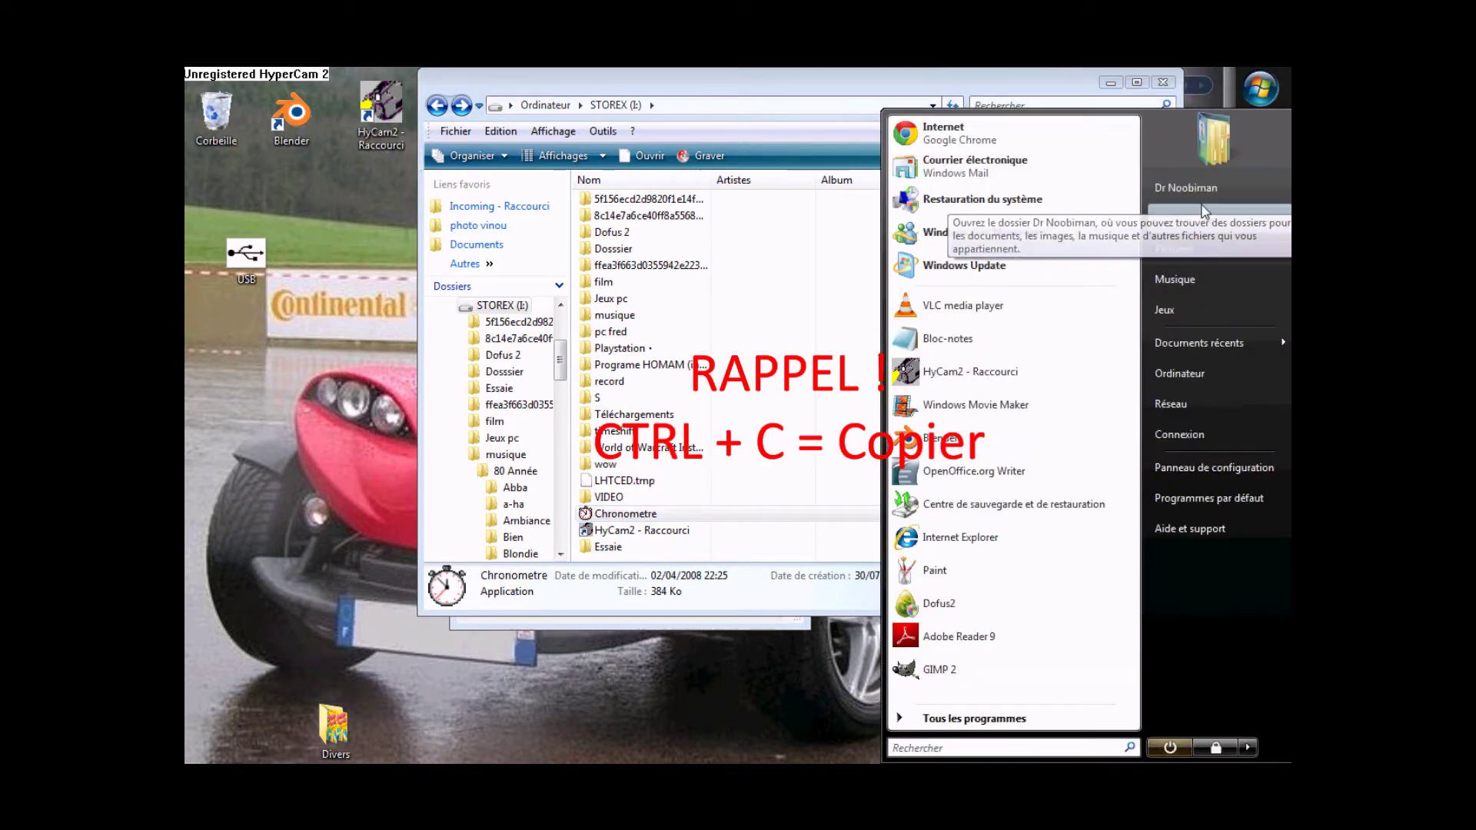
{"action": "left_click", "coordinate": [1197, 218]}
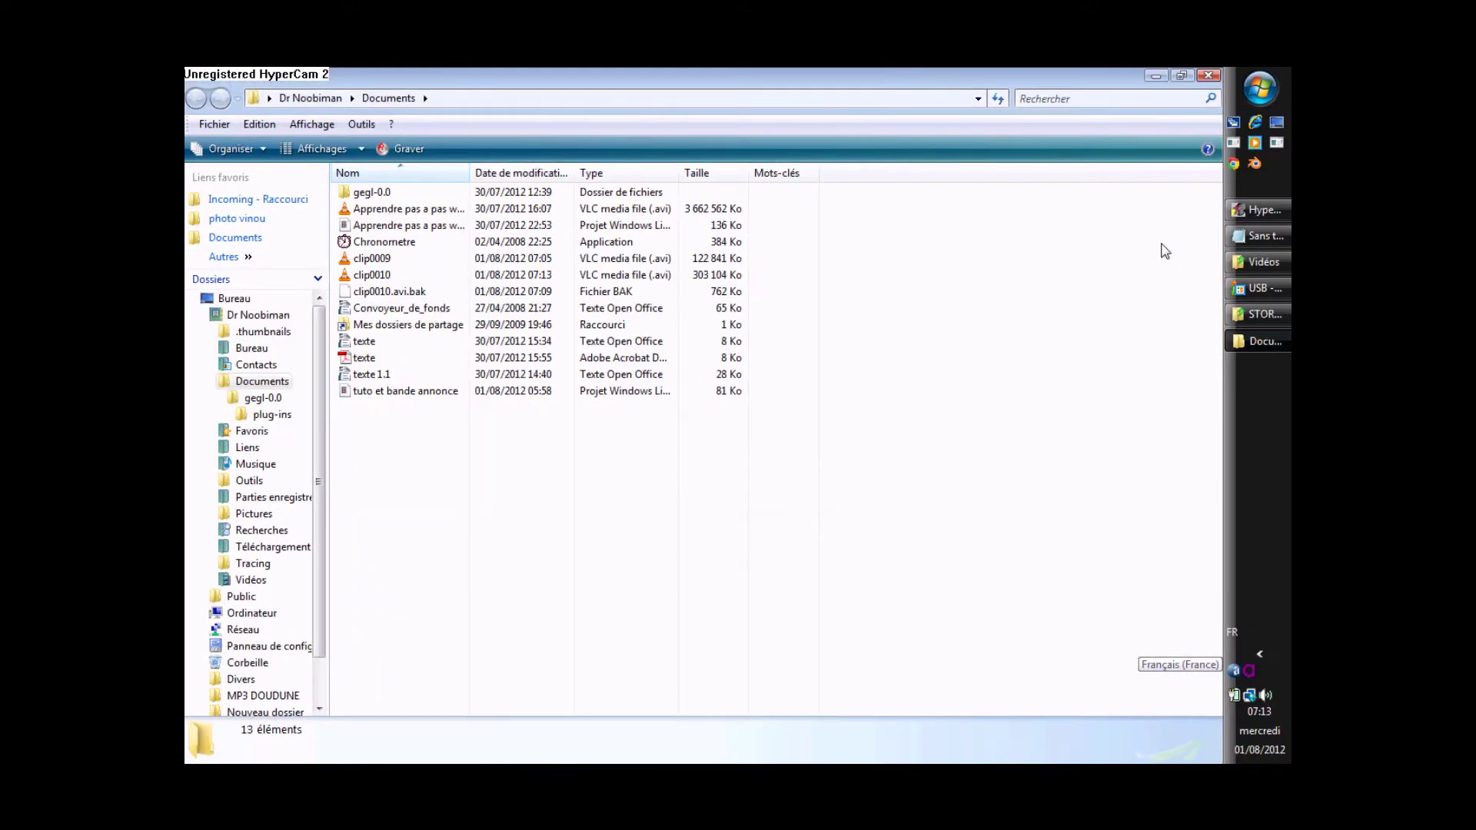
{"action": "right_click", "coordinate": [416, 497]}
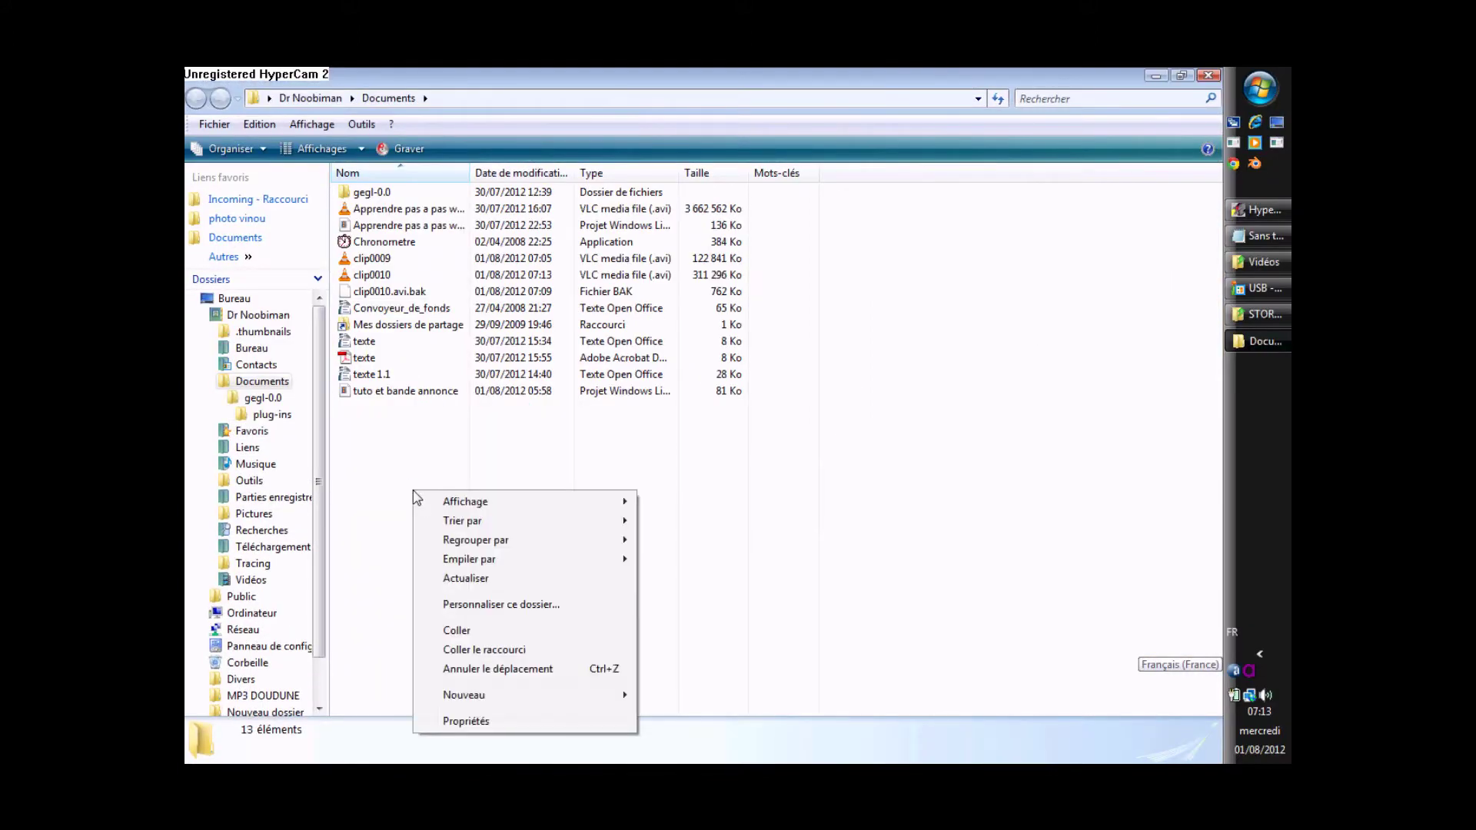
{"action": "right_click", "coordinate": [386, 242]}
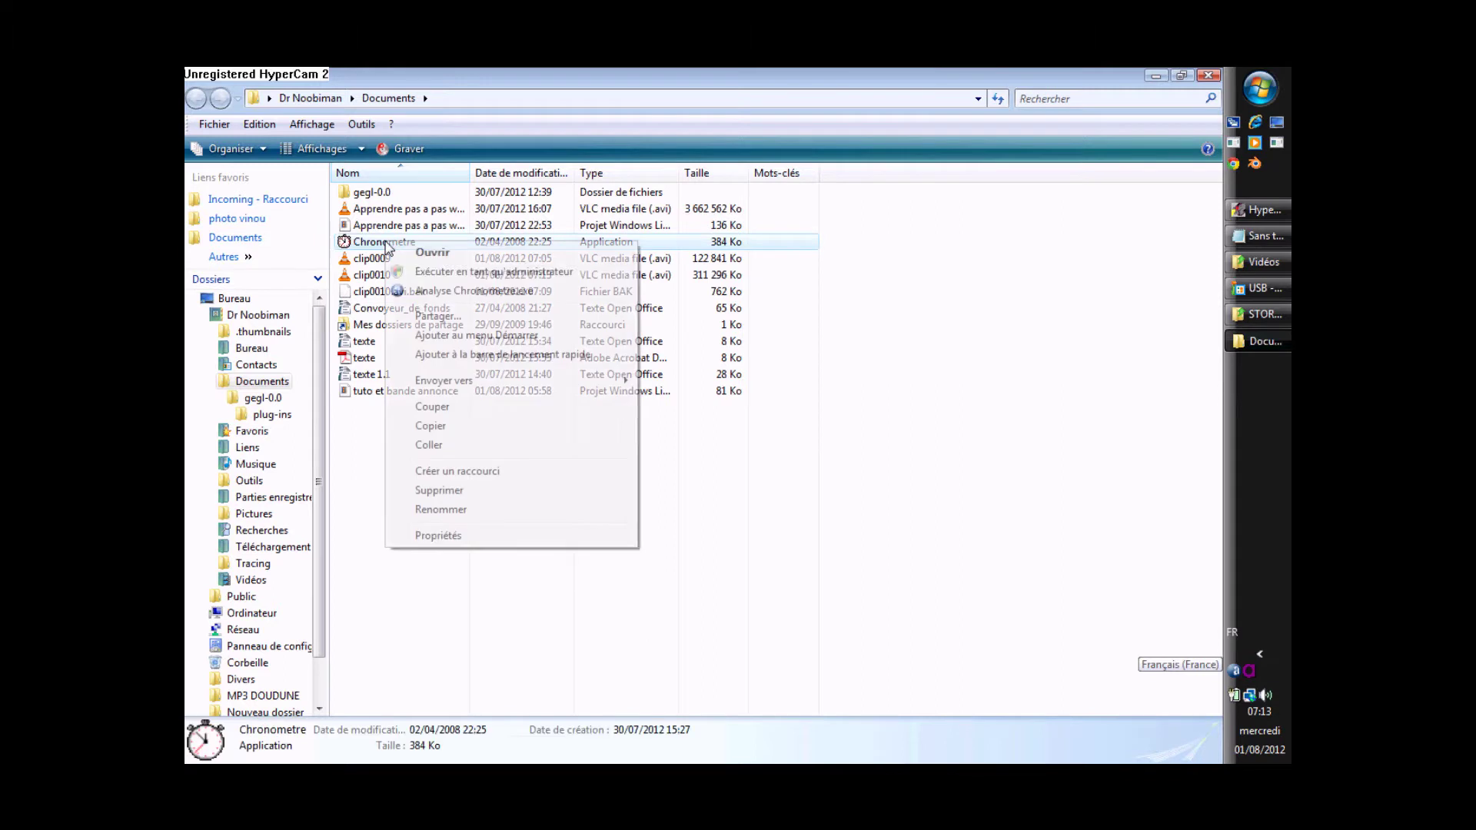
{"action": "left_click", "coordinate": [458, 493]}
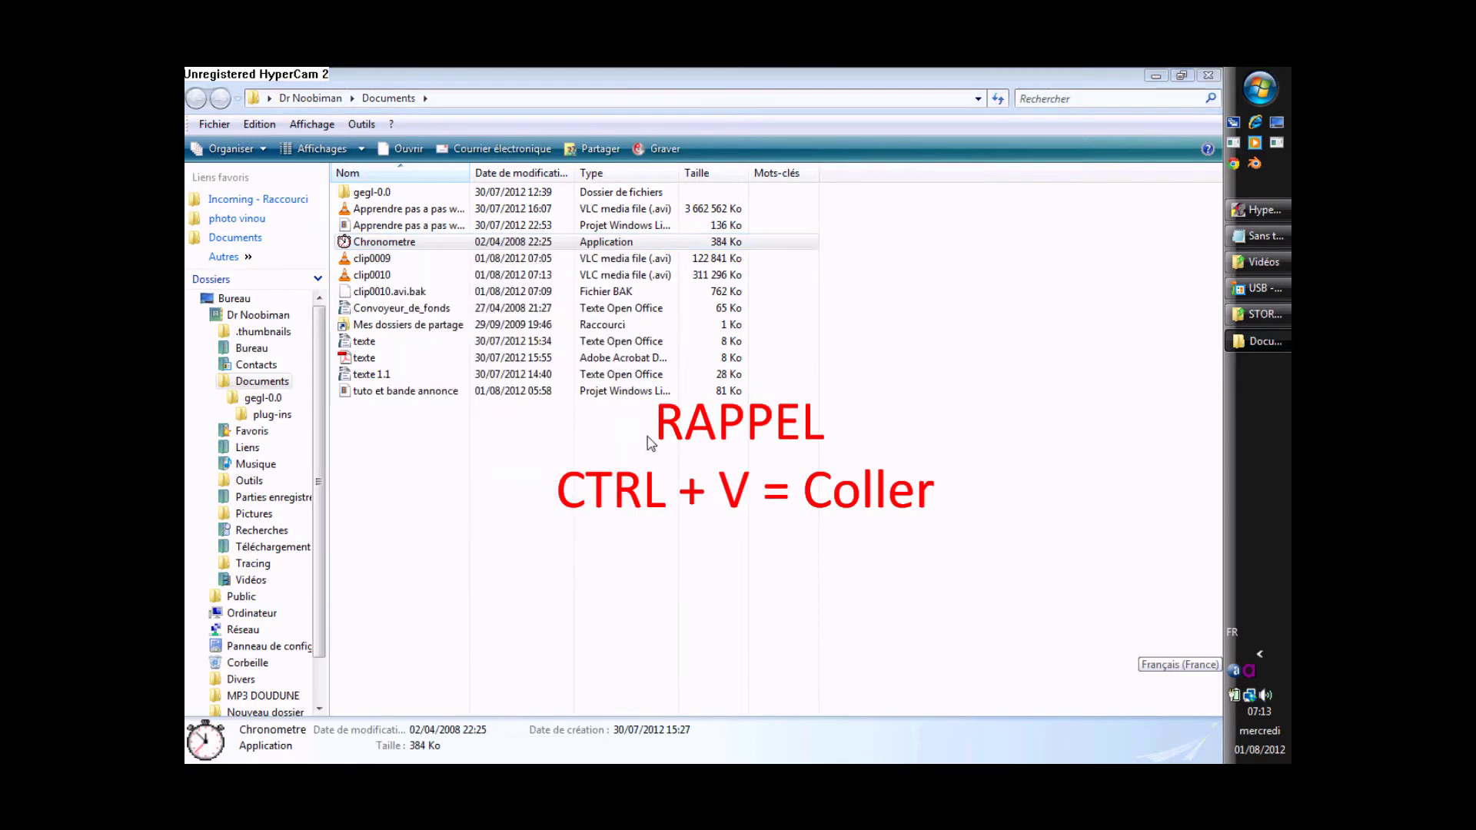
{"action": "left_click", "coordinate": [763, 497]}
Step: Paste the copied Chronometre application into Documents and launch it from there
{"action": "right_click", "coordinate": [380, 466]}
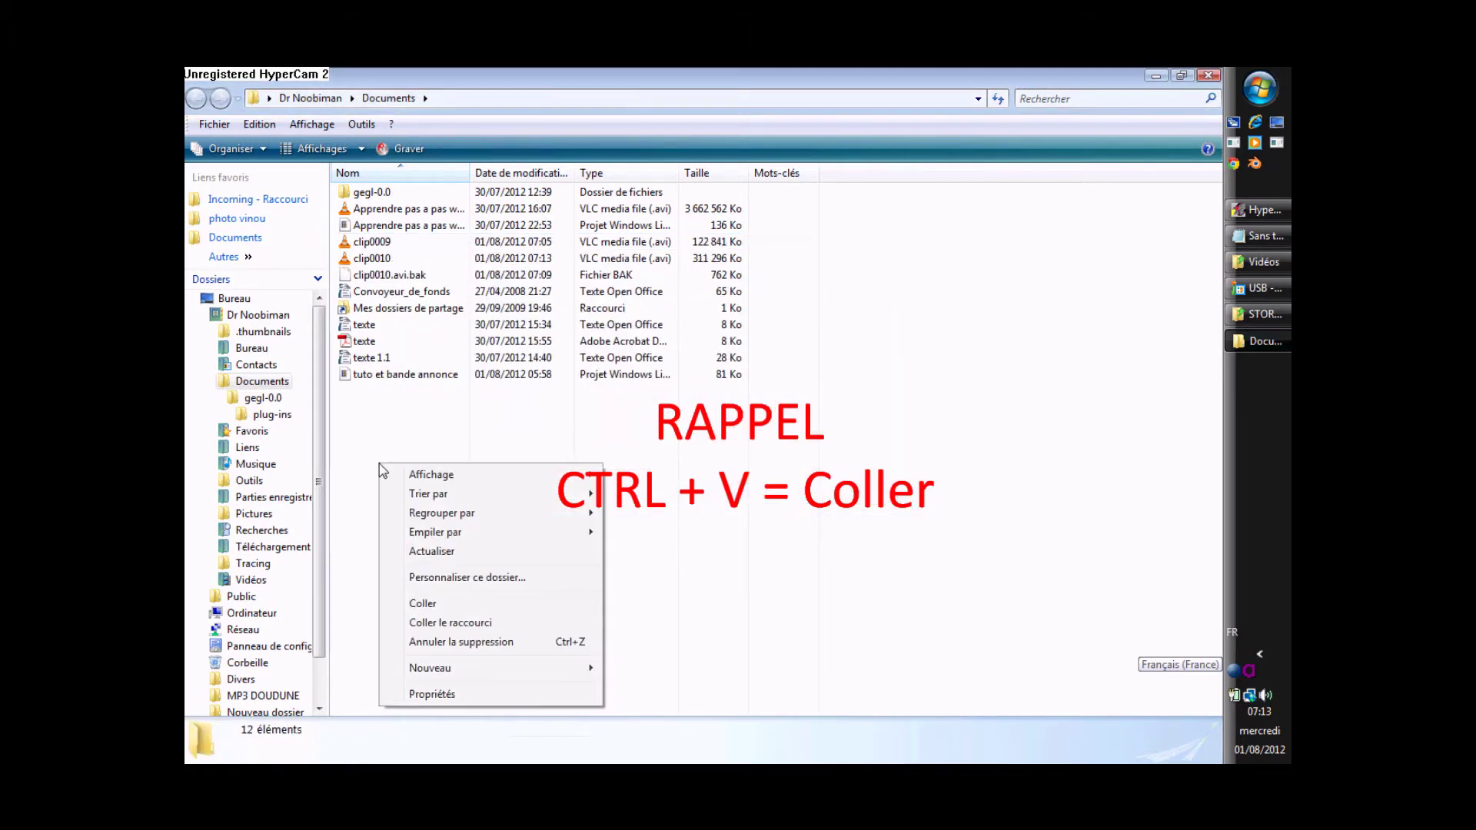
{"action": "left_click", "coordinate": [424, 604]}
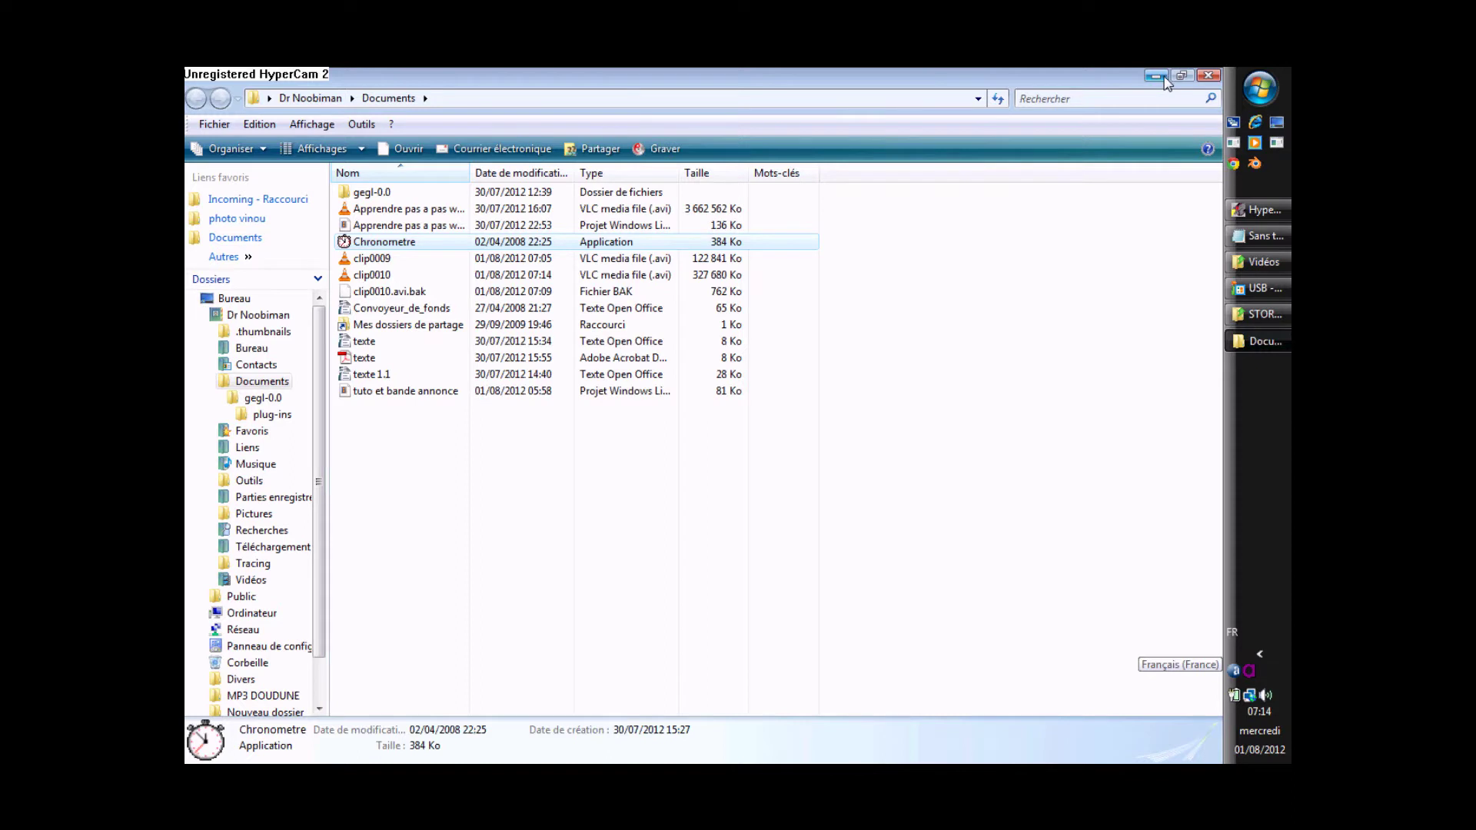
{"action": "double_click", "coordinate": [432, 243]}
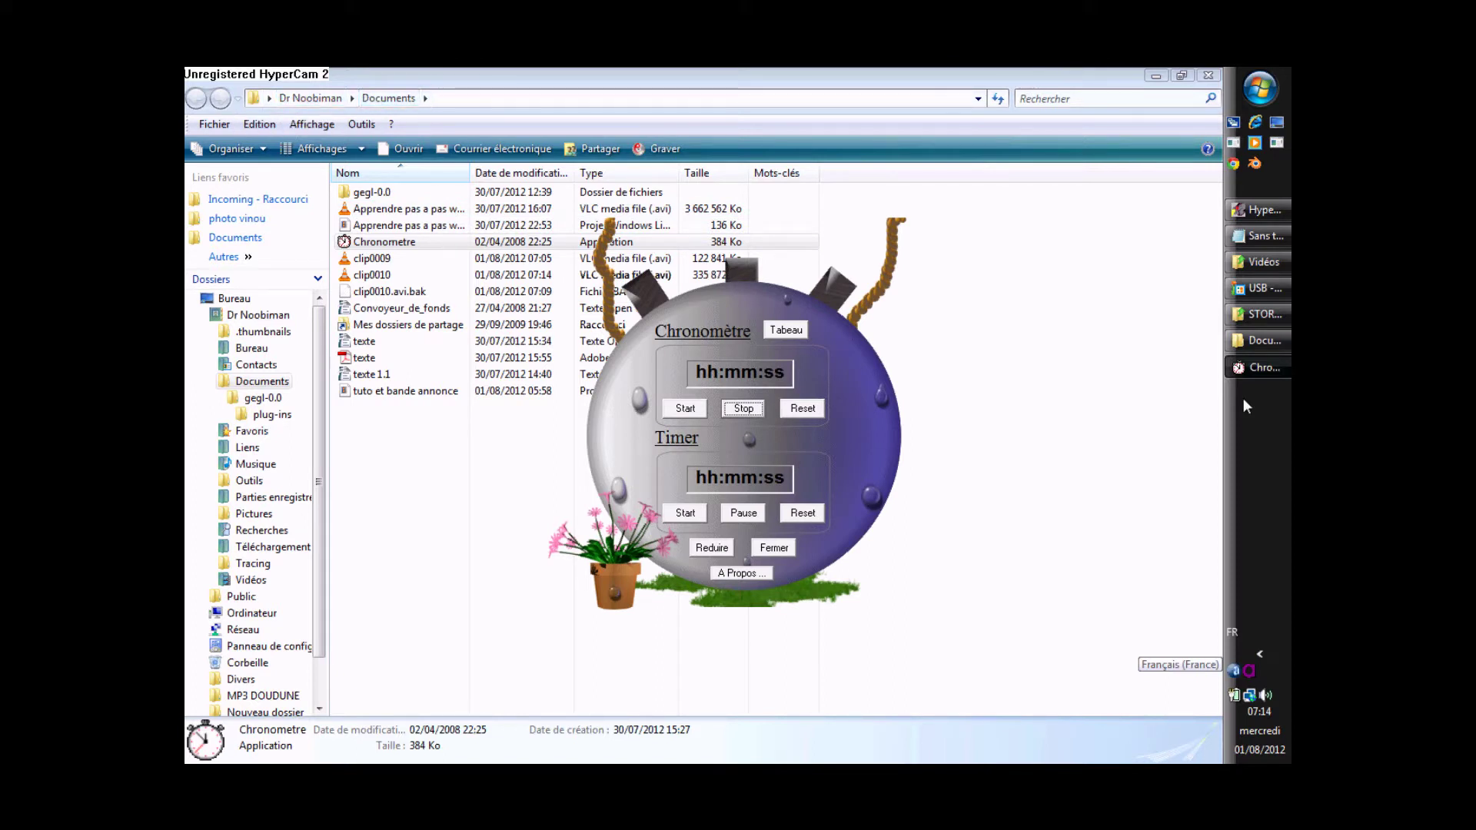
Step: Switch between the STOREX (I:) and Documents windows, and minimise Documents so that STOREX (I:) is in front
{"action": "left_click", "coordinate": [1243, 316]}
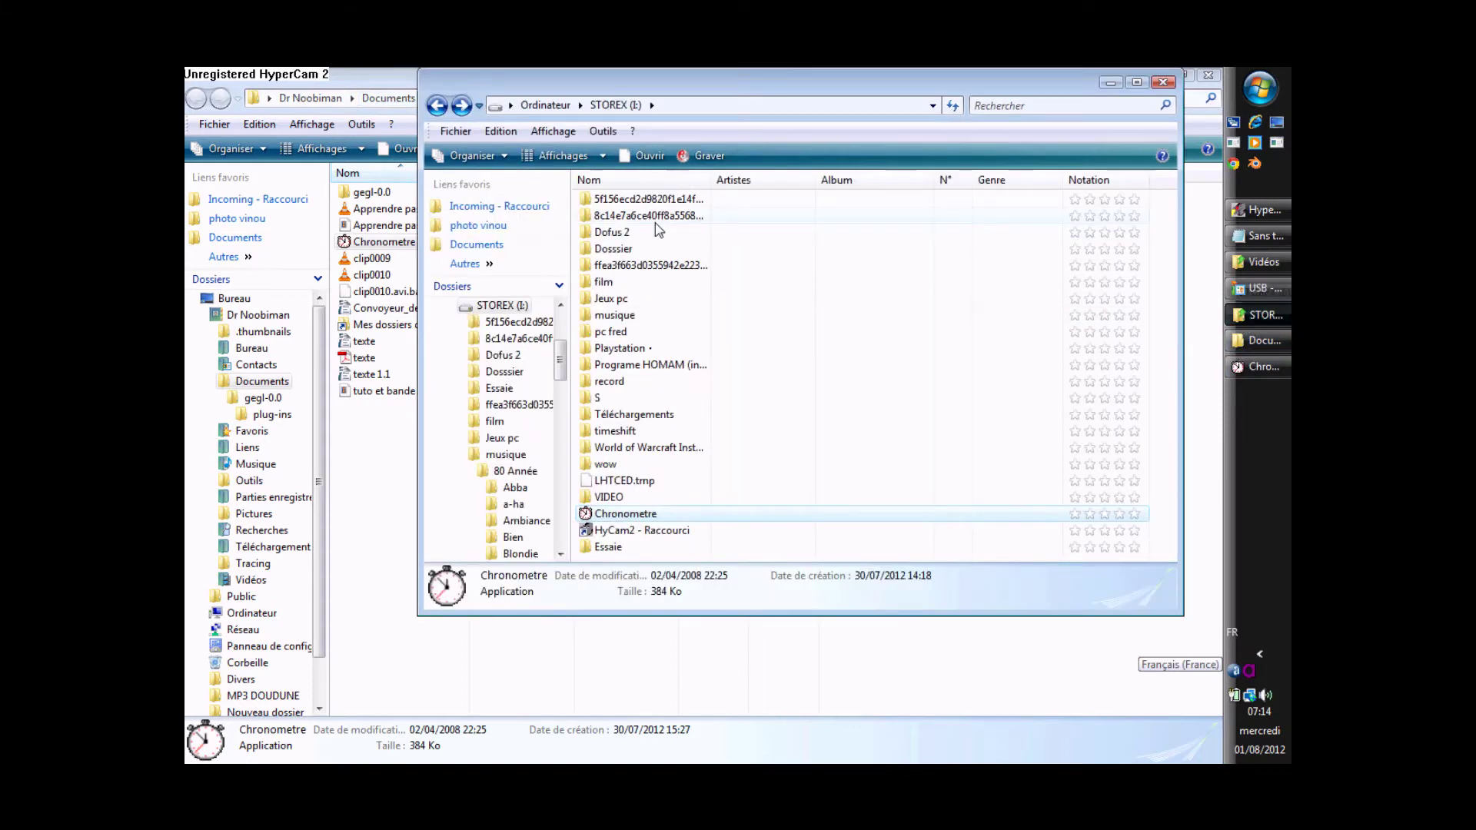
{"action": "left_click", "coordinate": [555, 132]}
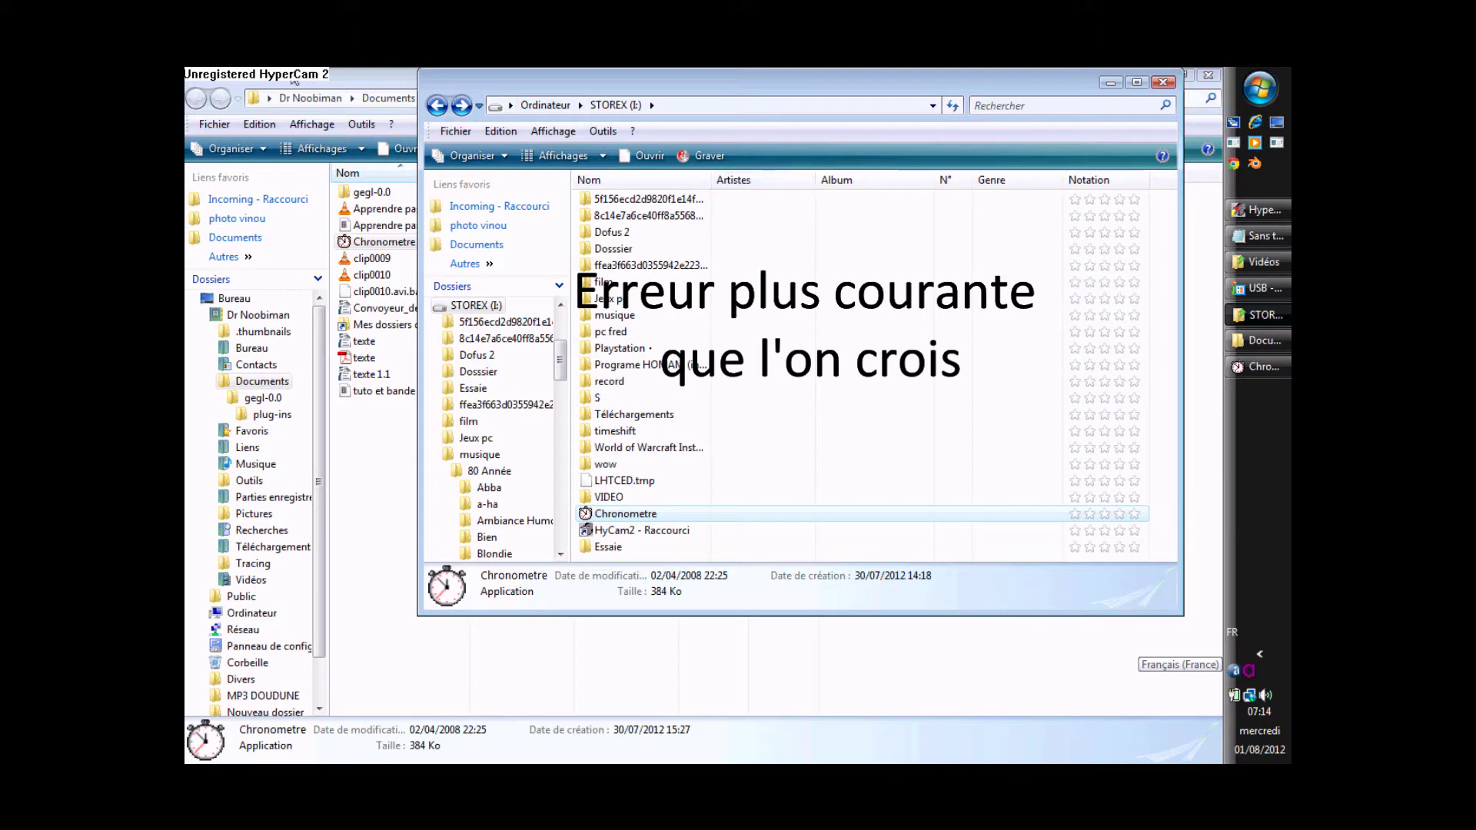
{"action": "left_click", "coordinate": [385, 80]}
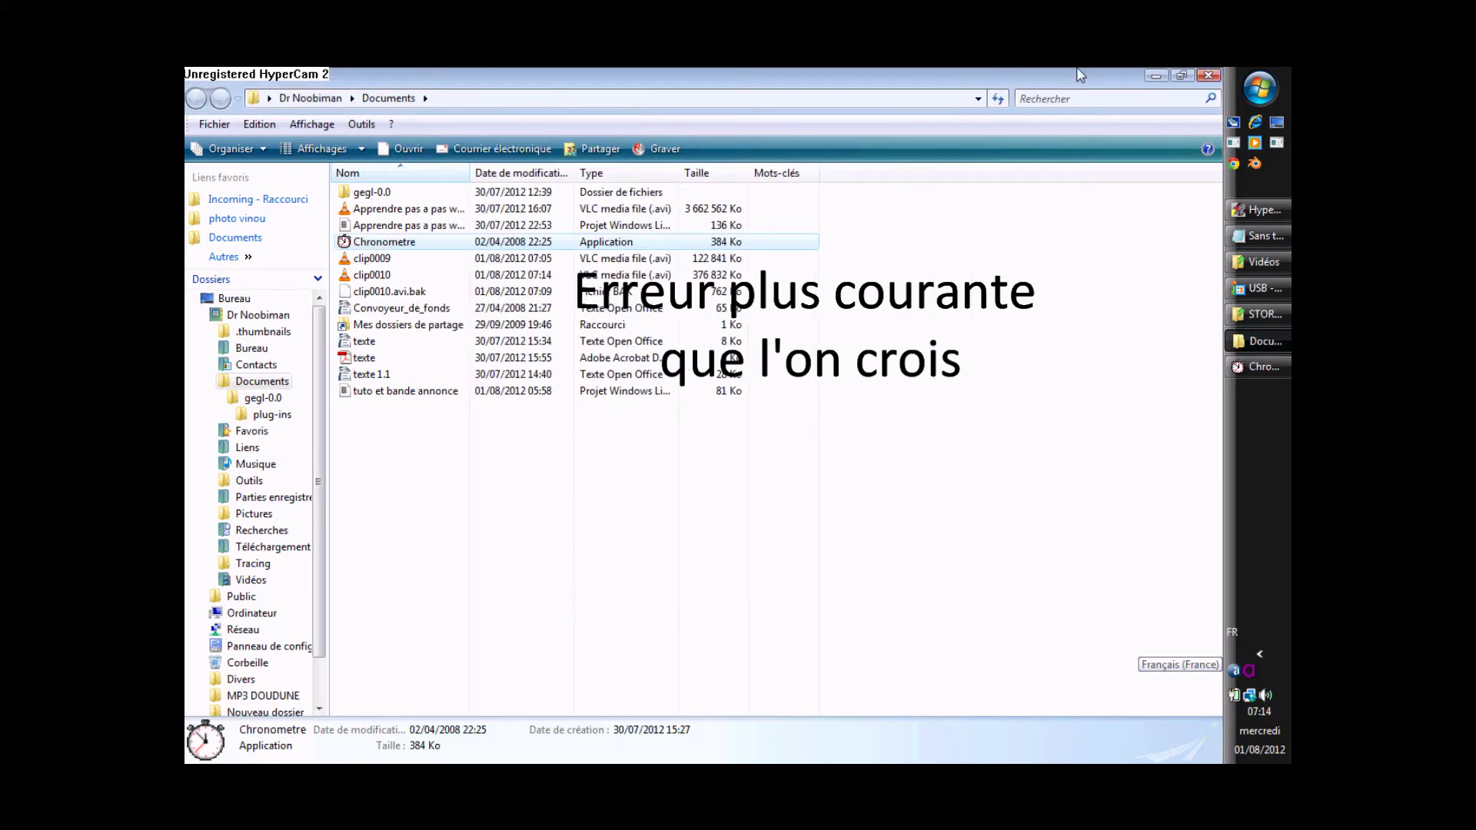
{"action": "left_click", "coordinate": [1154, 77]}
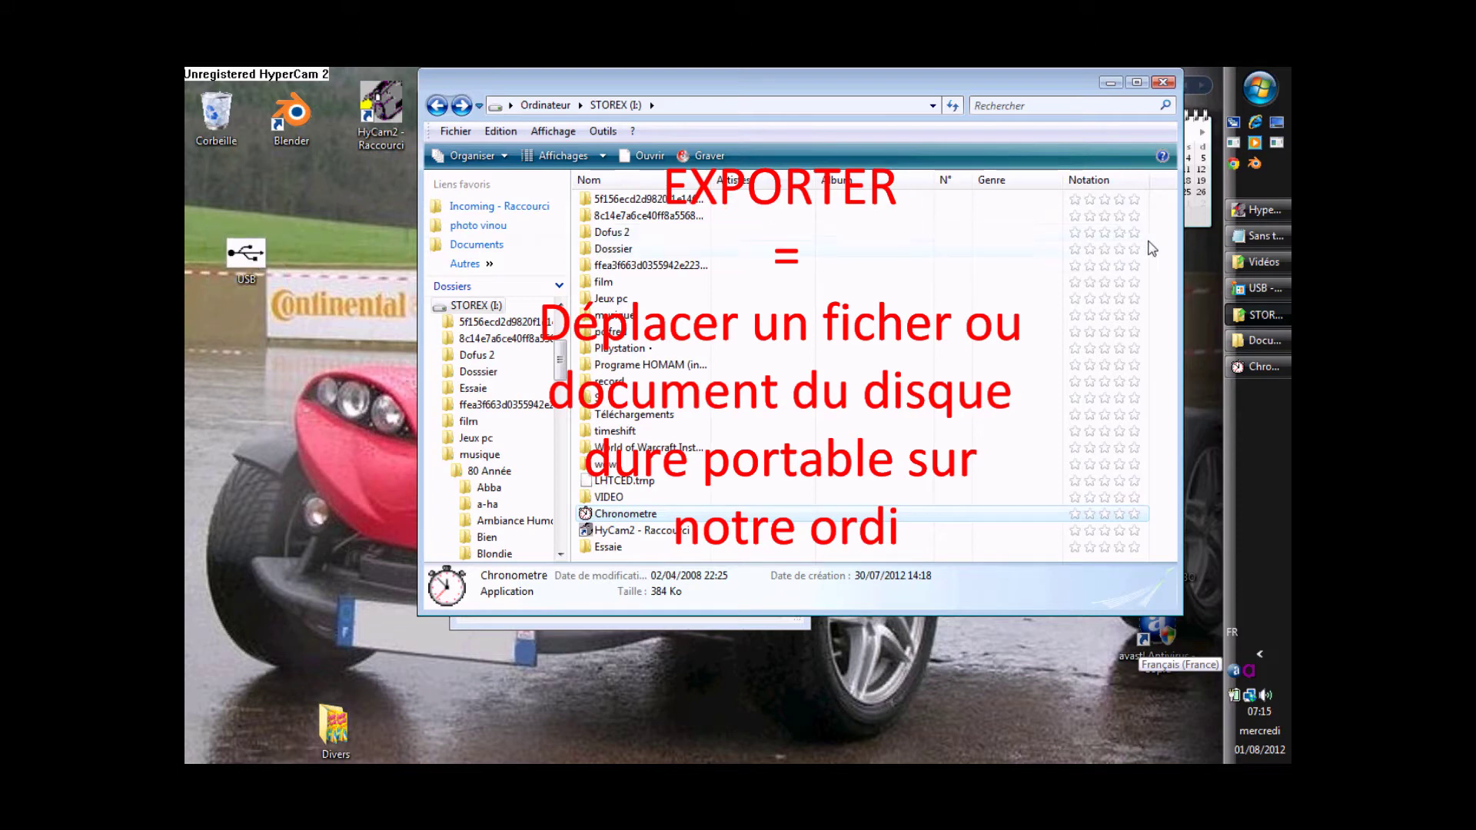
{"action": "right_click", "coordinate": [647, 559]}
{"action": "mouse_move", "coordinate": [730, 518]}
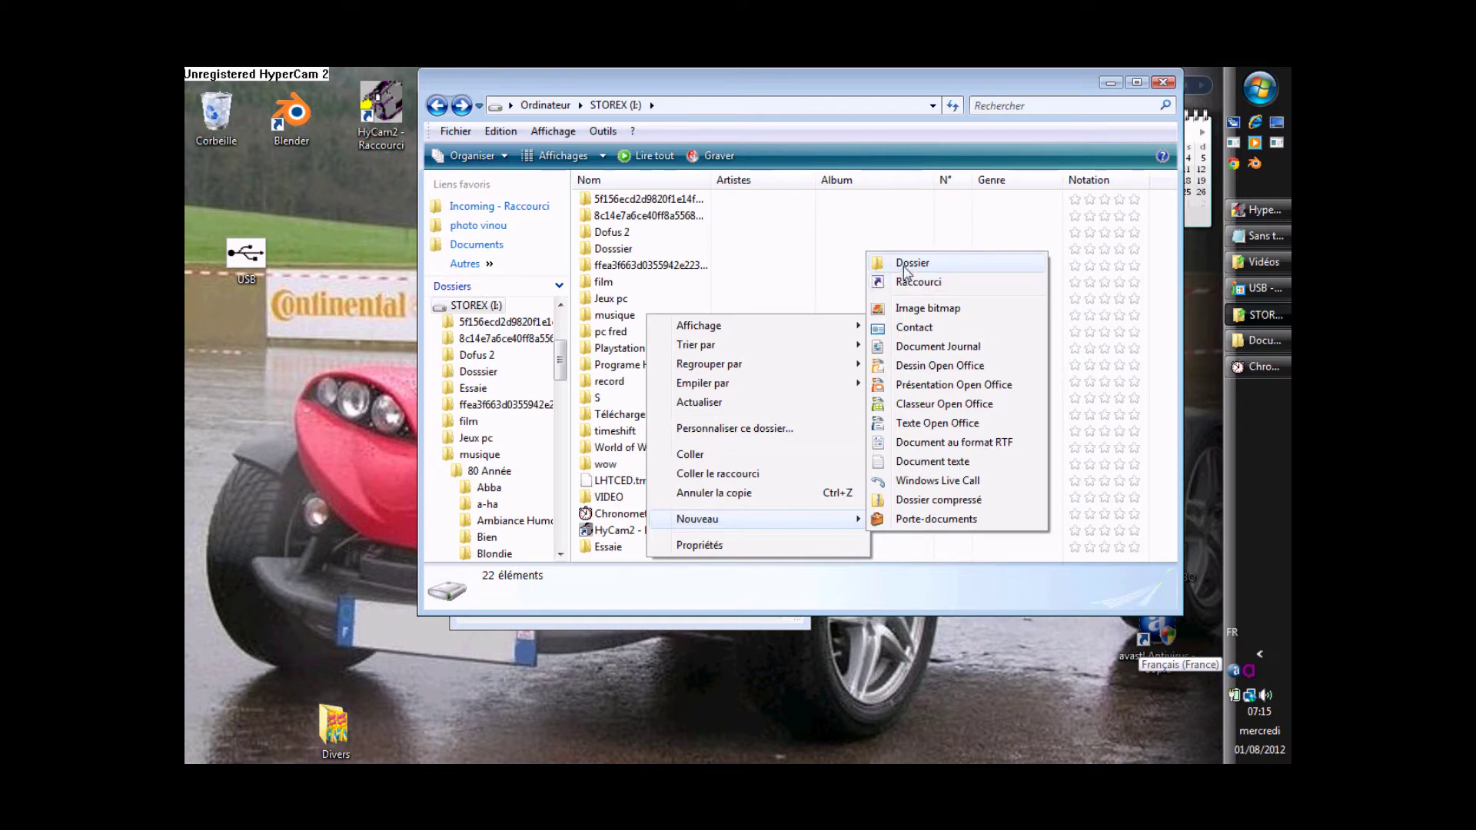
{"action": "left_click", "coordinate": [328, 270]}
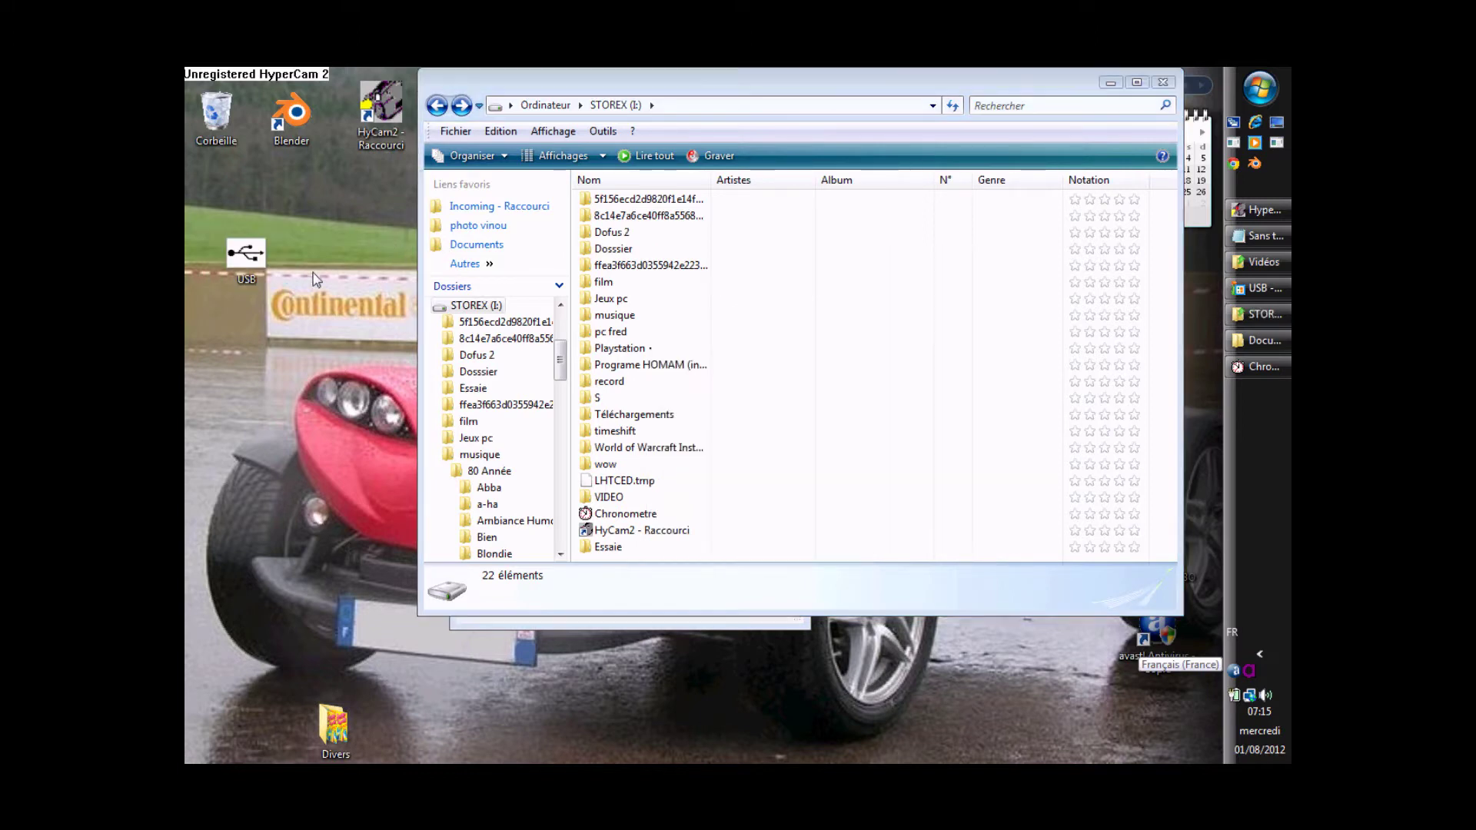
Step: Copy the USB image from the desktop into the S folder on STOREX (I:) and open that folder
{"action": "mouse_move", "coordinate": [274, 270]}
{"action": "left_mouse_down"}
{"action": "mouse_move", "coordinate": [688, 419]}
{"action": "mouse_move", "coordinate": [738, 470]}
{"action": "mouse_move", "coordinate": [695, 560]}
{"action": "left_mouse_up"}
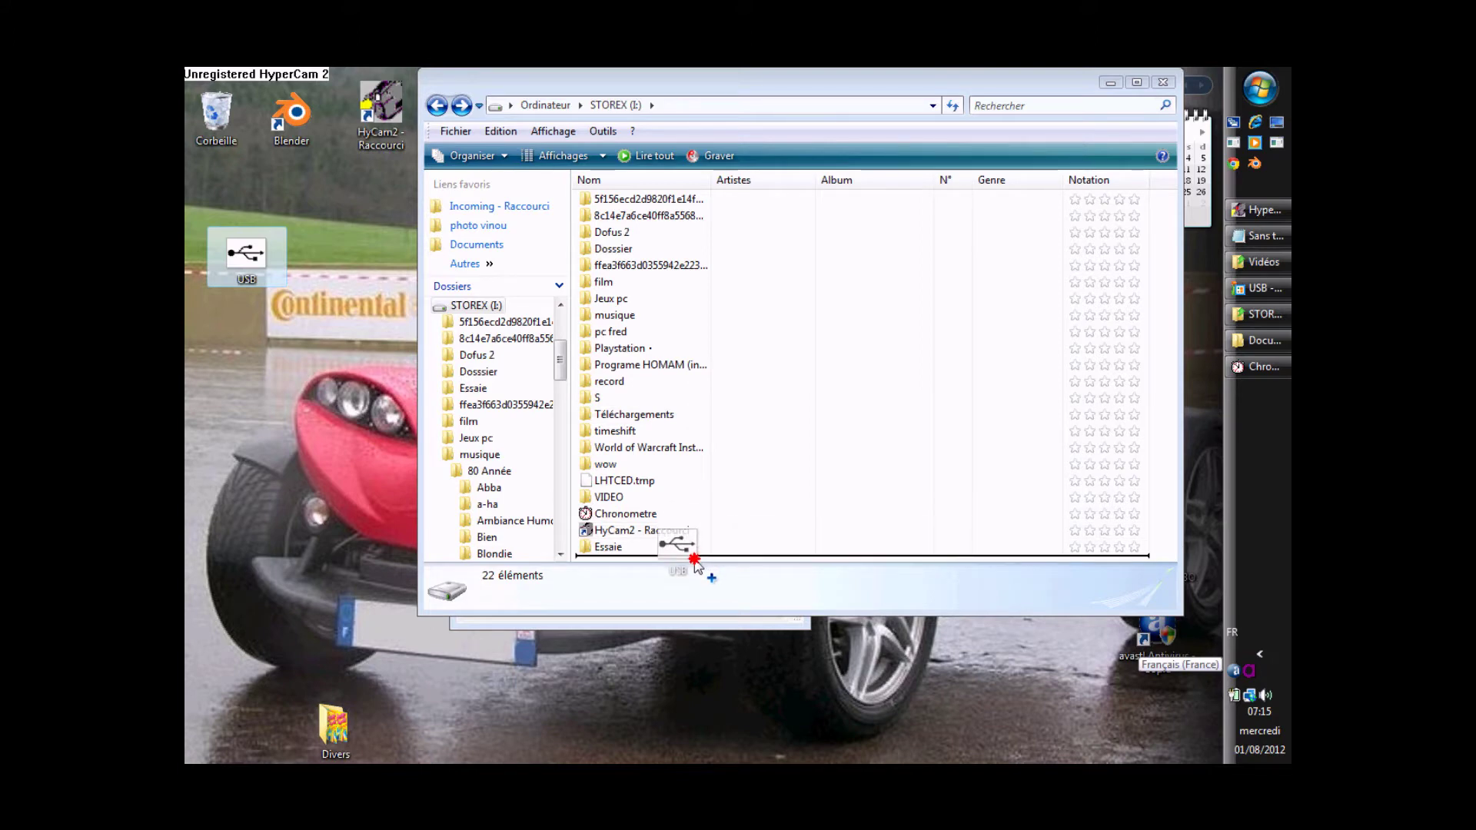
{"action": "left_click_drag", "start_coordinate": [695, 560], "coordinate": [698, 396]}
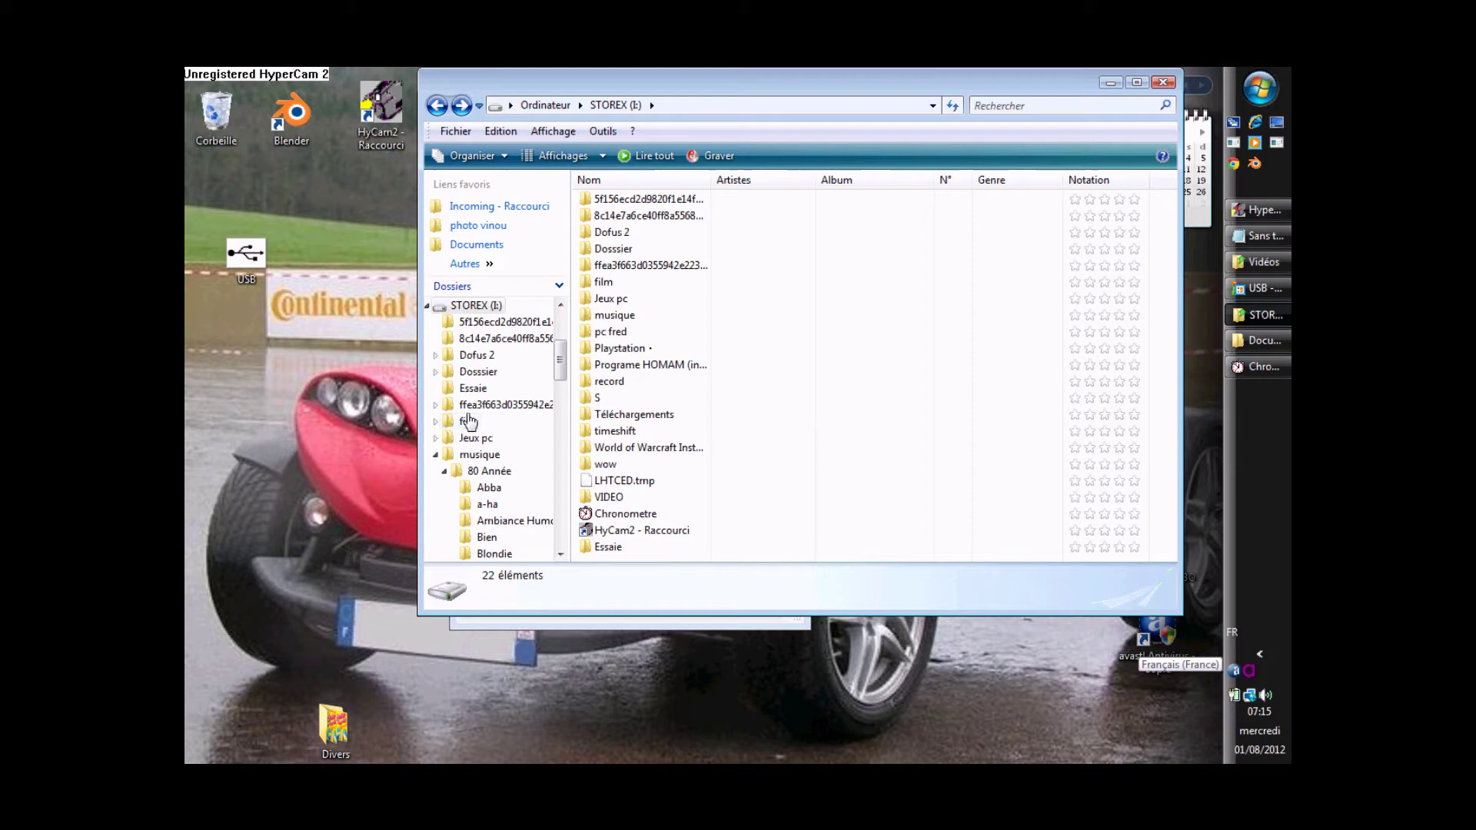
{"action": "double_click", "coordinate": [600, 398]}
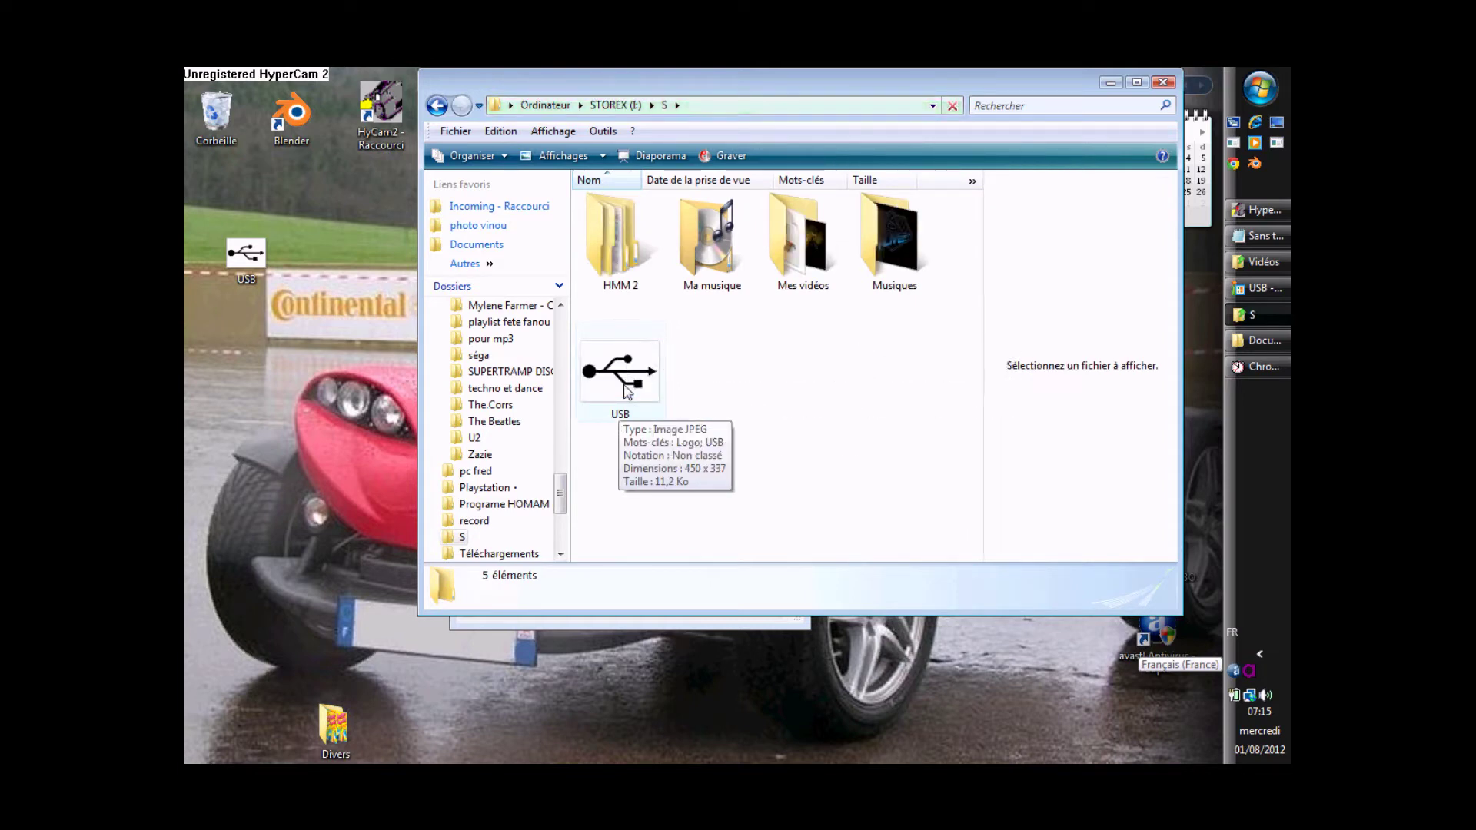
Step: Copy the USB image from the S folder and paste it into the root of STOREX (I:)
{"action": "left_click", "coordinate": [625, 387]}
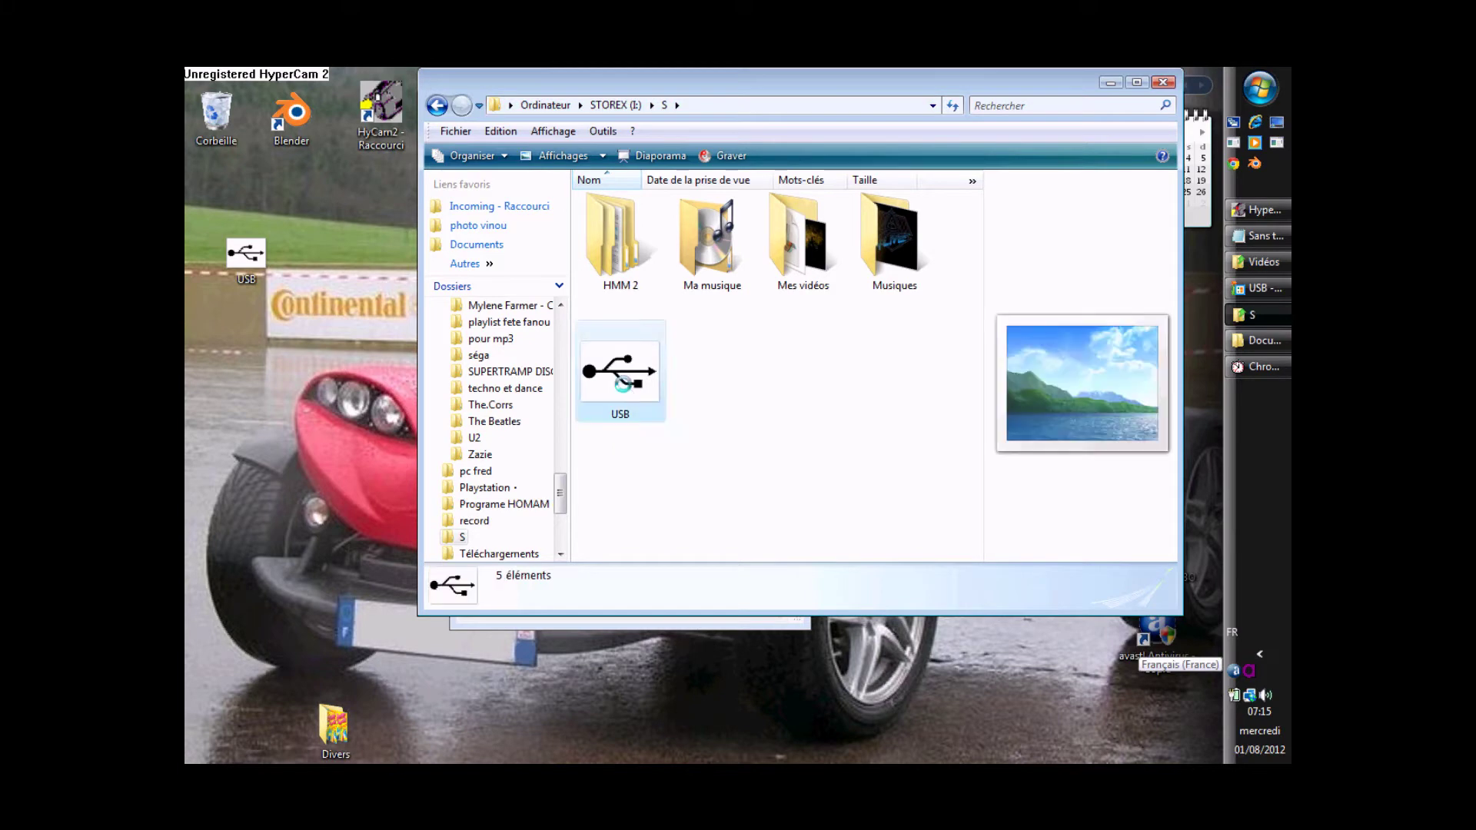
{"action": "right_click", "coordinate": [625, 387]}
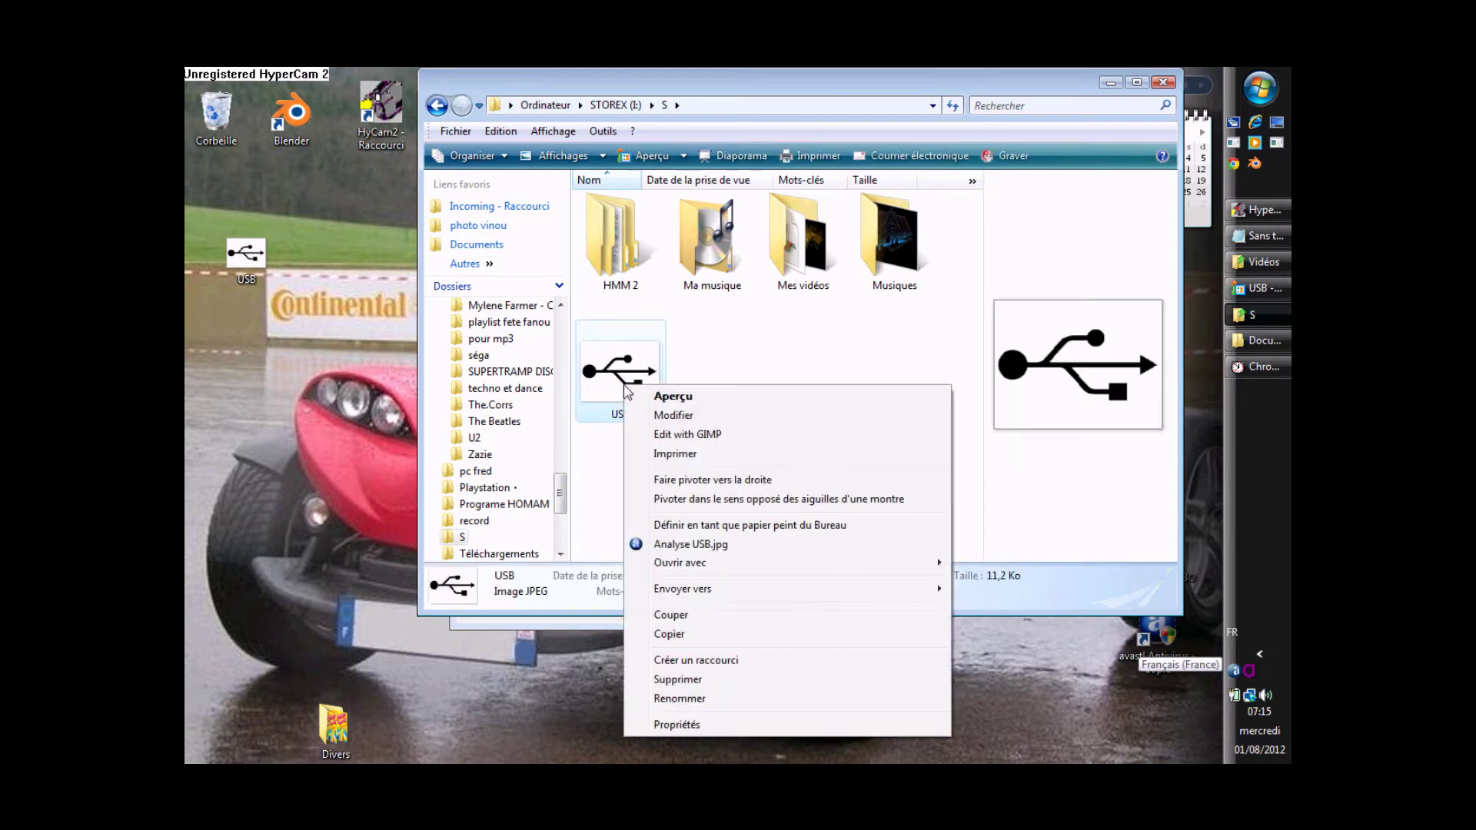
{"action": "left_click", "coordinate": [711, 633]}
{"action": "left_click", "coordinate": [438, 106]}
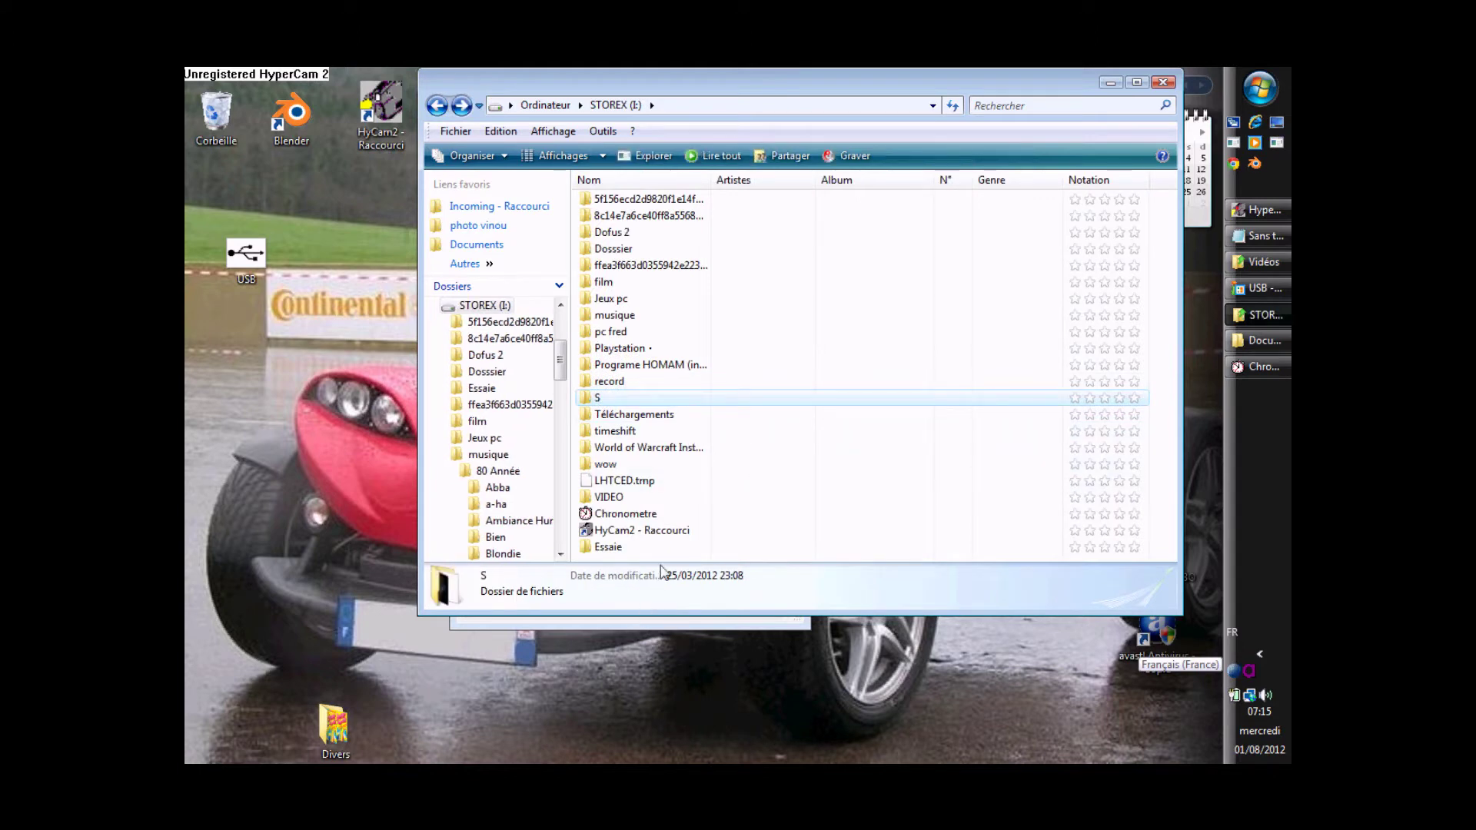
{"action": "right_click", "coordinate": [658, 564]}
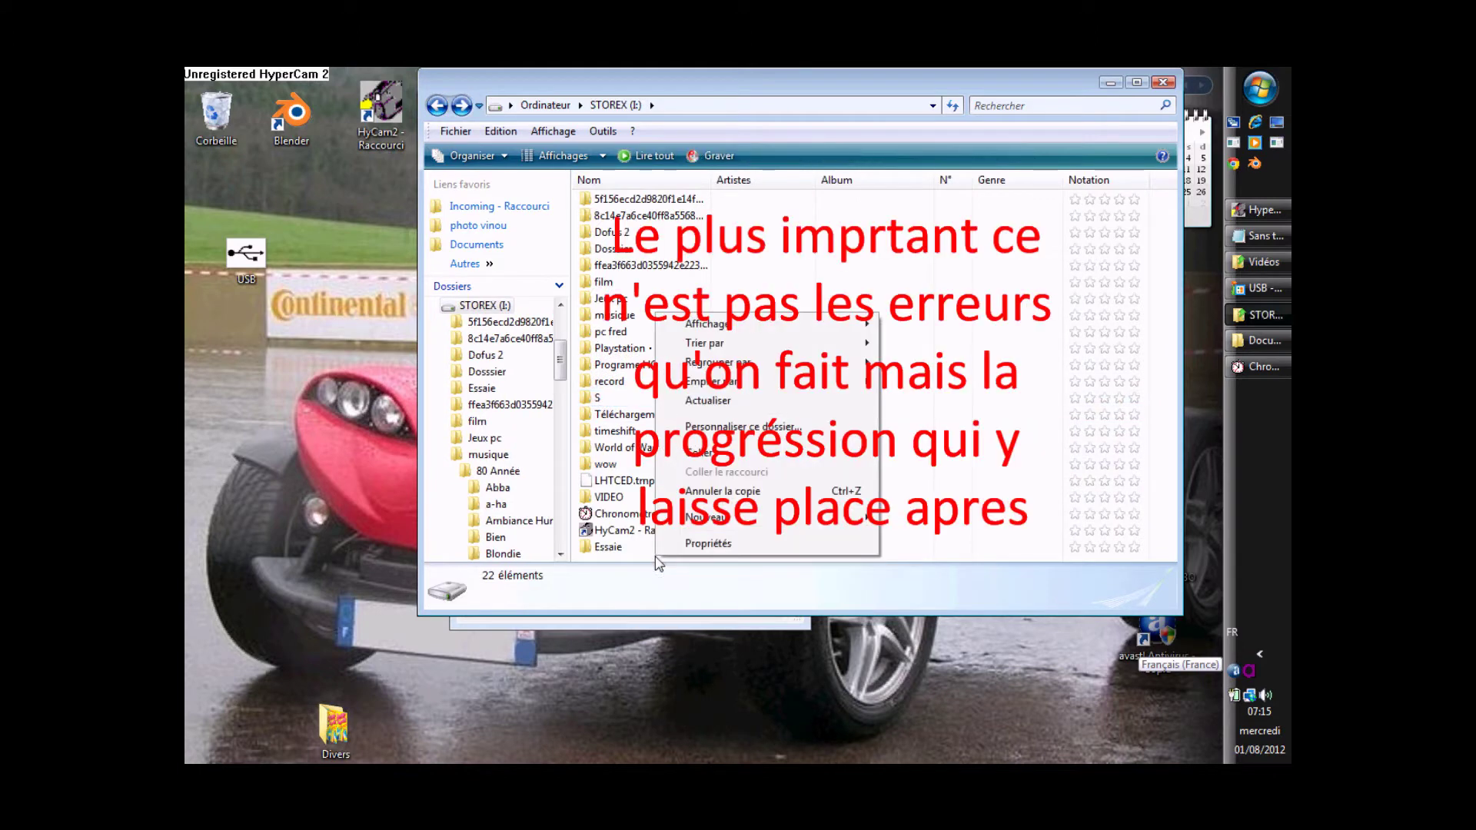
{"action": "left_click", "coordinate": [701, 452]}
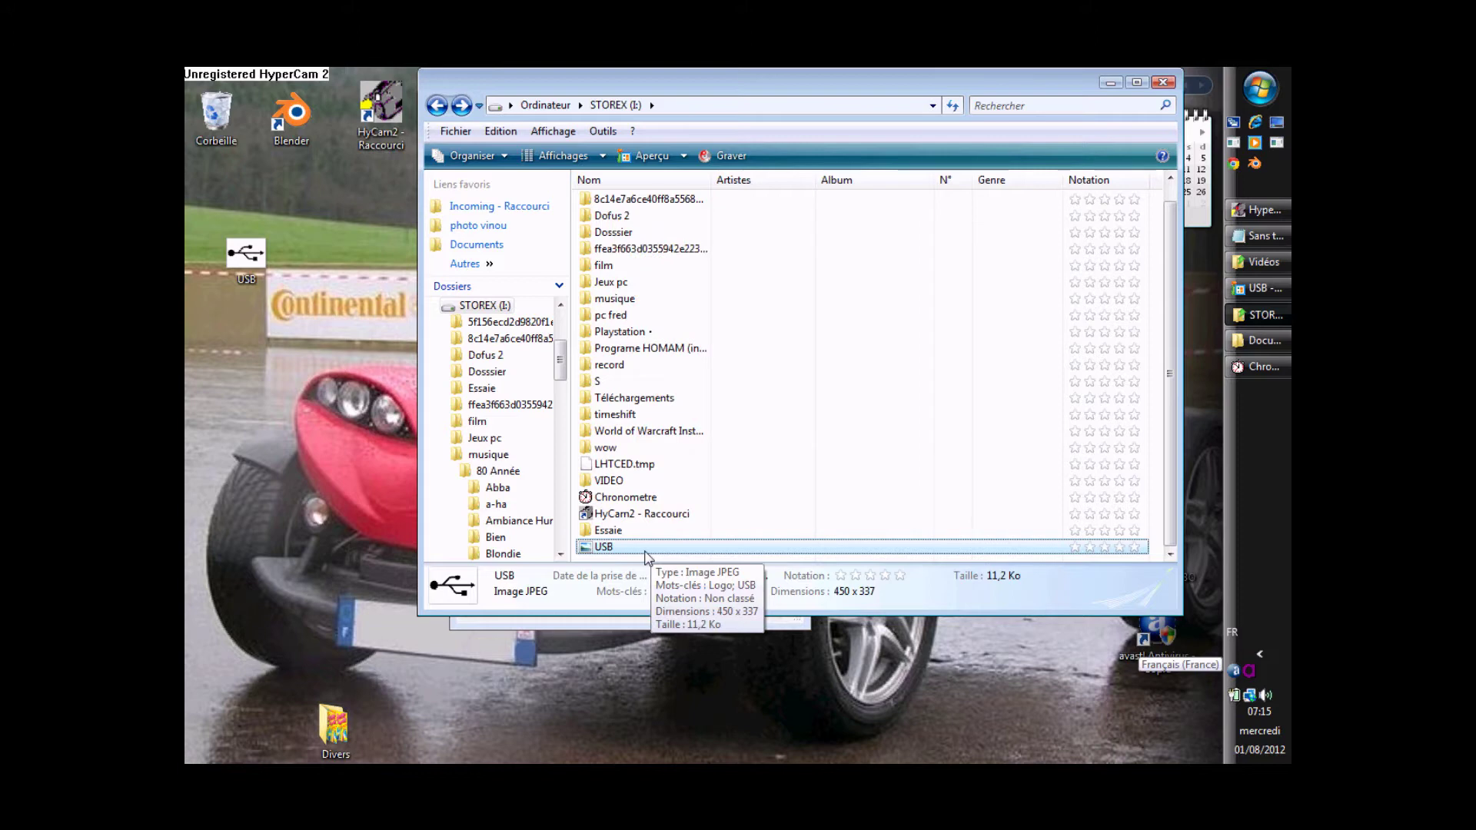
Step: Carry the desktop USB image over the S folder and put it back on the desktop without copying it
{"action": "left_click_drag", "start_coordinate": [246, 248], "coordinate": [591, 383]}
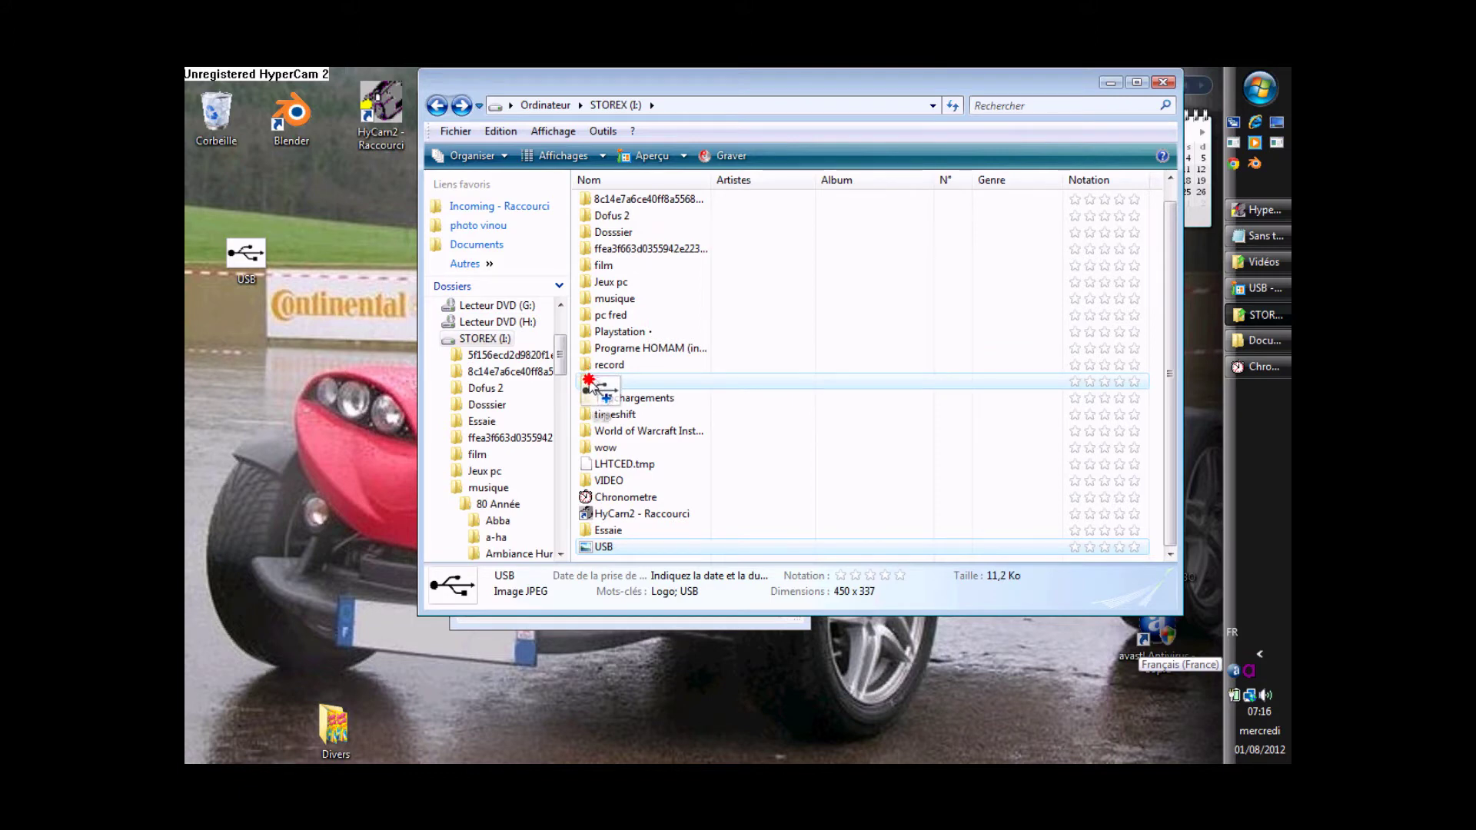
{"action": "left_click_drag", "start_coordinate": [591, 384], "coordinate": [232, 243]}
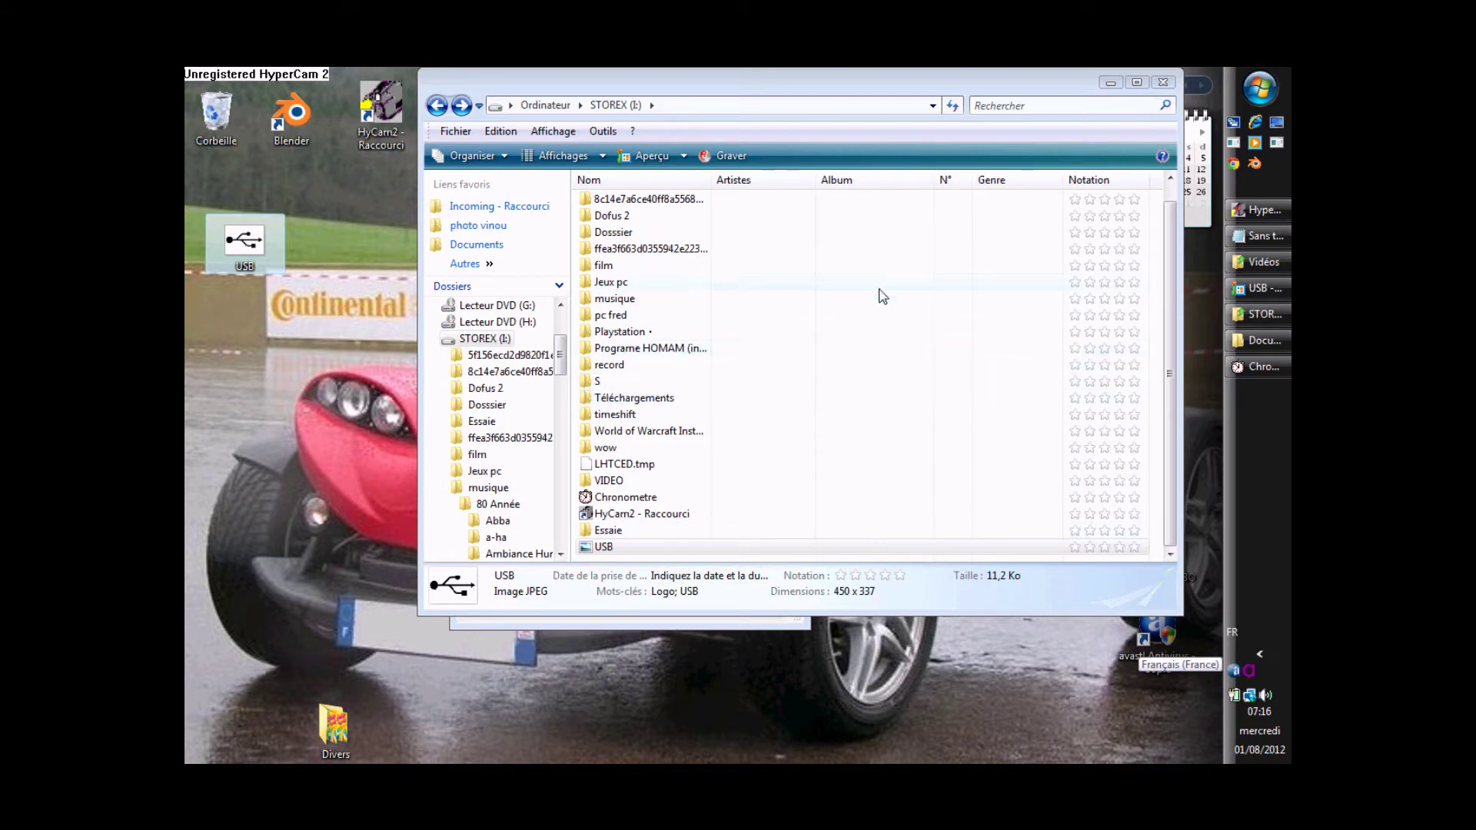
Step: Minimise the STOREX (I:) window and close the Chronometre application
{"action": "left_click", "coordinate": [1109, 82]}
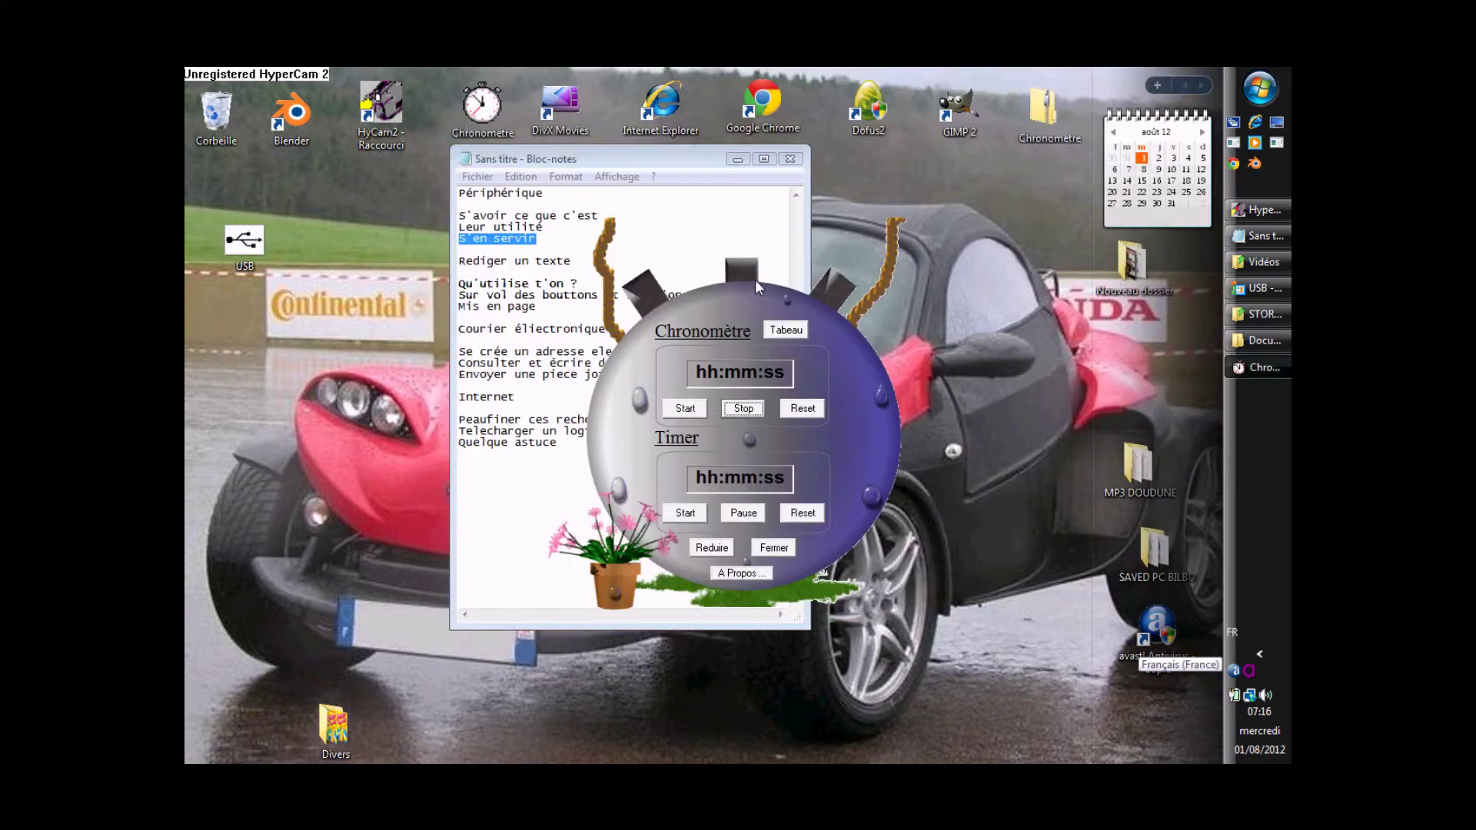
{"action": "left_click", "coordinate": [790, 550]}
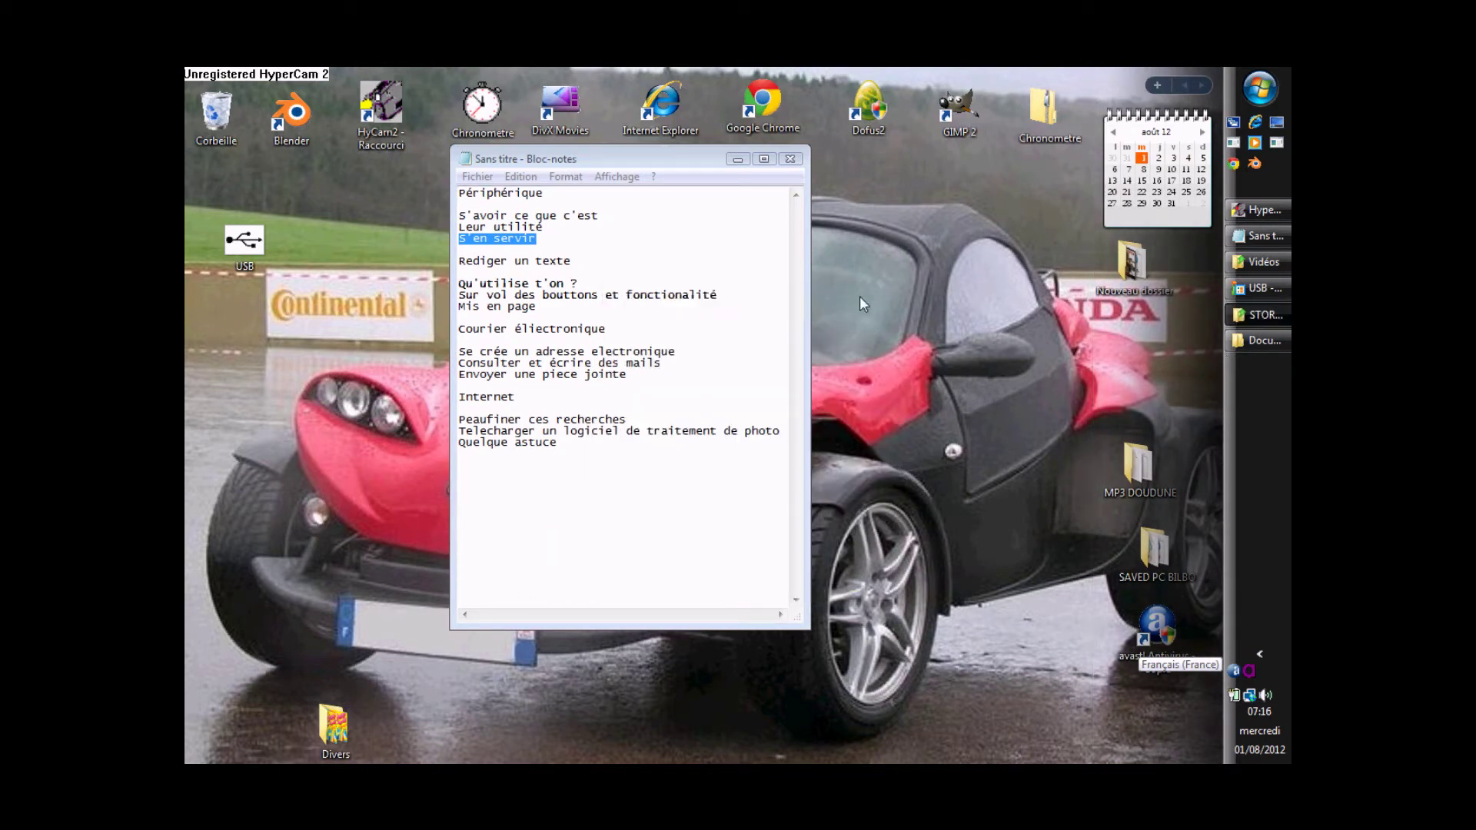
Step: Look inside the Pictures folder of the personal user folder and close the window
{"action": "left_click", "coordinate": [1260, 92]}
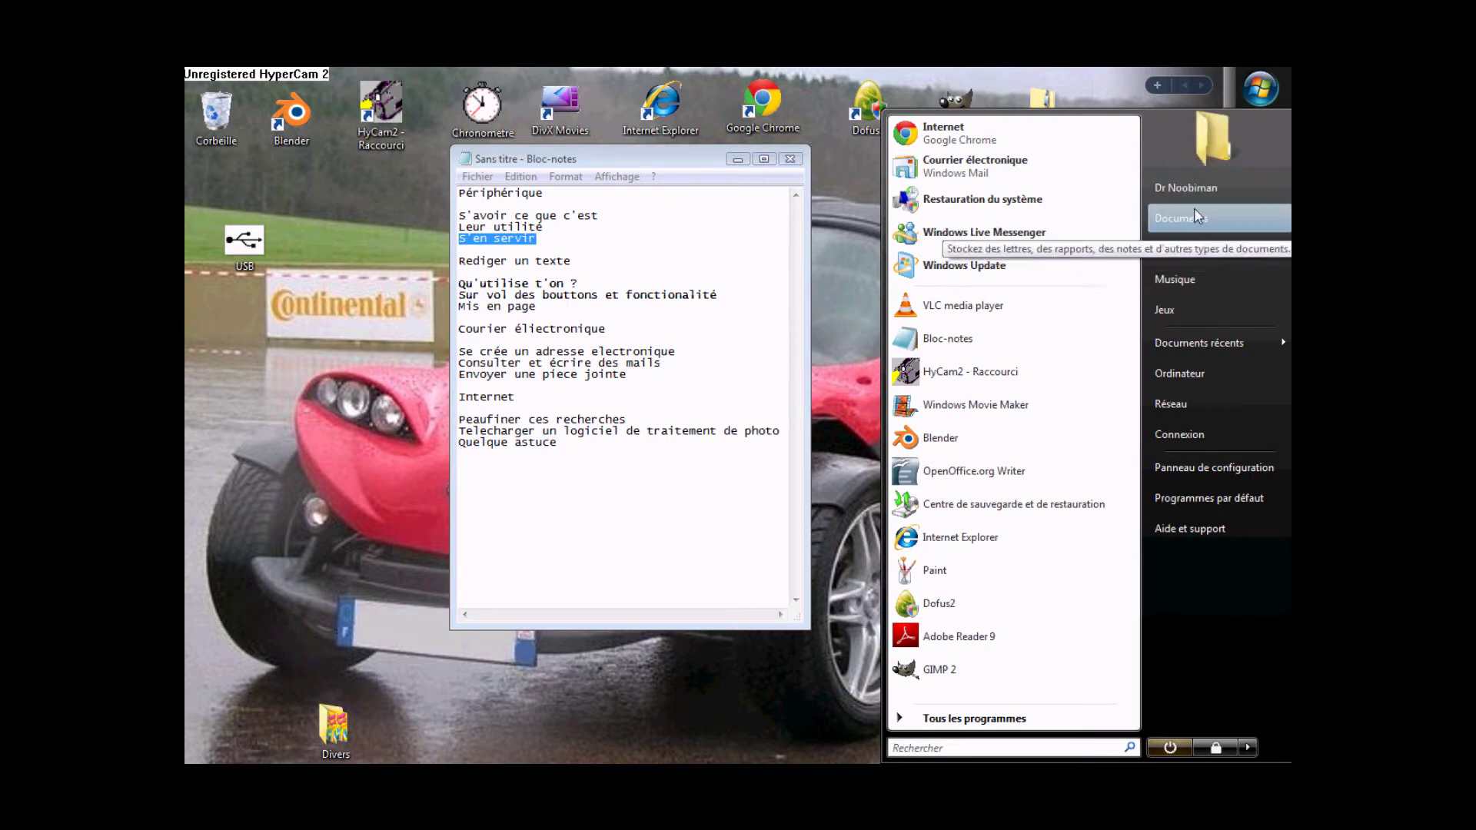
{"action": "left_click", "coordinate": [1184, 218]}
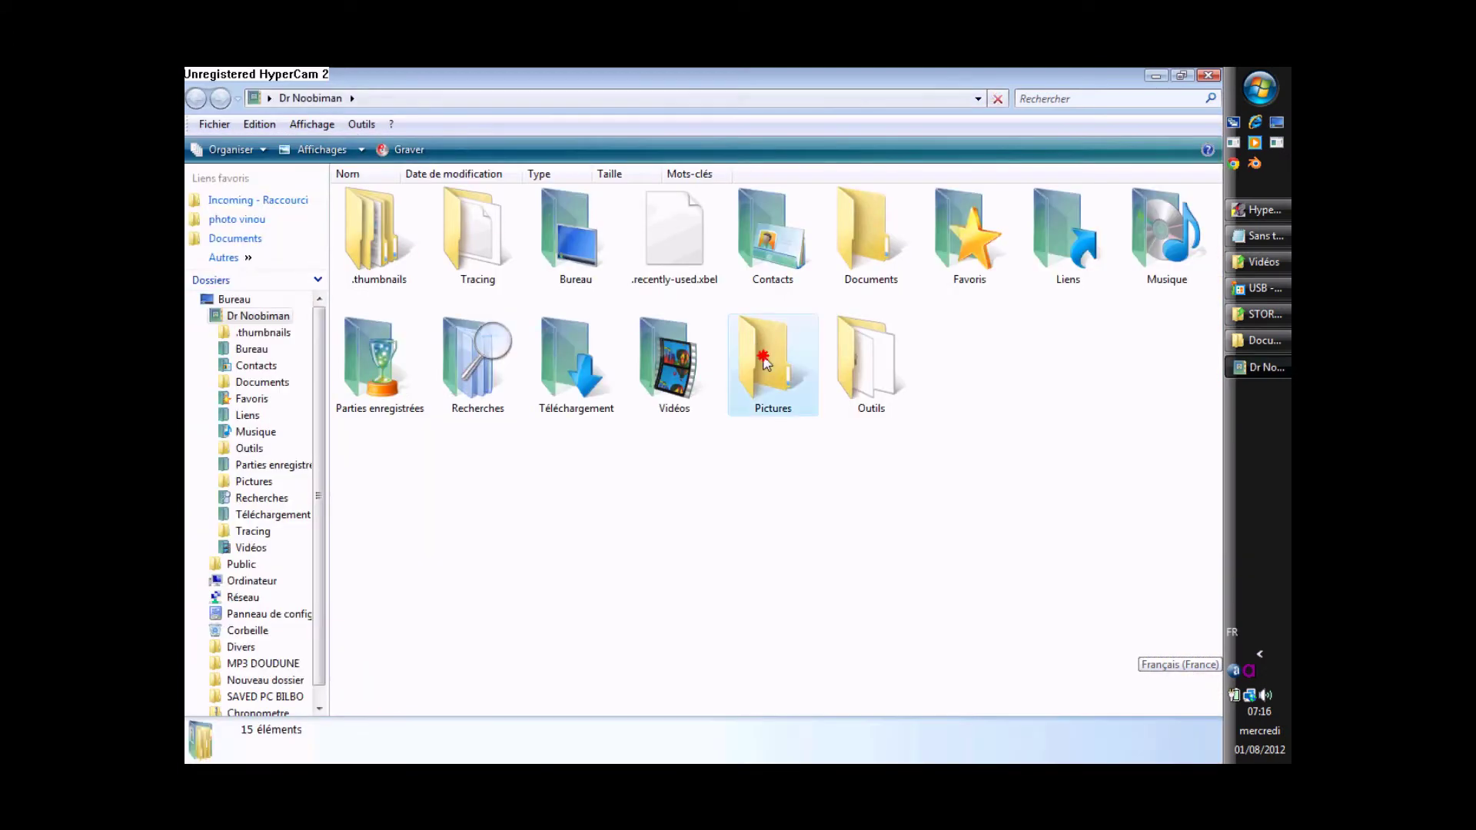
{"action": "double_click", "coordinate": [765, 356]}
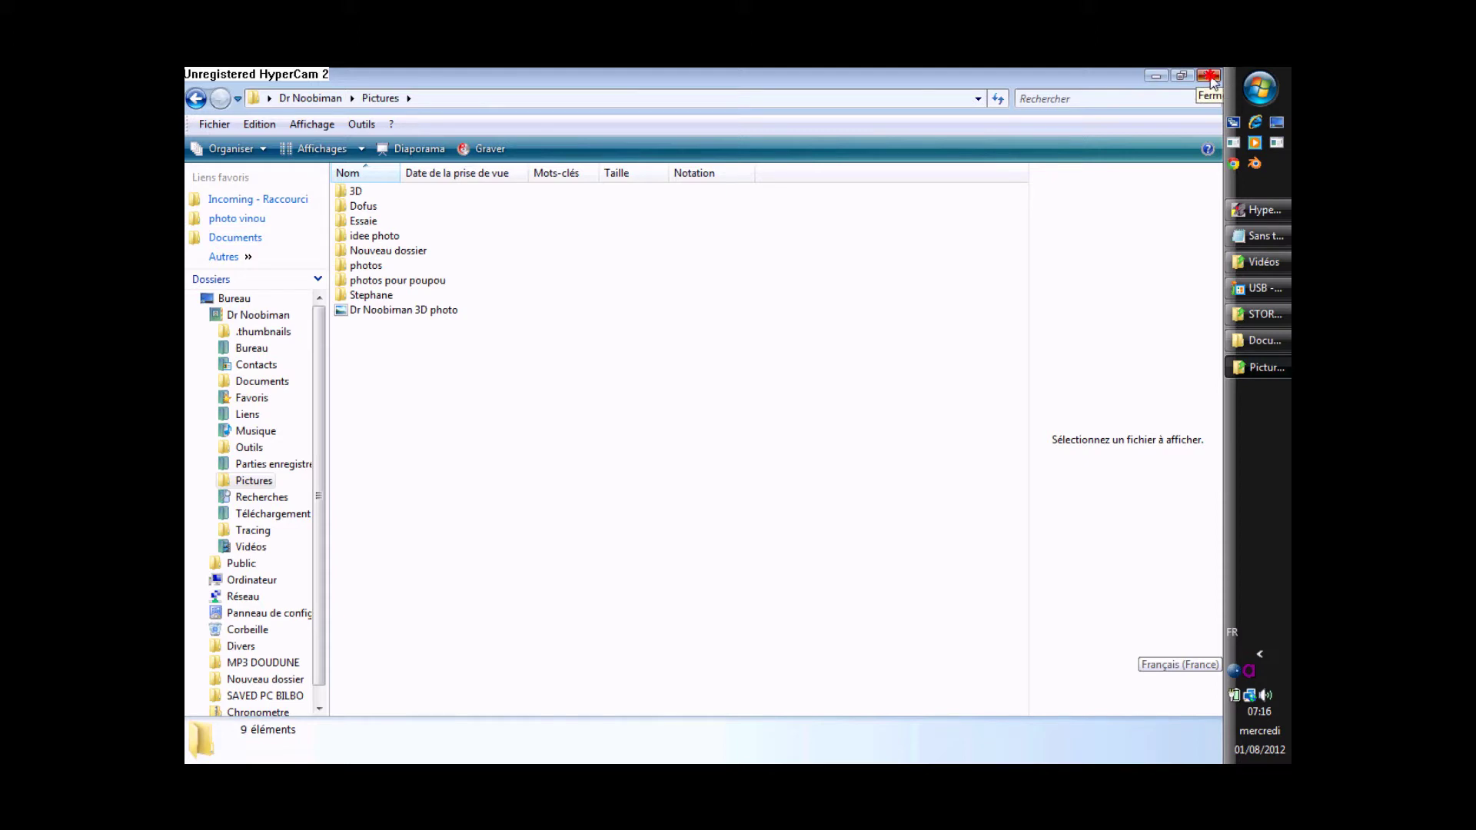
{"action": "left_click", "coordinate": [1209, 76]}
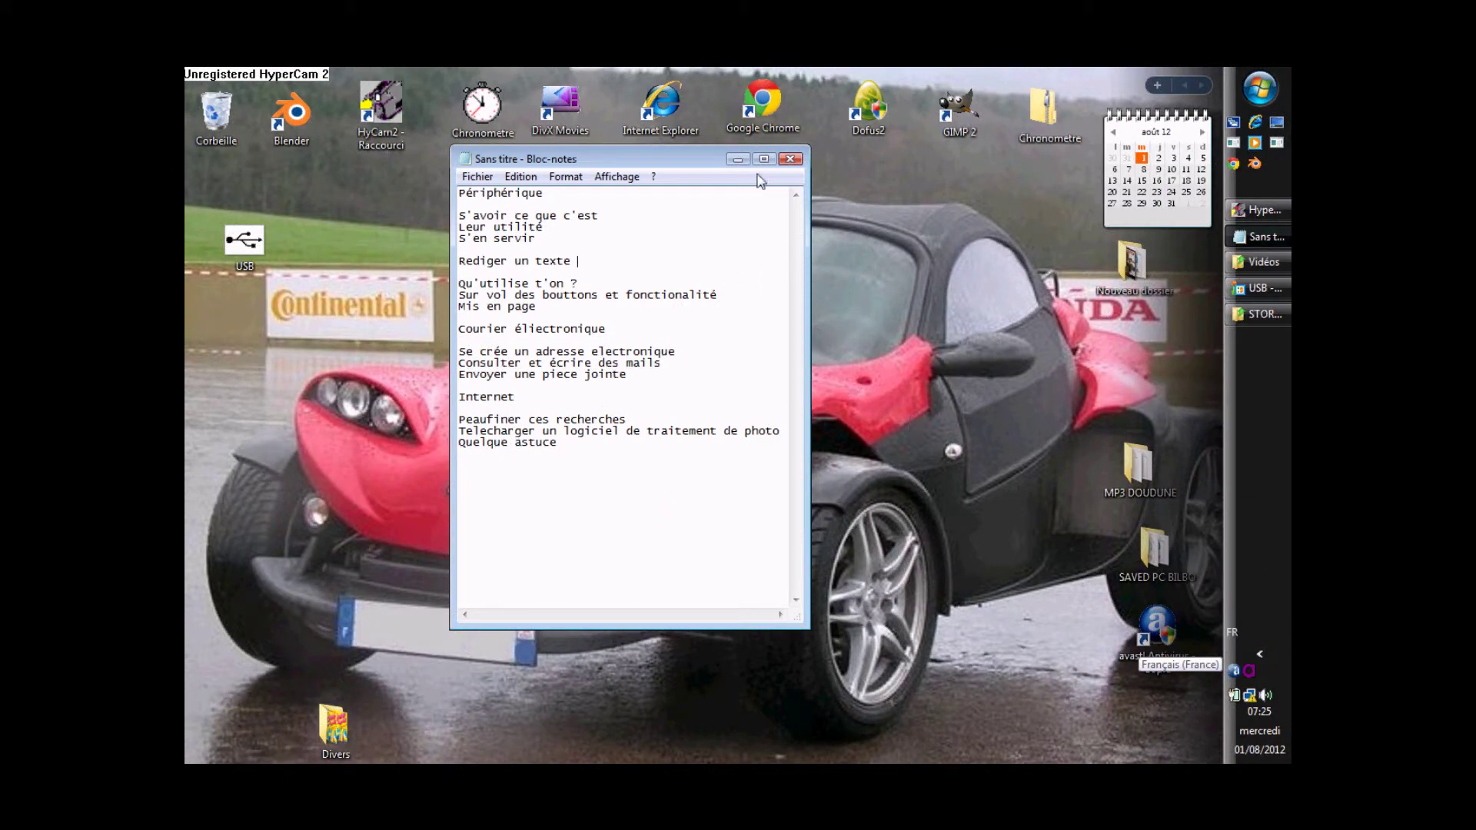
Step: Highlight the lines "Rediger un texte" and "Qu'utilise t'on ?" in the course outline and move its window lower to uncover the desktop shortcuts
{"action": "left_click_drag", "start_coordinate": [580, 258], "coordinate": [458, 257]}
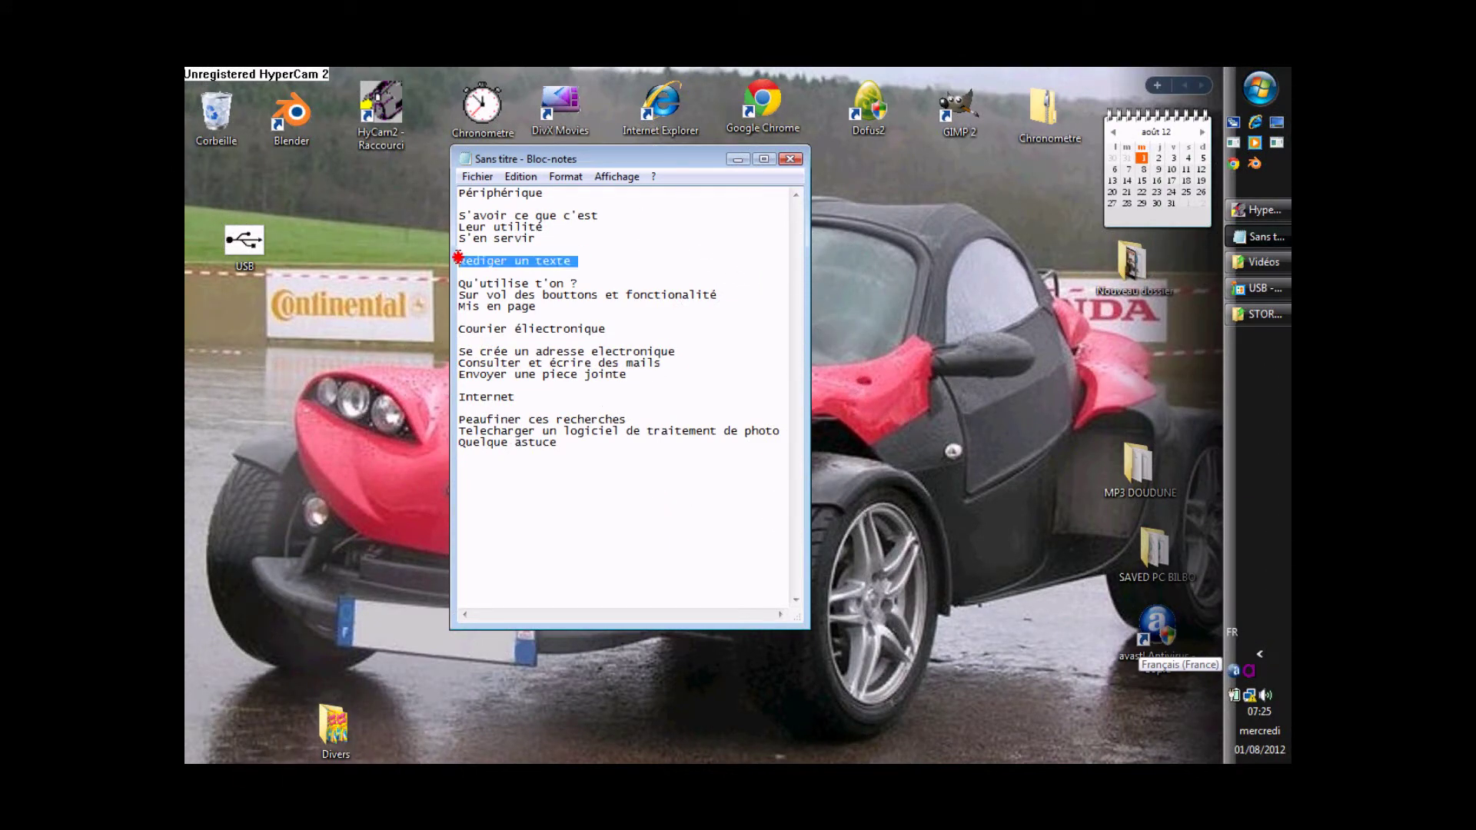
{"action": "left_click_drag", "start_coordinate": [580, 284], "coordinate": [479, 273]}
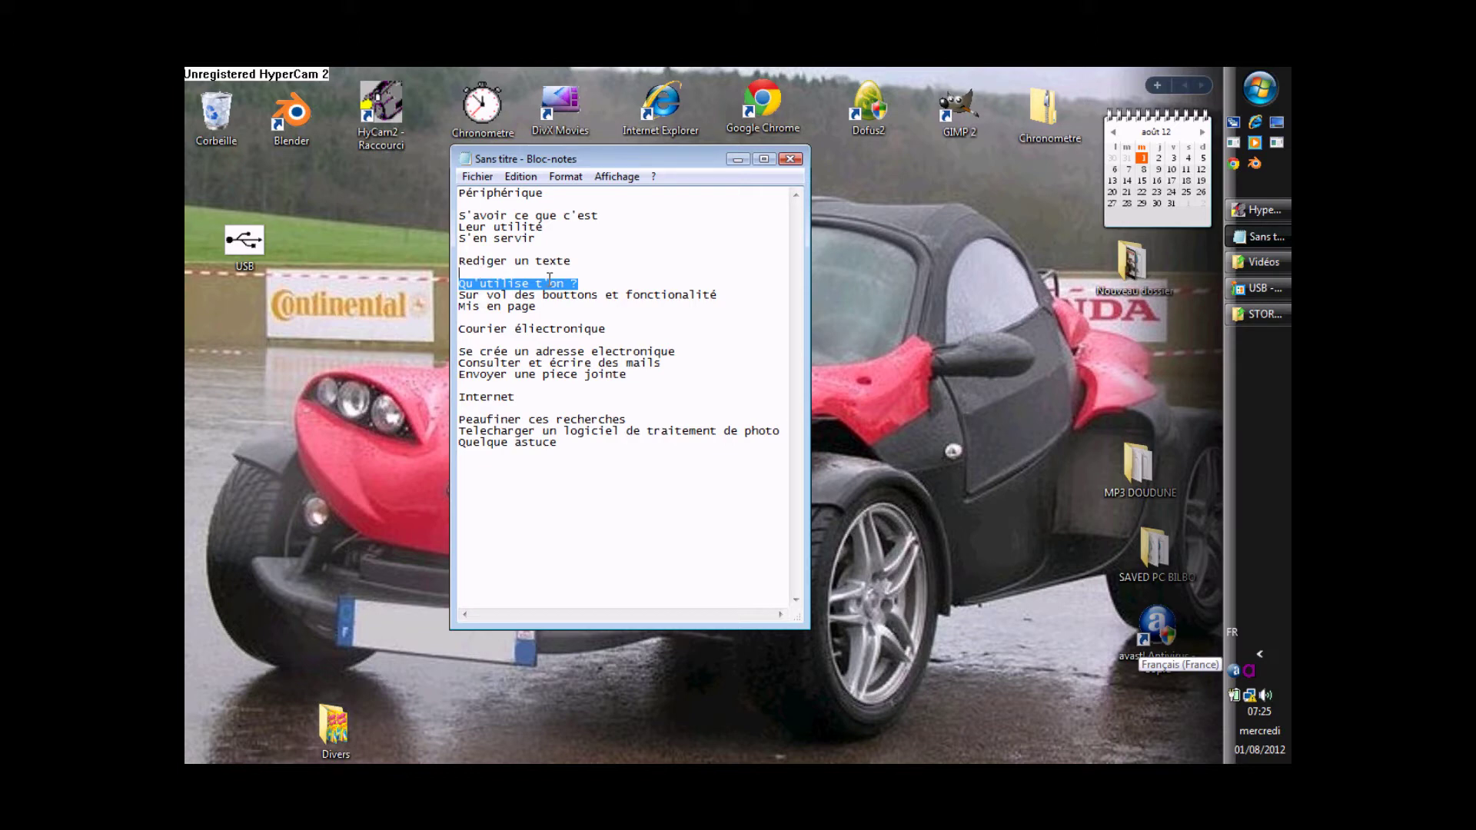
{"action": "left_click_drag", "start_coordinate": [627, 181], "coordinate": [721, 266]}
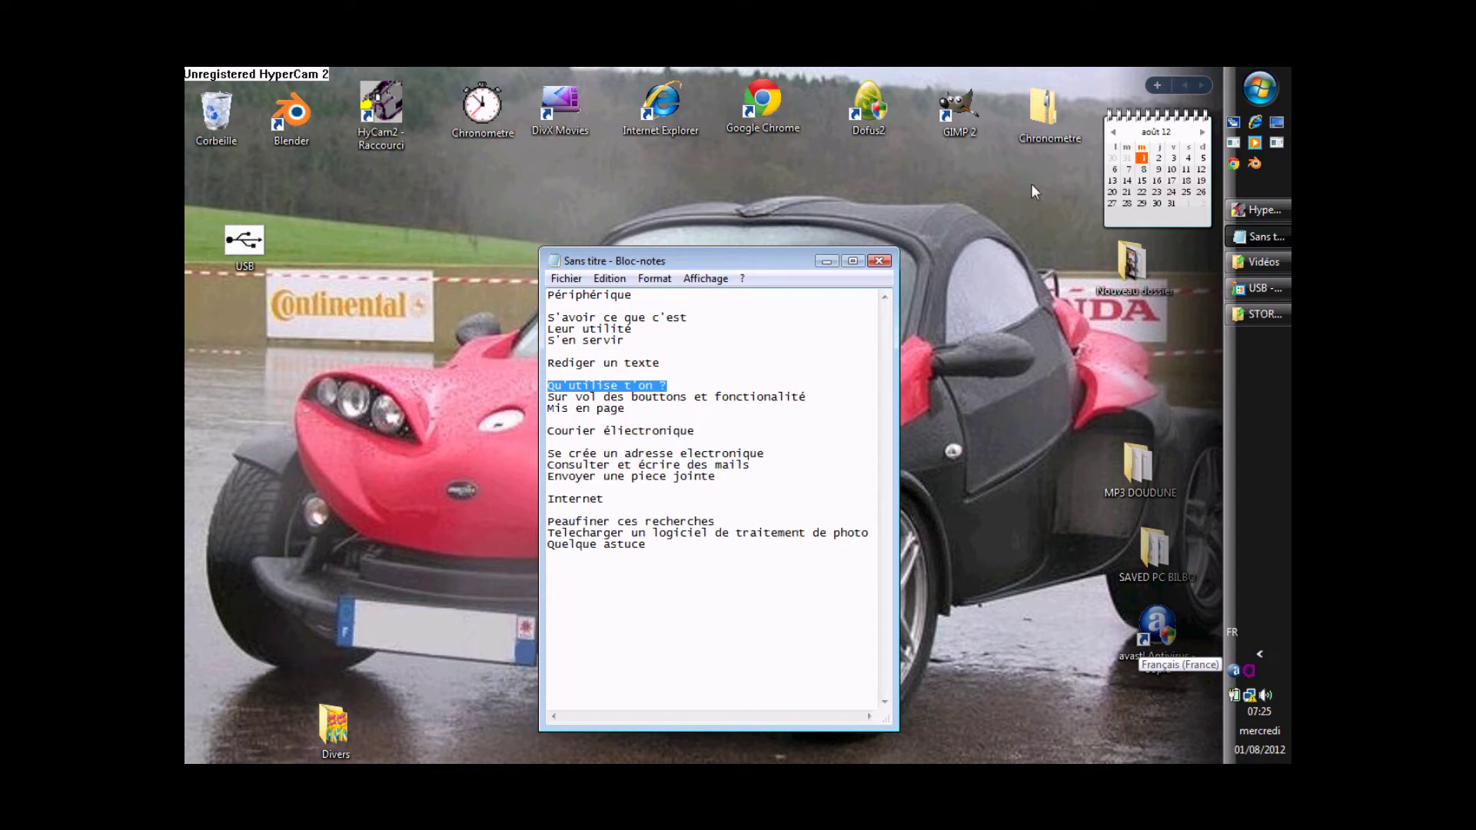
Step: Highlight the desktop shortcuts from GIMP 2 to HyCam2 - Raccourci and move the outline window back up, clearing its text selection
{"action": "left_click_drag", "start_coordinate": [1015, 169], "coordinate": [365, 114]}
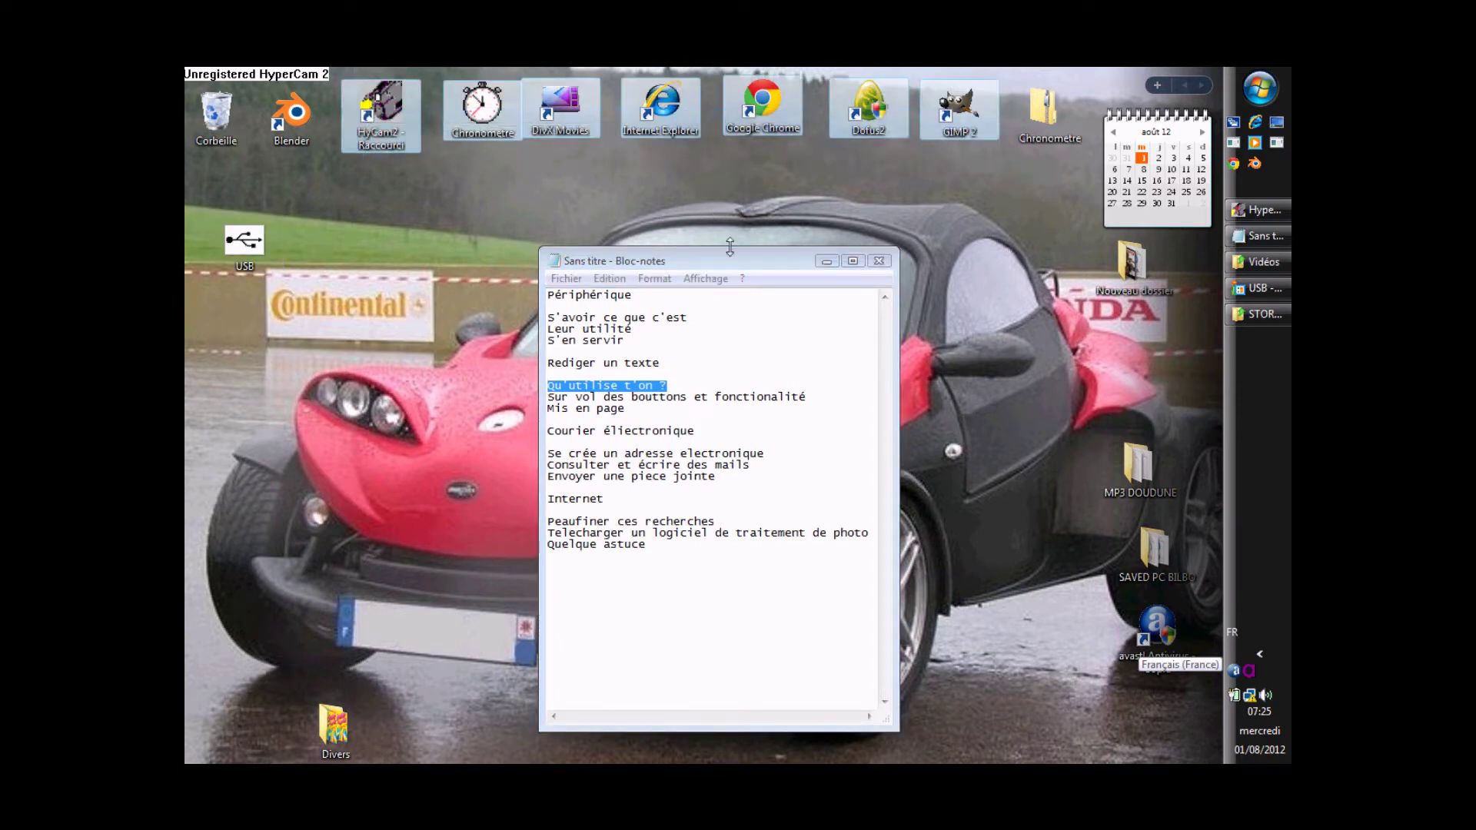
{"action": "left_click_drag", "start_coordinate": [734, 262], "coordinate": [719, 189]}
{"action": "double_click", "coordinate": [719, 189]}
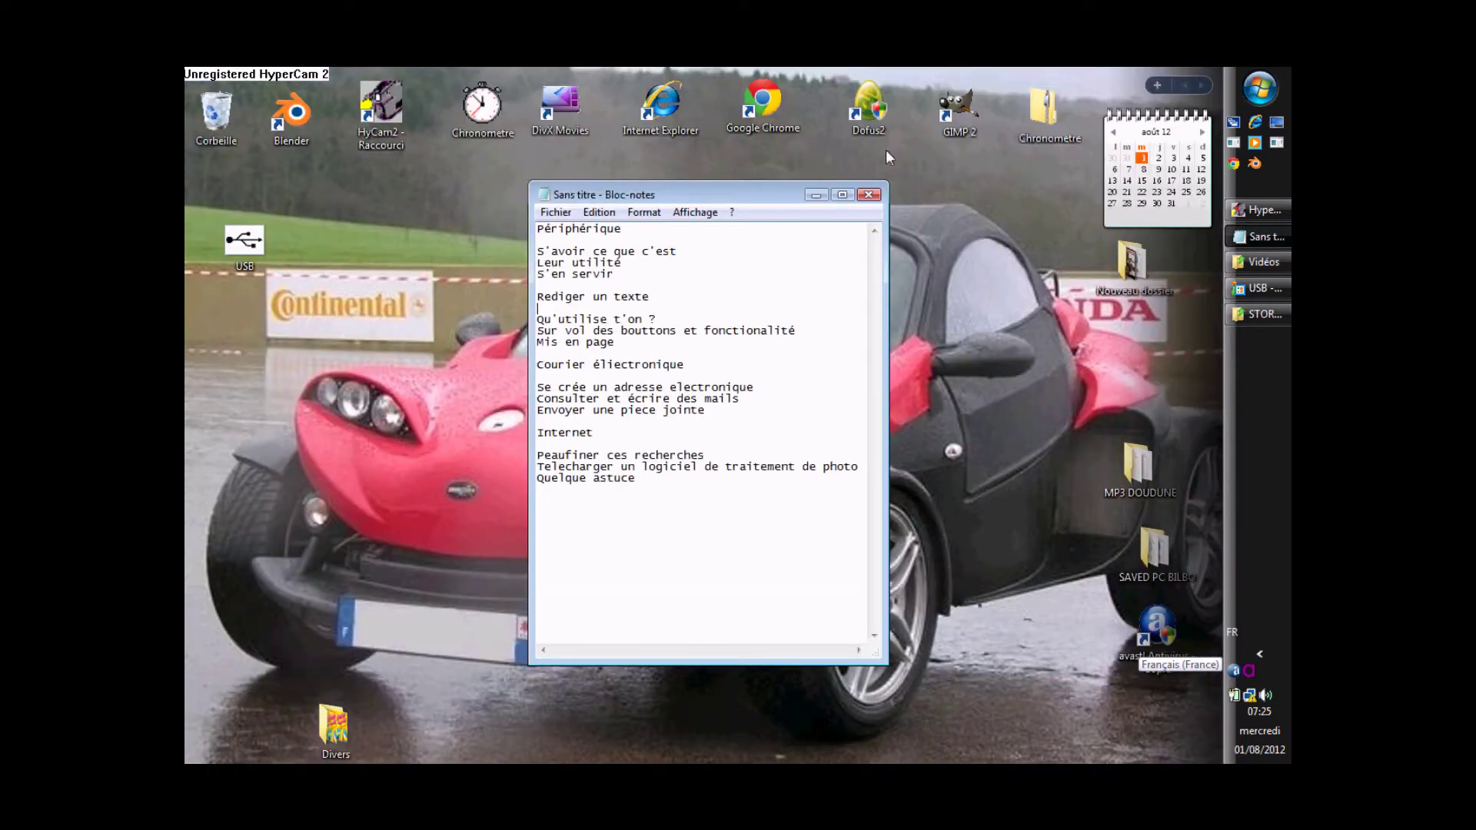
Step: Shift the course outline window slightly, start OpenOffice.org Writer with a blank document, and bring up the outline briefly before minimising it
{"action": "left_click", "coordinate": [1181, 75]}
{"action": "left_click_drag", "start_coordinate": [758, 197], "coordinate": [740, 203]}
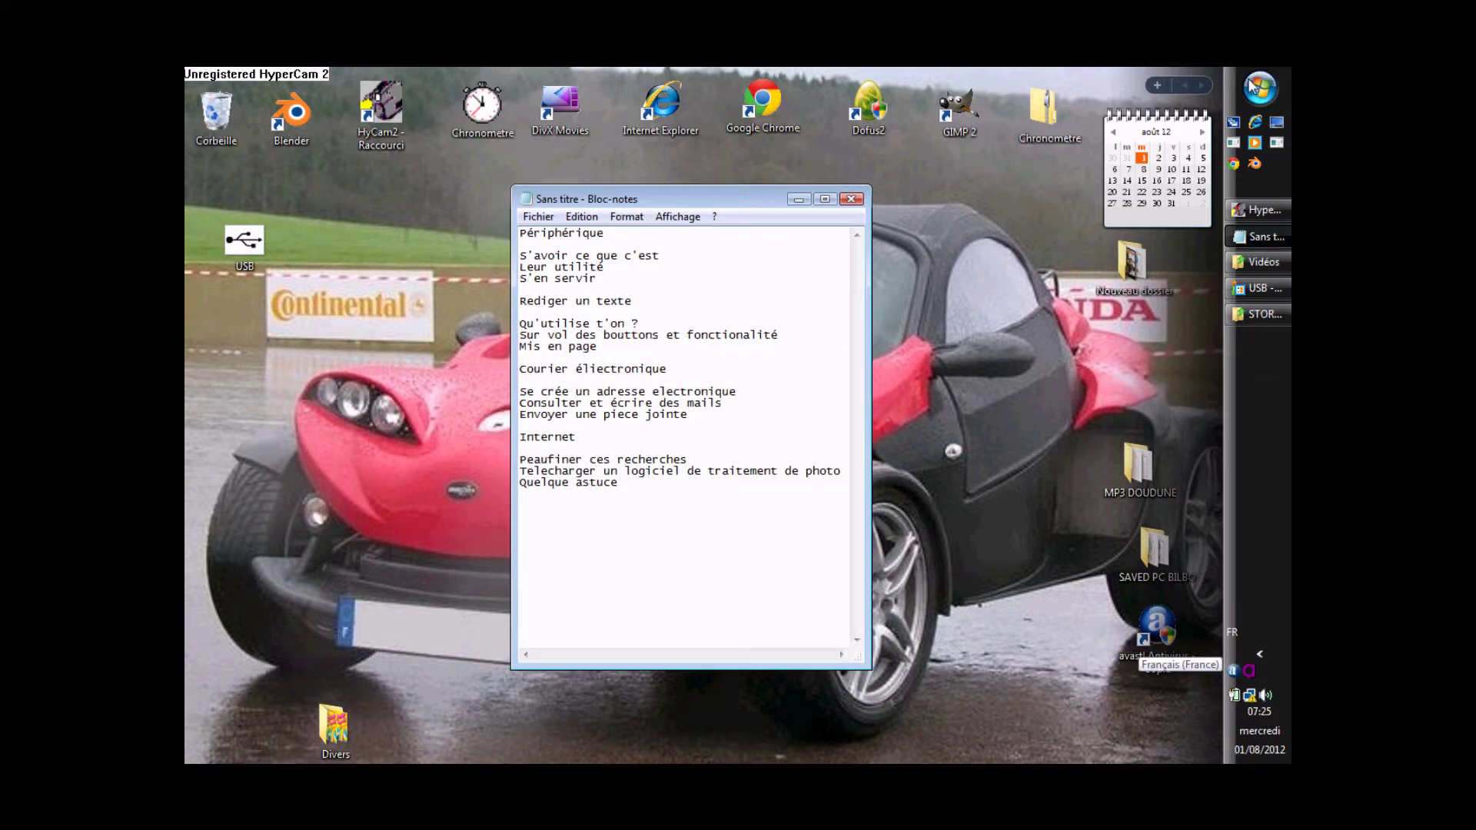
{"action": "left_click", "coordinate": [1253, 87]}
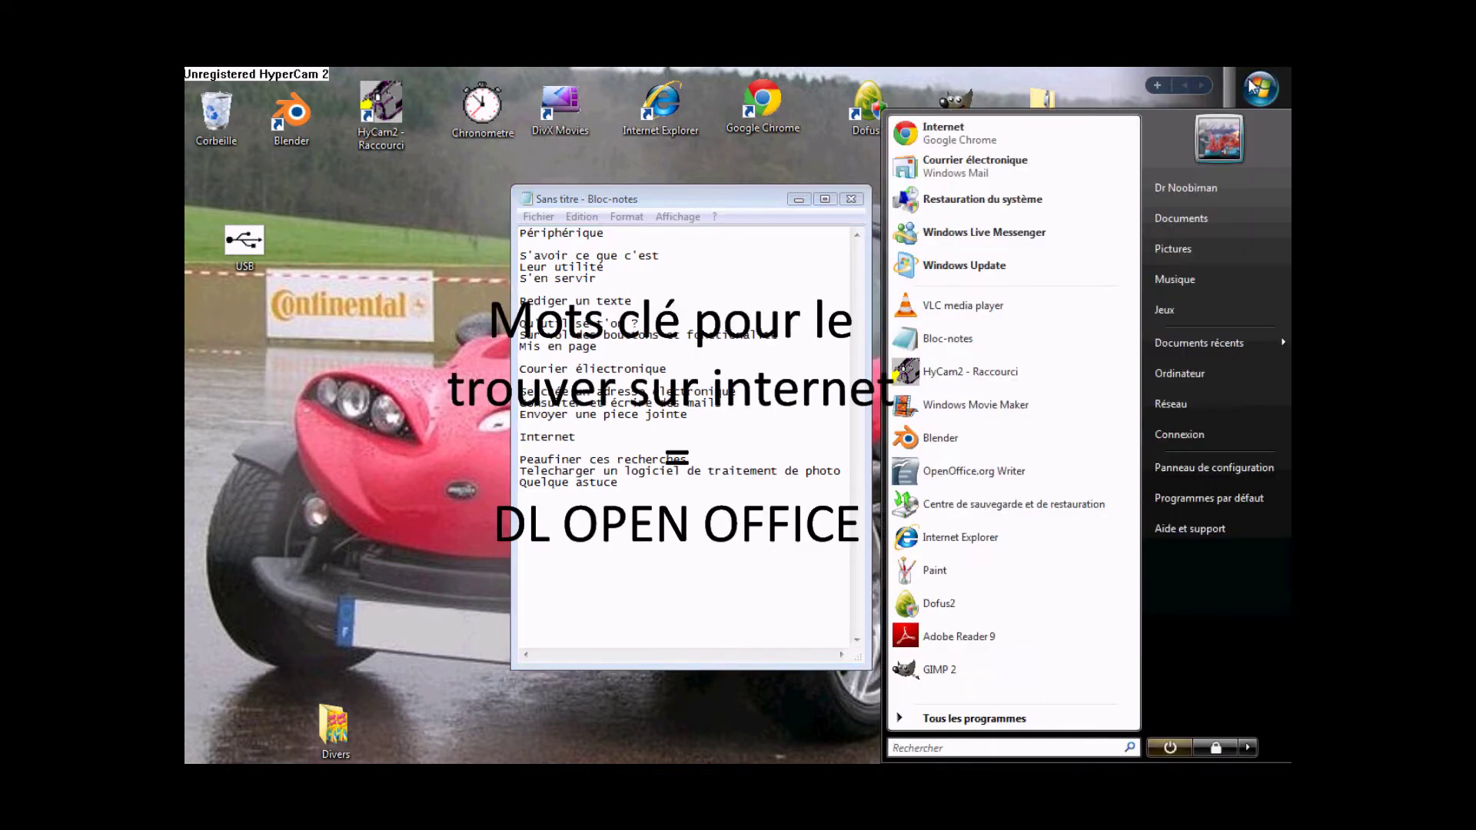
{"action": "left_click", "coordinate": [991, 480]}
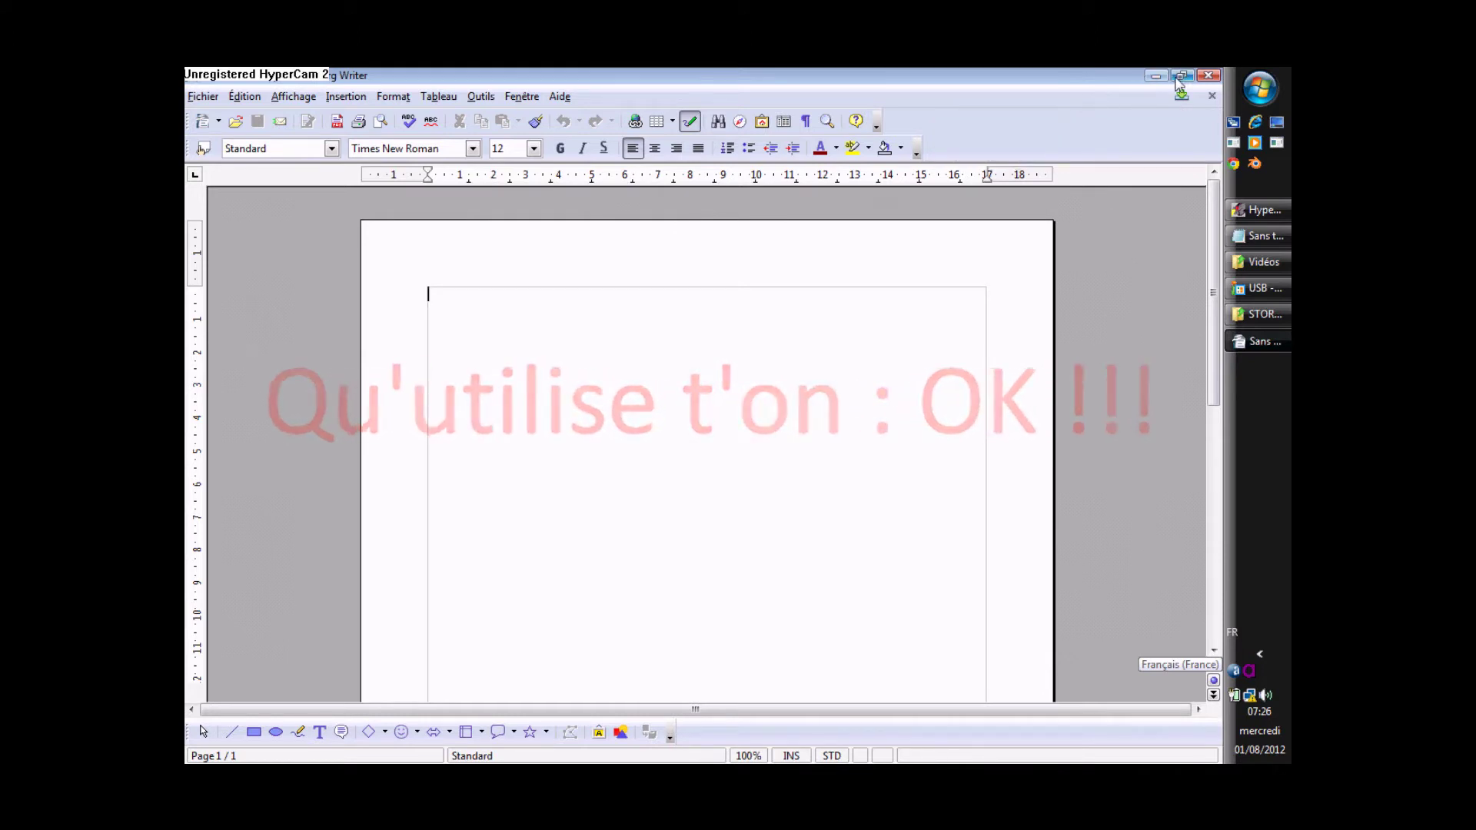
{"action": "left_click", "coordinate": [1257, 239]}
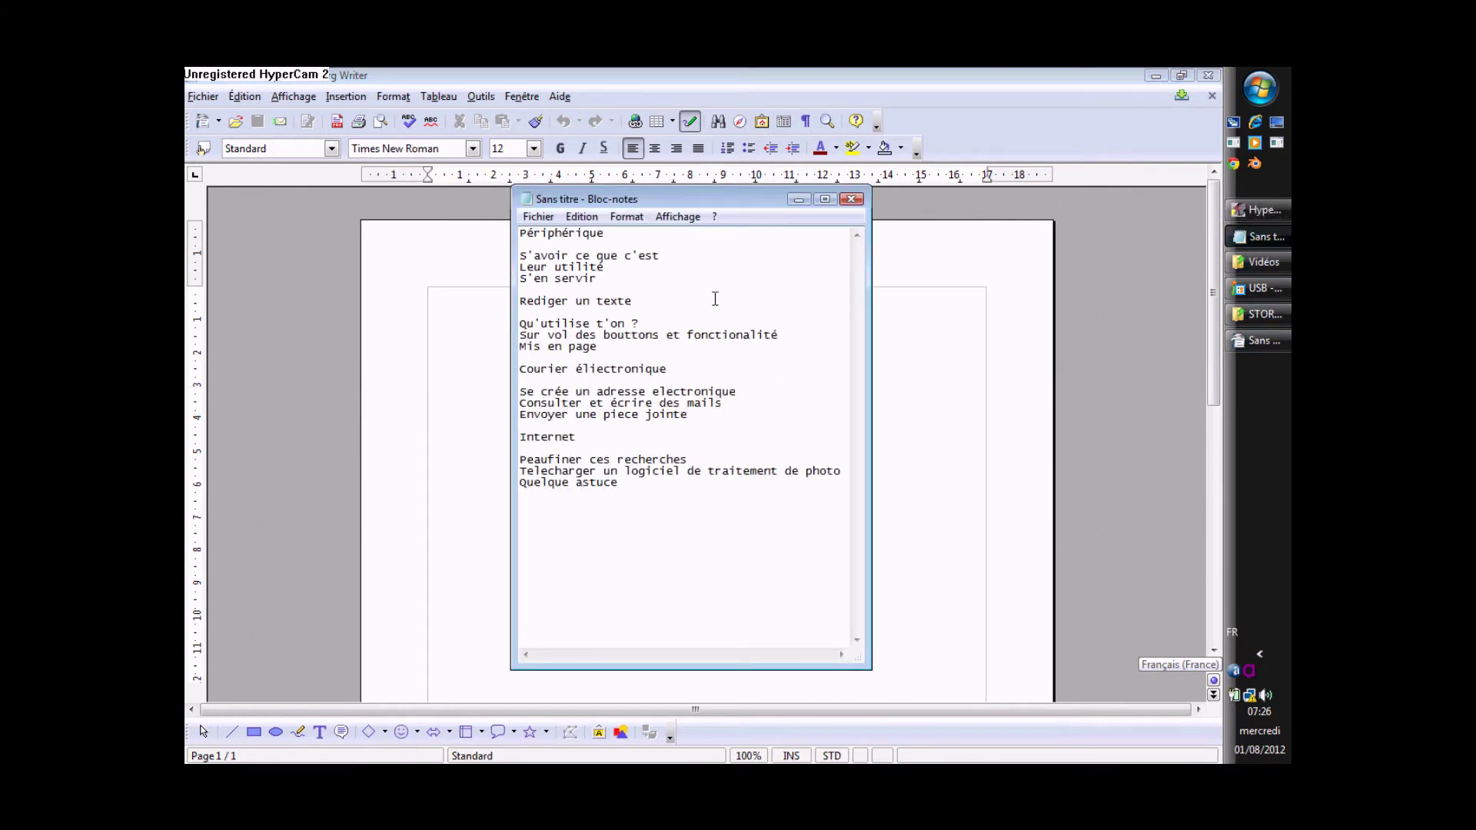
{"action": "left_click", "coordinate": [801, 202]}
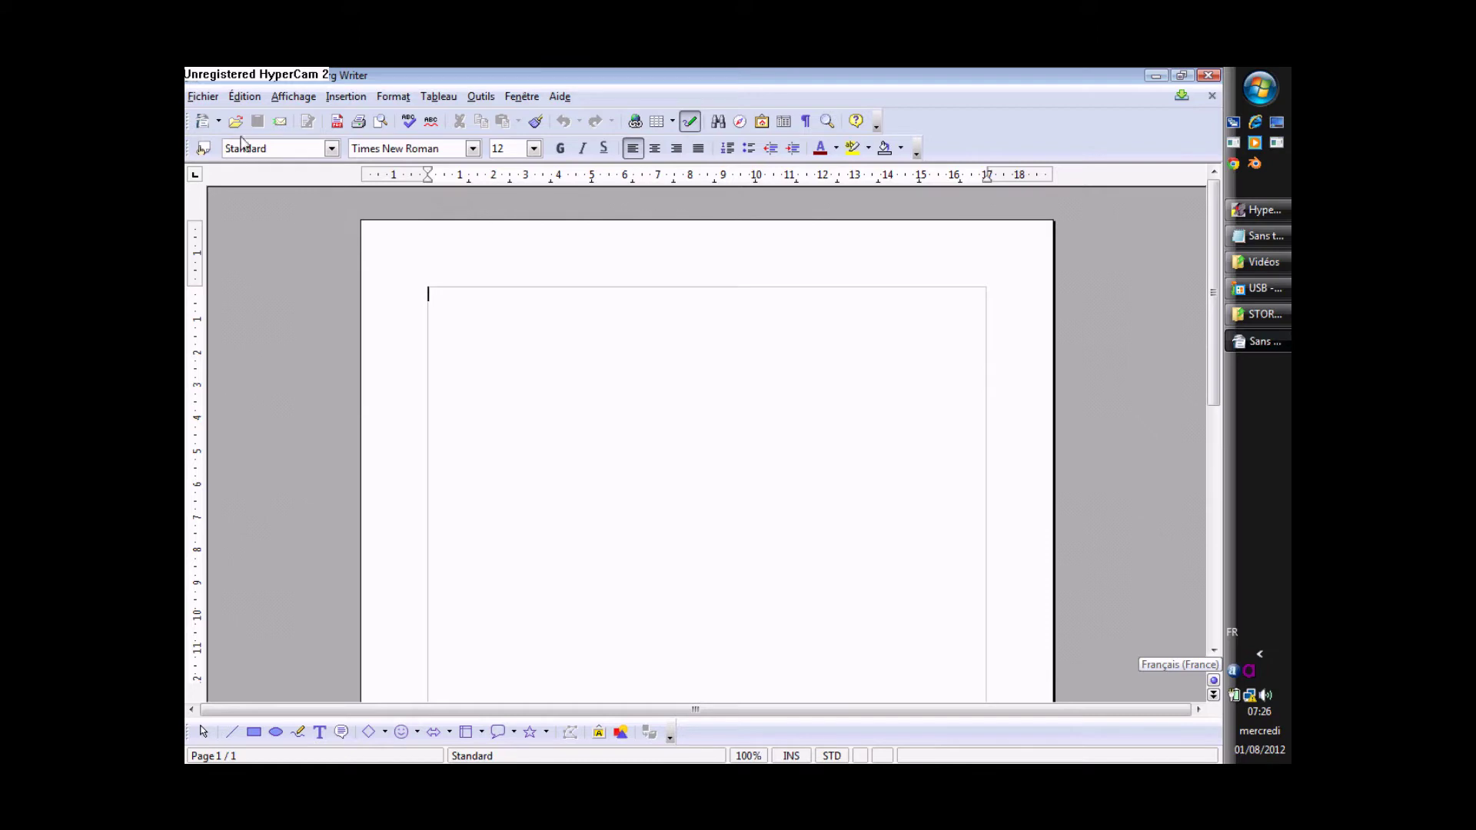
Step: Review the file commands for opening, saving, exporting and printing, and the editing commands for the blank document
{"action": "left_click", "coordinate": [203, 98]}
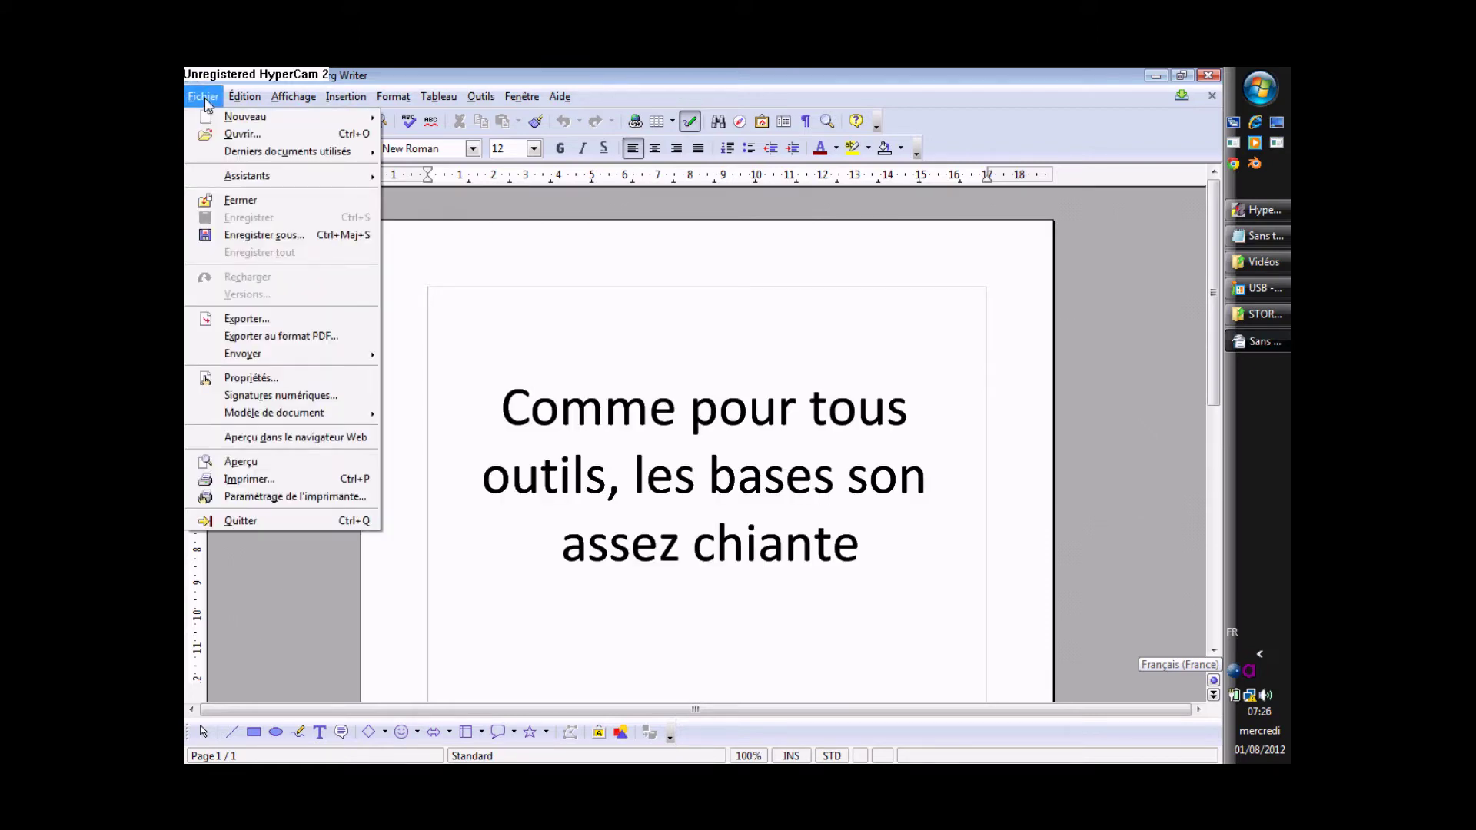
{"action": "mouse_move", "coordinate": [209, 119]}
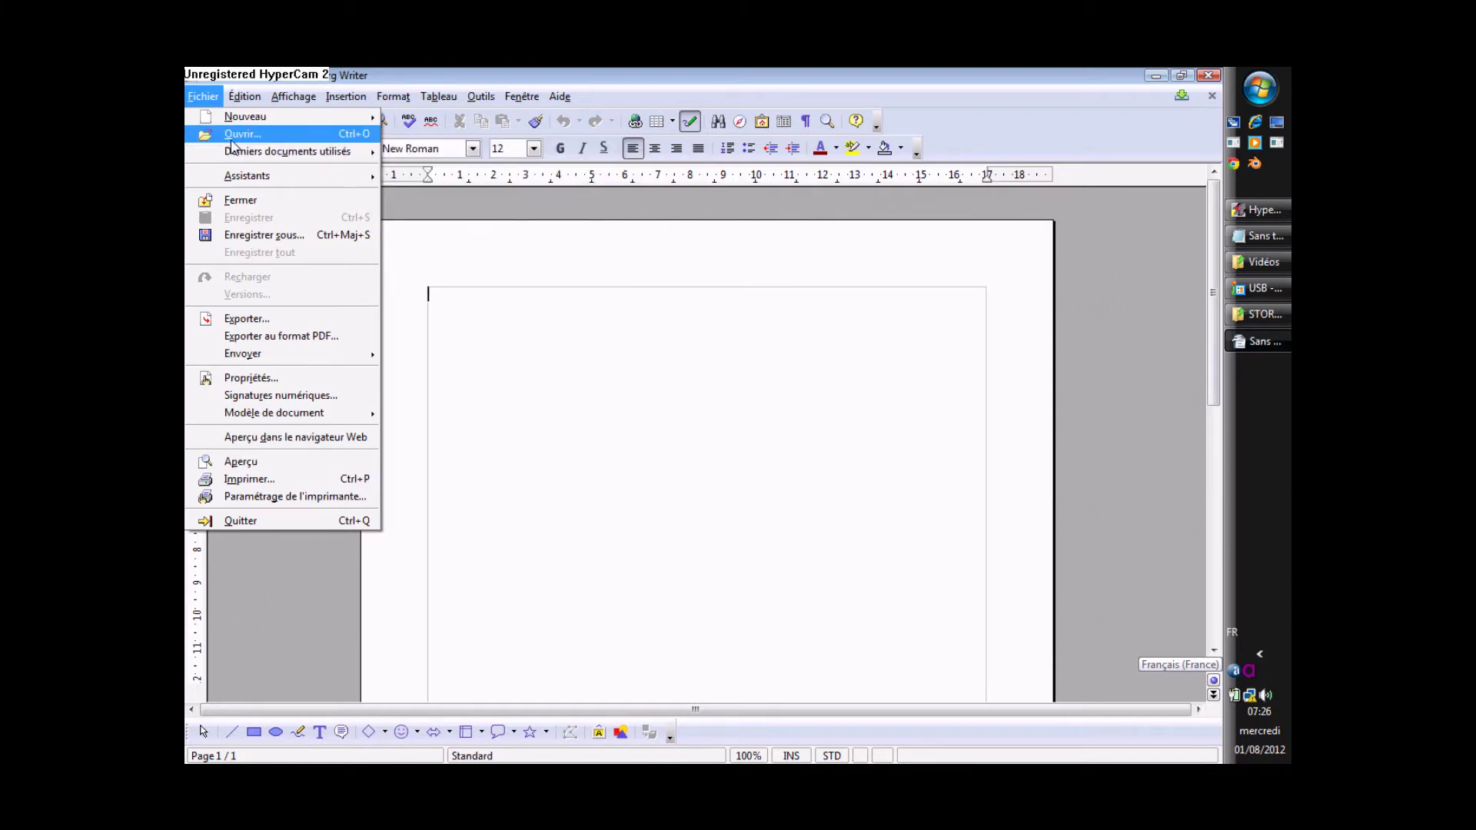
{"action": "mouse_move", "coordinate": [279, 152]}
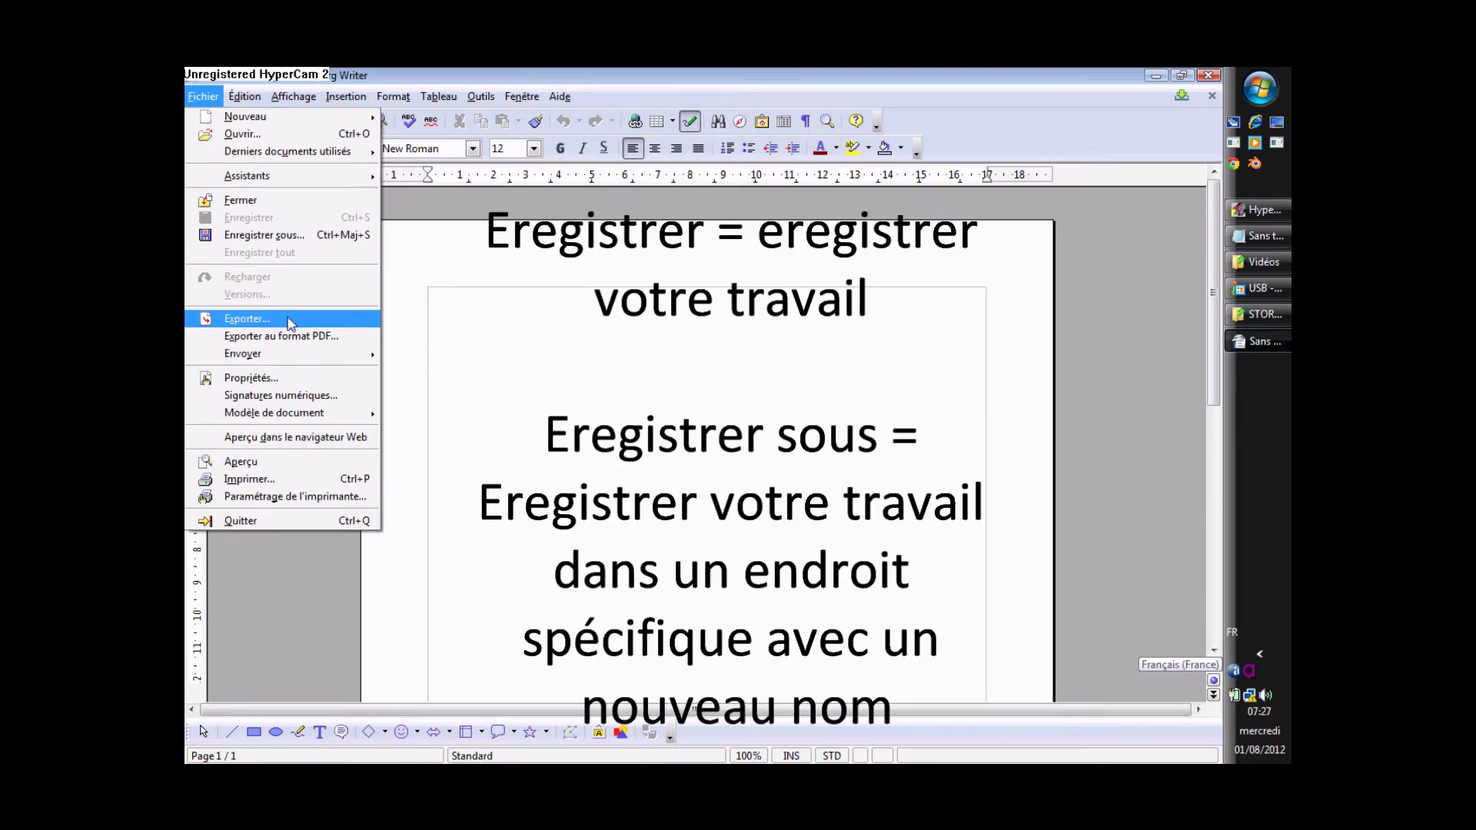
{"action": "mouse_move", "coordinate": [286, 358]}
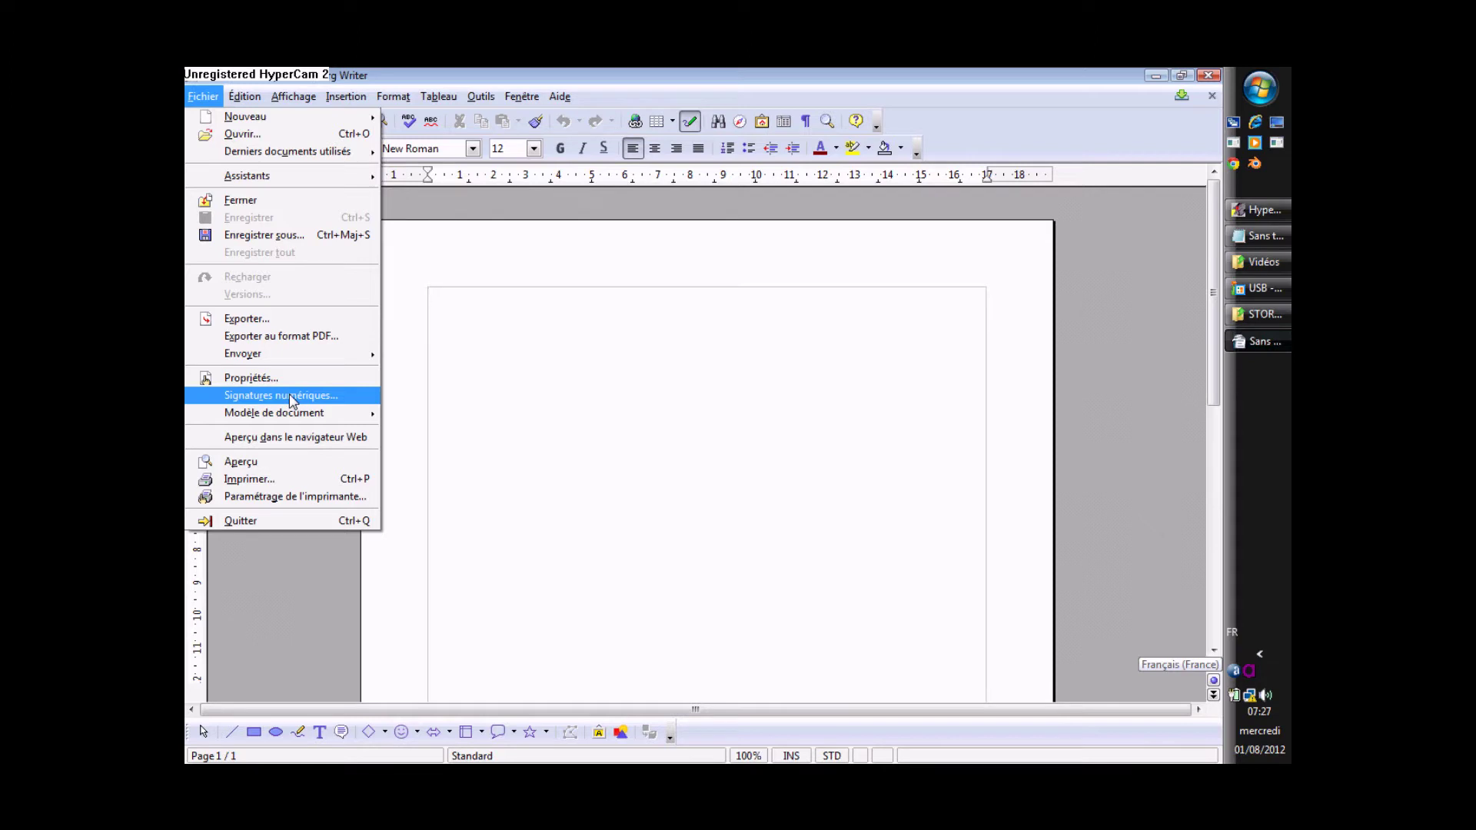
{"action": "mouse_move", "coordinate": [290, 416]}
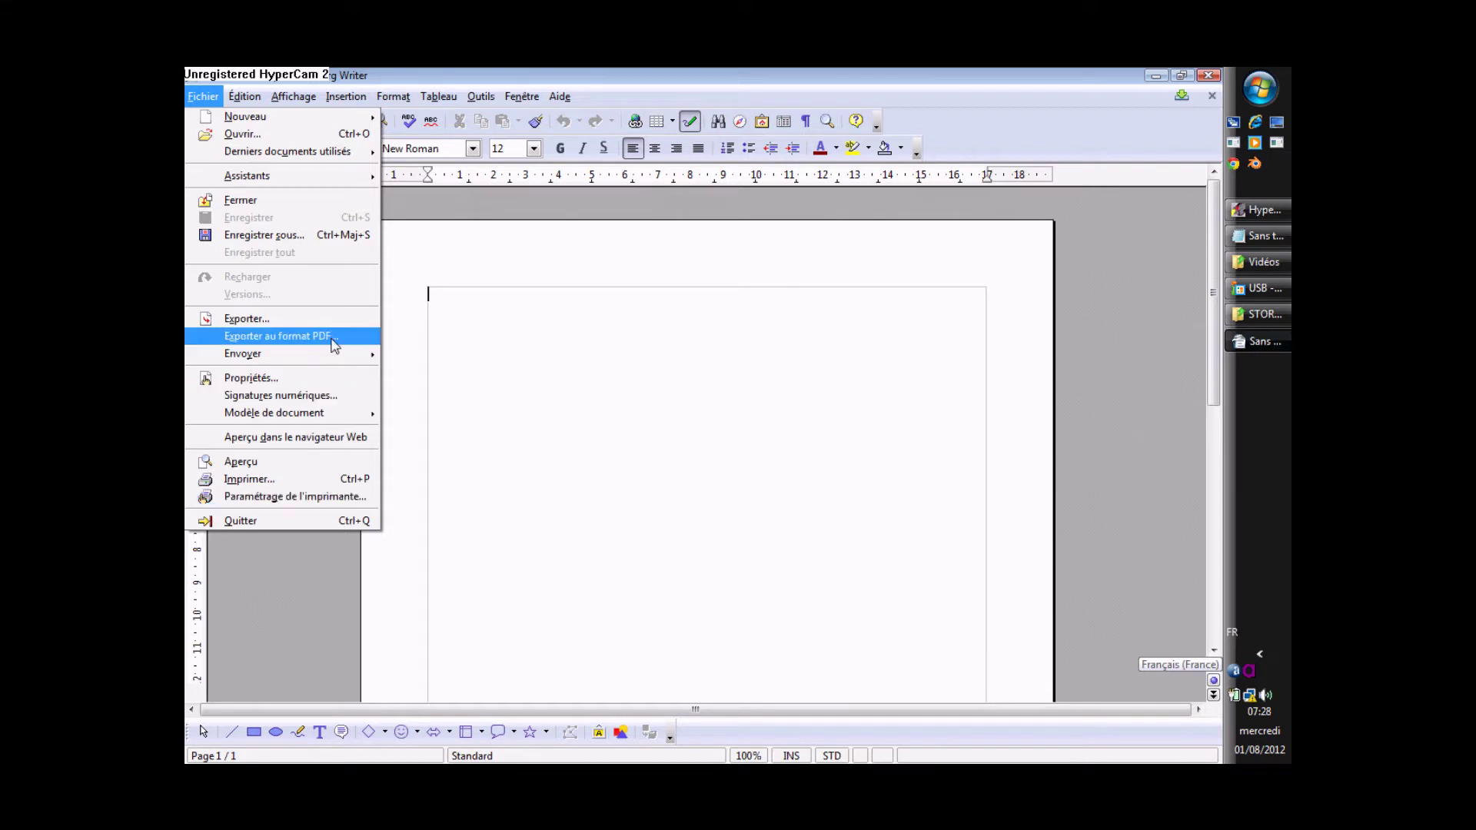
{"action": "mouse_move", "coordinate": [244, 97]}
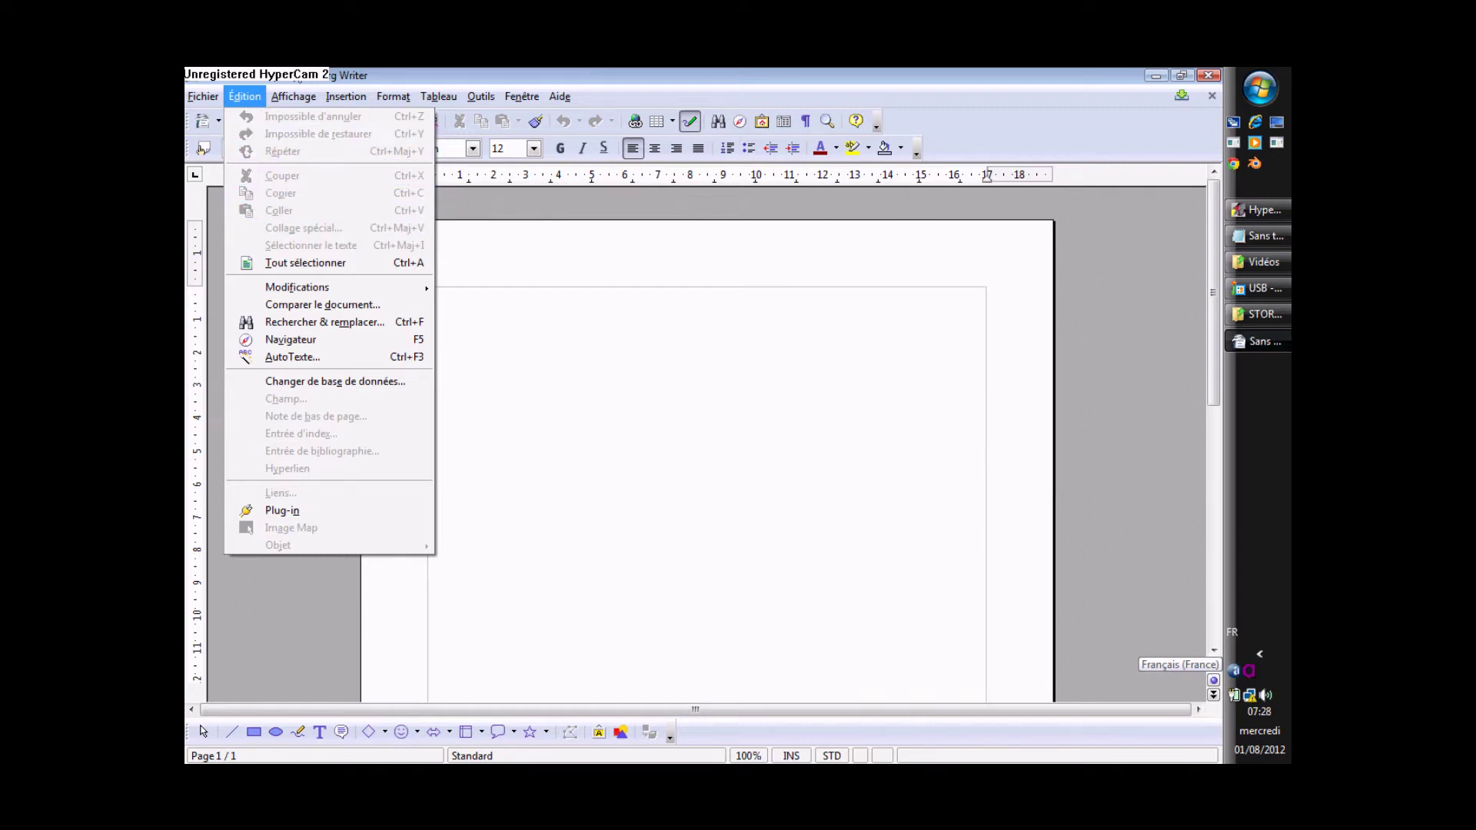
{"action": "left_click", "coordinate": [290, 83]}
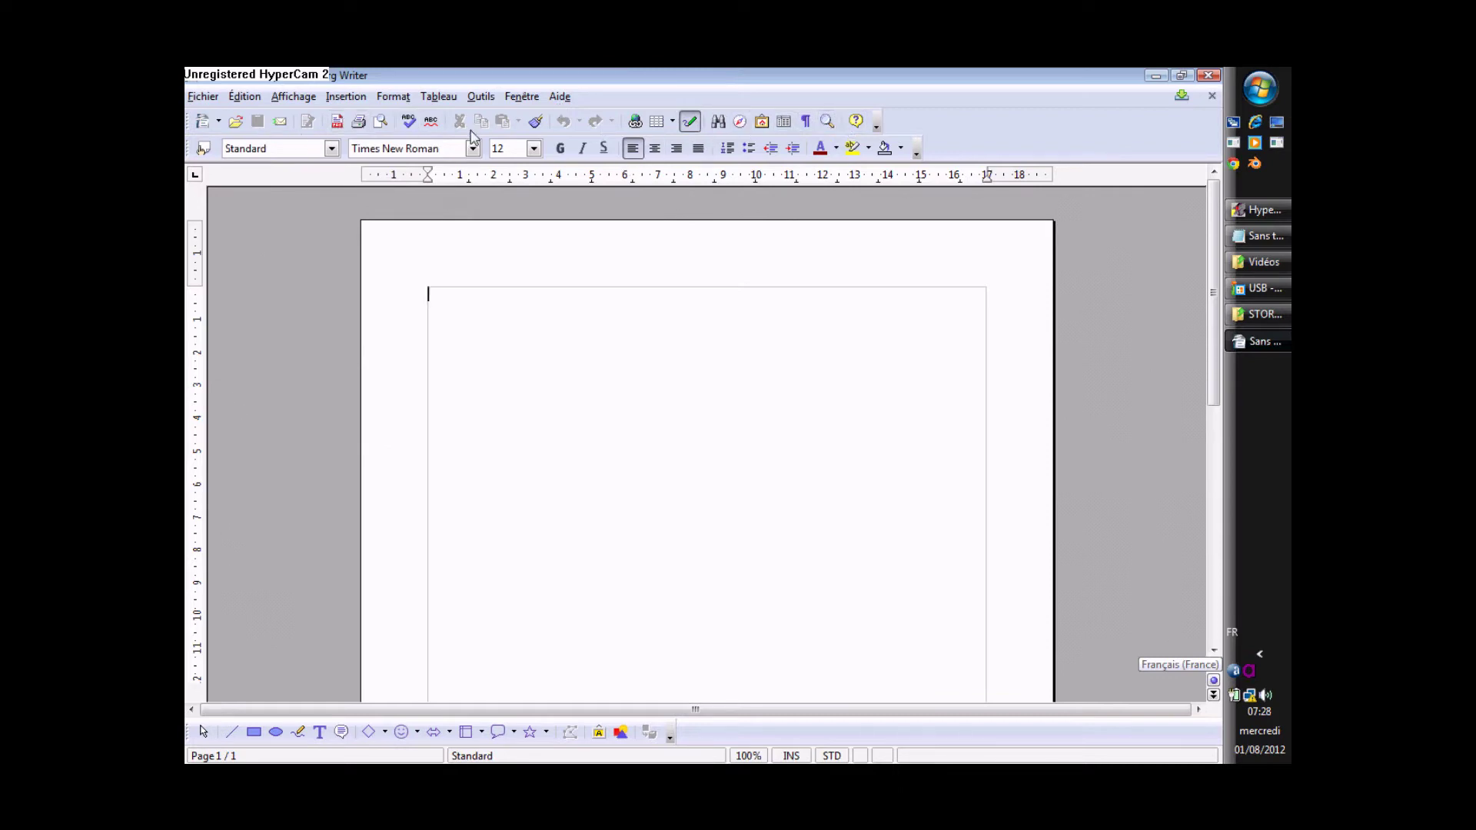
Step: Hide the status bar and show it again, twice in a row
{"action": "left_click", "coordinate": [295, 97]}
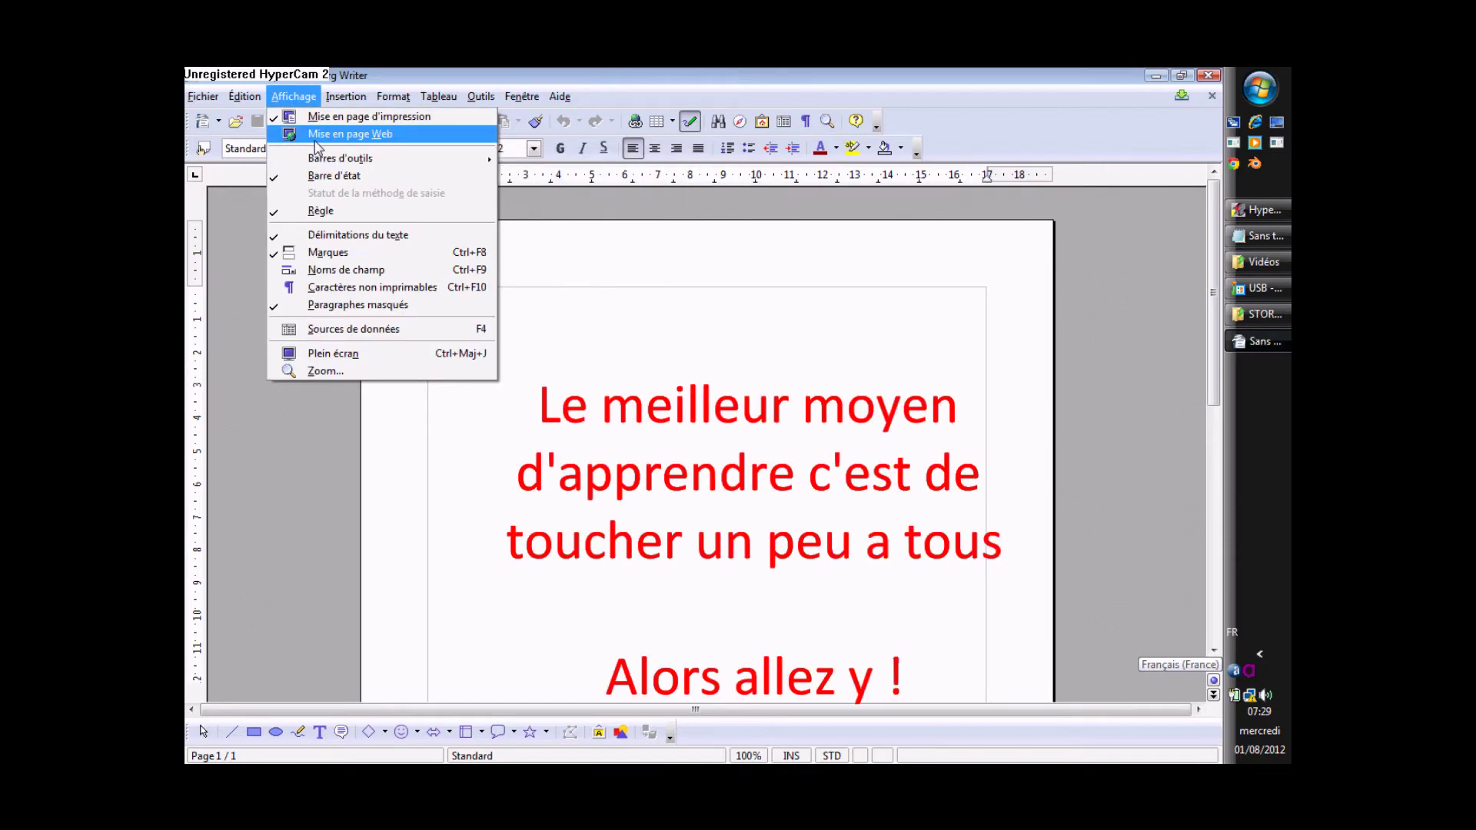
{"action": "mouse_move", "coordinate": [318, 160]}
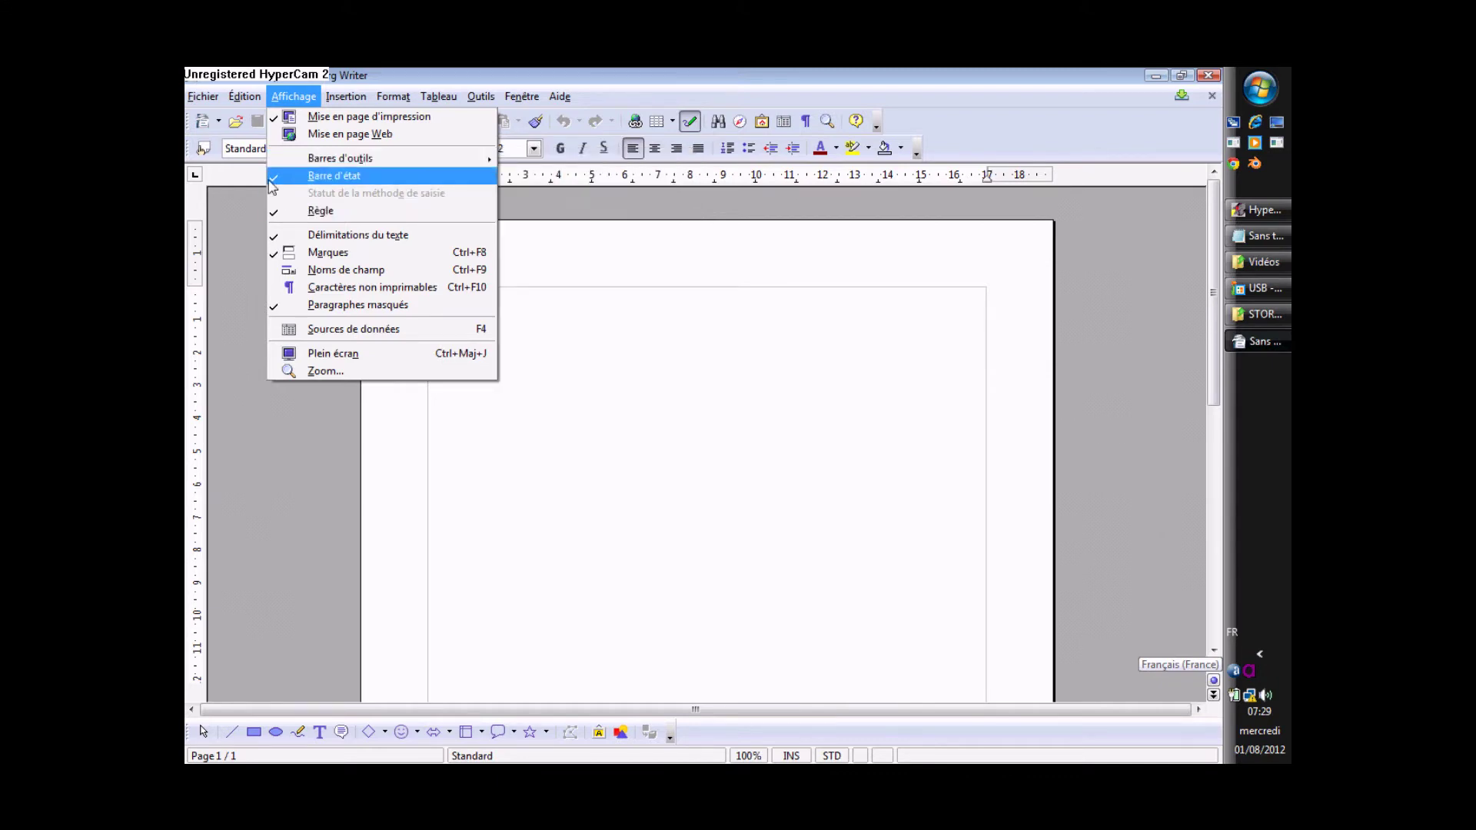
{"action": "left_click", "coordinate": [321, 175]}
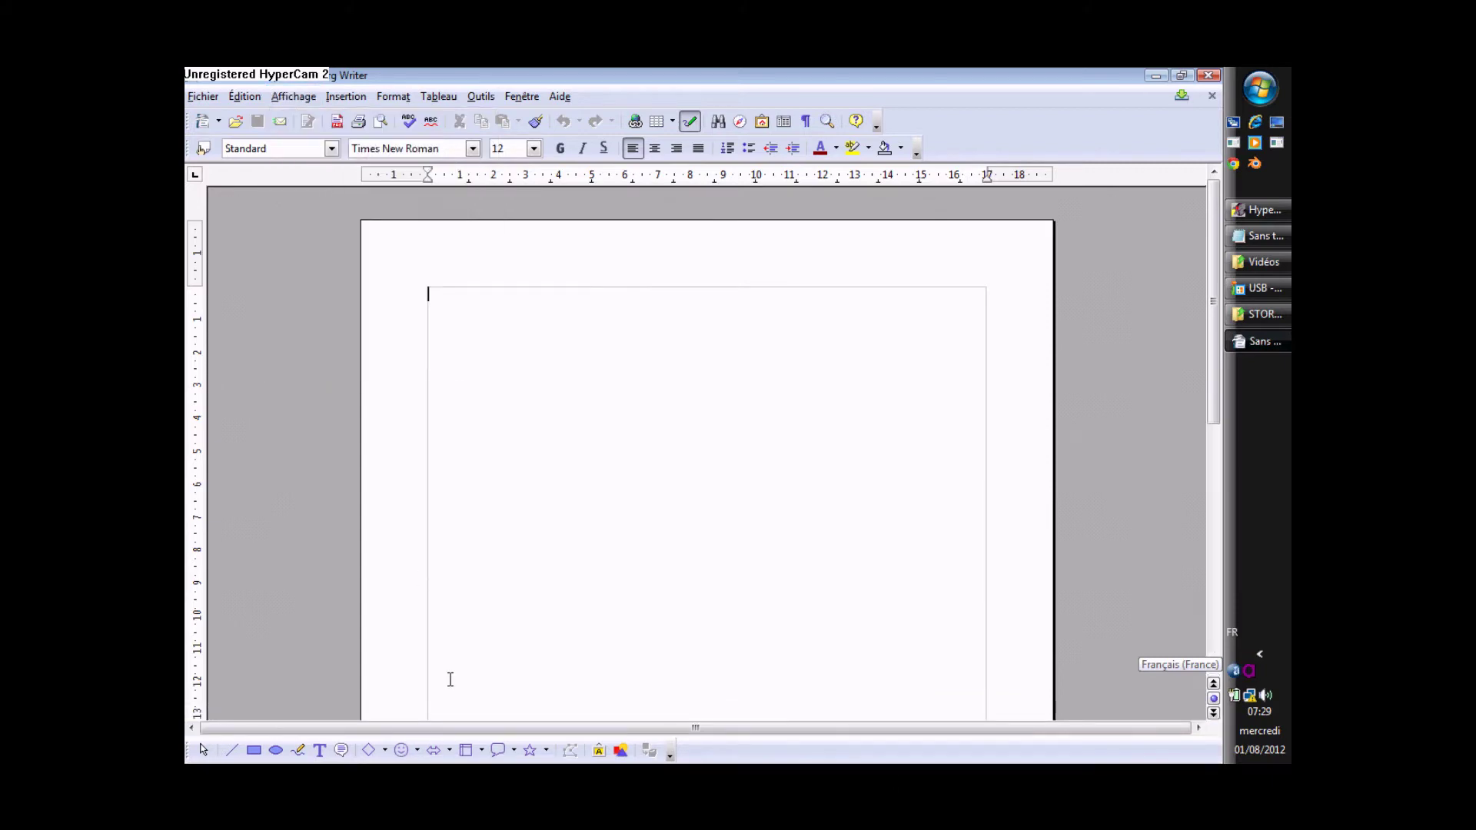
{"action": "left_click", "coordinate": [308, 96]}
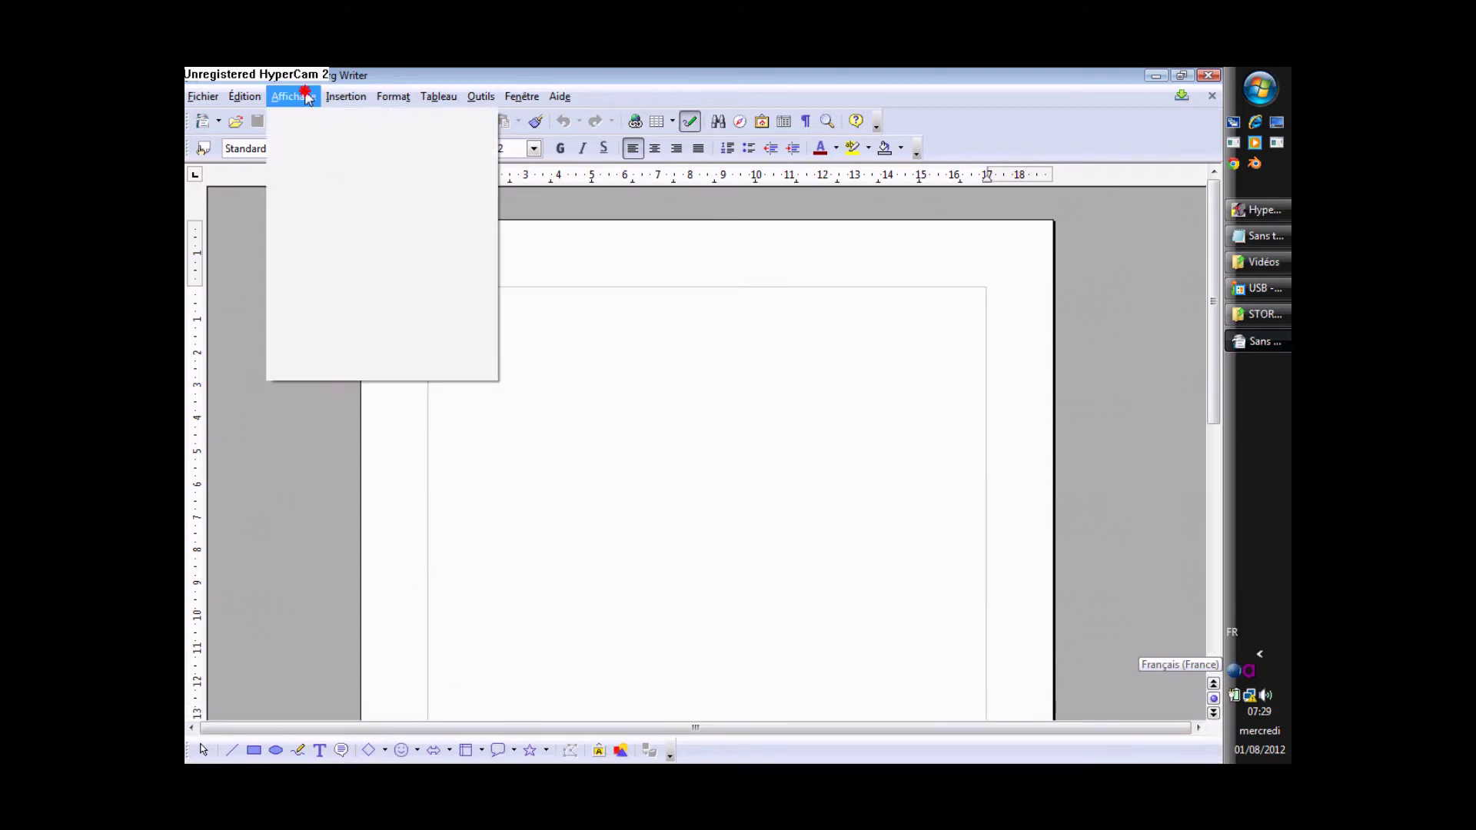
{"action": "left_click", "coordinate": [329, 176]}
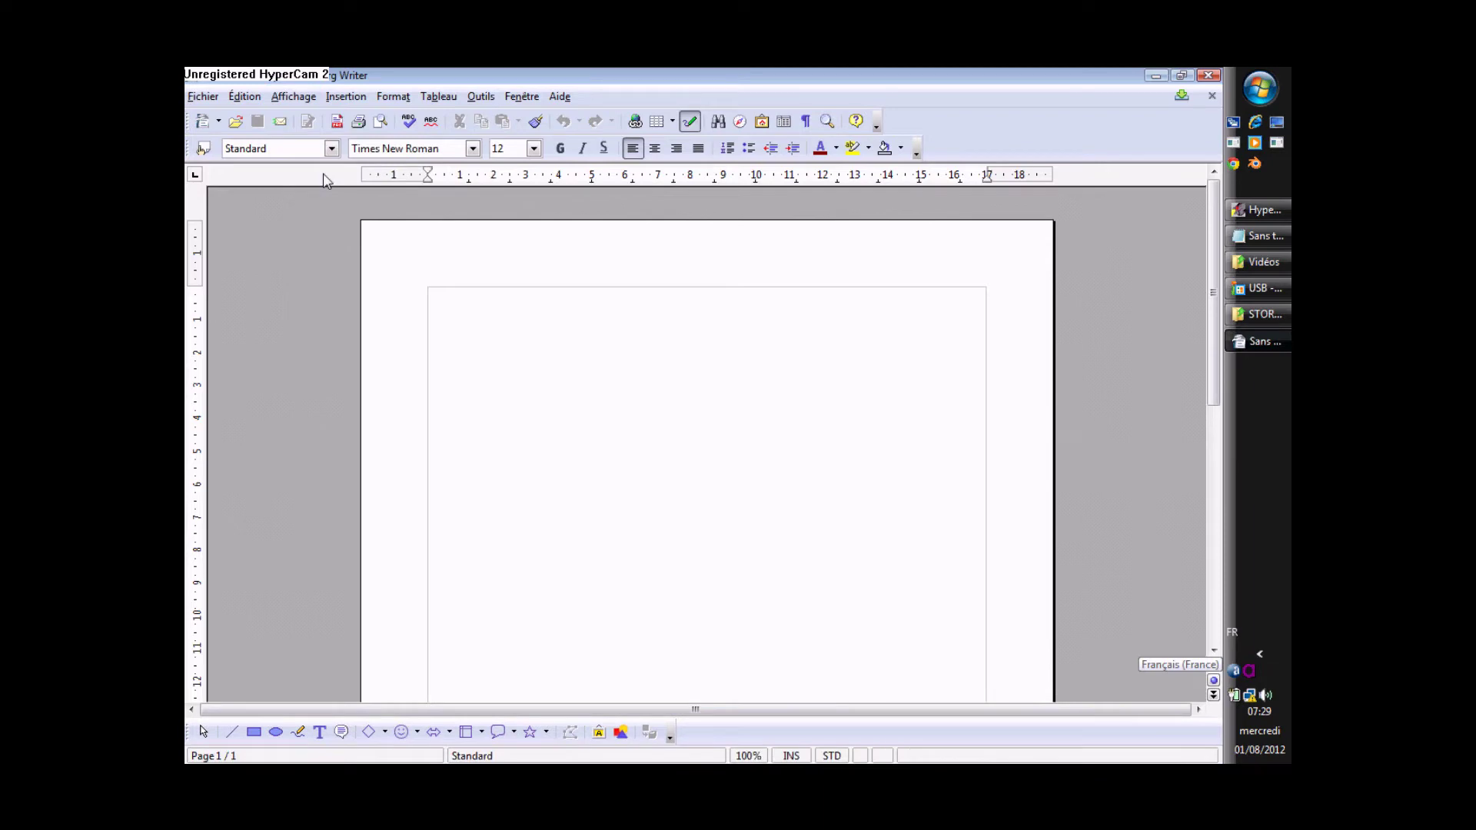
{"action": "left_click", "coordinate": [312, 98]}
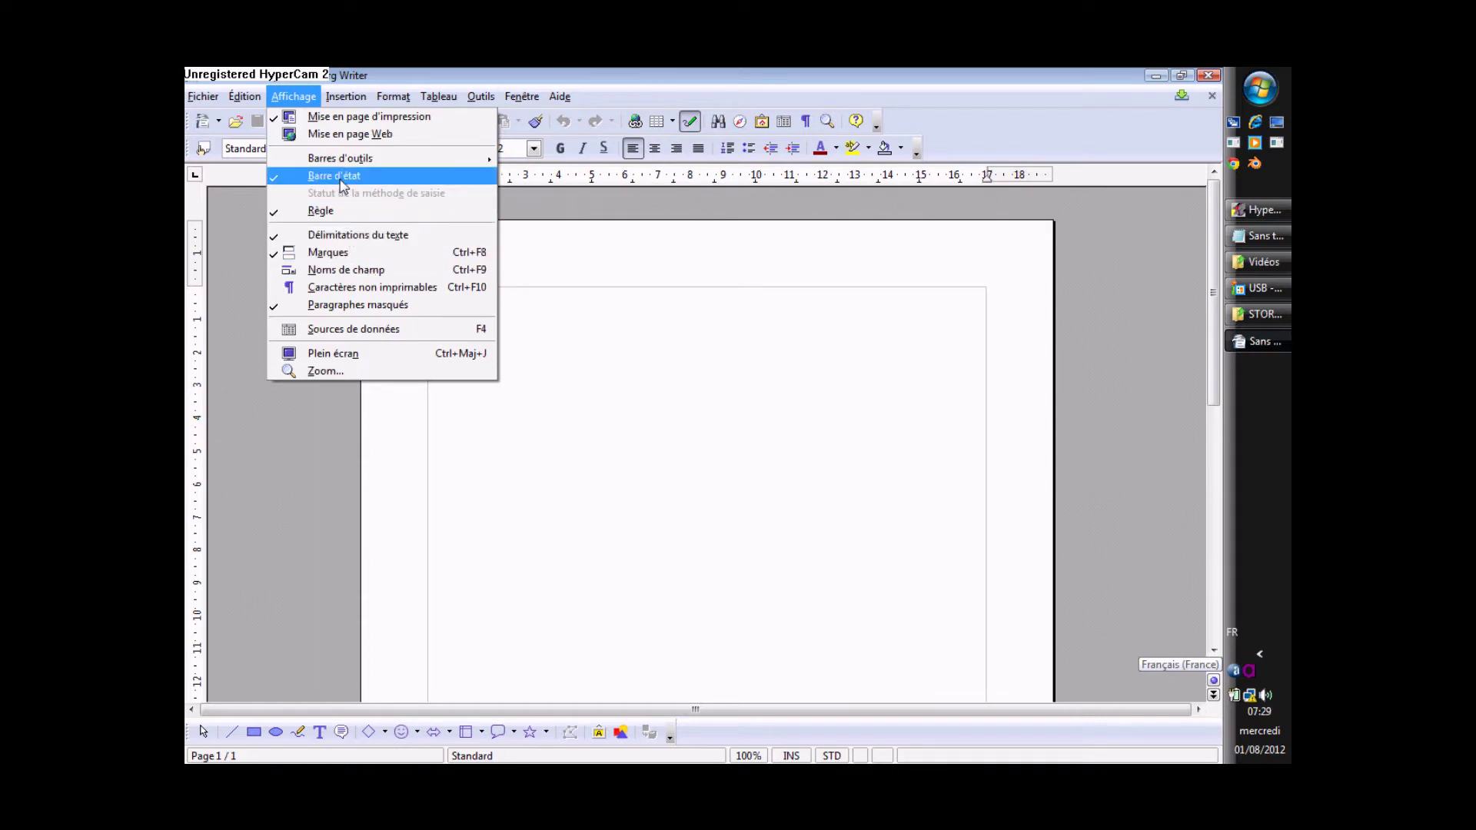
{"action": "left_click", "coordinate": [340, 178]}
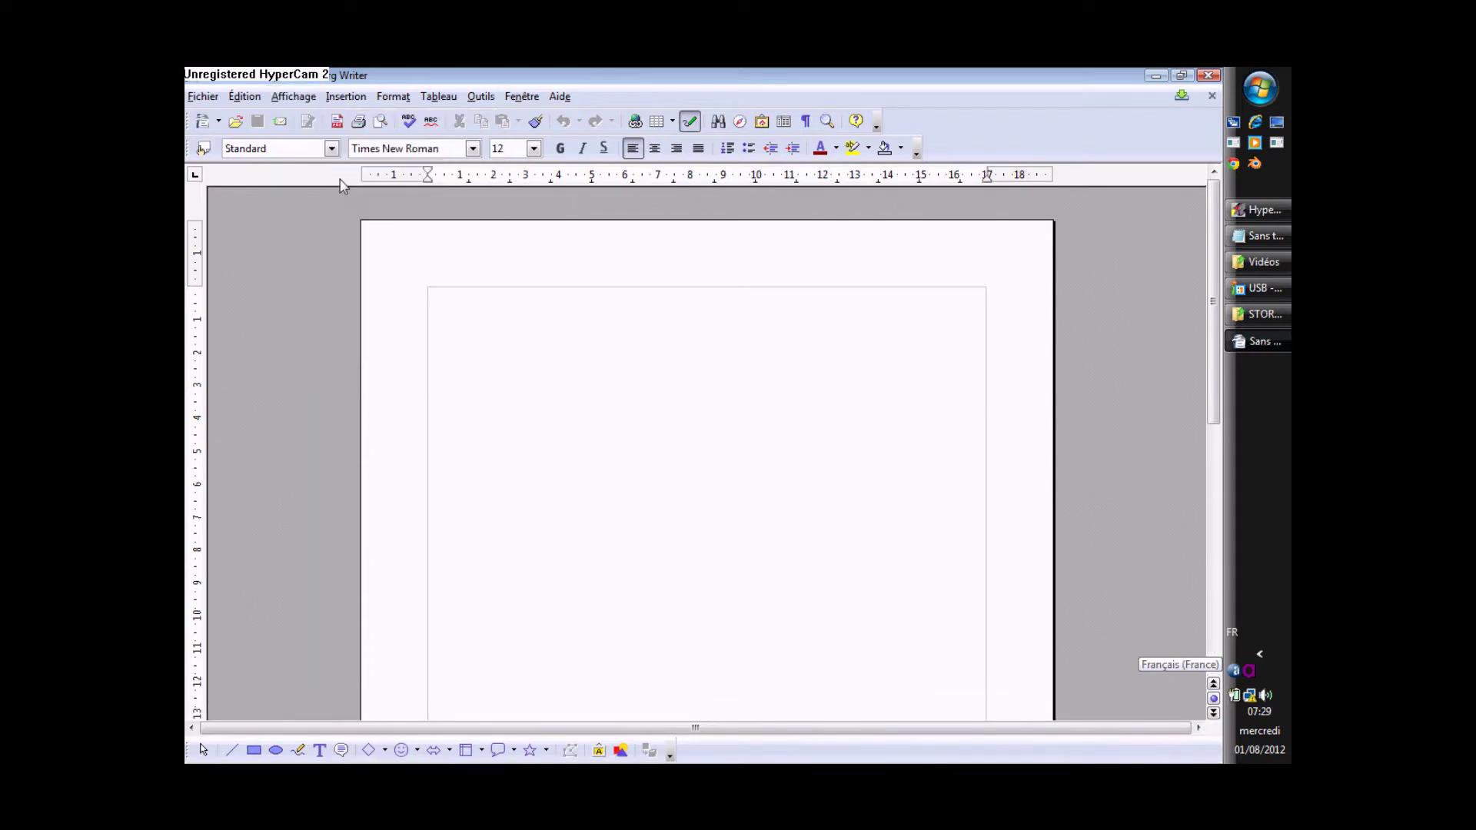
{"action": "left_click", "coordinate": [315, 99]}
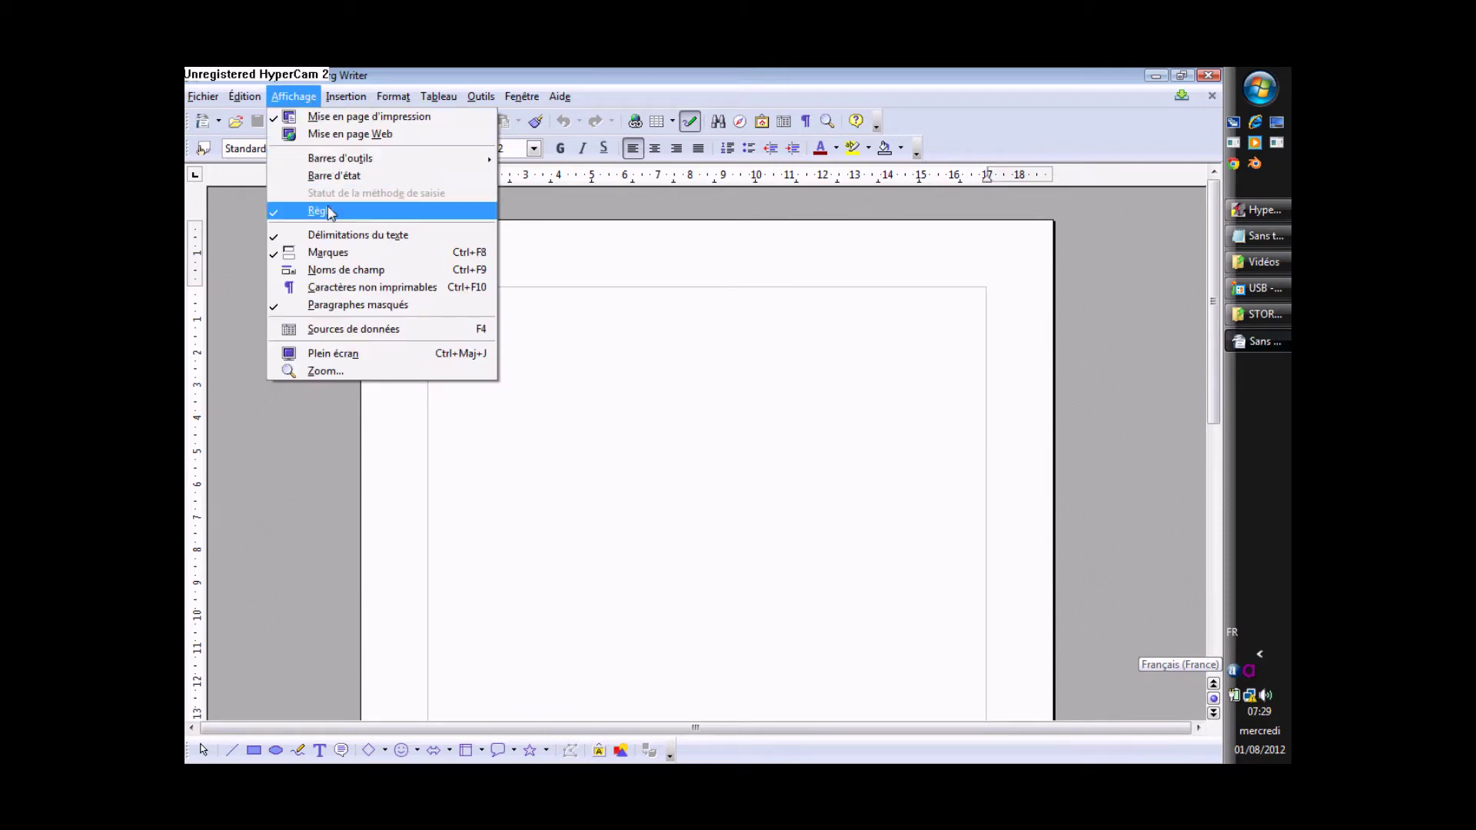
{"action": "left_click", "coordinate": [328, 179]}
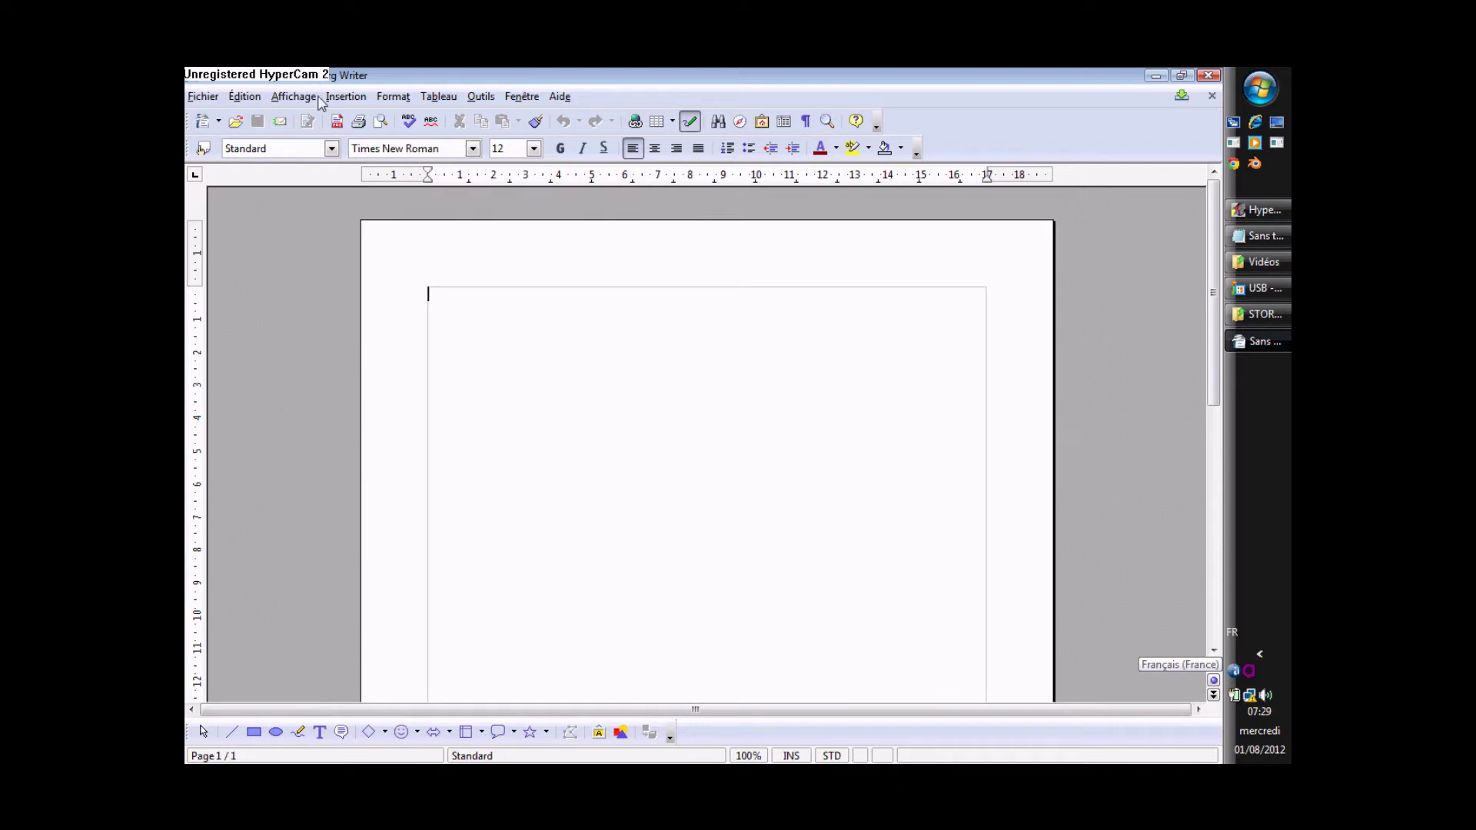
Step: Look through the available commands for inserting content and working with tables, including the header, image, and video and sound entries
{"action": "left_click", "coordinate": [345, 102]}
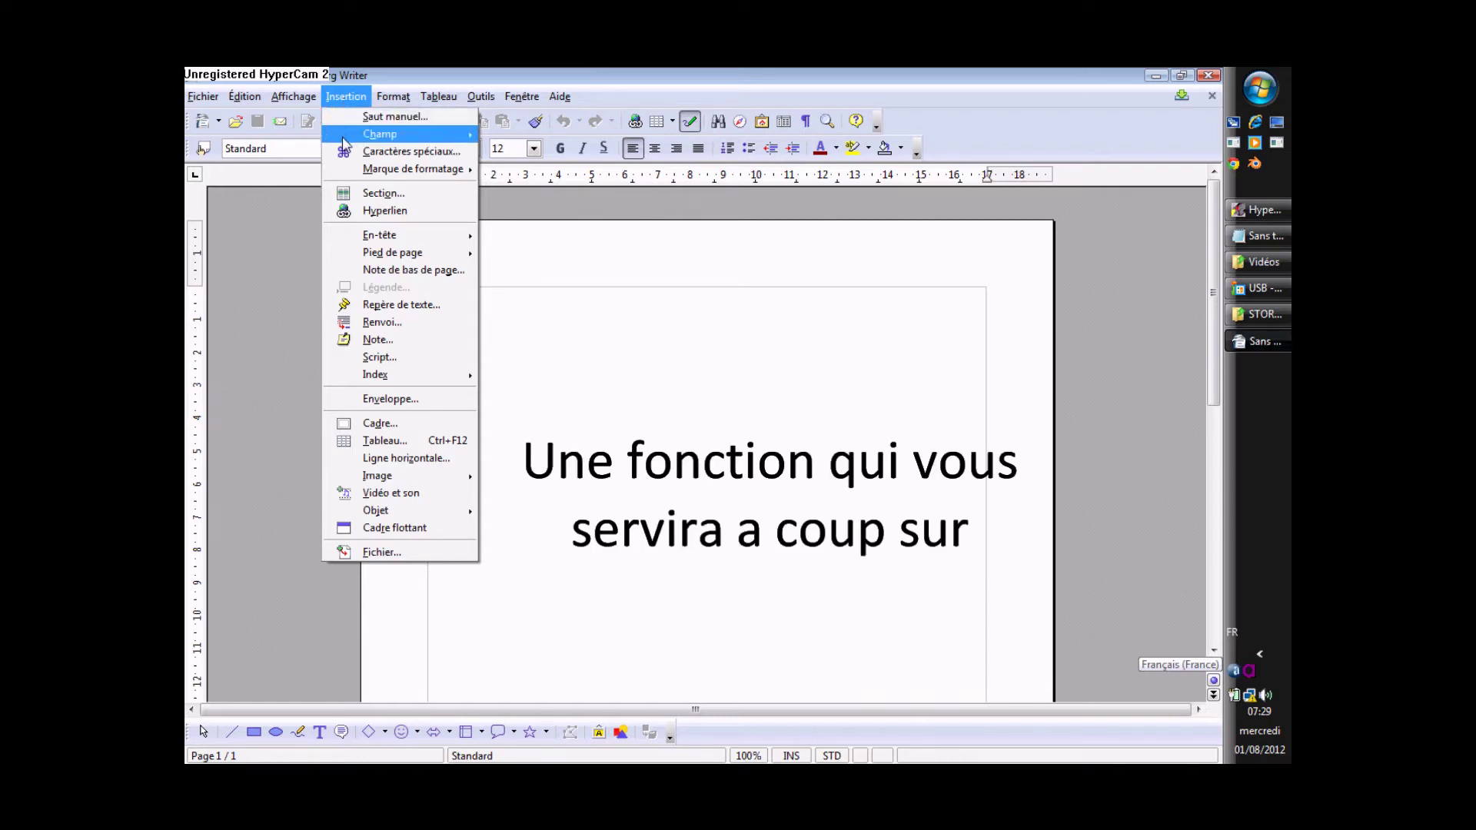
{"action": "mouse_move", "coordinate": [343, 171]}
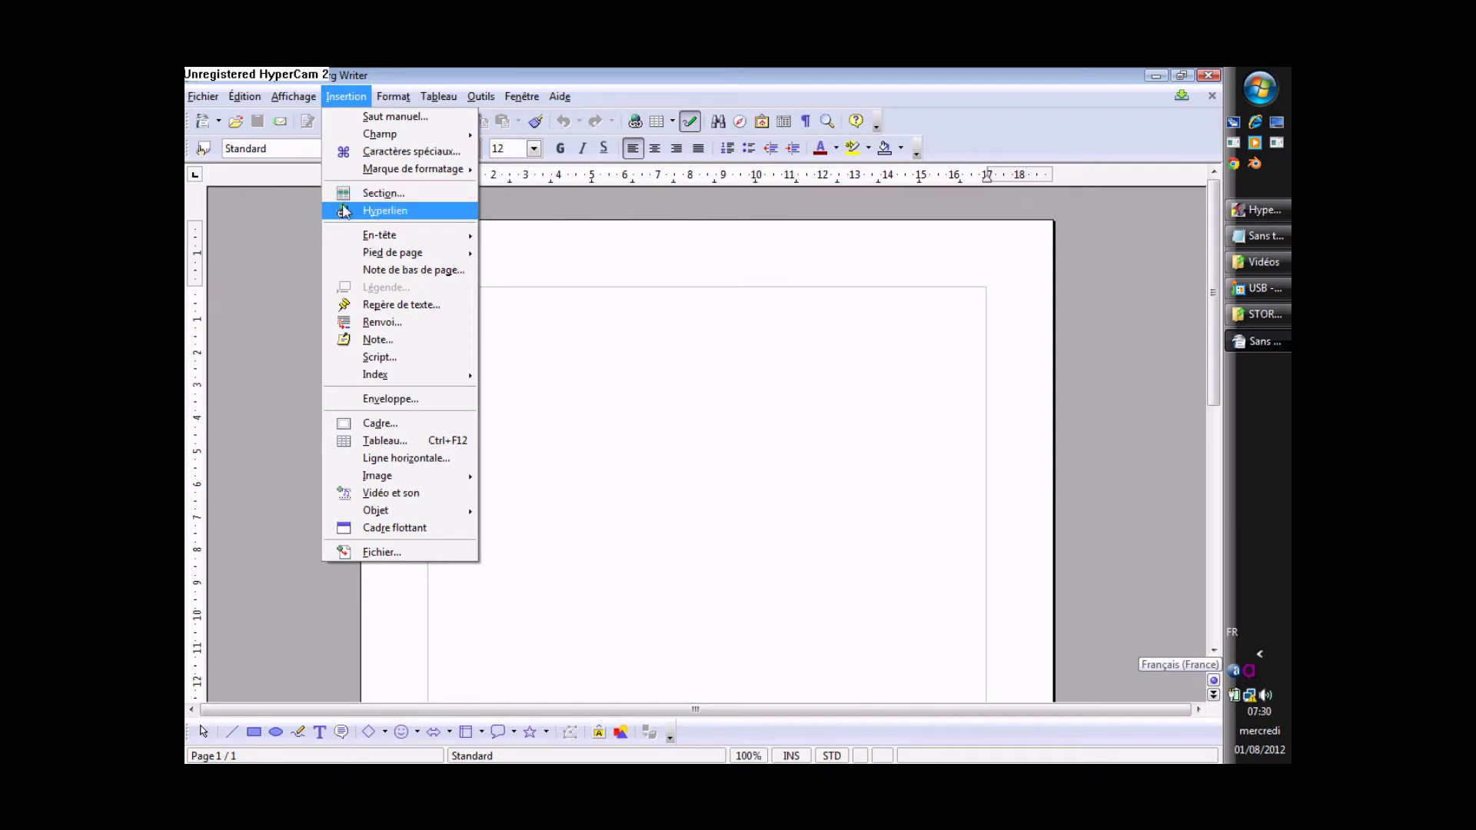
{"action": "mouse_move", "coordinate": [345, 237]}
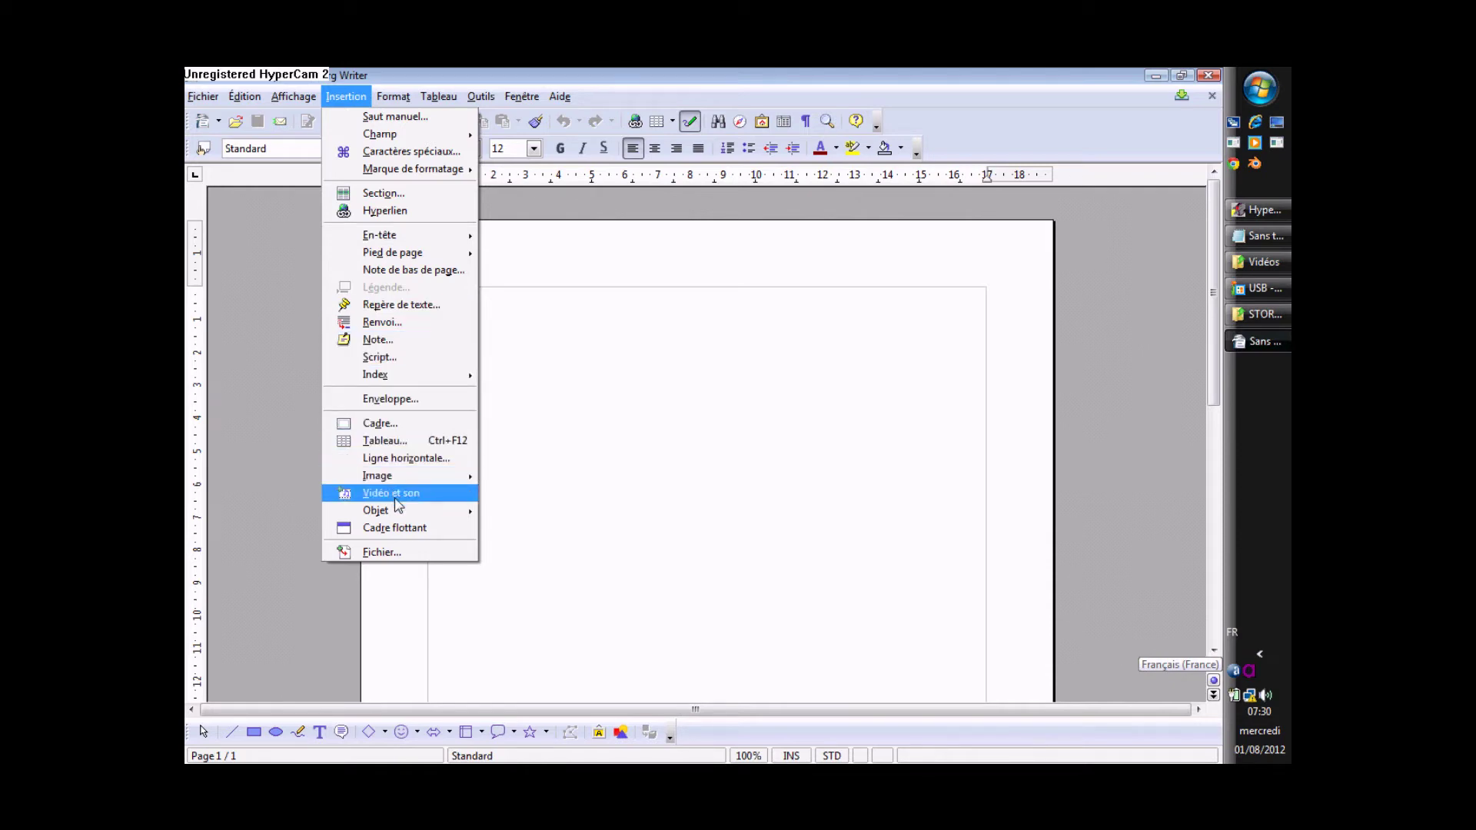
{"action": "mouse_move", "coordinate": [395, 509]}
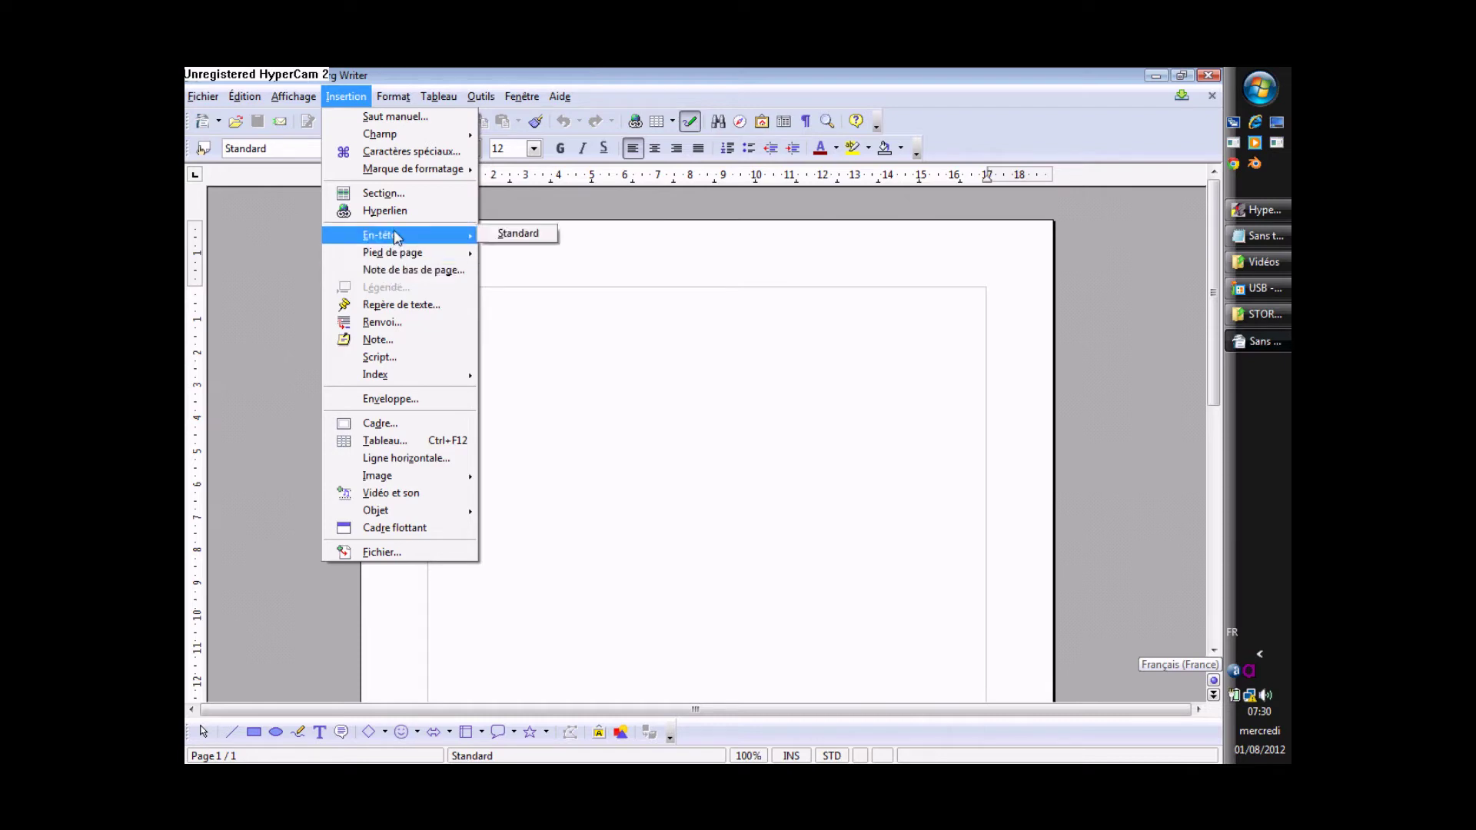
{"action": "mouse_move", "coordinate": [397, 181]}
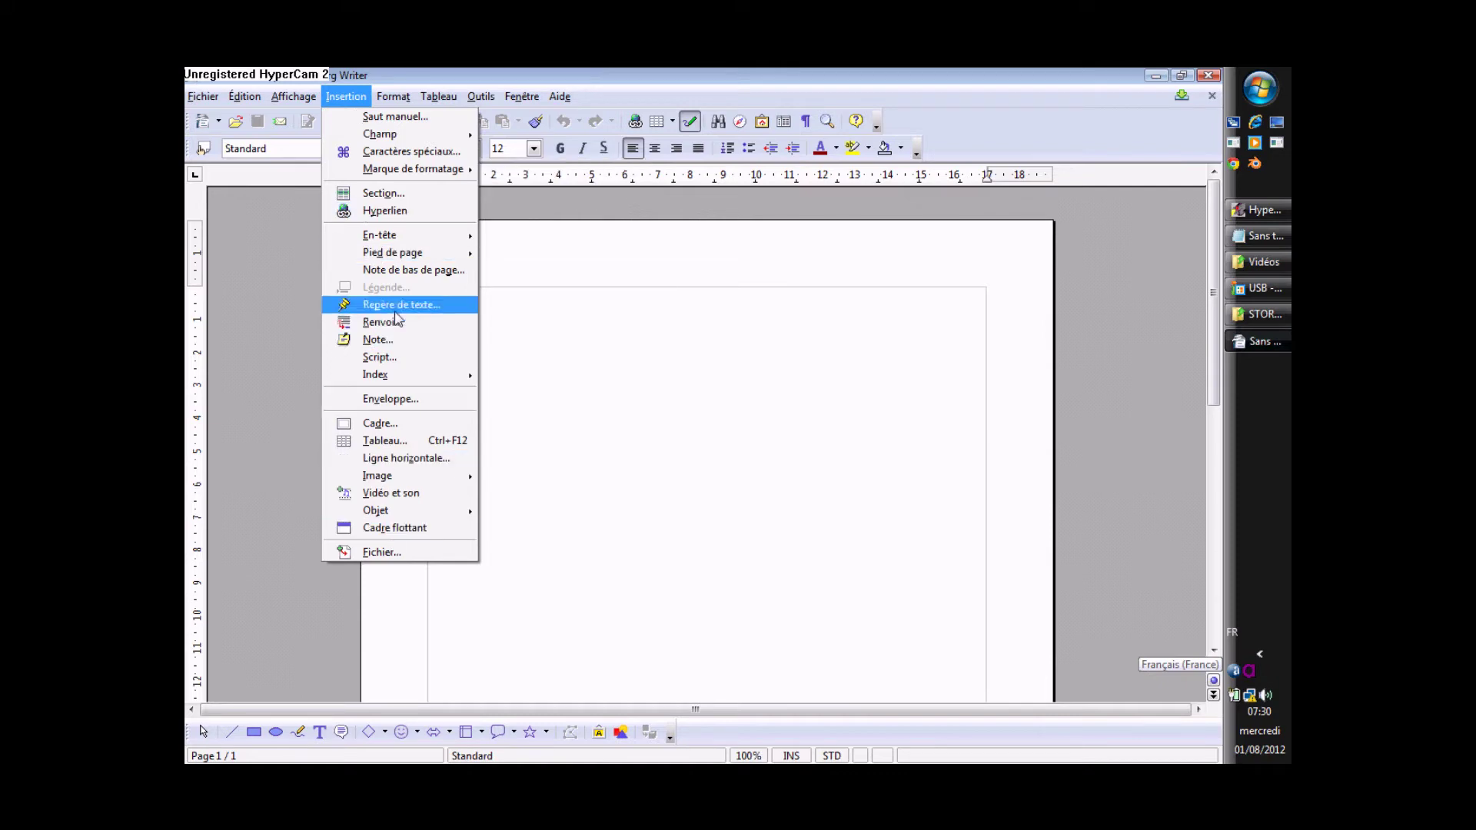
{"action": "mouse_move", "coordinate": [396, 100]}
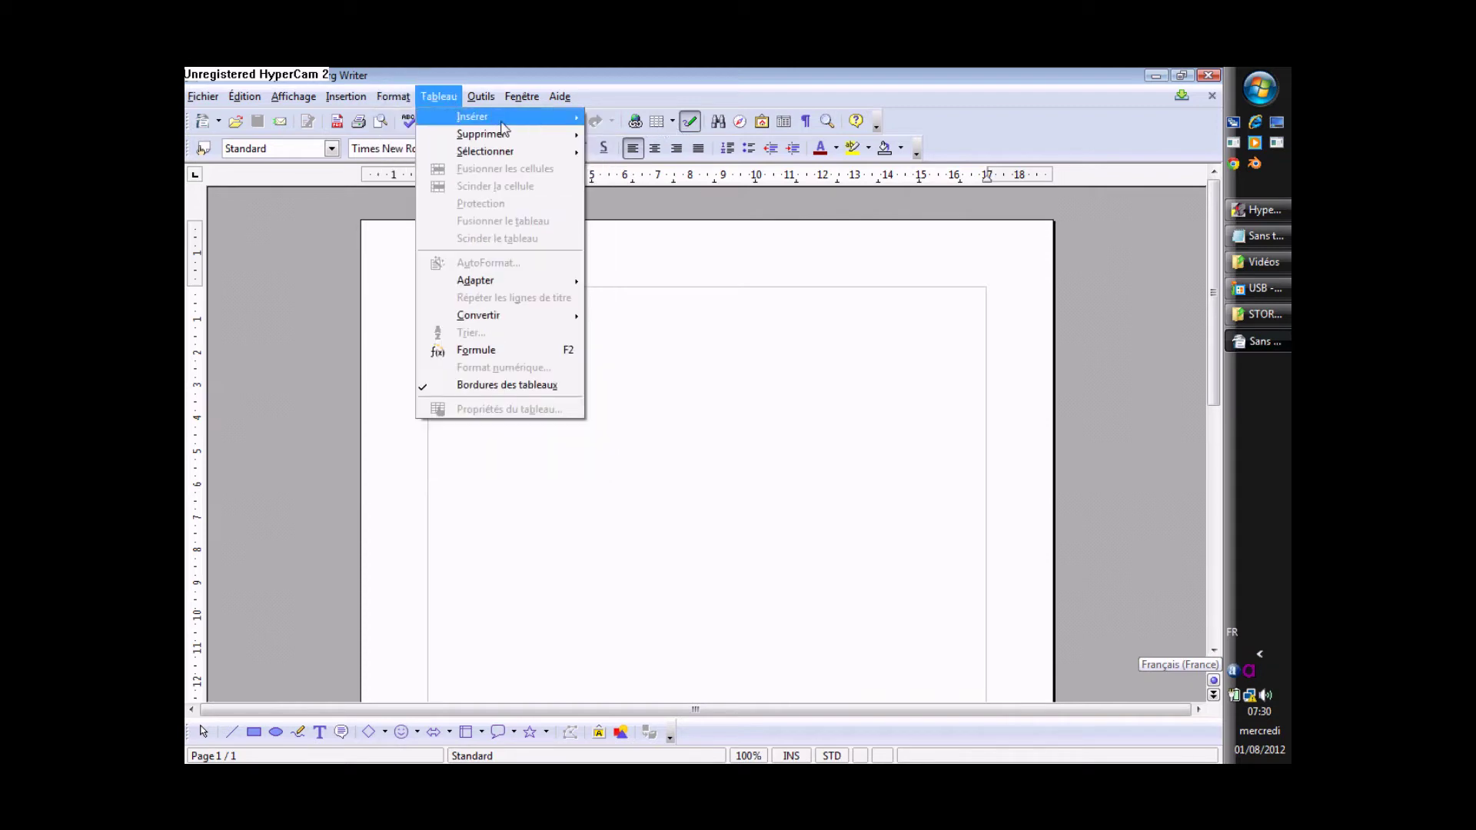
{"action": "mouse_move", "coordinate": [473, 123]}
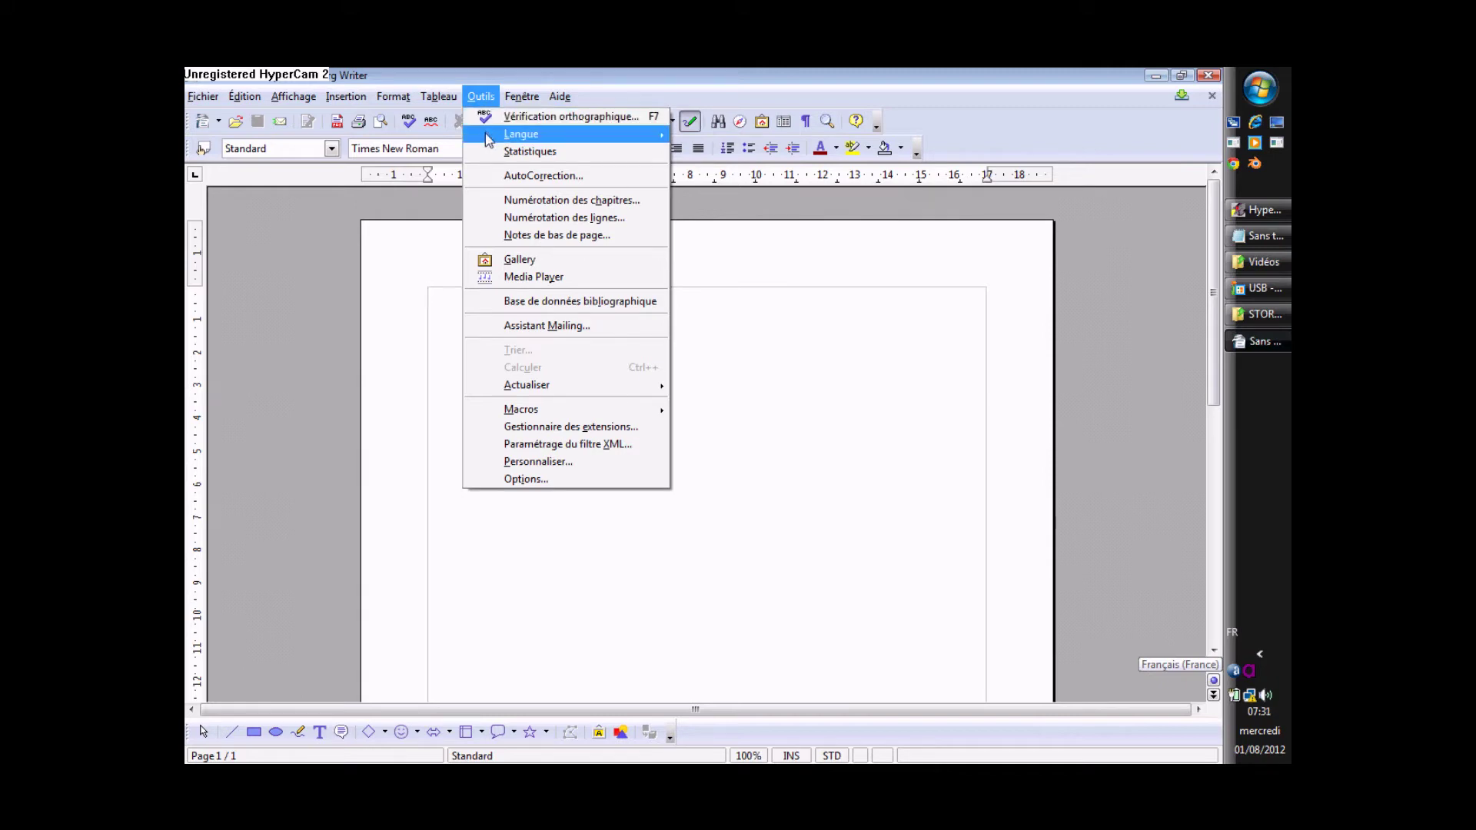
Step: Browse the OpenOffice.org options, including the Impression, Couleurs, Polices, Sécurité and Accessibilité pages, and close them without making changes
{"action": "mouse_move", "coordinate": [496, 145]}
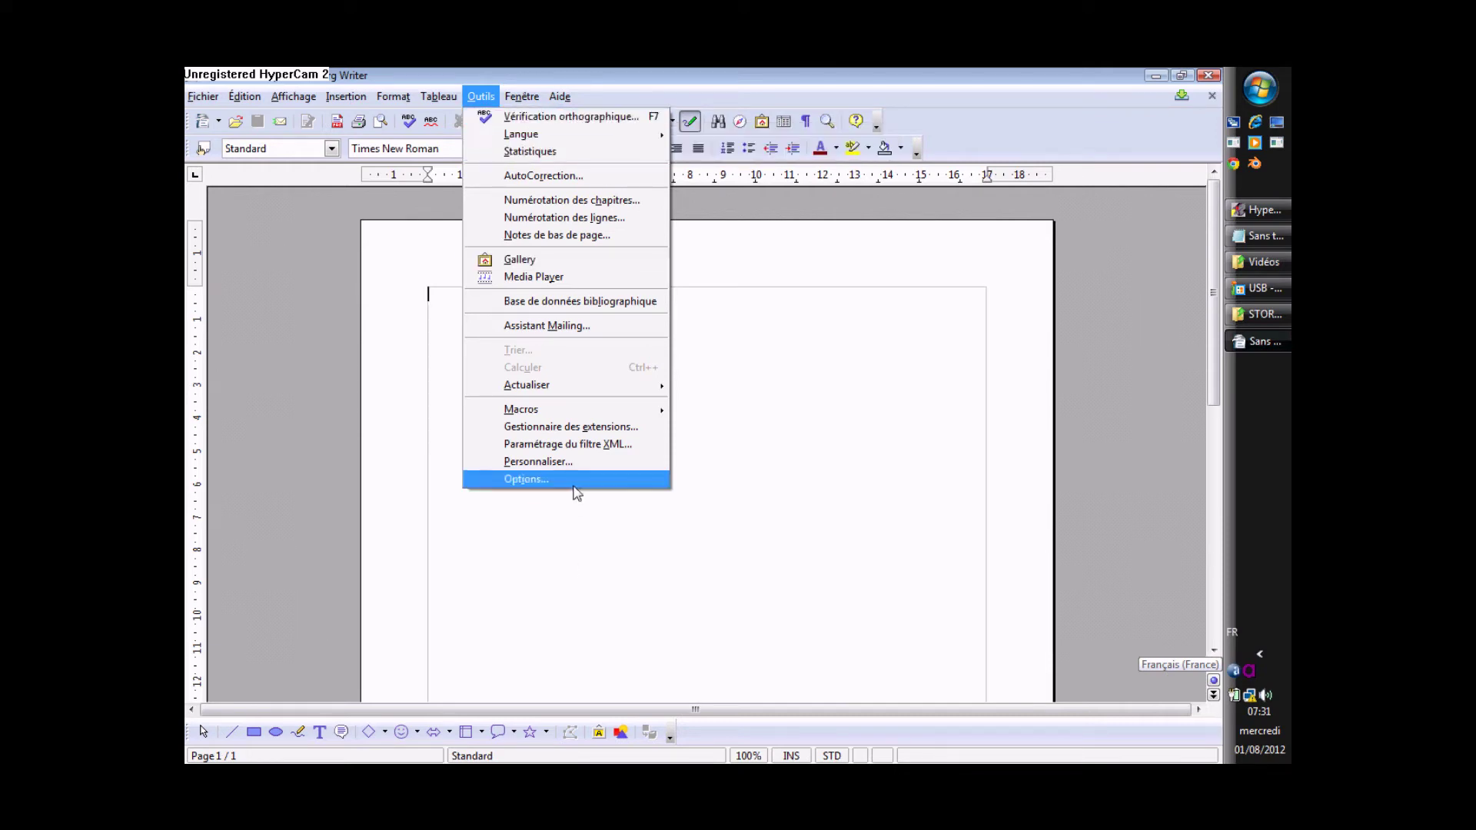
{"action": "left_click", "coordinate": [514, 483]}
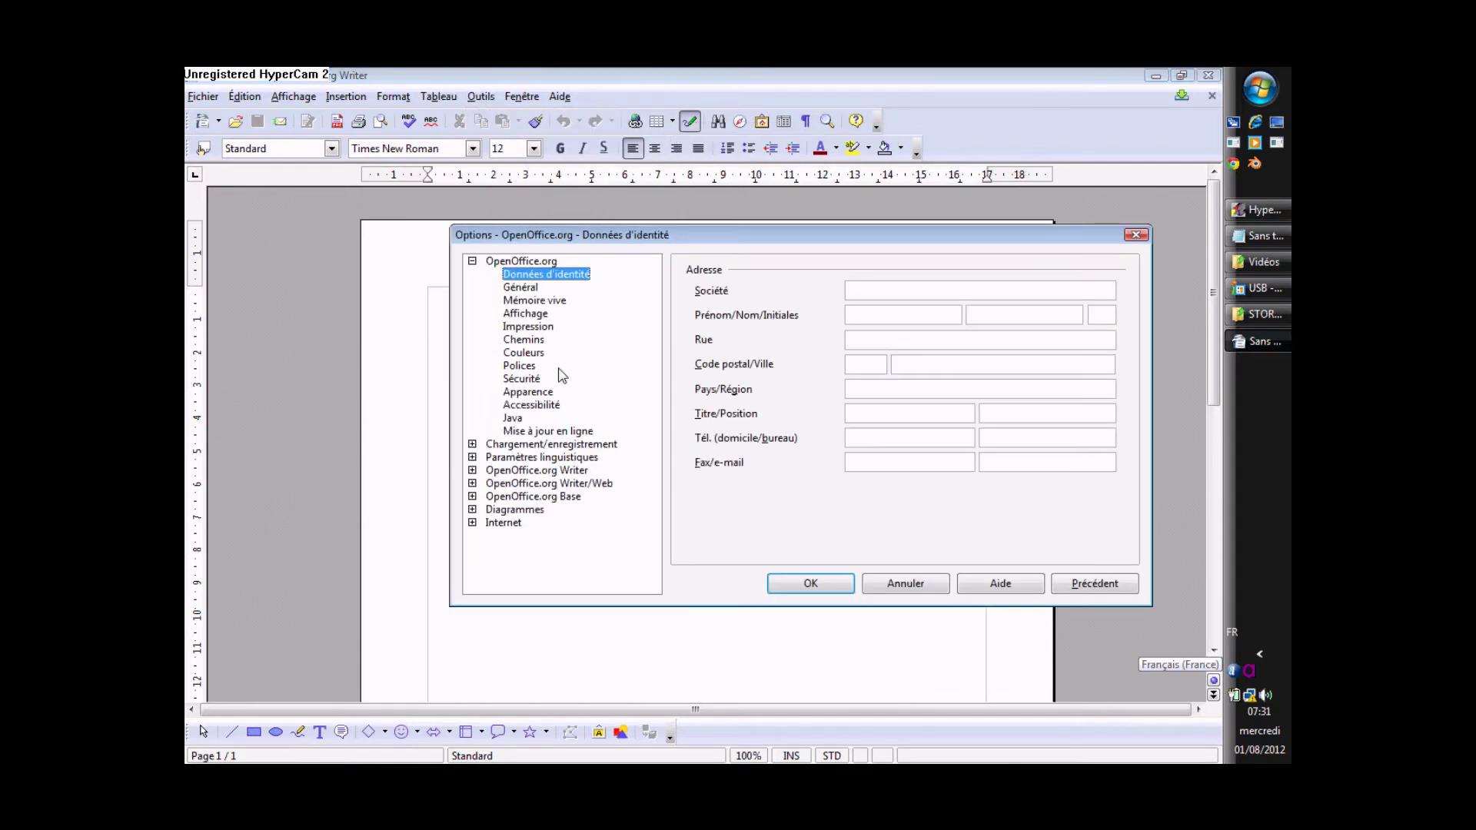
{"action": "left_click", "coordinate": [532, 339]}
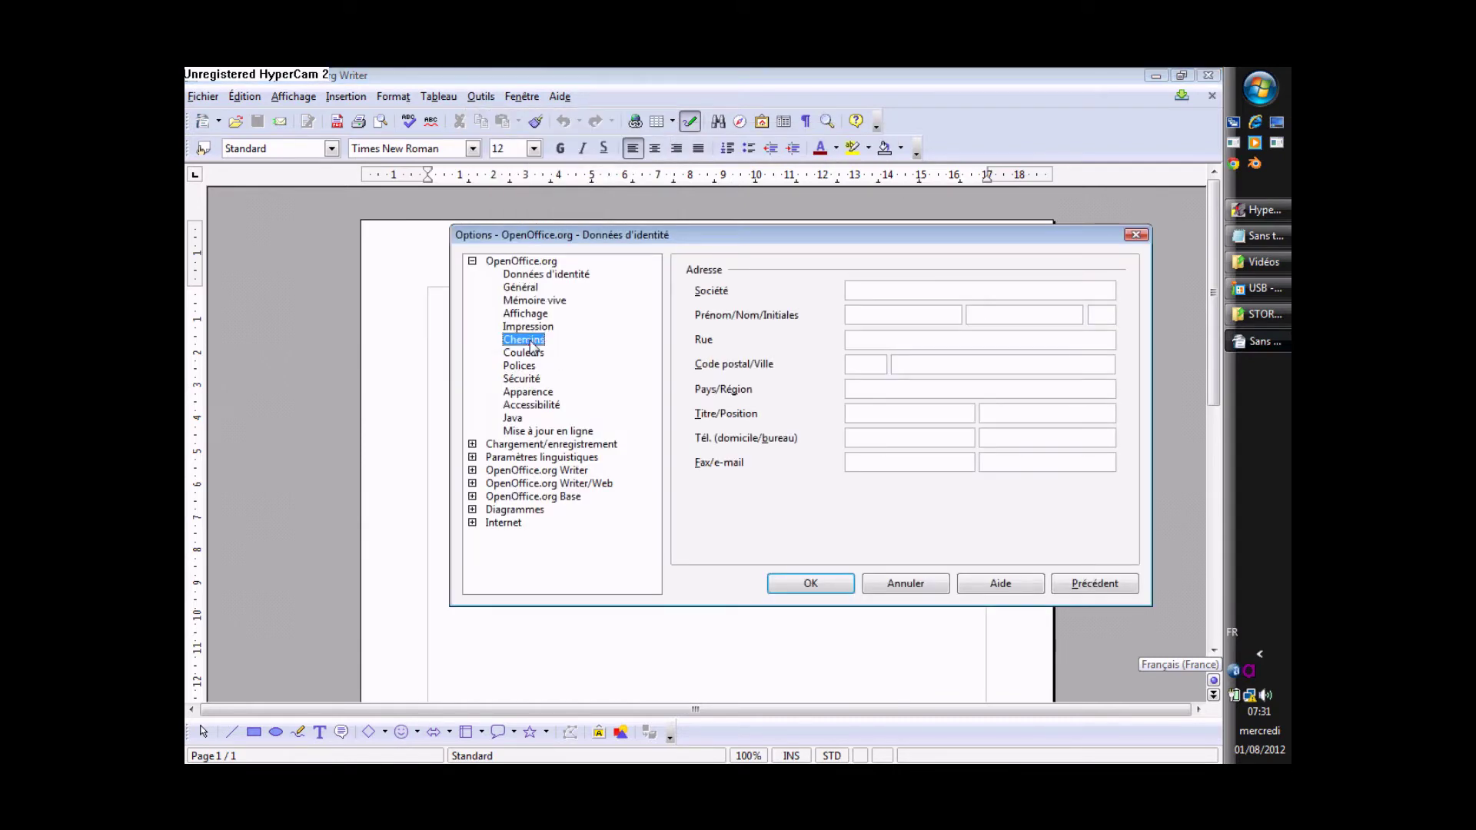
{"action": "left_click", "coordinate": [523, 326]}
{"action": "left_click", "coordinate": [523, 352]}
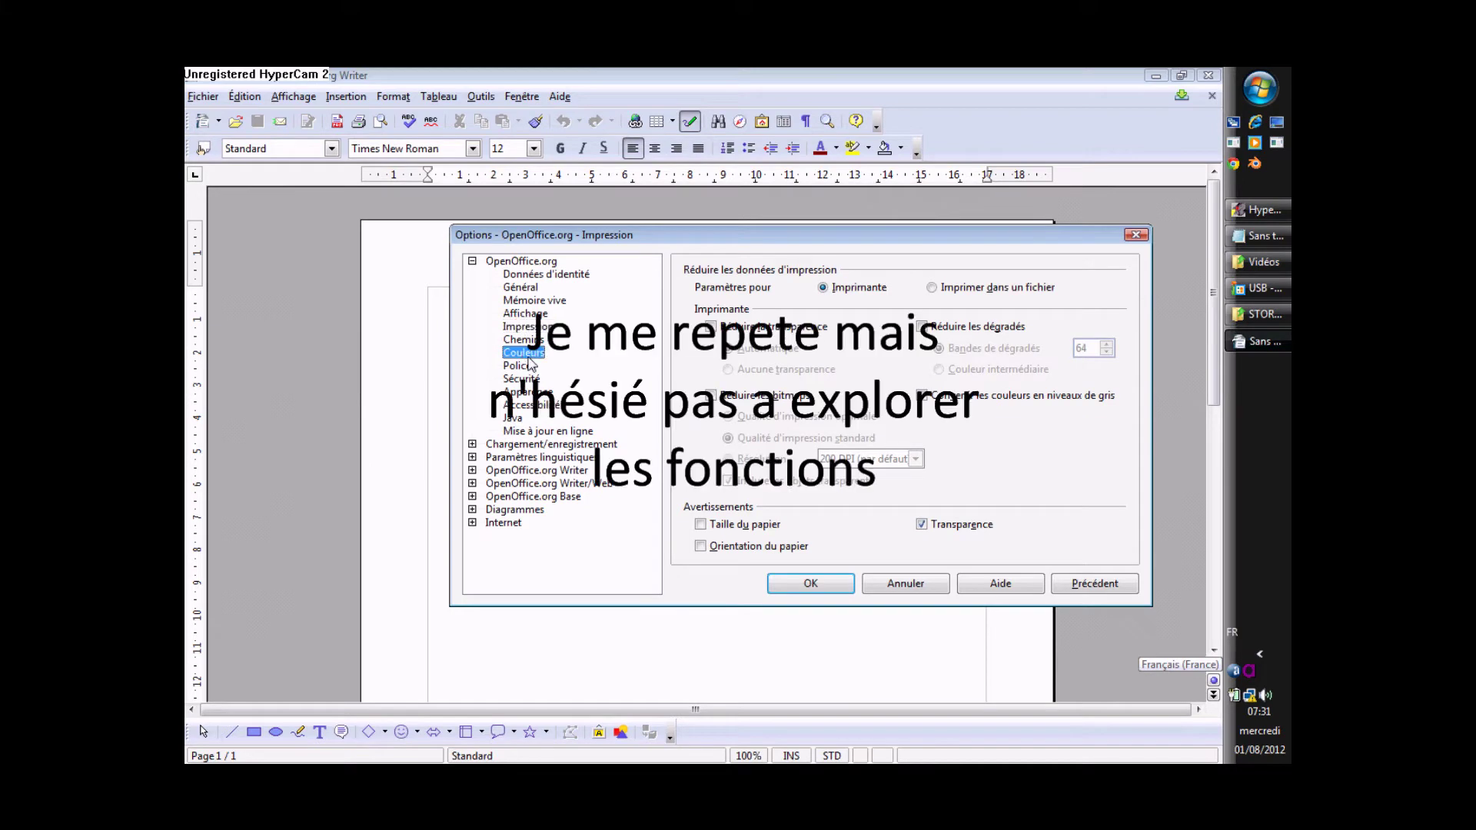
{"action": "left_click", "coordinate": [520, 365]}
{"action": "left_click", "coordinate": [522, 378]}
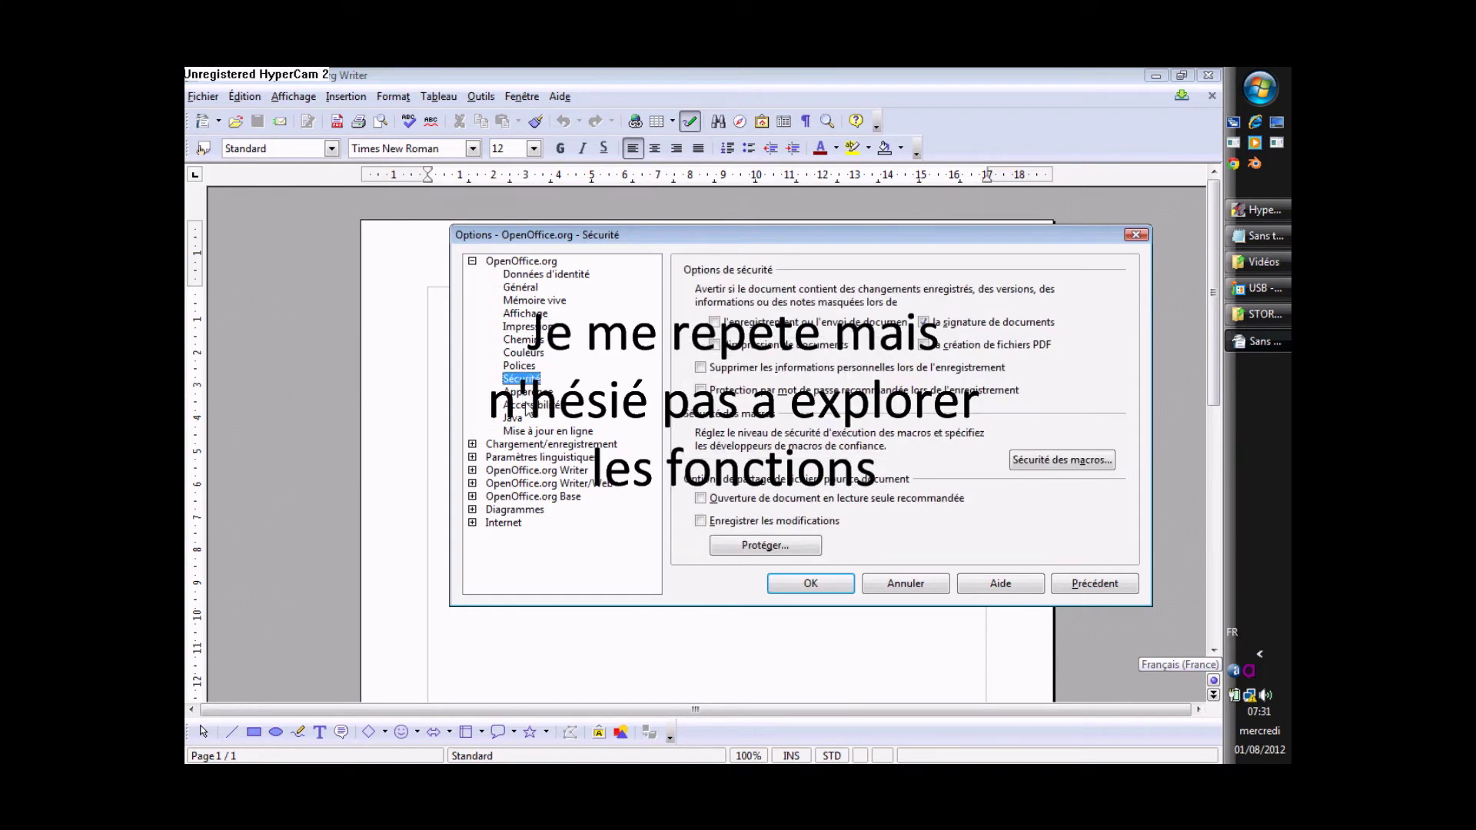
{"action": "left_click", "coordinate": [527, 406]}
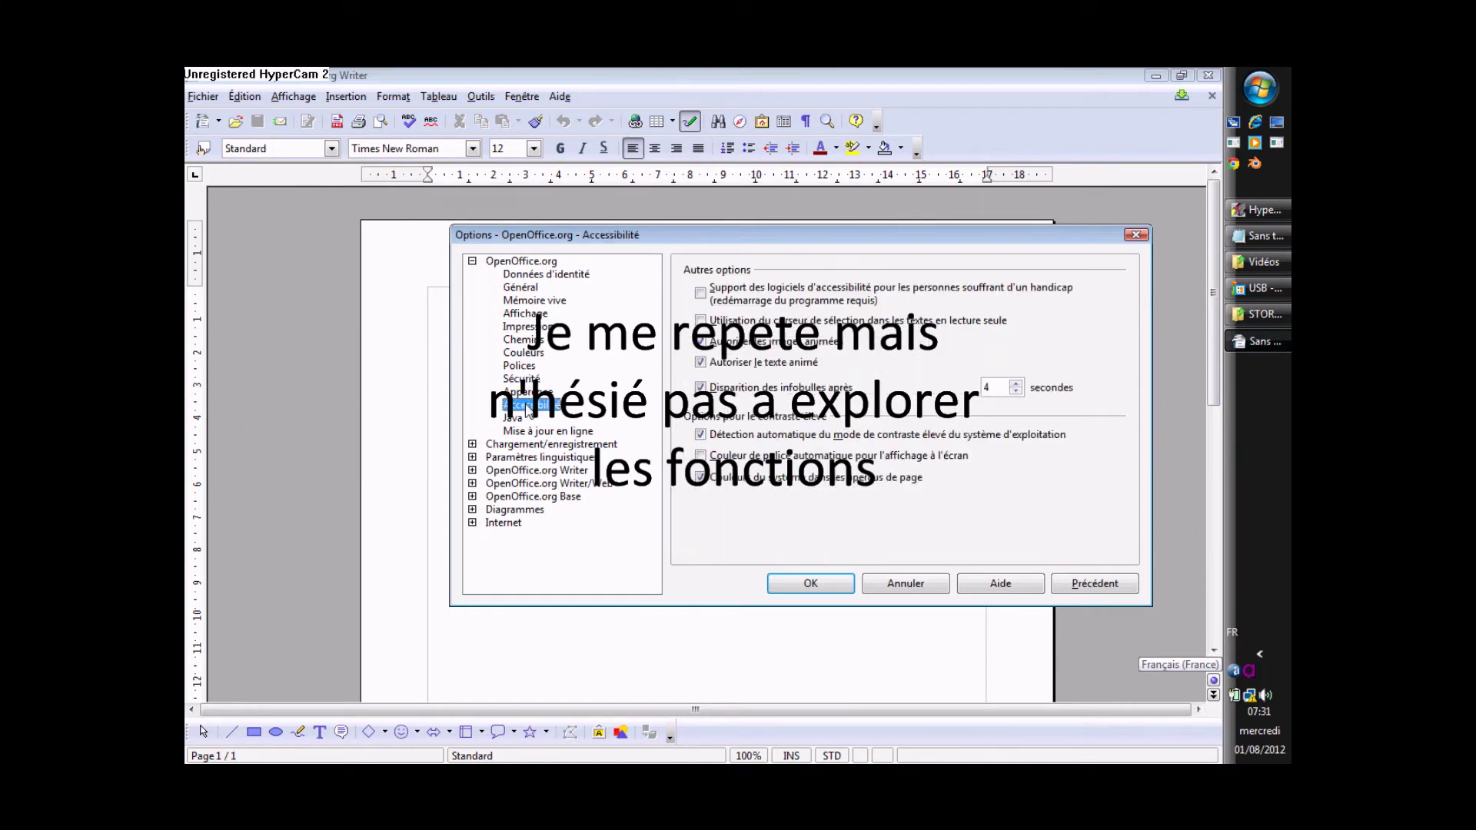
{"action": "left_click", "coordinate": [1135, 236]}
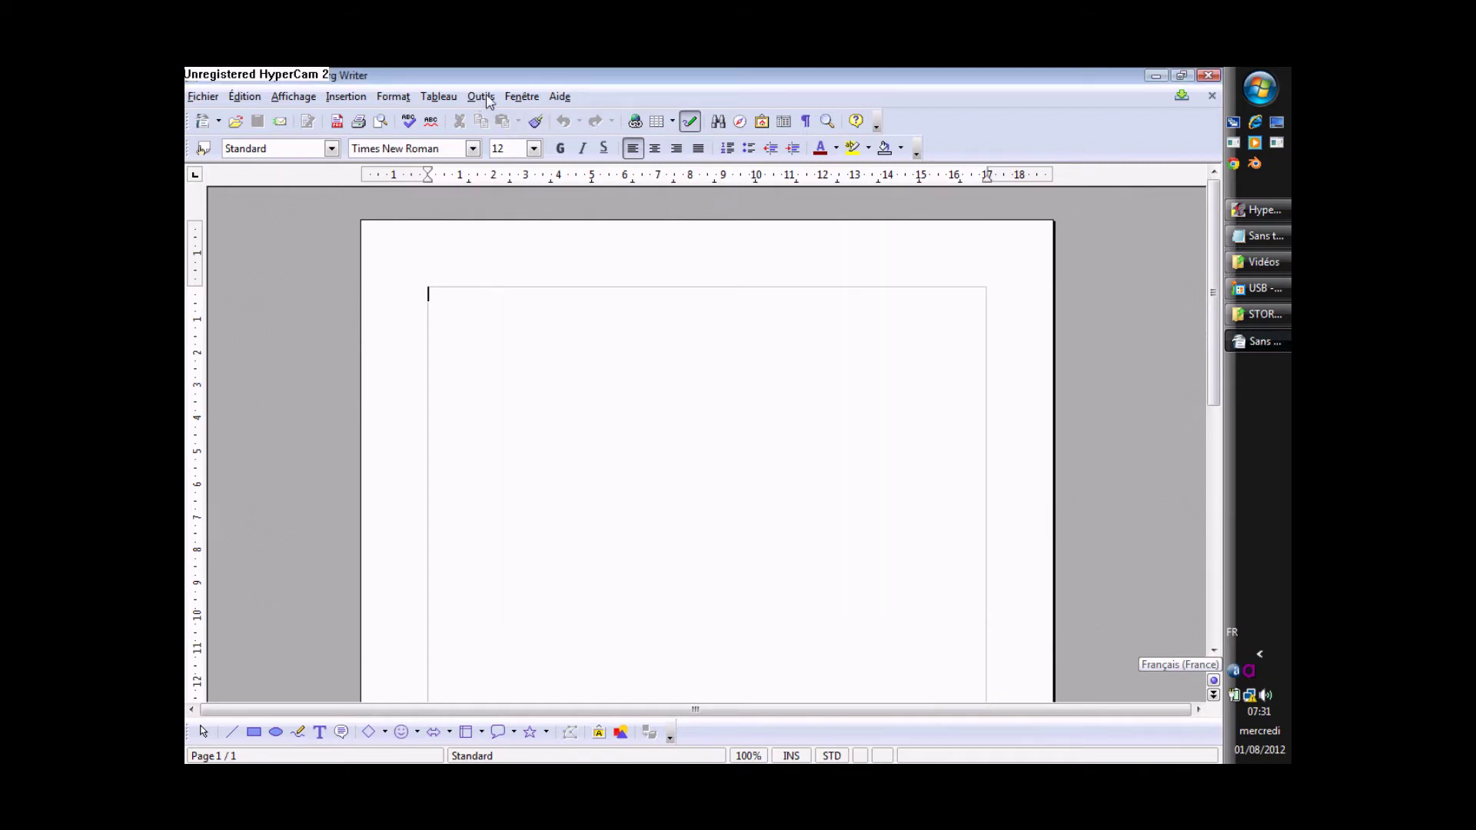
Step: Review the window commands and the help commands, including support, registration and update checking
{"action": "left_click", "coordinate": [520, 98]}
{"action": "left_click", "coordinate": [560, 98]}
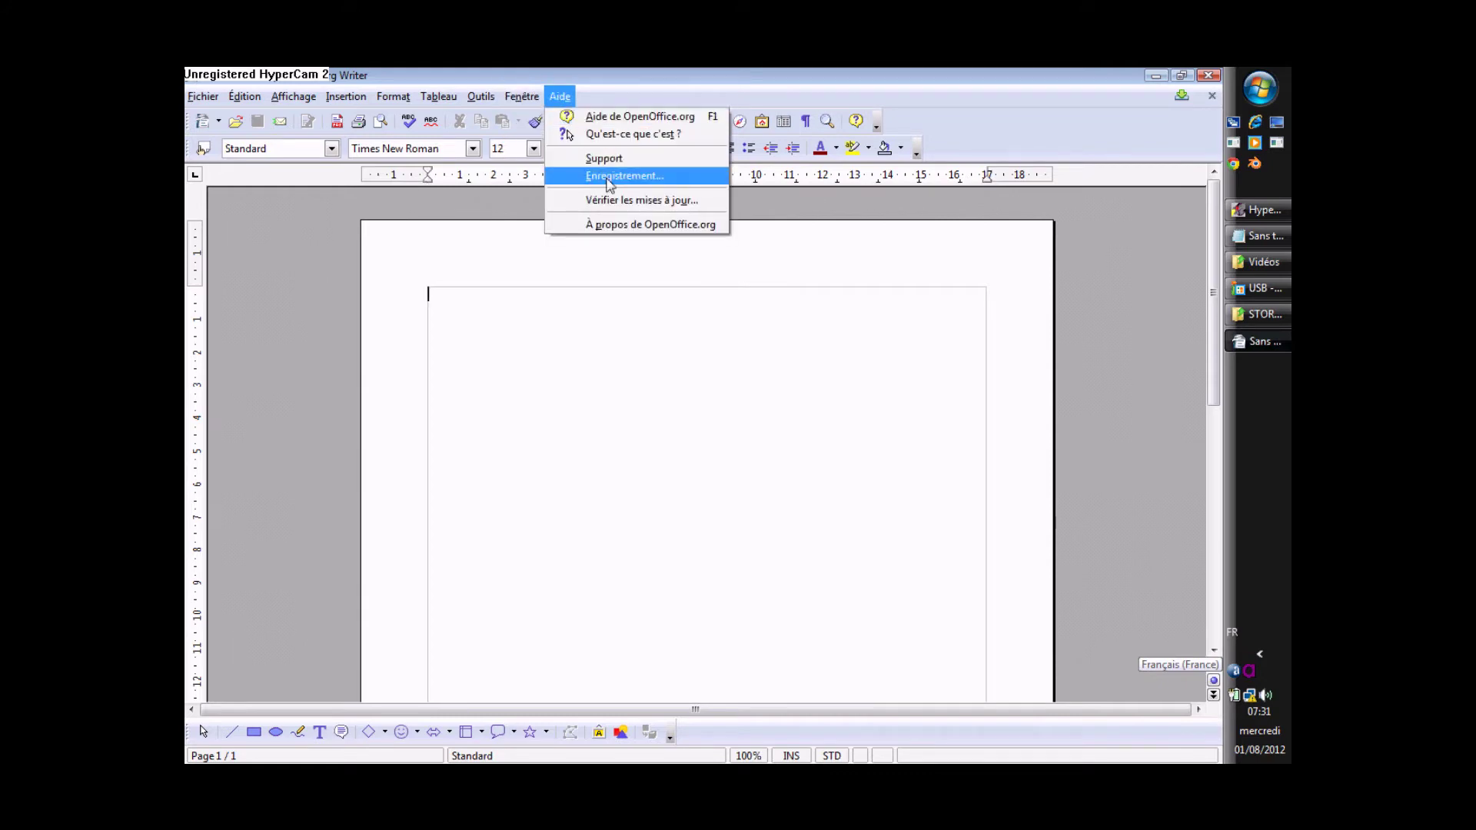
{"action": "left_click", "coordinate": [320, 242]}
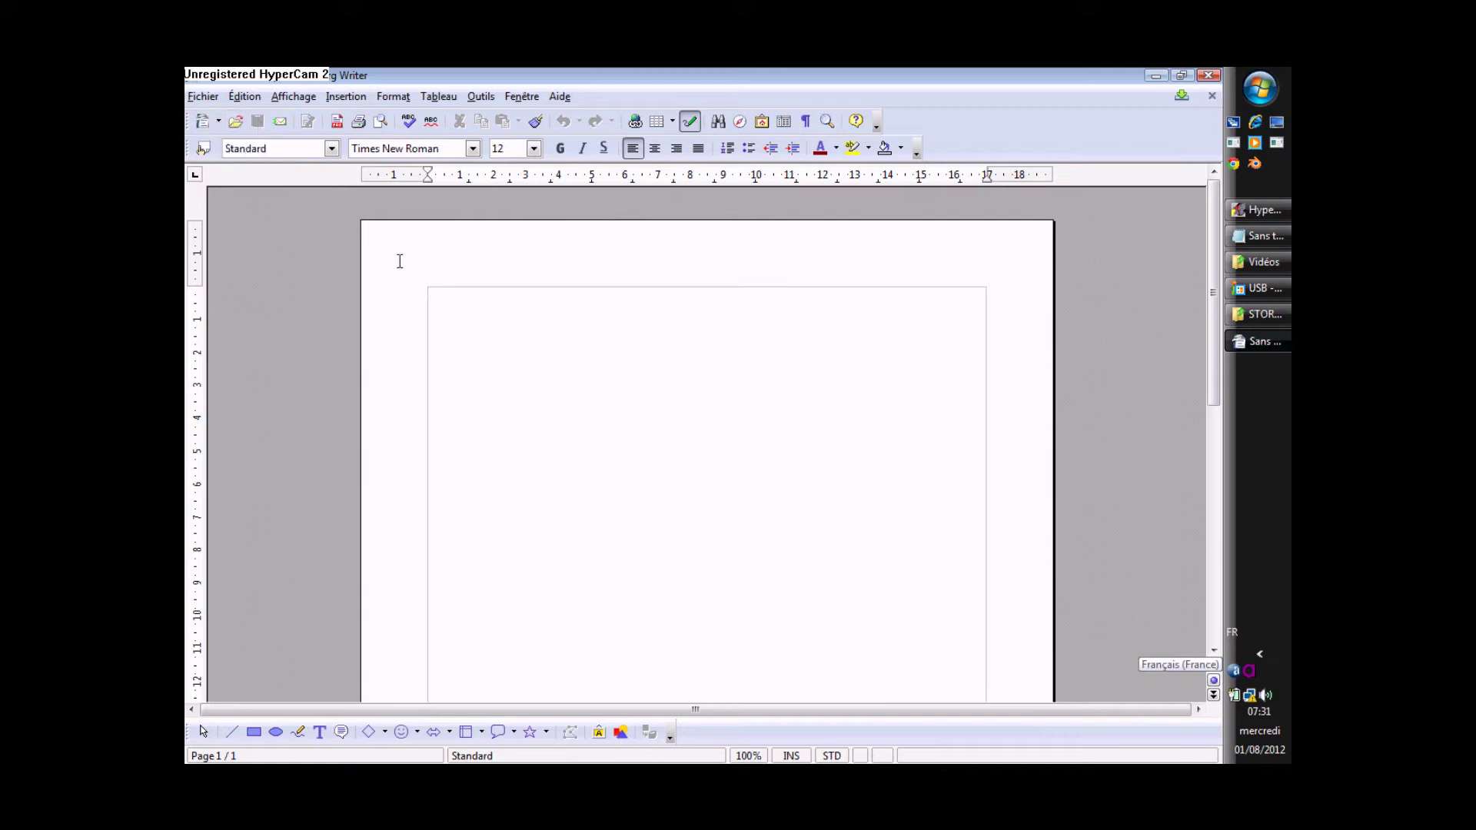
Step: Write the sample text "hgsyjhgshk" in the blank document and save it as Esaie in the Documents folder
{"action": "type", "text": "hgsyjhgshk"}
{"action": "left_click", "coordinate": [258, 123]}
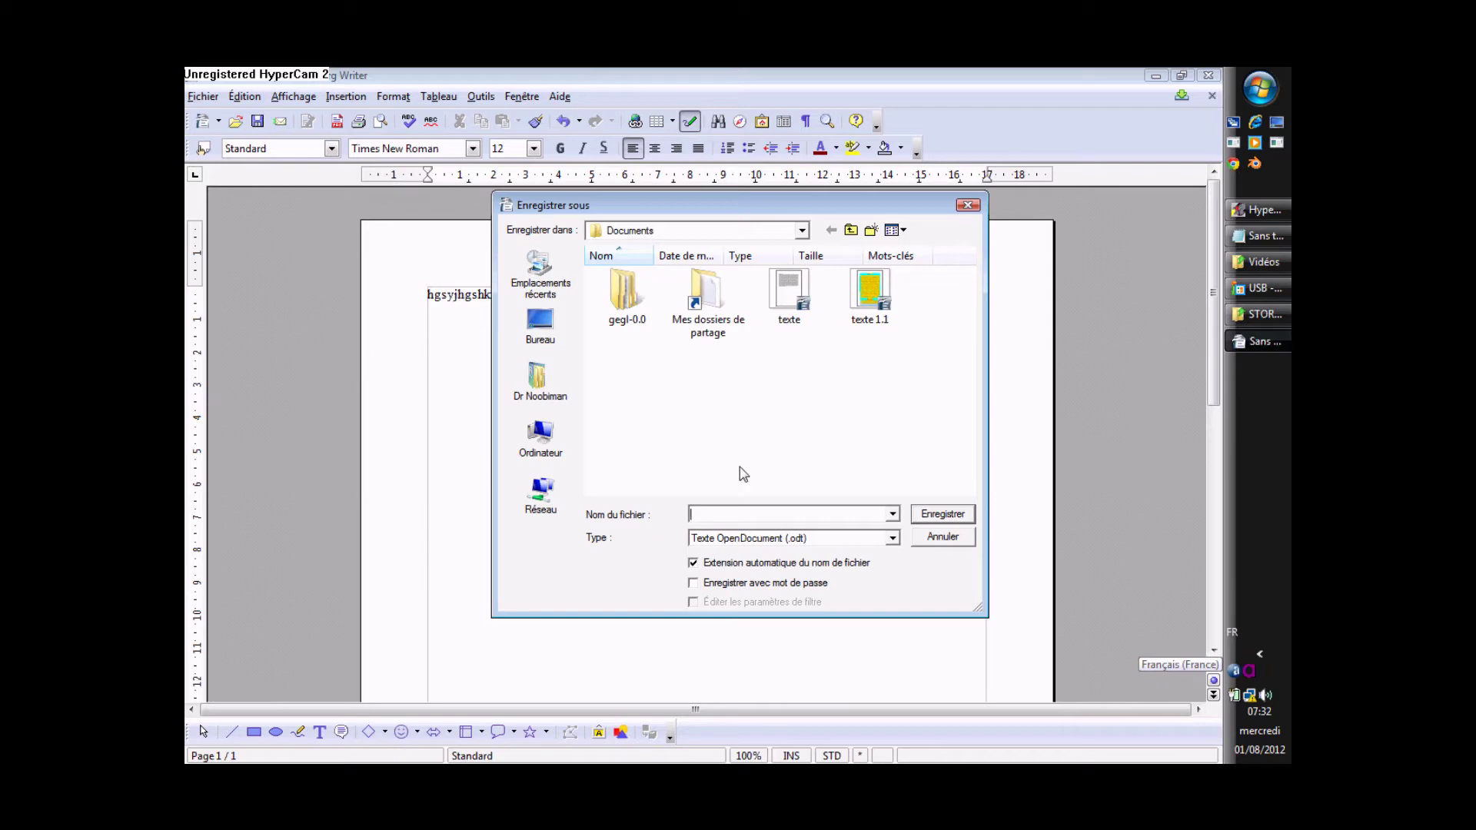
{"action": "left_click", "coordinate": [729, 515]}
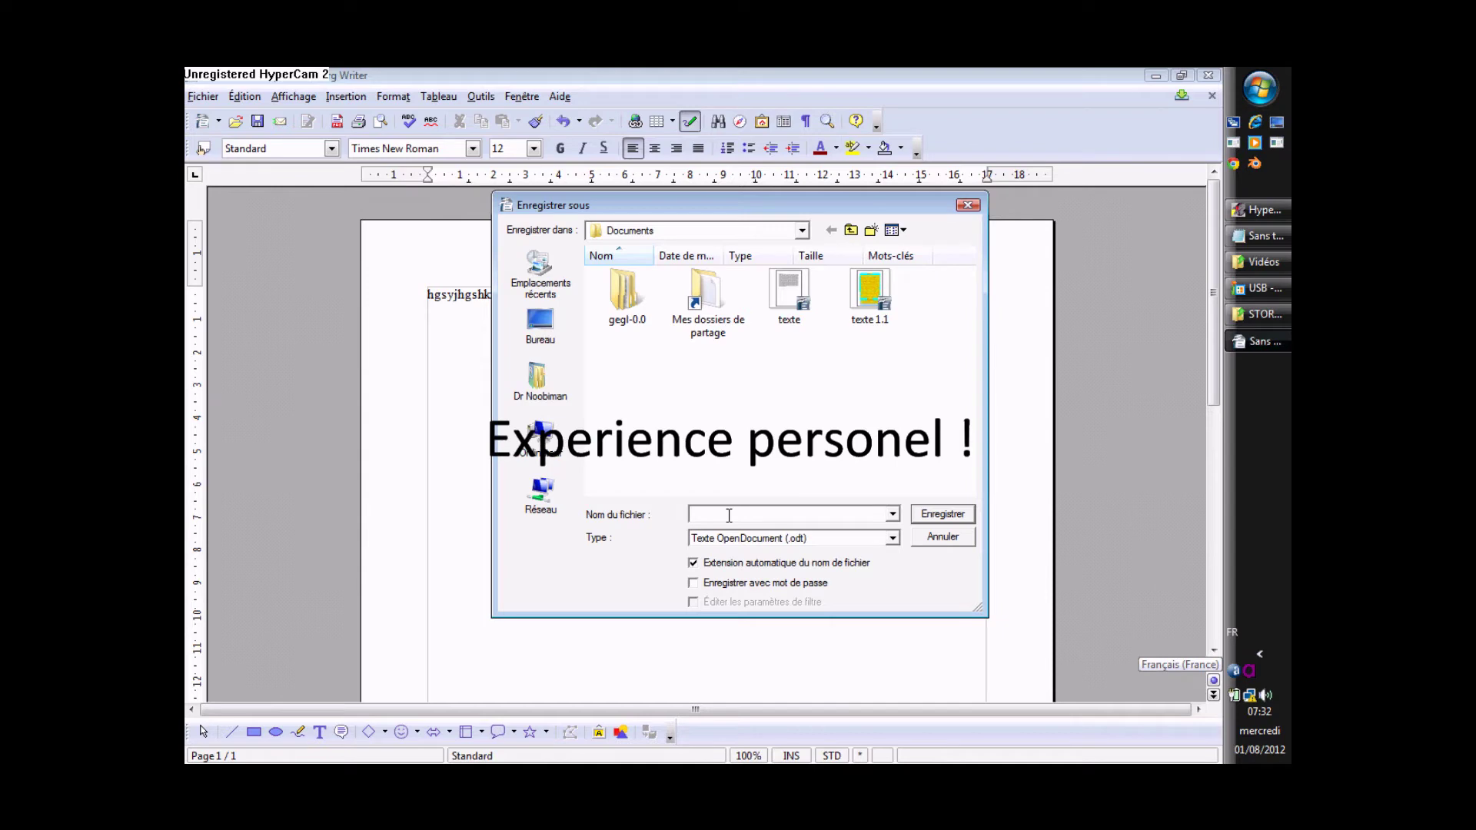
{"action": "type", "text": "Esaie"}
{"action": "left_click", "coordinate": [944, 513]}
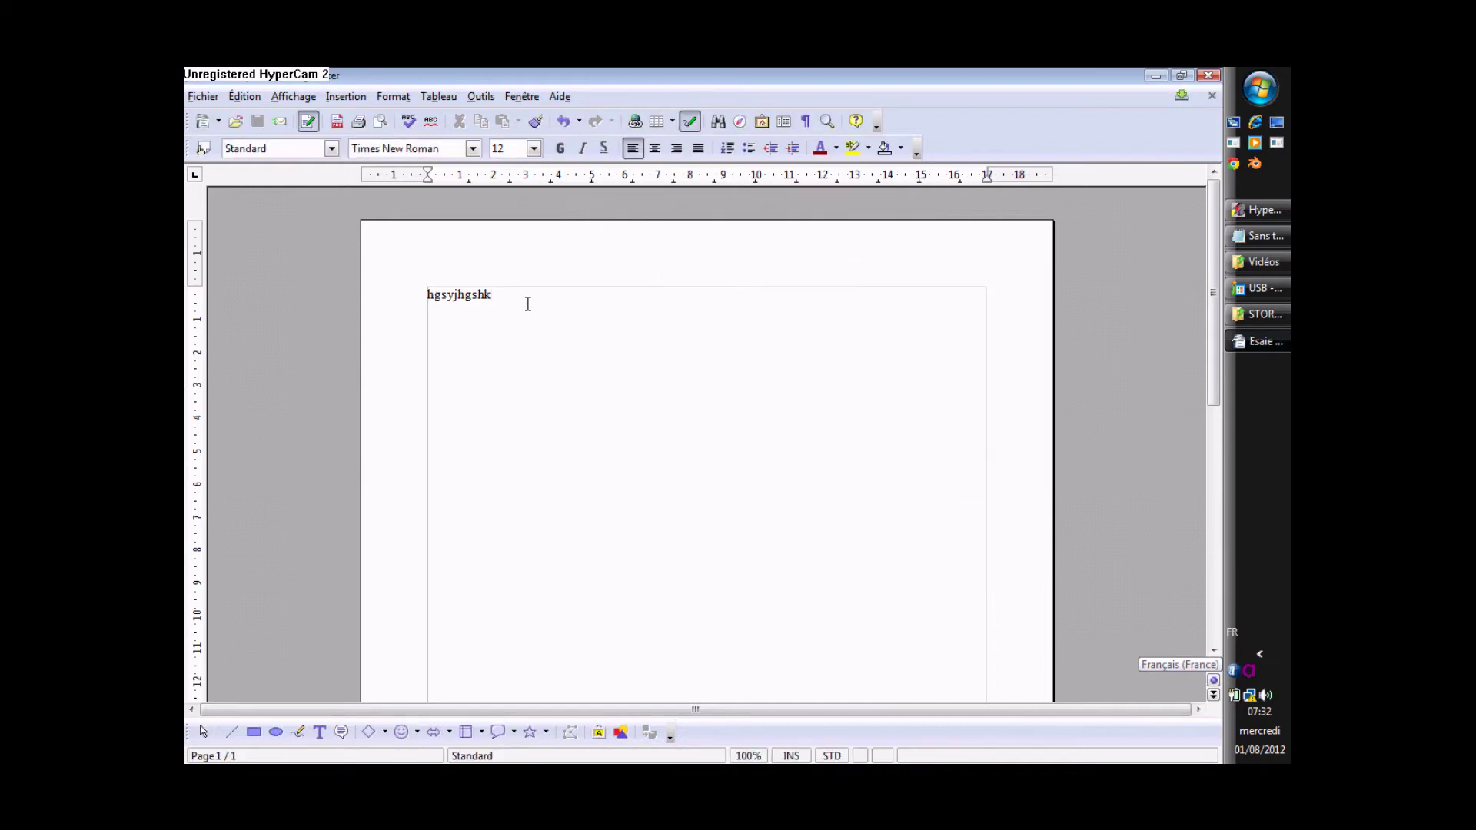
Step: Extend the sample line with "sjsks skskks skjs sjhs skk sksj", then select the line and deselect it
{"action": "type", "text": "sjsks sks"}
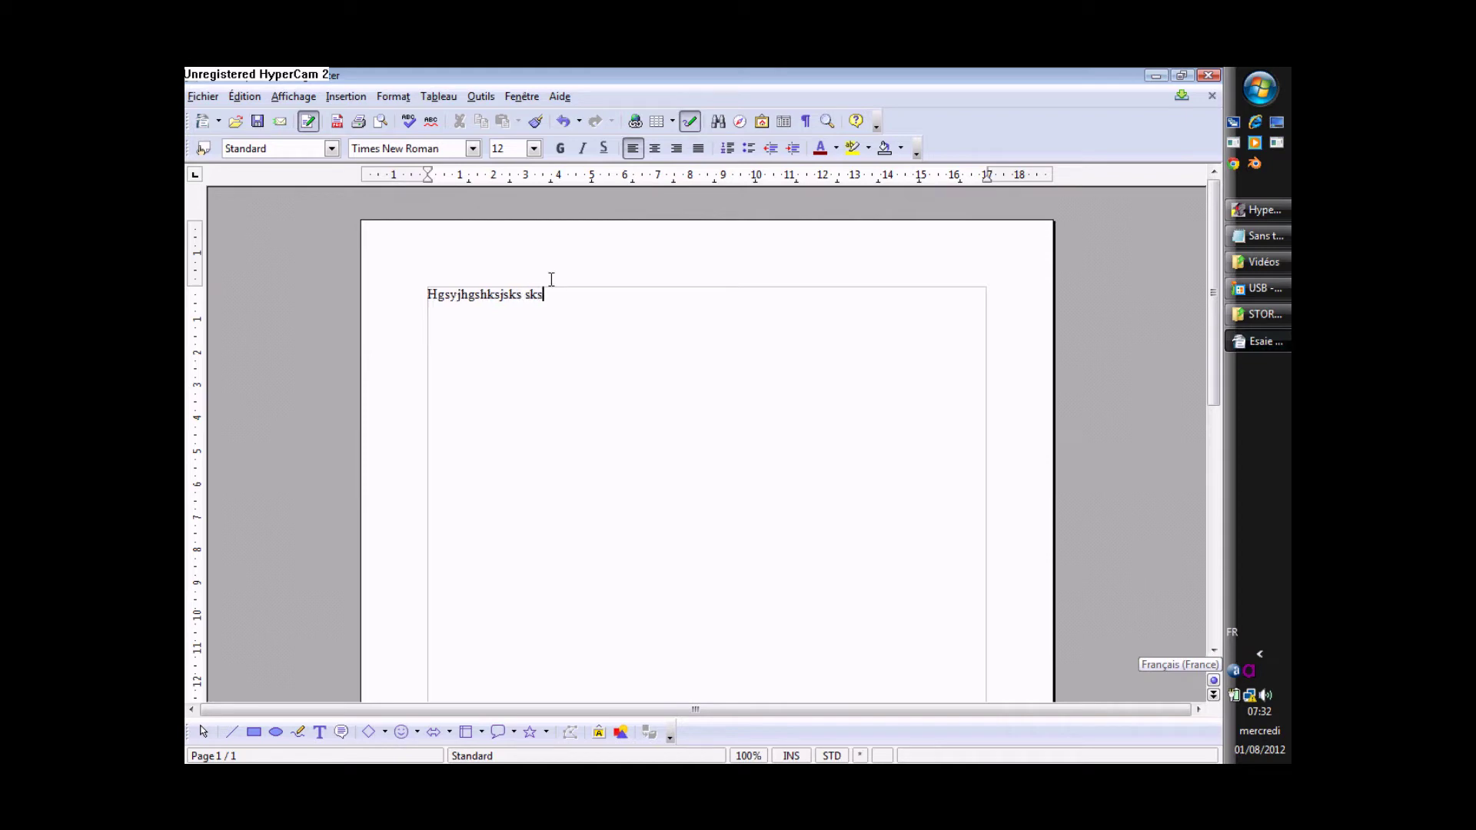
{"action": "type", "text": "kks skjs sjhs skk sksj"}
{"action": "left_click_drag", "start_coordinate": [681, 311], "coordinate": [424, 292]}
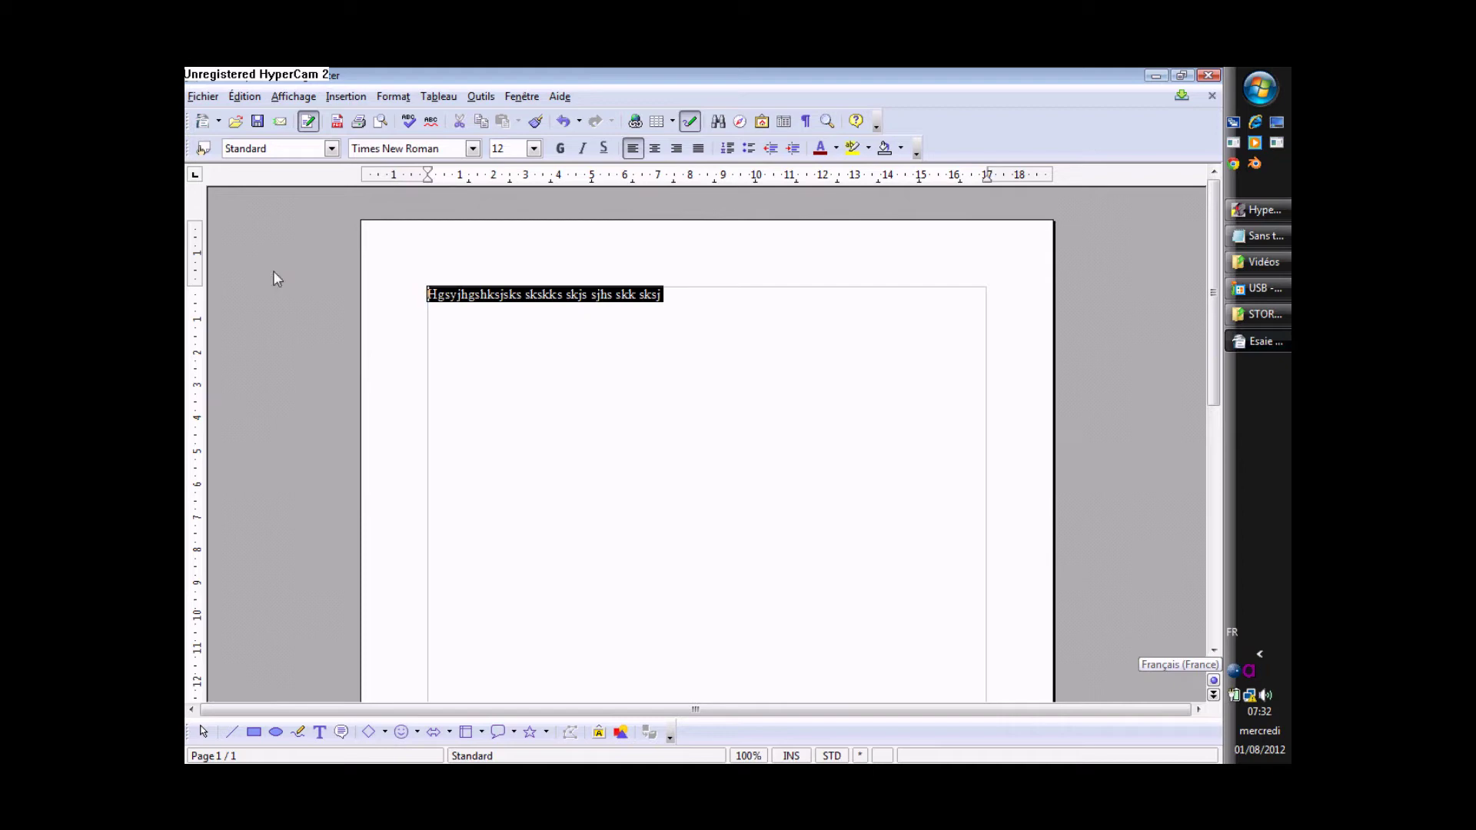
{"action": "left_click", "coordinate": [703, 316]}
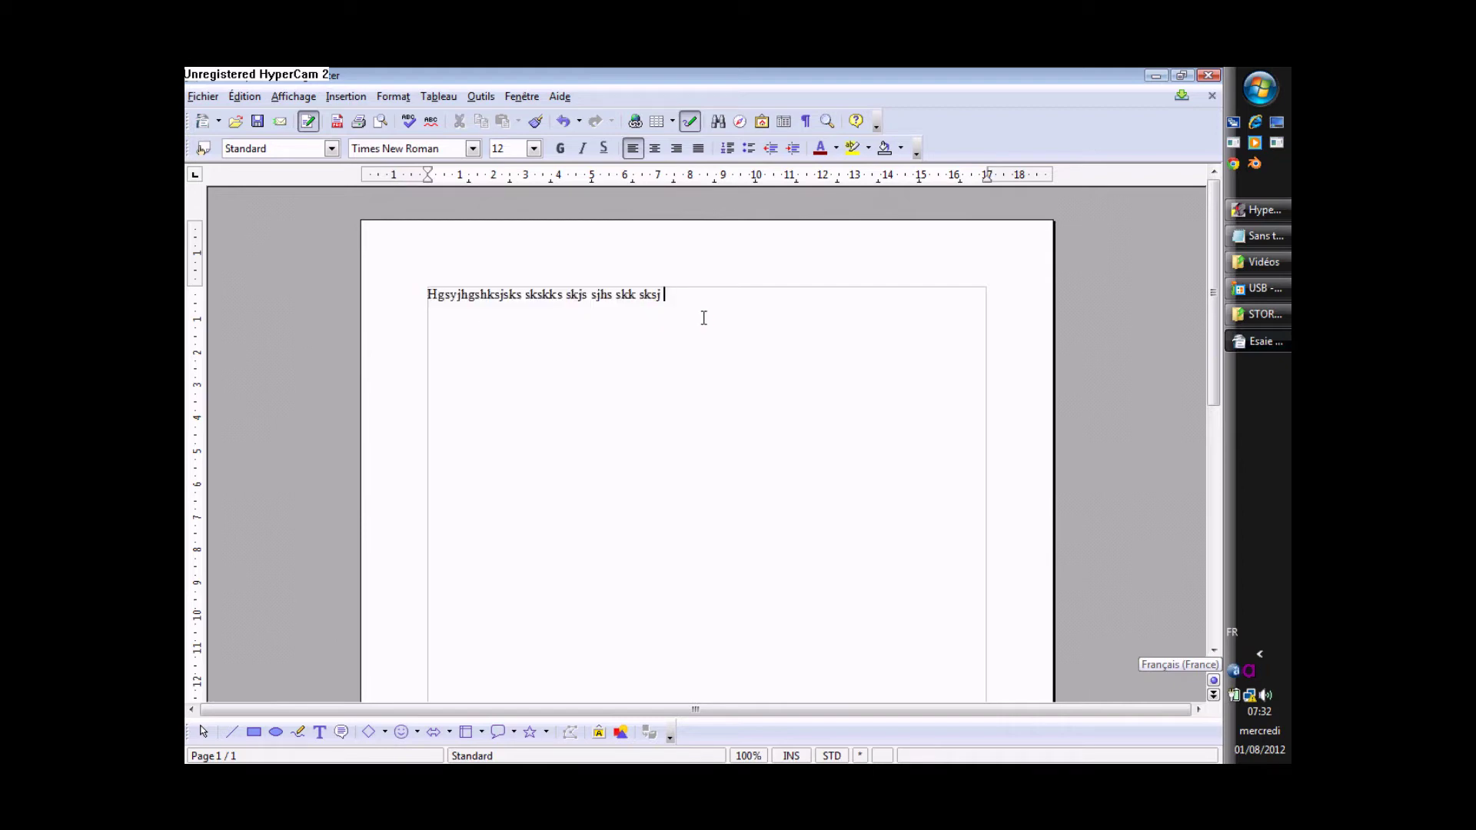
Step: Copy the line of text and paste it repeatedly after itself until it fills 14 lines
{"action": "left_click_drag", "start_coordinate": [677, 300], "coordinate": [362, 288]}
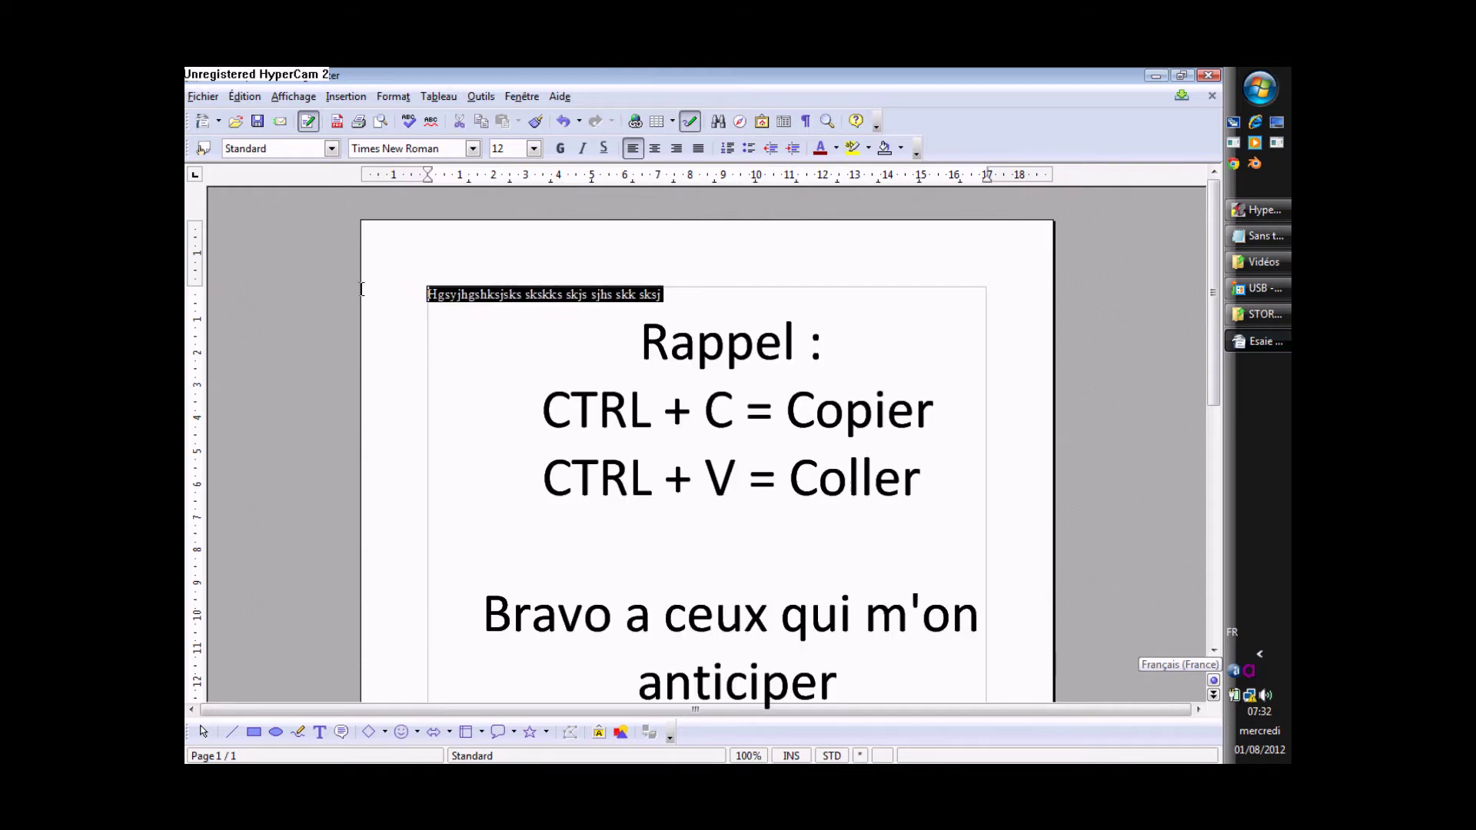
{"action": "key", "text": "ctrl+c"}
{"action": "left_click", "coordinate": [711, 315]}
{"action": "key", "text": "ctrl+v"}
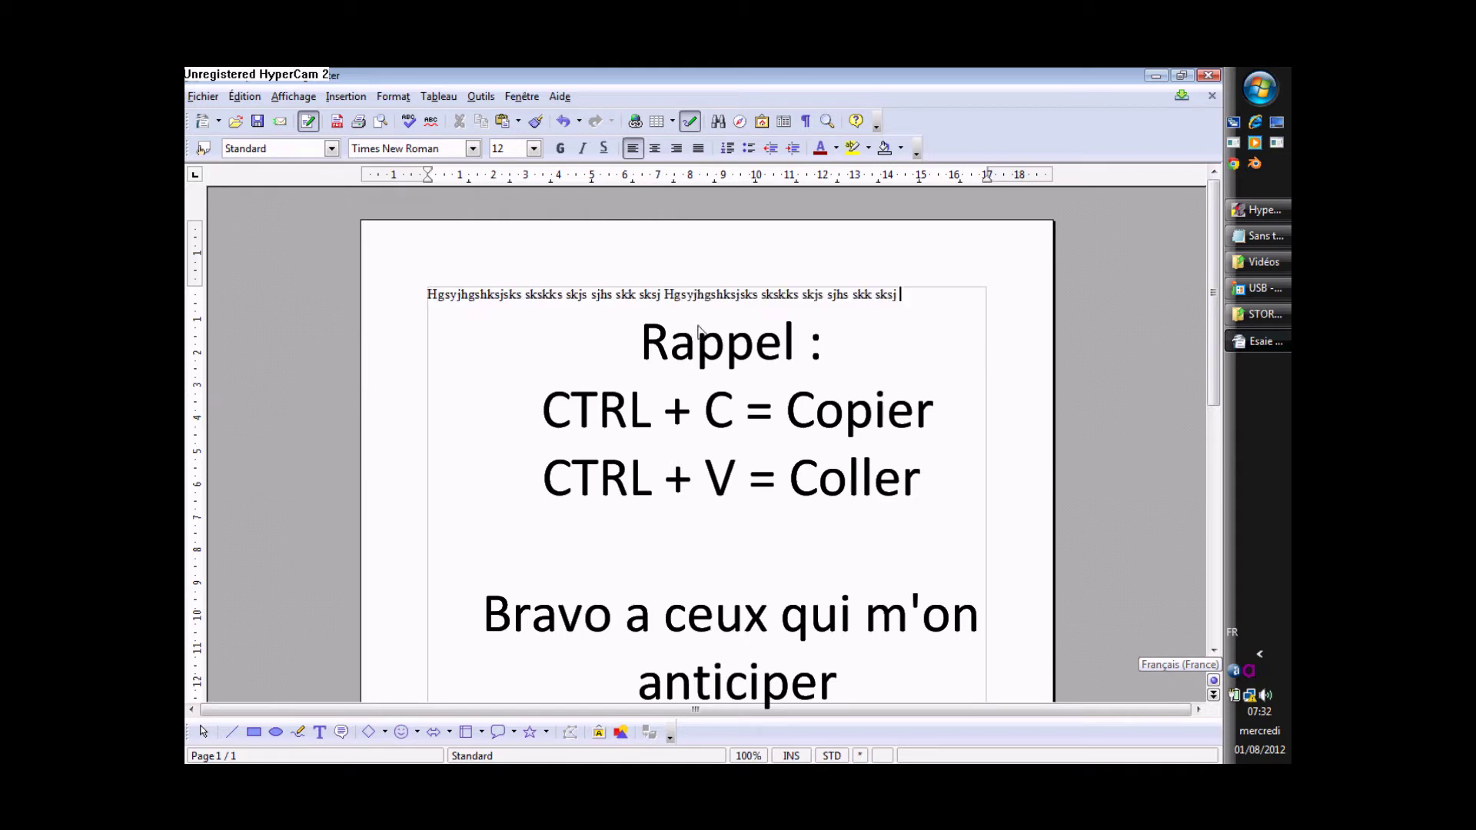
{"action": "key", "text": "ctrl+v"}
{"action": "key", "text": "ctrl+v"}
{"action": "key", "text": "ctrl+v"}
{"action": "key", "text": "ctrl+v"}
{"action": "key", "text": "ctrl+v"}
{"action": "key", "text": "ctrl+v"}
{"action": "key", "text": "ctrl+v"}
{"action": "key", "text": "ctrl+v"}
{"action": "key", "text": "ctrl+v"}
{"action": "key", "text": "ctrl+v"}
{"action": "key", "text": "ctrl+v"}
{"action": "key", "text": "ctrl+v"}
{"action": "key", "text": "ctrl+v"}
{"action": "key", "text": "ctrl+v"}
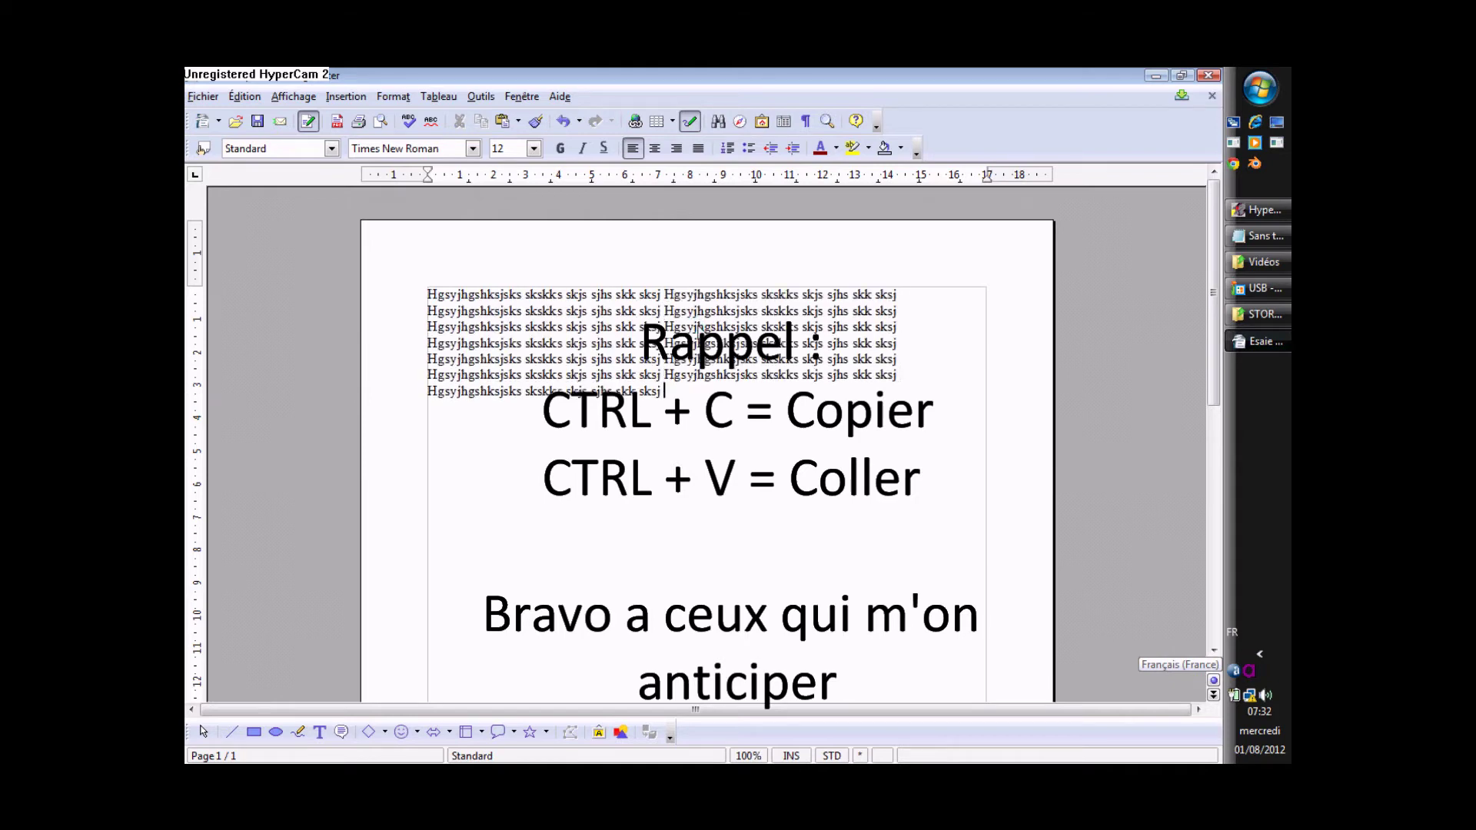
{"action": "key", "text": "ctrl+v"}
{"action": "key", "text": "ctrl+v"}
{"action": "key", "text": "ctrl+v"}
{"action": "key", "text": "ctrl+v"}
{"action": "key", "text": "ctrl+v"}
{"action": "key", "text": "ctrl+v"}
{"action": "key", "text": "ctrl+v"}
{"action": "key", "text": "ctrl+v"}
{"action": "key", "text": "ctrl+v"}
{"action": "key", "text": "ctrl+v"}
{"action": "key", "text": "ctrl+v"}
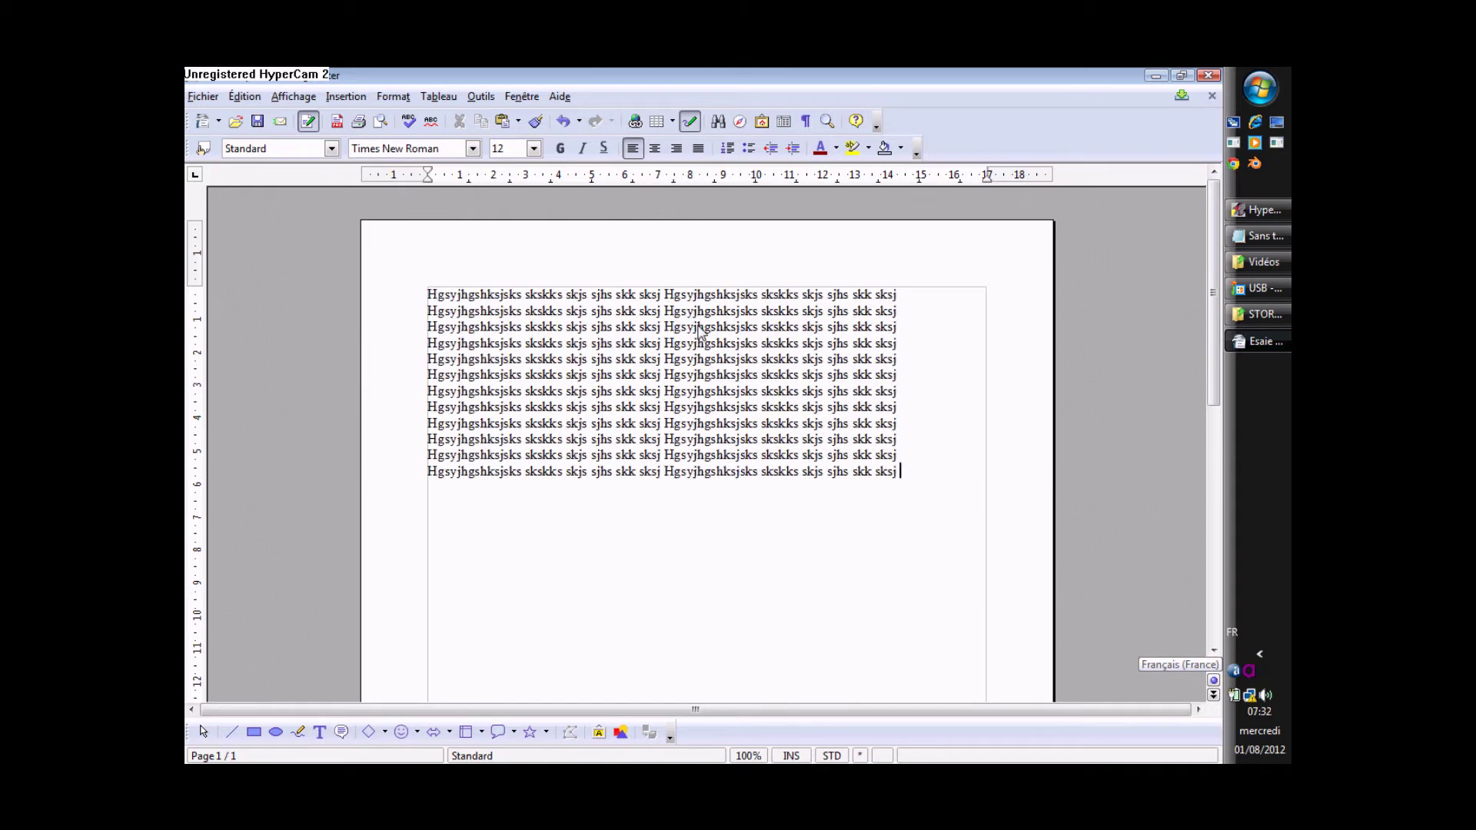
{"action": "key", "text": "ctrl+v"}
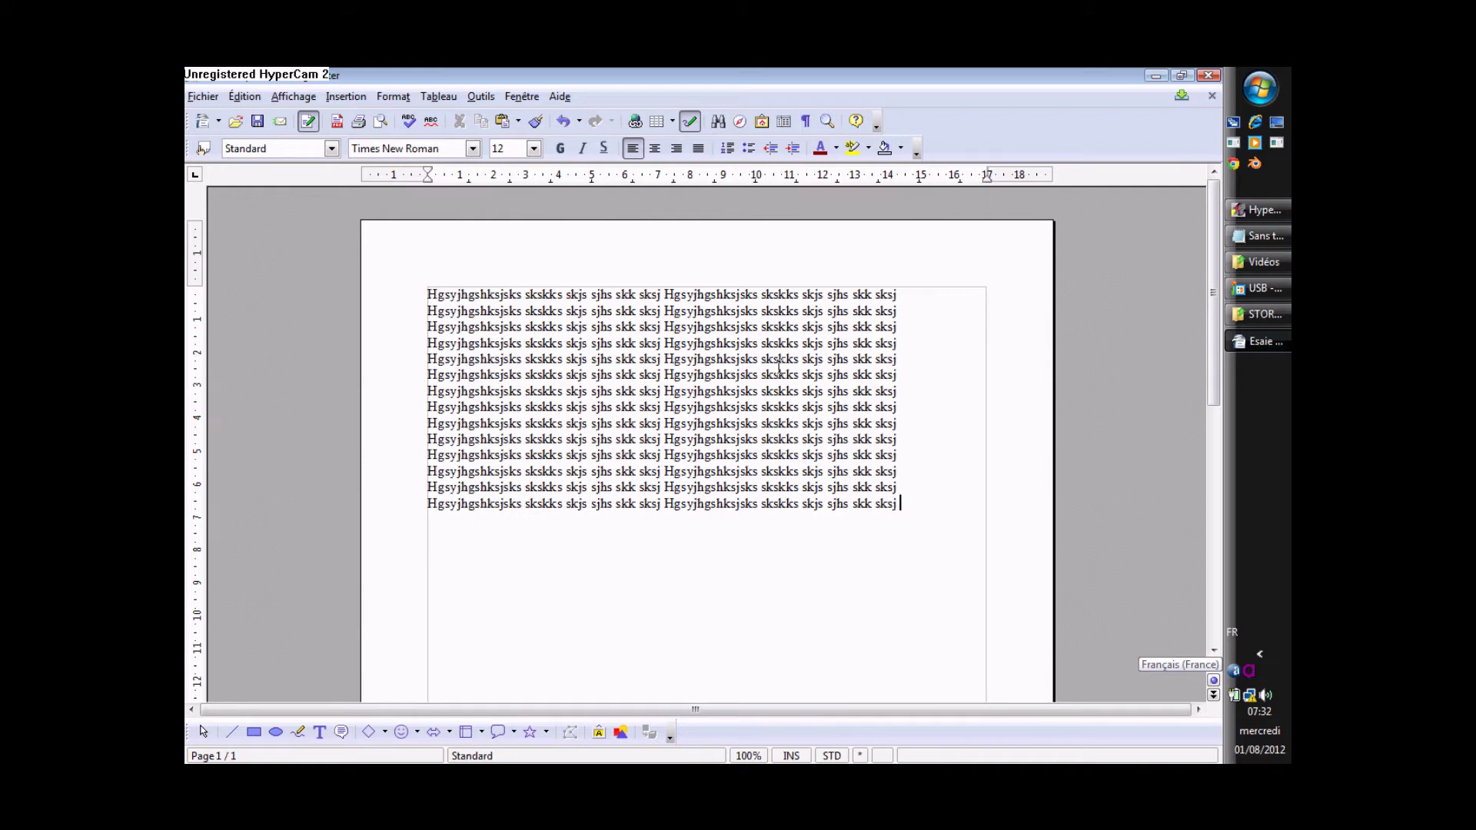
Step: Copy the whole 14-line block and paste it twice after the existing text
{"action": "left_click_drag", "start_coordinate": [930, 538], "coordinate": [398, 264]}
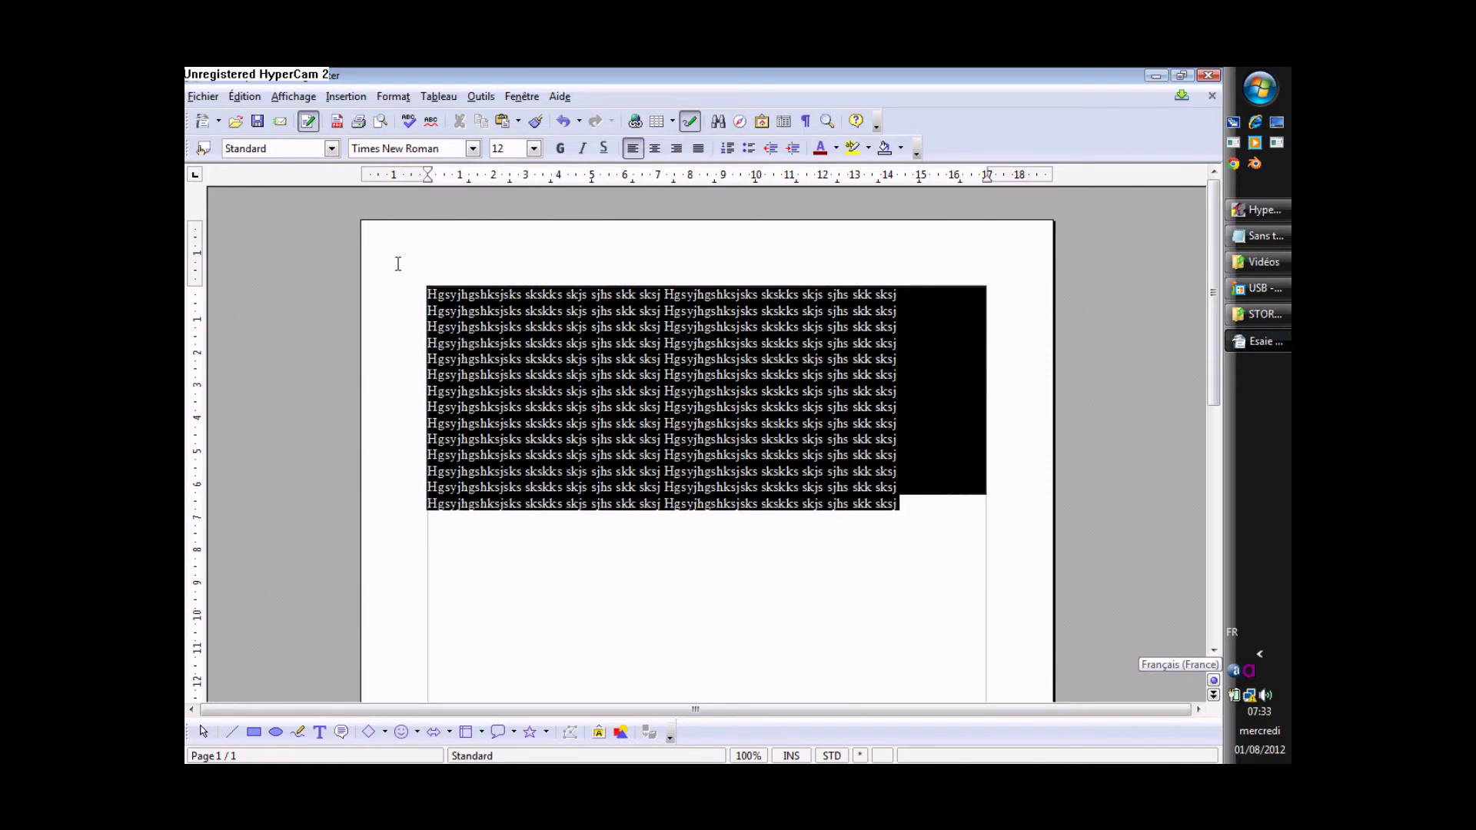
{"action": "left_click", "coordinate": [957, 520]}
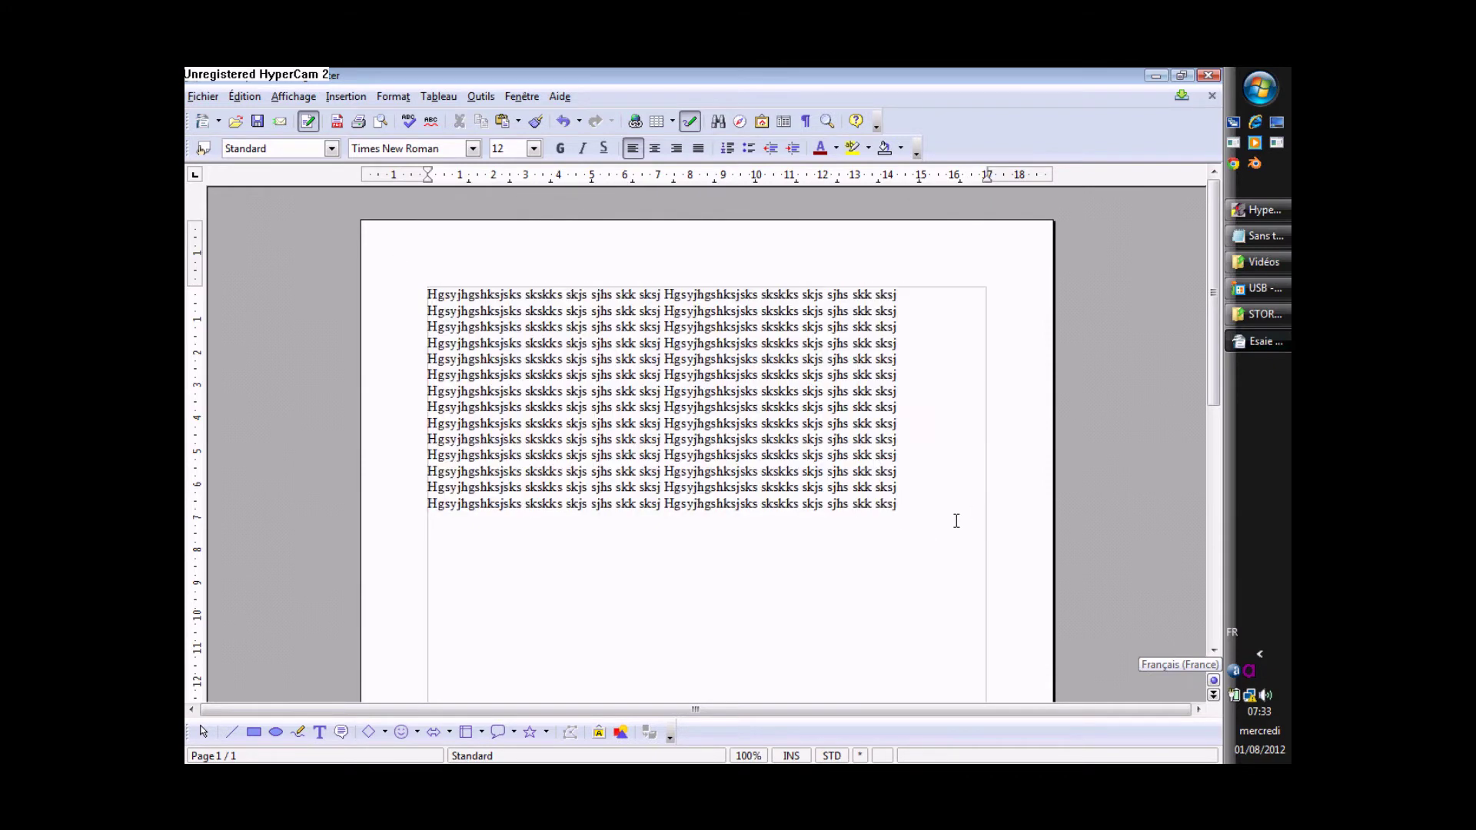
{"action": "key", "text": "ctrl+v"}
{"action": "key", "text": "ctrl+v"}
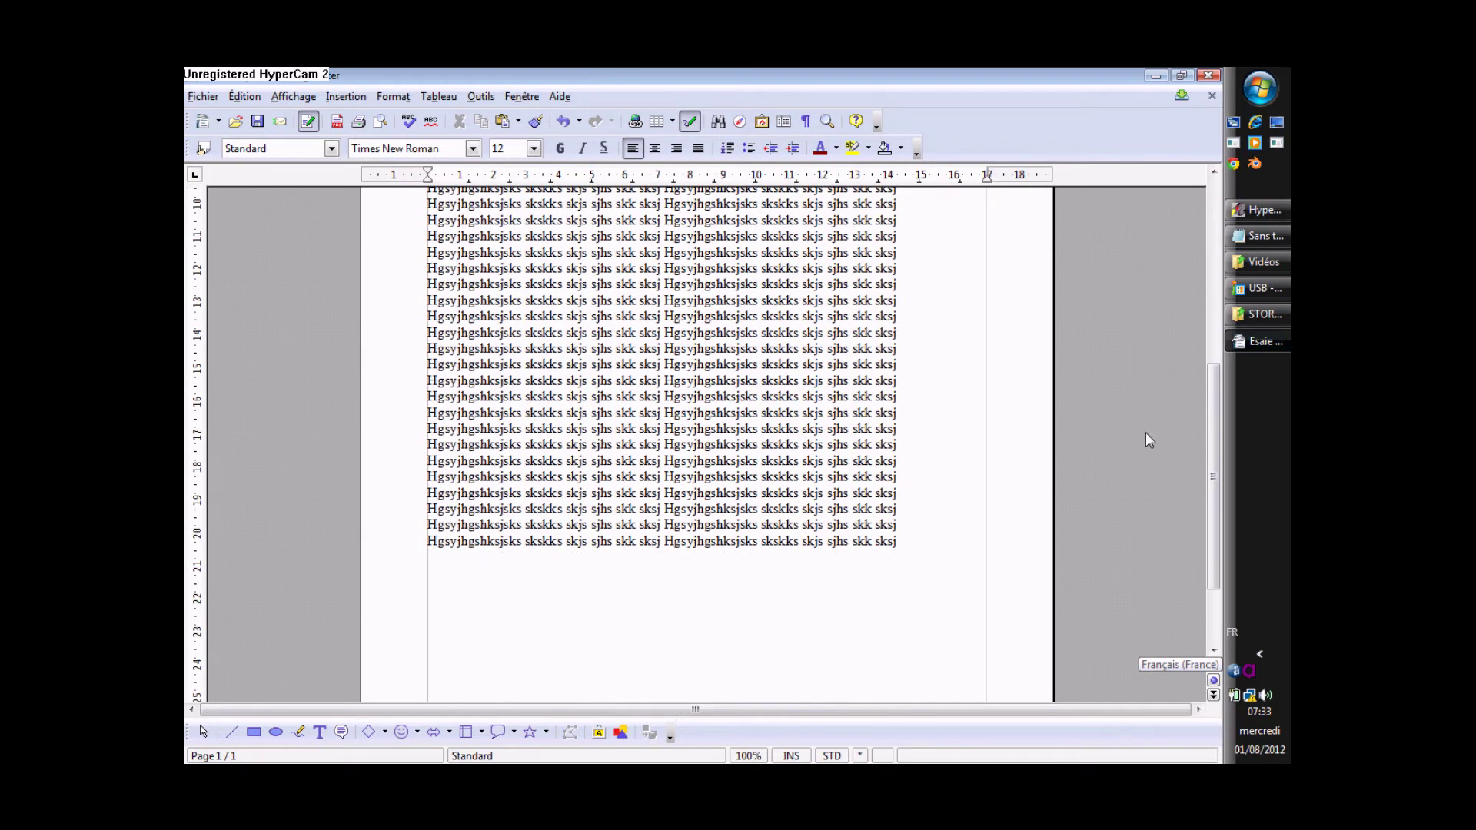
Step: Check the page layout in the print preview and return to the document
{"action": "left_click_drag", "start_coordinate": [1209, 459], "coordinate": [1175, 301]}
{"action": "left_click", "coordinate": [380, 121]}
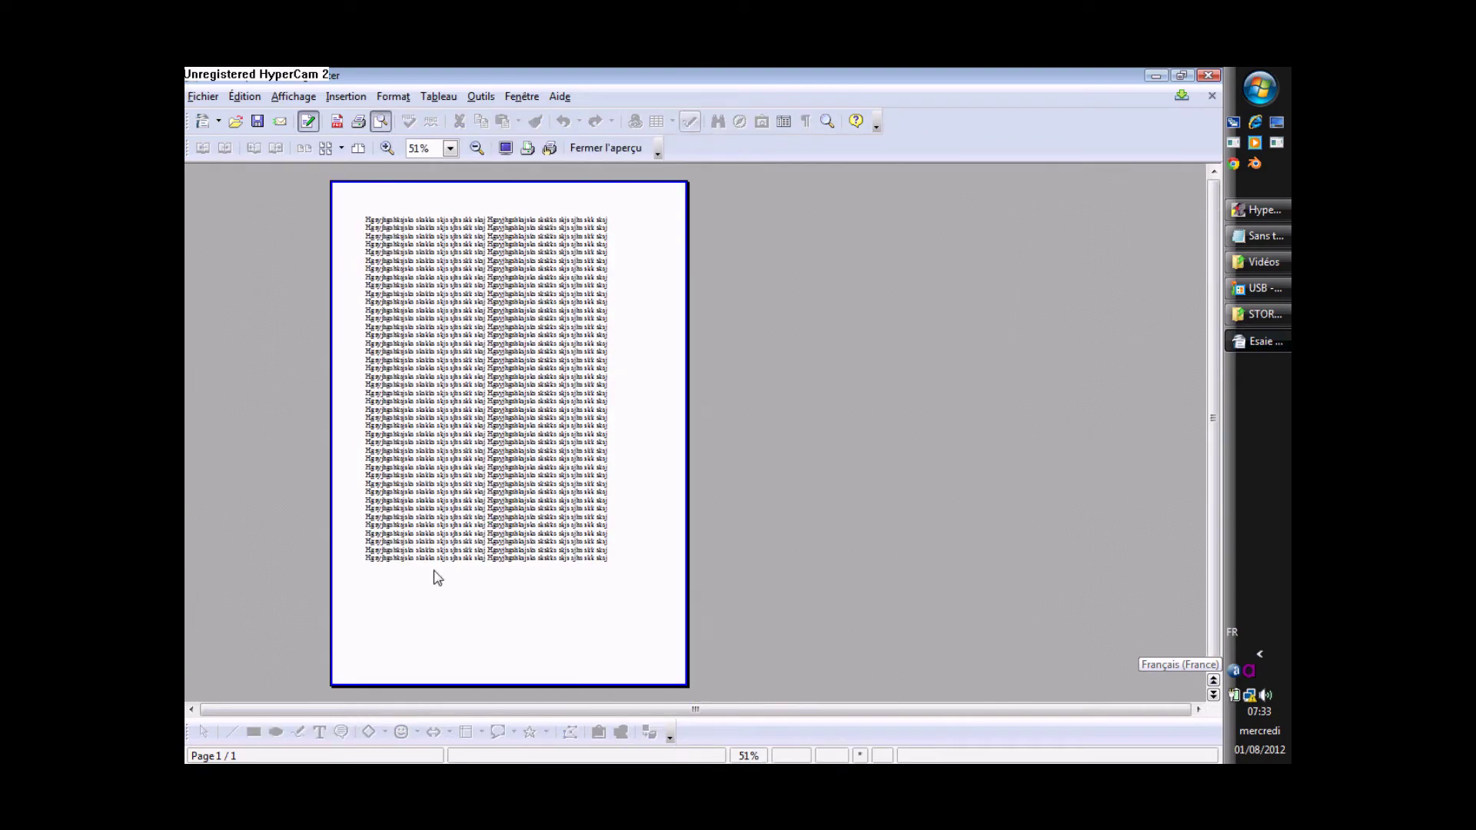
{"action": "left_click", "coordinate": [380, 121]}
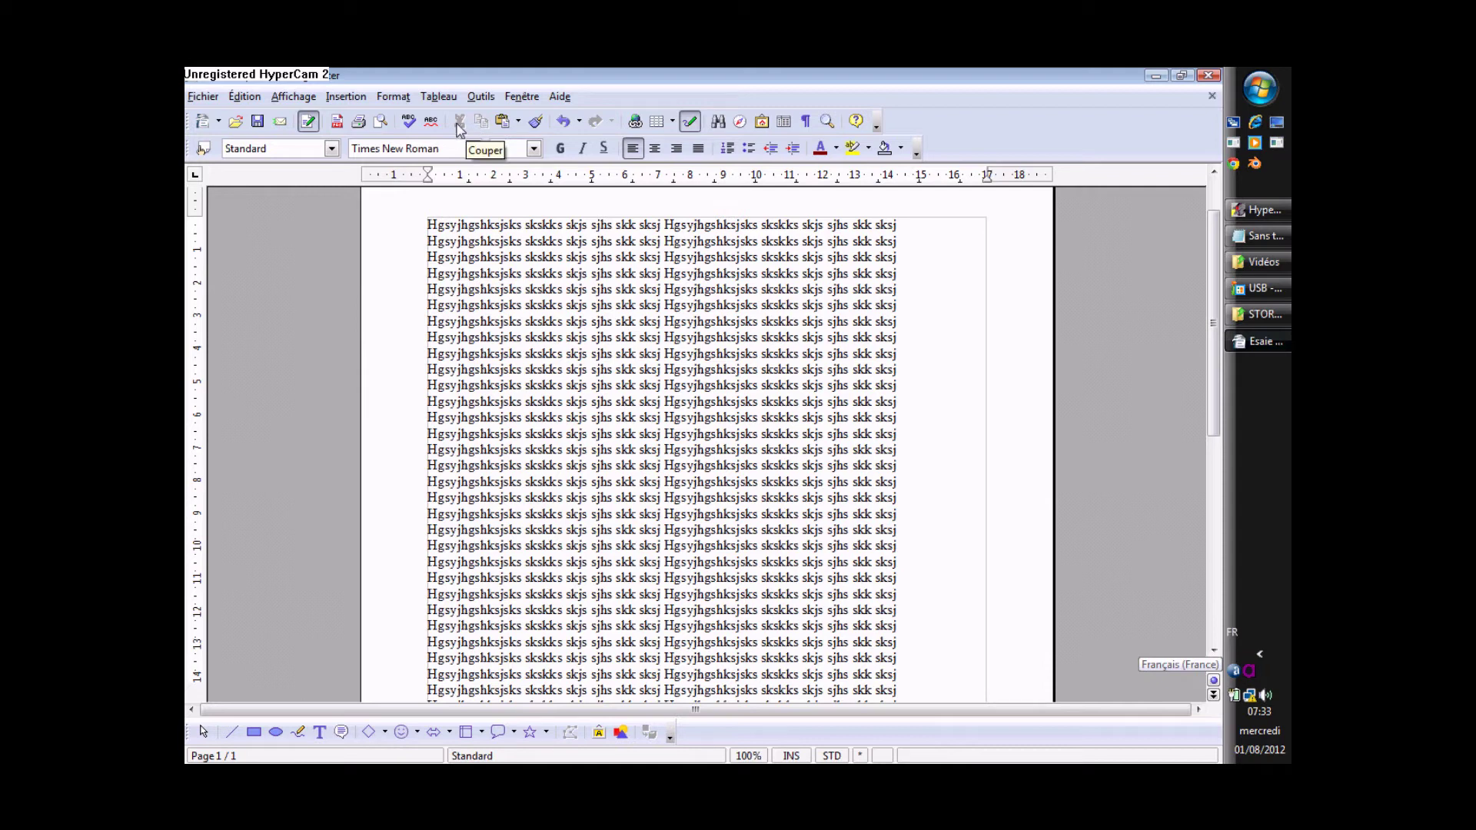
Step: Undo the last paste of the text block, redo it and deselect the restored text
{"action": "left_click", "coordinate": [503, 123]}
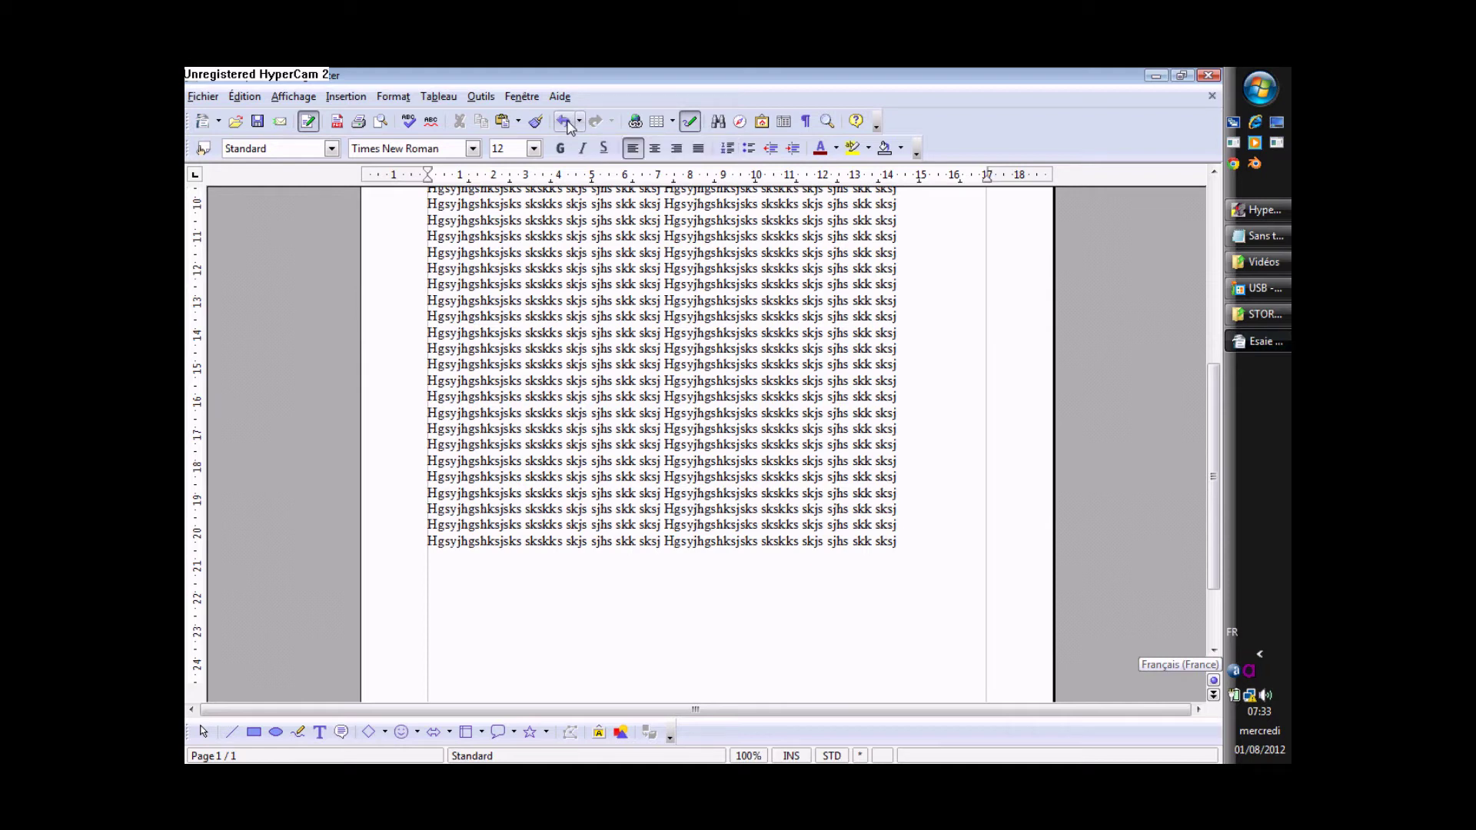
{"action": "left_click", "coordinate": [564, 122]}
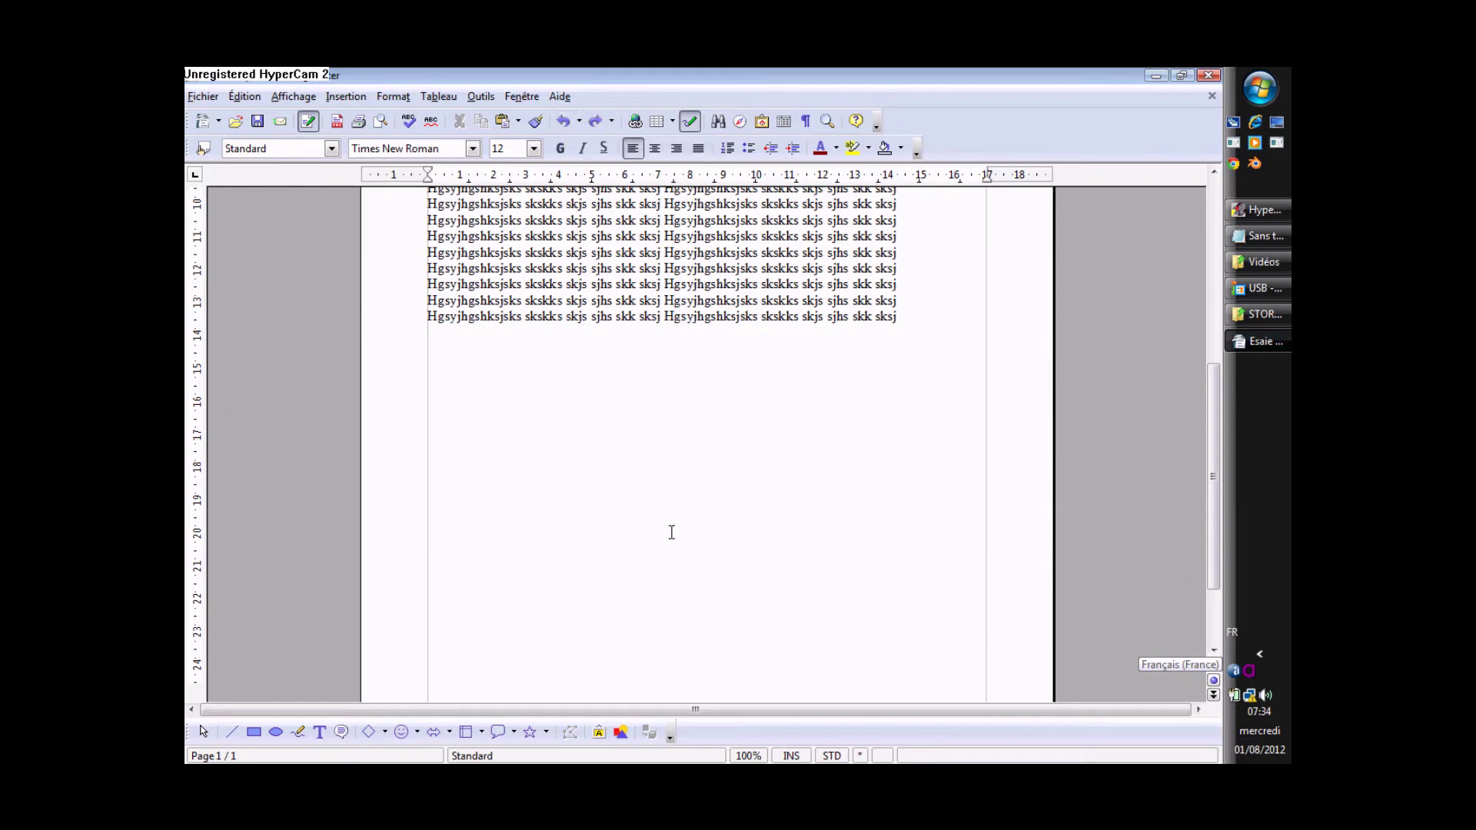
{"action": "left_click", "coordinate": [595, 122]}
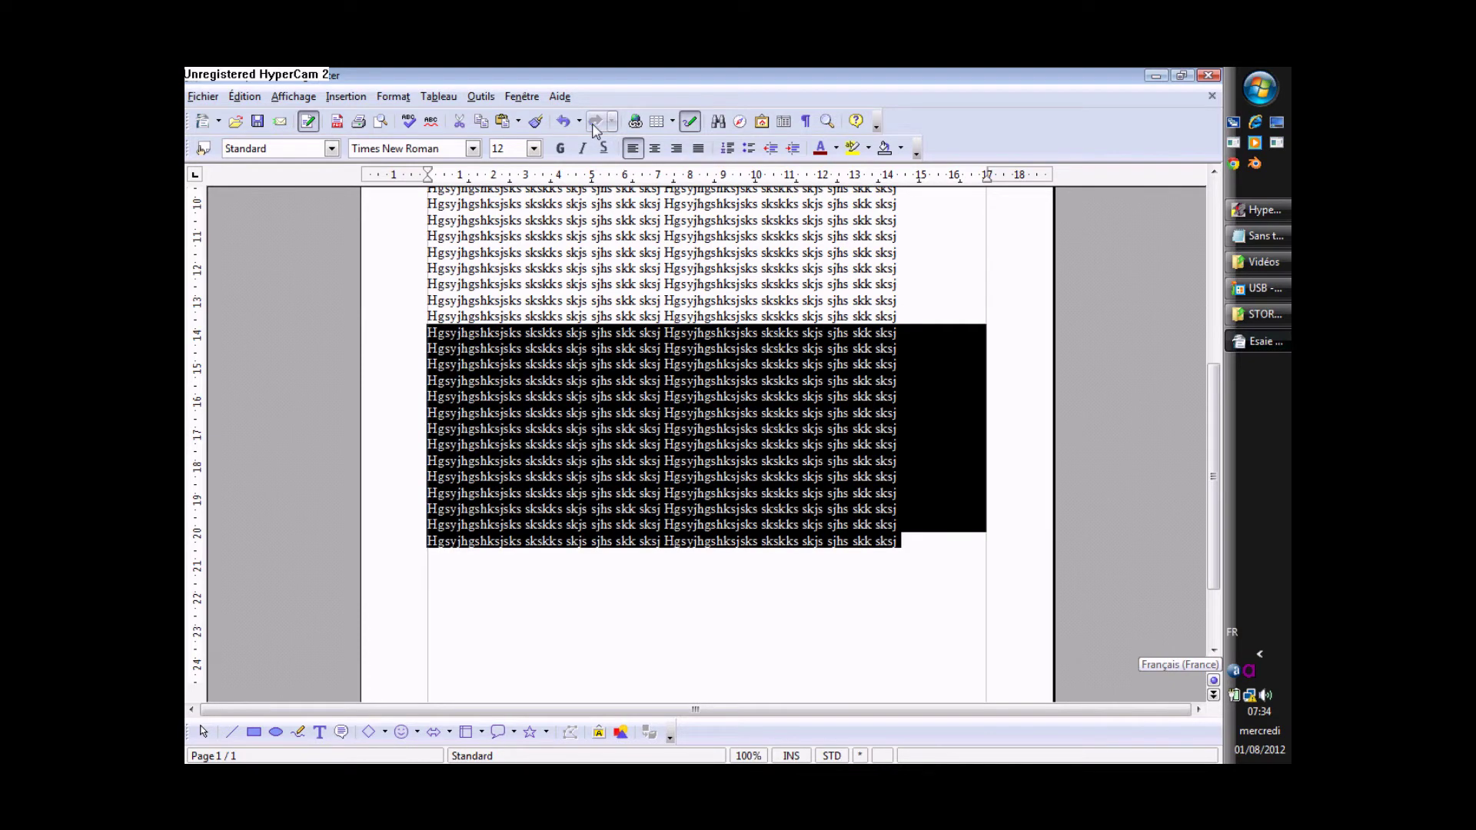
{"action": "left_click", "coordinate": [906, 538]}
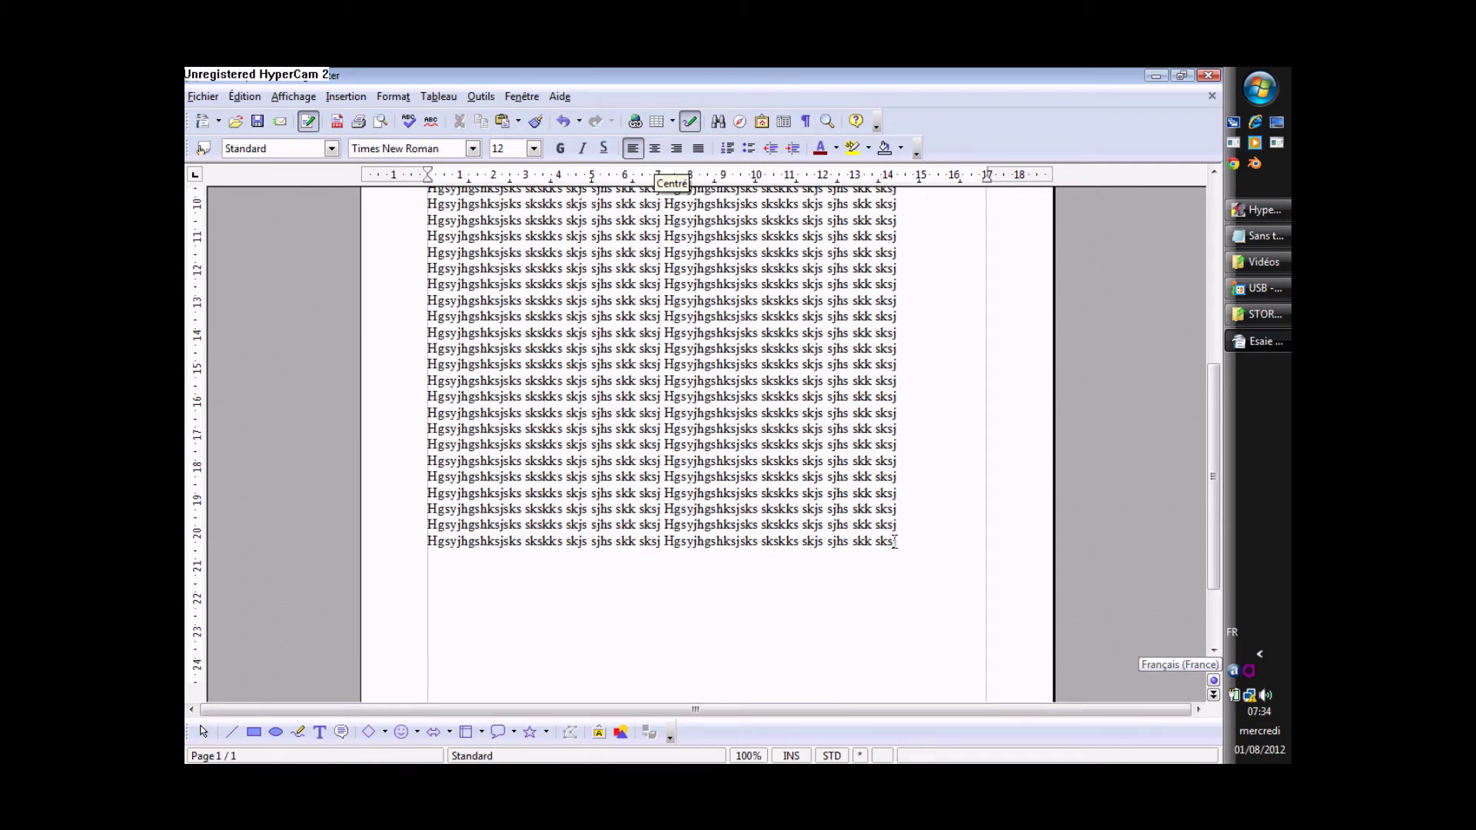
Step: Turn the words "sjhs skk sksj" at the end of the last line into a web hyperlink with target "http ://"
{"action": "left_click_drag", "start_coordinate": [895, 541], "coordinate": [825, 541]}
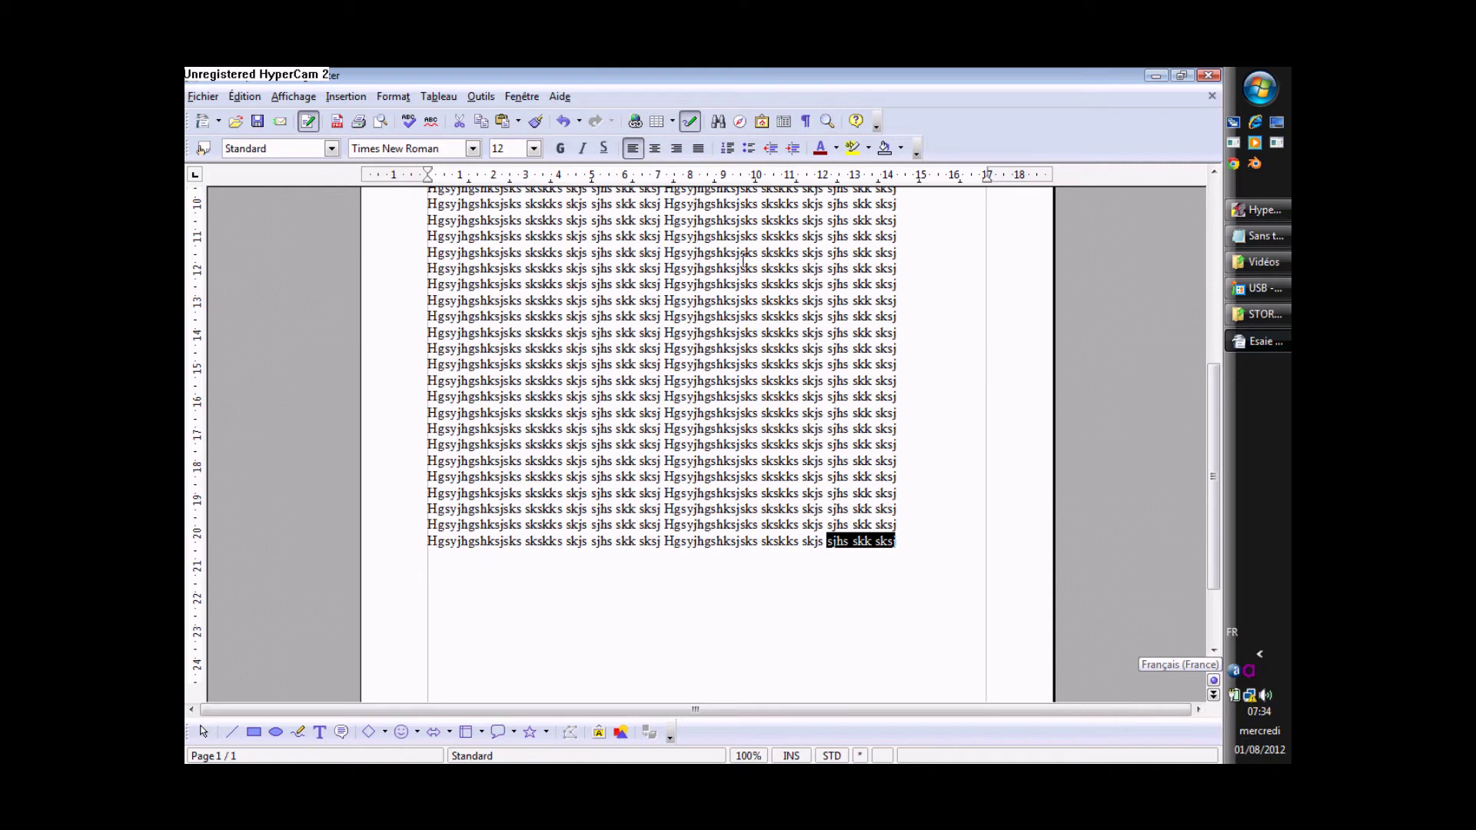
{"action": "left_click", "coordinate": [635, 122]}
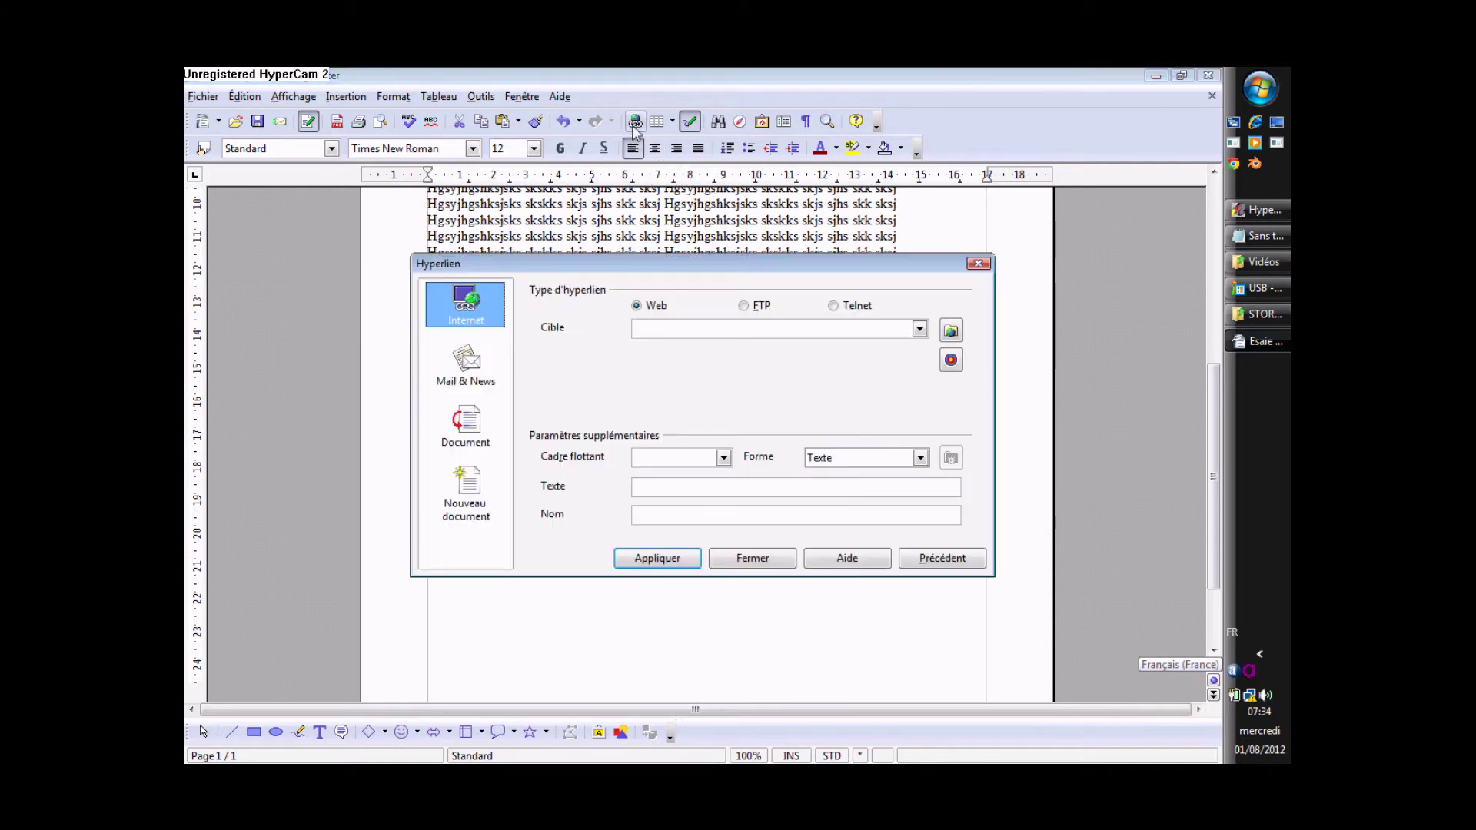
{"action": "type", "text": "h"}
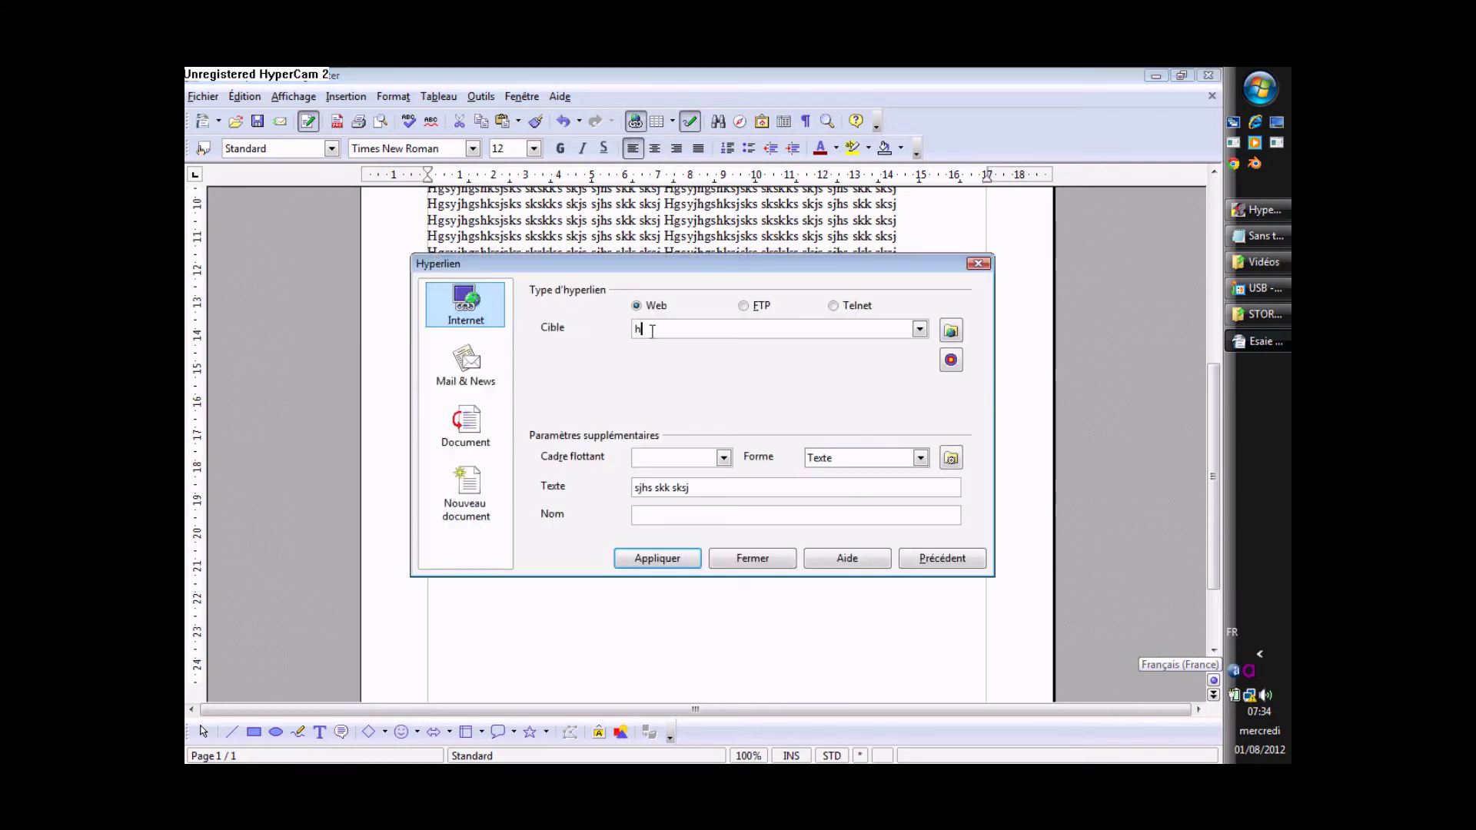
{"action": "type", "text": "ttp://"}
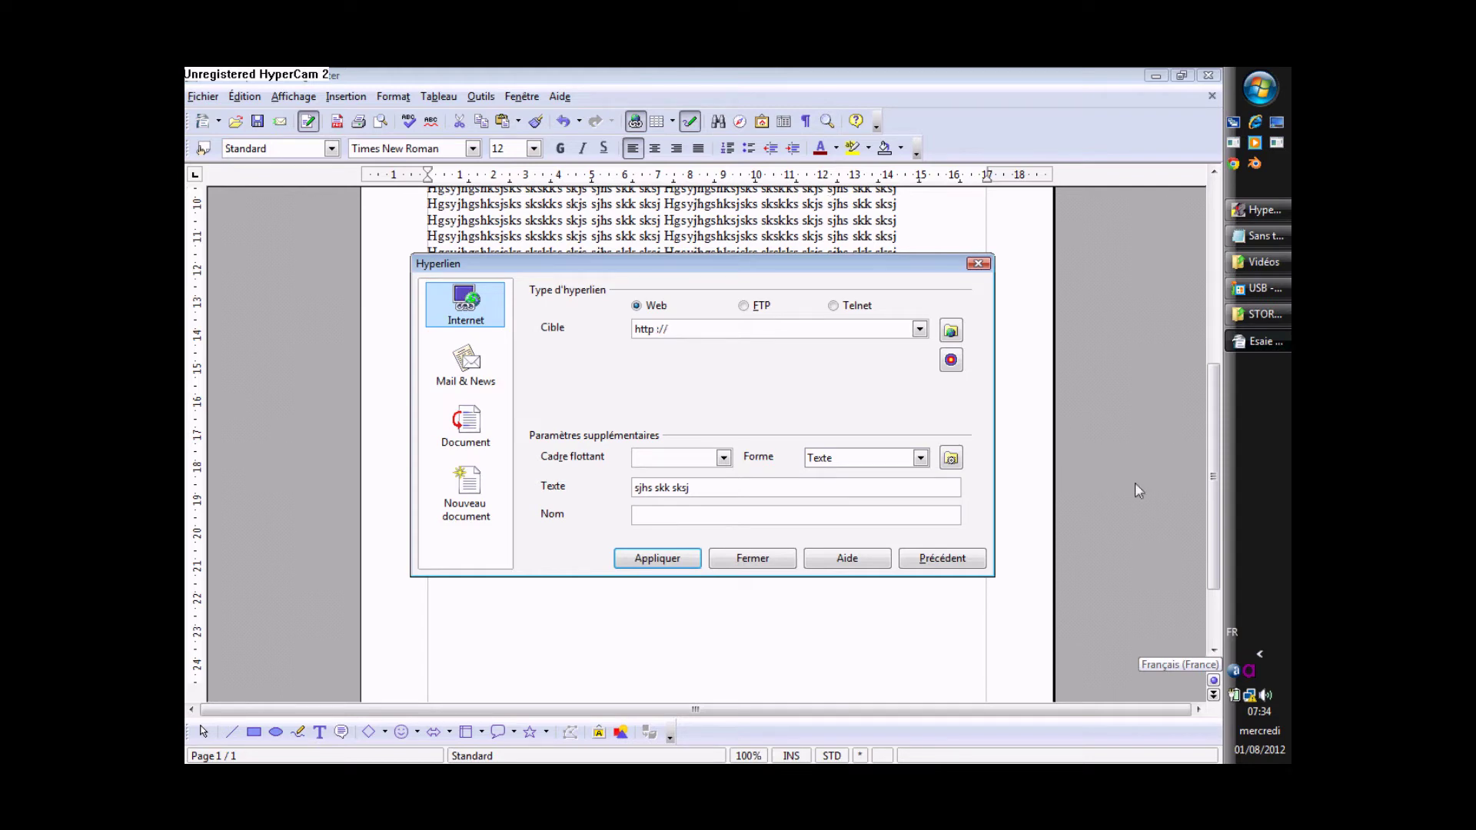
{"action": "left_click", "coordinate": [660, 559]}
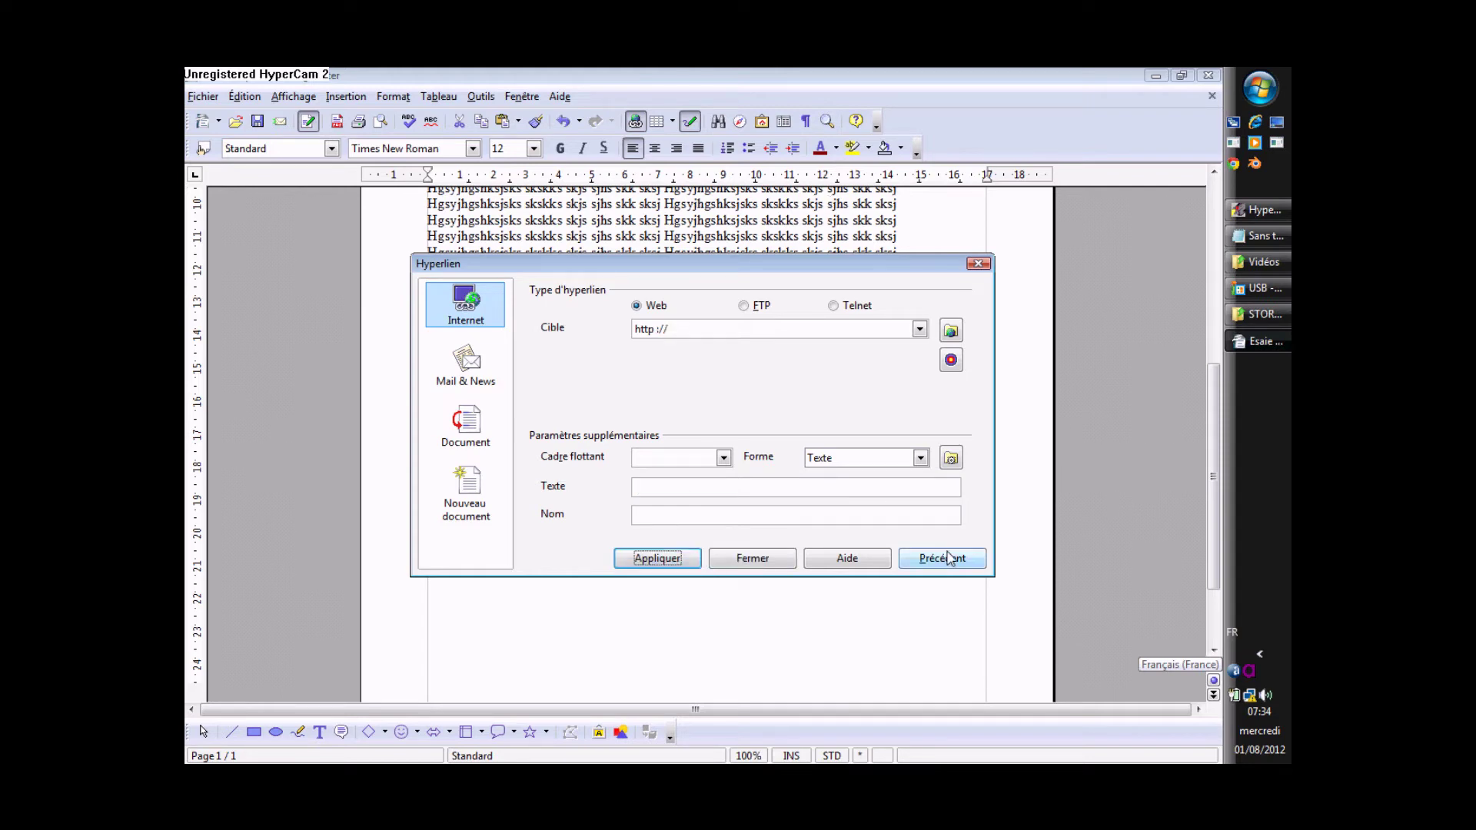
{"action": "left_click", "coordinate": [782, 565]}
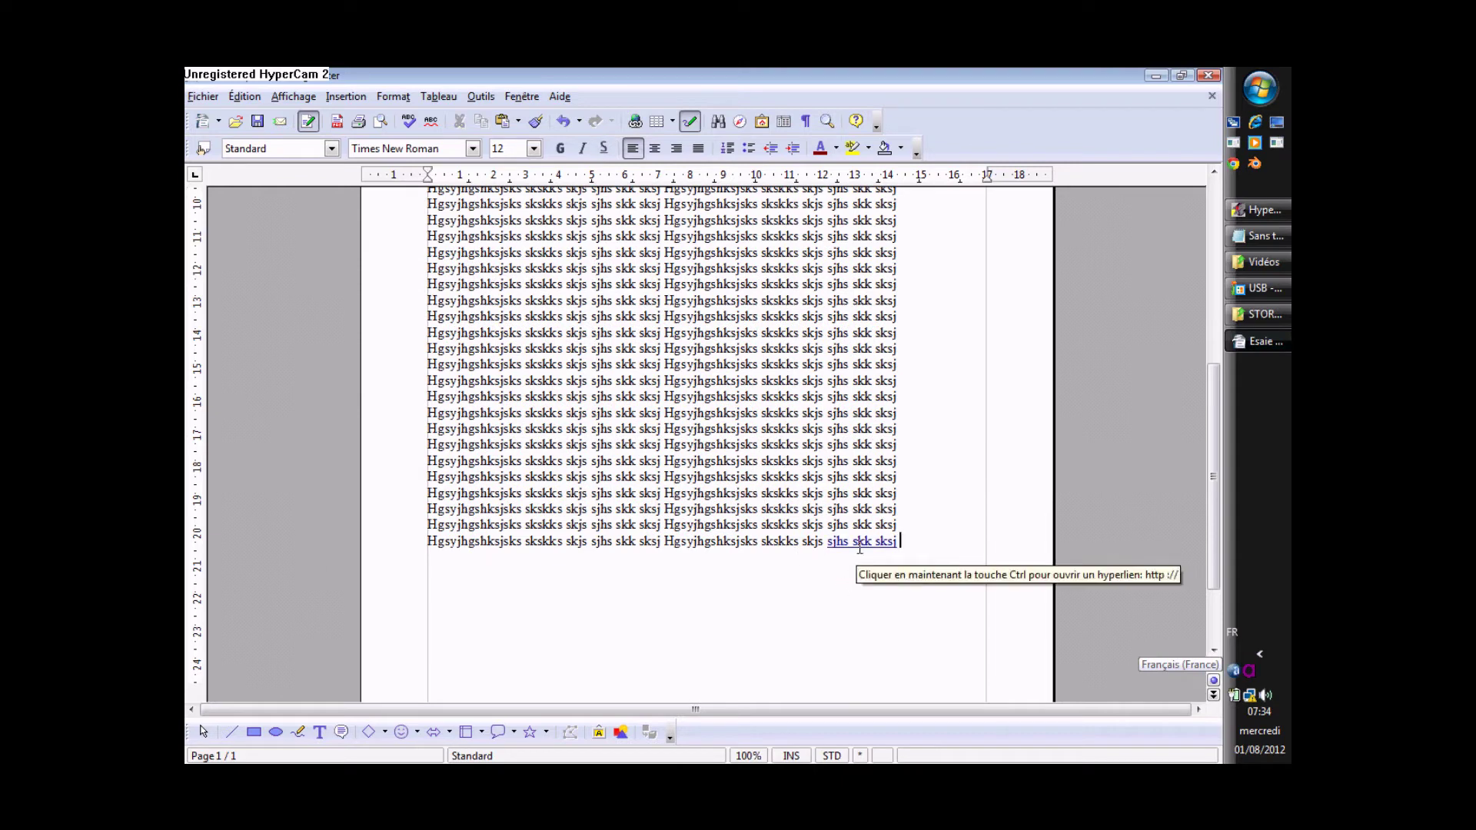
Step: Insert a table of 8 columns and 4 rows below the last line of text
{"action": "mouse_move", "coordinate": [1211, 487]}
{"action": "left_mouse_down"}
{"action": "mouse_move", "coordinate": [1212, 382]}
{"action": "mouse_move", "coordinate": [1220, 540]}
{"action": "mouse_move", "coordinate": [1191, 305]}
{"action": "left_mouse_up"}
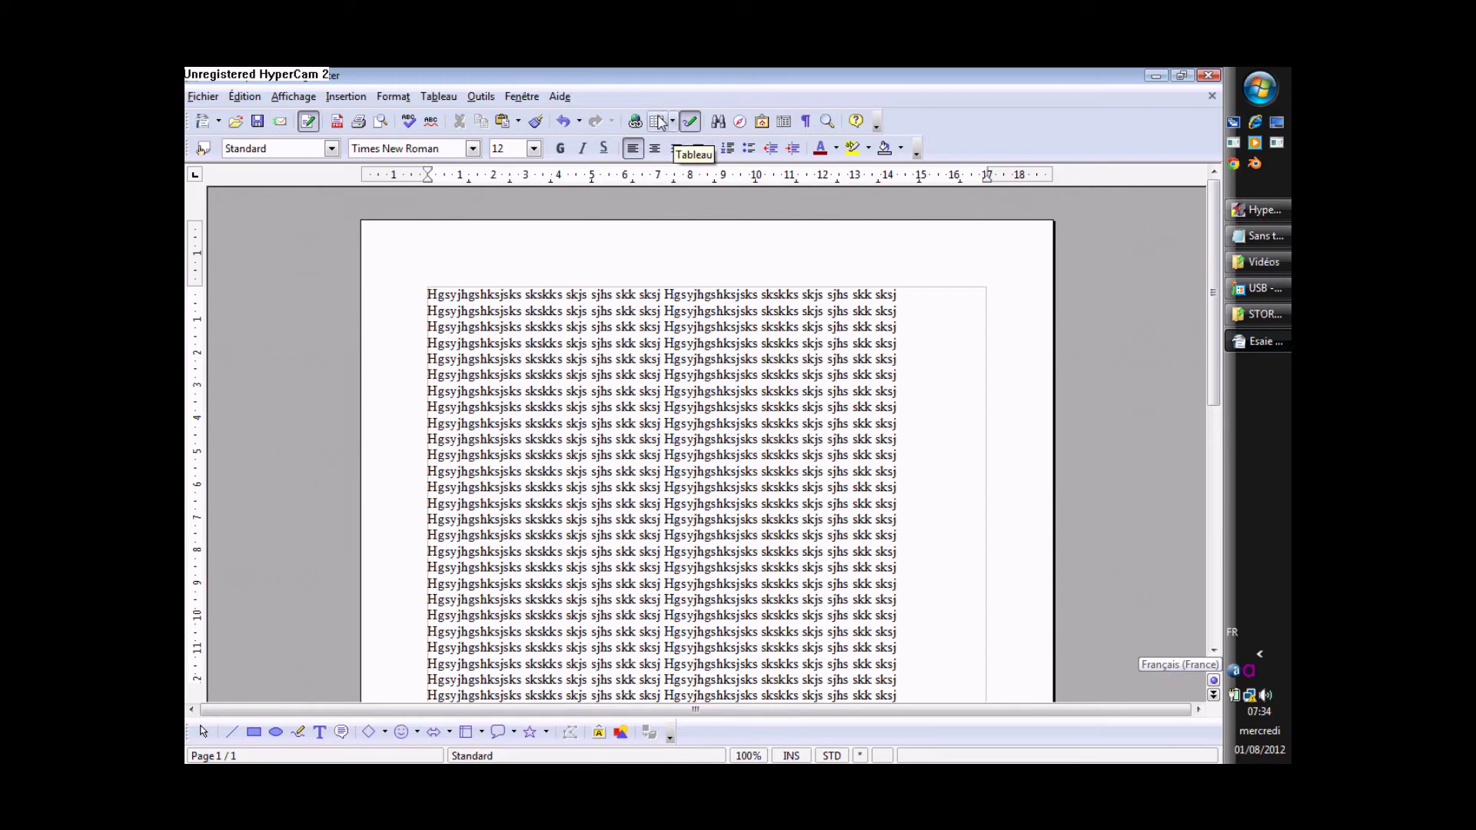
{"action": "left_click_drag", "start_coordinate": [1218, 253], "coordinate": [1176, 504]}
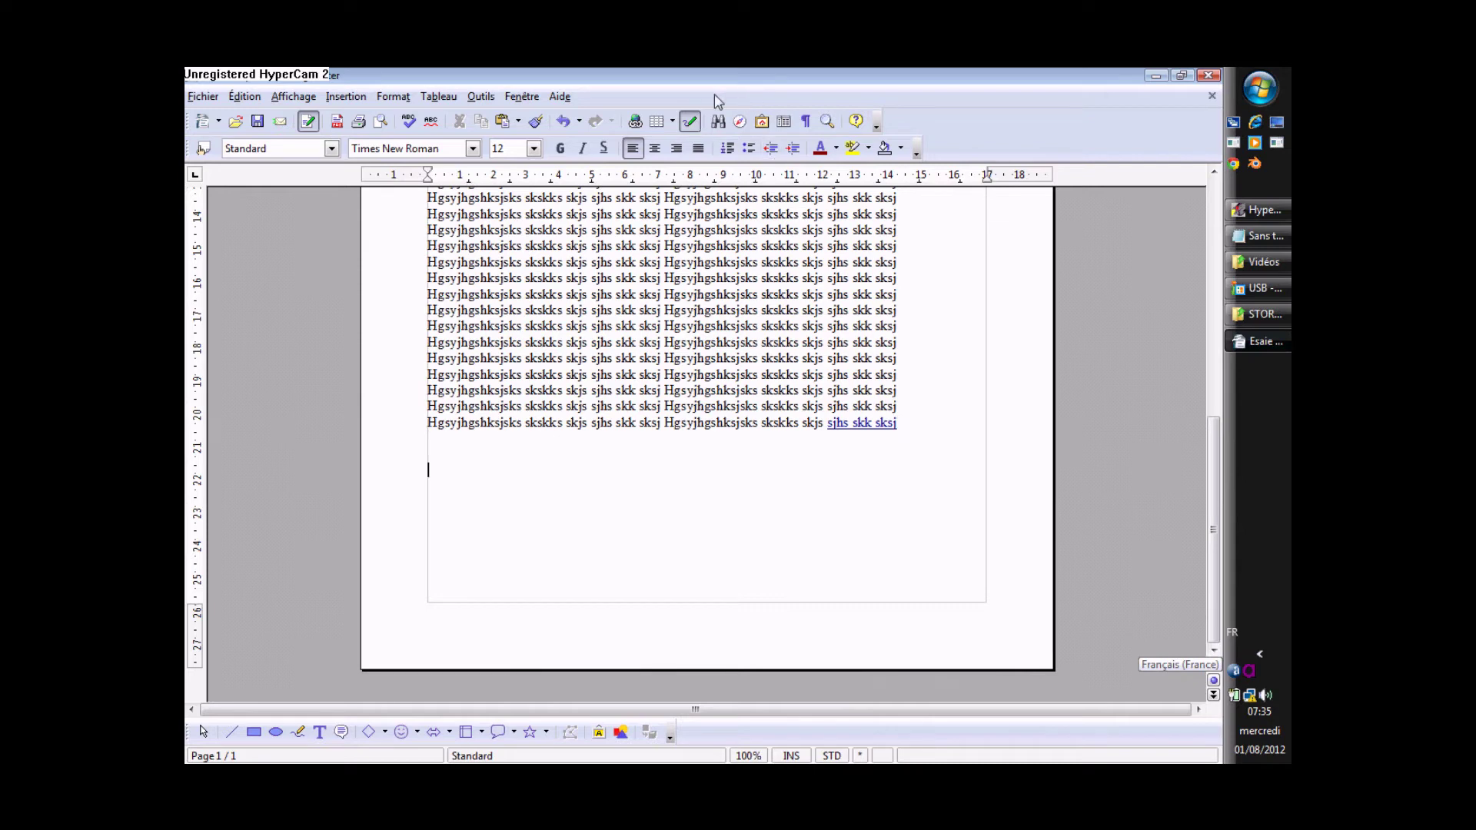
{"action": "left_click", "coordinate": [660, 125]}
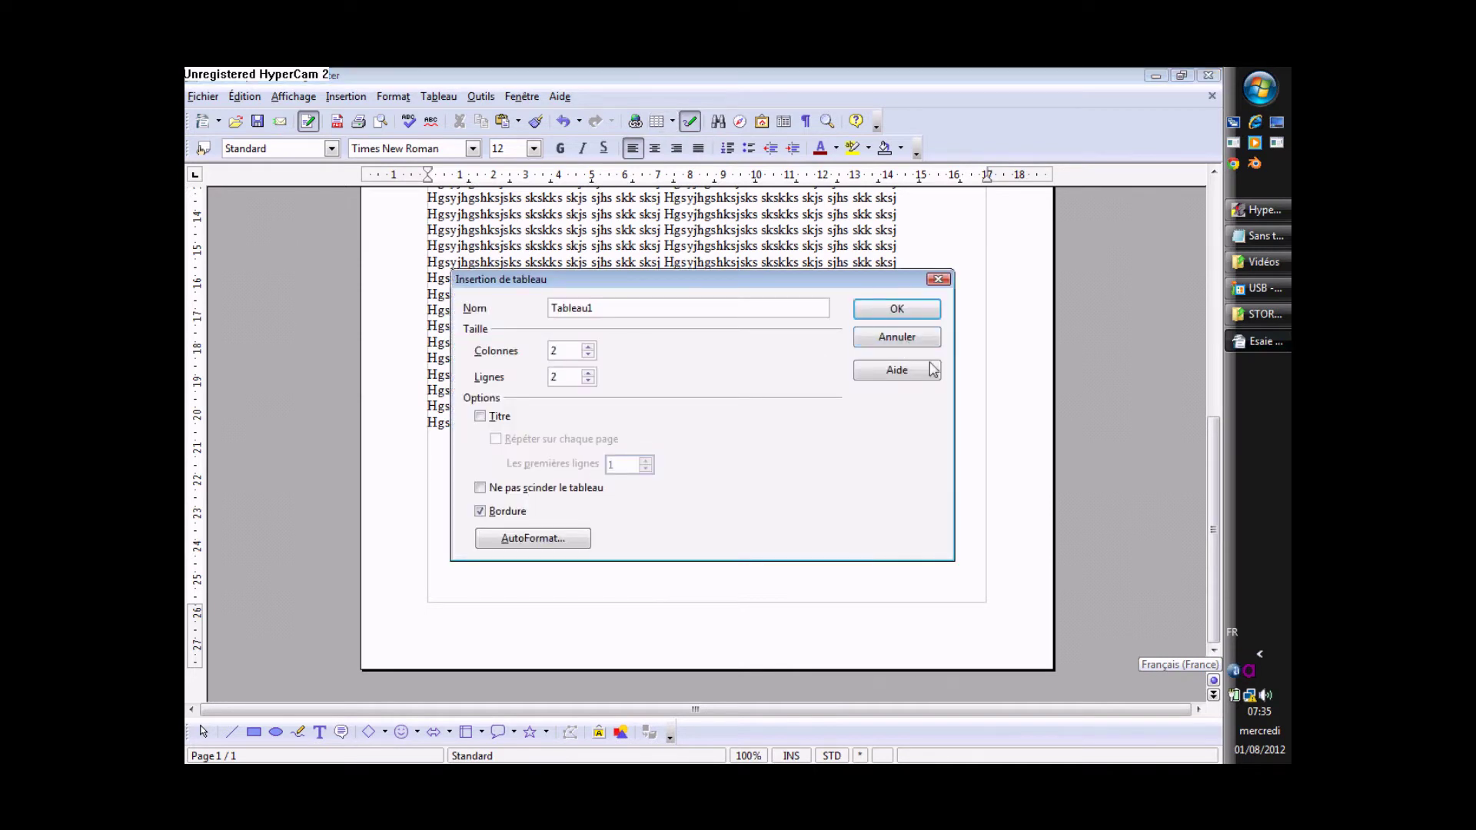
{"action": "left_click", "coordinate": [904, 337]}
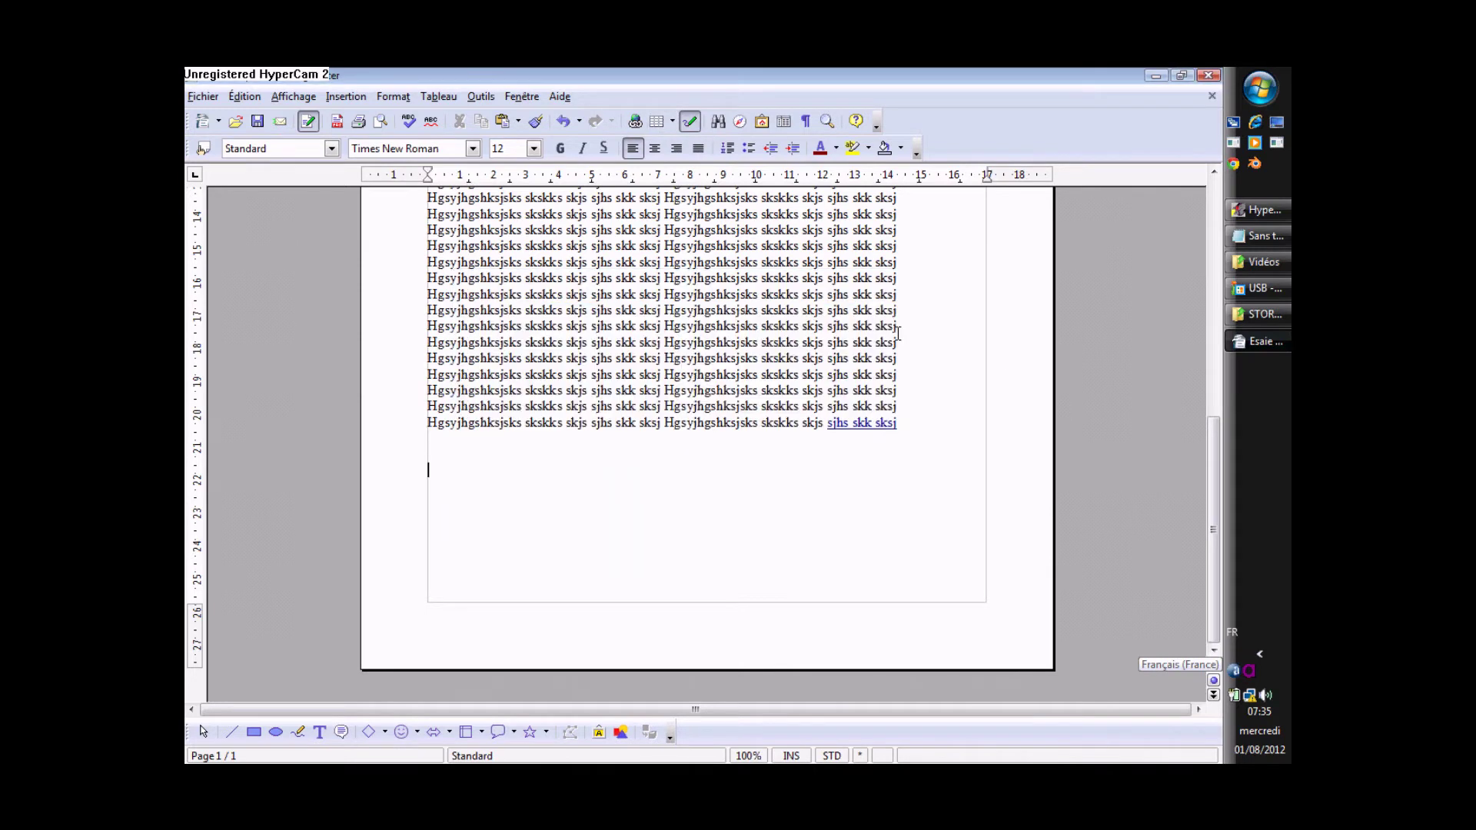
{"action": "left_click", "coordinate": [674, 122]}
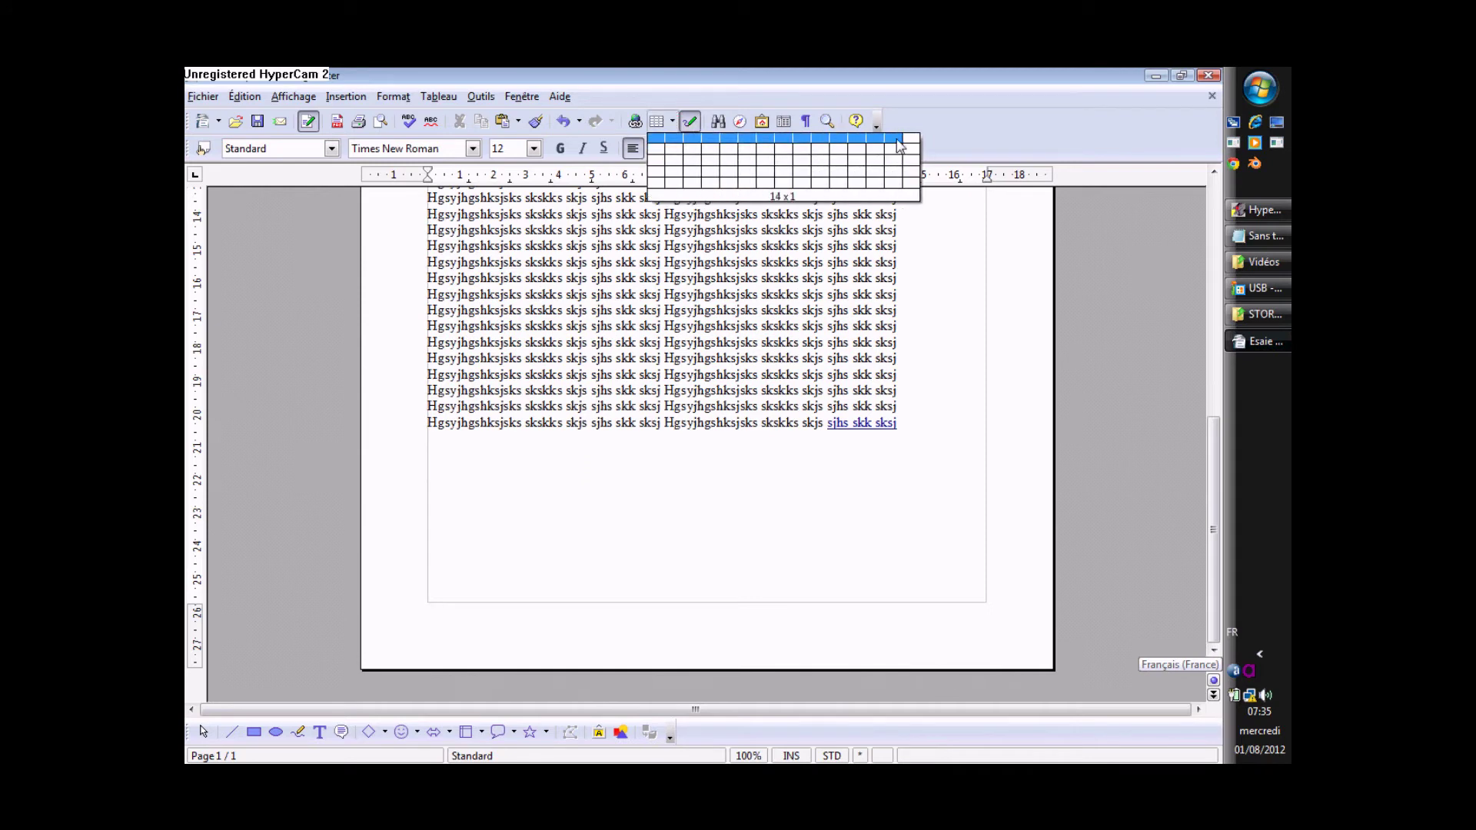
{"action": "left_click", "coordinate": [781, 179]}
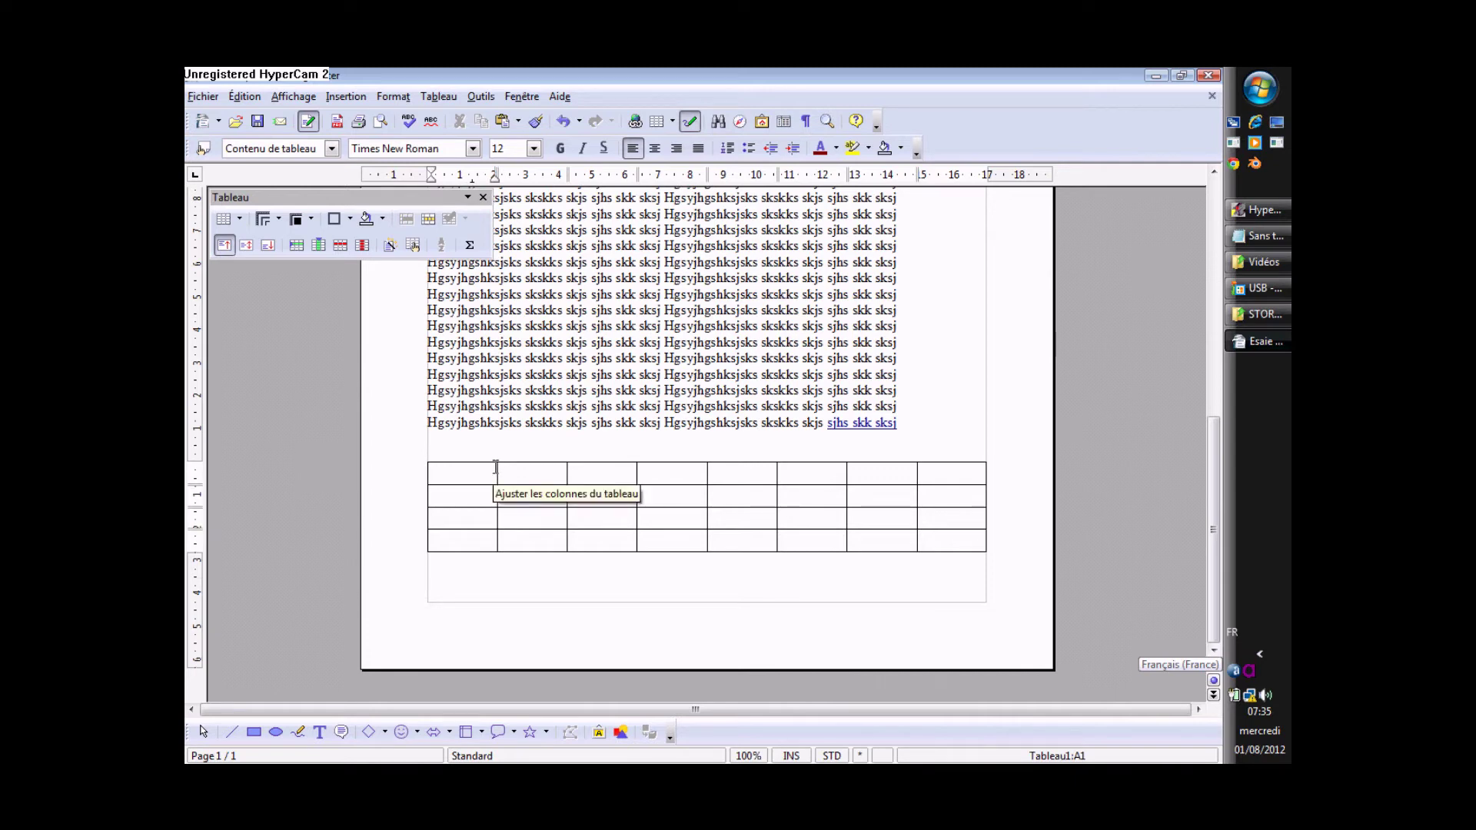
{"action": "right_click", "coordinate": [496, 467]}
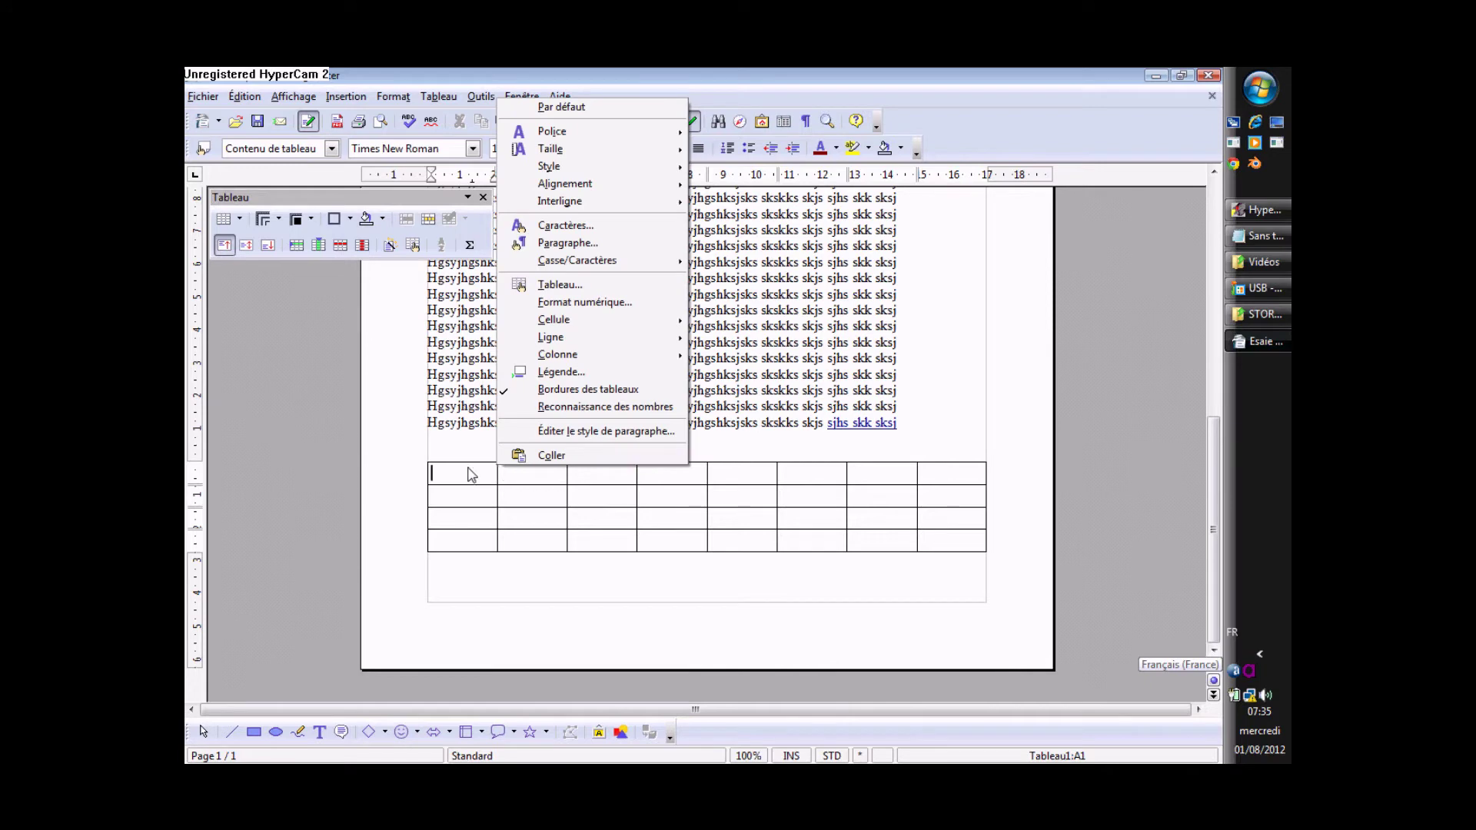
{"action": "left_click", "coordinate": [357, 201]}
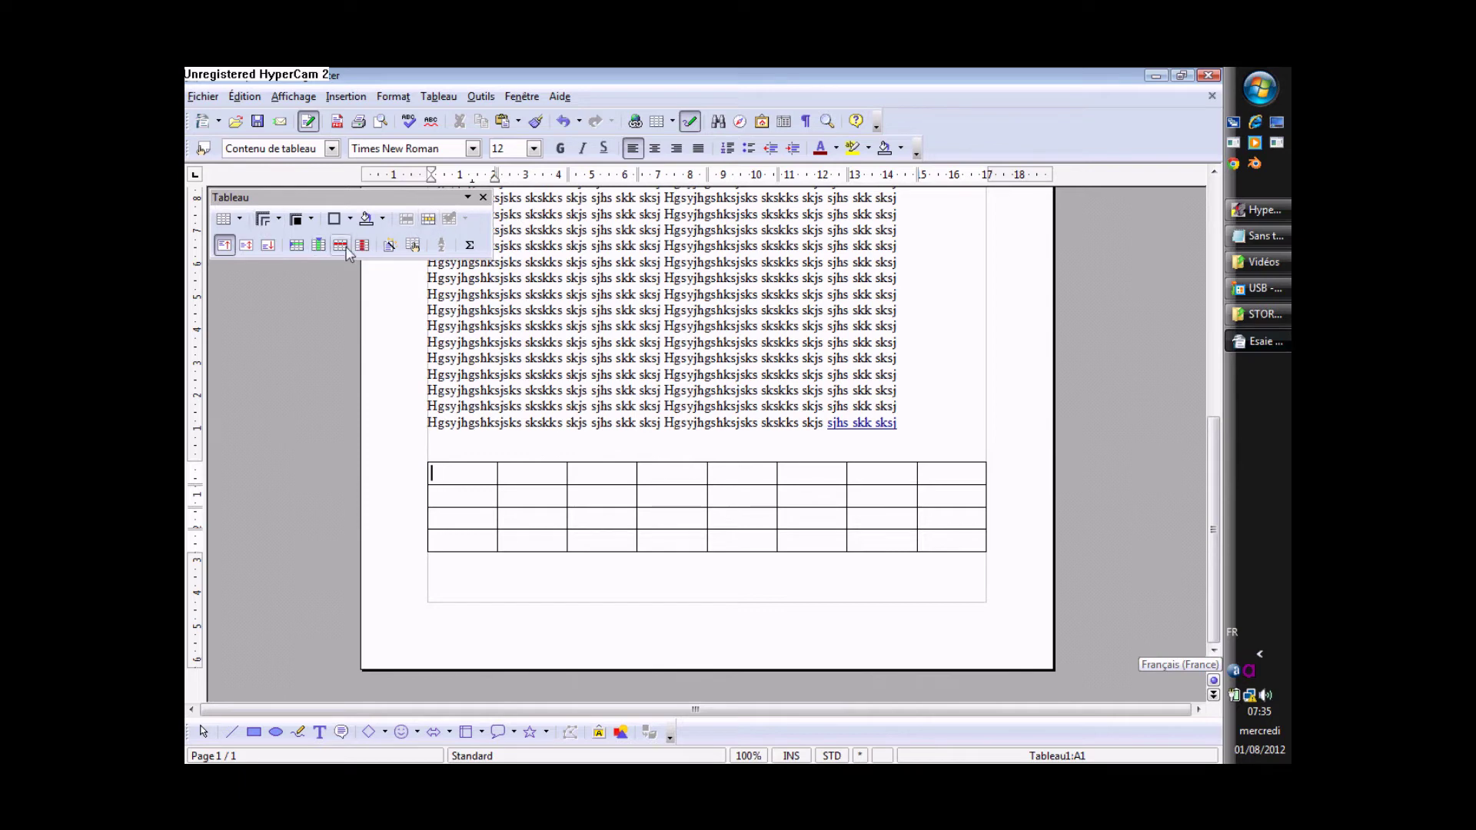
{"action": "right_click", "coordinate": [423, 460]}
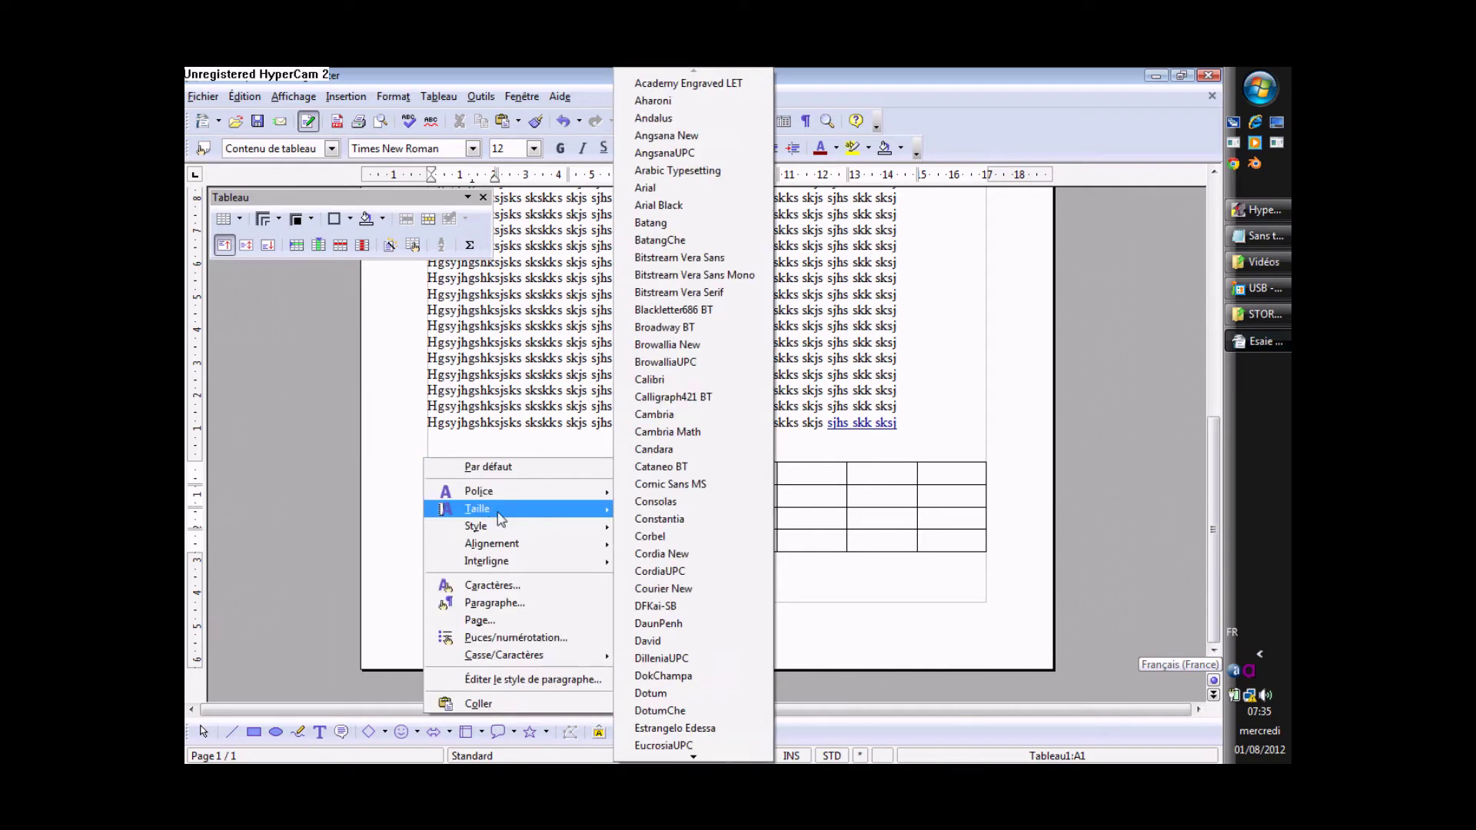
{"action": "mouse_move", "coordinate": [516, 532]}
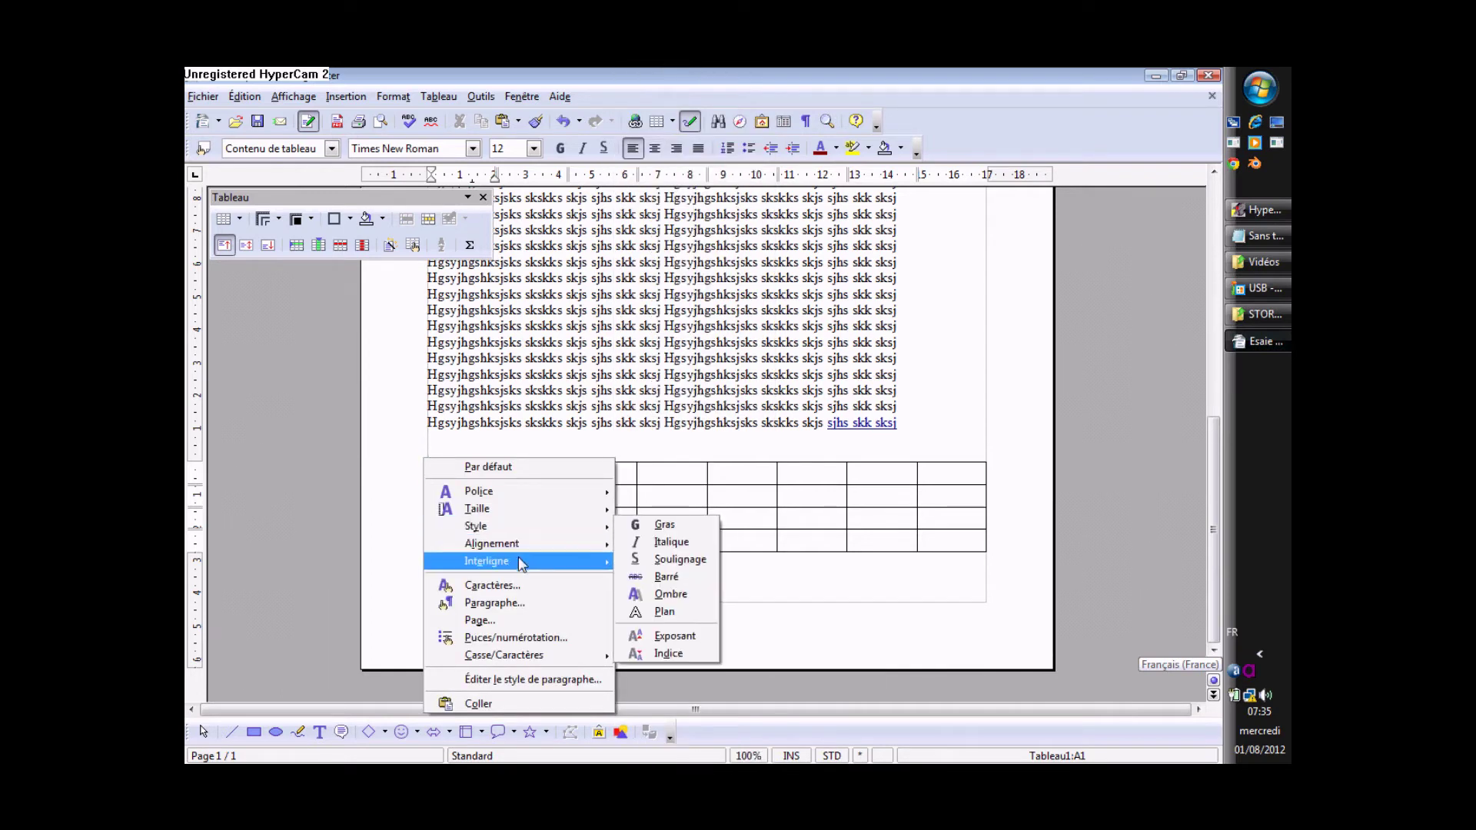
{"action": "left_click", "coordinate": [659, 477]}
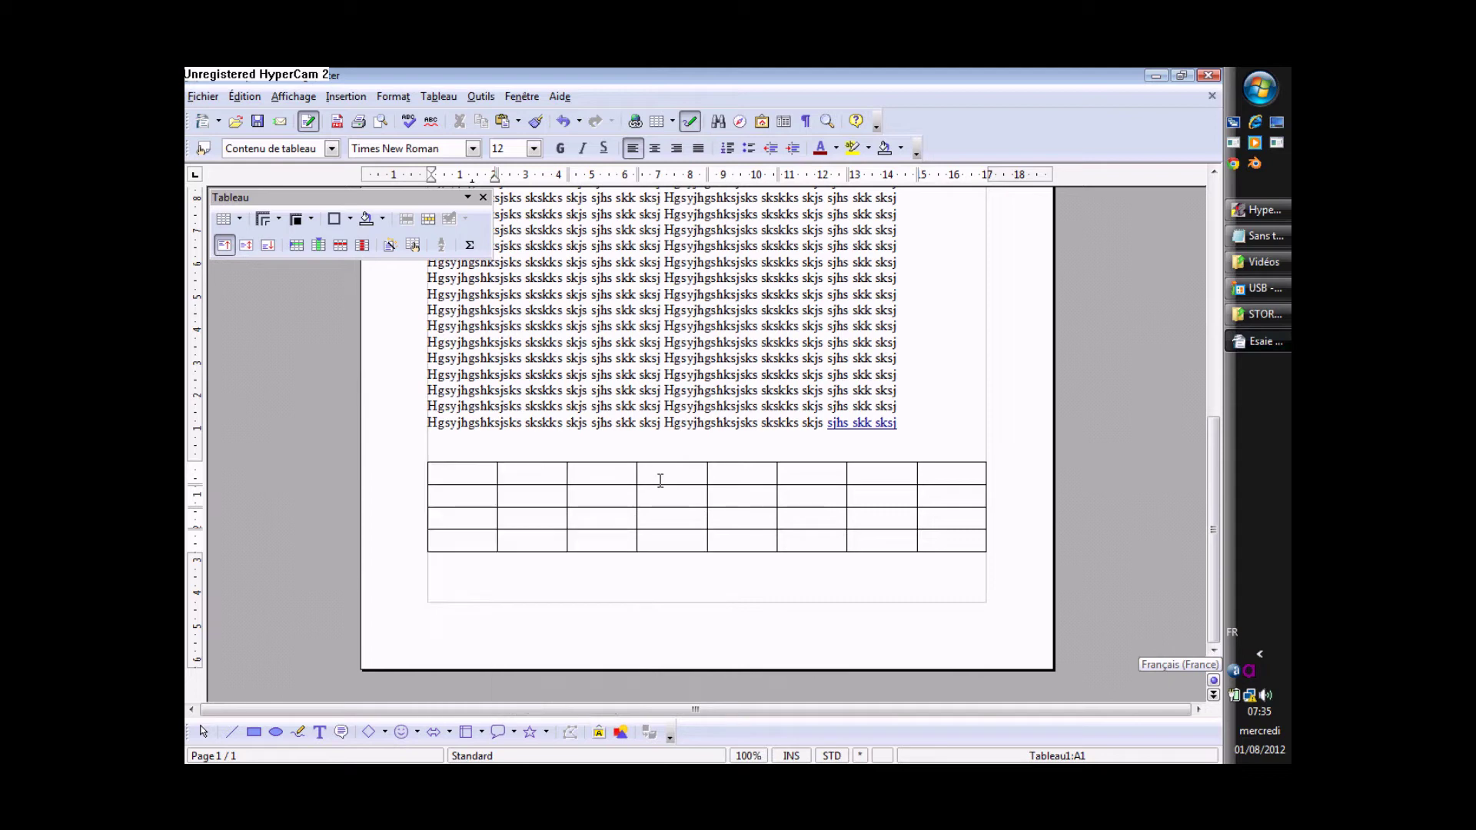
{"action": "left_click", "coordinate": [437, 459]}
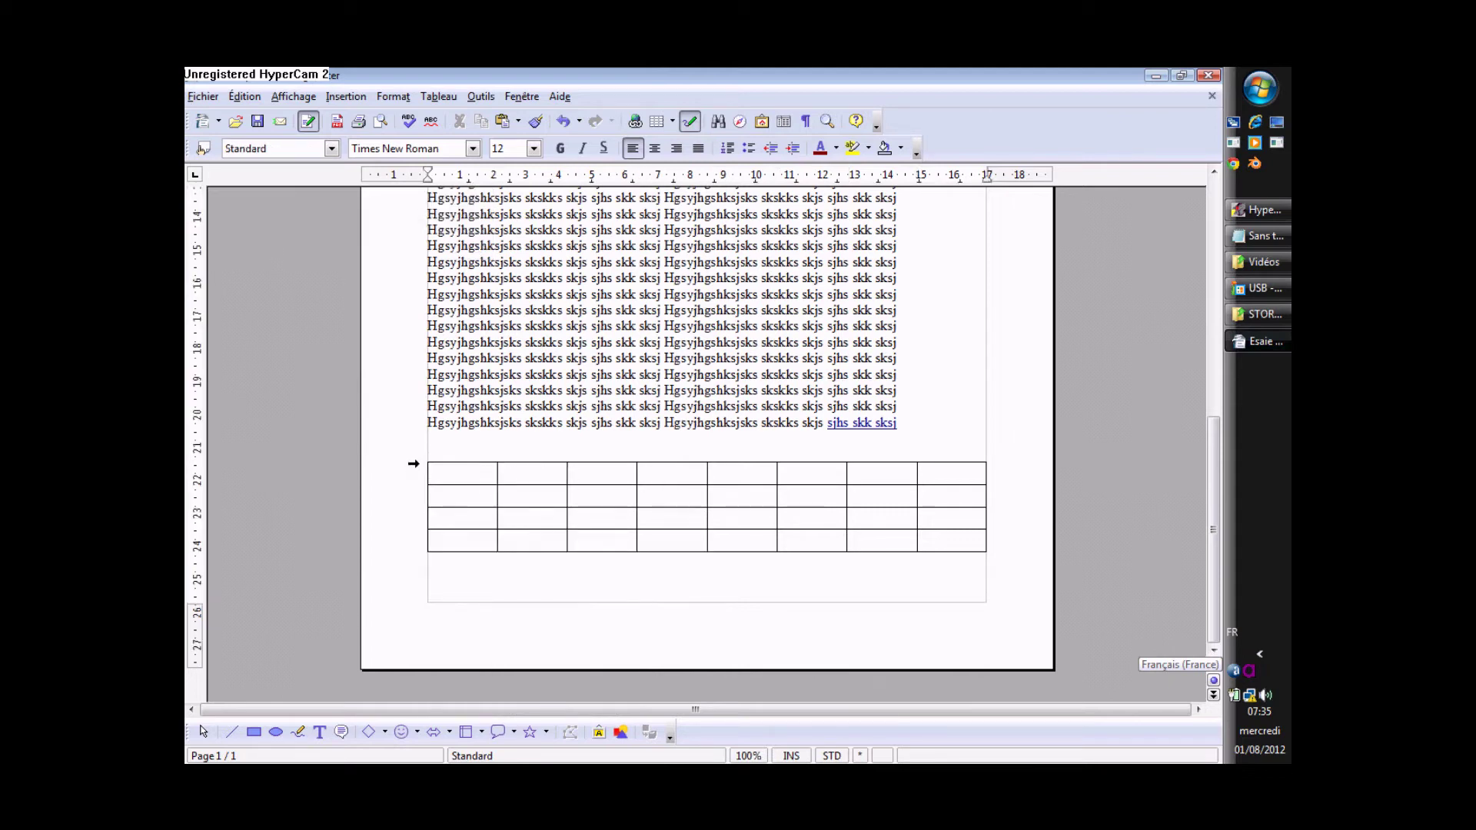
Step: Select the whole table and remove all its border lines in the table format settings
{"action": "left_click", "coordinate": [415, 456]}
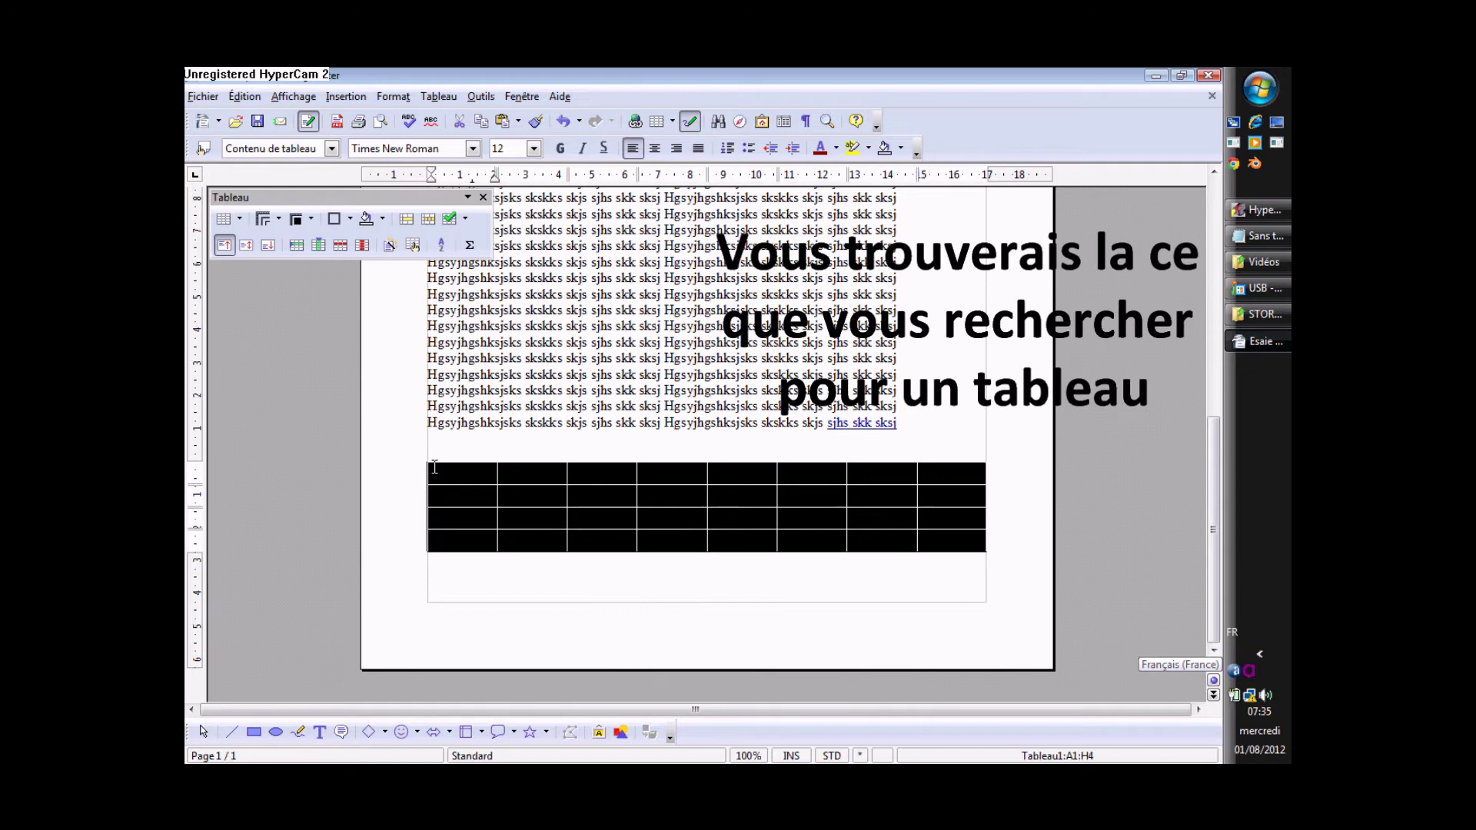
{"action": "right_click", "coordinate": [437, 475]}
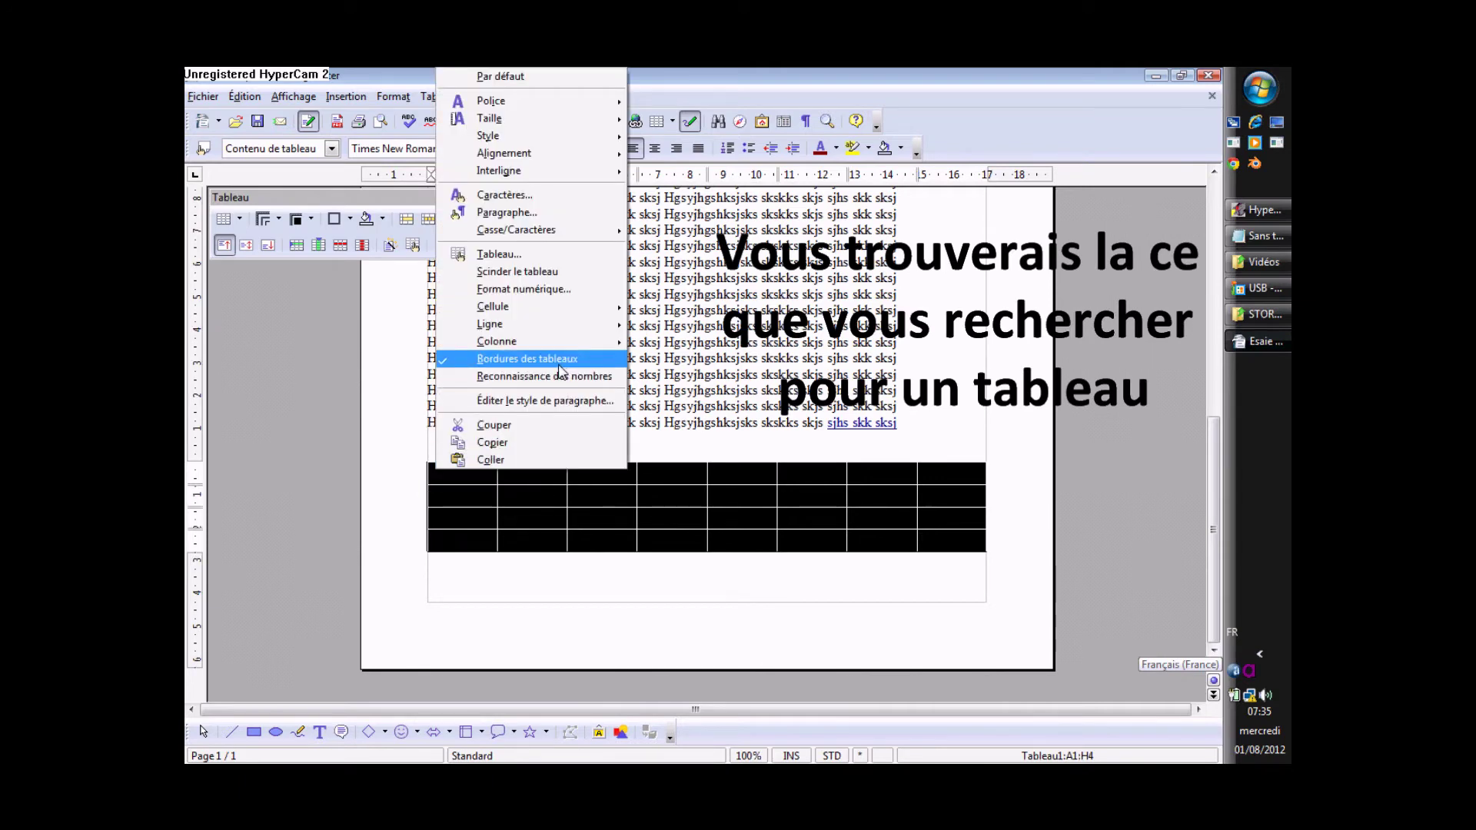
{"action": "mouse_move", "coordinate": [550, 347]}
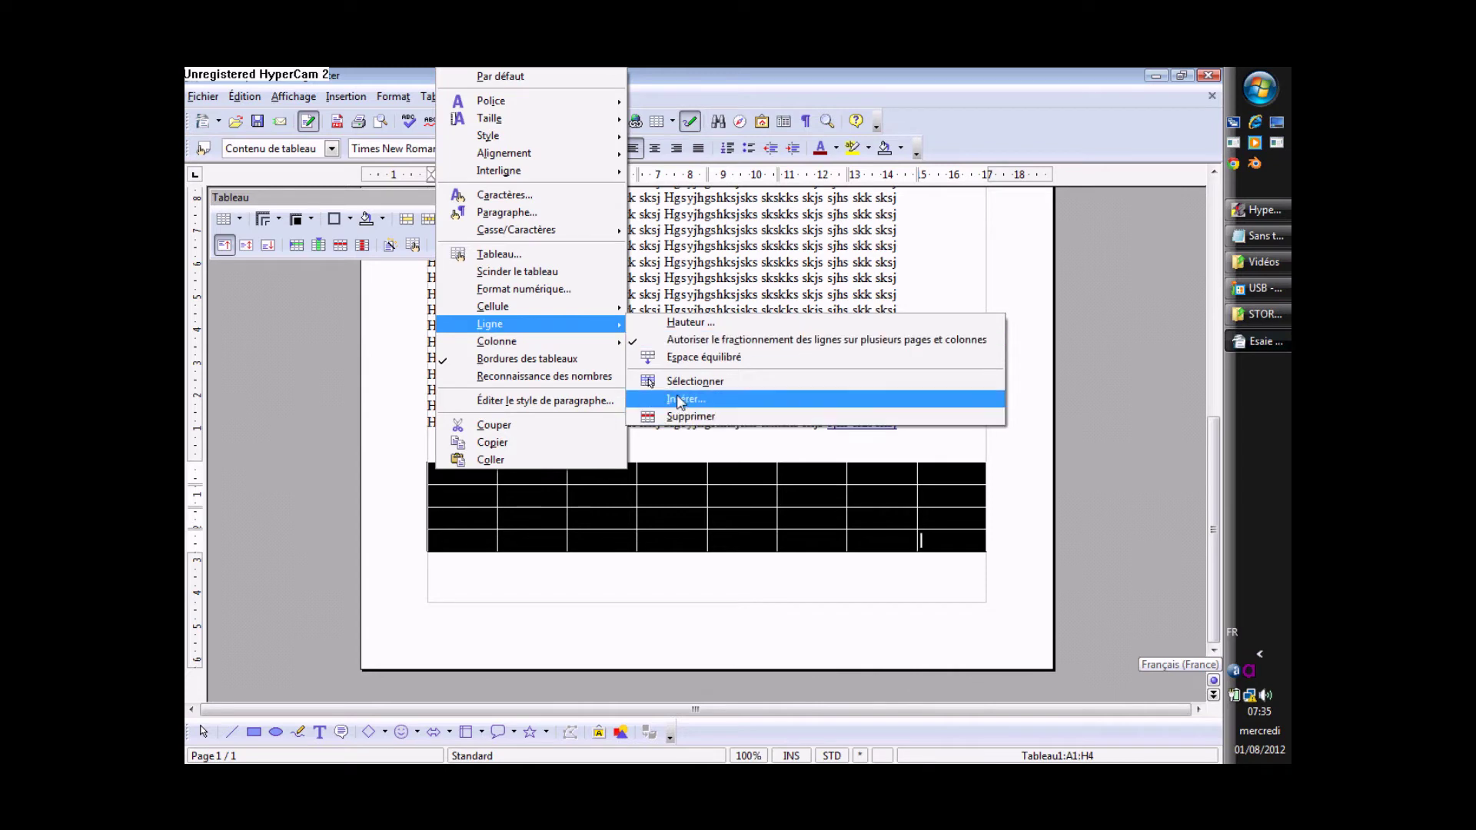
{"action": "mouse_move", "coordinate": [529, 311]}
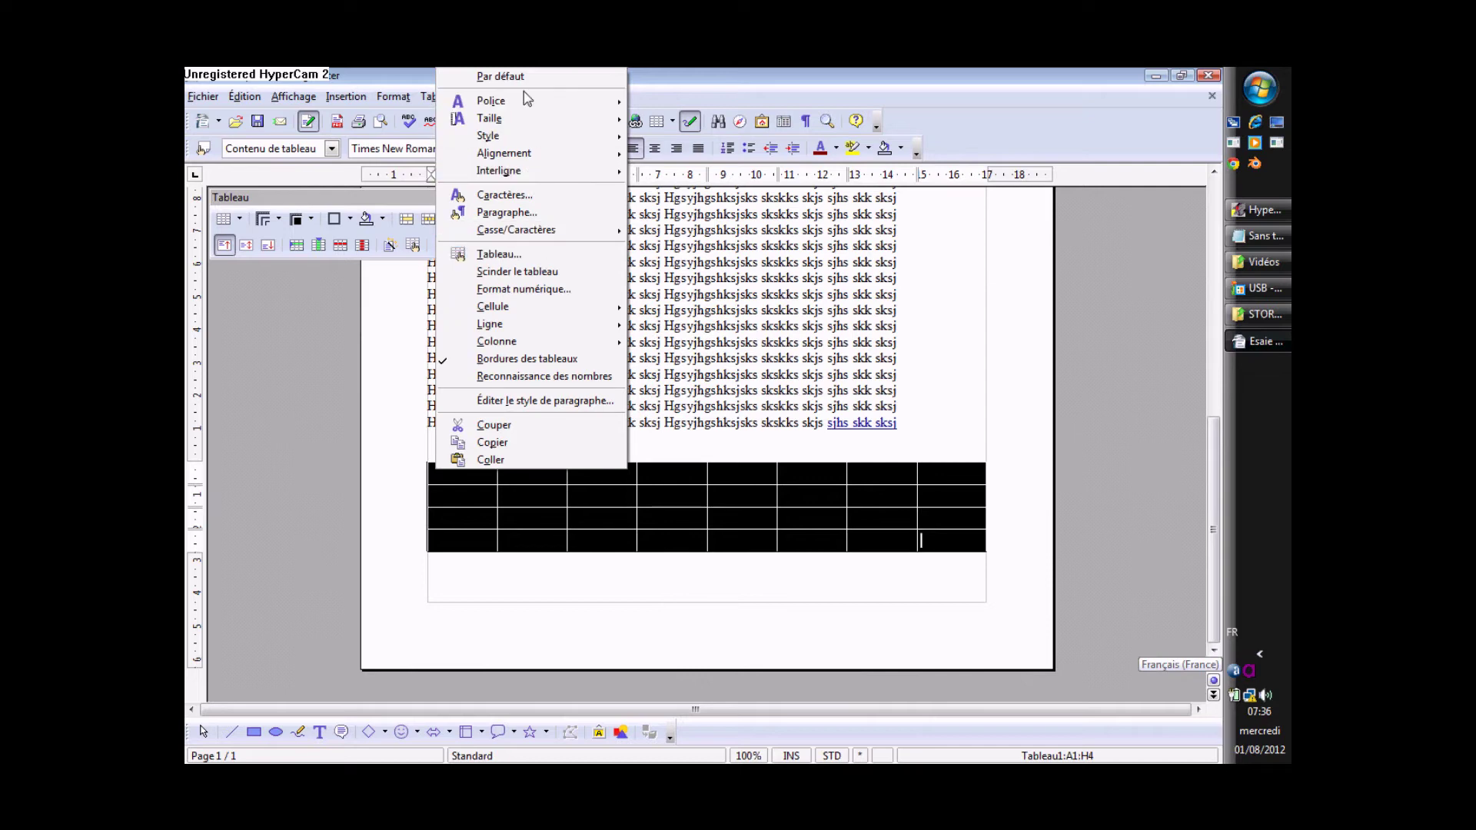
{"action": "mouse_move", "coordinate": [523, 107]}
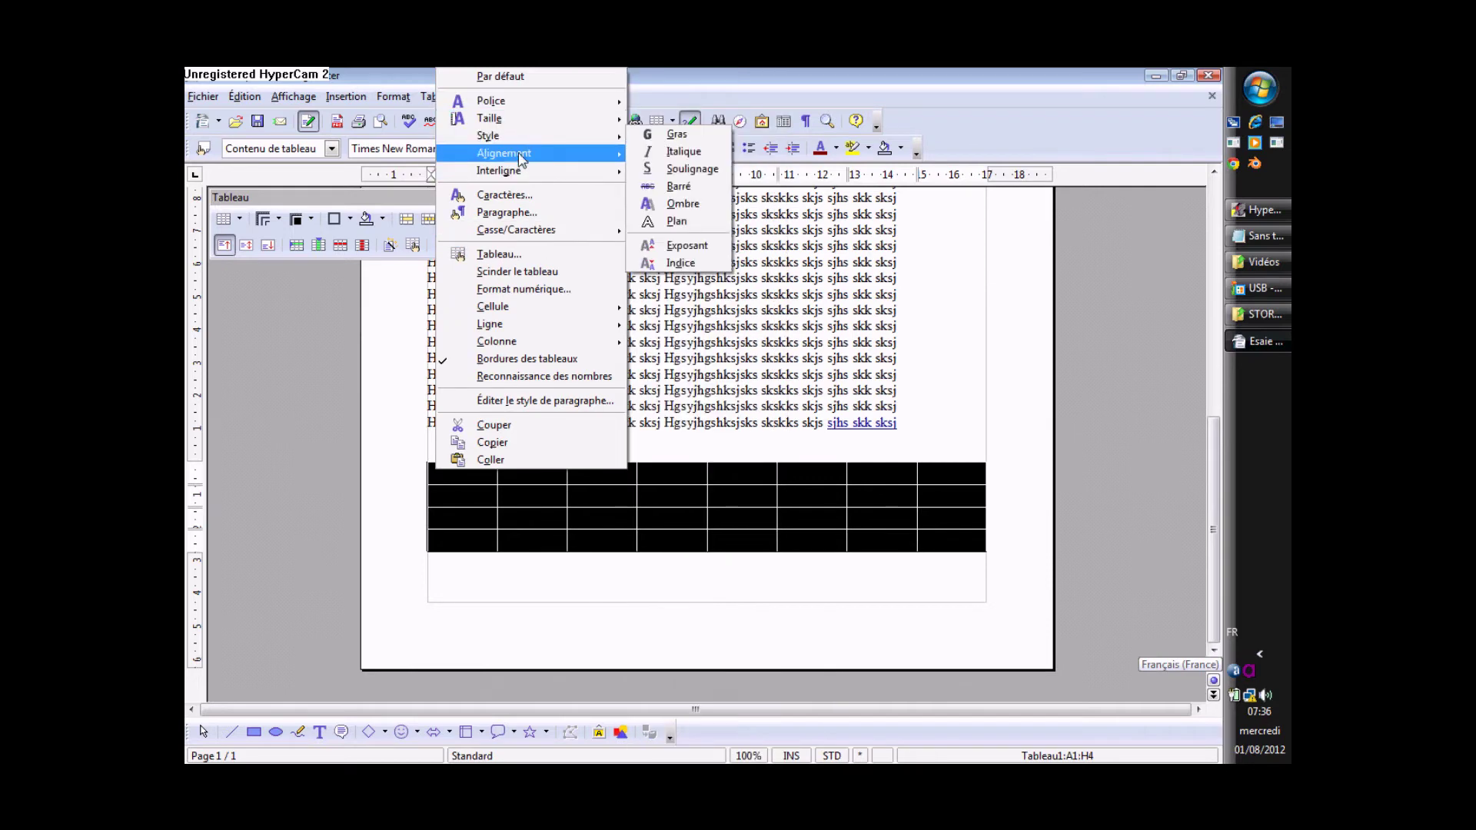
{"action": "left_click", "coordinate": [525, 256]}
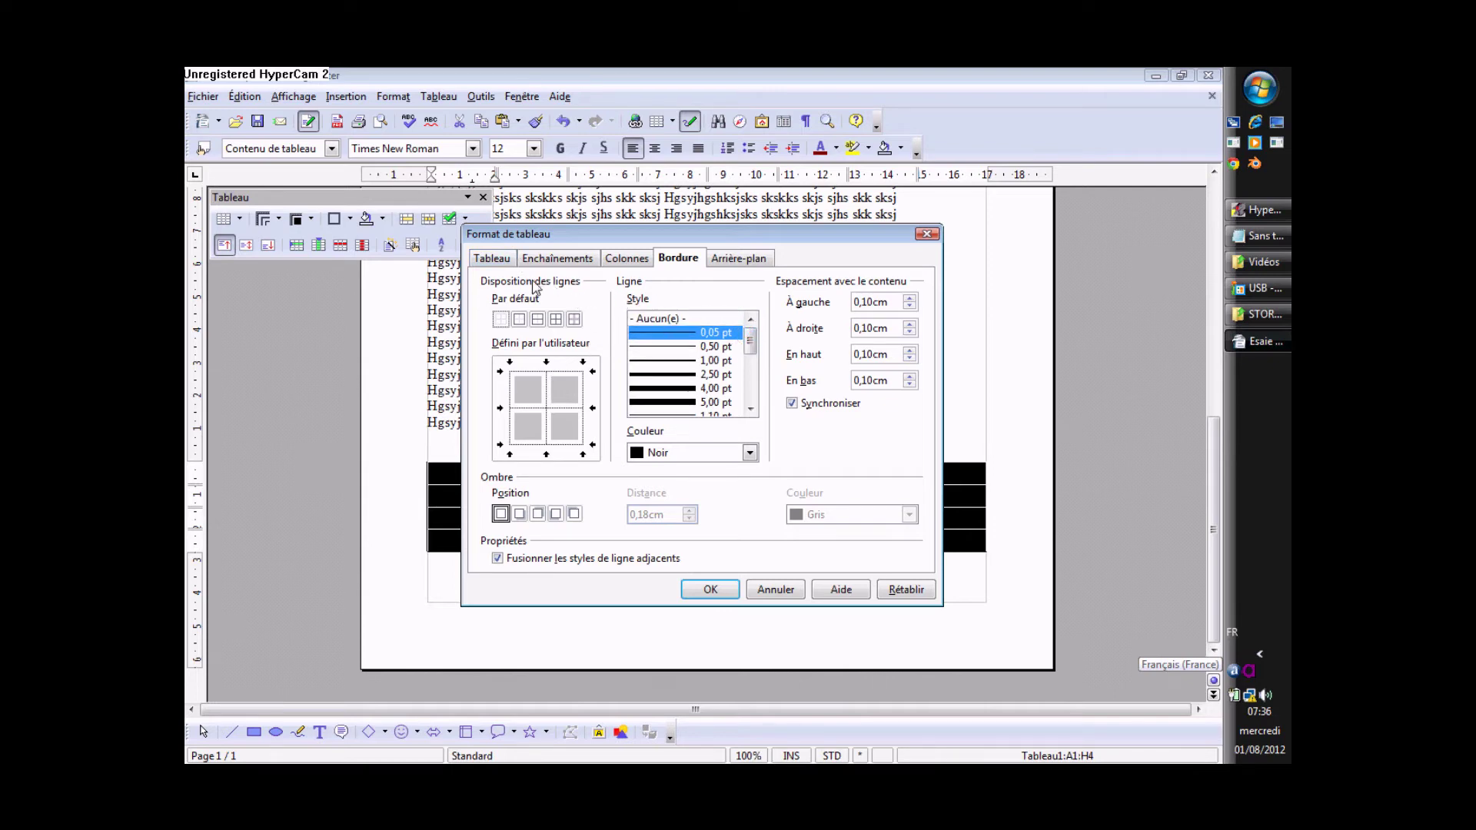
{"action": "left_click", "coordinate": [503, 259]}
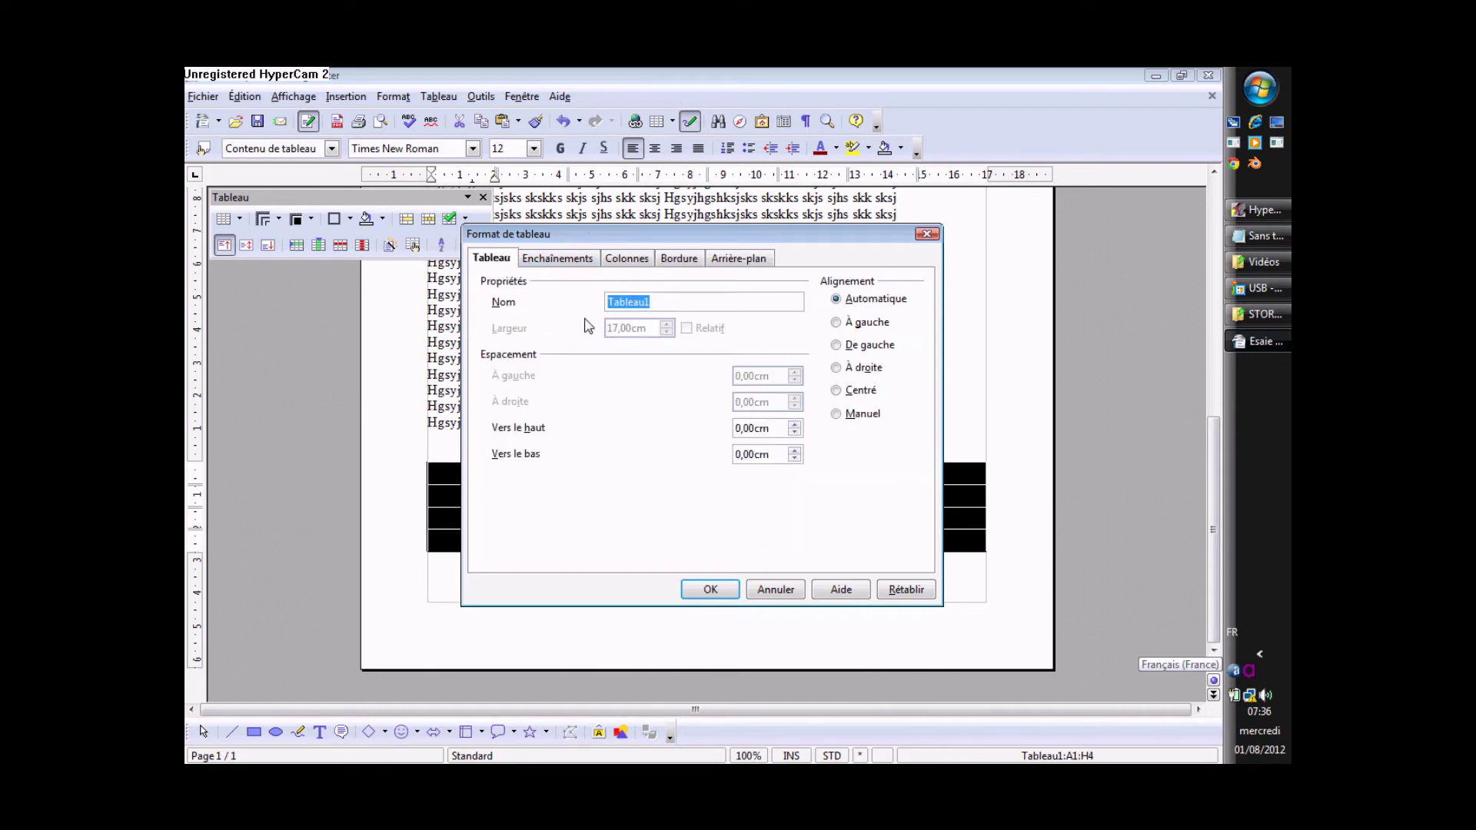
{"action": "left_click", "coordinate": [576, 262]}
{"action": "left_click", "coordinate": [611, 261]}
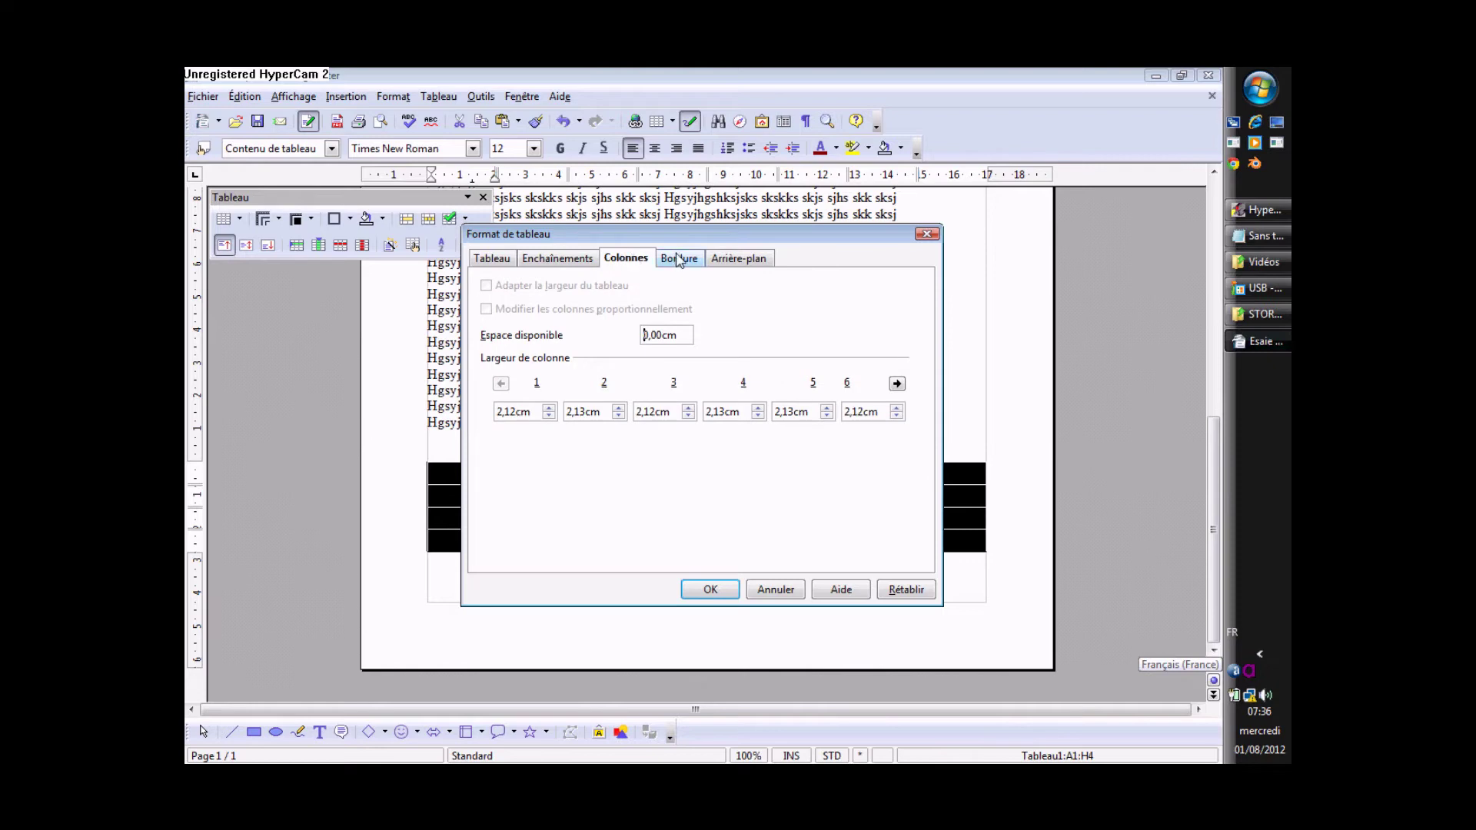
{"action": "left_click", "coordinate": [678, 260]}
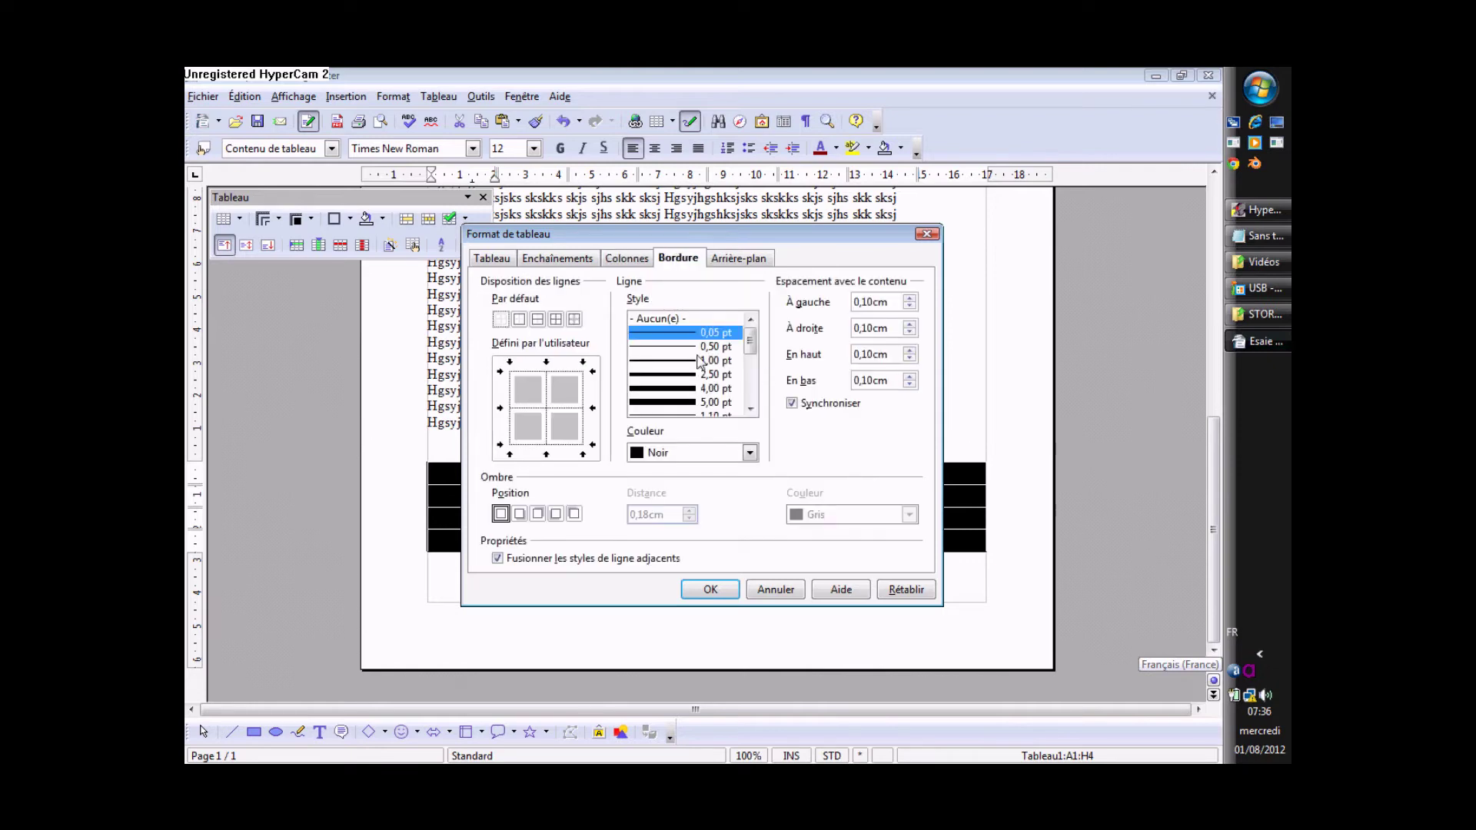
{"action": "left_click", "coordinate": [501, 323]}
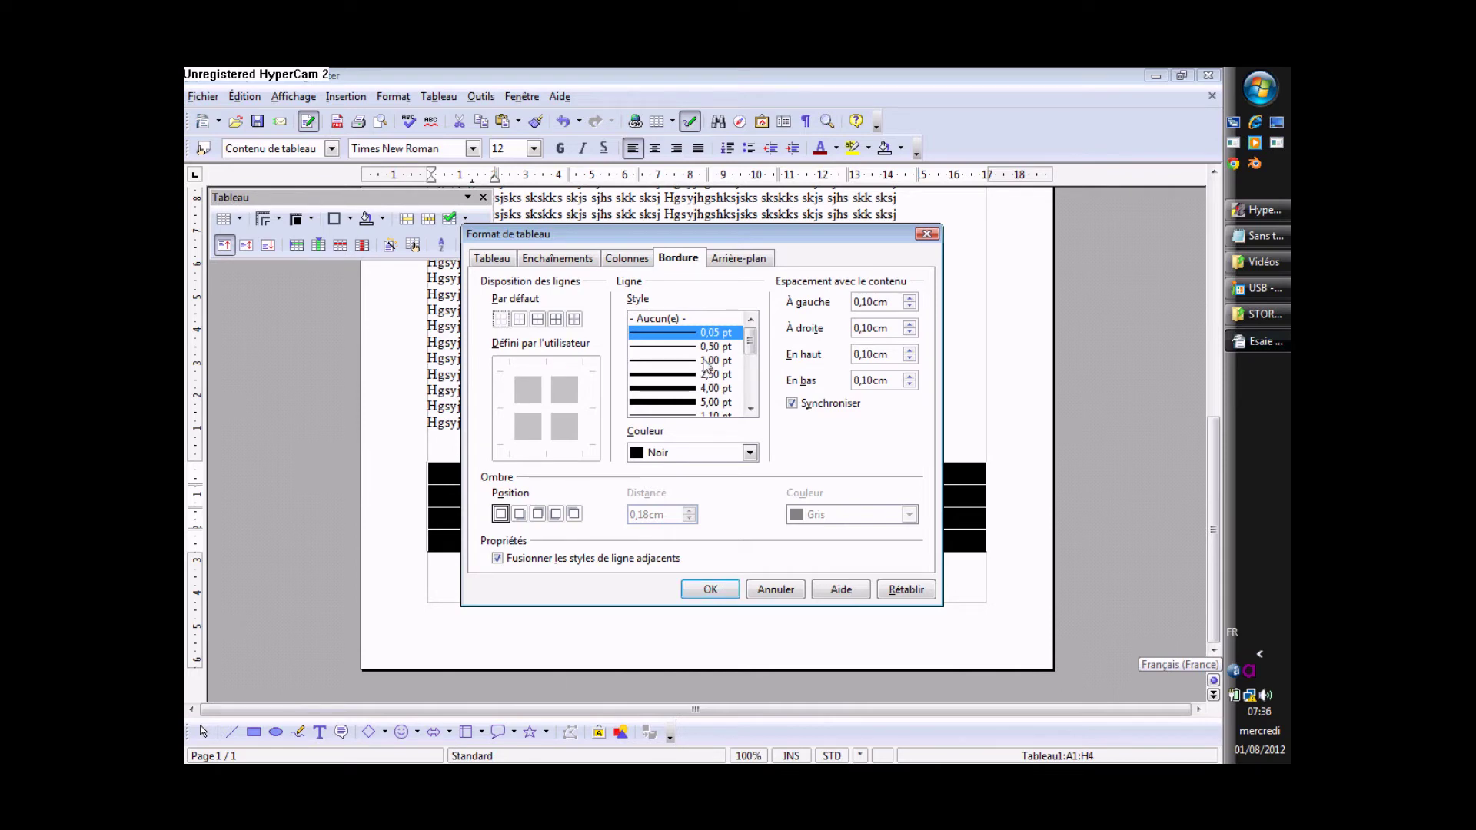
{"action": "left_click", "coordinate": [692, 588]}
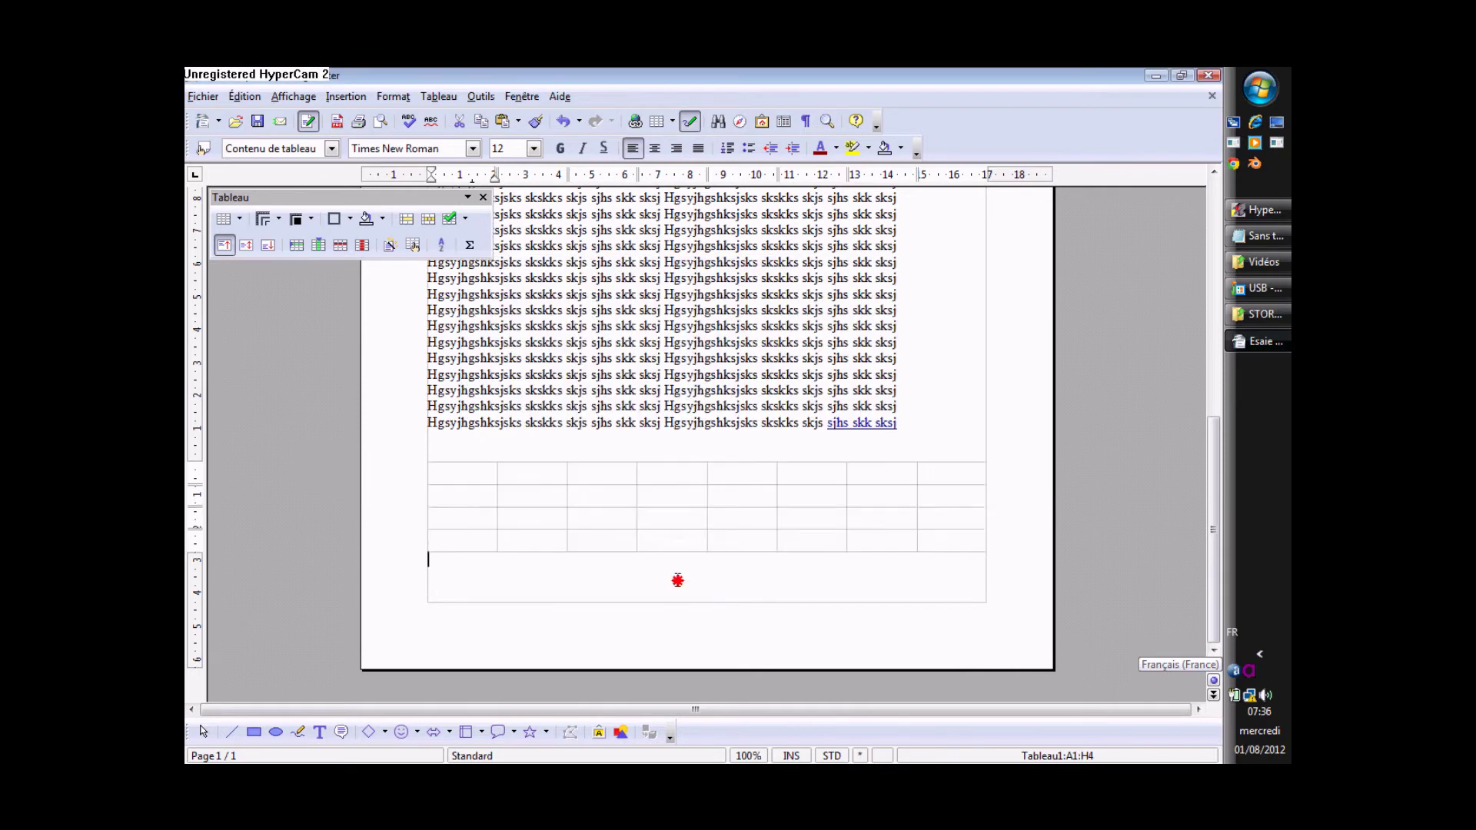
Step: Enter "E" with a line break in the first cell and "dddd" in the third row's first cell, and widen the second column
{"action": "left_click", "coordinate": [473, 477]}
{"action": "type", "text": "e"}
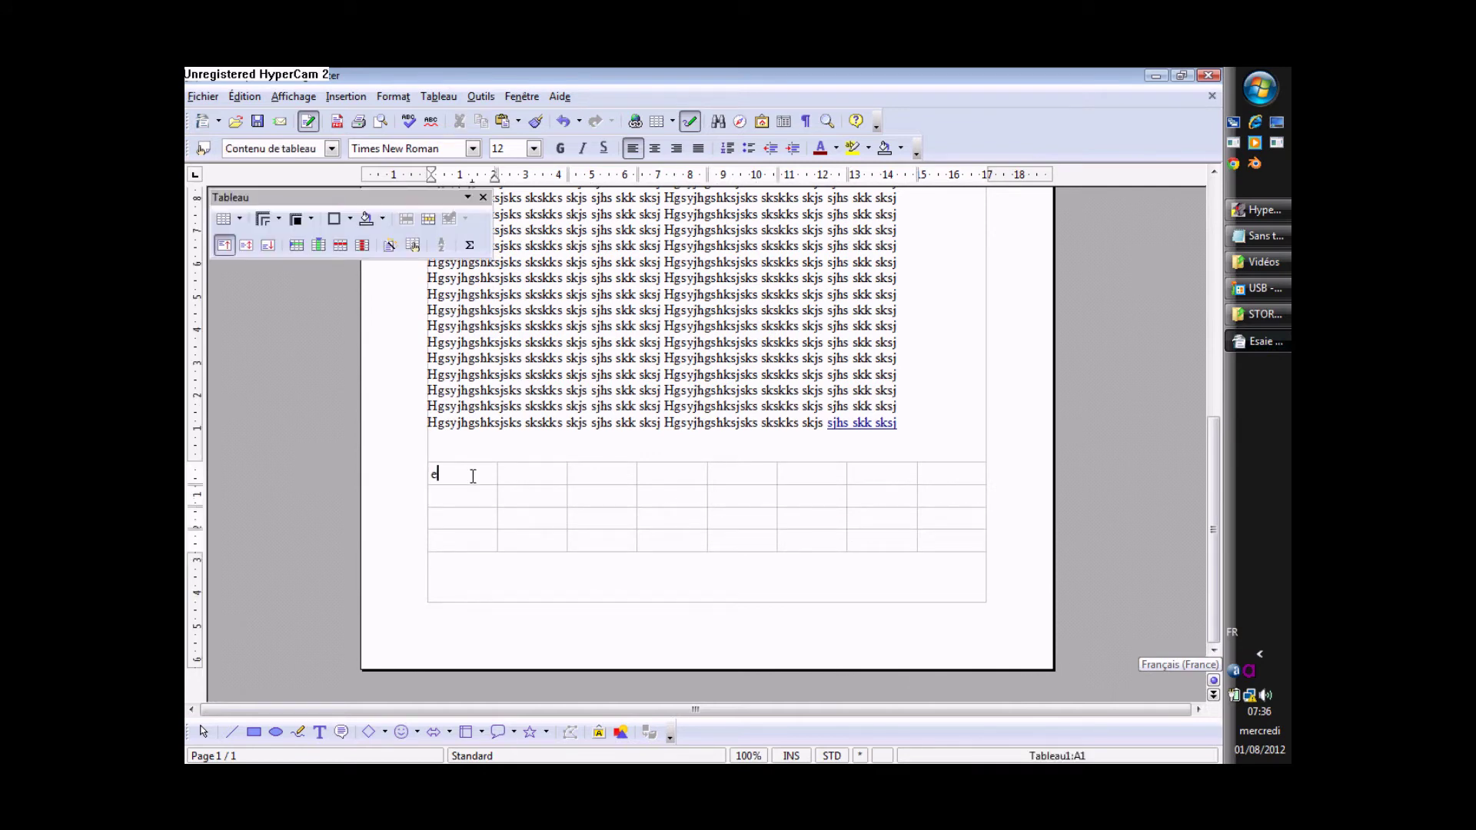
{"action": "key", "text": "Return"}
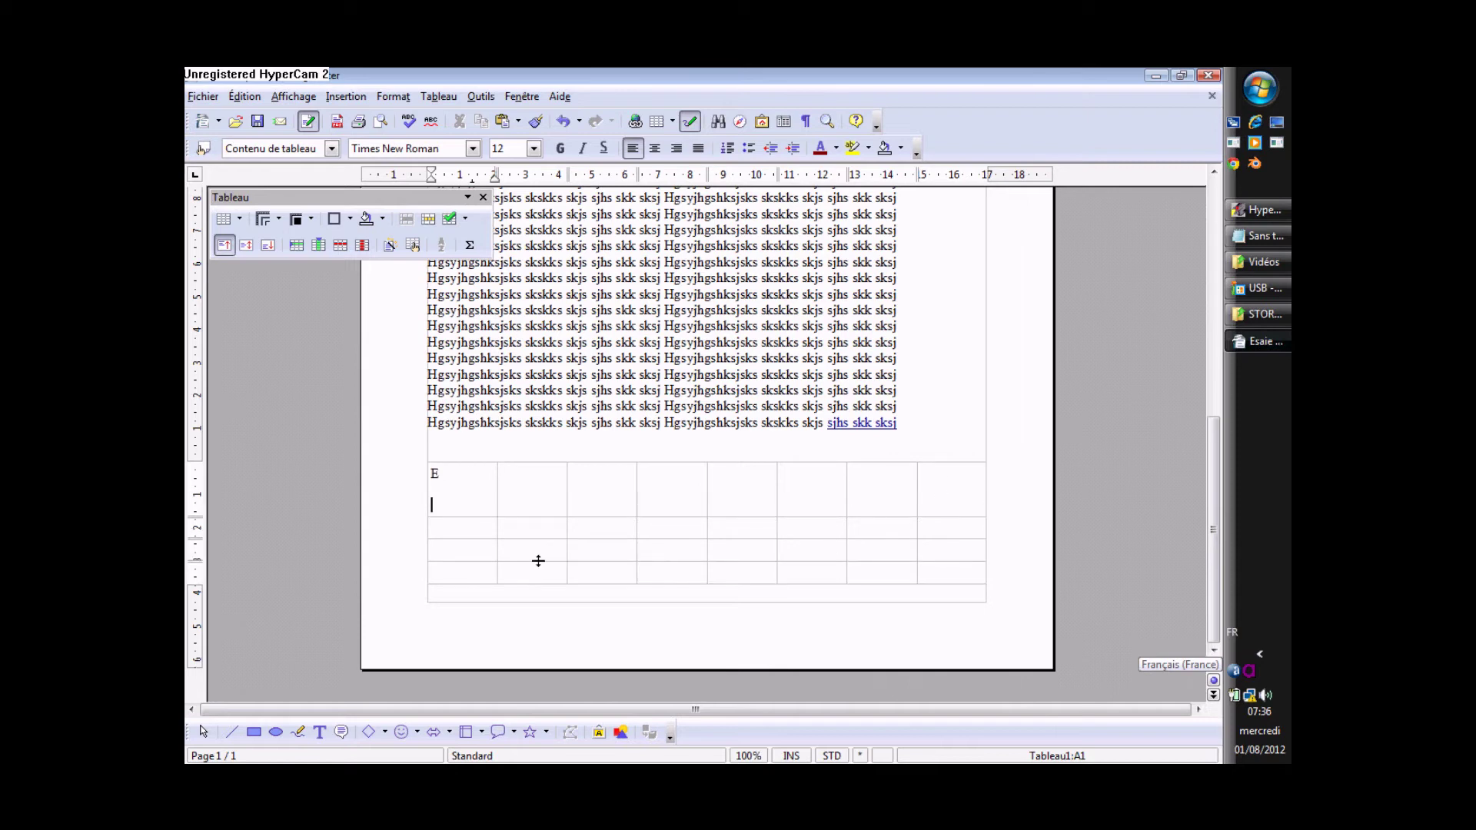
{"action": "left_click", "coordinate": [533, 532]}
{"action": "left_click", "coordinate": [489, 552]}
{"action": "type", "text": "dddd"}
{"action": "left_click_drag", "start_coordinate": [565, 472], "coordinate": [586, 472]}
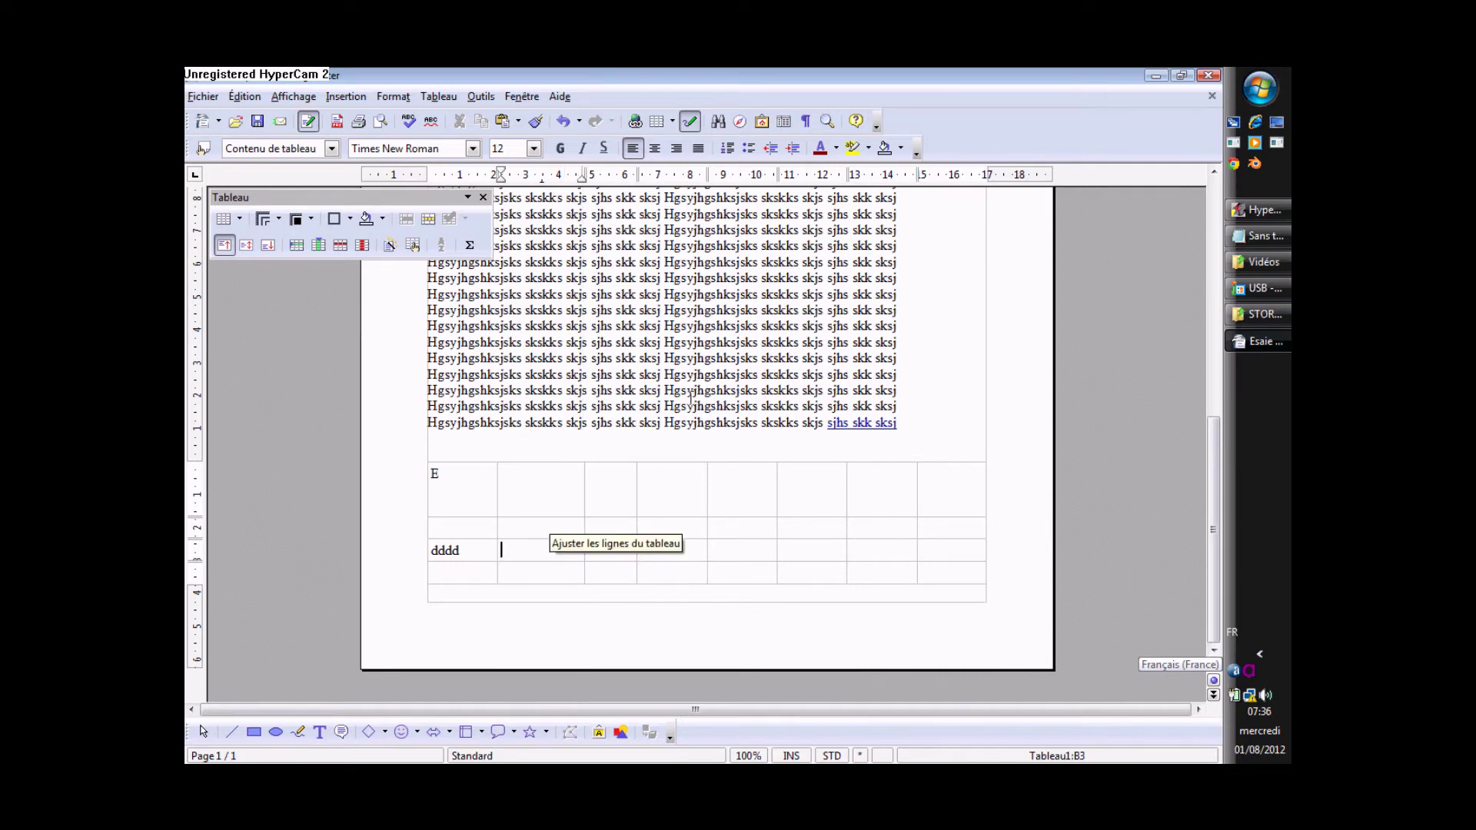
Step: Select the whole table and delete it by removing all its columns
{"action": "left_click", "coordinate": [420, 459]}
{"action": "left_click", "coordinate": [358, 249]}
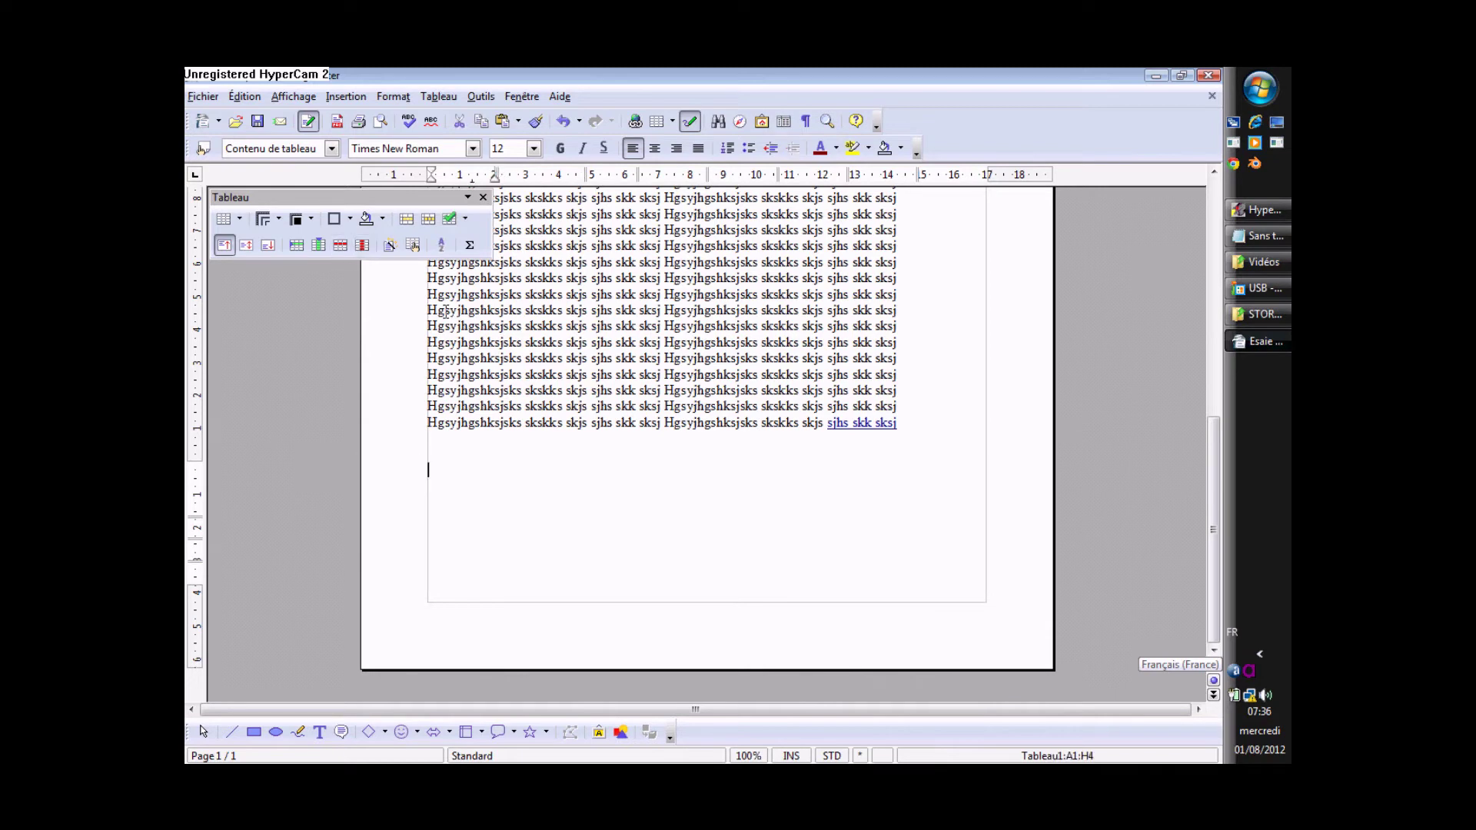
Step: Draw a rectangle about 10.9 × 3.7 cm over the text and move it farther up the page
{"action": "left_click_drag", "start_coordinate": [1211, 449], "coordinate": [1210, 211]}
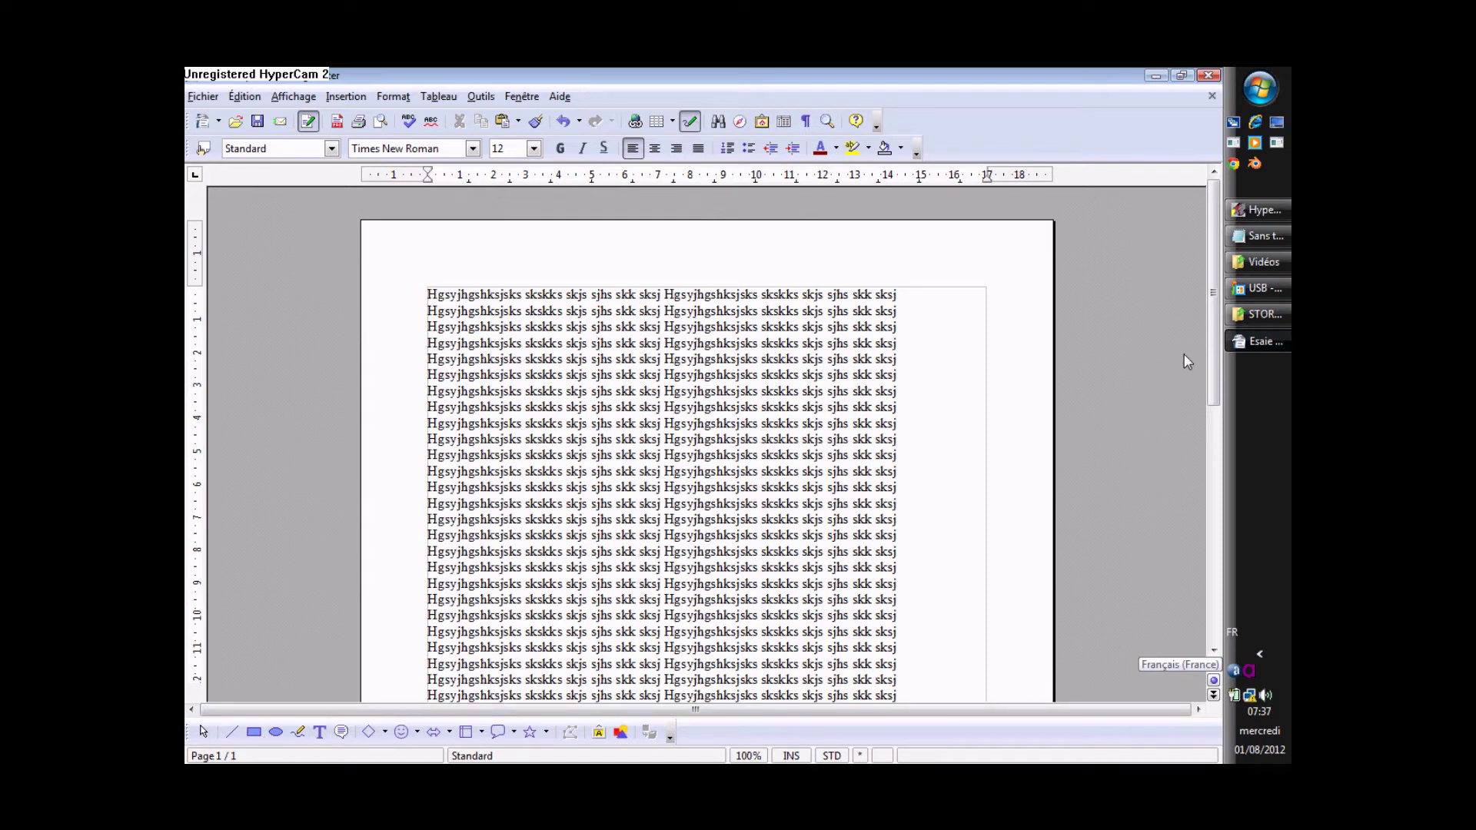
{"action": "left_click_drag", "start_coordinate": [1216, 379], "coordinate": [1216, 437]}
{"action": "mouse_move", "coordinate": [472, 454]}
{"action": "left_mouse_down"}
{"action": "mouse_move", "coordinate": [765, 577]}
{"action": "mouse_move", "coordinate": [831, 575]}
{"action": "left_mouse_up"}
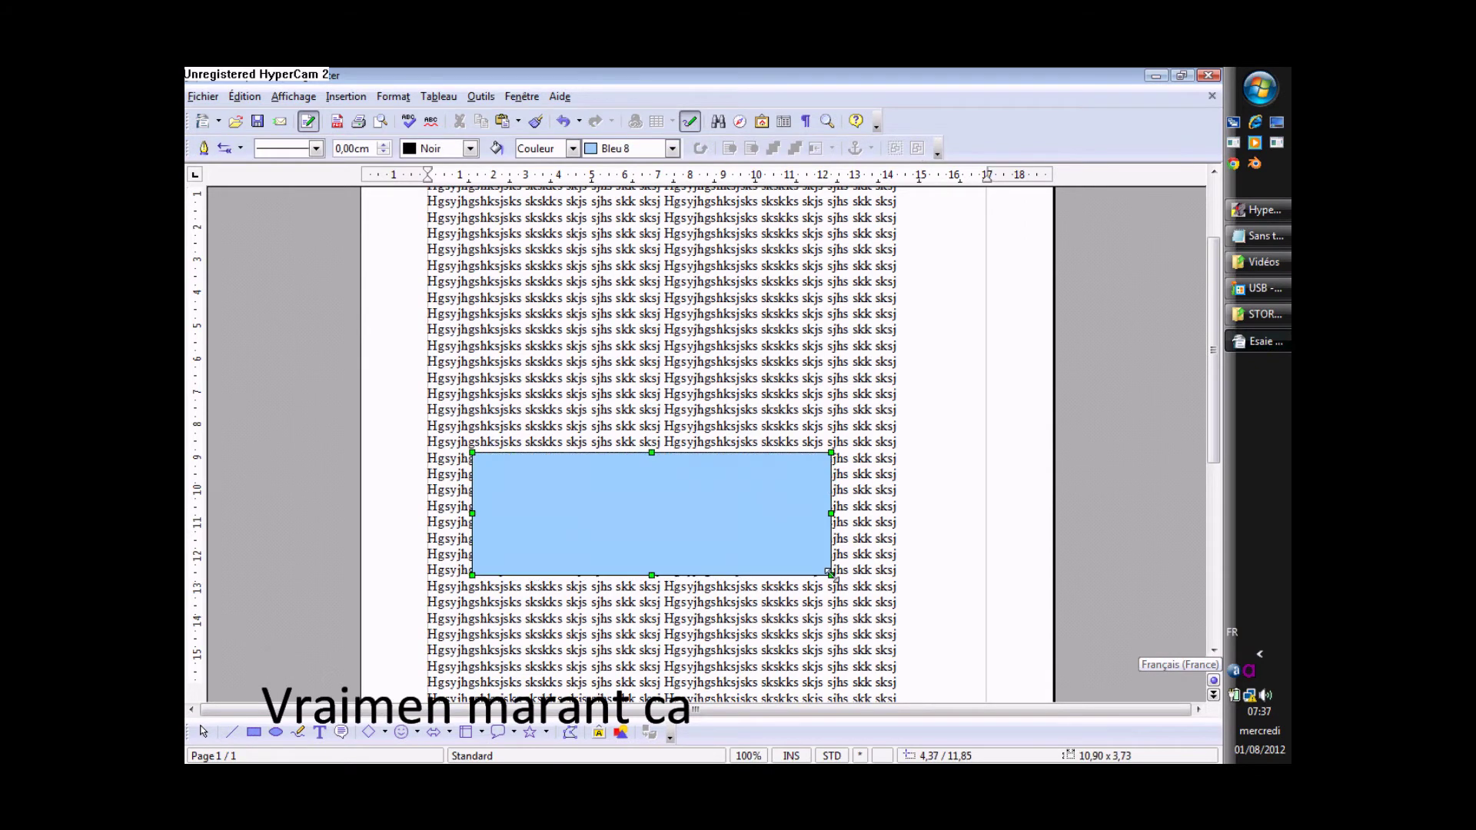
{"action": "left_click_drag", "start_coordinate": [662, 497], "coordinate": [671, 341]}
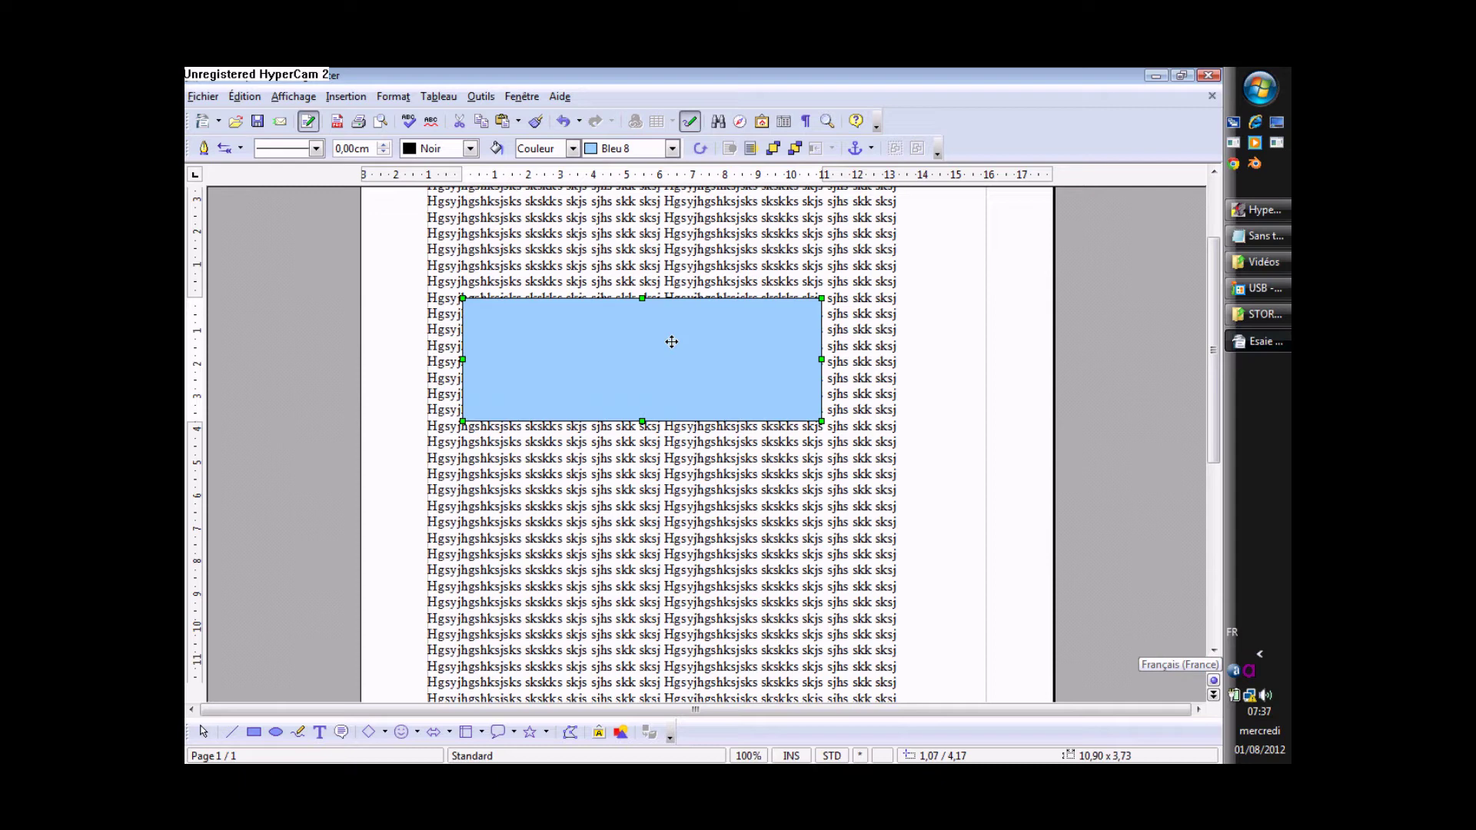
Step: Send the blue rectangle to the background behind the text
{"action": "right_click", "coordinate": [672, 342]}
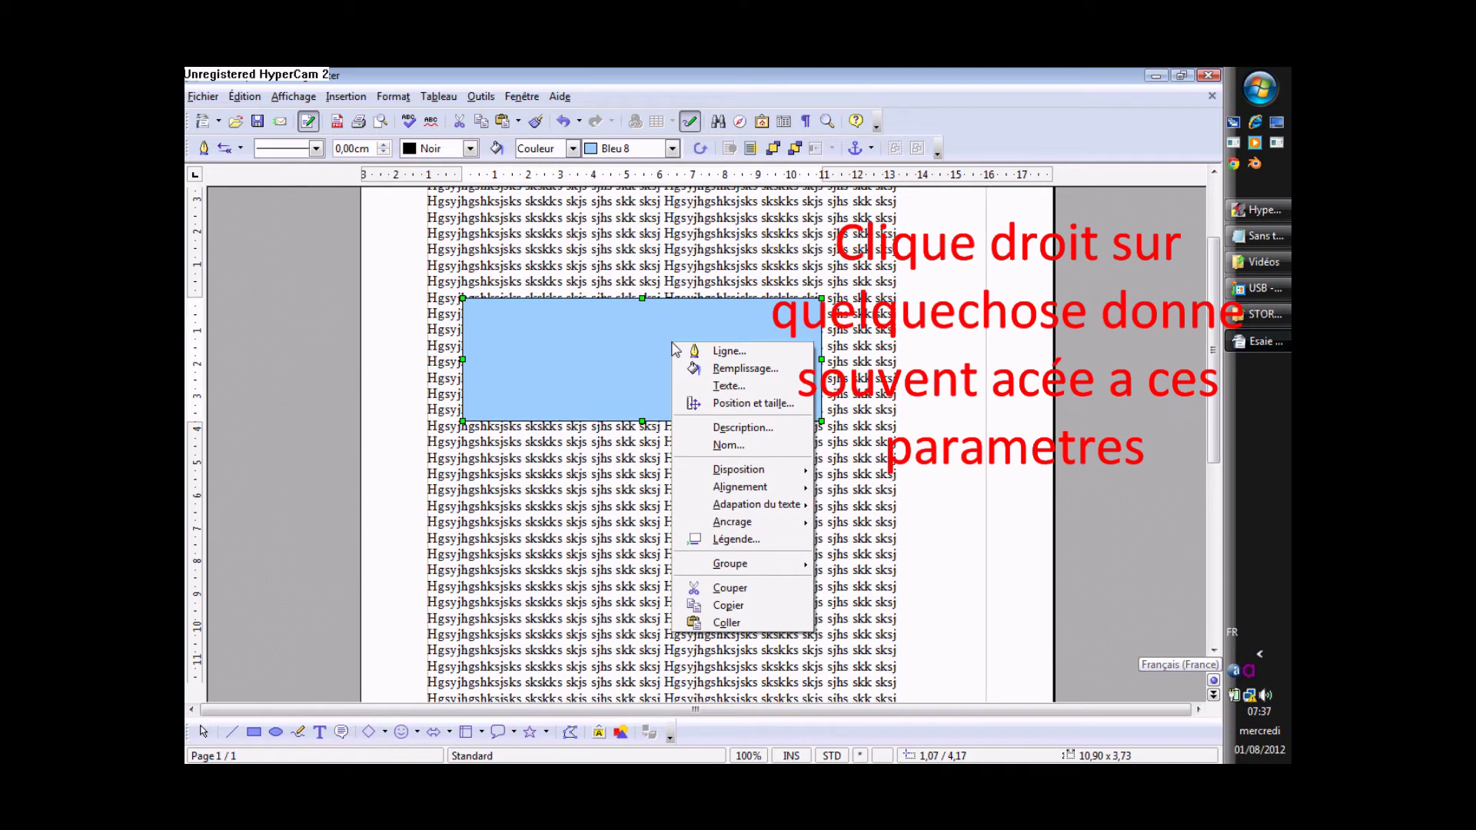
{"action": "mouse_move", "coordinate": [763, 475]}
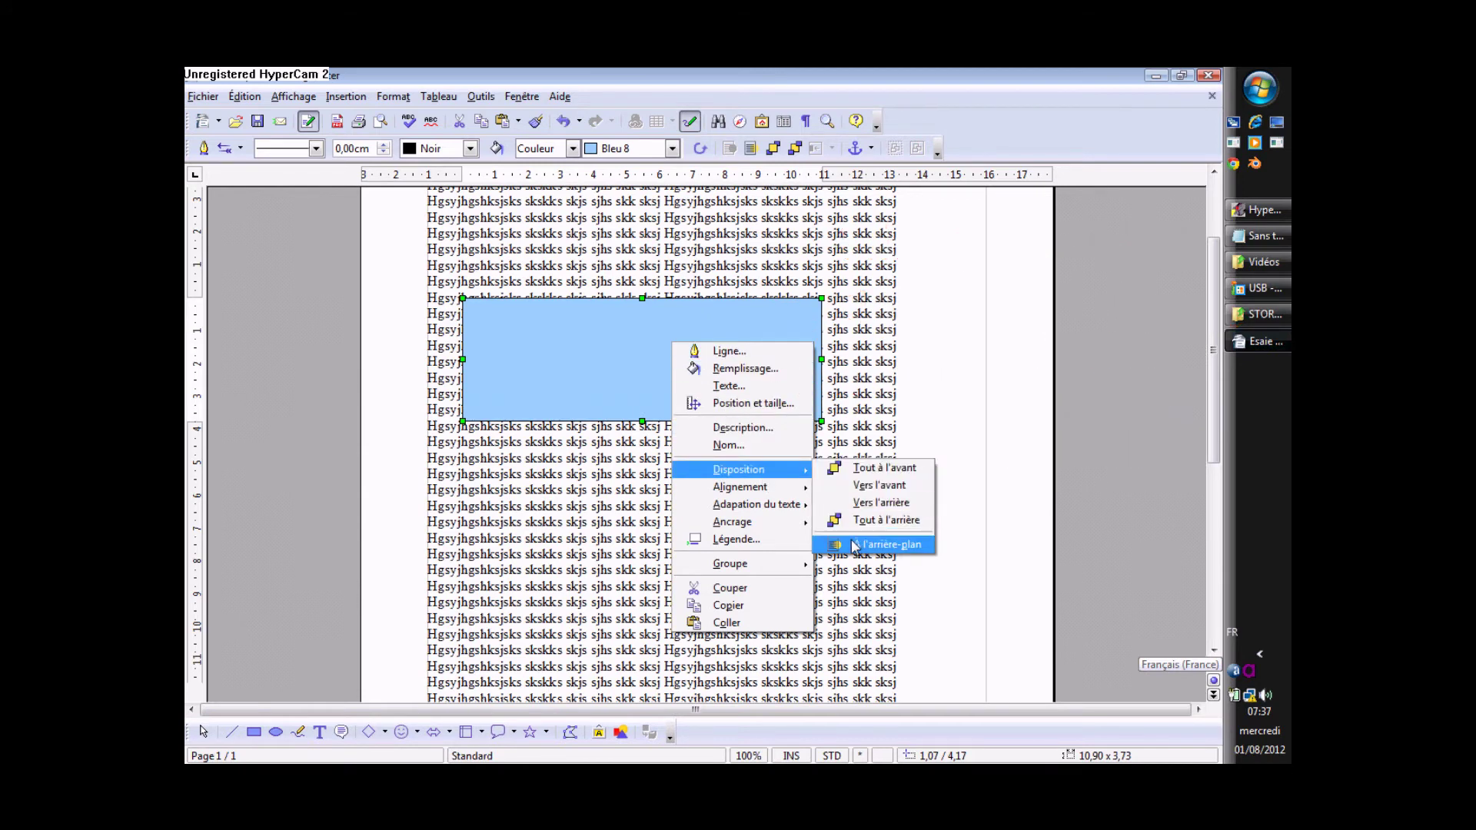
{"action": "left_click", "coordinate": [886, 544]}
Step: Enlarge the blue rectangle to about 14.95 × 4.58 cm so that it spans the full width of the text lines
{"action": "left_click_drag", "start_coordinate": [822, 377], "coordinate": [920, 376]}
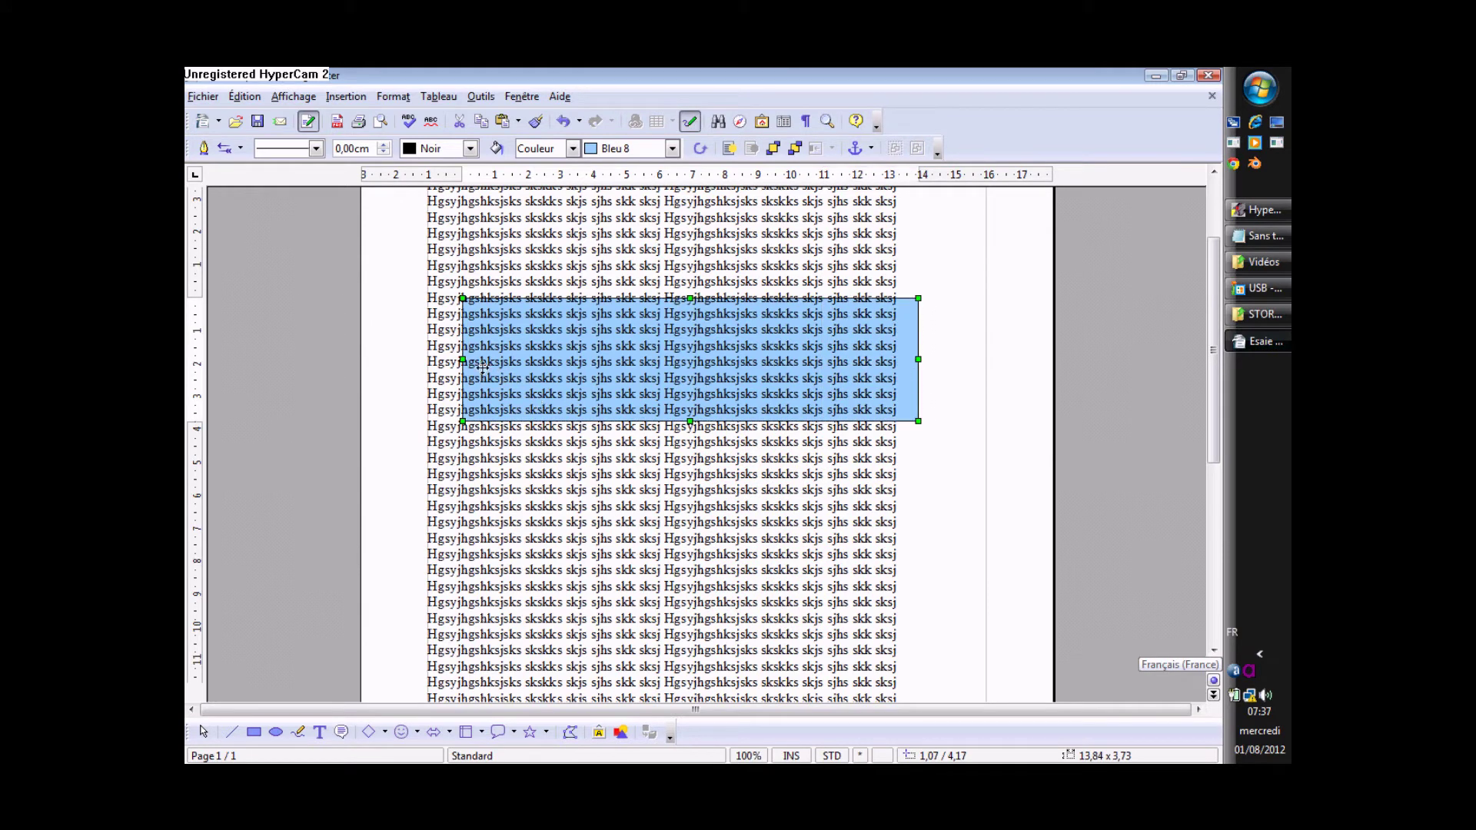
{"action": "left_click_drag", "start_coordinate": [462, 359], "coordinate": [426, 348]}
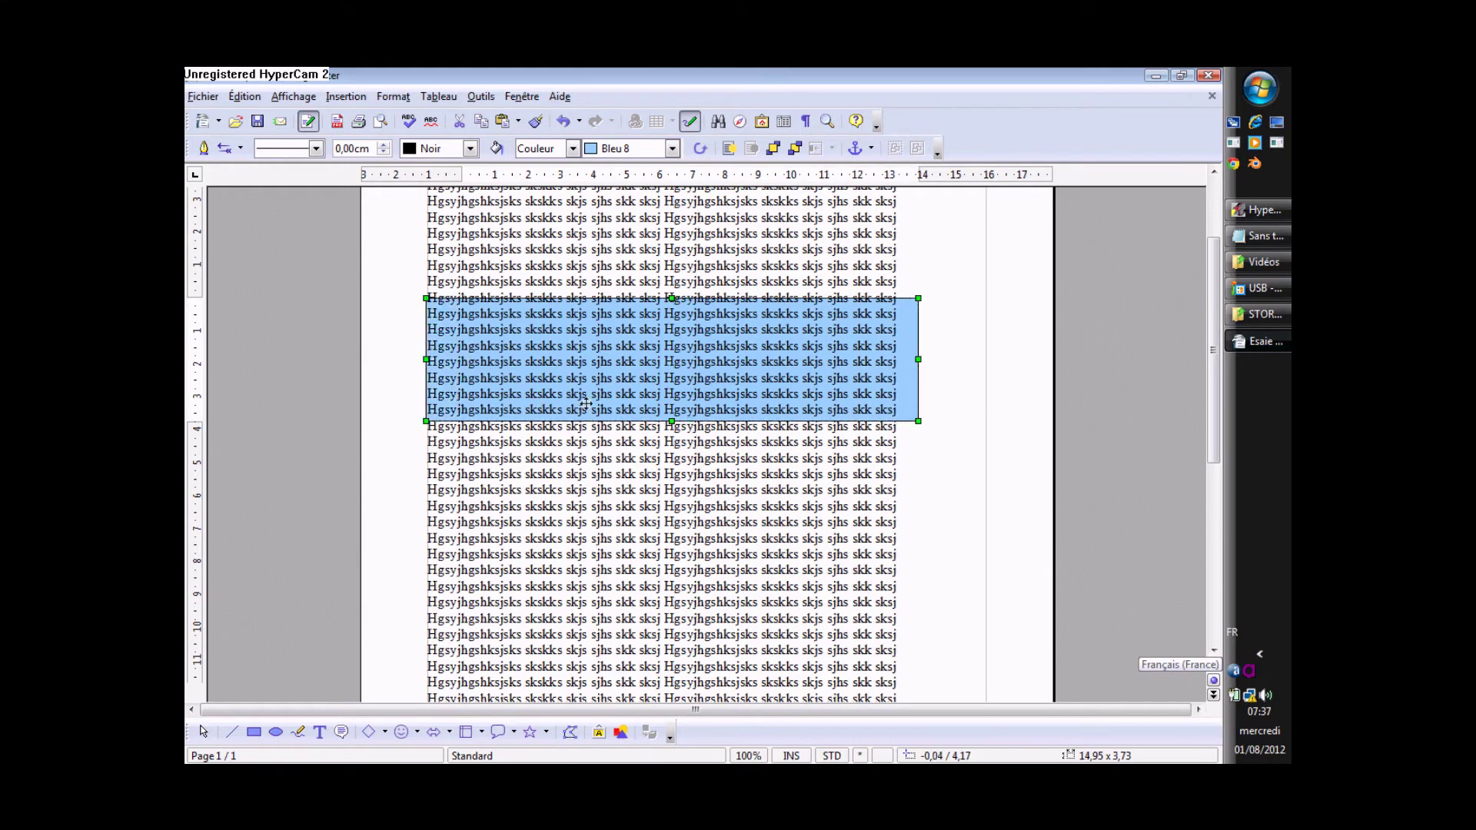
{"action": "left_click_drag", "start_coordinate": [672, 421], "coordinate": [671, 449]}
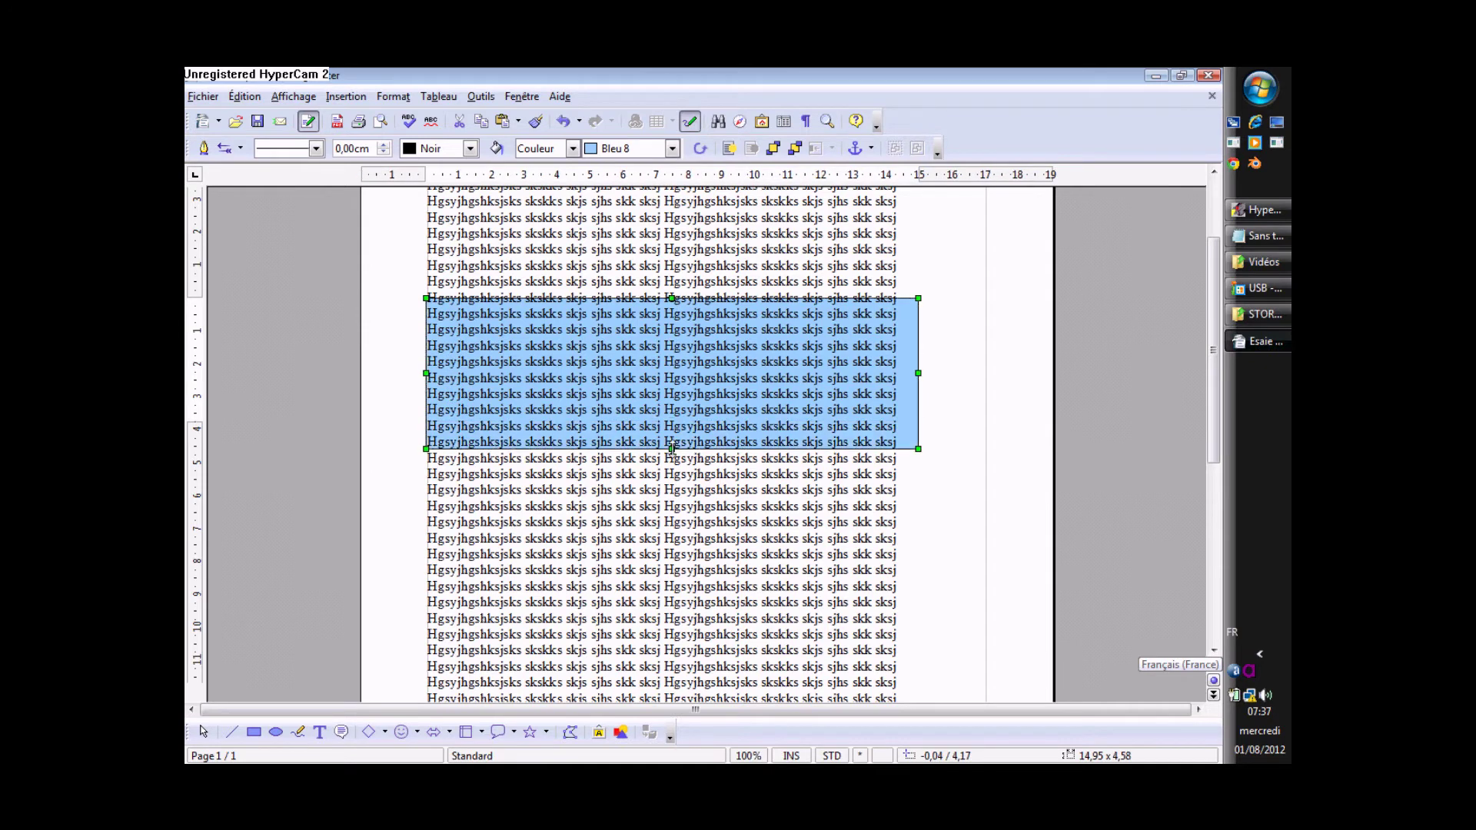
Step: Review the text wrap options of the blue rectangle and deselect it
{"action": "right_click", "coordinate": [634, 348]}
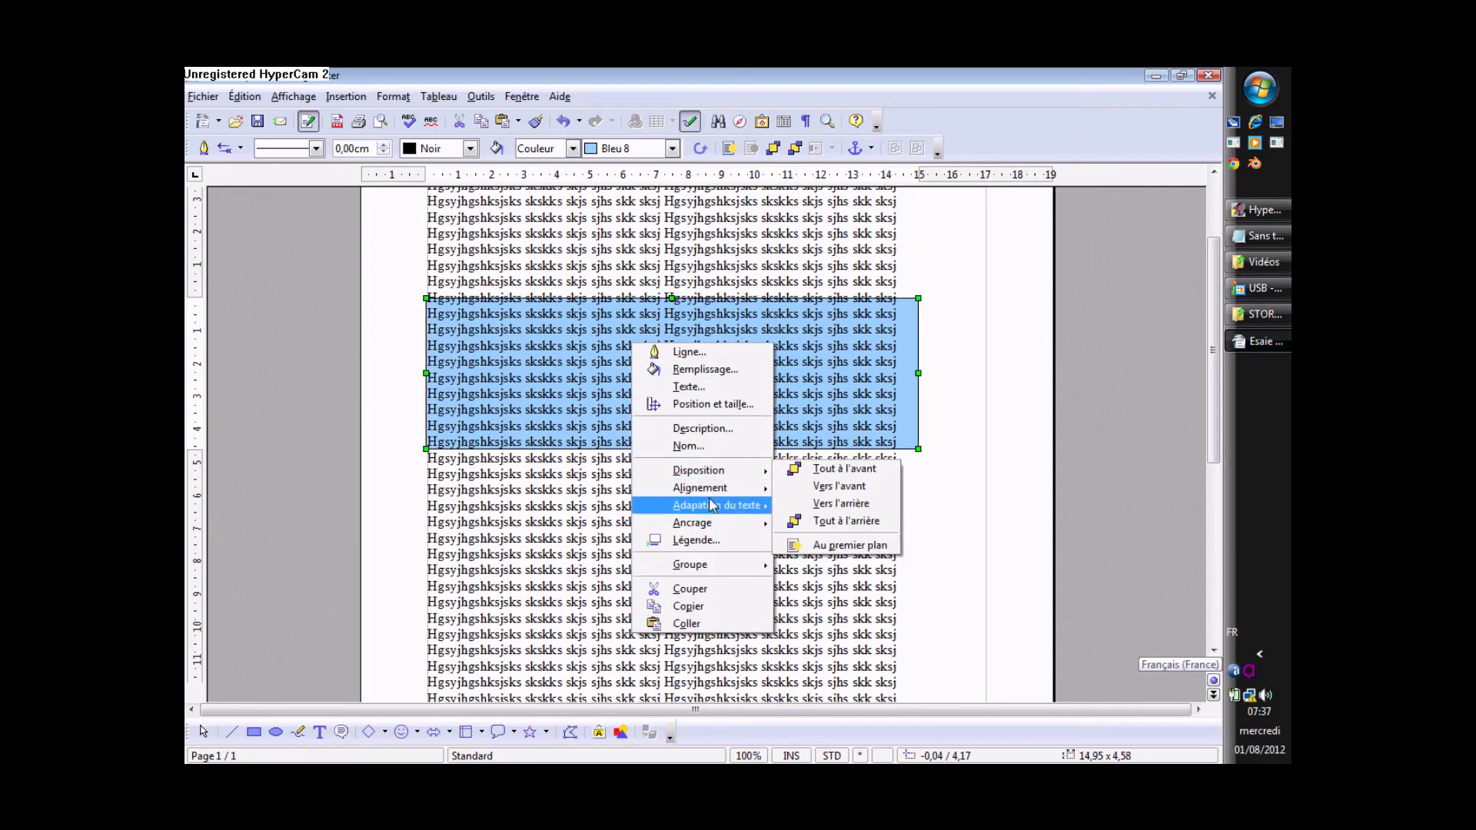
{"action": "mouse_move", "coordinate": [713, 515]}
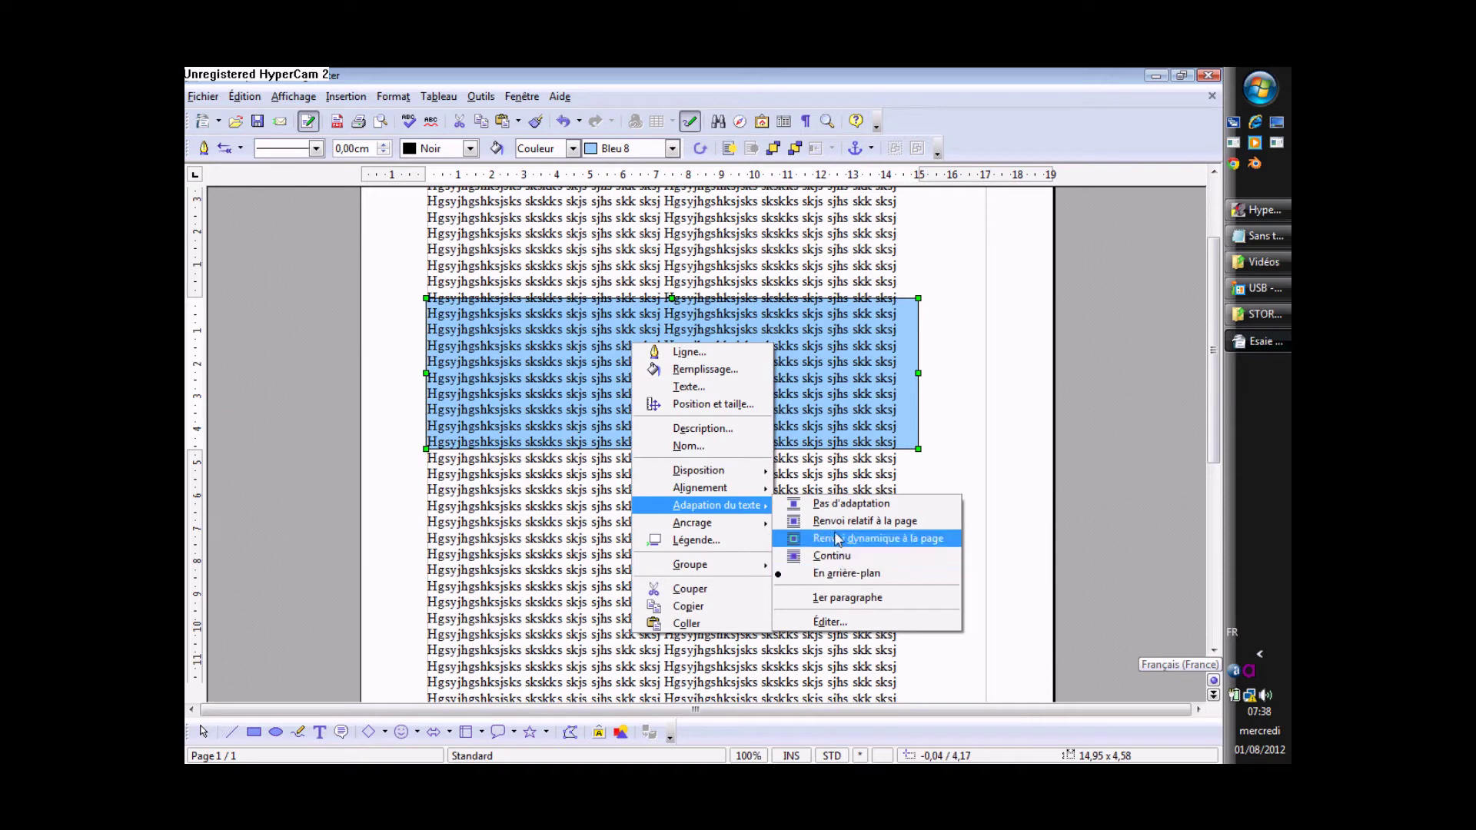
{"action": "left_click", "coordinate": [570, 367]}
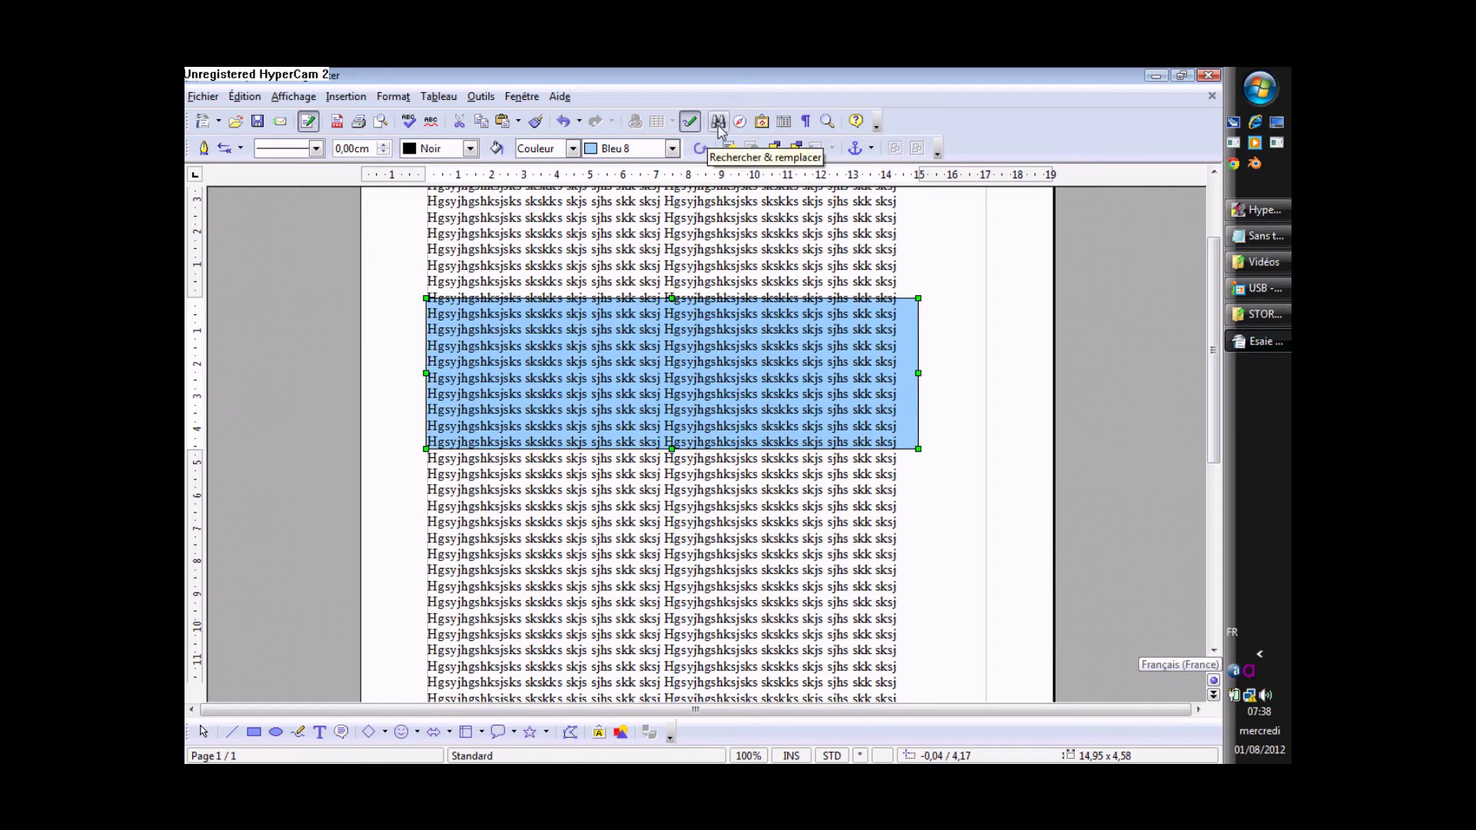
{"action": "left_click", "coordinate": [723, 219]}
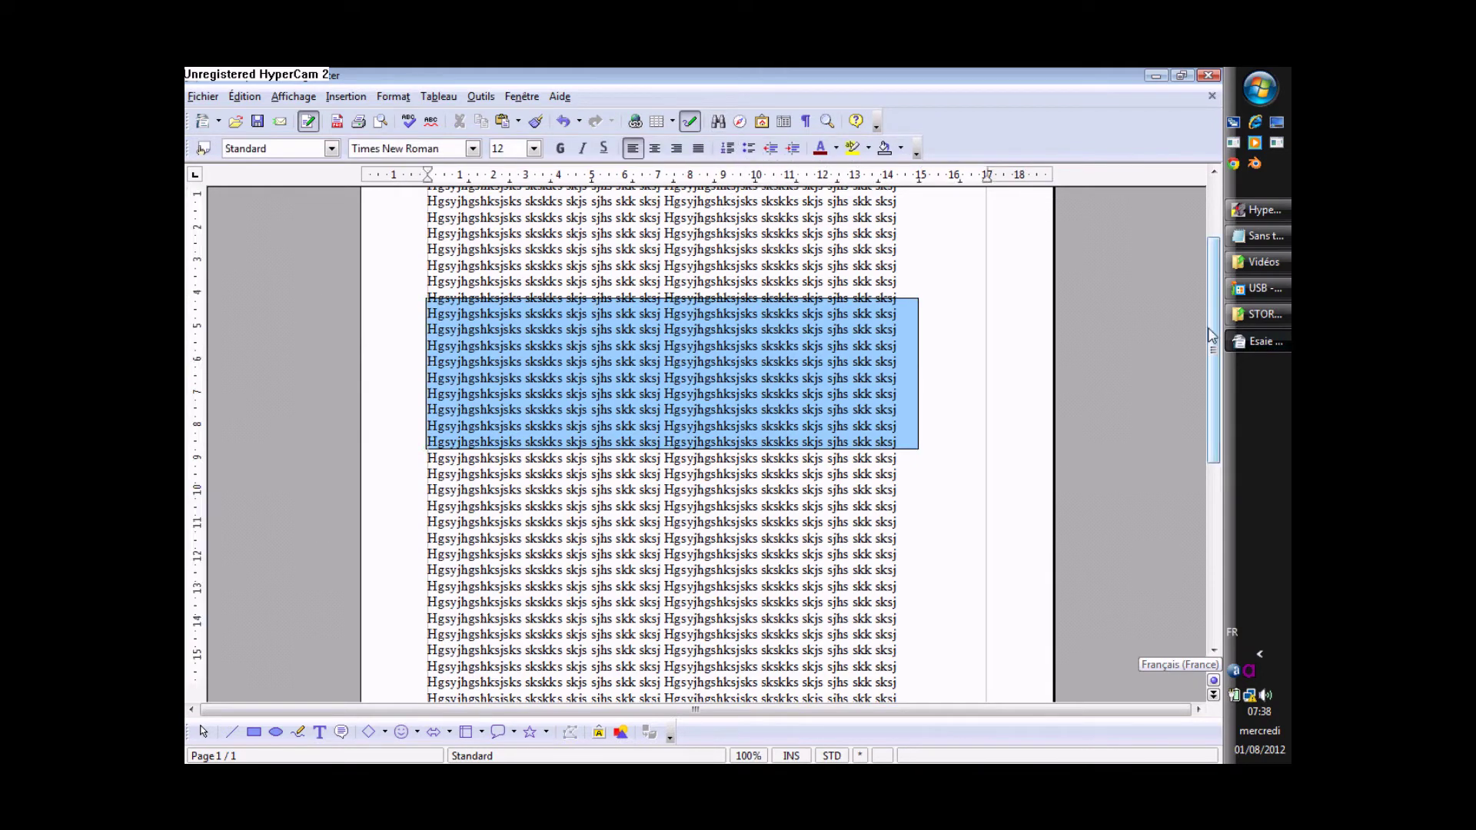
Step: Replace every occurrence of the document's first word, "Hgsyjhgshksjsks", with "Salut dr noobiman"
{"action": "left_click_drag", "start_coordinate": [1212, 346], "coordinate": [1213, 305]}
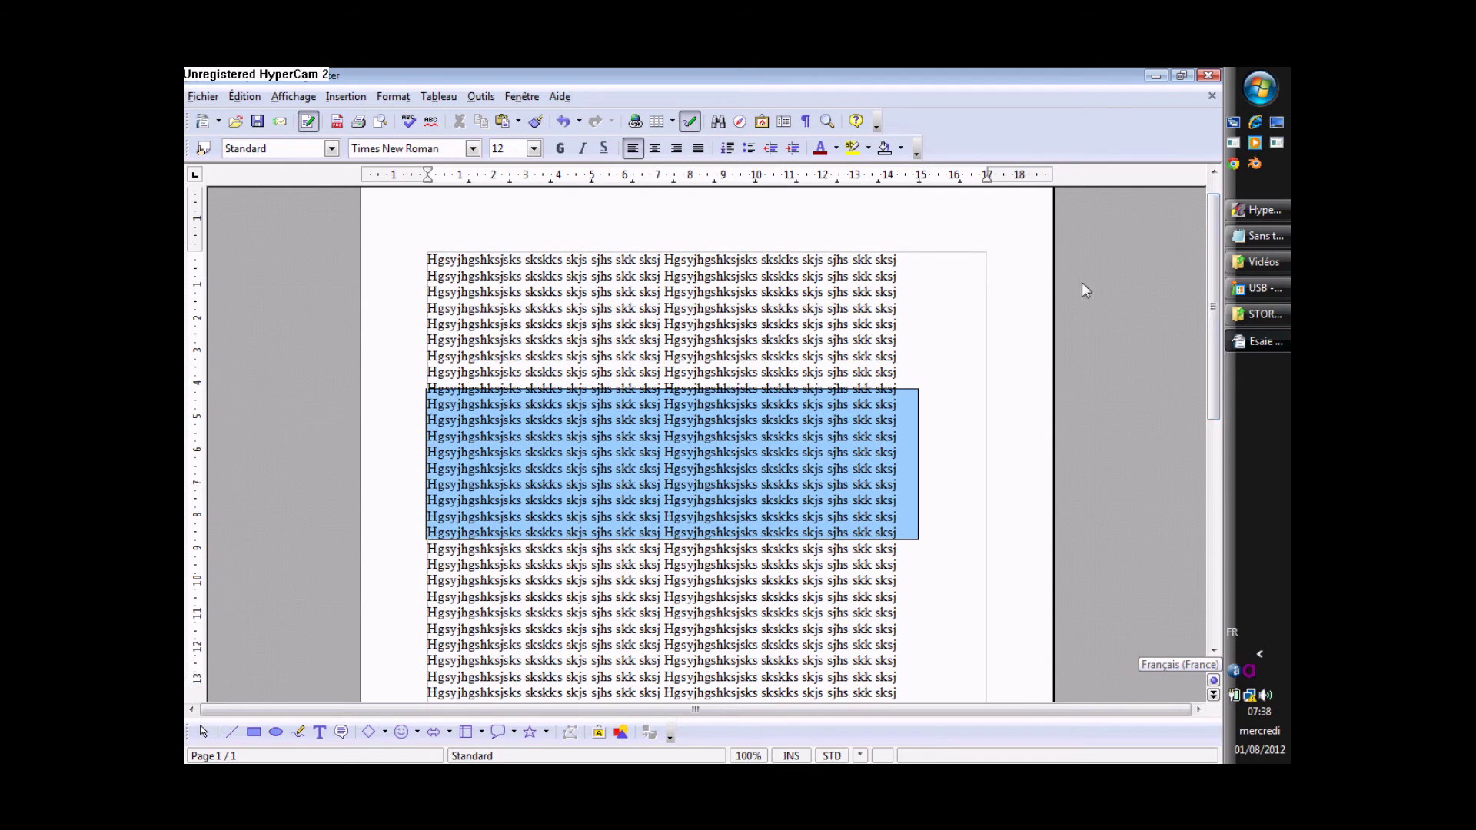
{"action": "left_click_drag", "start_coordinate": [520, 256], "coordinate": [424, 252]}
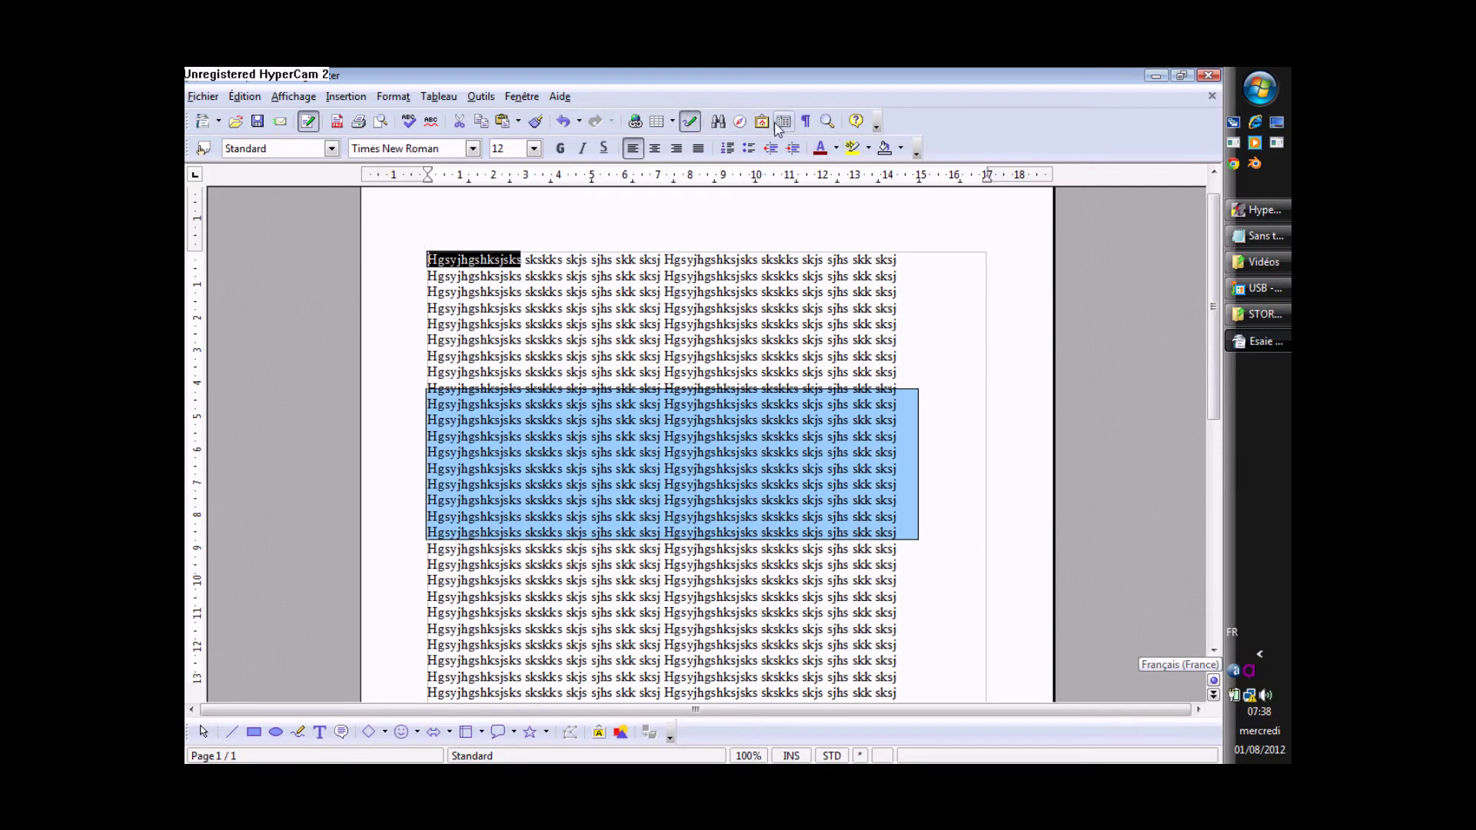
{"action": "left_click", "coordinate": [720, 123]}
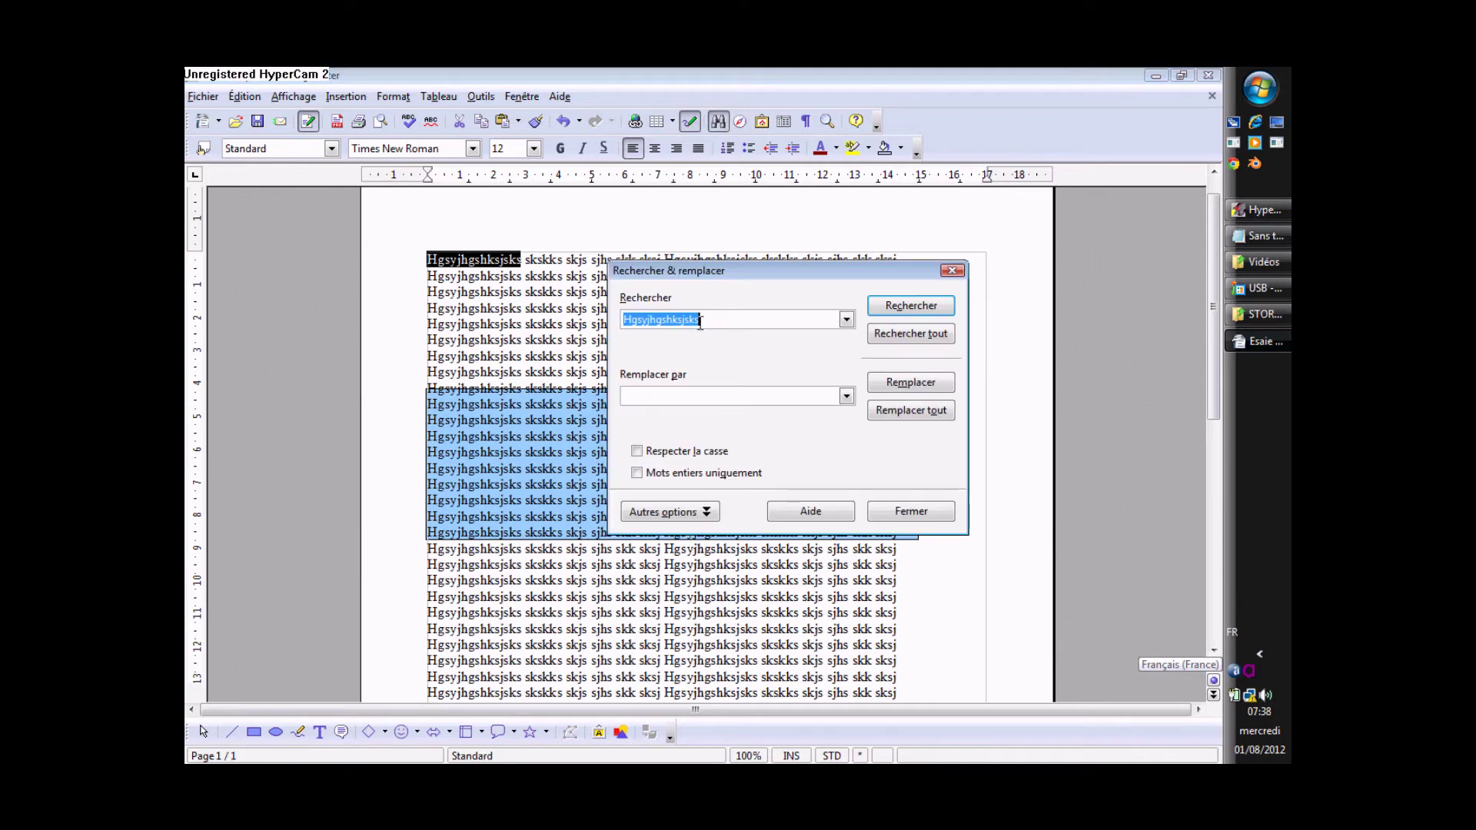
{"action": "left_click", "coordinate": [711, 397]}
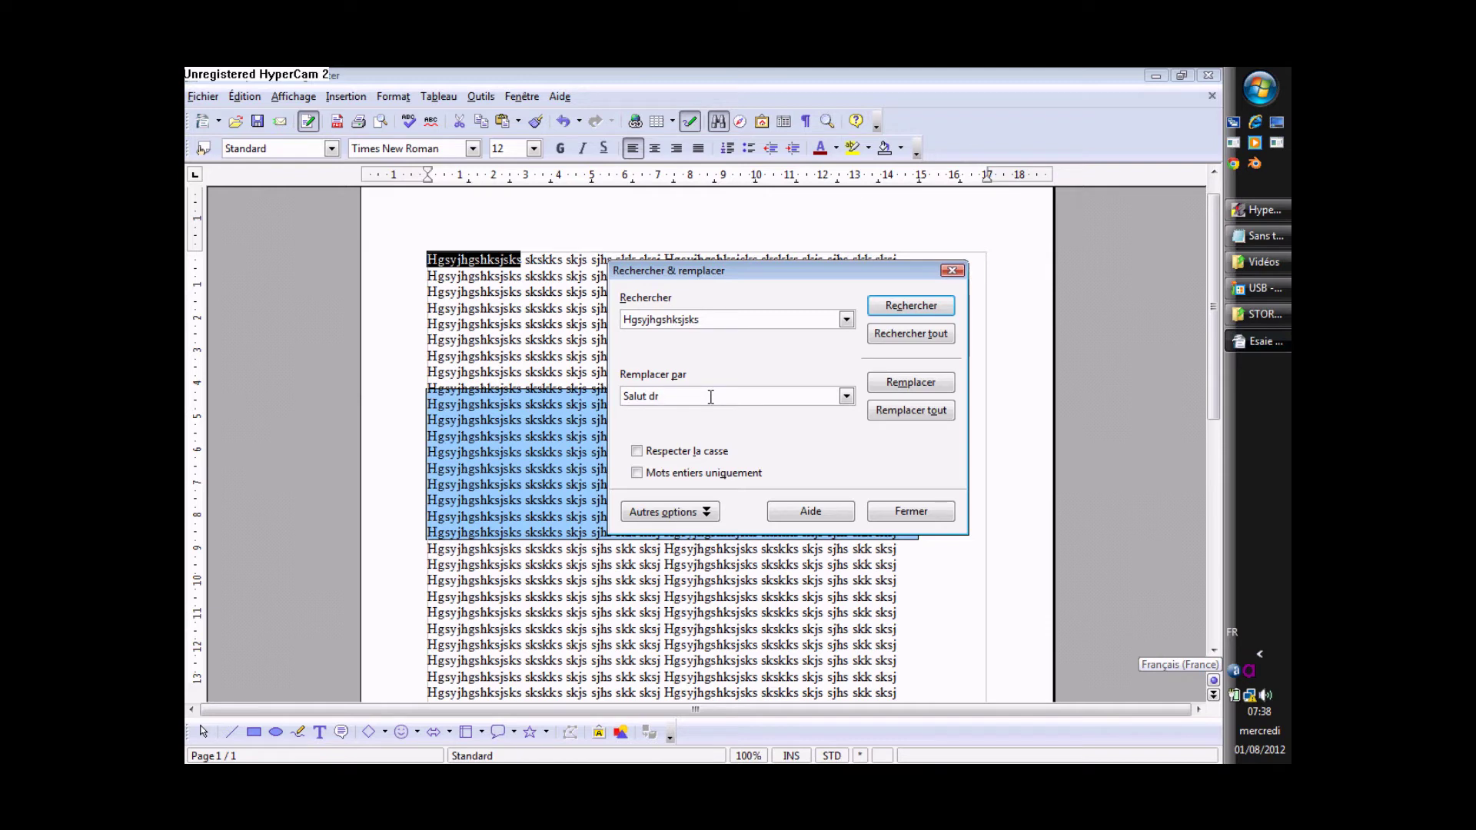
{"action": "type", "text": "oobiman"}
{"action": "left_click", "coordinate": [892, 412]}
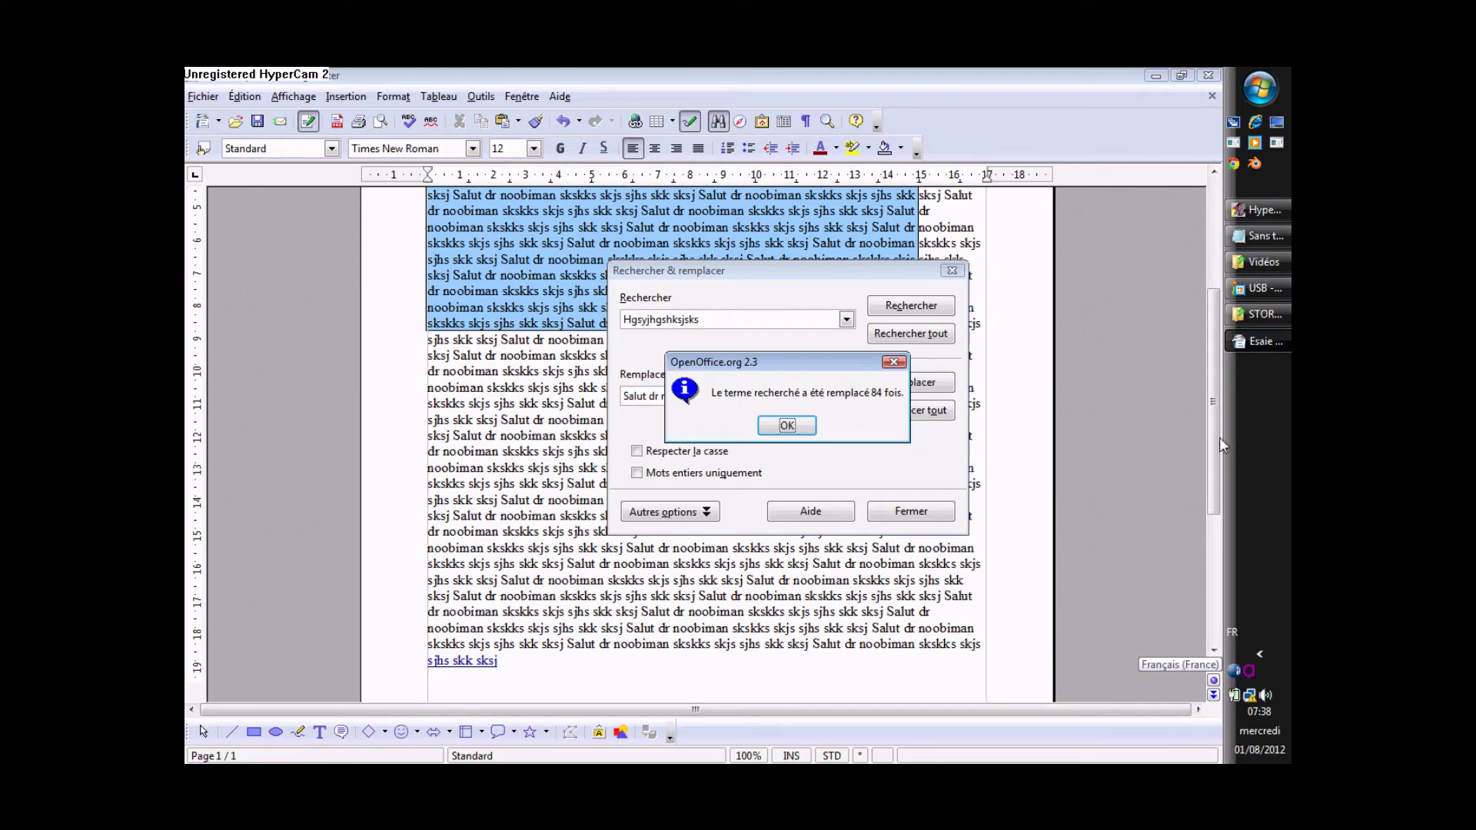
{"action": "left_click", "coordinate": [786, 425]}
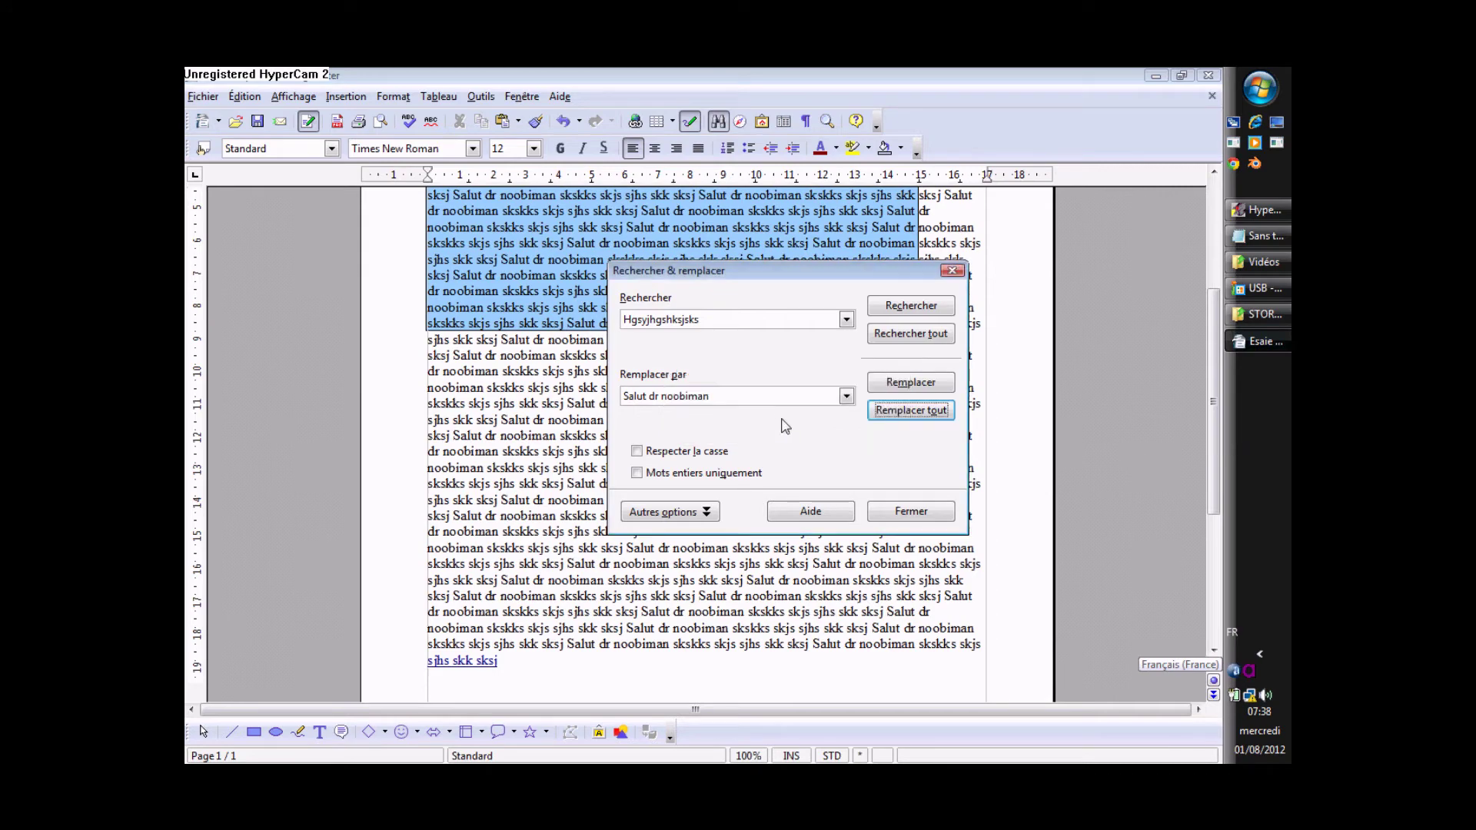
{"action": "left_click", "coordinate": [911, 511]}
{"action": "scroll", "coordinate": [563, 342], "scroll_direction": "up", "scroll_amount": 5}
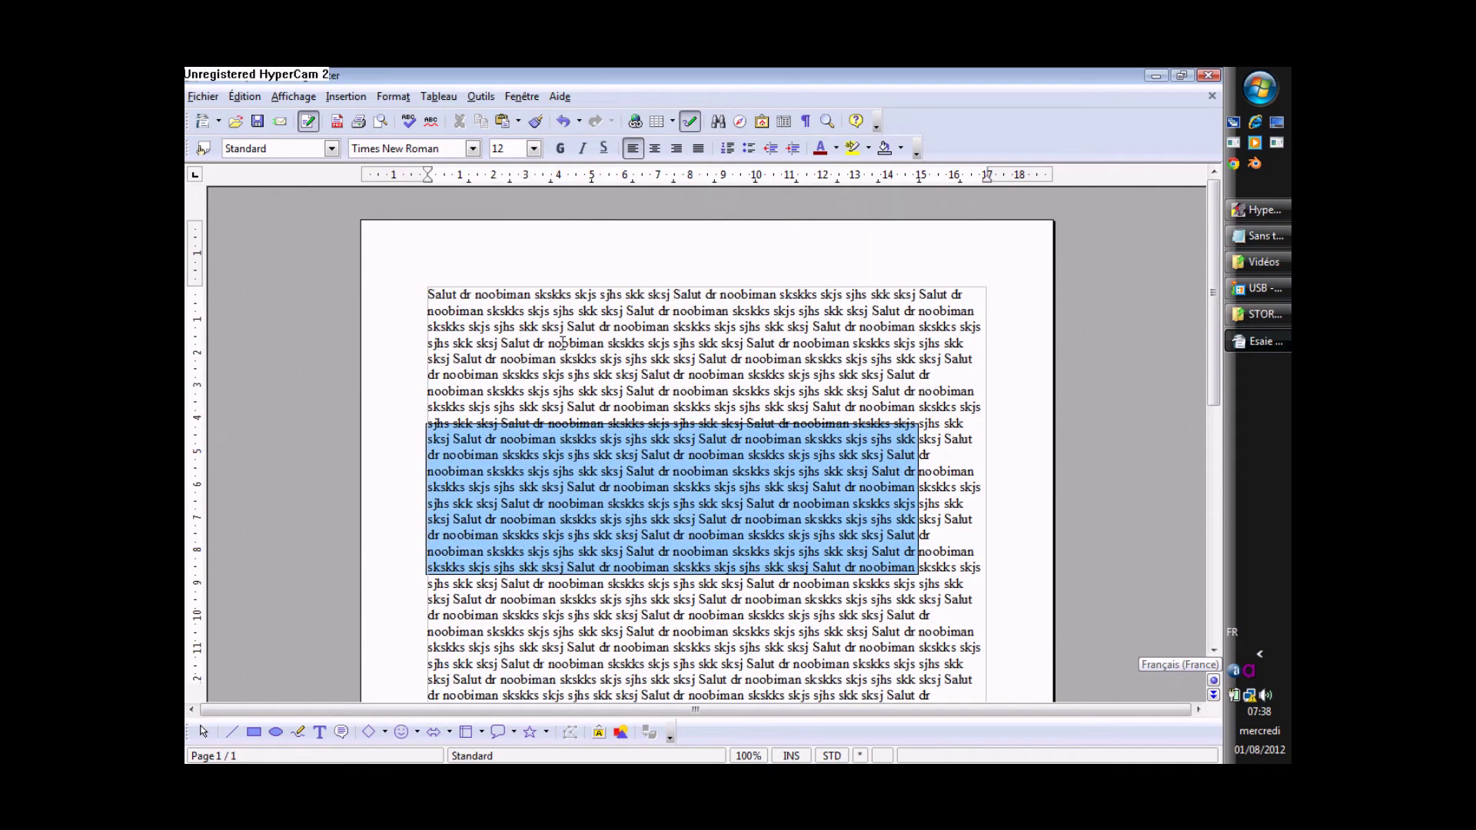
Step: Display the nonprinting characters and insert three empty paragraphs above the first line of text
{"action": "left_click_drag", "start_coordinate": [532, 293], "coordinate": [668, 299]}
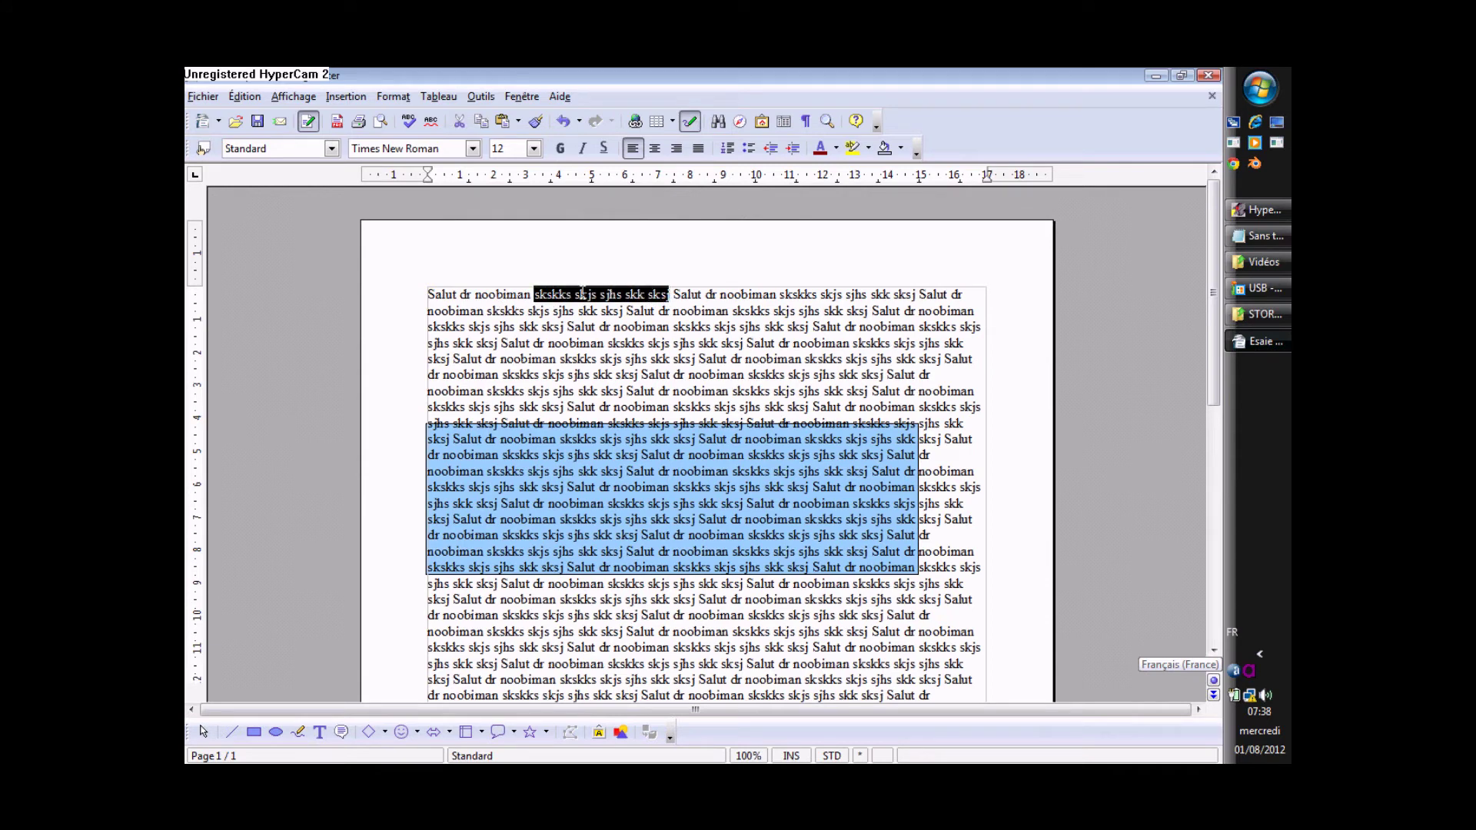
{"action": "left_click_drag", "start_coordinate": [674, 295], "coordinate": [978, 301]}
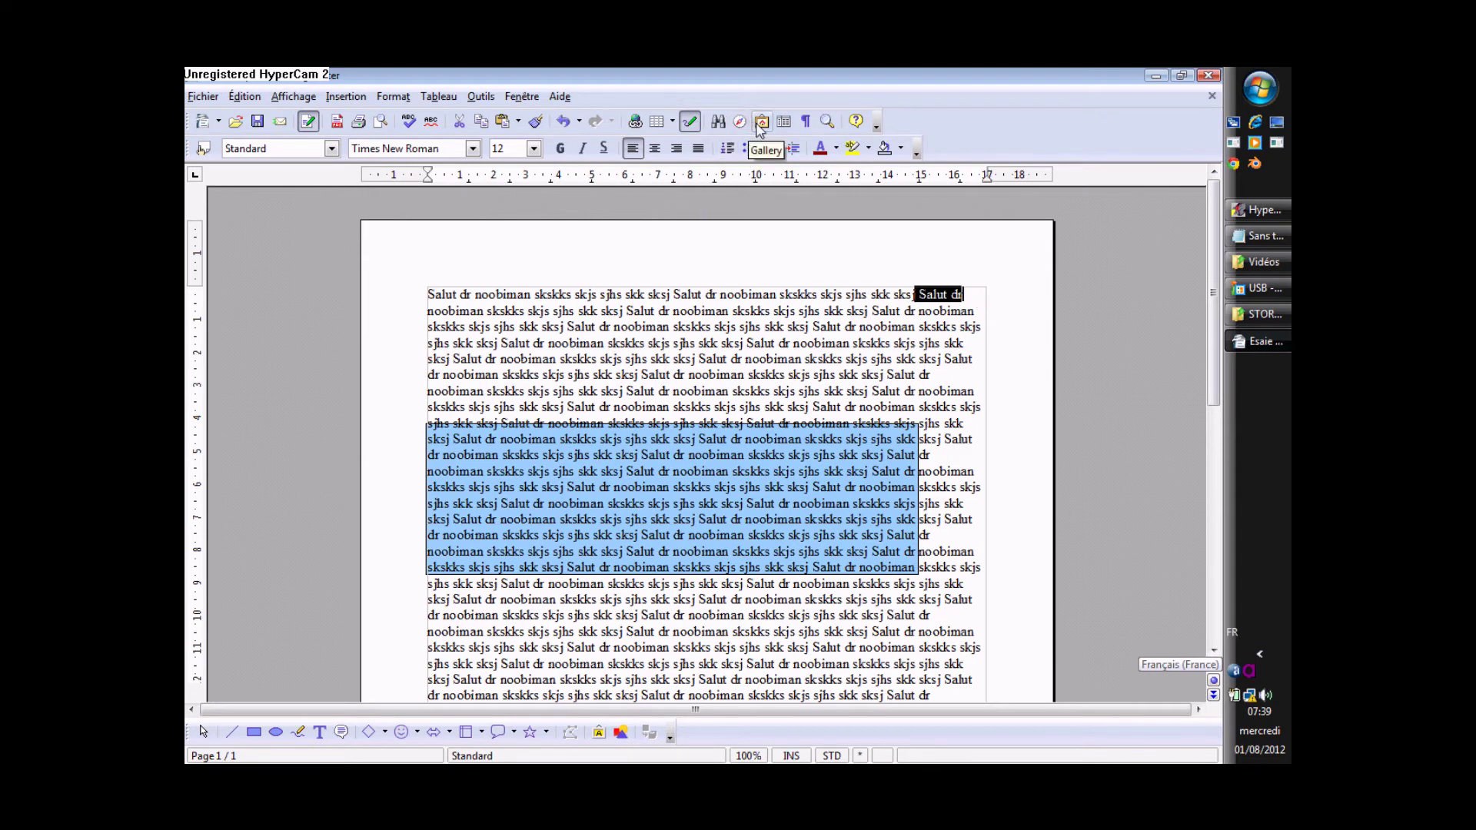
{"action": "left_click", "coordinate": [803, 125]}
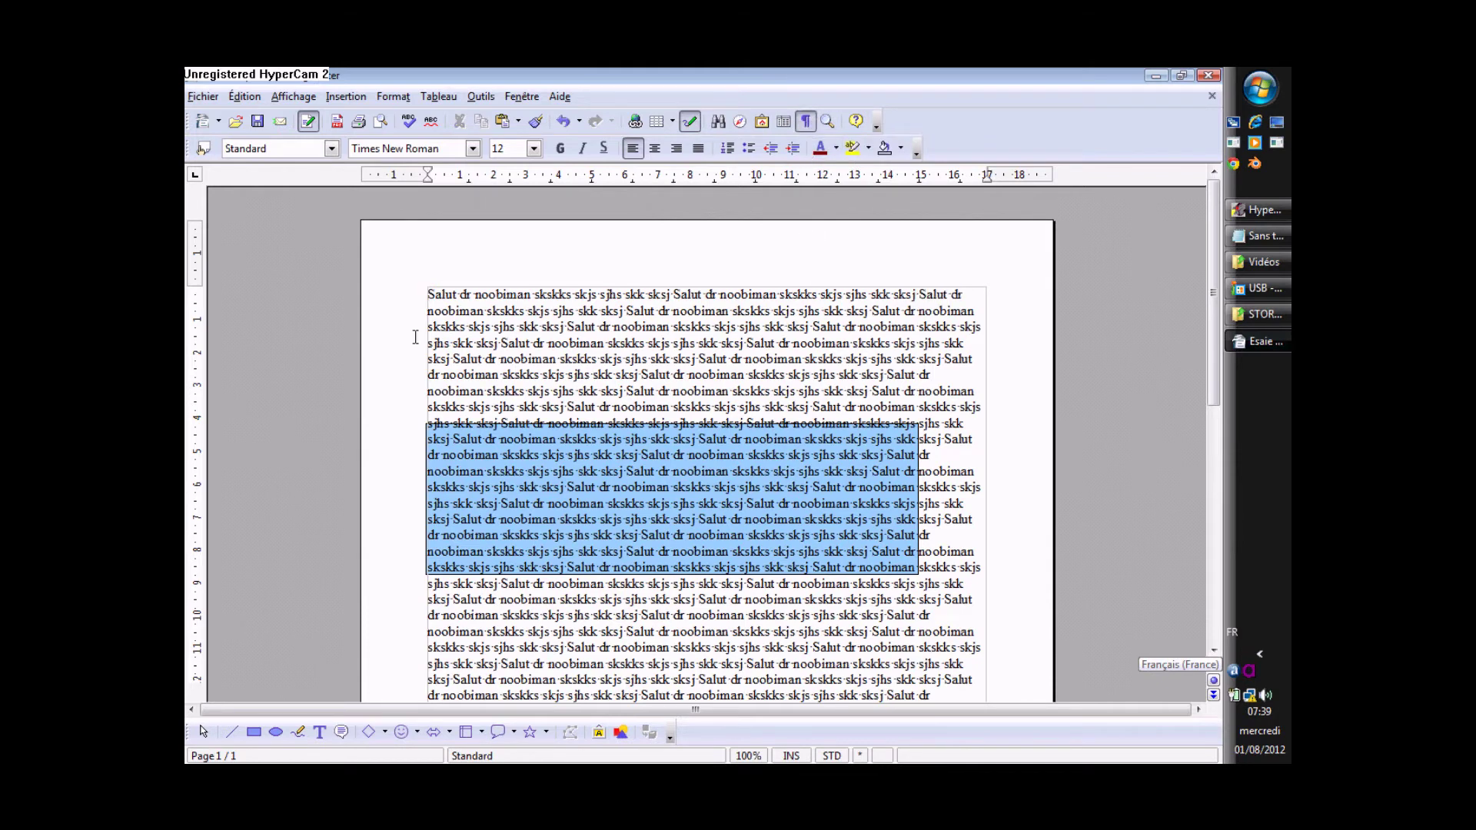
{"action": "key", "text": "Return"}
{"action": "key", "text": "Return"}
{"action": "key", "text": "Return"}
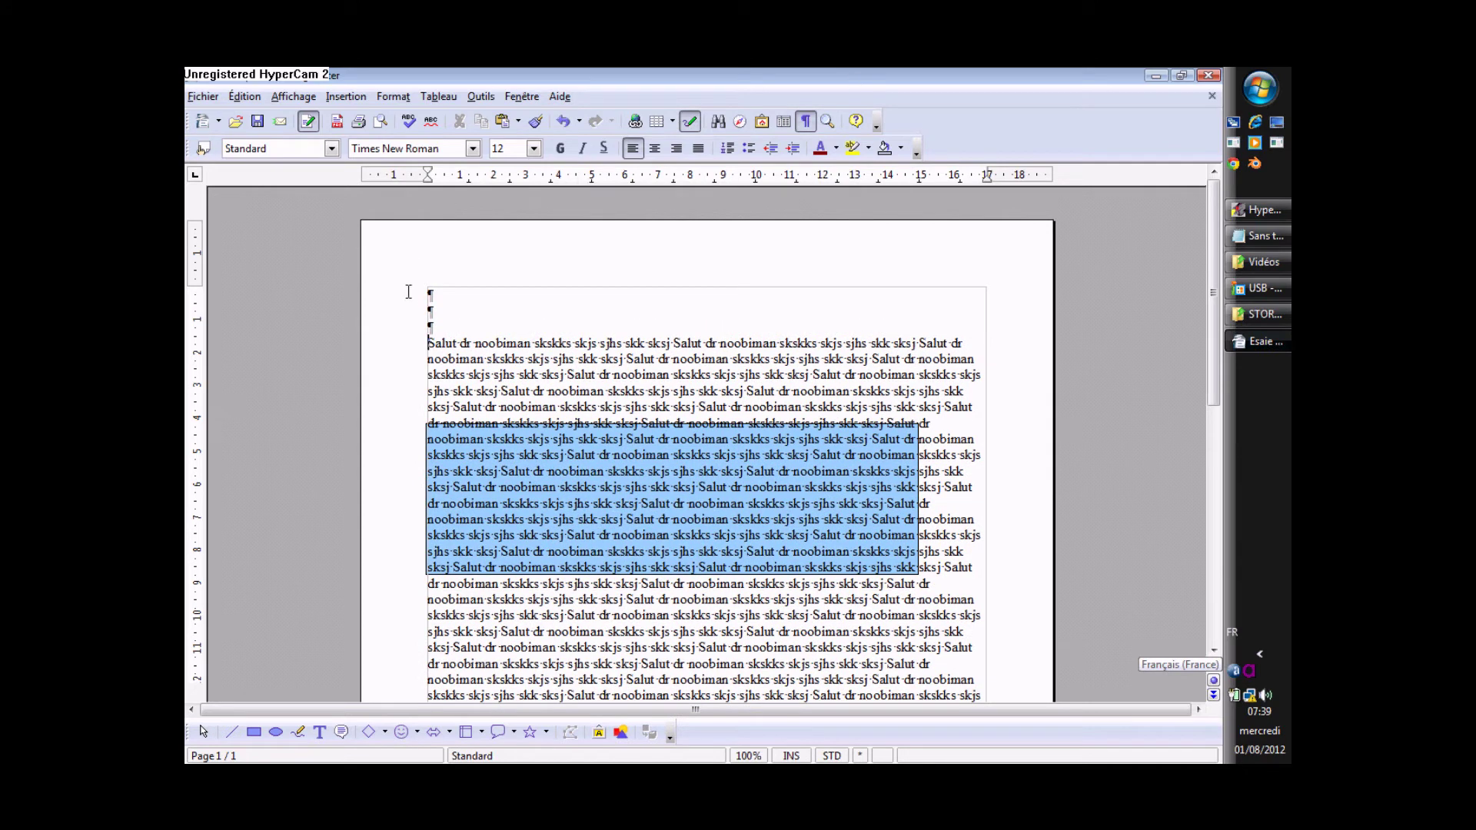
Step: Delete the blue rectangle behind the text
{"action": "left_click", "coordinate": [475, 344]}
{"action": "left_click", "coordinate": [752, 471]}
{"action": "key", "text": "Delete"}
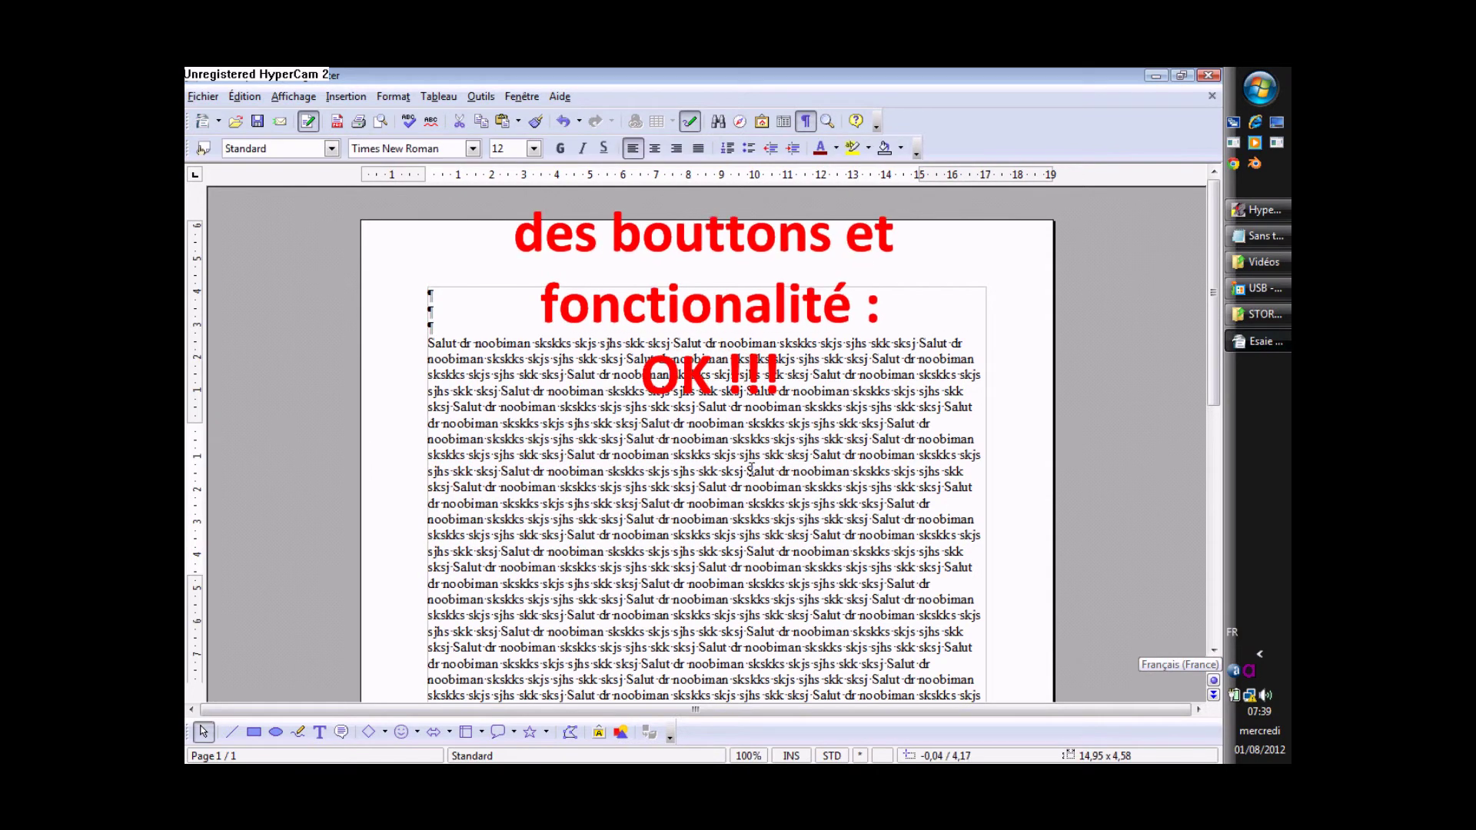
Step: Check the whole page in the print preview, then return to editing
{"action": "left_click_drag", "start_coordinate": [462, 323], "coordinate": [408, 307]}
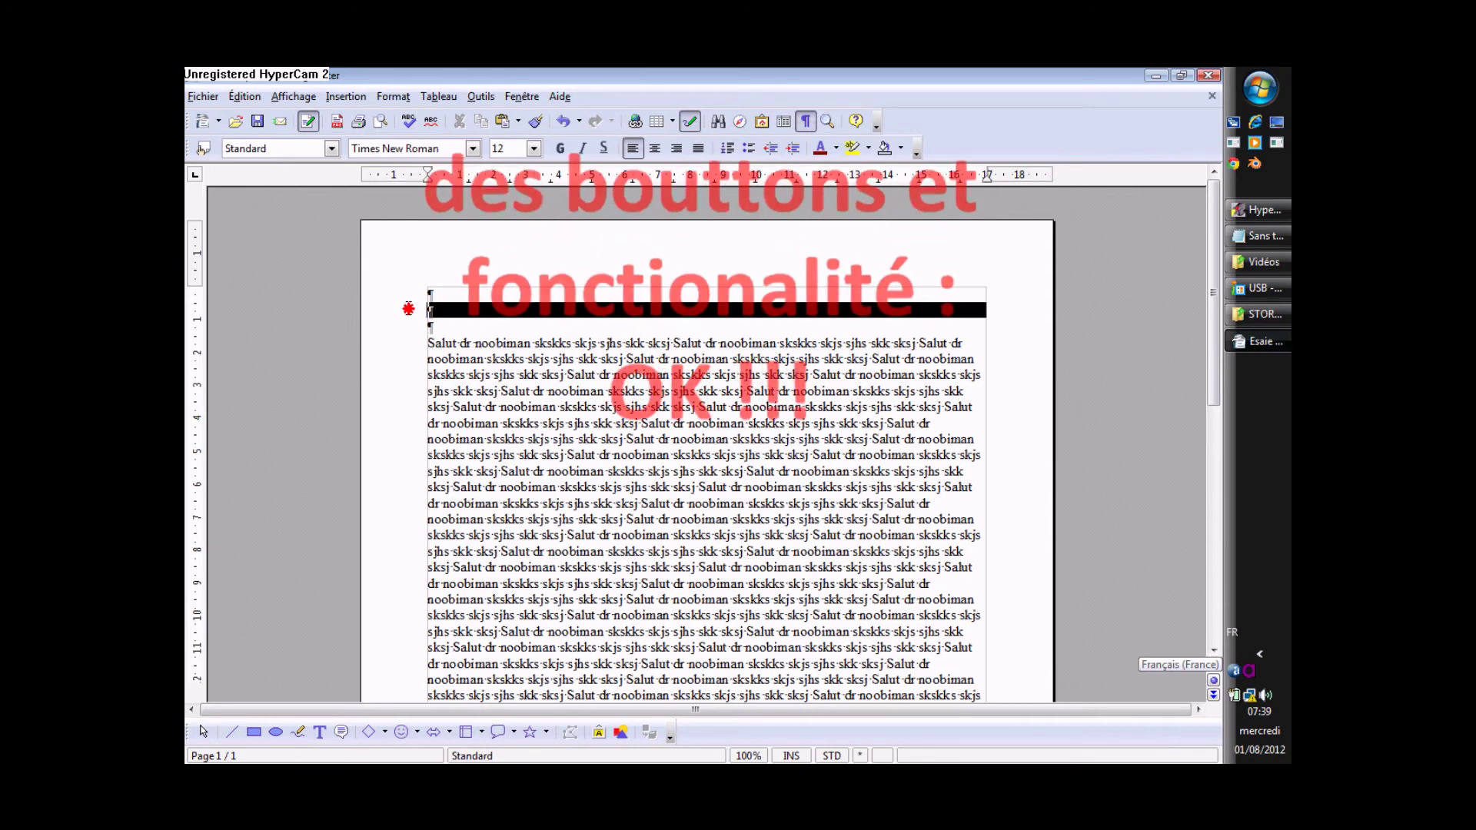
{"action": "left_click", "coordinate": [380, 121]}
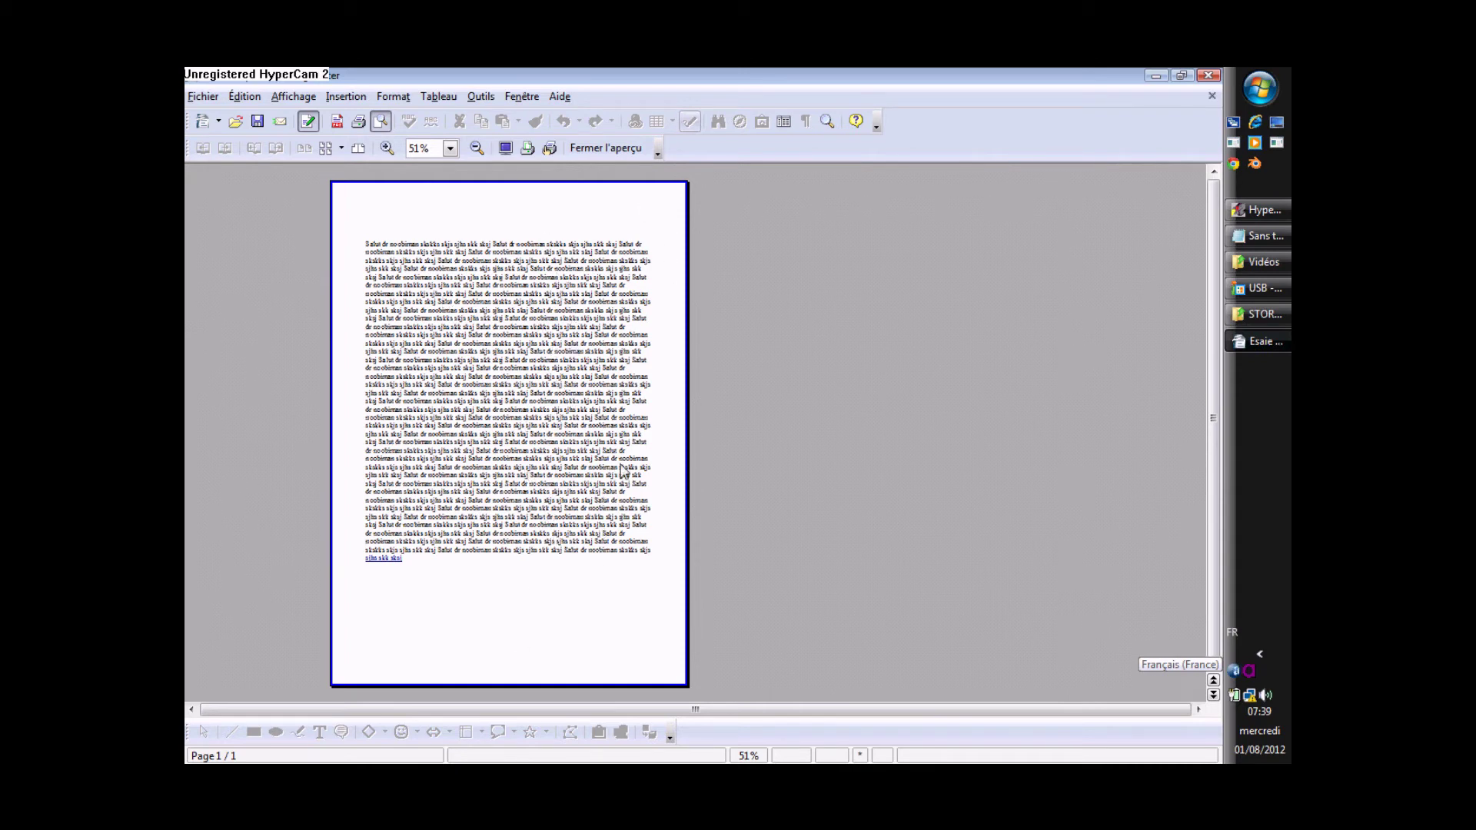
{"action": "left_click", "coordinate": [386, 120]}
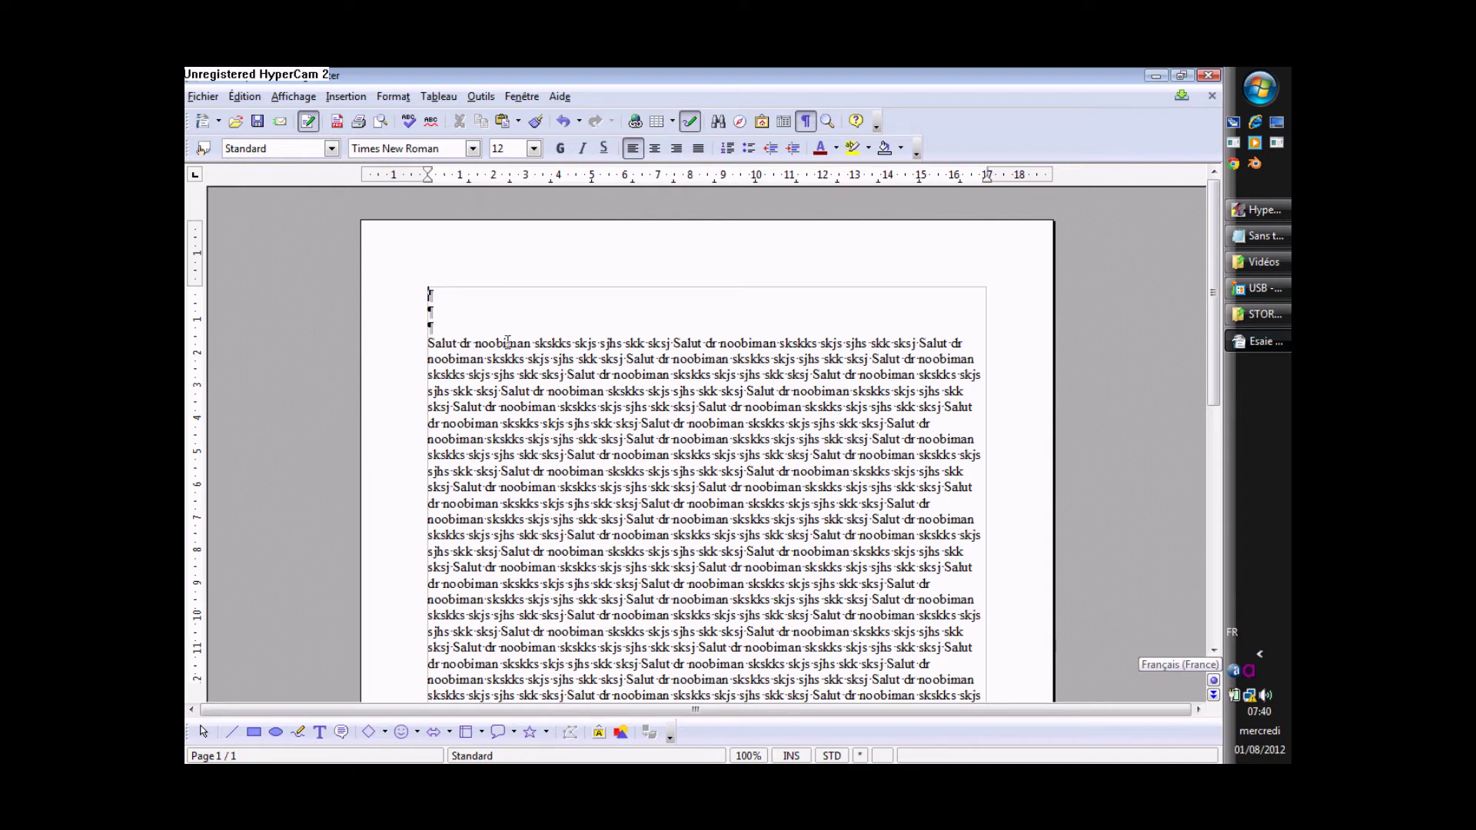
Step: Copy "Salut dr noobiman" from the start of the text into the empty first line as a title
{"action": "left_click_drag", "start_coordinate": [529, 344], "coordinate": [401, 341]}
{"action": "key", "text": "ctrl+c"}
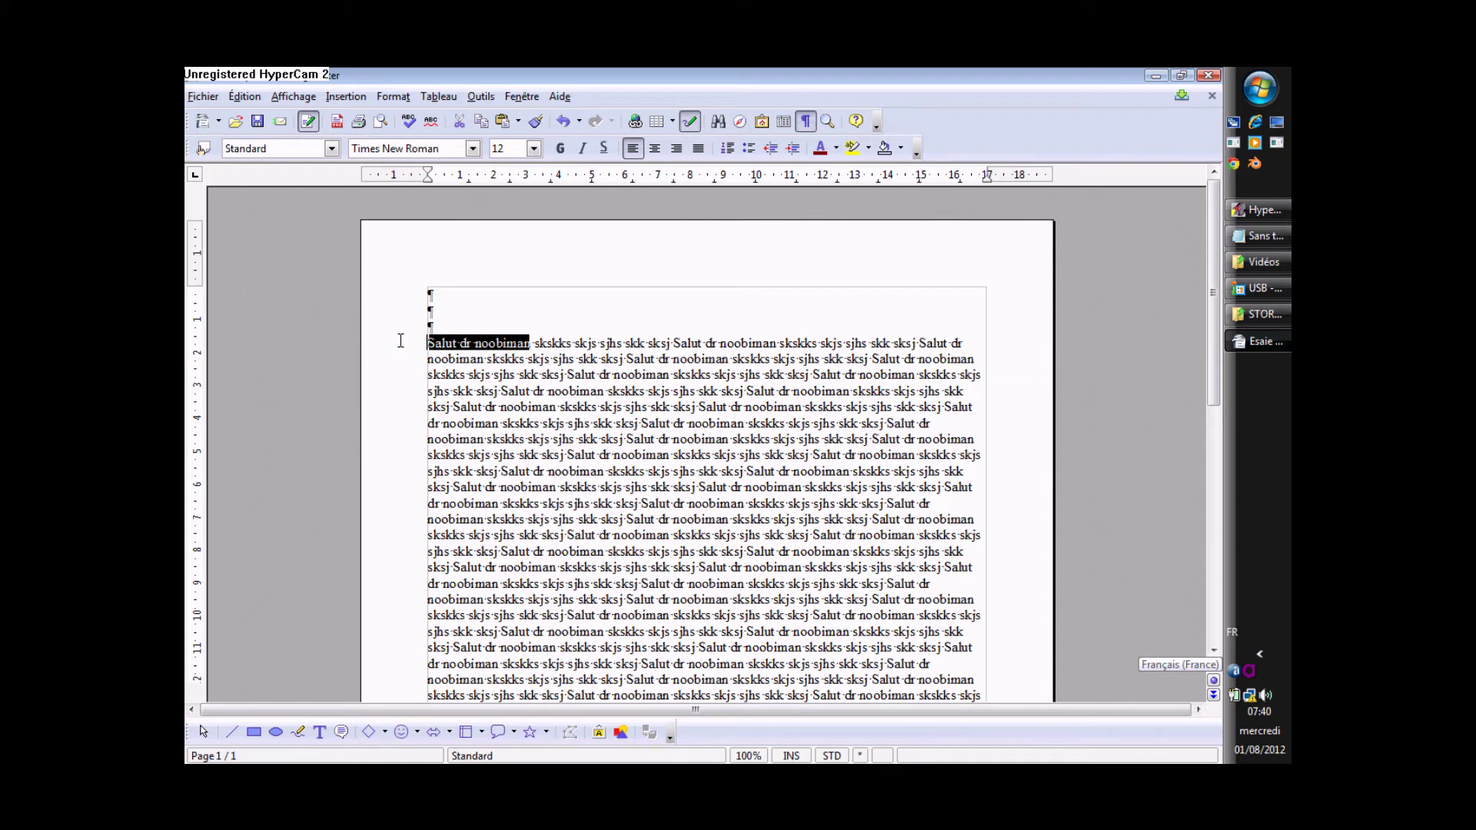
{"action": "left_click", "coordinate": [473, 308]}
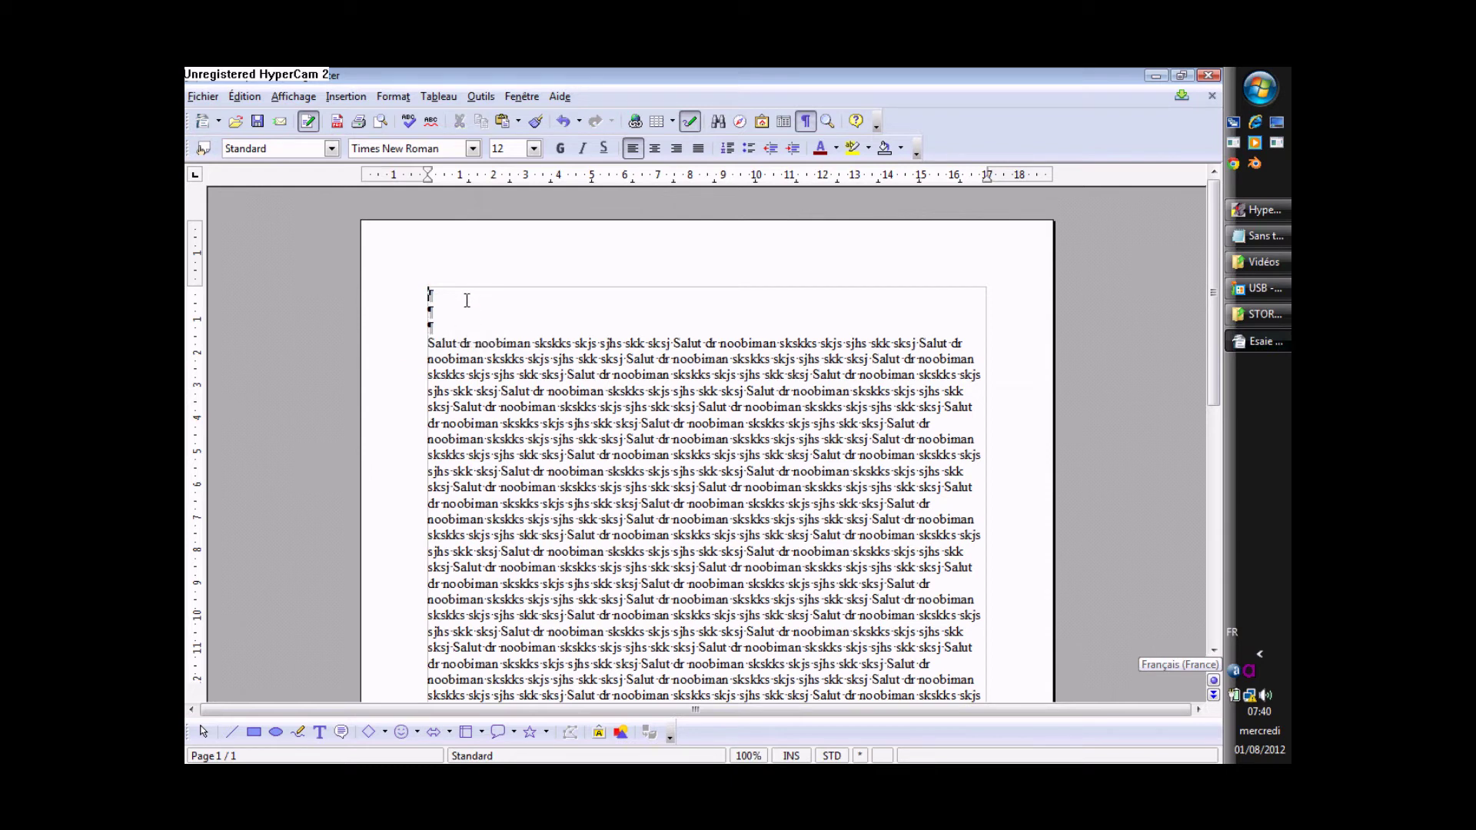
{"action": "key", "text": "ctrl+v"}
Step: Format the title "Salut dr noobiman" in the Latha font at size 20
{"action": "left_click_drag", "start_coordinate": [536, 295], "coordinate": [384, 277]}
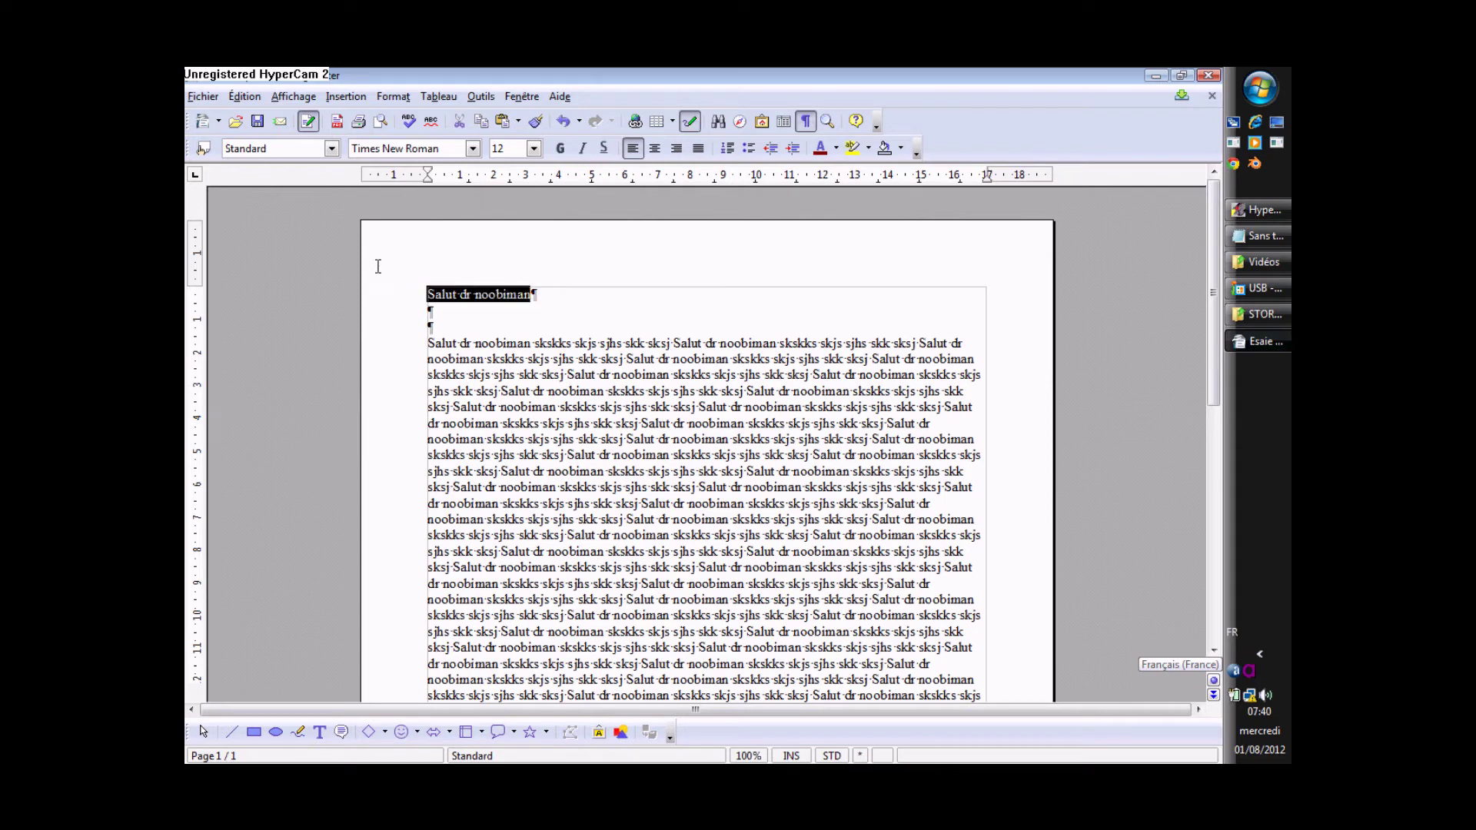
{"action": "left_click", "coordinate": [473, 150]}
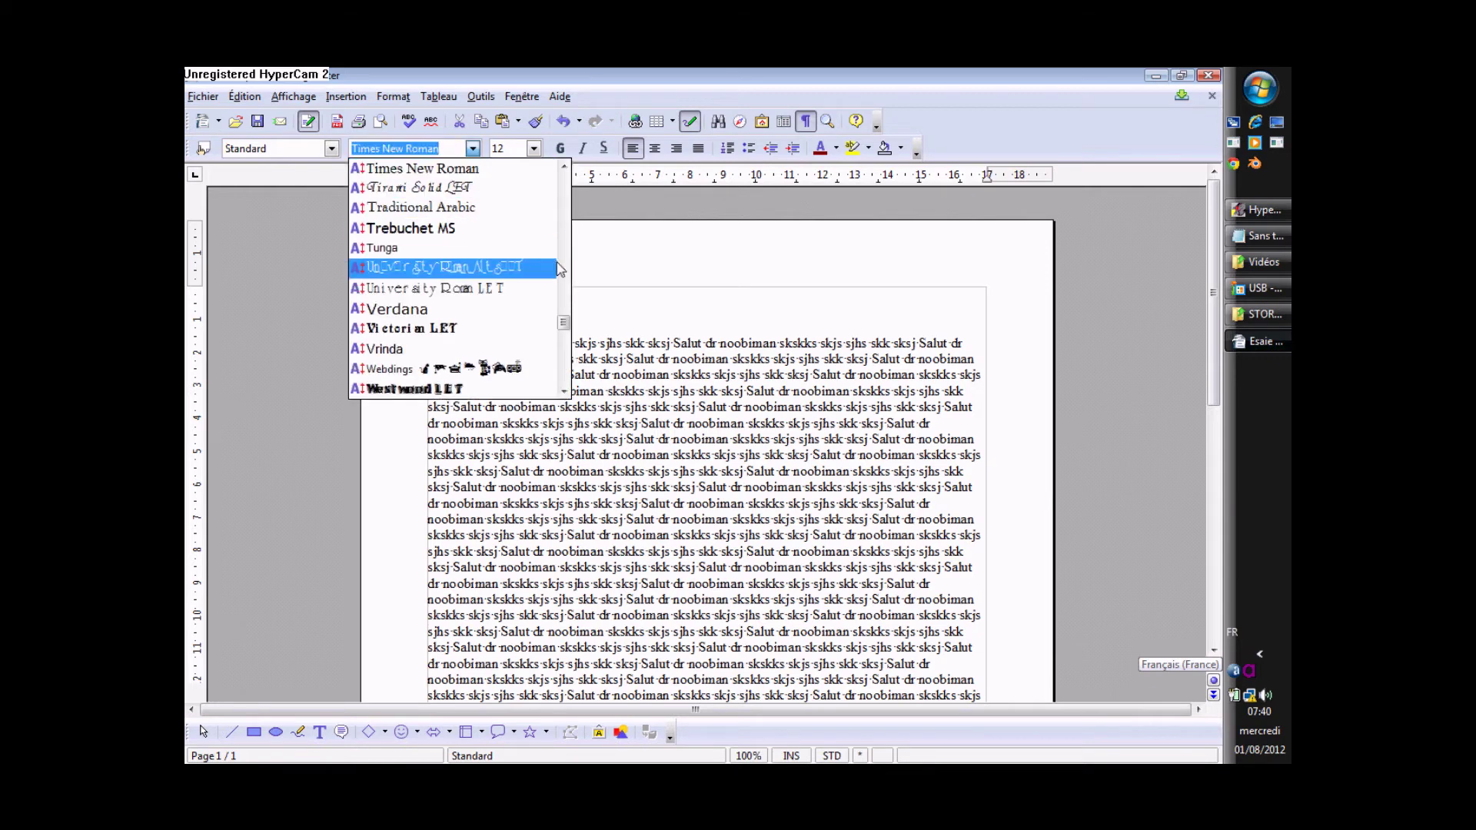
{"action": "mouse_move", "coordinate": [566, 315]}
{"action": "left_mouse_down"}
{"action": "mouse_move", "coordinate": [567, 369]}
{"action": "mouse_move", "coordinate": [566, 184]}
{"action": "mouse_move", "coordinate": [564, 262]}
{"action": "left_mouse_up"}
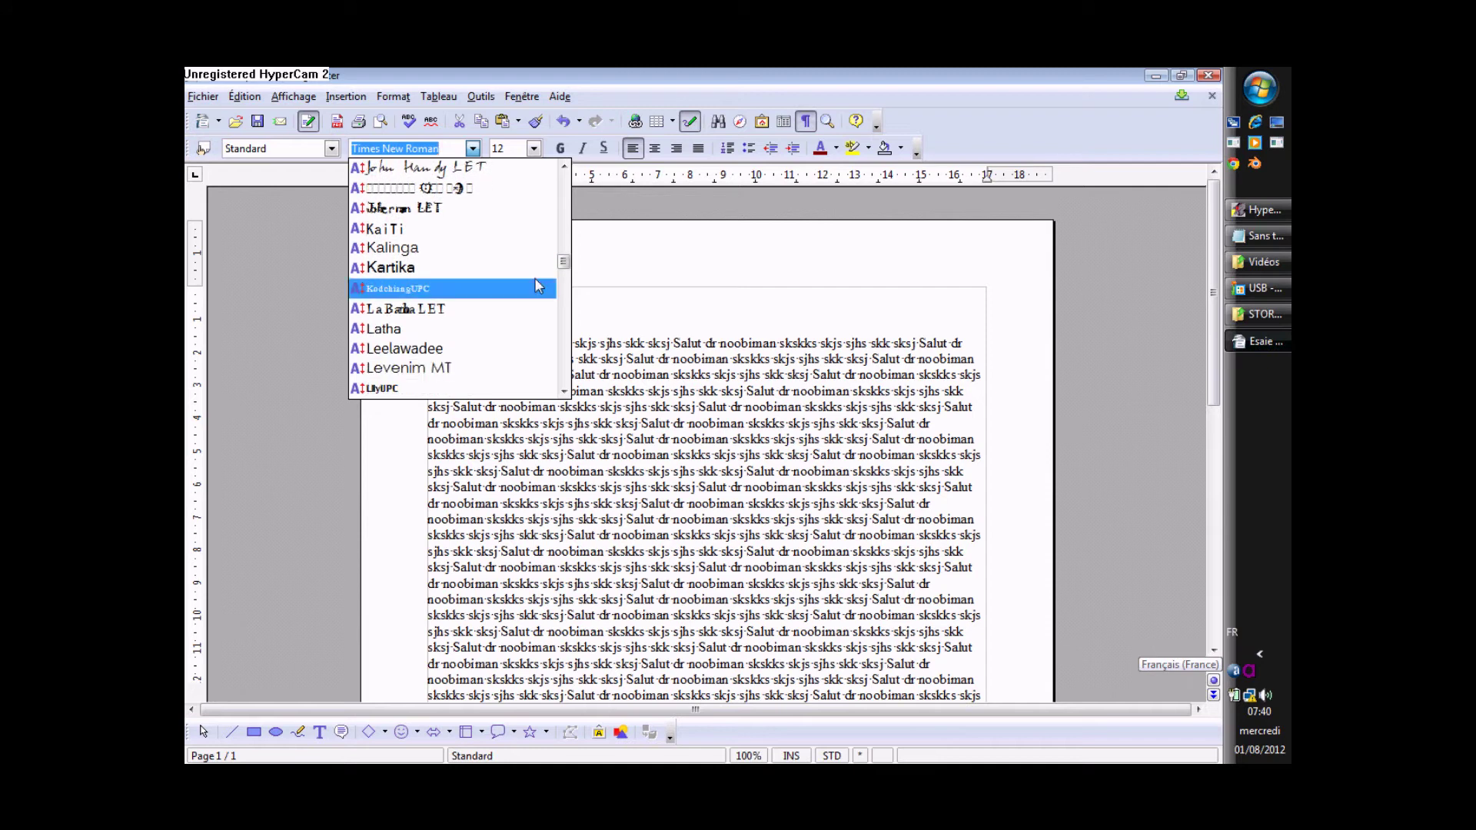
{"action": "left_click", "coordinate": [453, 335]}
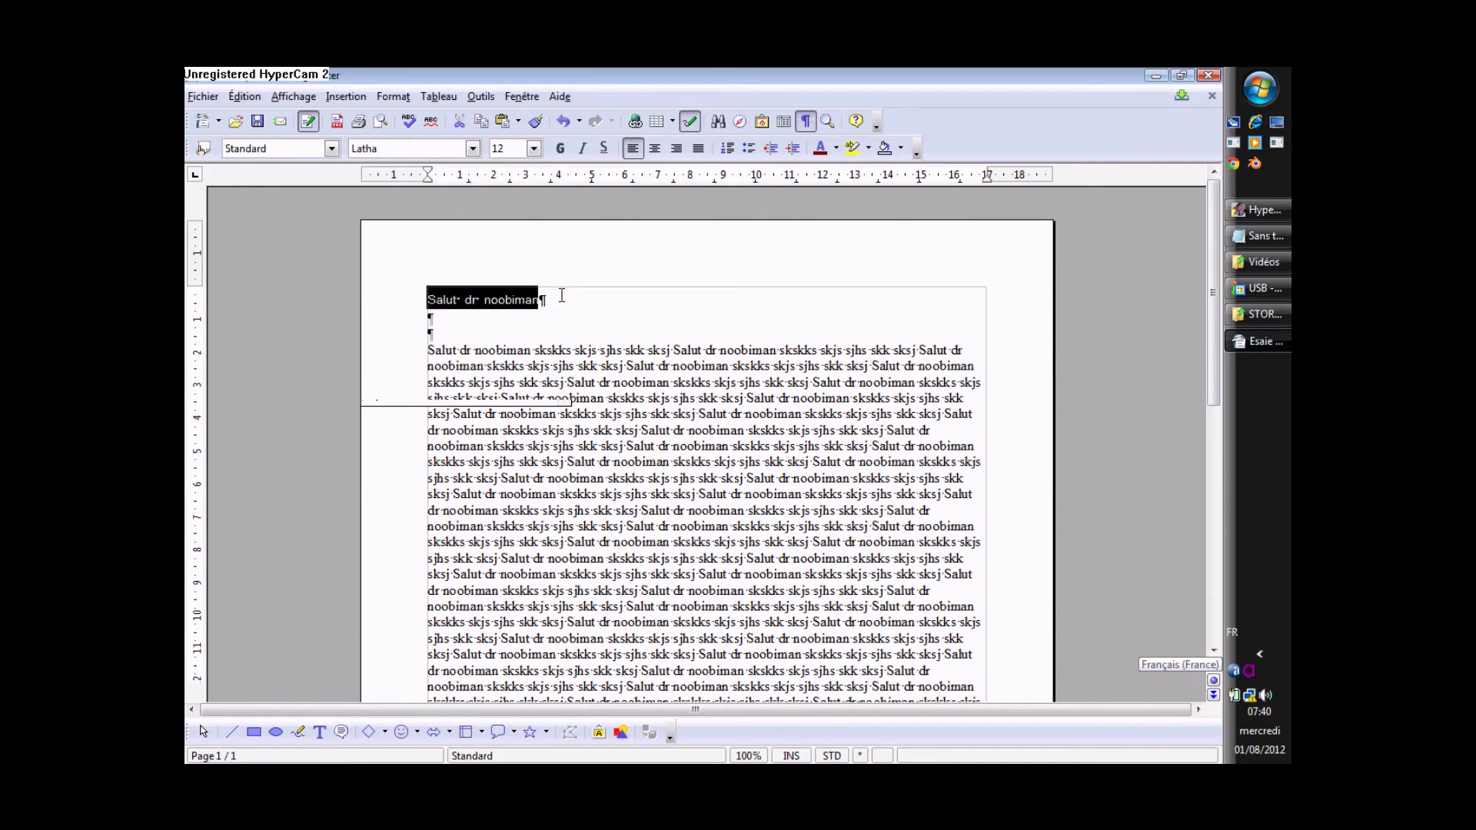
{"action": "left_click", "coordinate": [534, 149]}
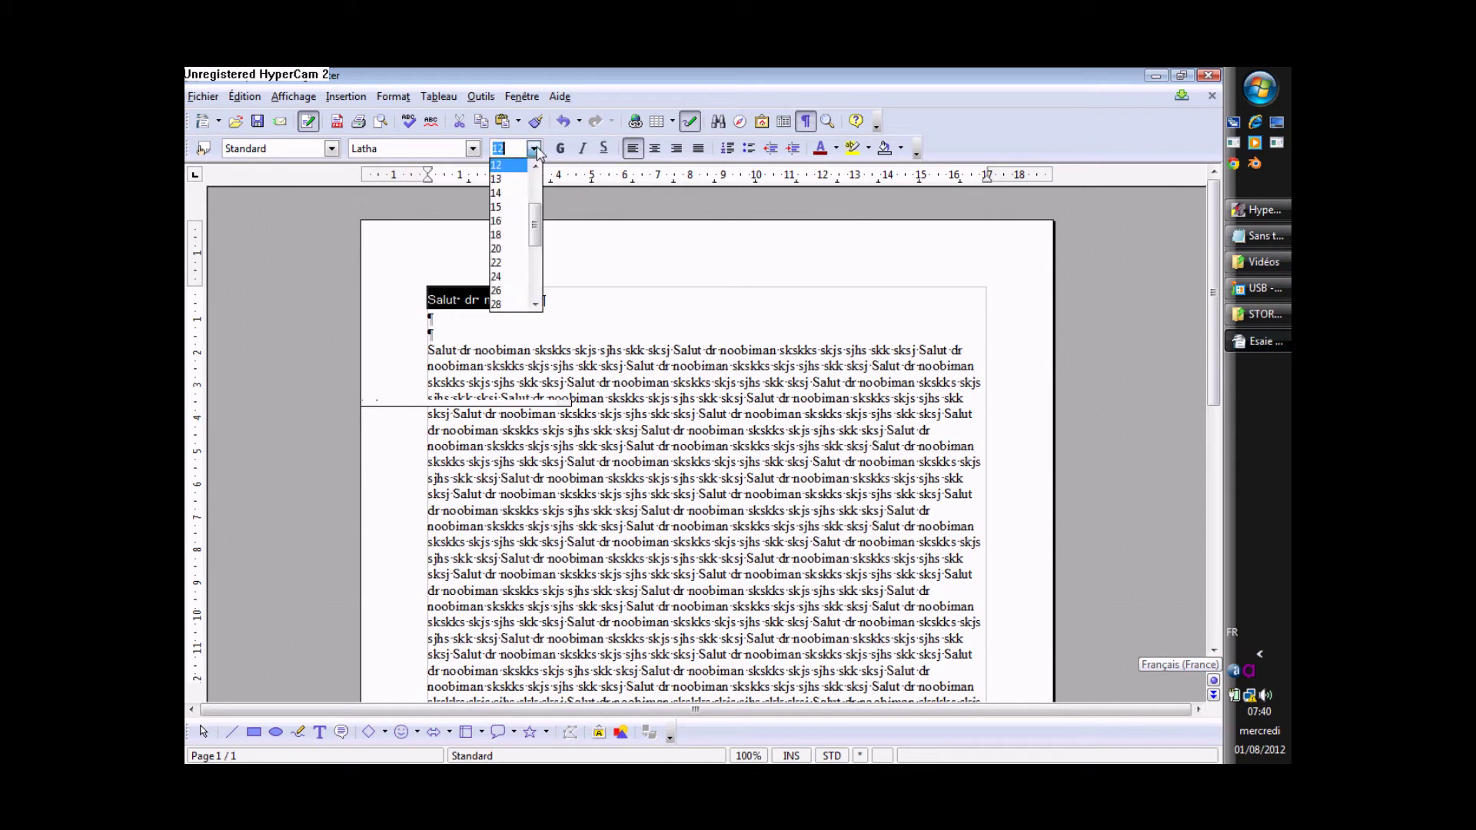
{"action": "left_click", "coordinate": [508, 249]}
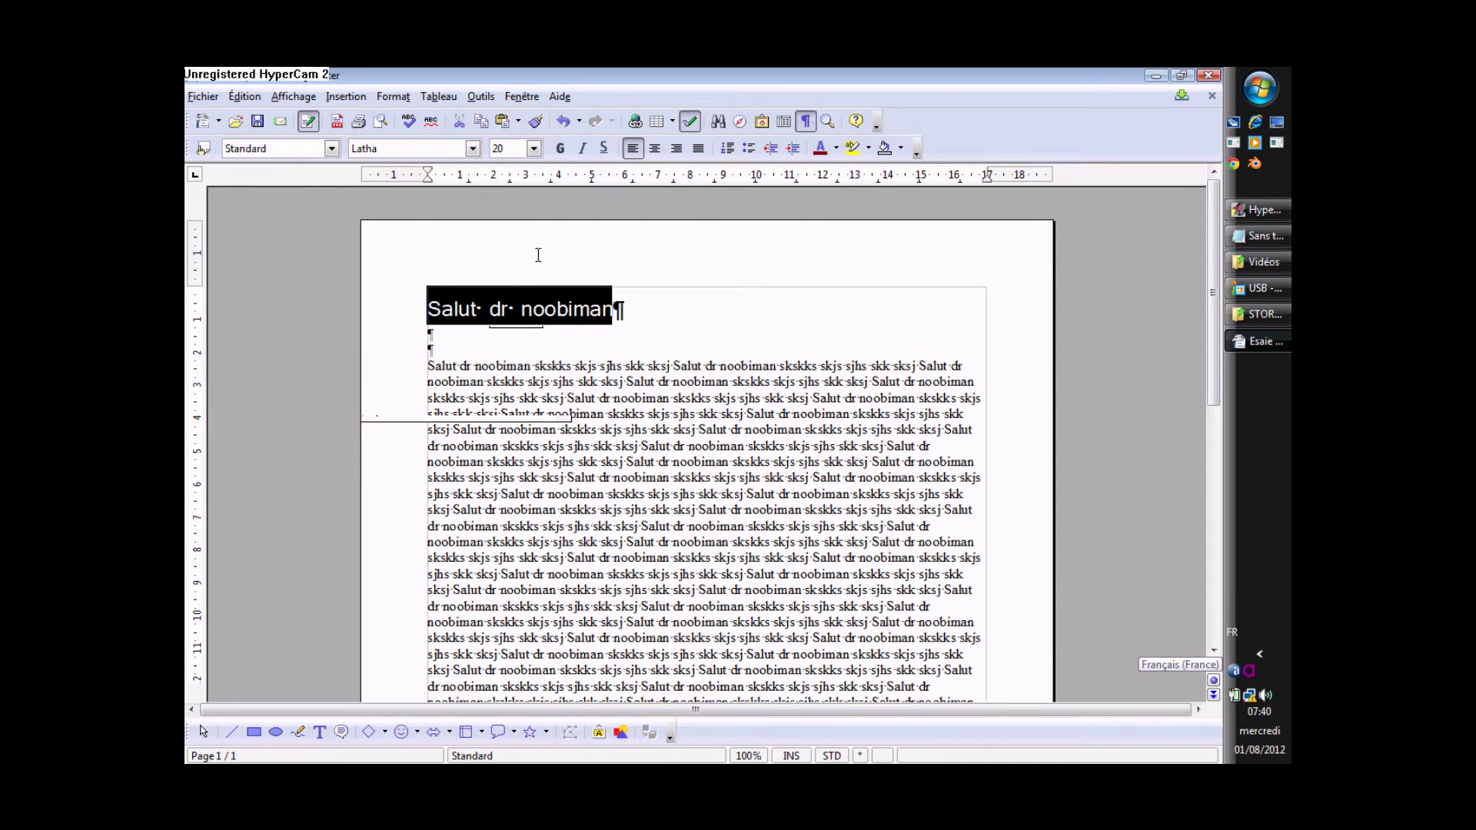
Step: Point out the space mark after "Salut" in the title and hide the nonprinting characters
{"action": "left_click", "coordinate": [480, 311]}
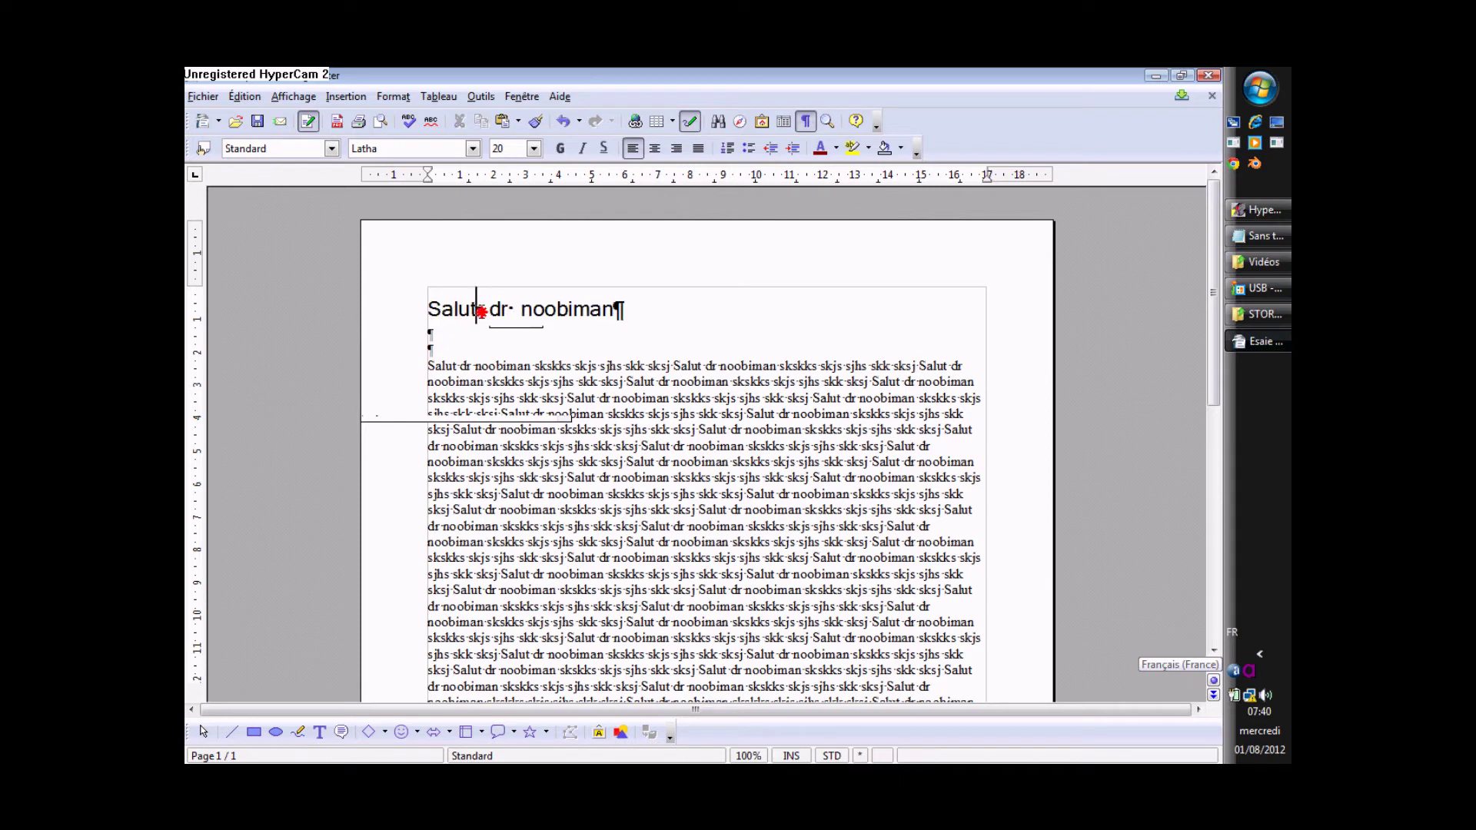
{"action": "left_click_drag", "start_coordinate": [476, 309], "coordinate": [486, 310]}
{"action": "left_click", "coordinate": [805, 120]}
Step: Make the title "Salut dr noobiman" bold, italic and underlined
{"action": "left_click_drag", "start_coordinate": [670, 312], "coordinate": [394, 306]}
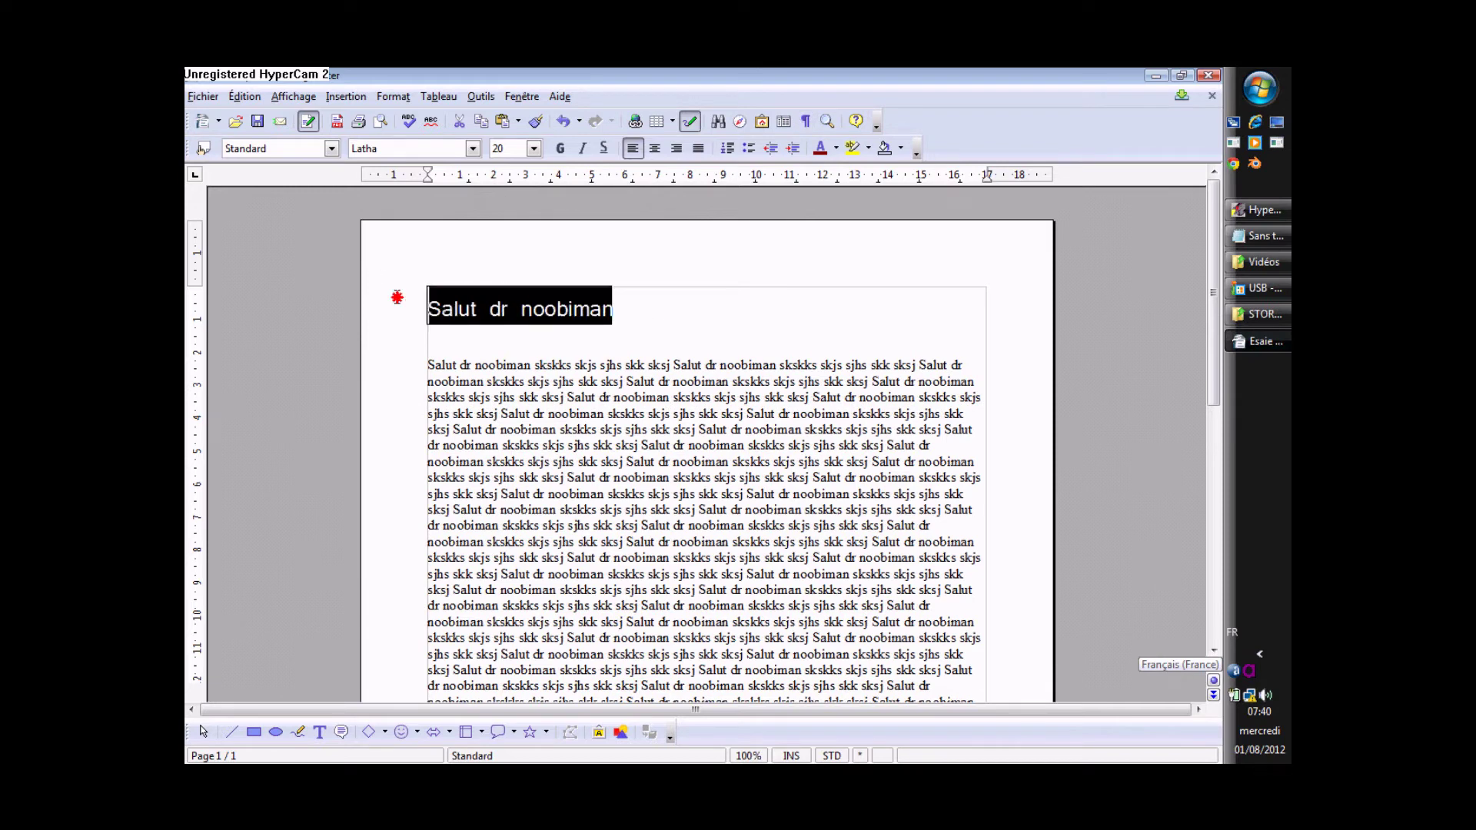
{"action": "left_click", "coordinate": [561, 148]}
{"action": "left_click", "coordinate": [582, 149]}
{"action": "left_click", "coordinate": [609, 150]}
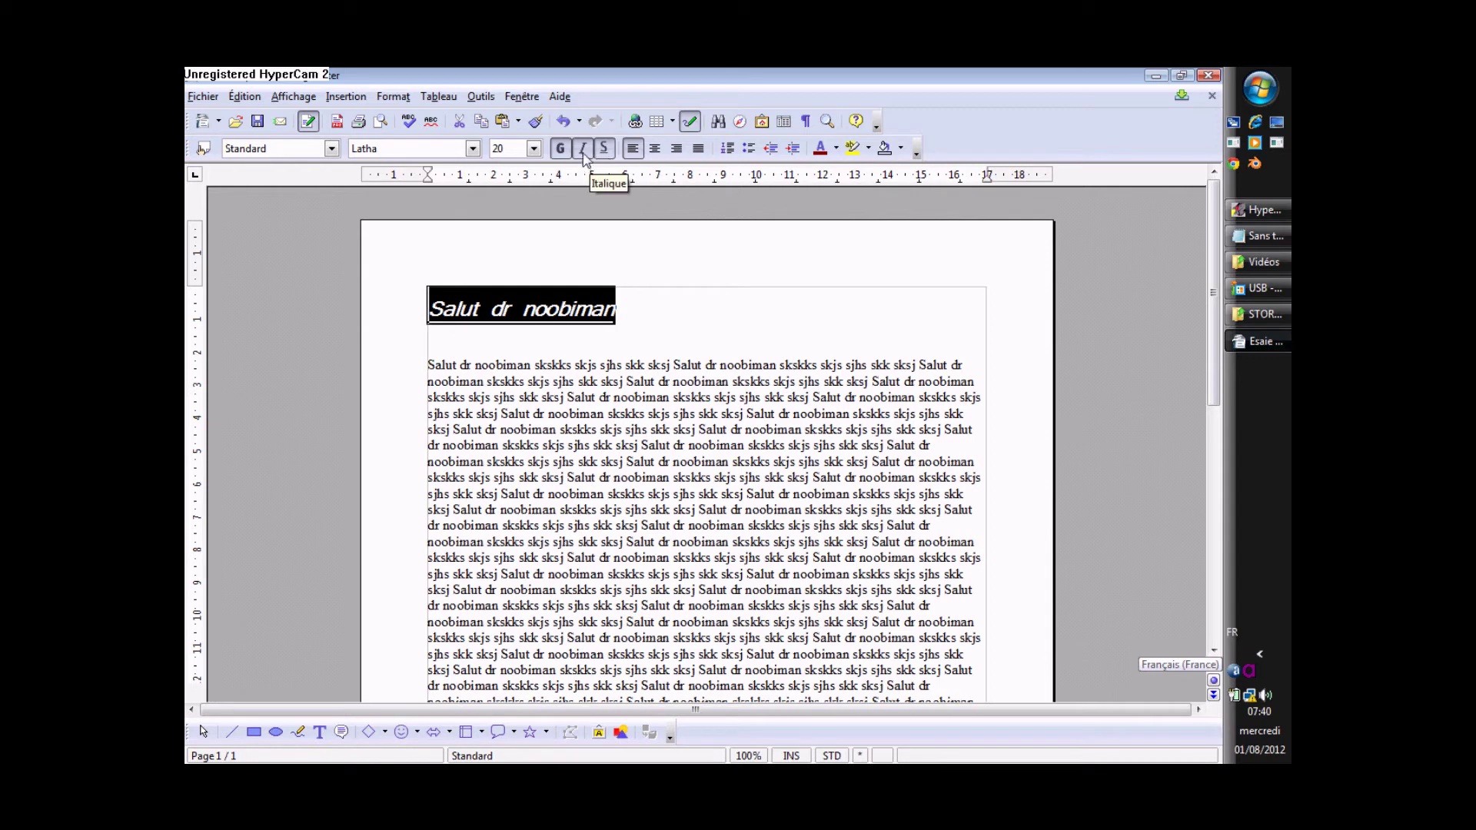
Step: Try left, right and centred alignment on the title and leave it centred
{"action": "left_click", "coordinate": [654, 153]}
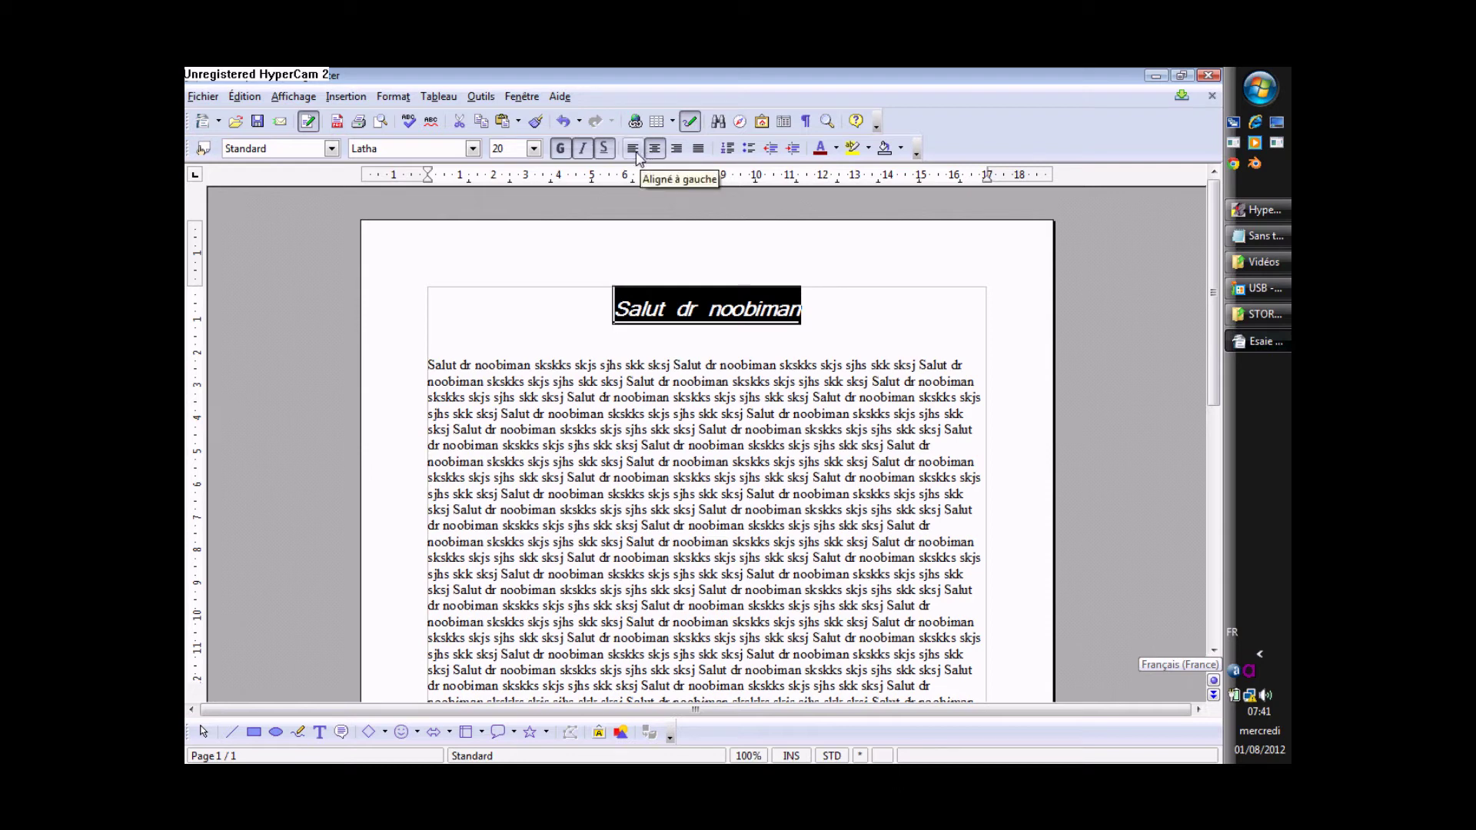
{"action": "left_click", "coordinate": [635, 154]}
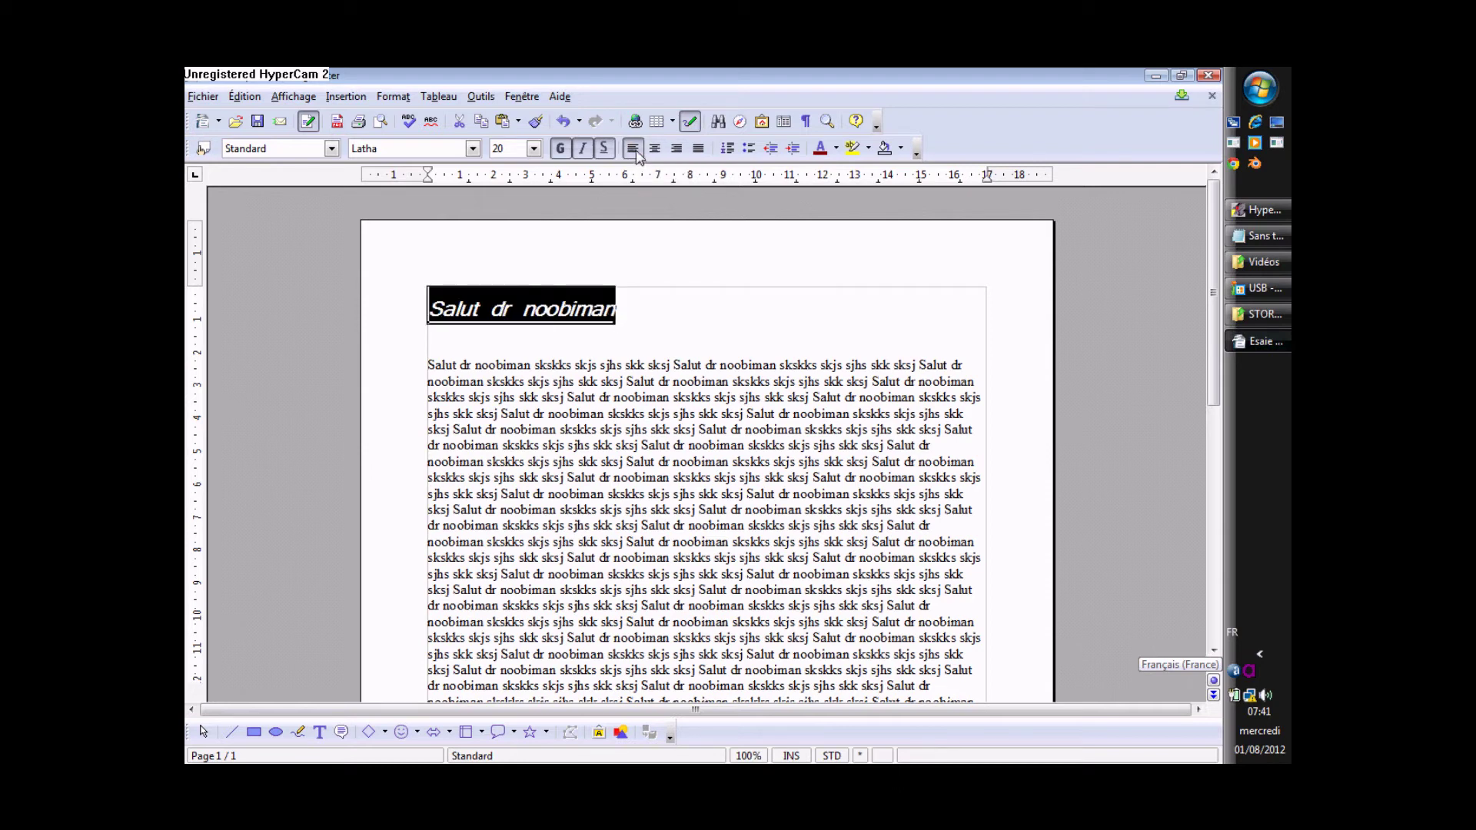
{"action": "left_click", "coordinate": [675, 152]}
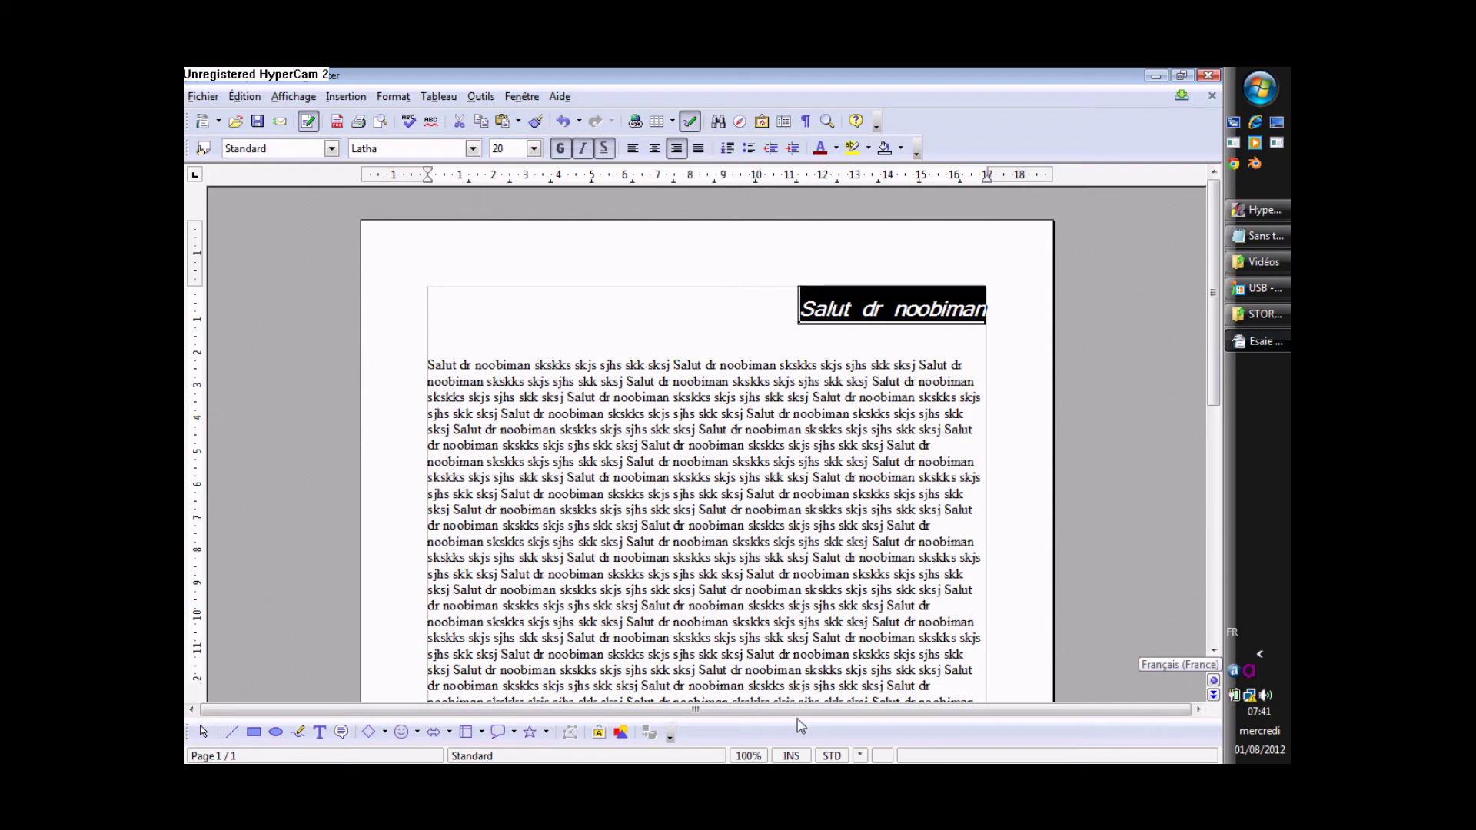
{"action": "left_click", "coordinate": [638, 154]}
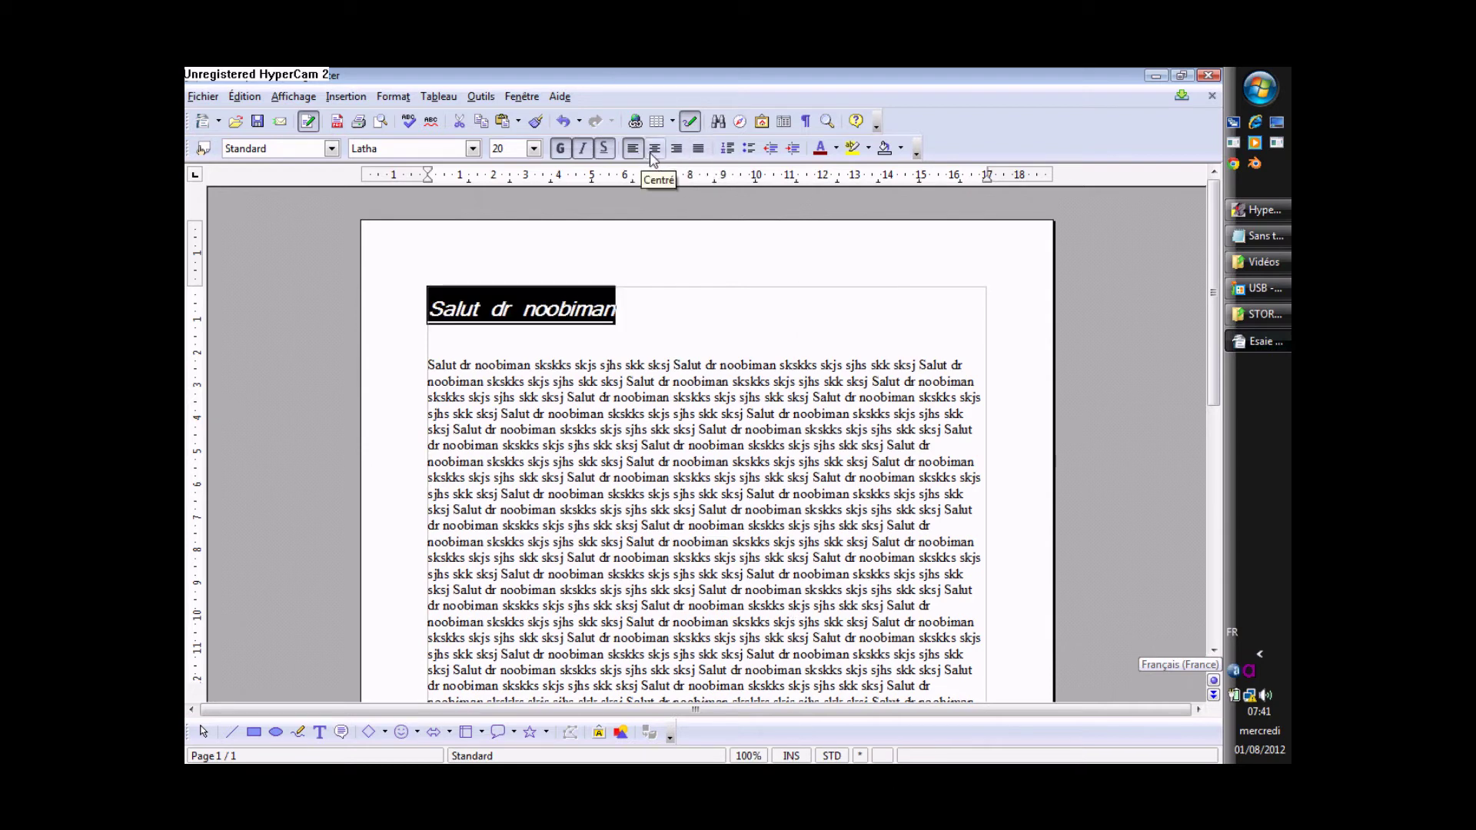
{"action": "left_click", "coordinate": [654, 152]}
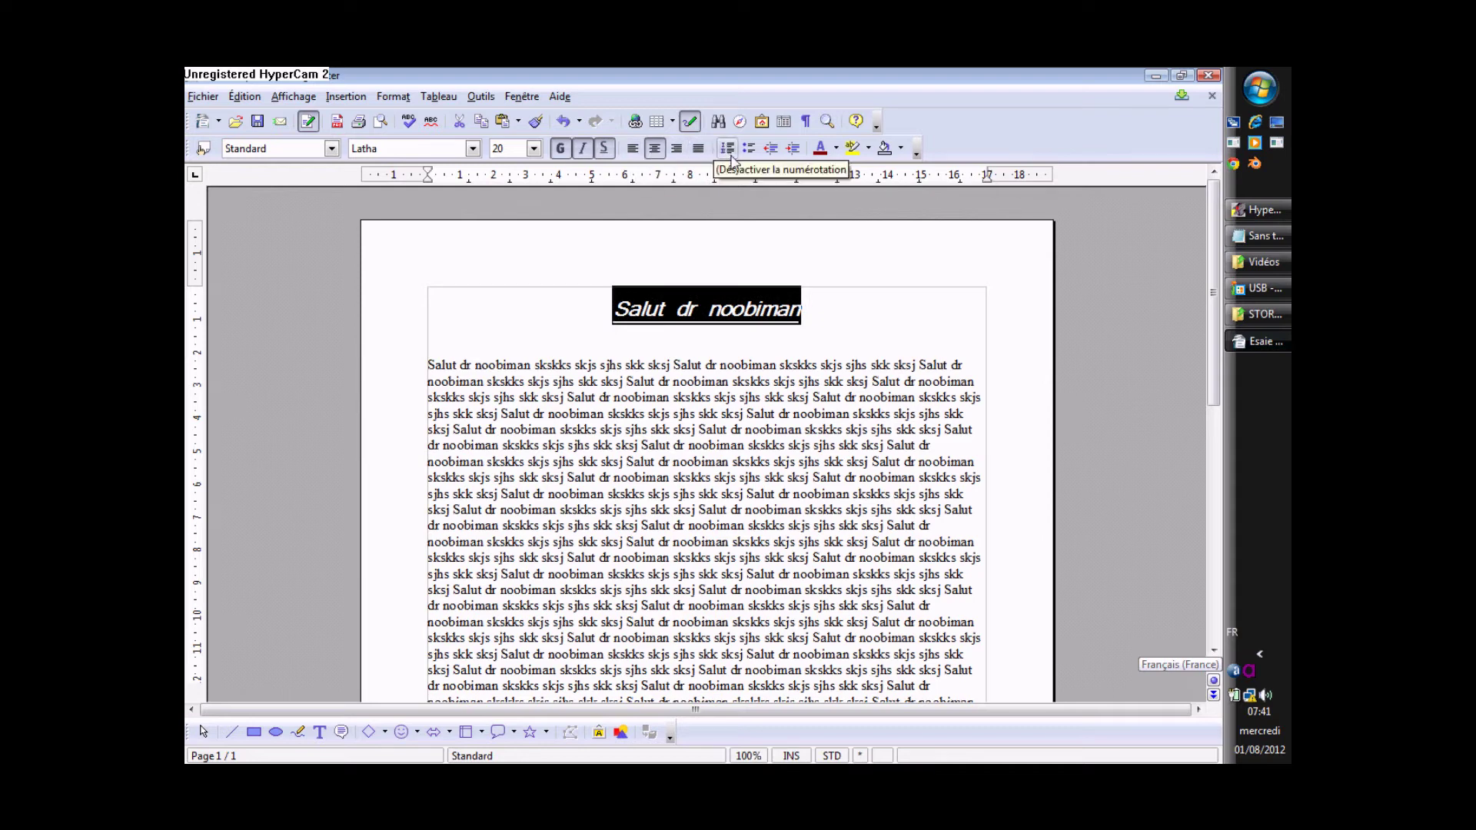
Step: Add two empty lines below the title and try switching automatic numbering on and off there
{"action": "key", "text": "End"}
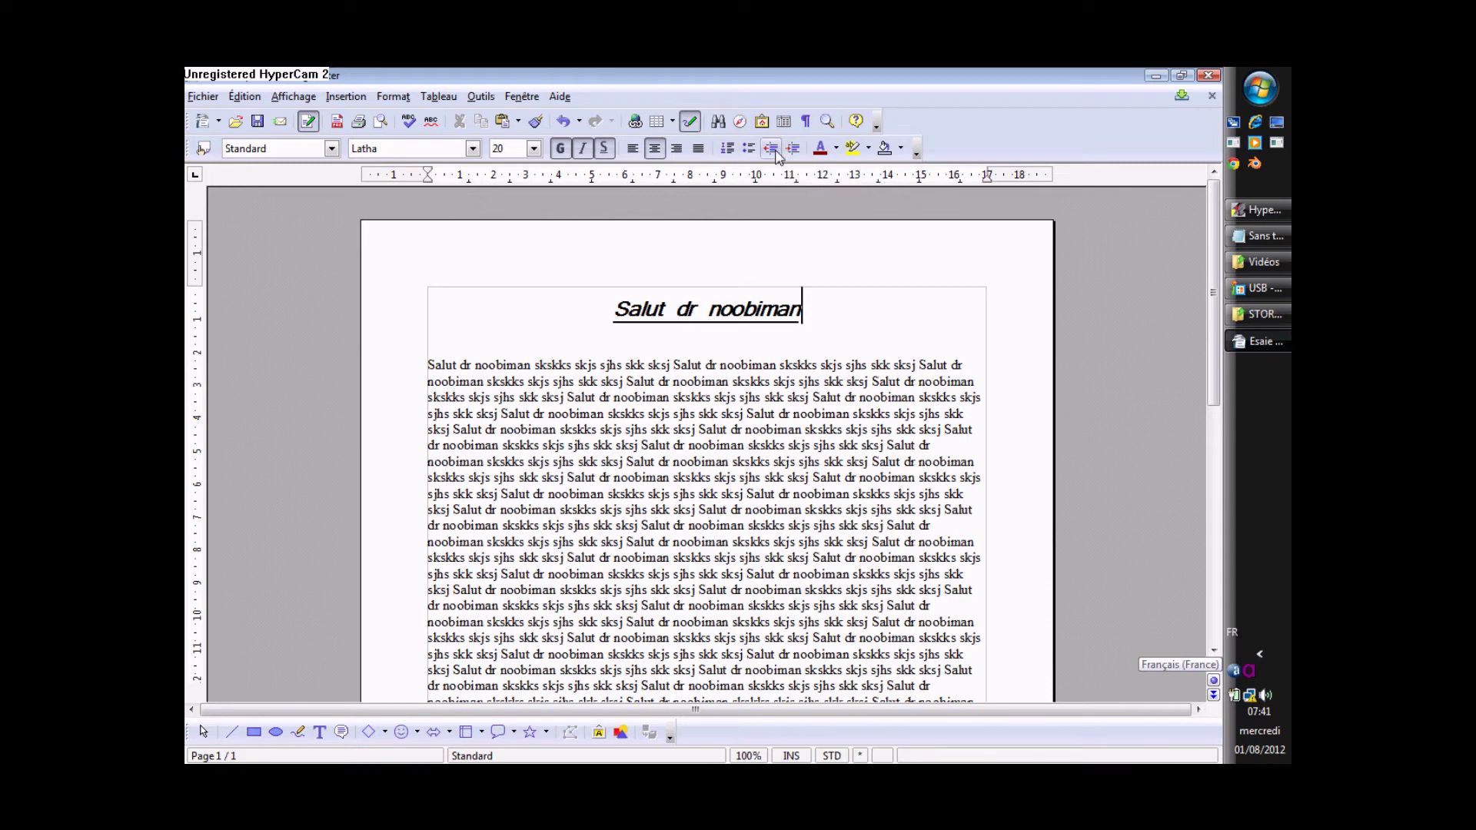
{"action": "key", "text": "Return"}
{"action": "key", "text": "Return"}
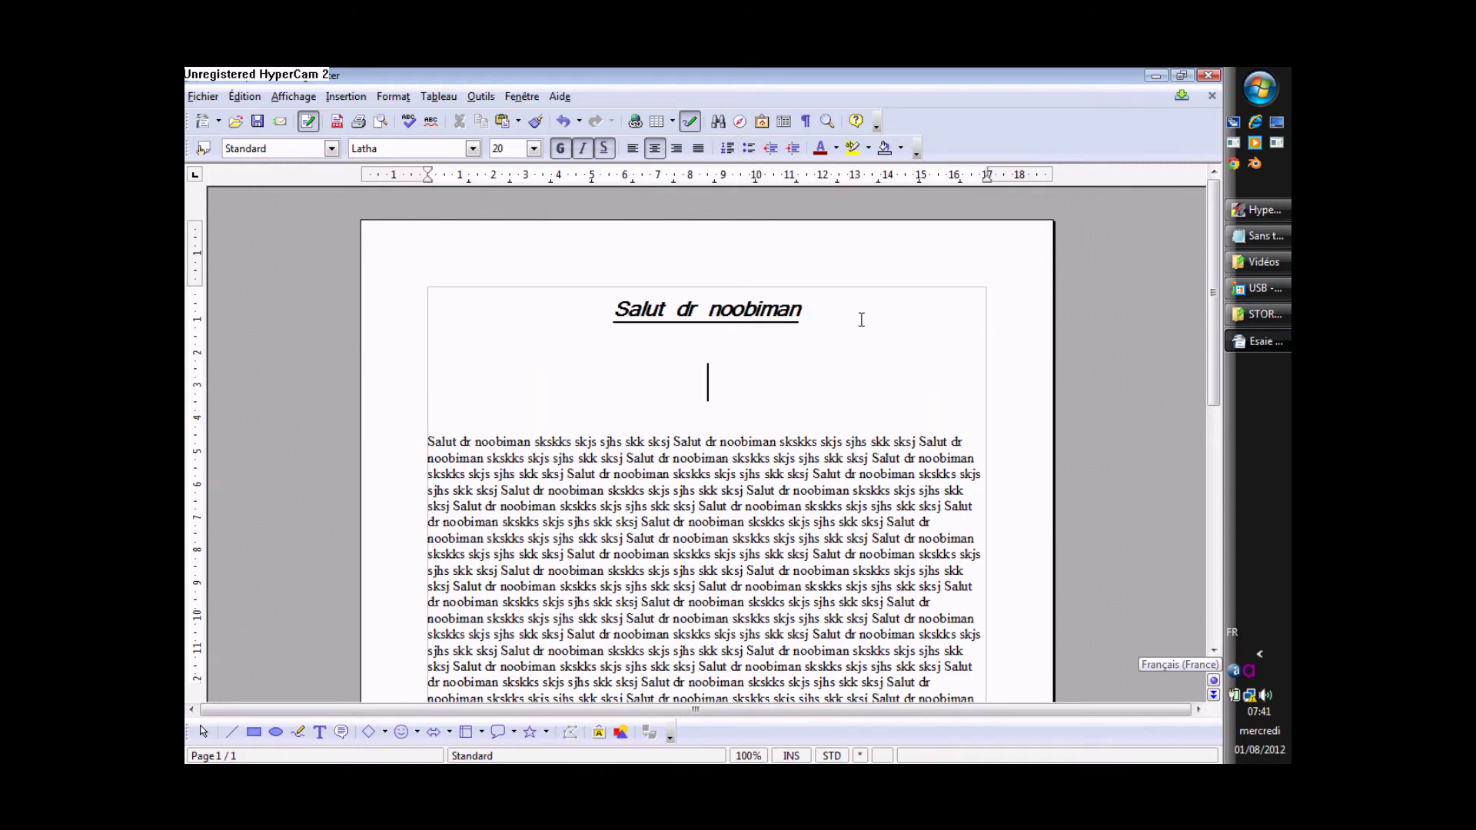
{"action": "left_click", "coordinate": [726, 148]}
{"action": "left_click", "coordinate": [727, 148]}
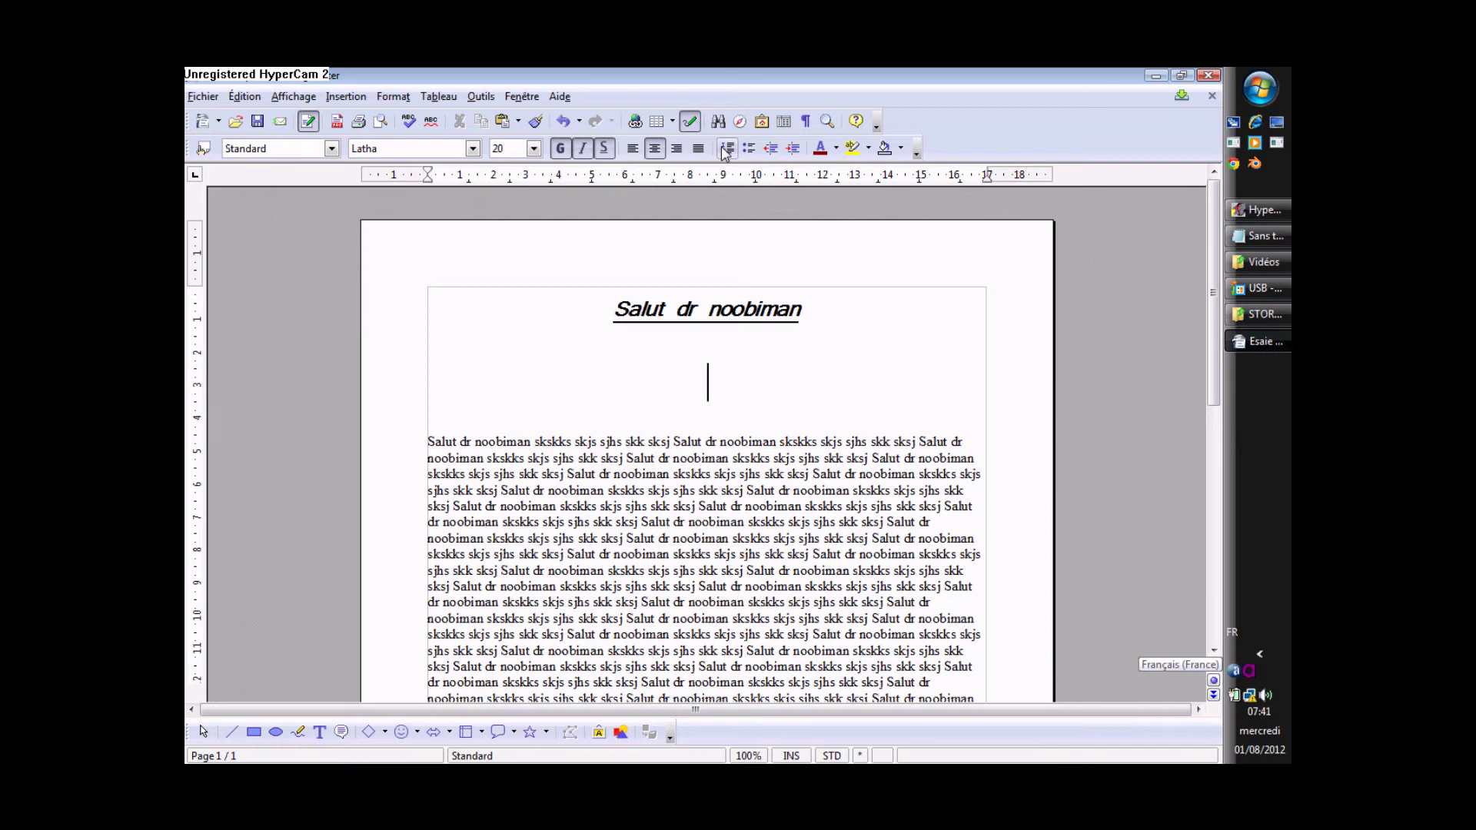
Step: Try decreasing the indent of the empty line below the title, then increase it
{"action": "left_click", "coordinate": [771, 148]}
{"action": "left_click", "coordinate": [771, 148]}
{"action": "left_click", "coordinate": [771, 148]}
{"action": "left_click", "coordinate": [771, 148]}
{"action": "left_click", "coordinate": [793, 149]}
{"action": "left_click", "coordinate": [794, 149]}
{"action": "left_click", "coordinate": [794, 150]}
{"action": "left_click", "coordinate": [794, 150]}
{"action": "left_click", "coordinate": [794, 150]}
{"action": "left_click", "coordinate": [794, 150]}
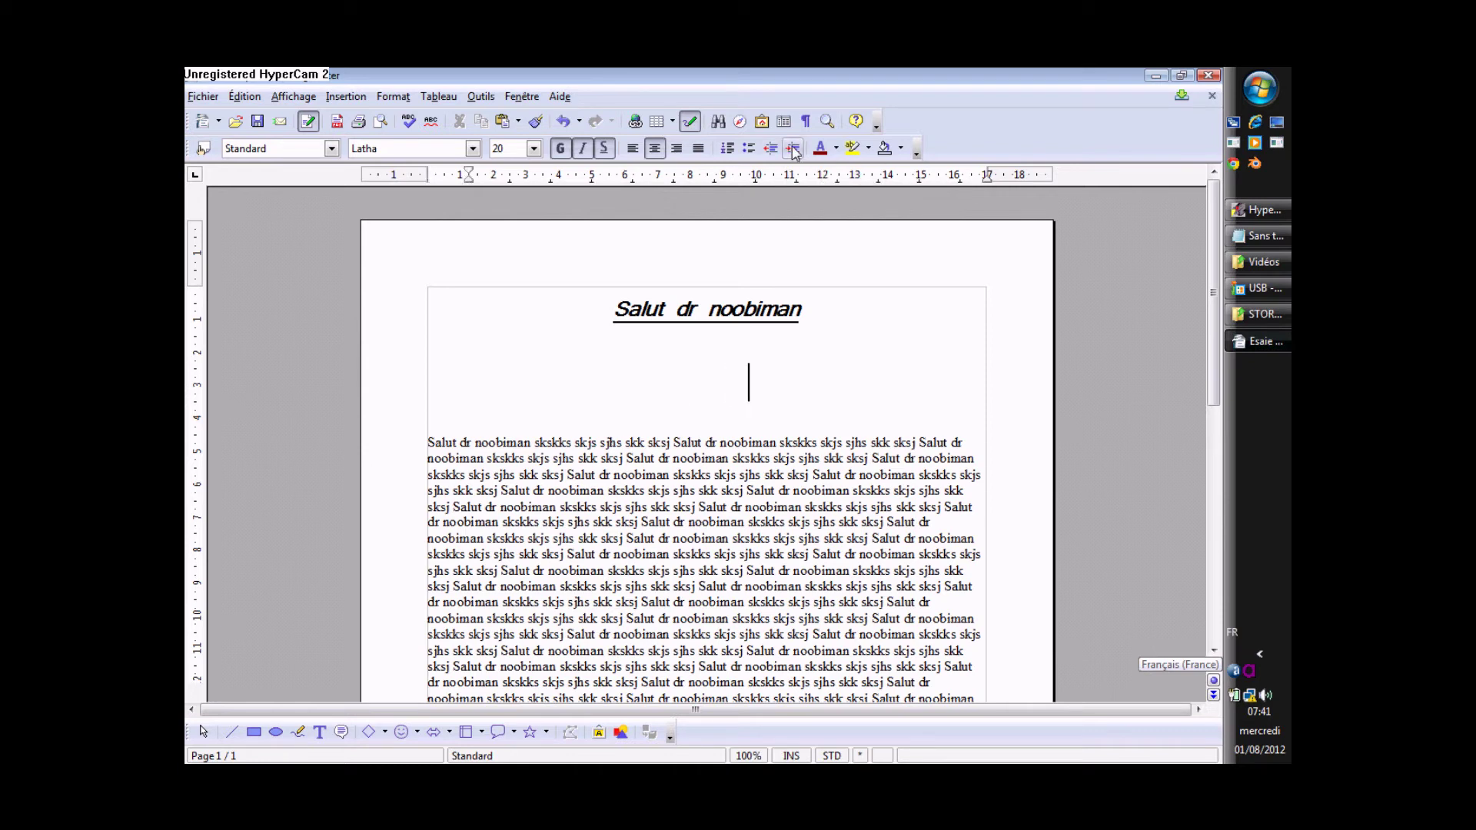
Step: Increase the indent of the empty line below the title two more times and align that line left
{"action": "left_click", "coordinate": [793, 150]}
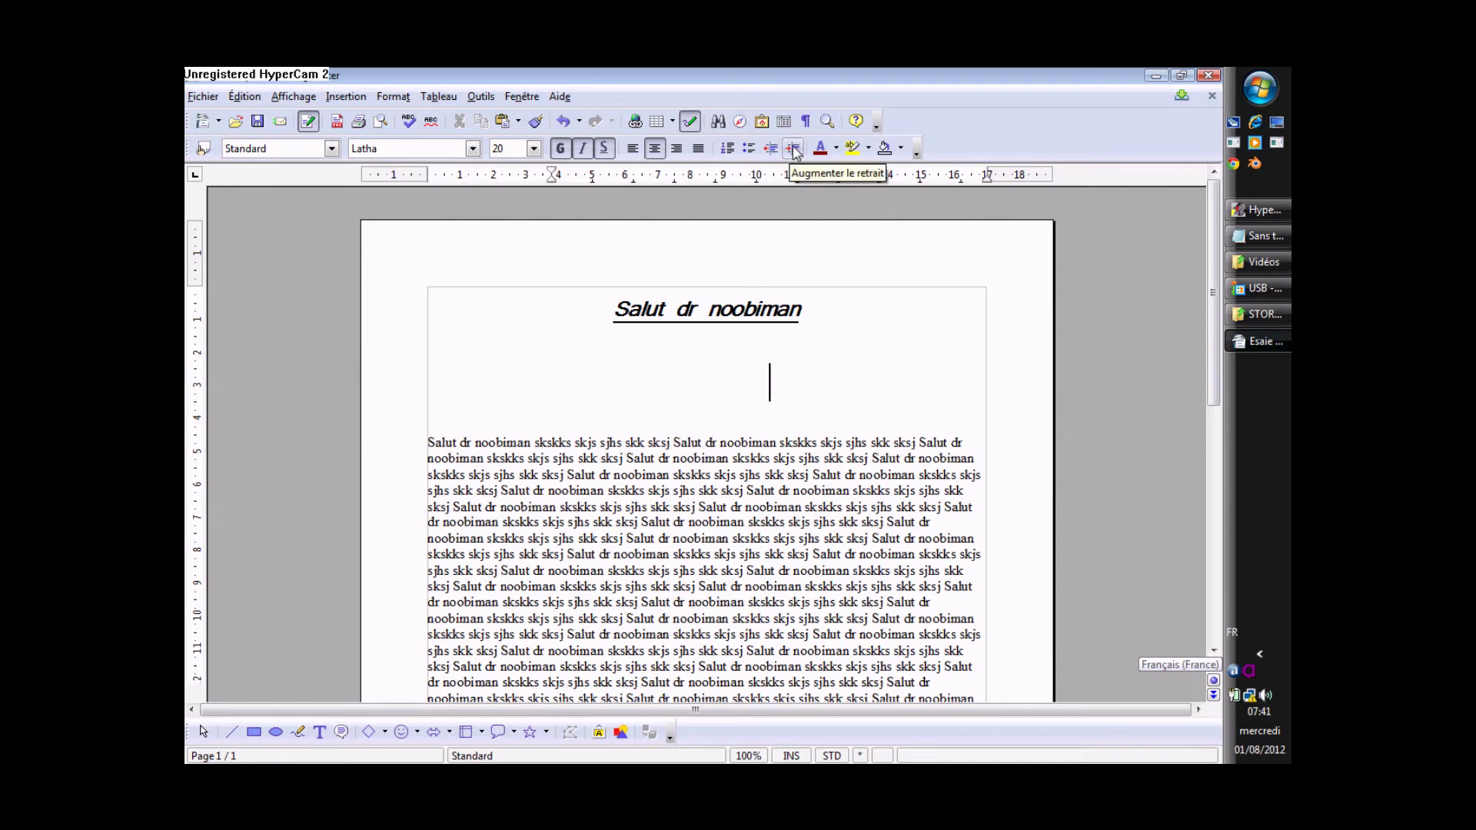
{"action": "left_click", "coordinate": [794, 150]}
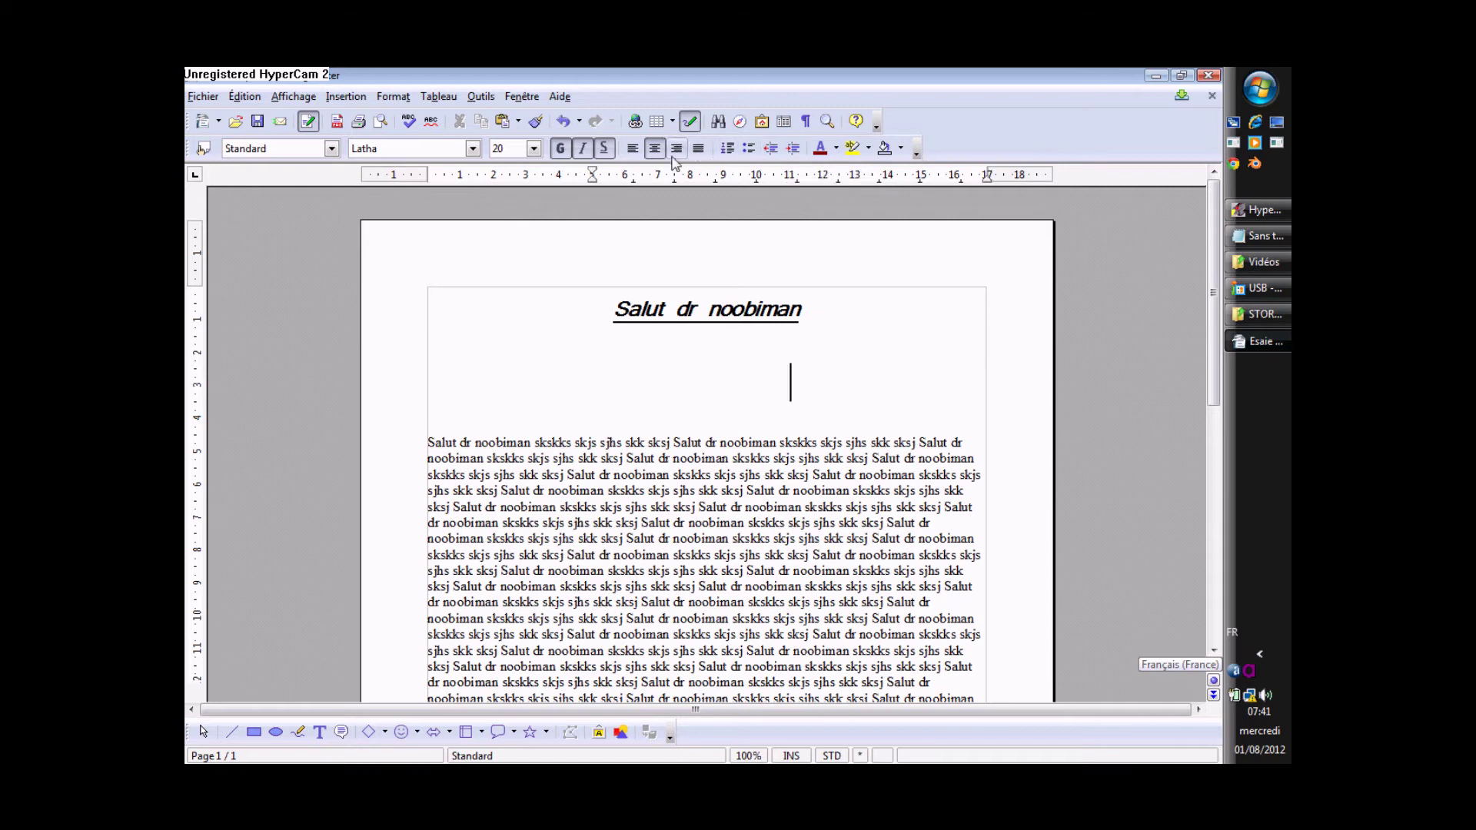
{"action": "left_click", "coordinate": [634, 150]}
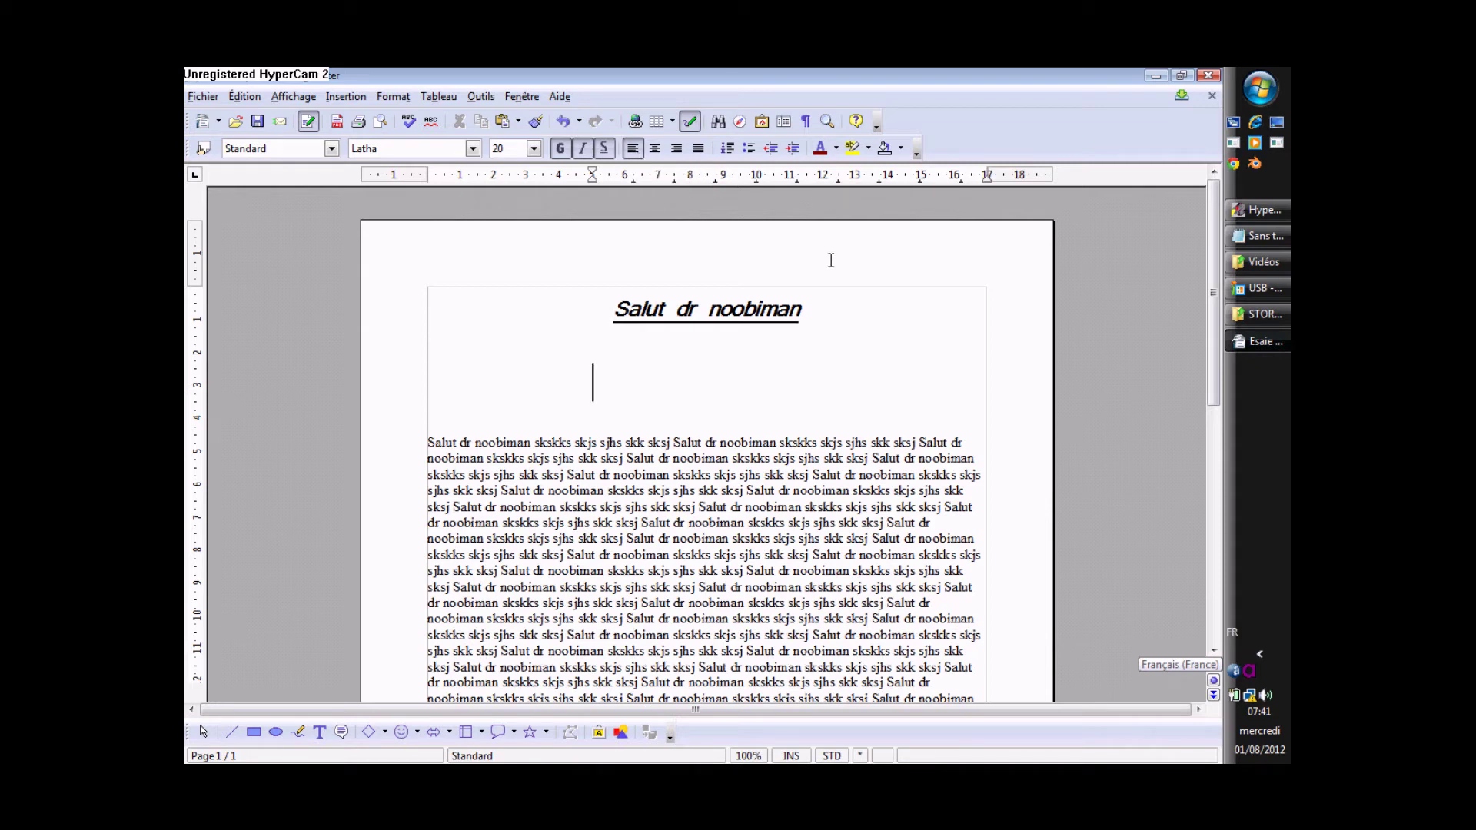
Step: Highlight the title and a passage of body text in turn, and check the page in print preview before returning to editing
{"action": "left_click", "coordinate": [802, 309]}
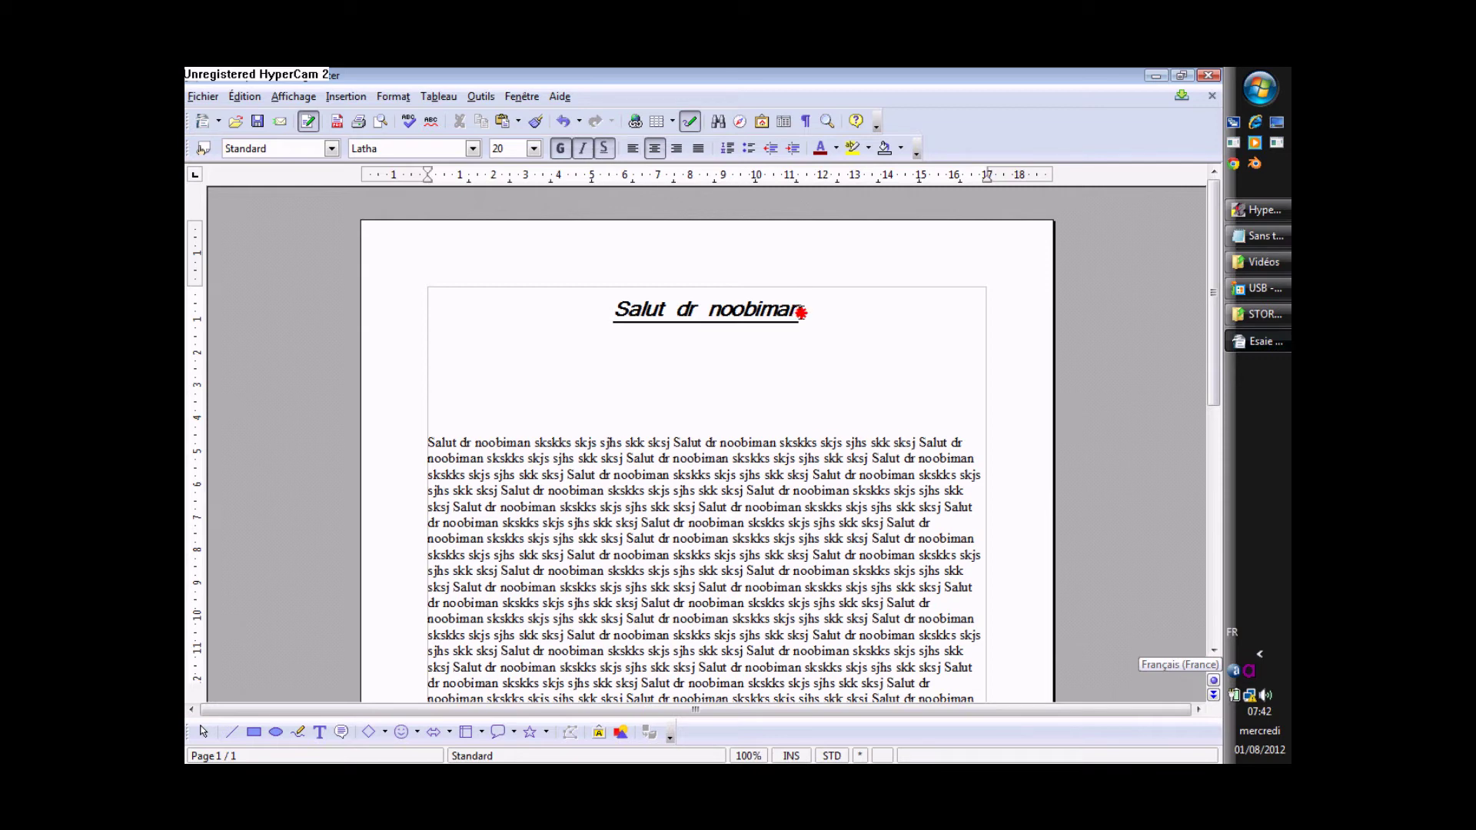
{"action": "left_click_drag", "start_coordinate": [802, 311], "coordinate": [613, 322]}
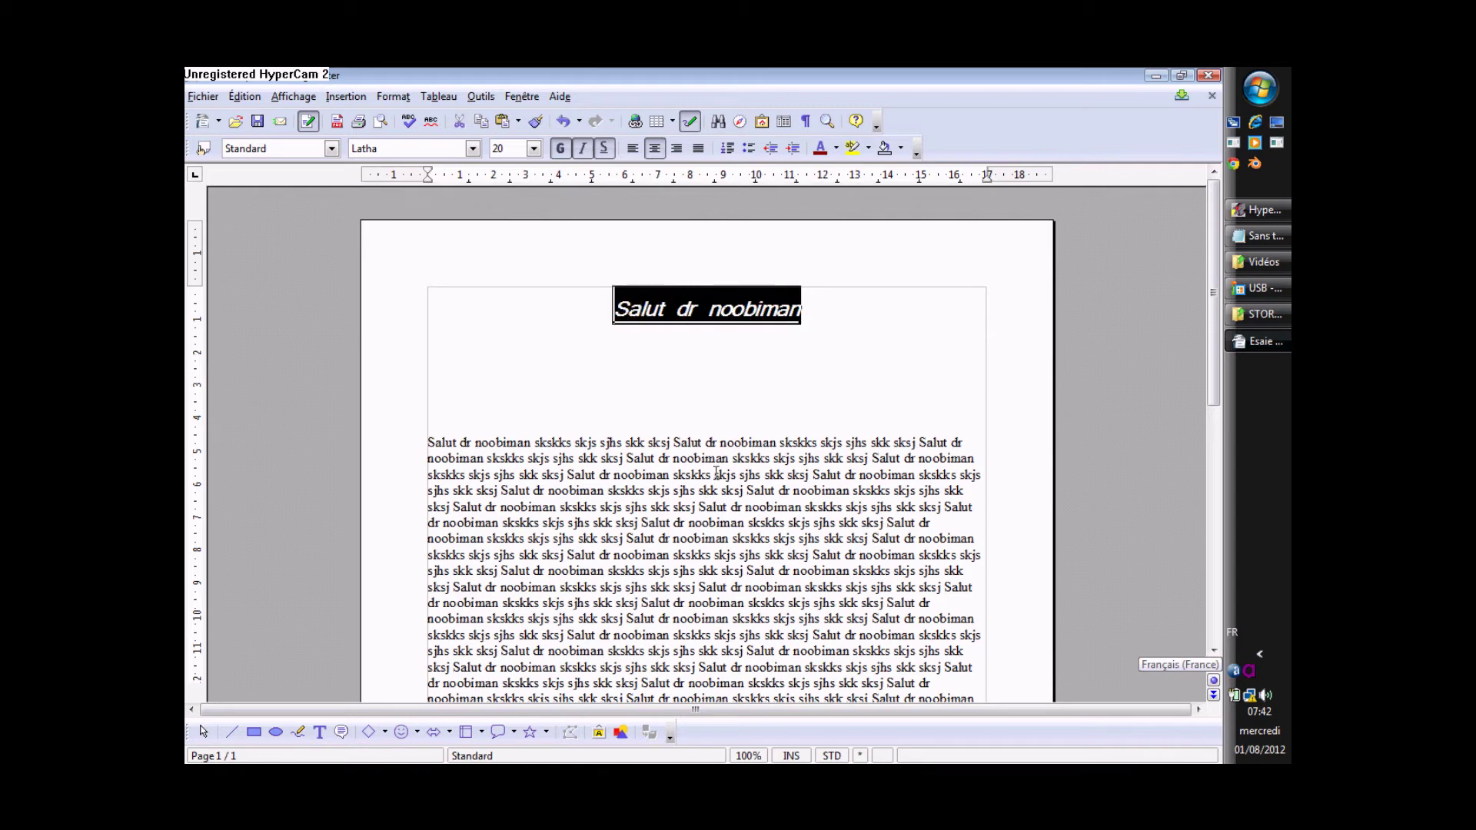
{"action": "left_click_drag", "start_coordinate": [626, 459], "coordinate": [673, 554]}
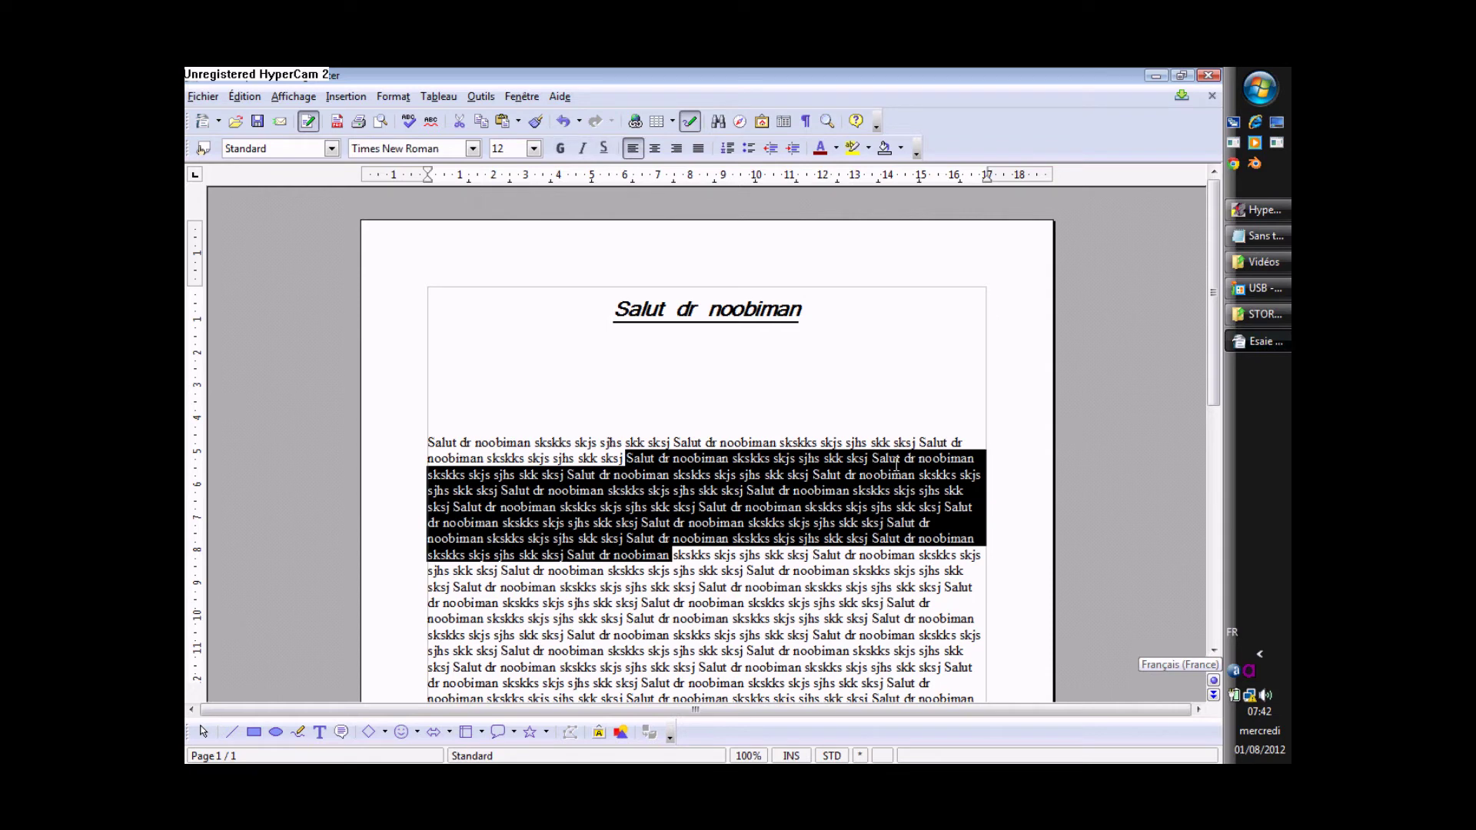
{"action": "left_click", "coordinate": [704, 415]}
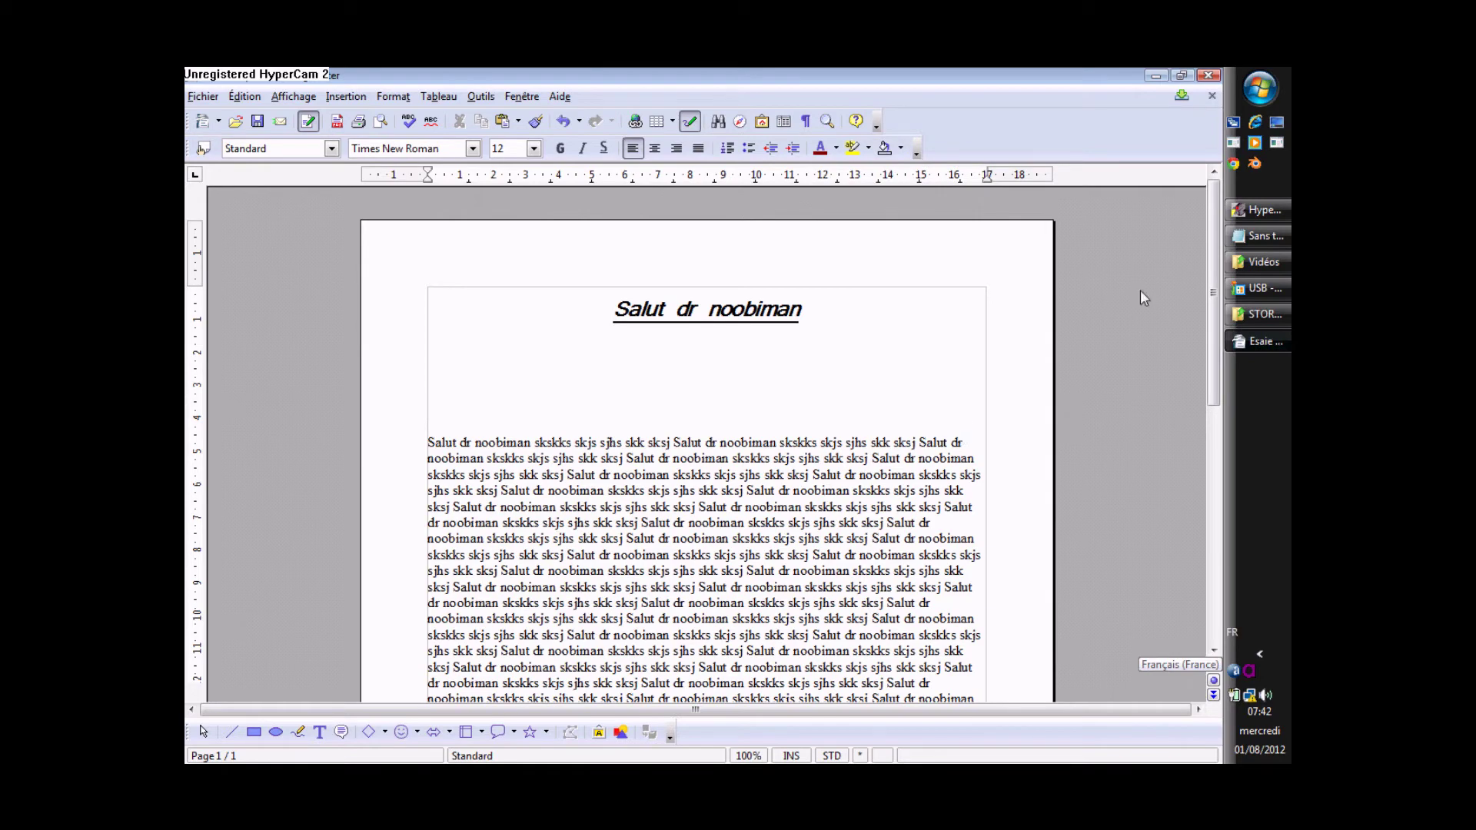
{"action": "left_click", "coordinate": [384, 125]}
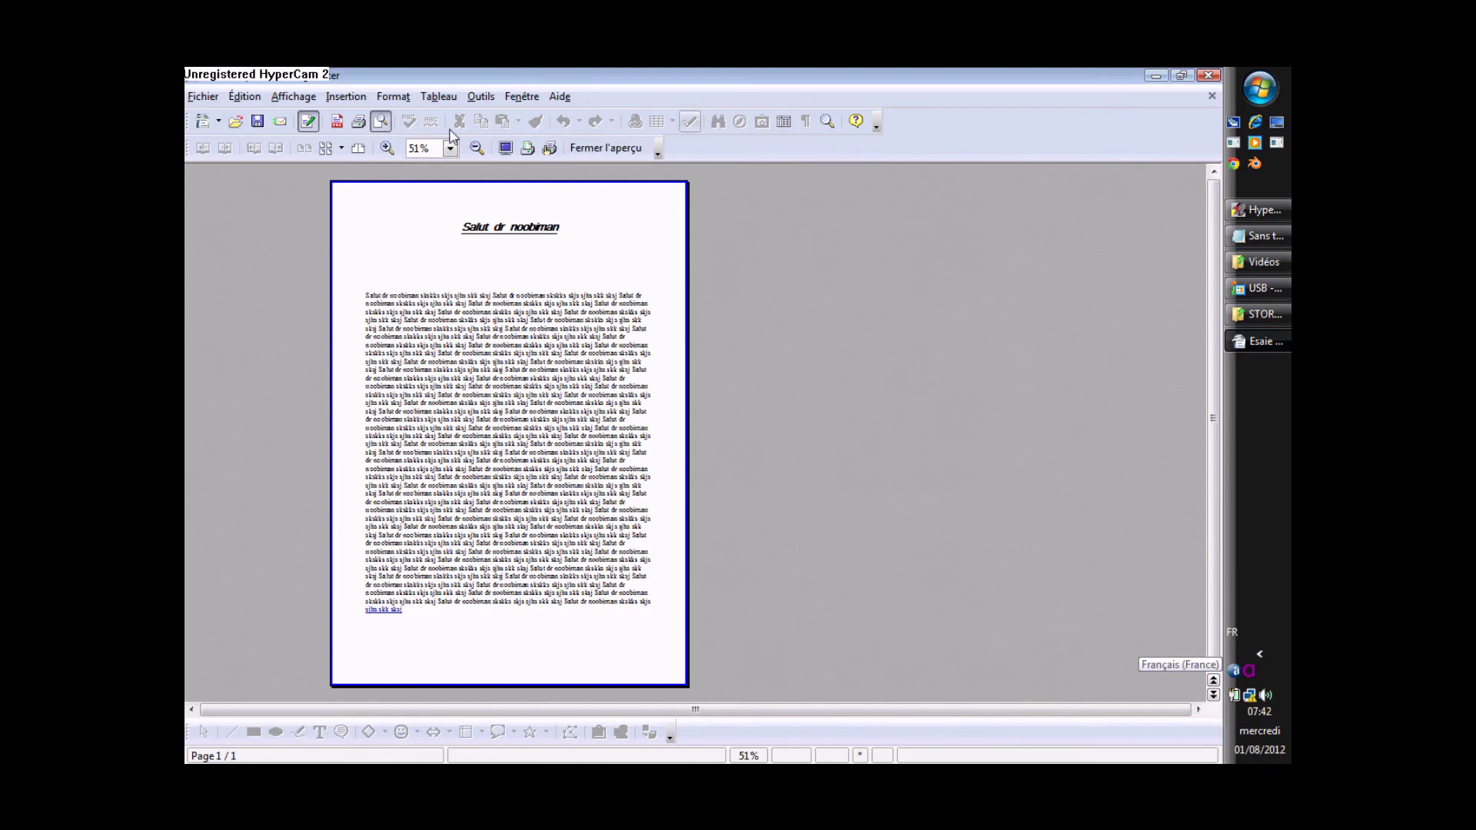
{"action": "left_click", "coordinate": [382, 123]}
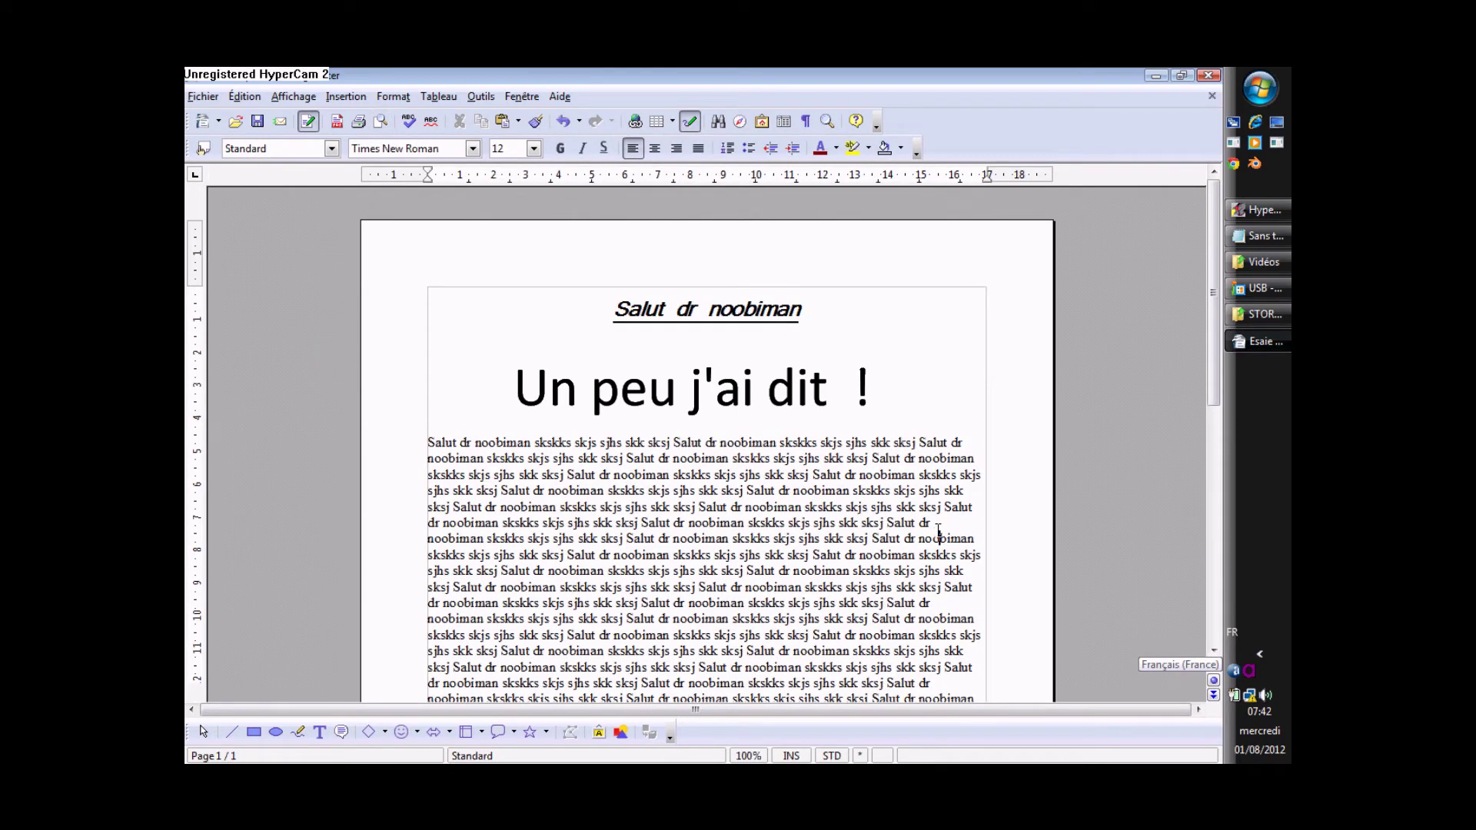
Step: Split the body text into five paragraphs separated by blank lines
{"action": "key", "text": "Return"}
{"action": "key", "text": "Return"}
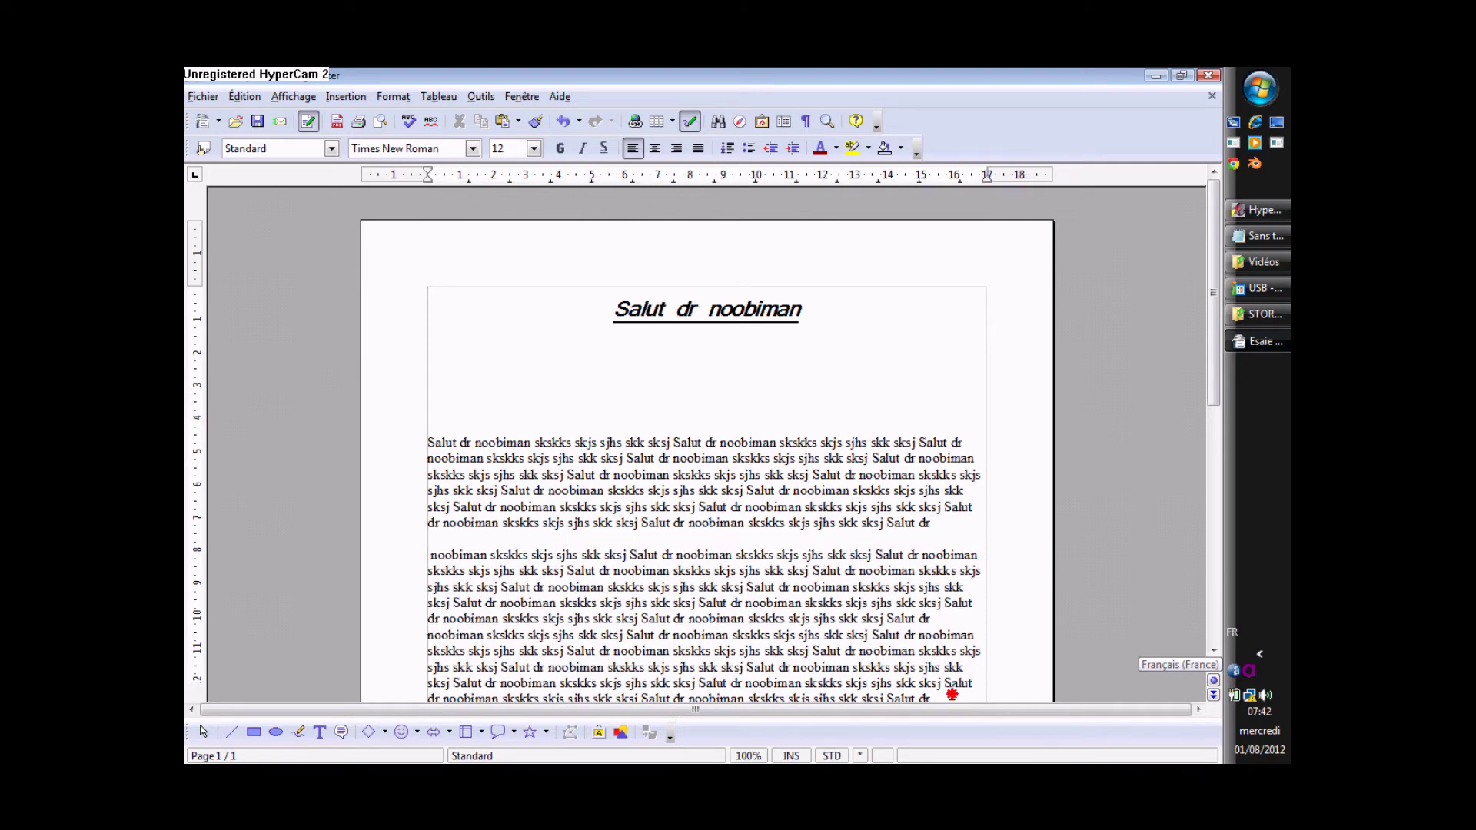
{"action": "type", "text": "noobiman skskks skjs sjhs skk sksj Salut dr noobiman skskks skjs sjhs skk sksj Salut dr noobiman skskks skjs sjhs skk sksj Salut dr noobiman skskks skjs sjhs skk sksj Salut dr noobiman skskks skjs sjhs skk sksj Salut dr noobiman skskks skjs sjhs skk sksj Salut dr noobiman skskks skjs sjhs skk sksj Salut dr noobiman skskks skjs sjhs skk sksj Salut dr noobiman skskks skjs sjhs skk sksj Salut dr noobiman skskks skjs sjhs skk sksj Salut dr noobiman skskks skjs sjhs skk sksj Salut dr noobiman skskks skjs sjhs skk sksj Salut dr noobiman skskks skjs sjhs skk sksj Salut dr noobiman skskks skjs sjhs skk sksj Salut dr noobiman skskks skjs sjhs skk sksj Salut dr noobiman skskks skjs sjhs skk sksj Salut dr noobiman skskks skjs sjhs skk sksj Salut dr noobiman skskks skjs sjhs skk sksj Salut dr noobiman skskks skjs sjhs skk sksj Salut dr noobiman skskks skjs sjhs skk sksj Salut dr noobiman skskks skjs sjhs skk sksj Salut dr noobiman skskks skjs sjhs skk sksj Salut dr"}
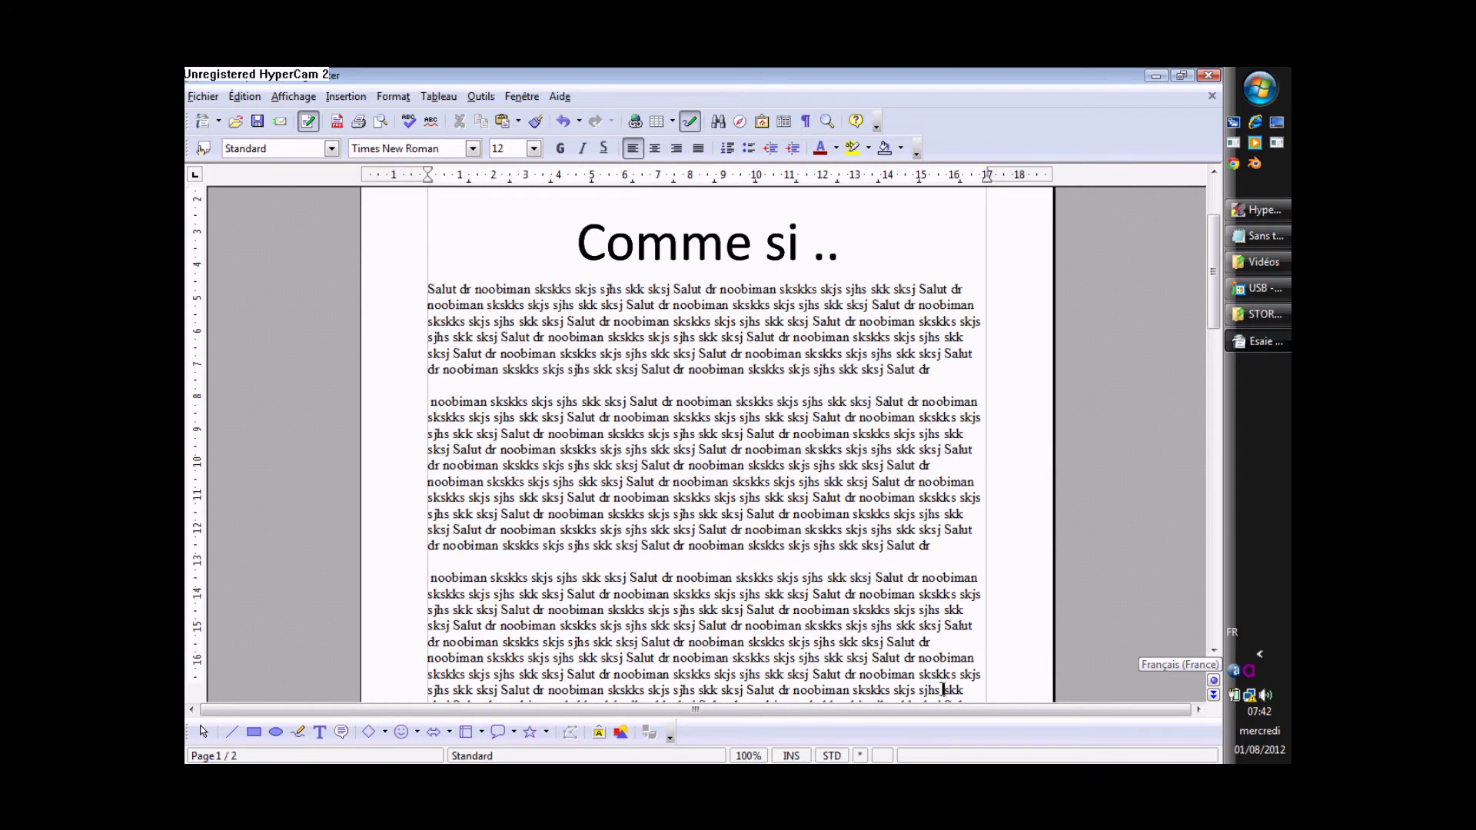
{"action": "left_click", "coordinate": [942, 690]}
{"action": "key", "text": "Return"}
{"action": "key", "text": "Return"}
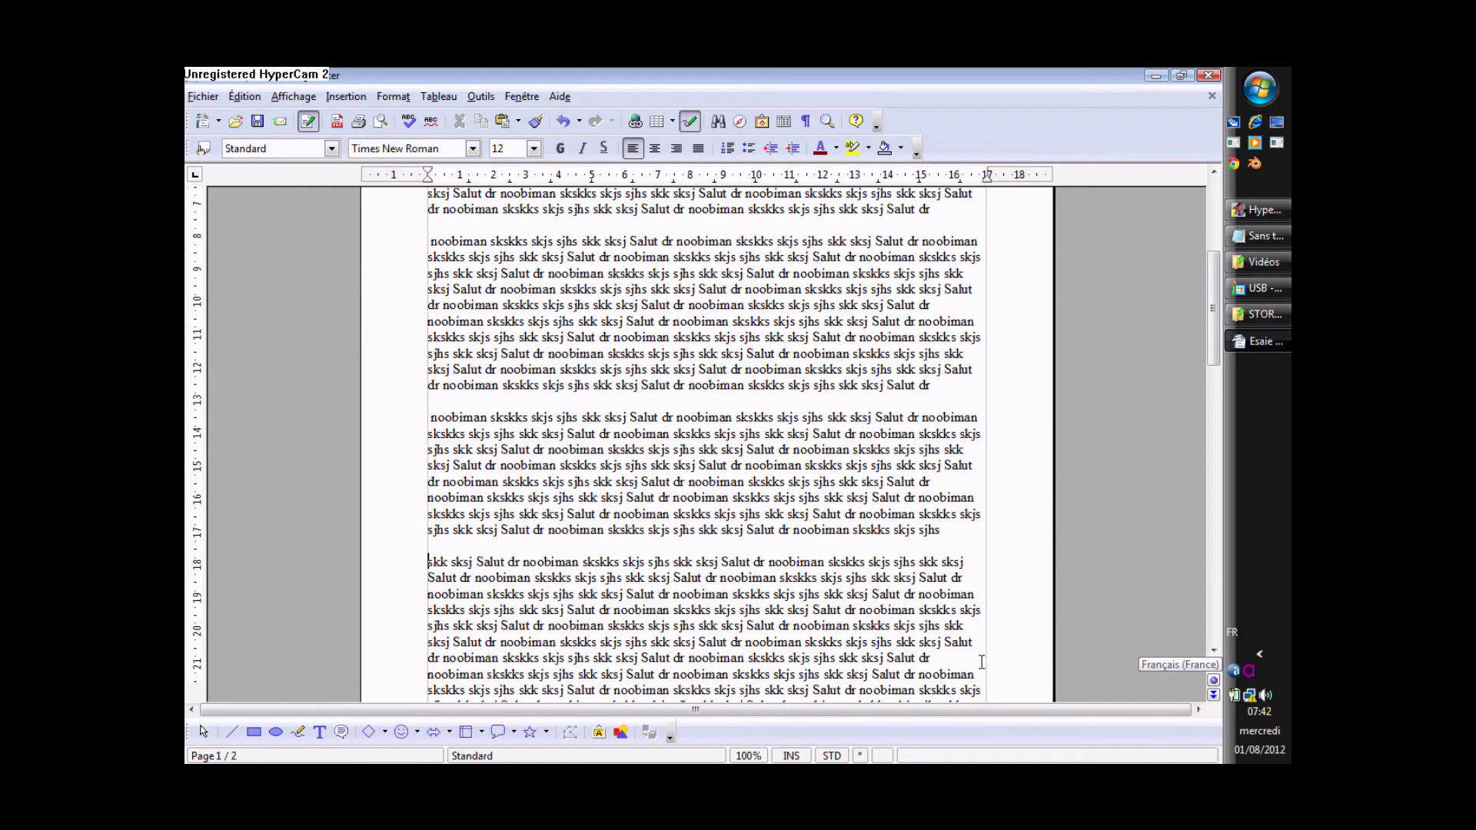
{"action": "left_click_drag", "start_coordinate": [1214, 357], "coordinate": [1215, 407]}
{"action": "left_click", "coordinate": [953, 586]}
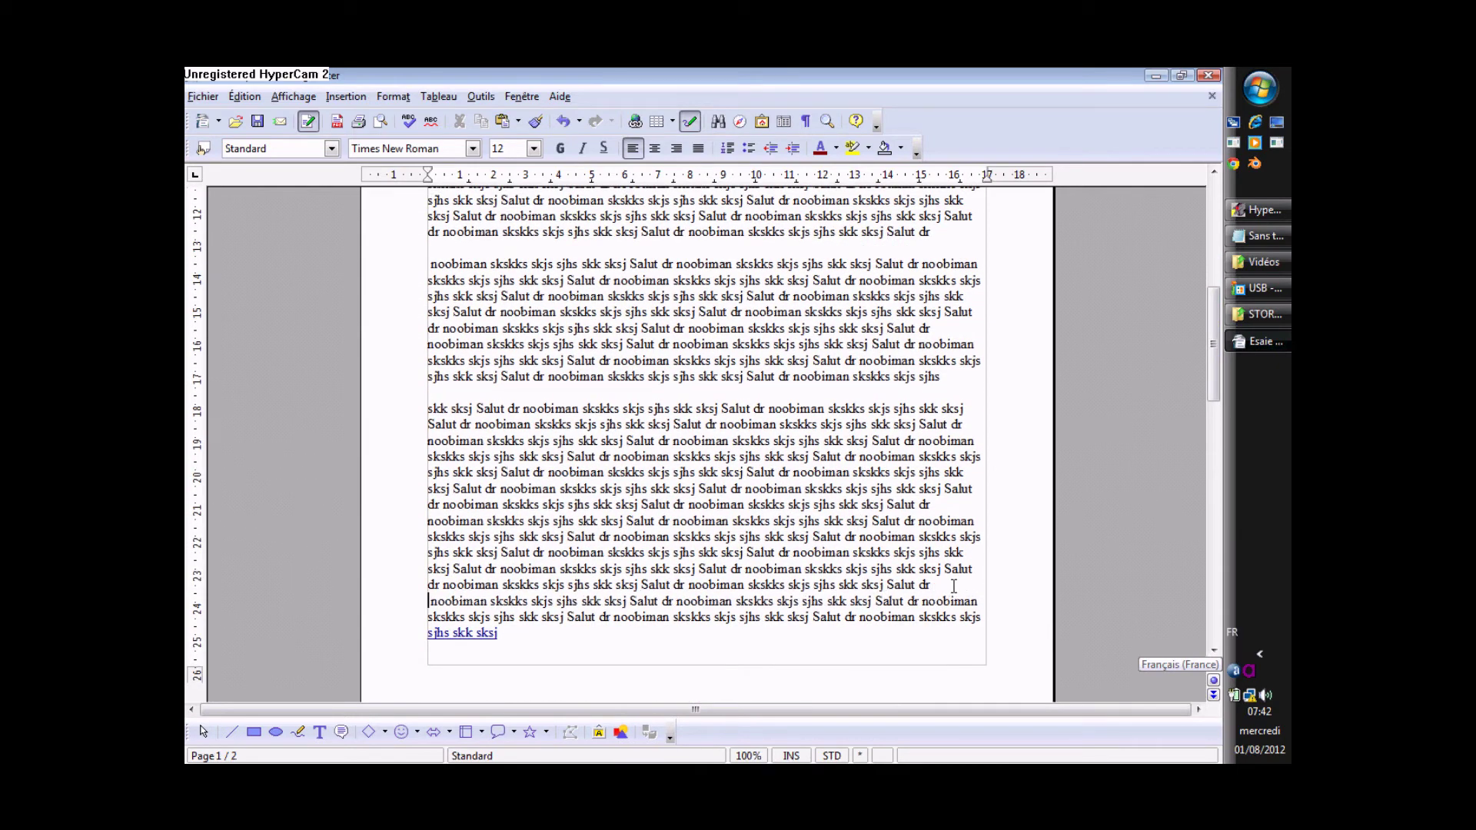
{"action": "key", "text": "Return"}
Step: Try increasing the indent of the whole first body paragraph, and decrease it again
{"action": "left_click_drag", "start_coordinate": [1211, 398], "coordinate": [1201, 278]}
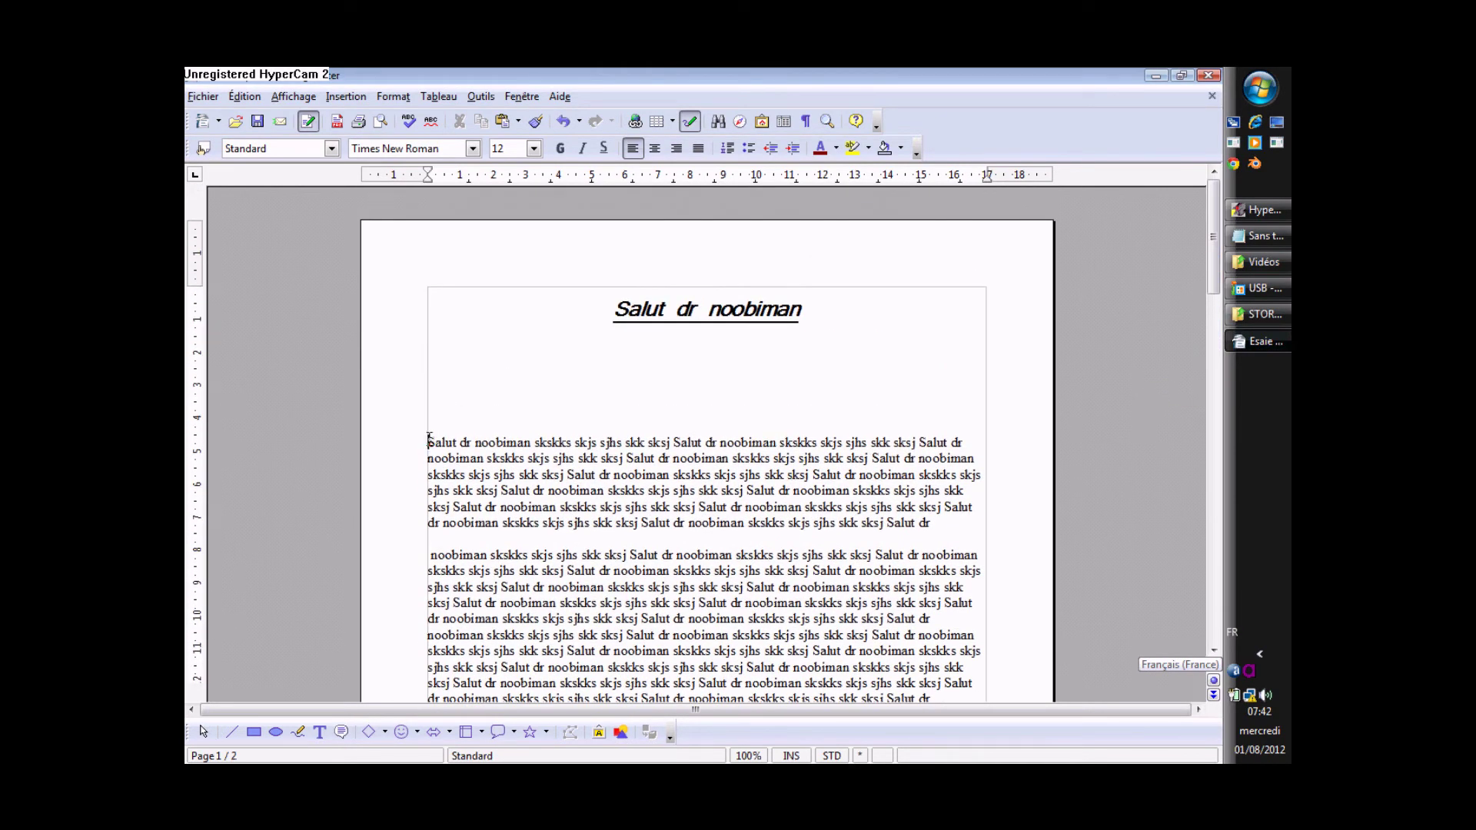
{"action": "left_click", "coordinate": [787, 154]}
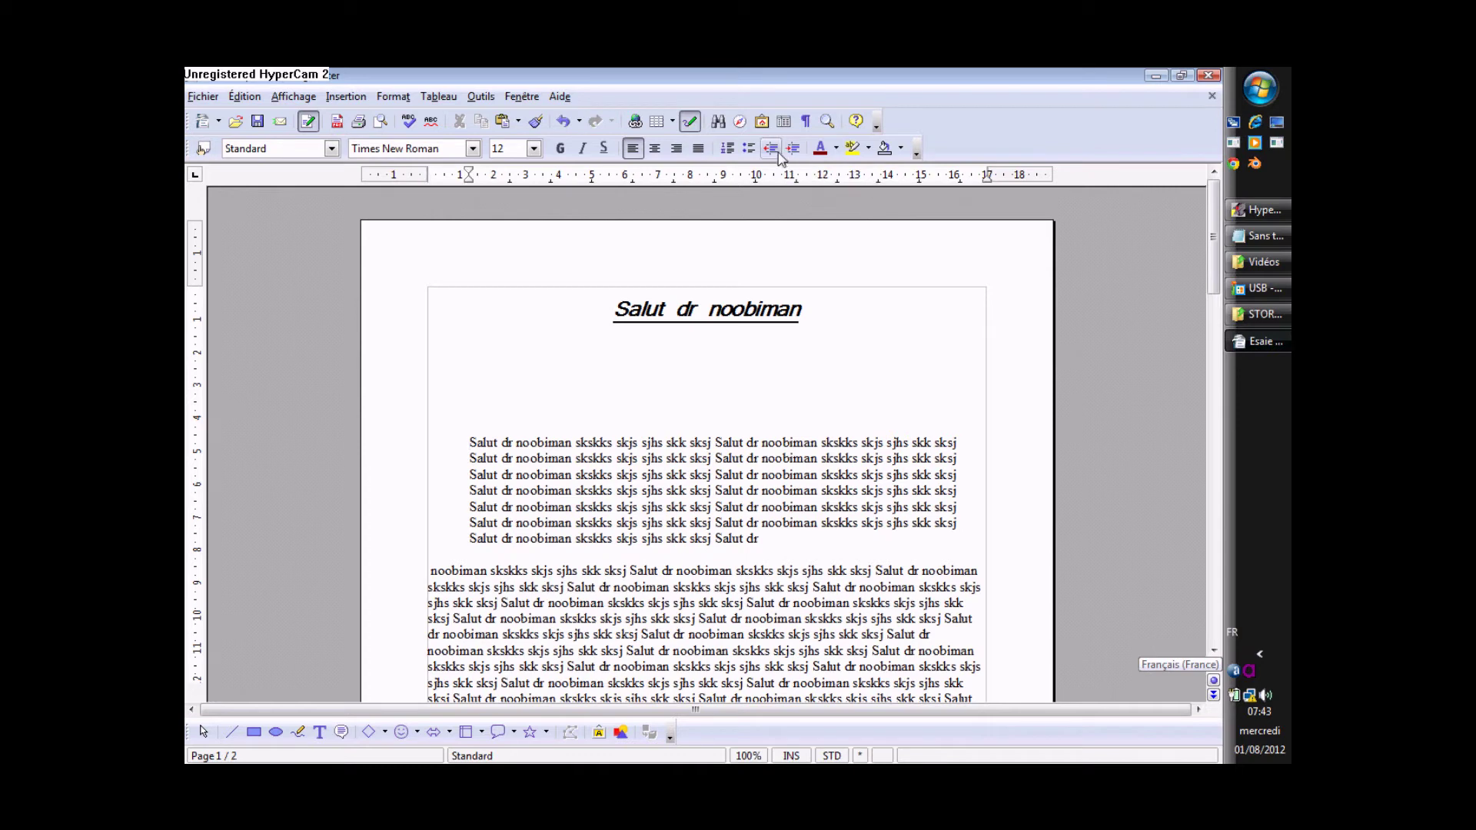
{"action": "left_click", "coordinate": [775, 152]}
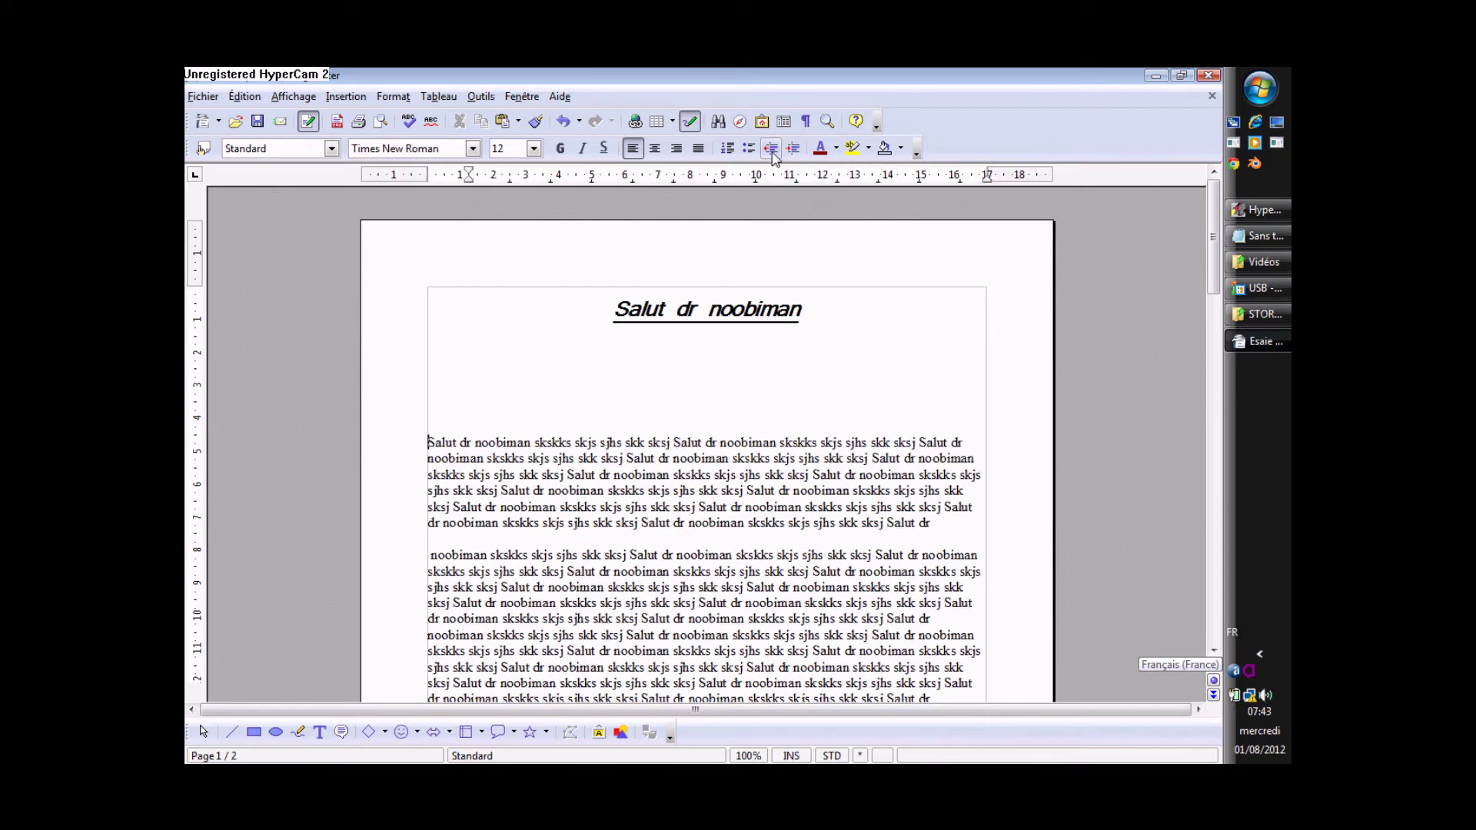
Step: Indent the first line of the first body paragraph with a tab; try a tab on the second paragraph and remove it
{"action": "left_click", "coordinate": [427, 440]}
{"action": "key", "text": "Tab"}
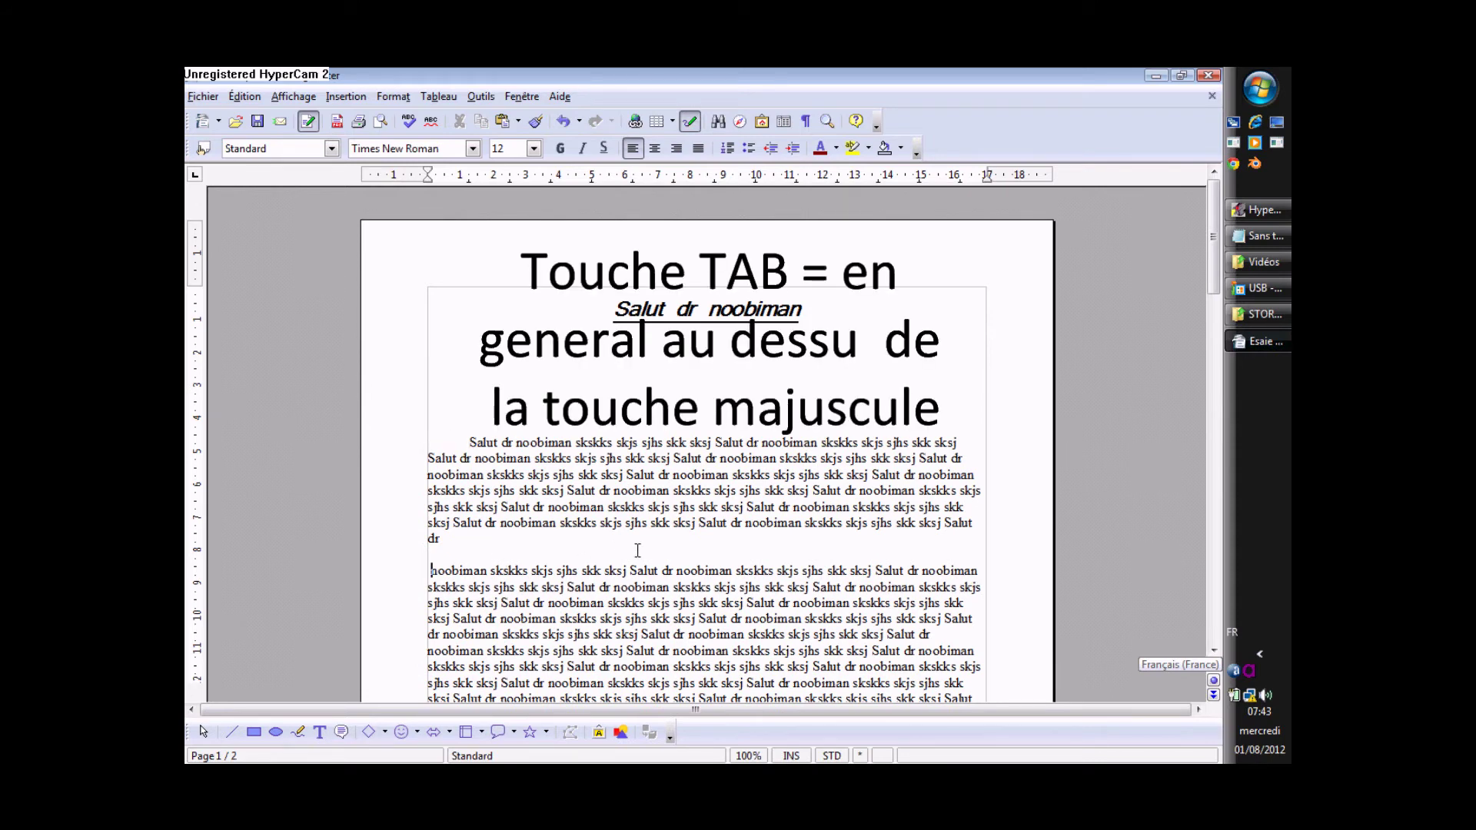
{"action": "key", "text": "Tab"}
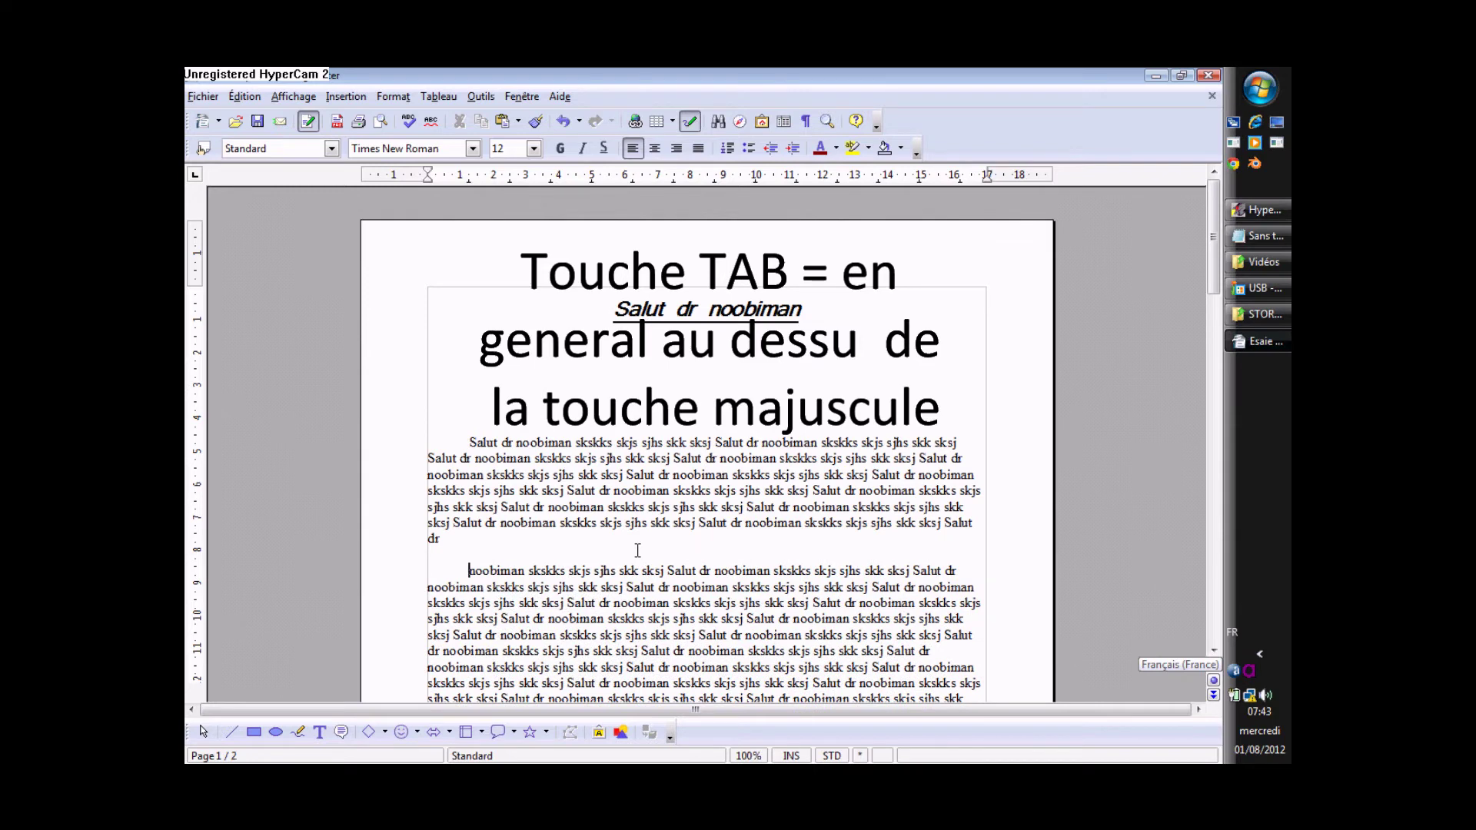
{"action": "key", "text": "BackSpace"}
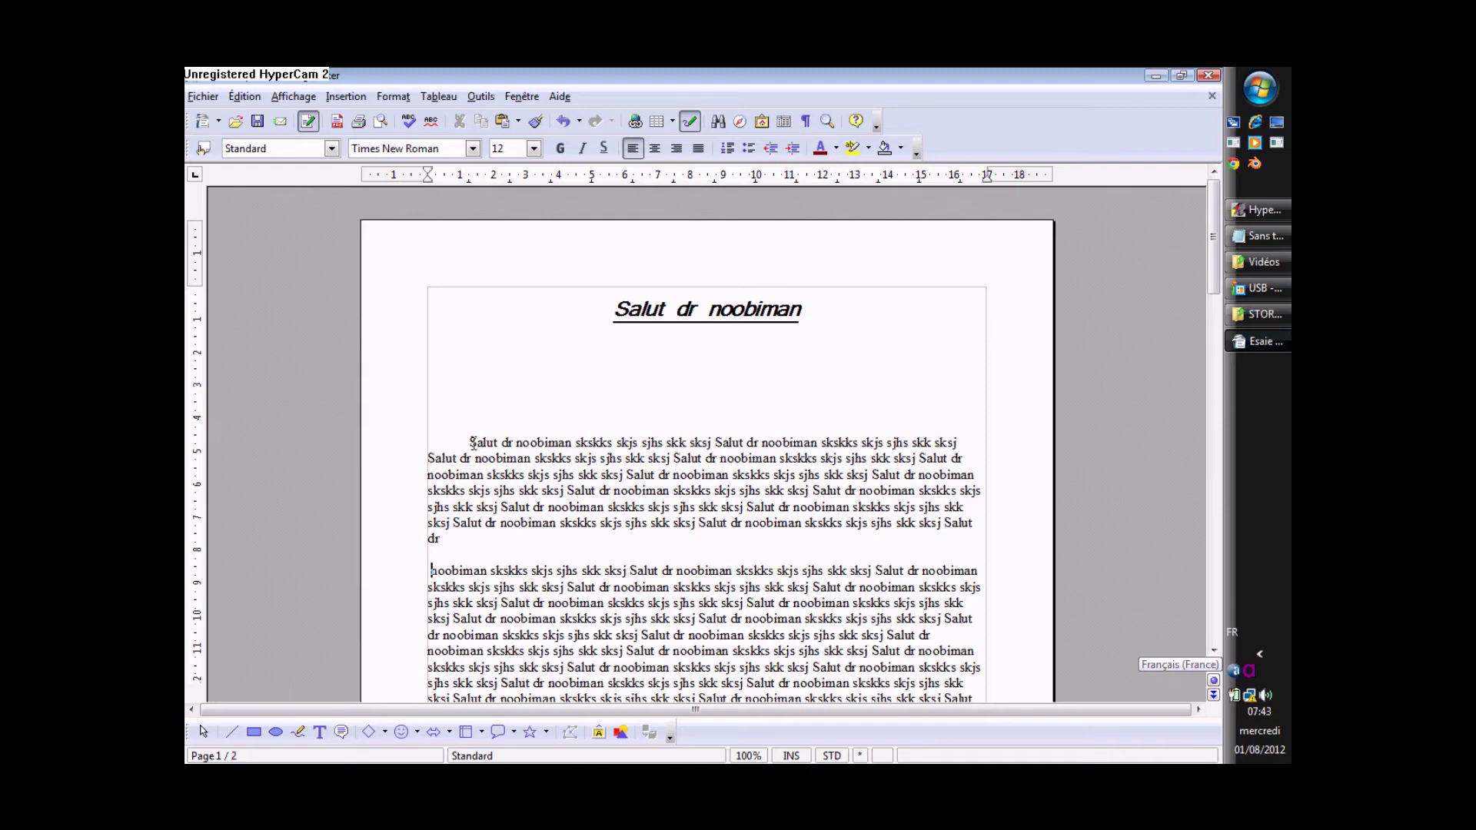
Step: Set the font of all the body text below the title to Trebuchet MS
{"action": "left_click_drag", "start_coordinate": [470, 439], "coordinate": [960, 760]}
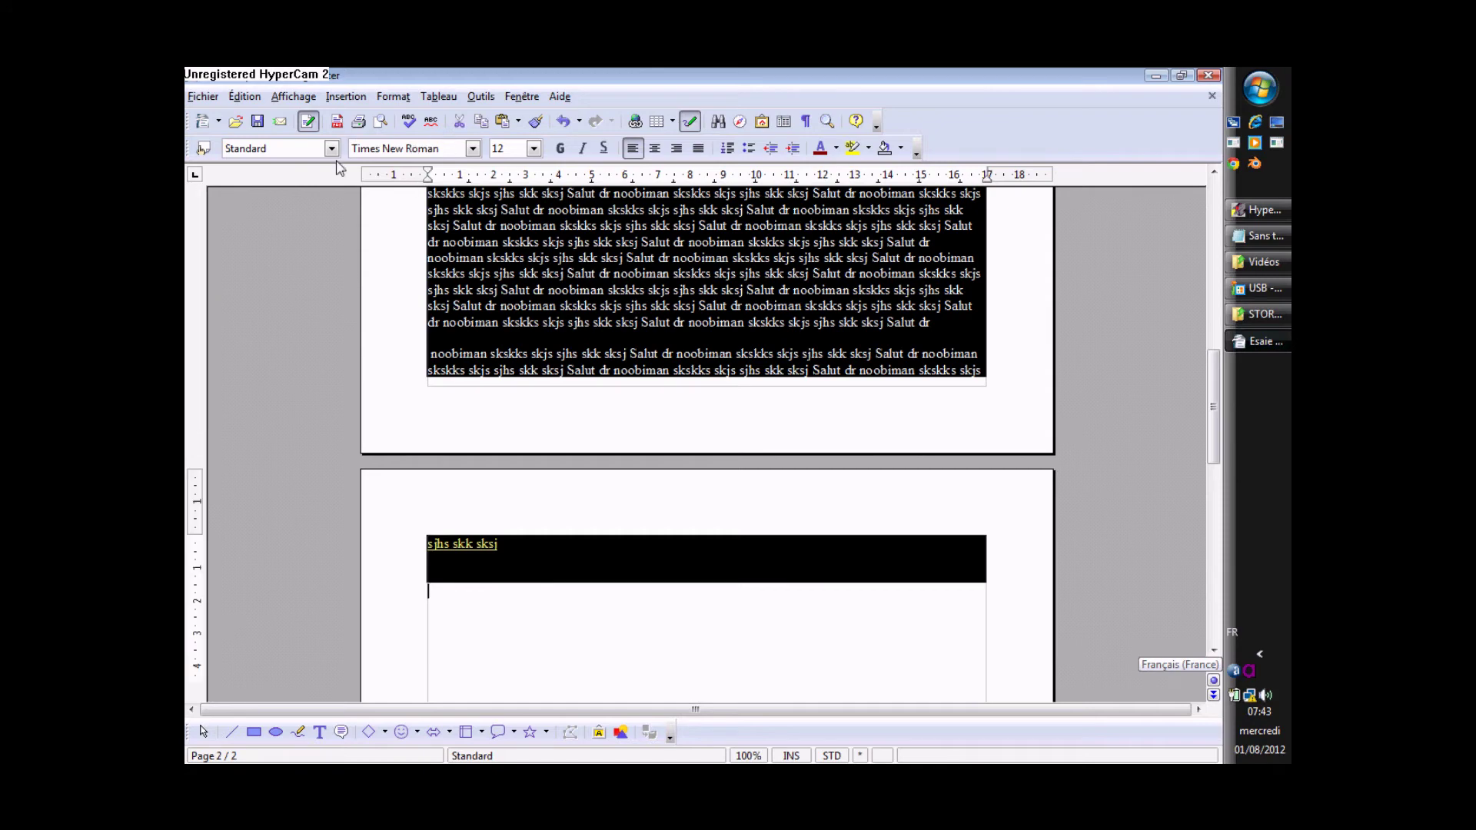
{"action": "left_click", "coordinate": [473, 148]}
{"action": "left_click", "coordinate": [443, 225]}
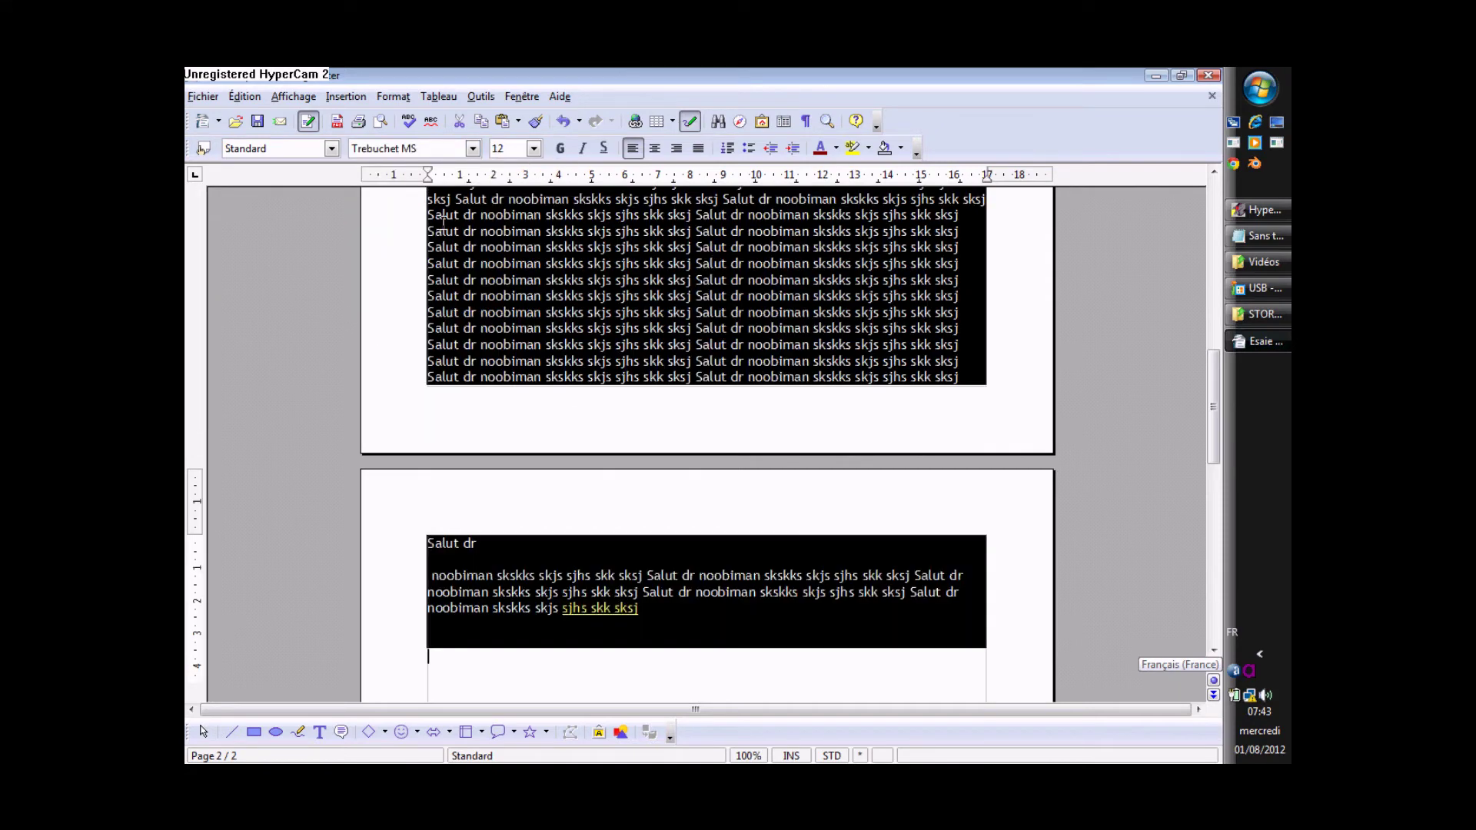
Step: Delete two of the empty lines between the title and the first body paragraph
{"action": "left_click", "coordinate": [1209, 388]}
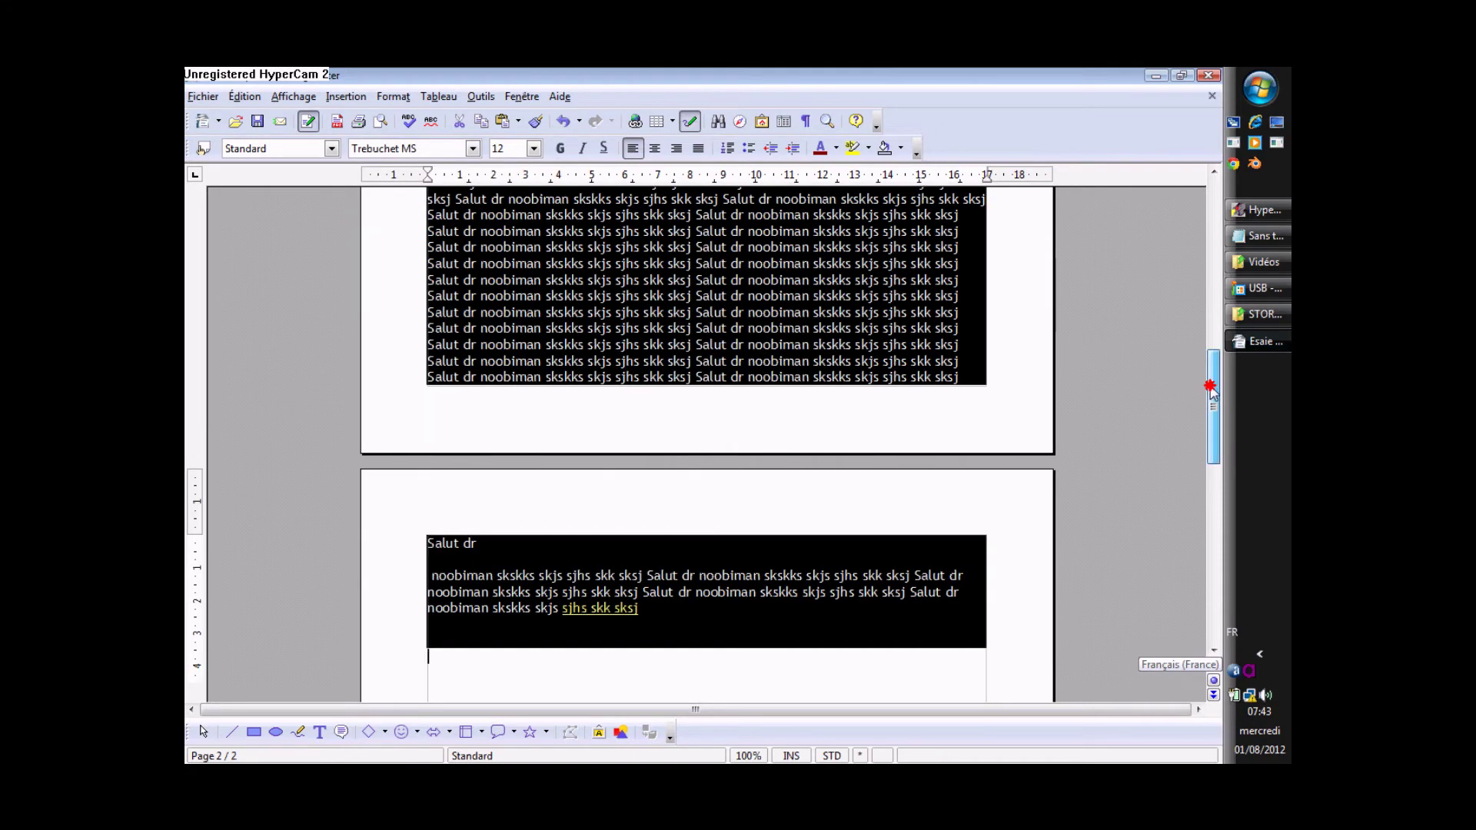
{"action": "left_click_drag", "start_coordinate": [1209, 388], "coordinate": [1163, 223]}
{"action": "left_click", "coordinate": [752, 380]}
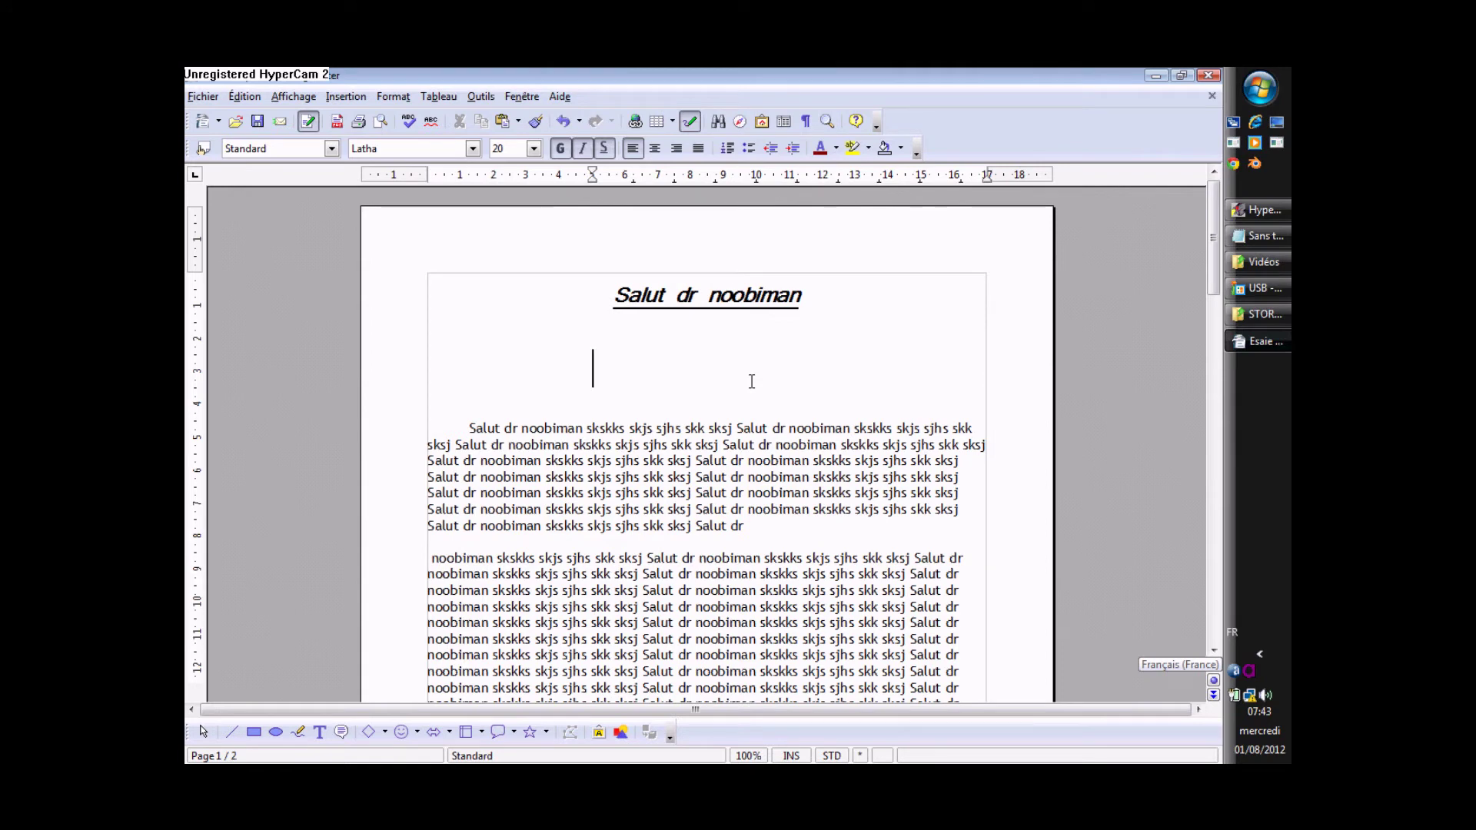
{"action": "key", "text": "BackSpace"}
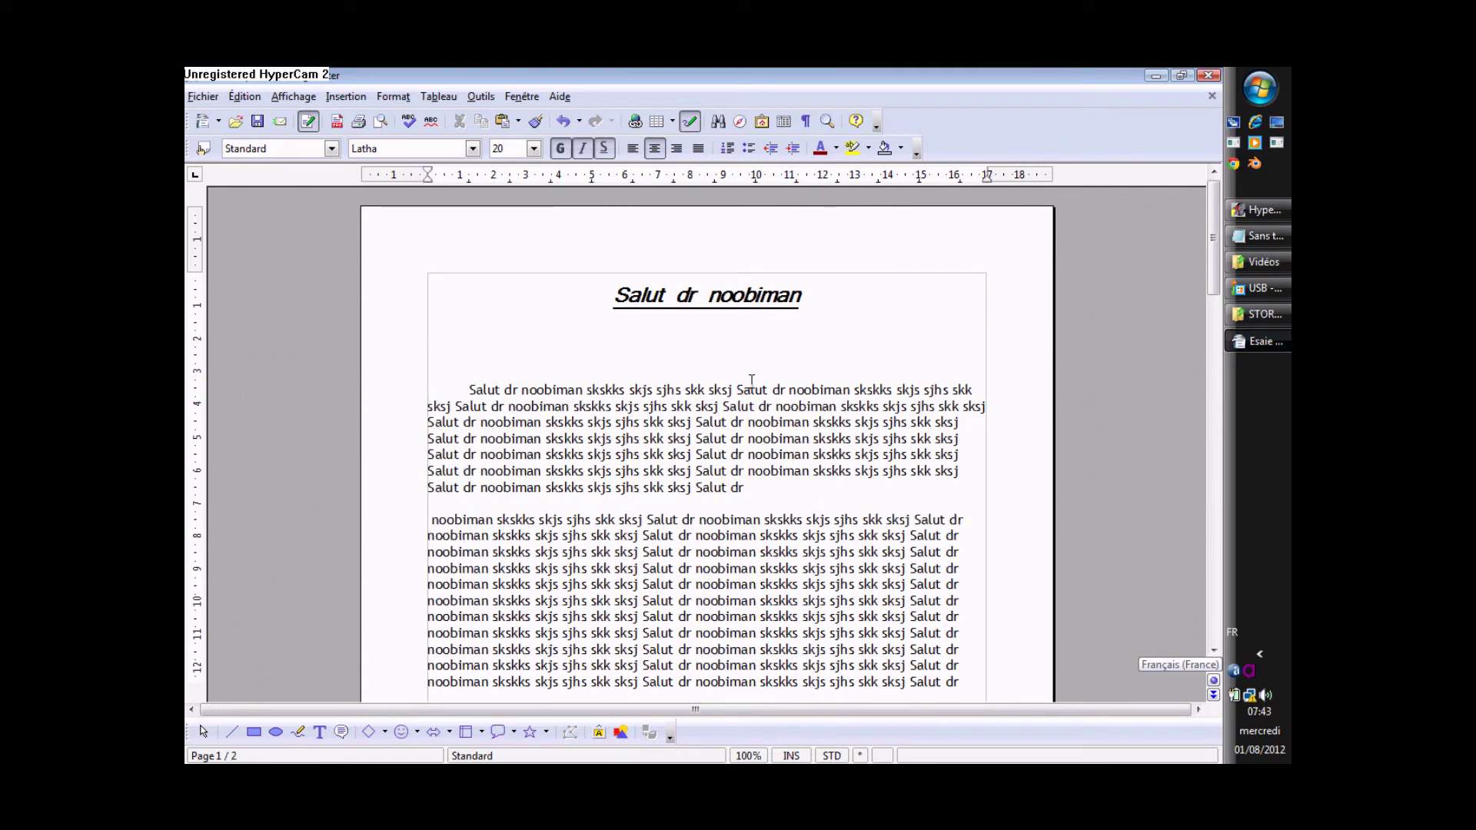
{"action": "key", "text": "Down"}
{"action": "key", "text": "BackSpace"}
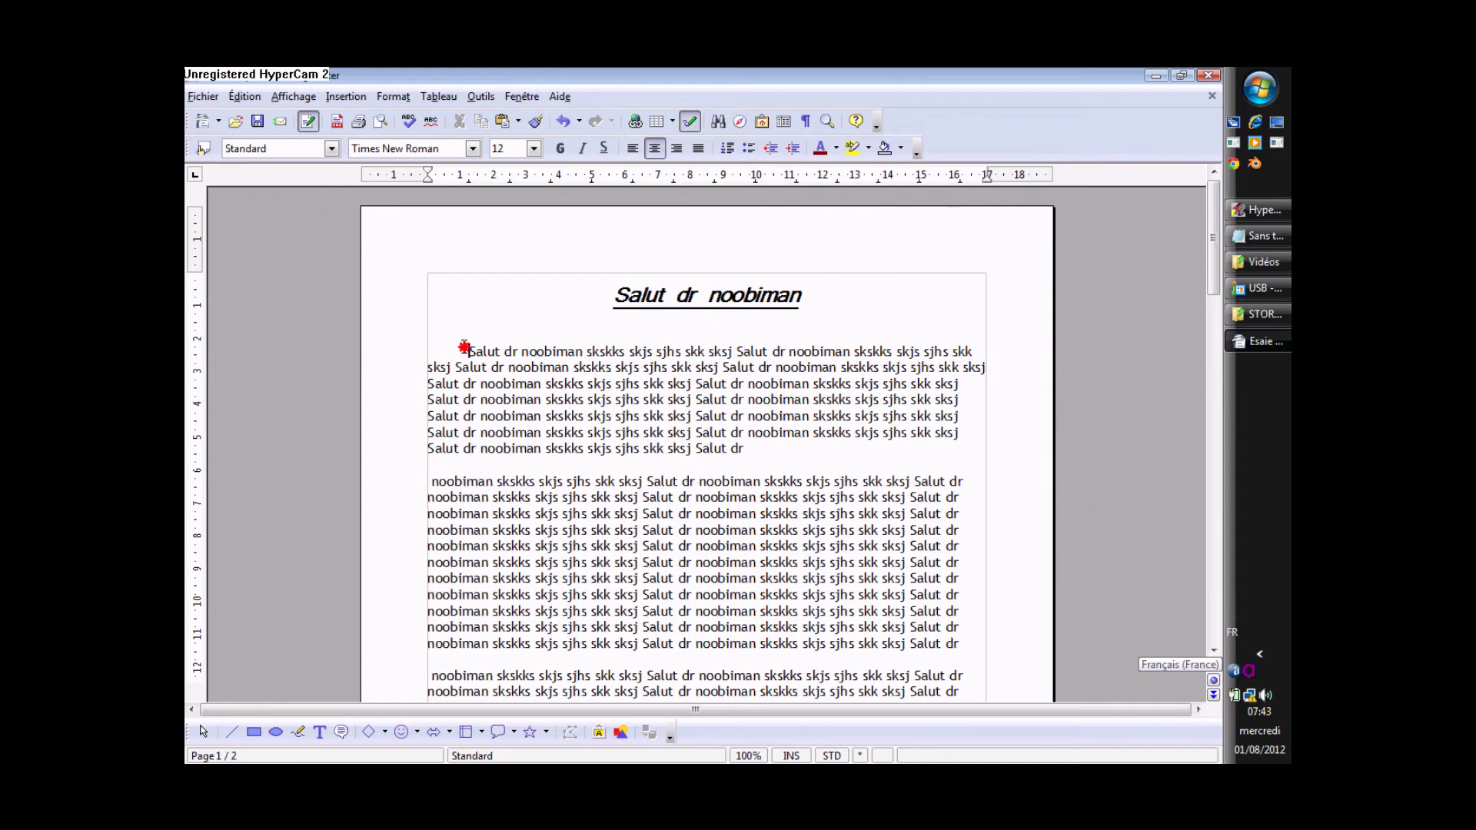
Step: Remove the leading space at the start of the second body paragraph
{"action": "left_click_drag", "start_coordinate": [470, 351], "coordinate": [599, 382]}
{"action": "left_click", "coordinate": [433, 480]}
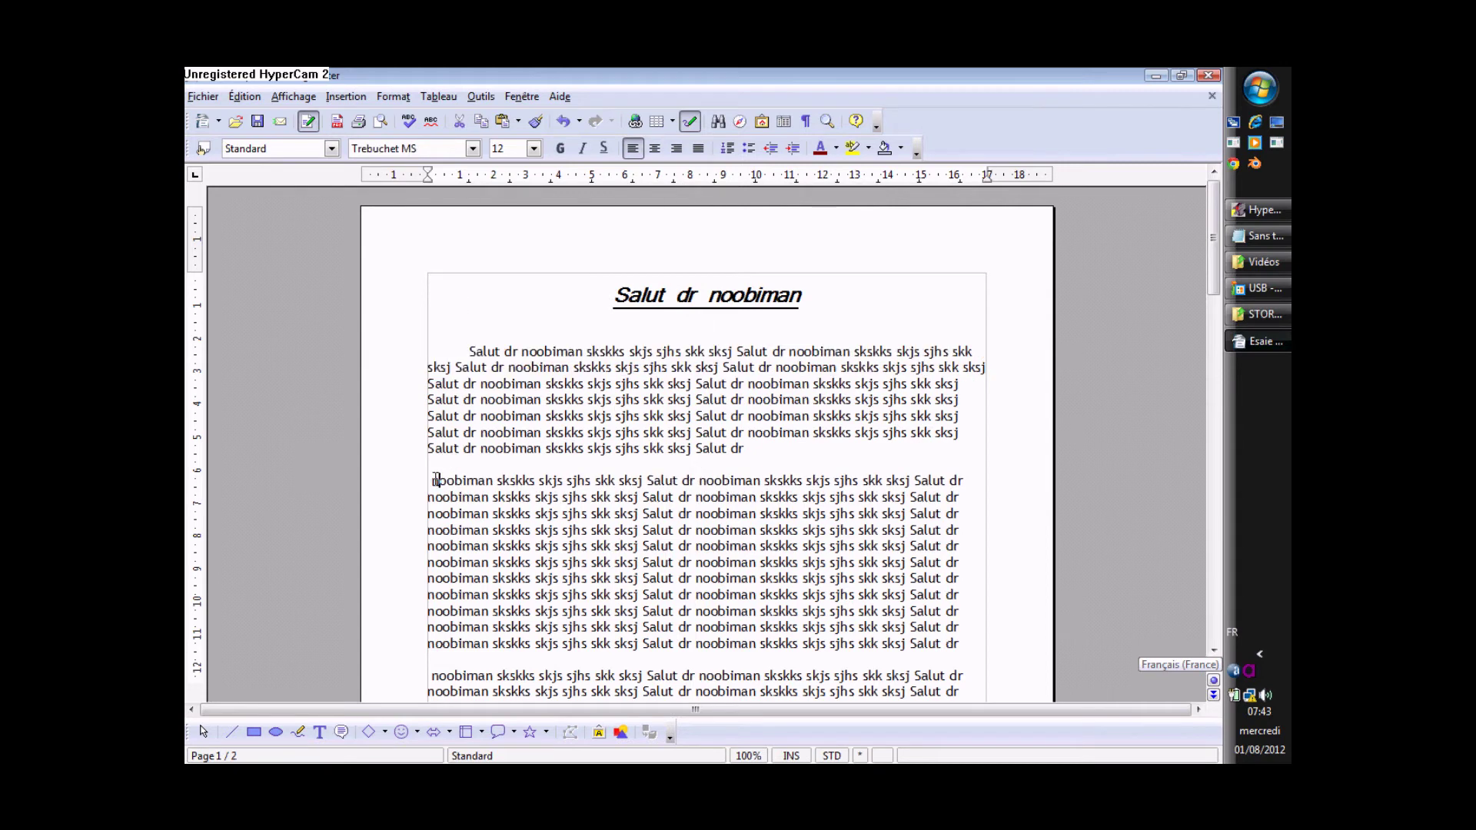
{"action": "key", "text": "BackSpace"}
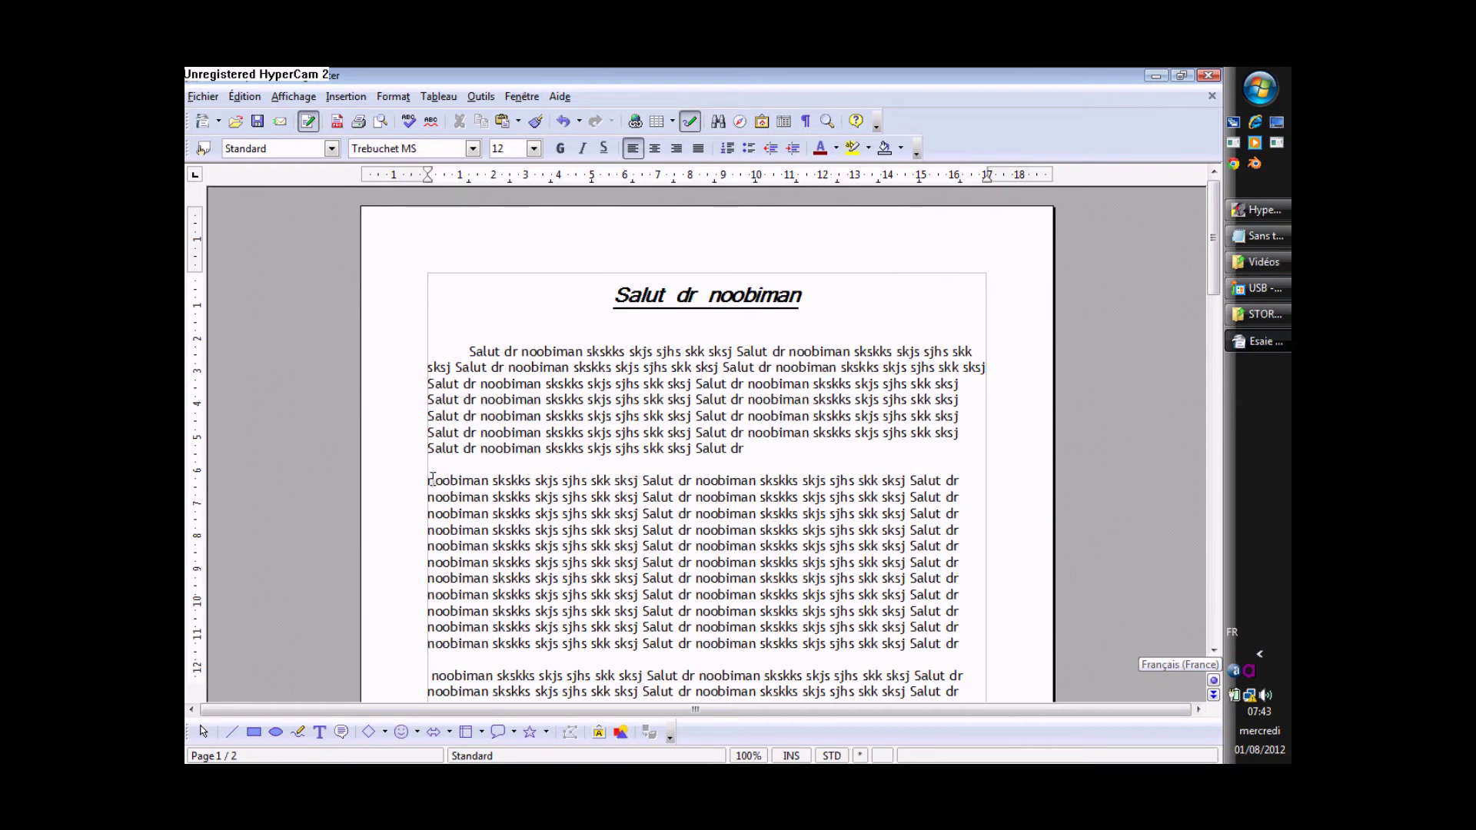
Step: Try justified alignment on the second body paragraph and set it back to left alignment
{"action": "left_click_drag", "start_coordinate": [430, 481], "coordinate": [957, 644]}
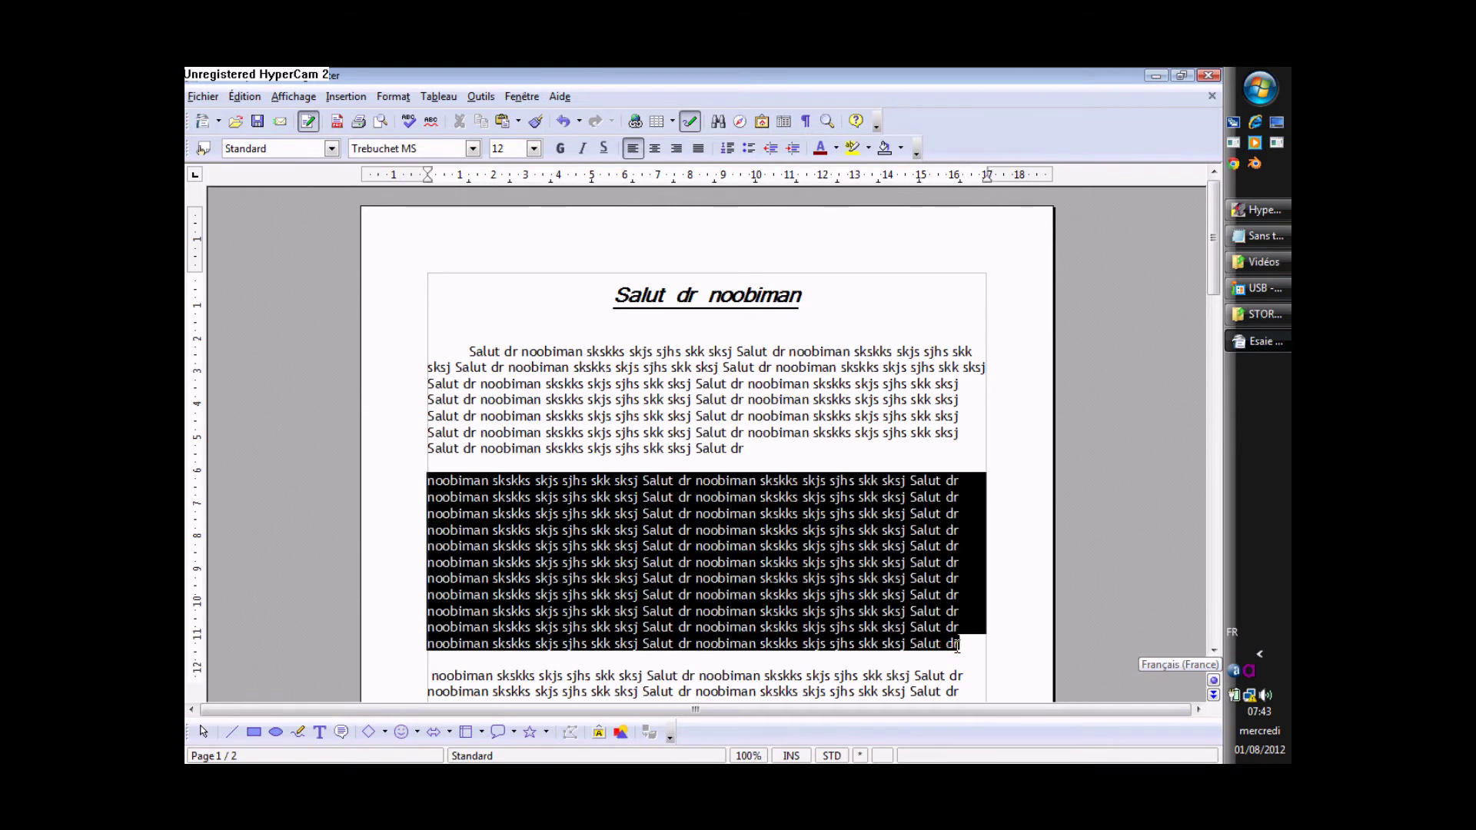
{"action": "left_click", "coordinate": [694, 154]}
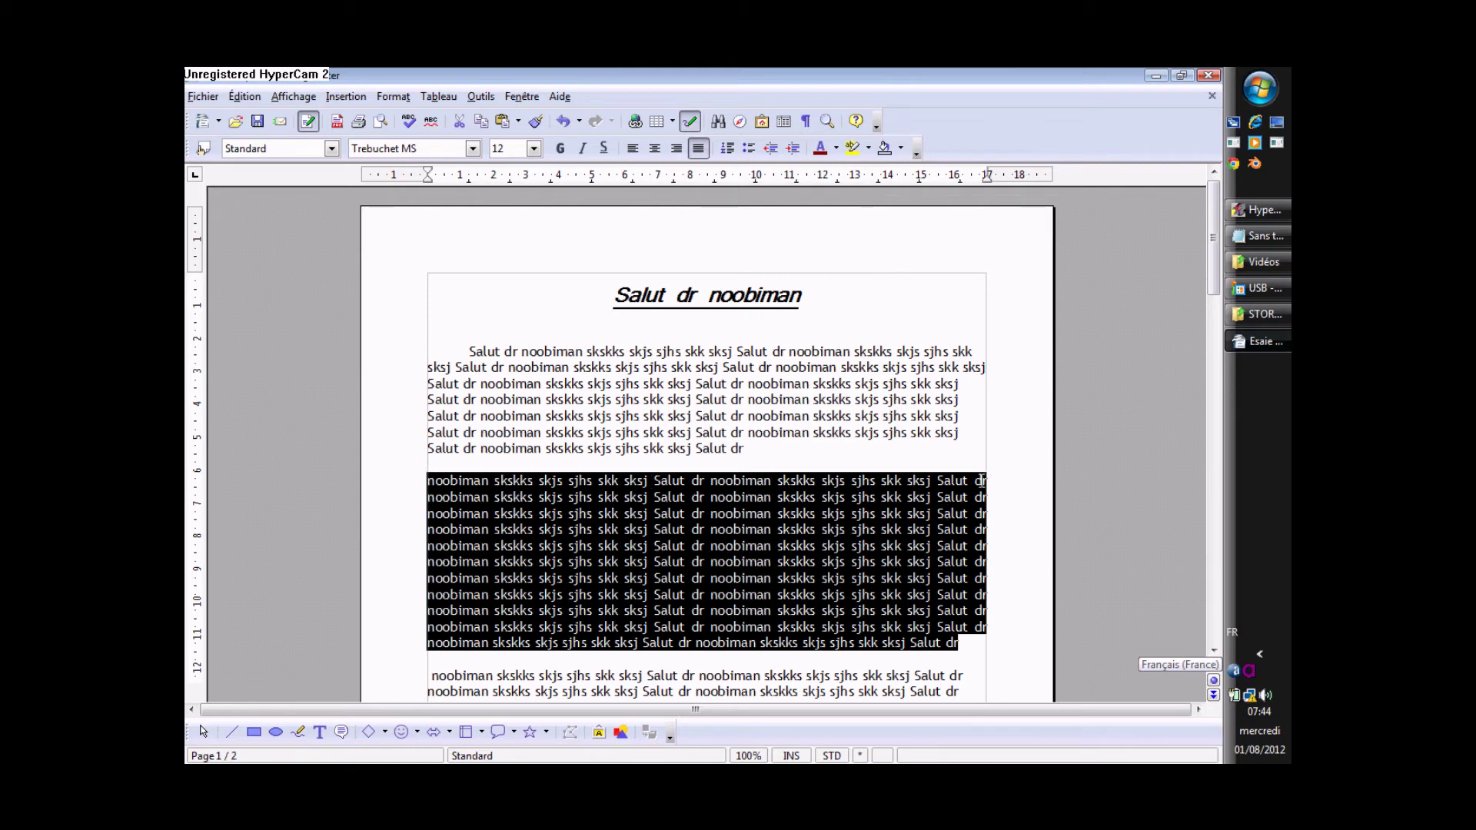
{"action": "left_click", "coordinate": [632, 153]}
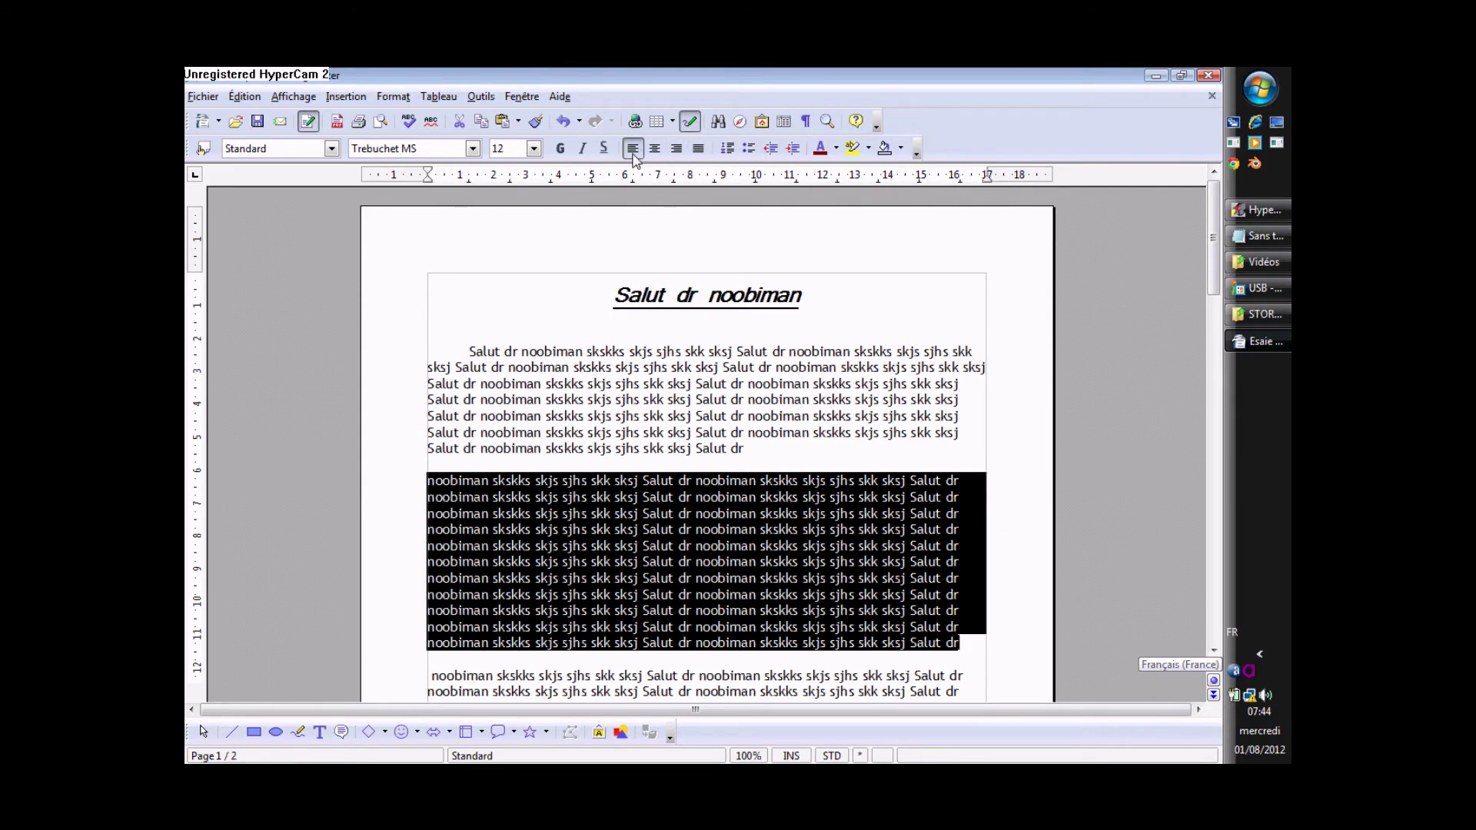
{"action": "left_click", "coordinate": [890, 436]}
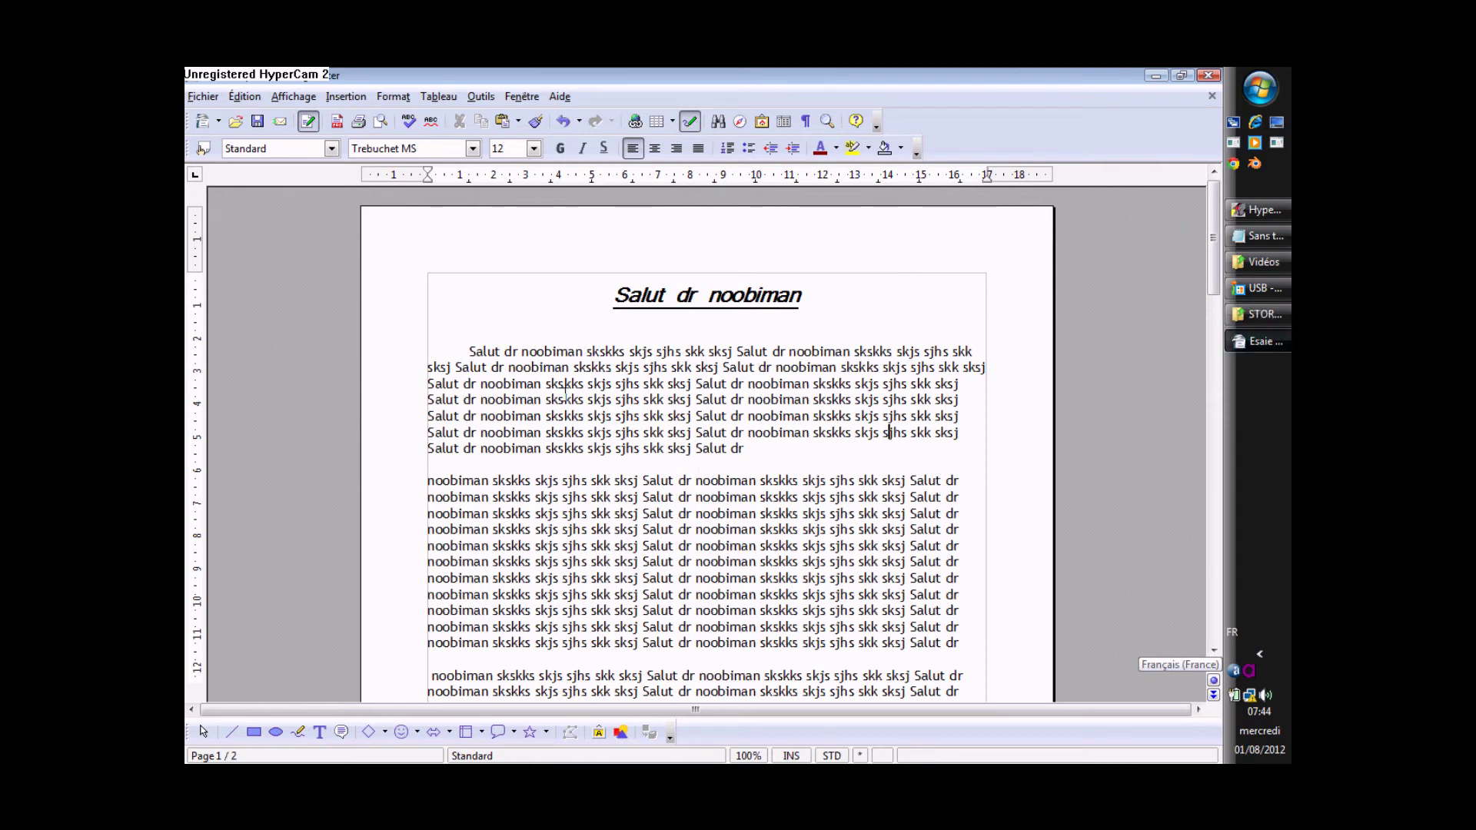
Step: Change the font colour of the title "Salut dr noobiman" to red
{"action": "left_click_drag", "start_coordinate": [471, 353], "coordinate": [811, 598]}
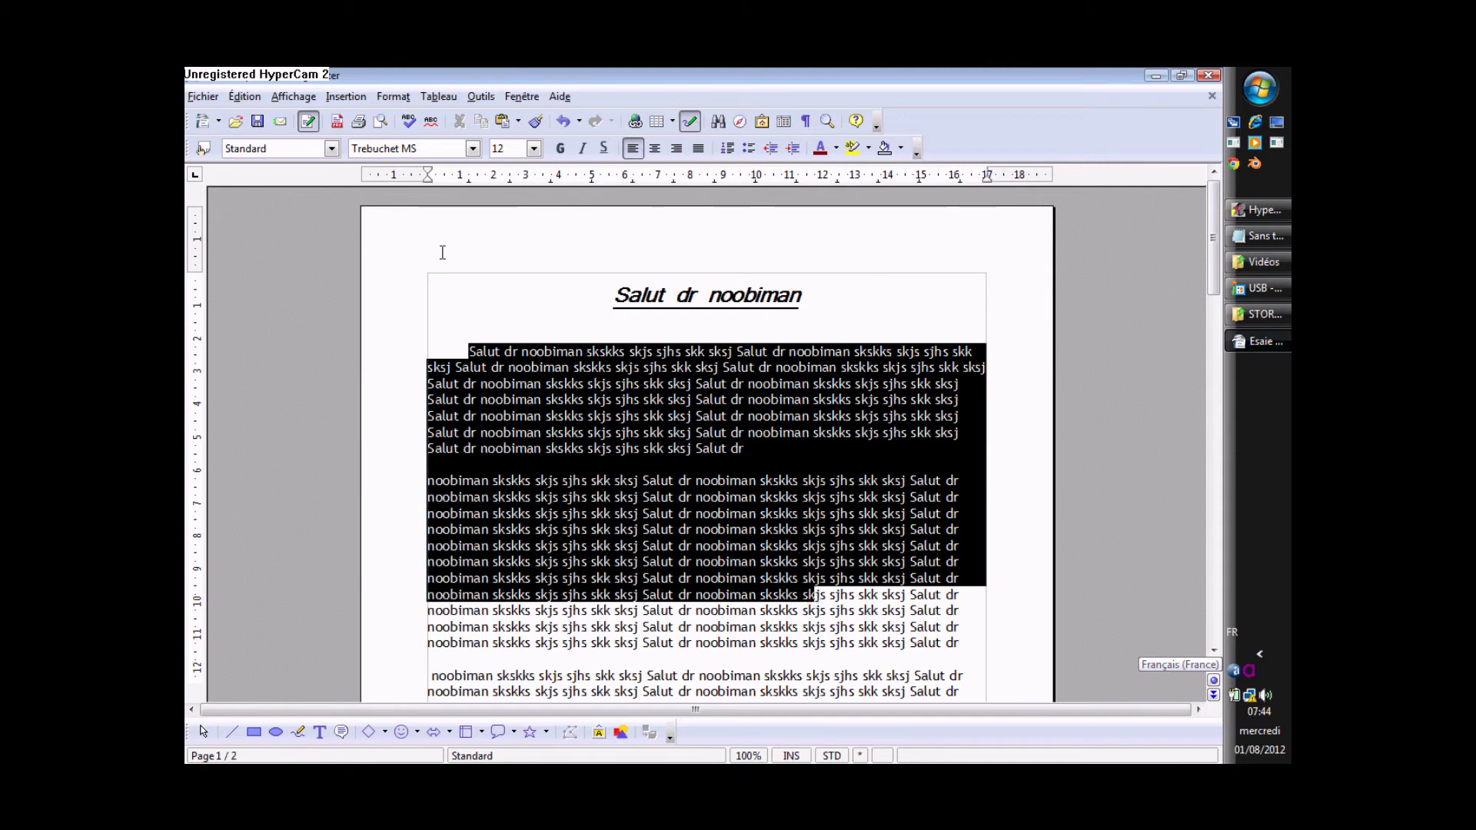
{"action": "left_click", "coordinate": [604, 277]}
{"action": "left_click_drag", "start_coordinate": [604, 276], "coordinate": [817, 306]}
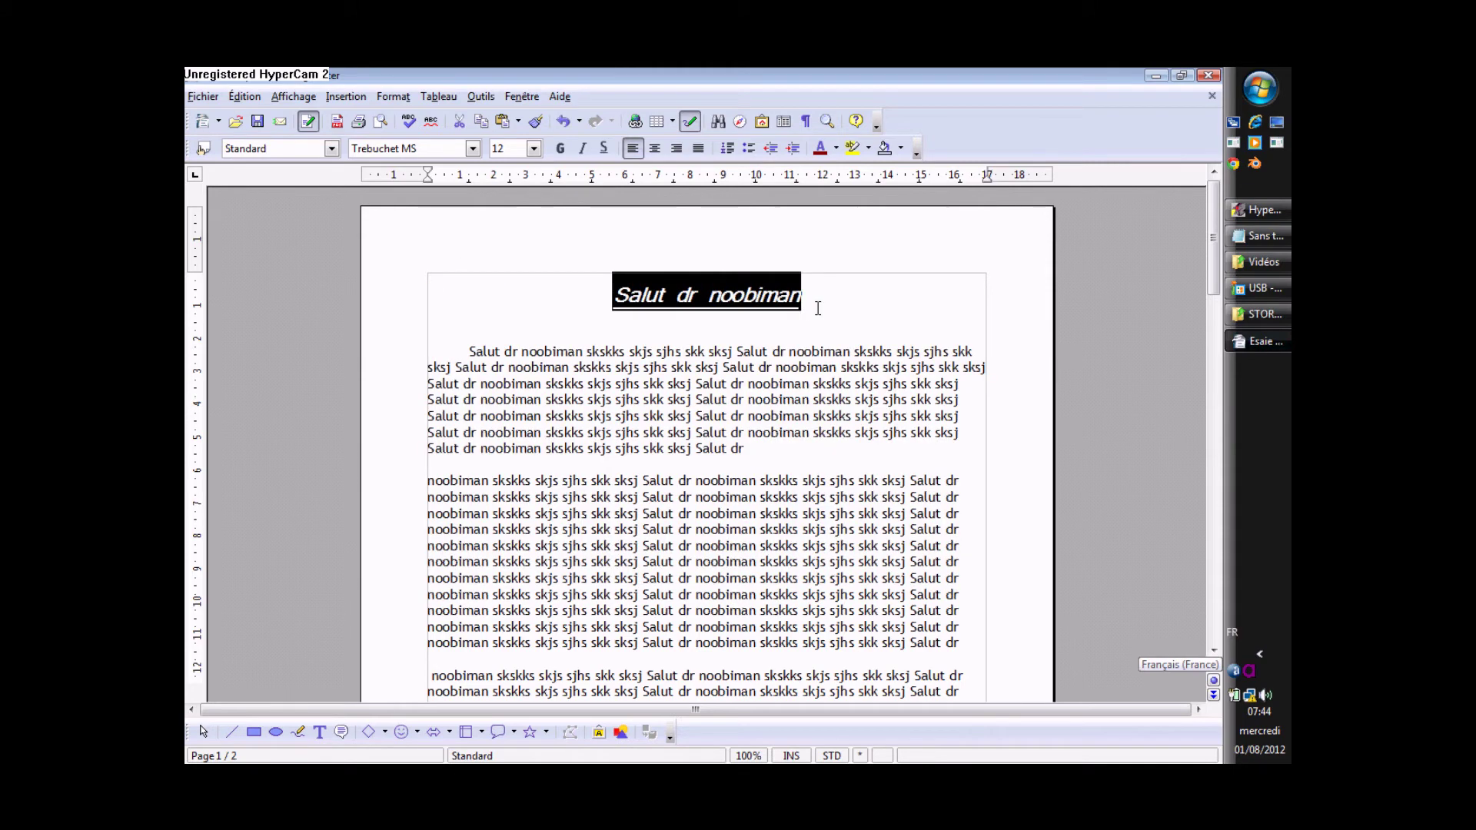
{"action": "left_click", "coordinate": [836, 149]}
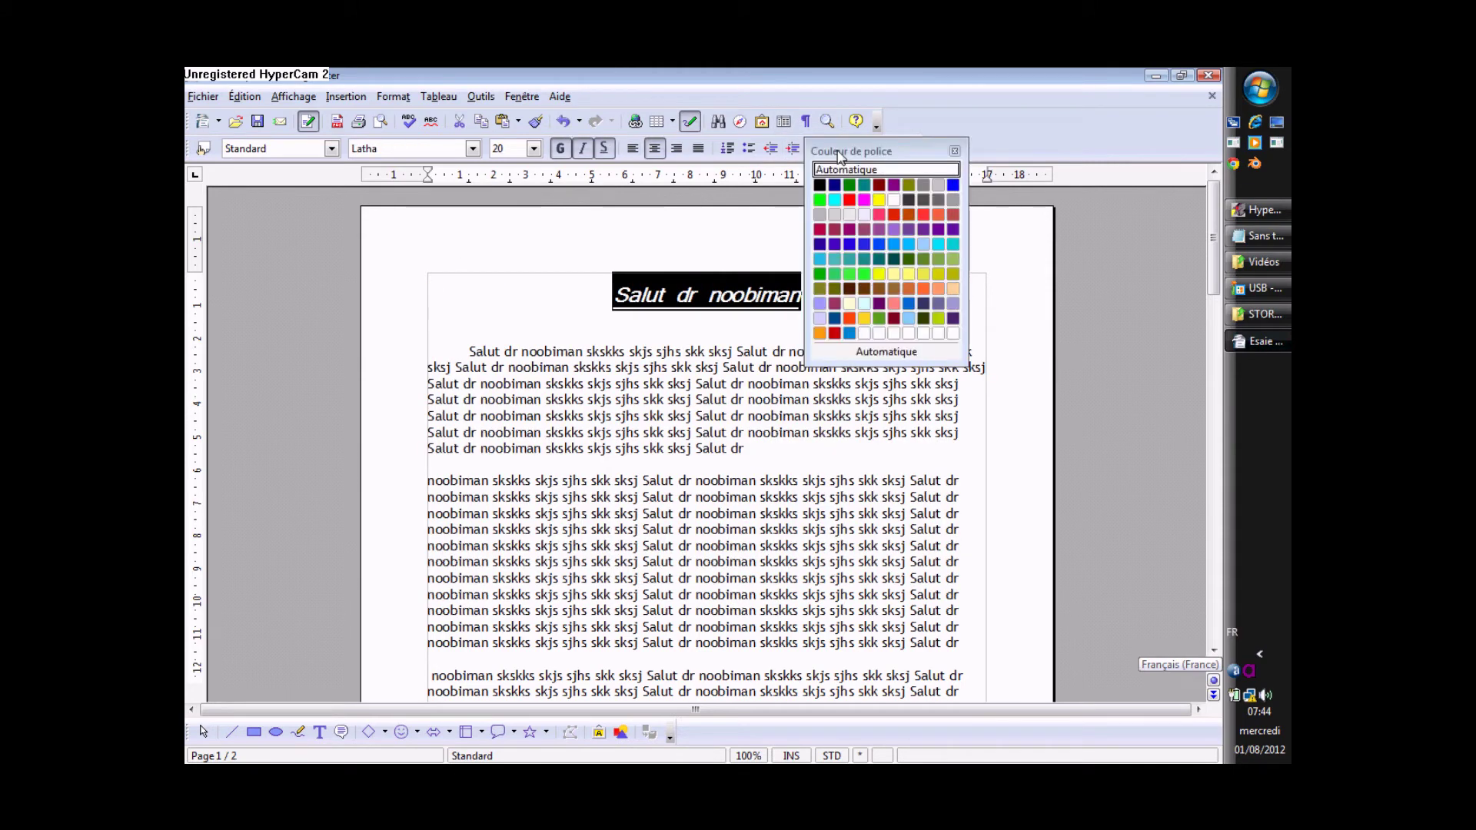
{"action": "left_click", "coordinate": [849, 201]}
{"action": "left_click", "coordinate": [792, 363]}
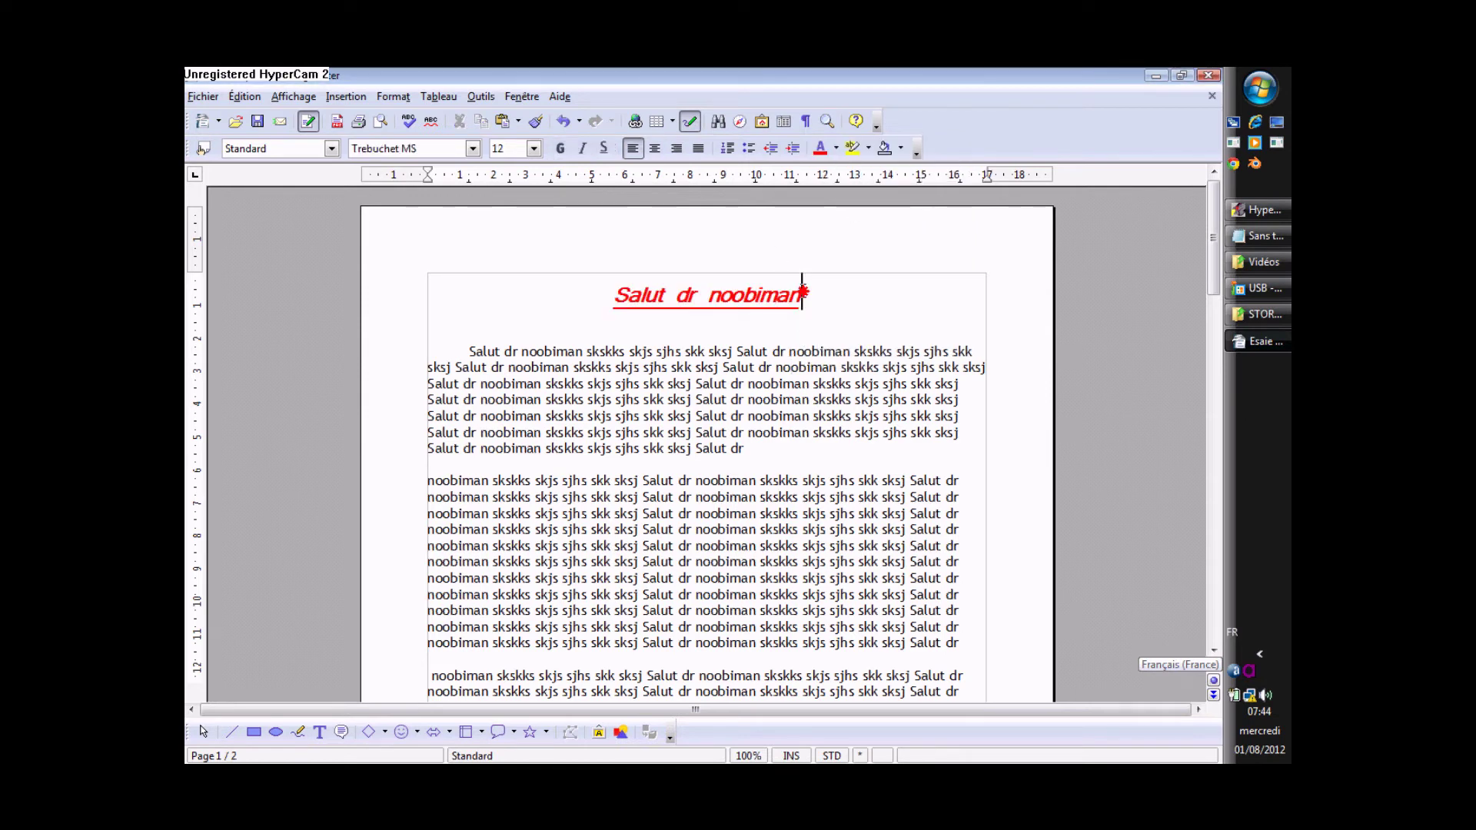
Step: Highlight the title "Salut dr noobiman" with a cyan character background
{"action": "left_click_drag", "start_coordinate": [802, 290], "coordinate": [597, 288]}
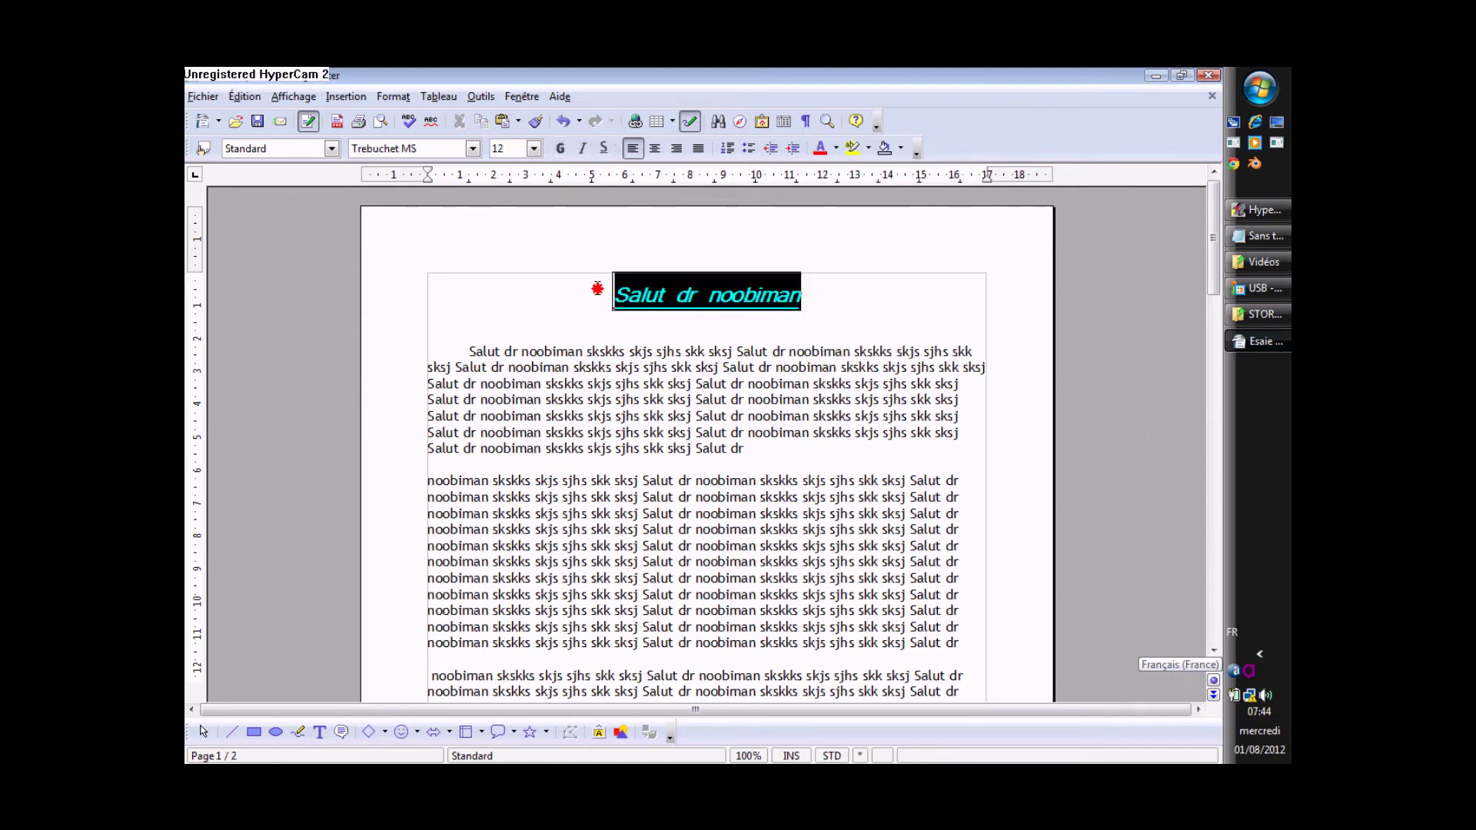
{"action": "left_click", "coordinate": [854, 150]}
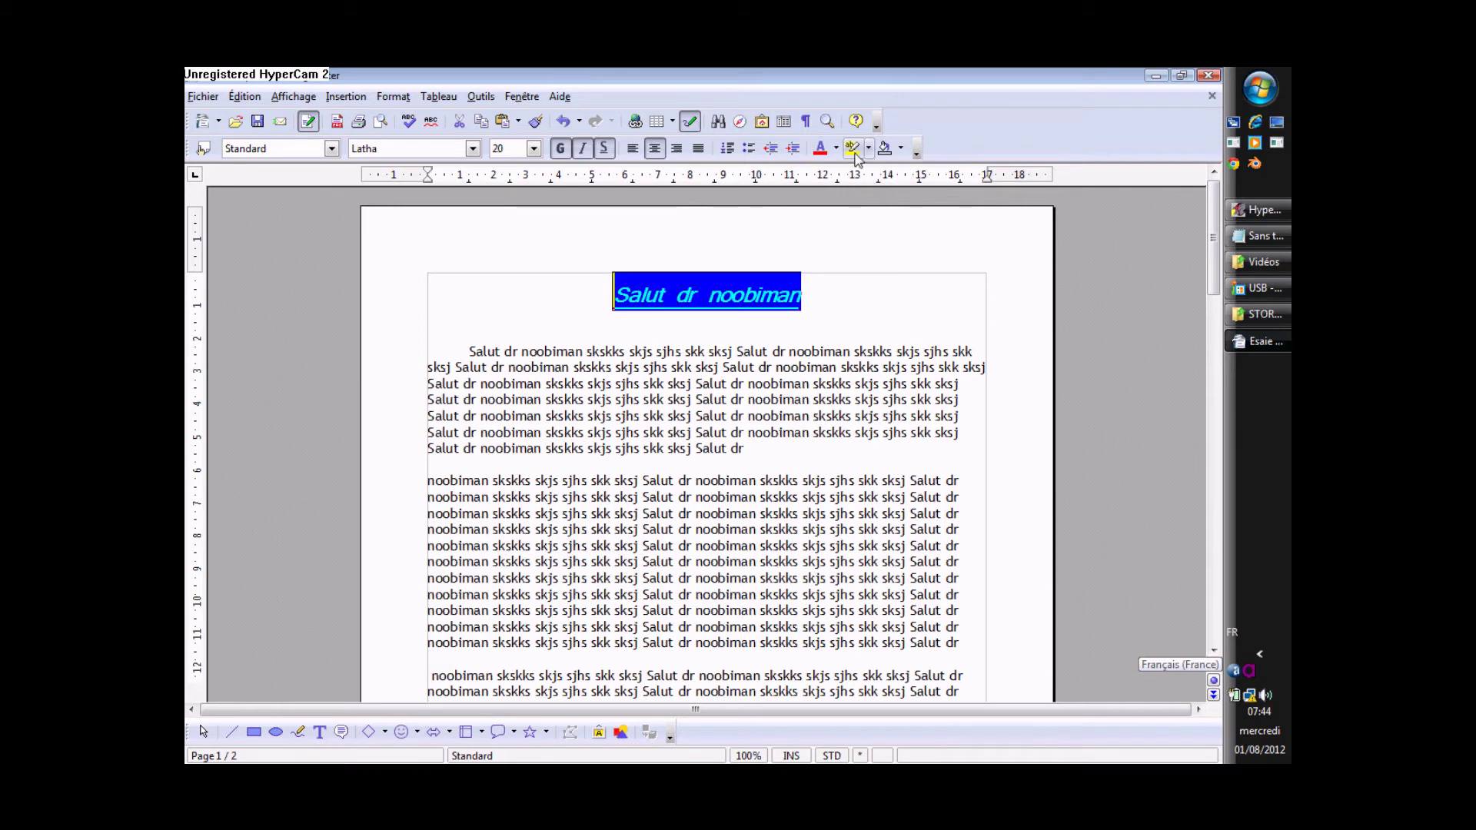
{"action": "left_click", "coordinate": [883, 150]}
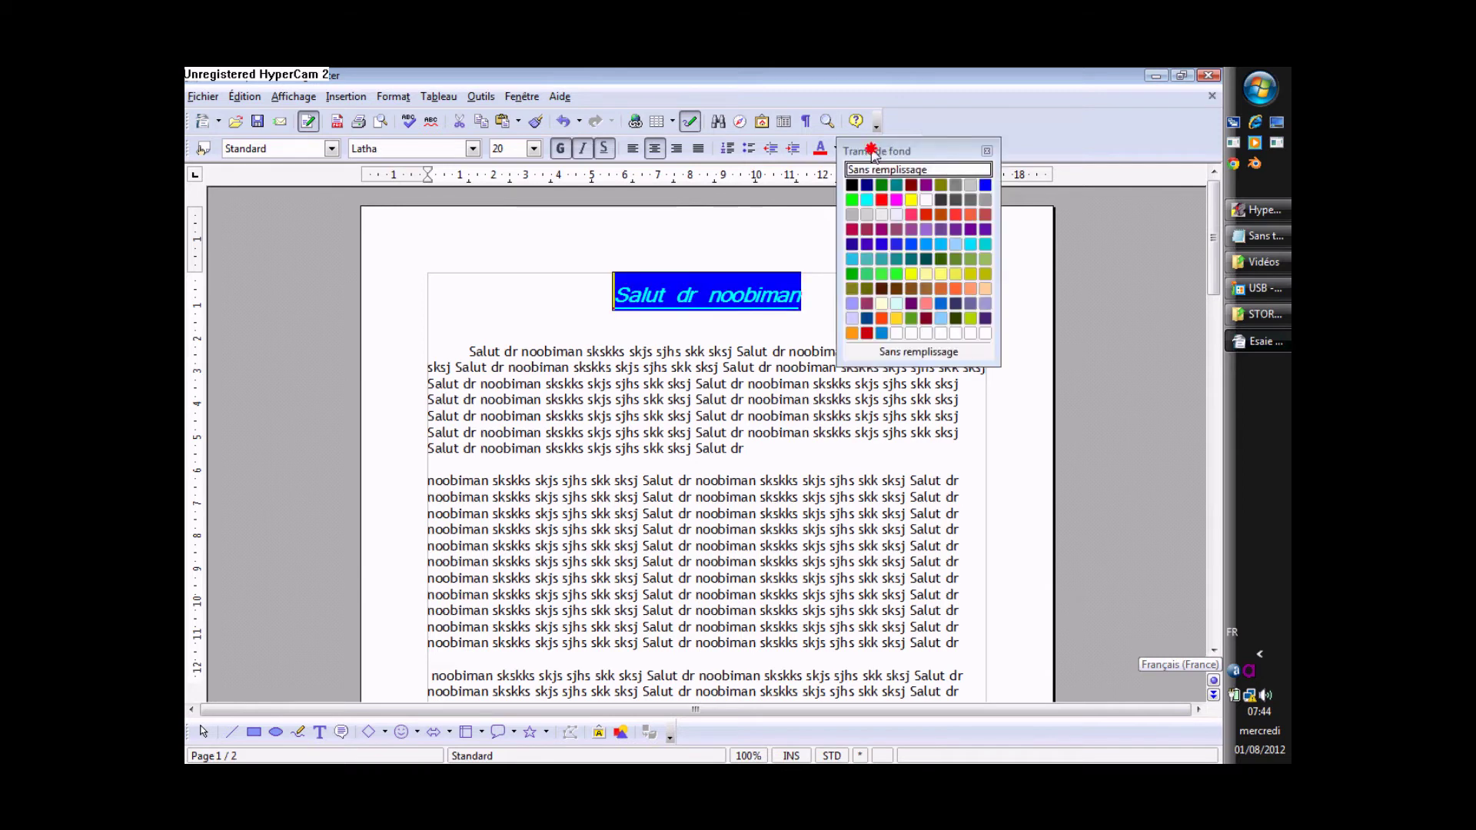
{"action": "left_click", "coordinate": [867, 200]}
{"action": "left_click", "coordinate": [896, 279]}
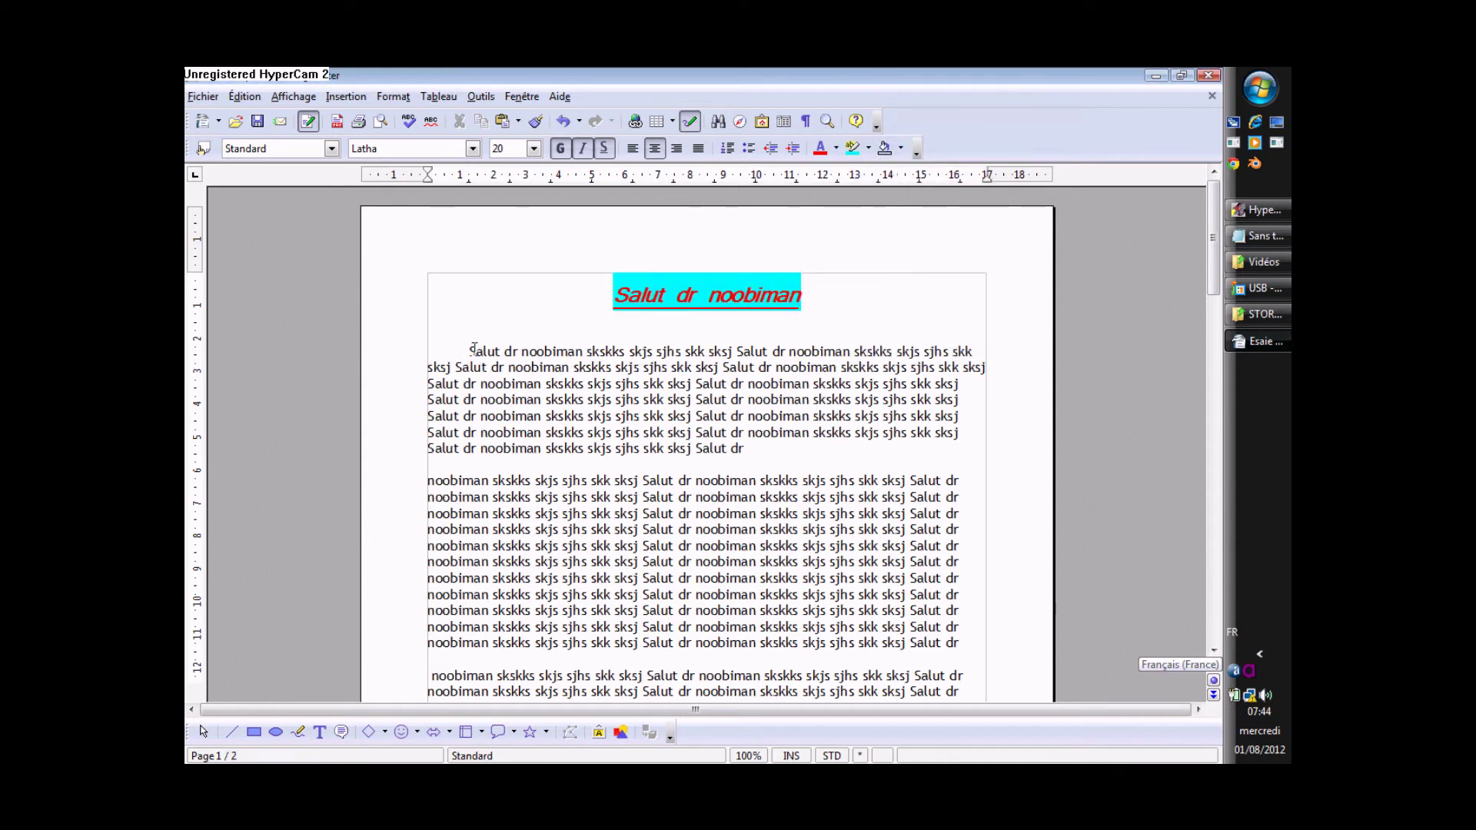
Step: Apply the red font colour and cyan highlighting to all the body text from the first paragraph to the end of page 2
{"action": "left_click_drag", "start_coordinate": [468, 350], "coordinate": [639, 546]}
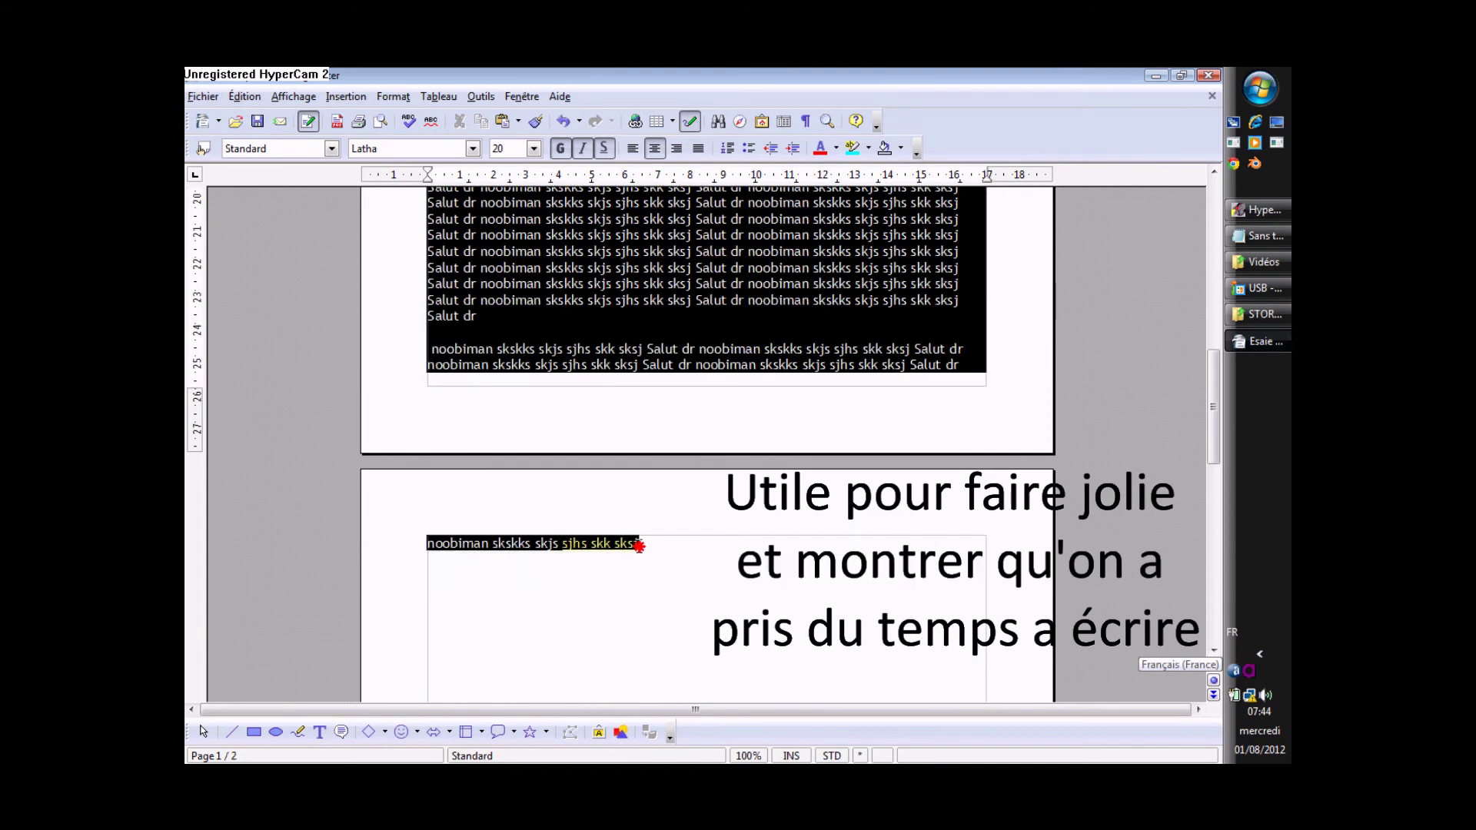
{"action": "left_click", "coordinate": [819, 148]}
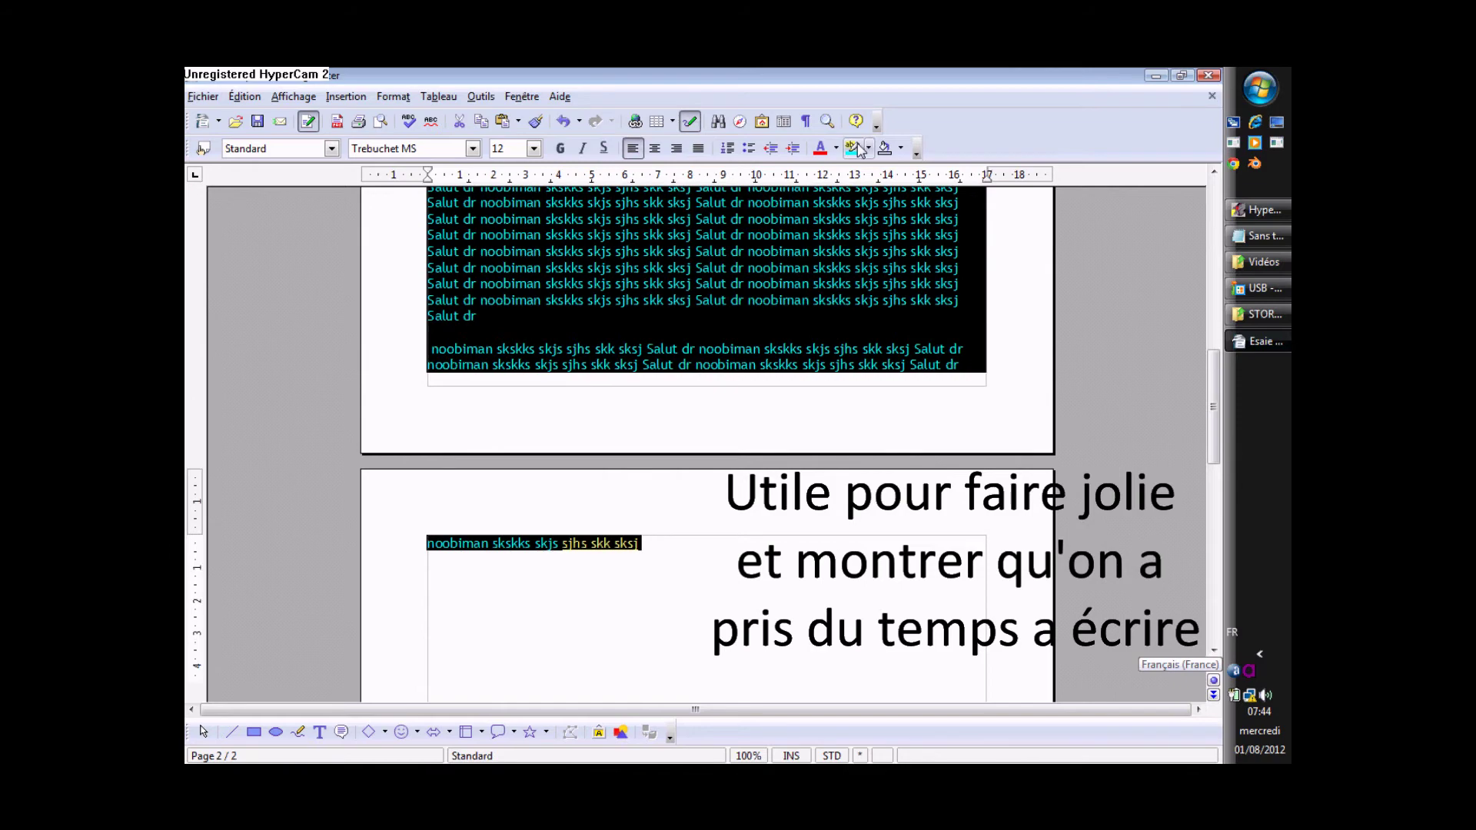
{"action": "left_click", "coordinate": [853, 147]}
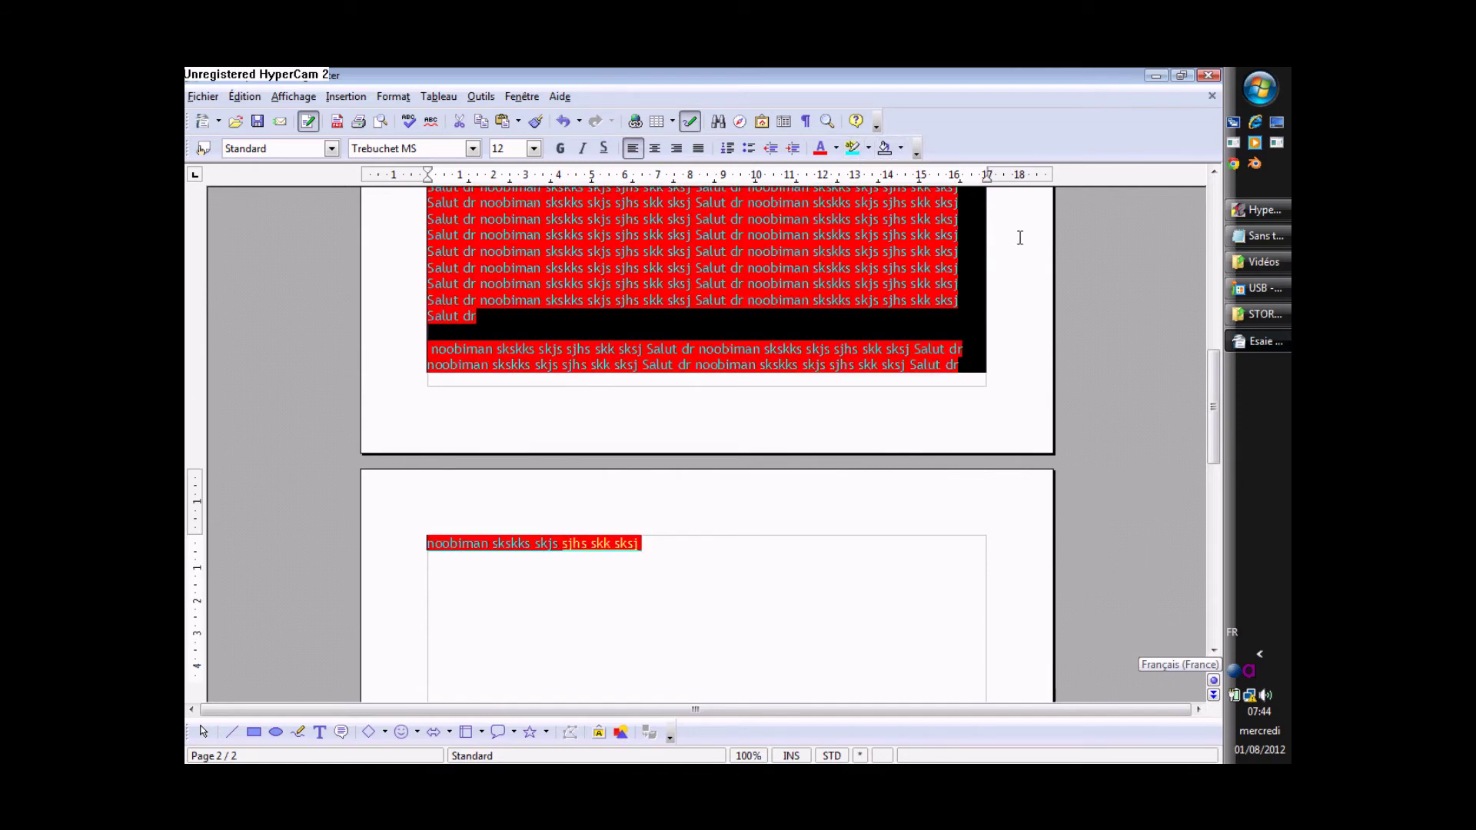
Step: Set the paragraph background of the selected body text to black
{"action": "left_click_drag", "start_coordinate": [1218, 377], "coordinate": [1197, 241]}
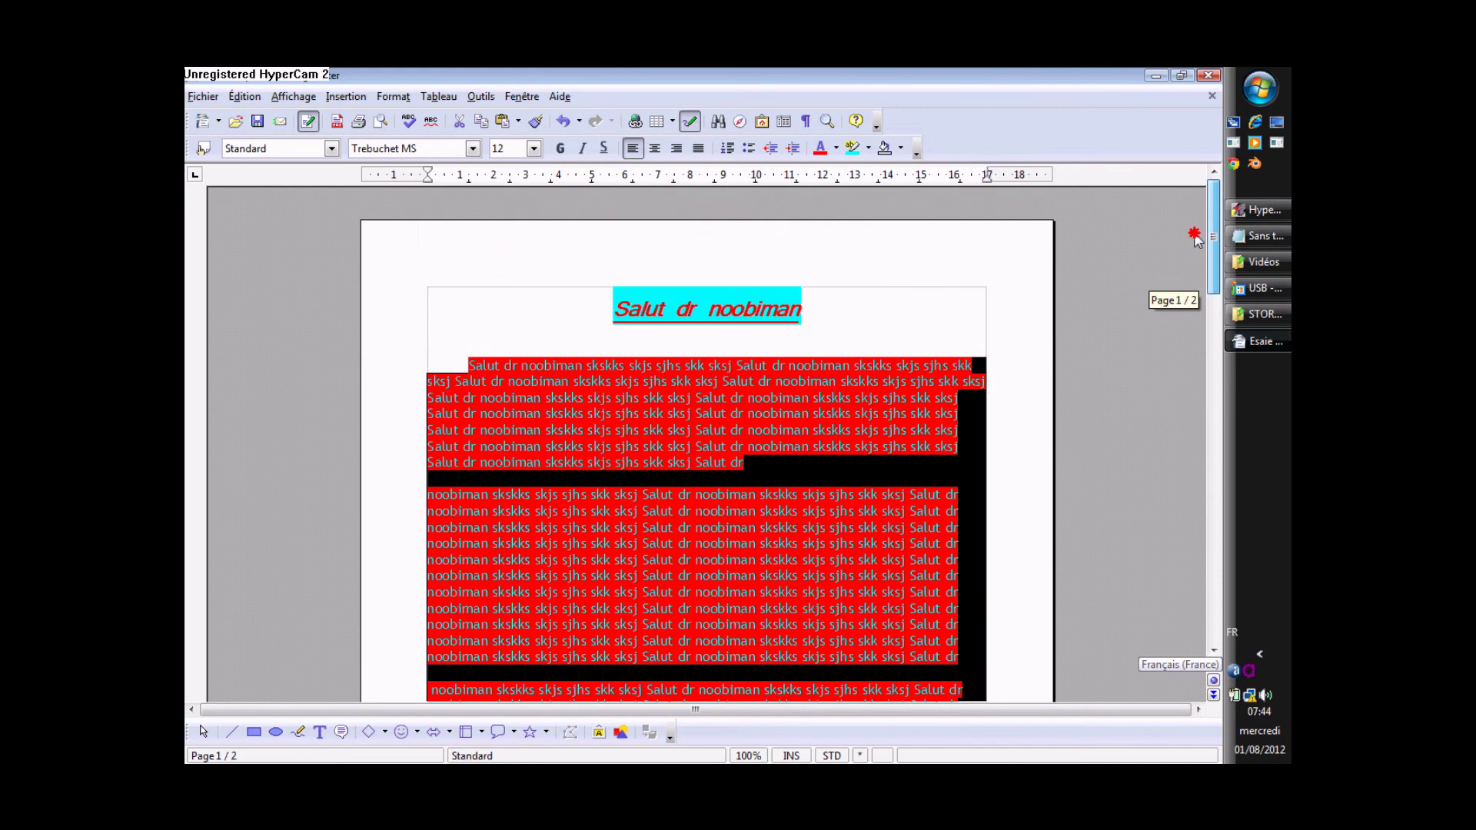
{"action": "left_click", "coordinate": [901, 148]}
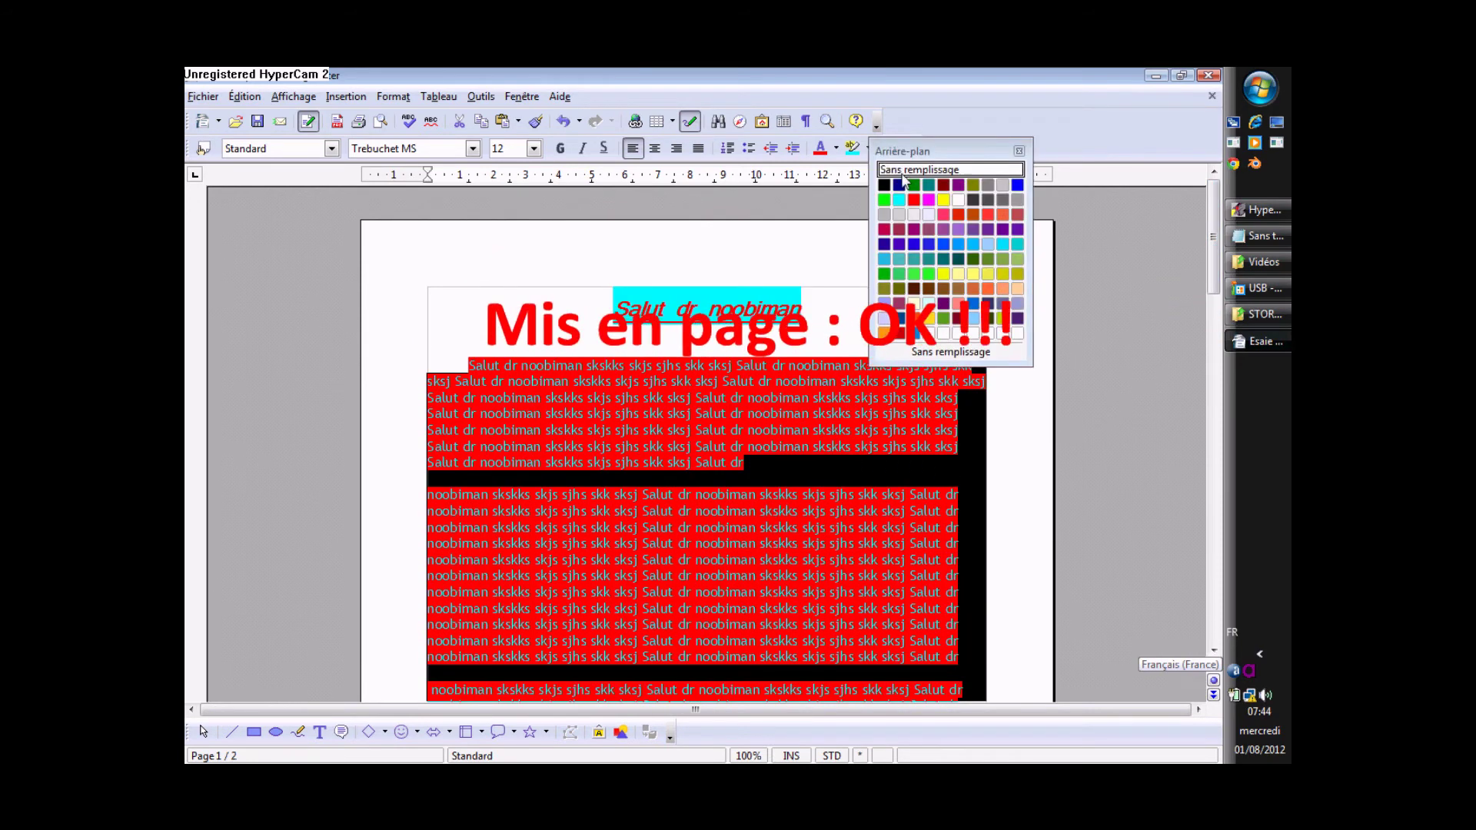
{"action": "left_click", "coordinate": [885, 189]}
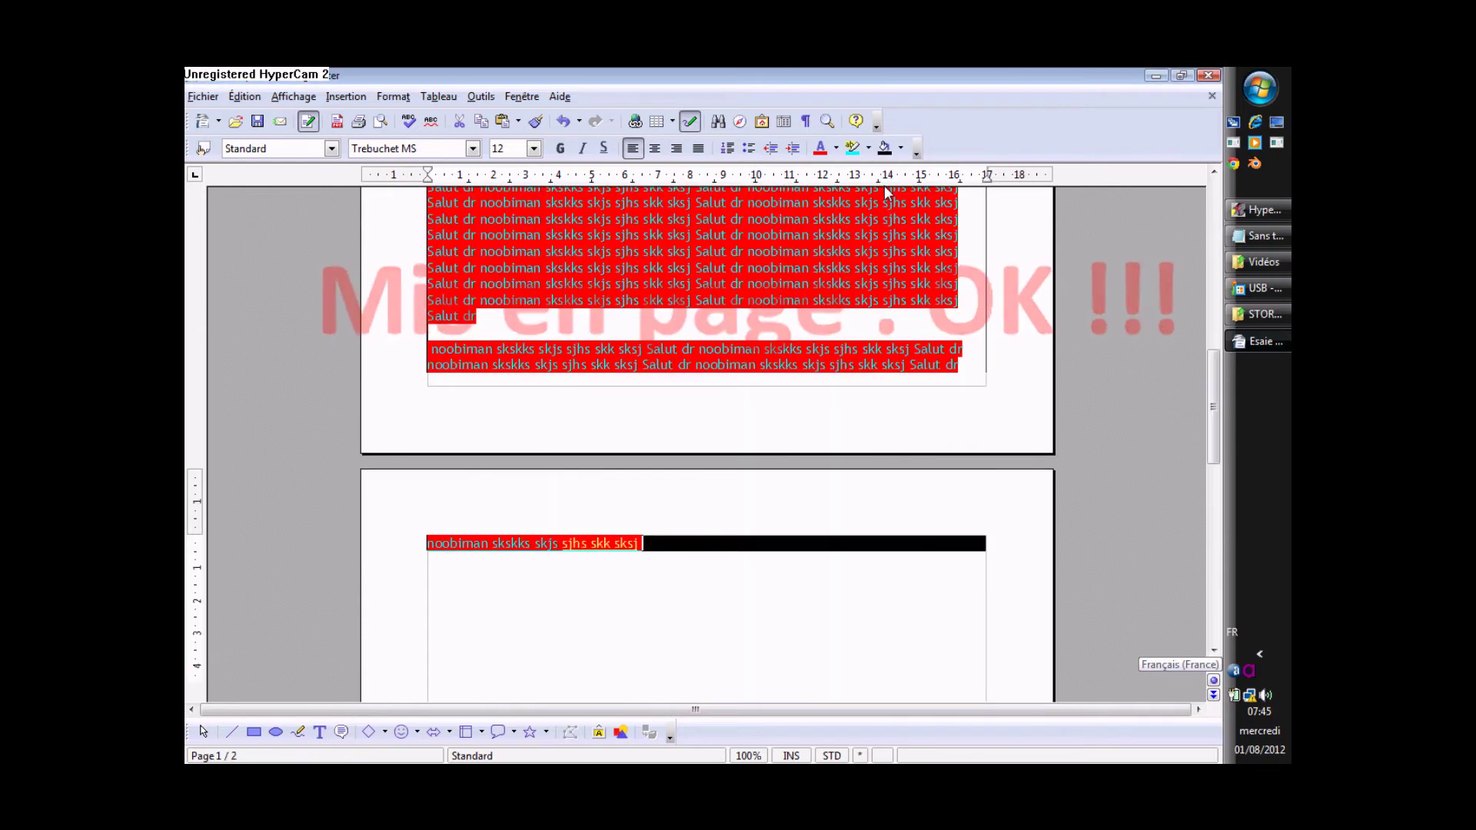
{"action": "left_click_drag", "start_coordinate": [1215, 442], "coordinate": [1096, 251]}
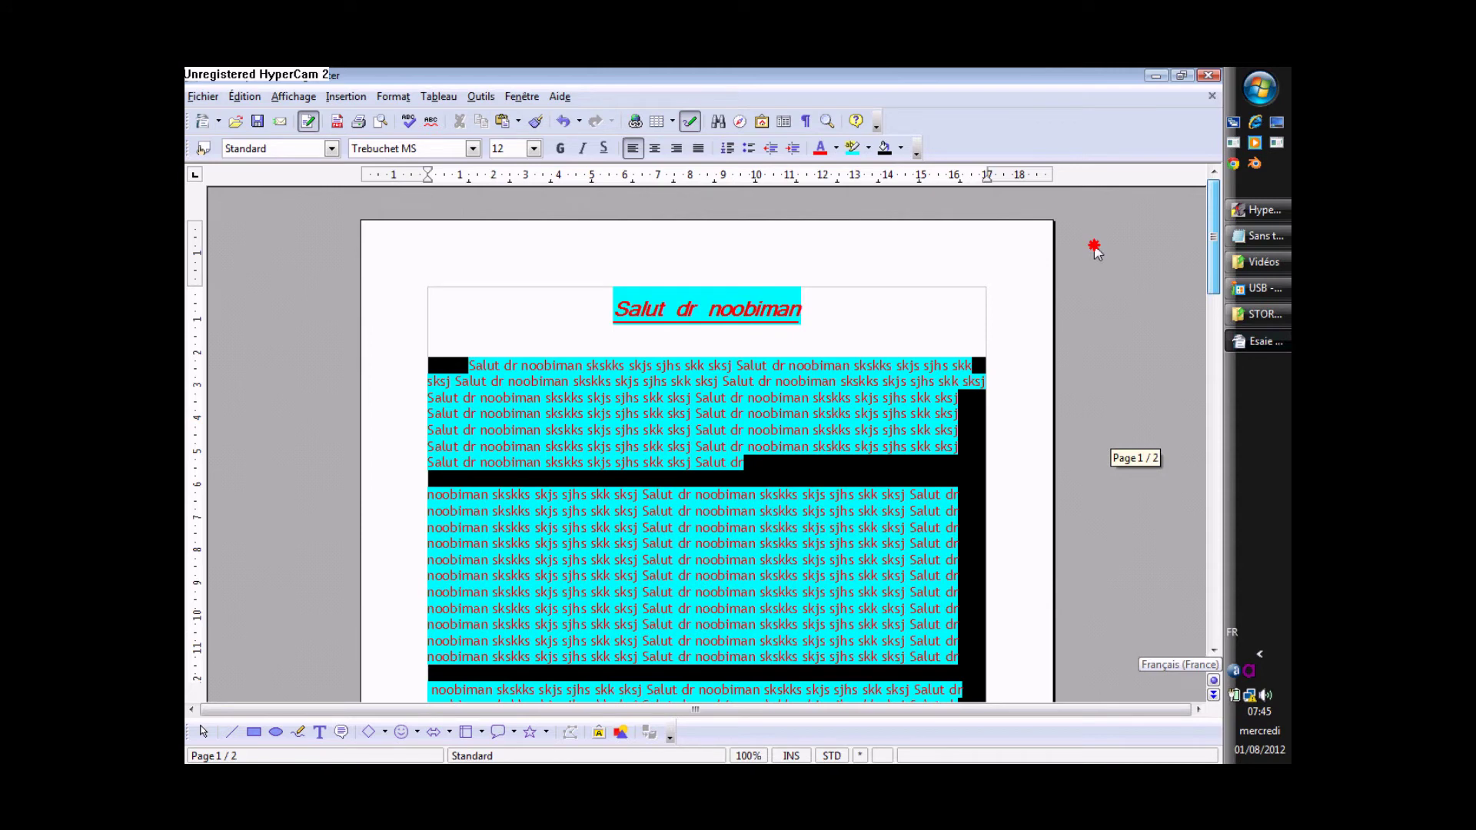
{"action": "left_click_drag", "start_coordinate": [1096, 251], "coordinate": [1097, 253]}
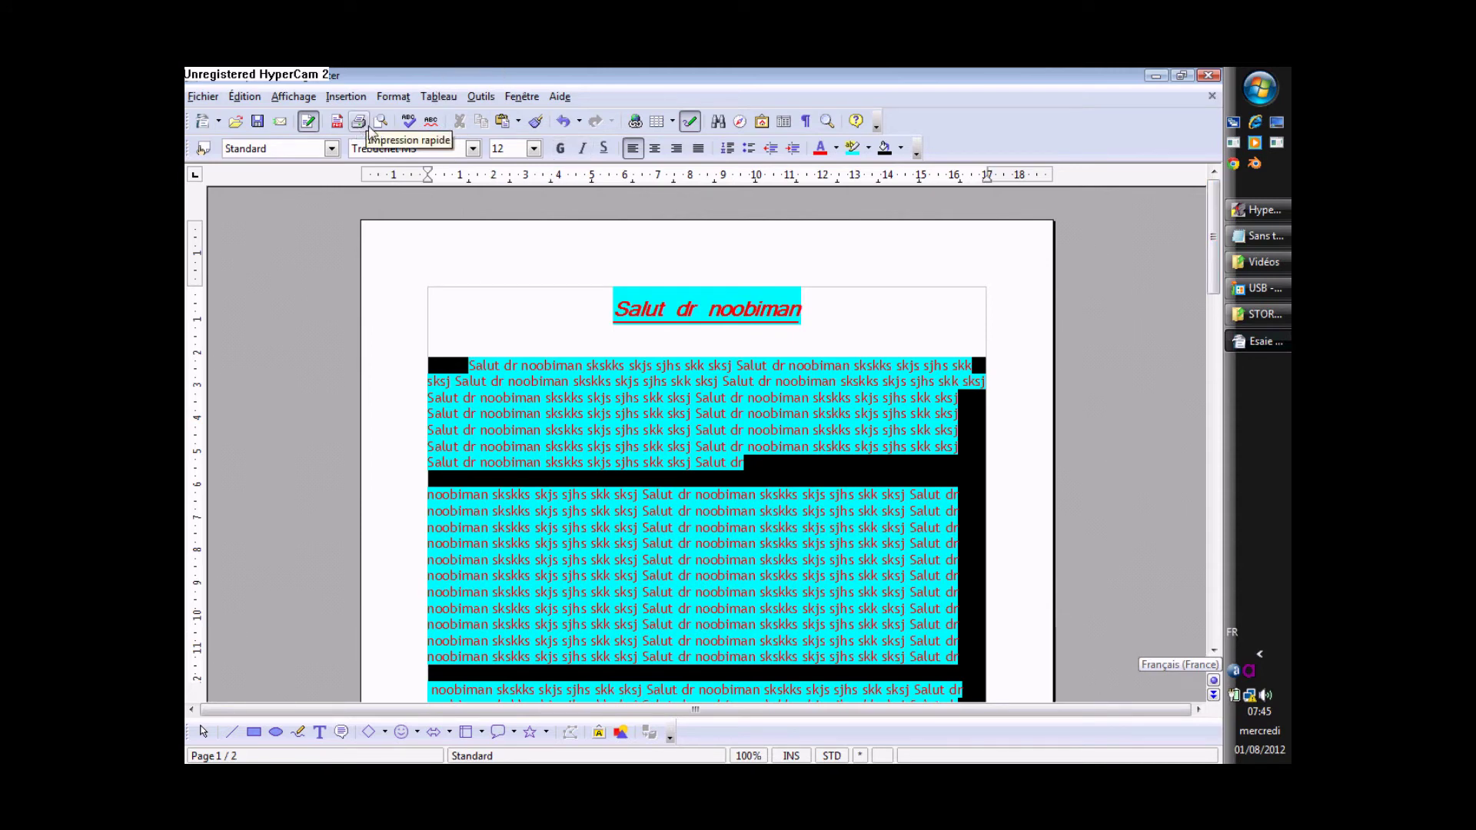
Step: Look at both pages in print preview, close it, and examine the printer list in the print dialog without printing
{"action": "left_click", "coordinate": [380, 122]}
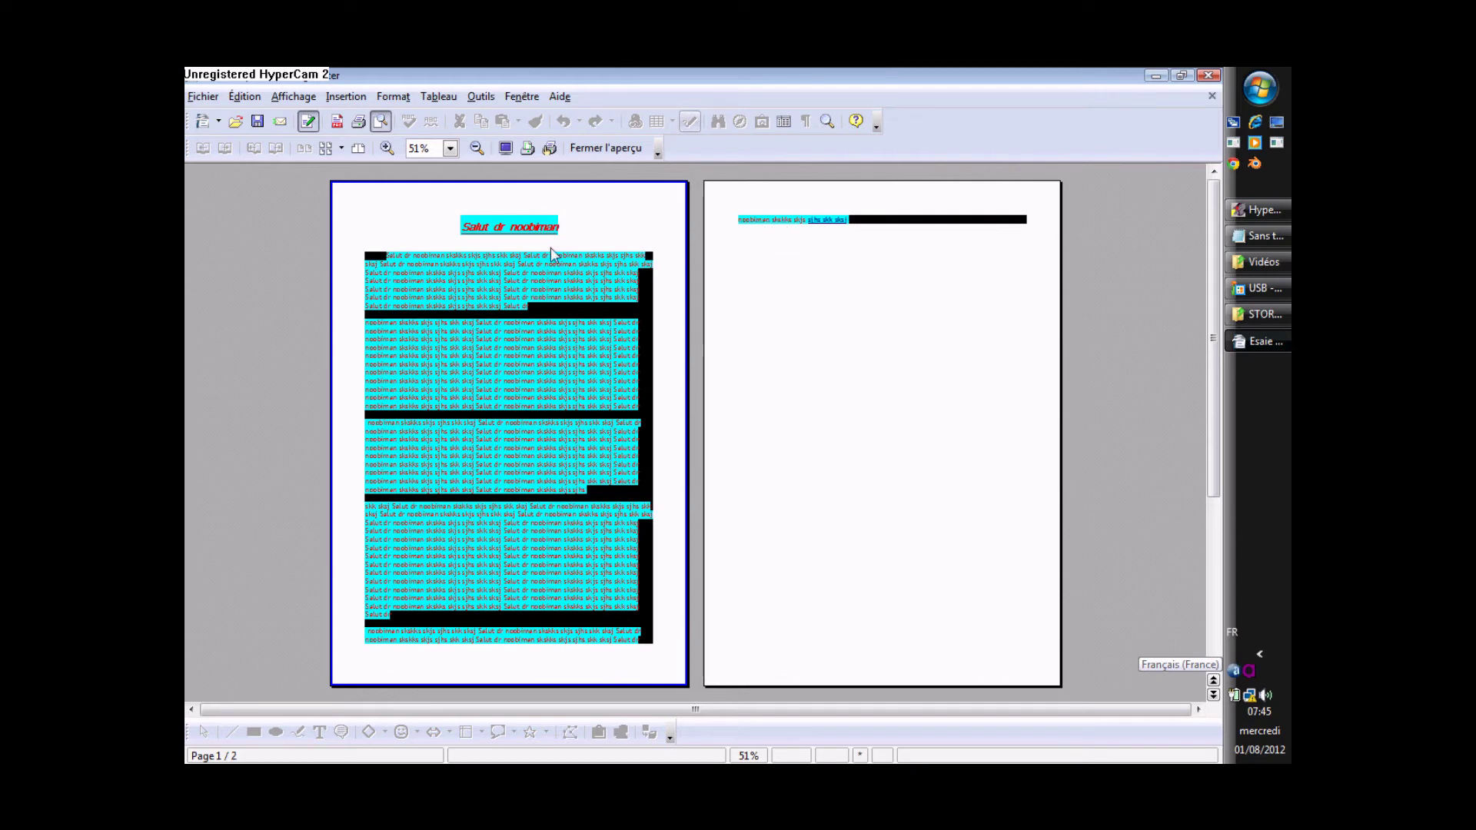
{"action": "left_click", "coordinate": [635, 153]}
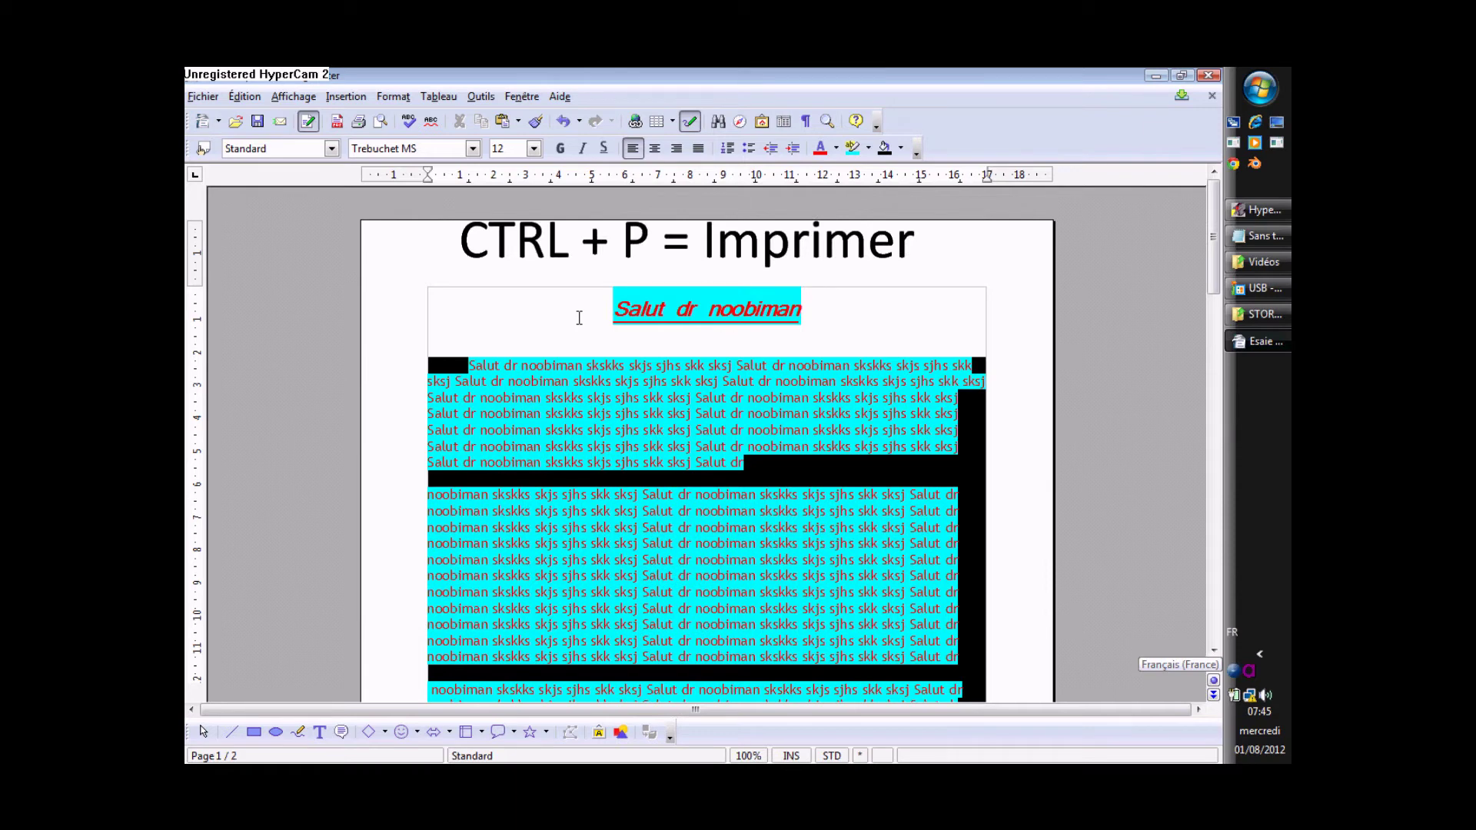
{"action": "key", "text": "ctrl+p"}
{"action": "left_click", "coordinate": [580, 317]}
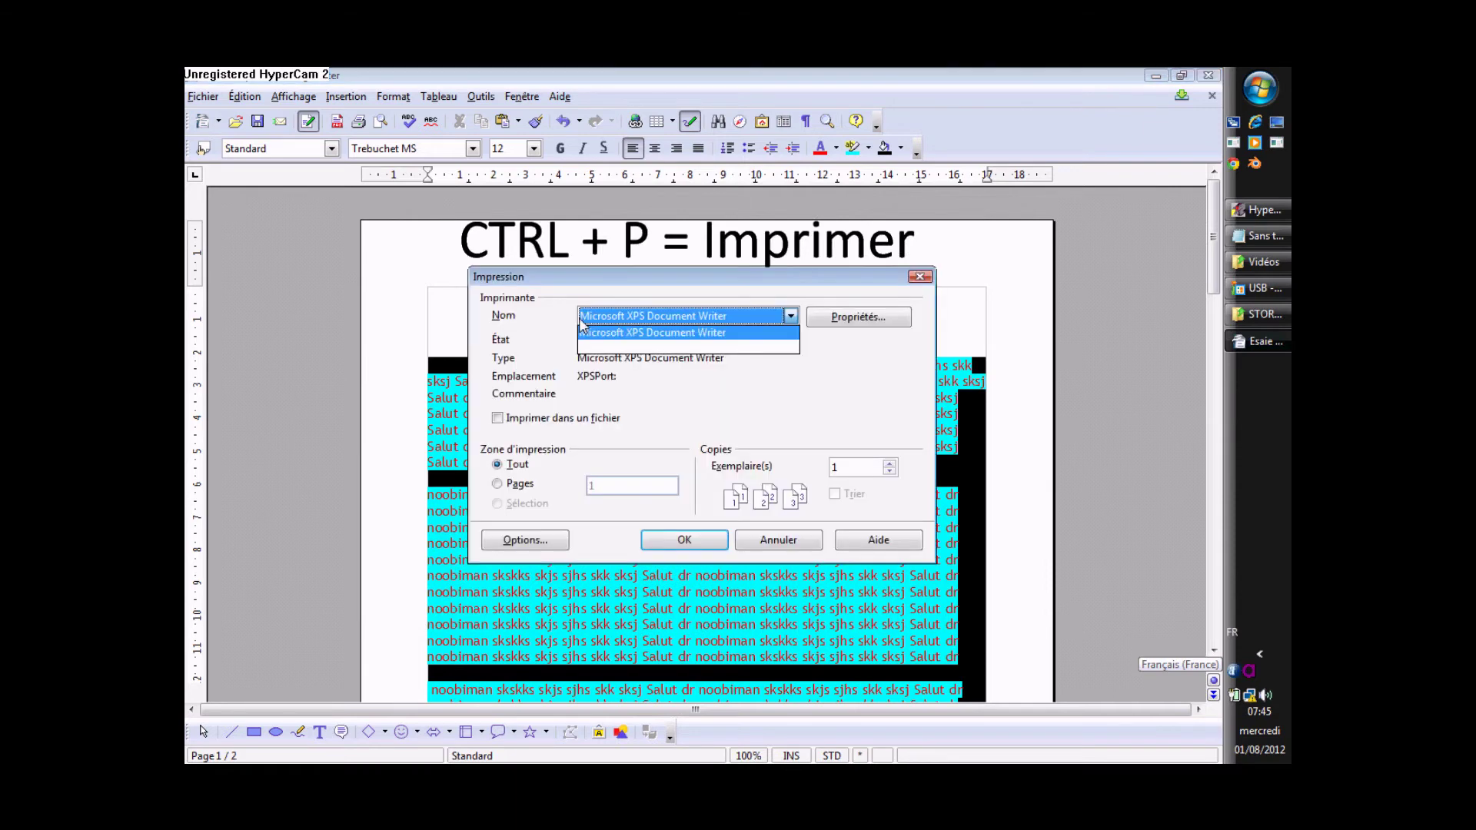
{"action": "left_click", "coordinate": [926, 279]}
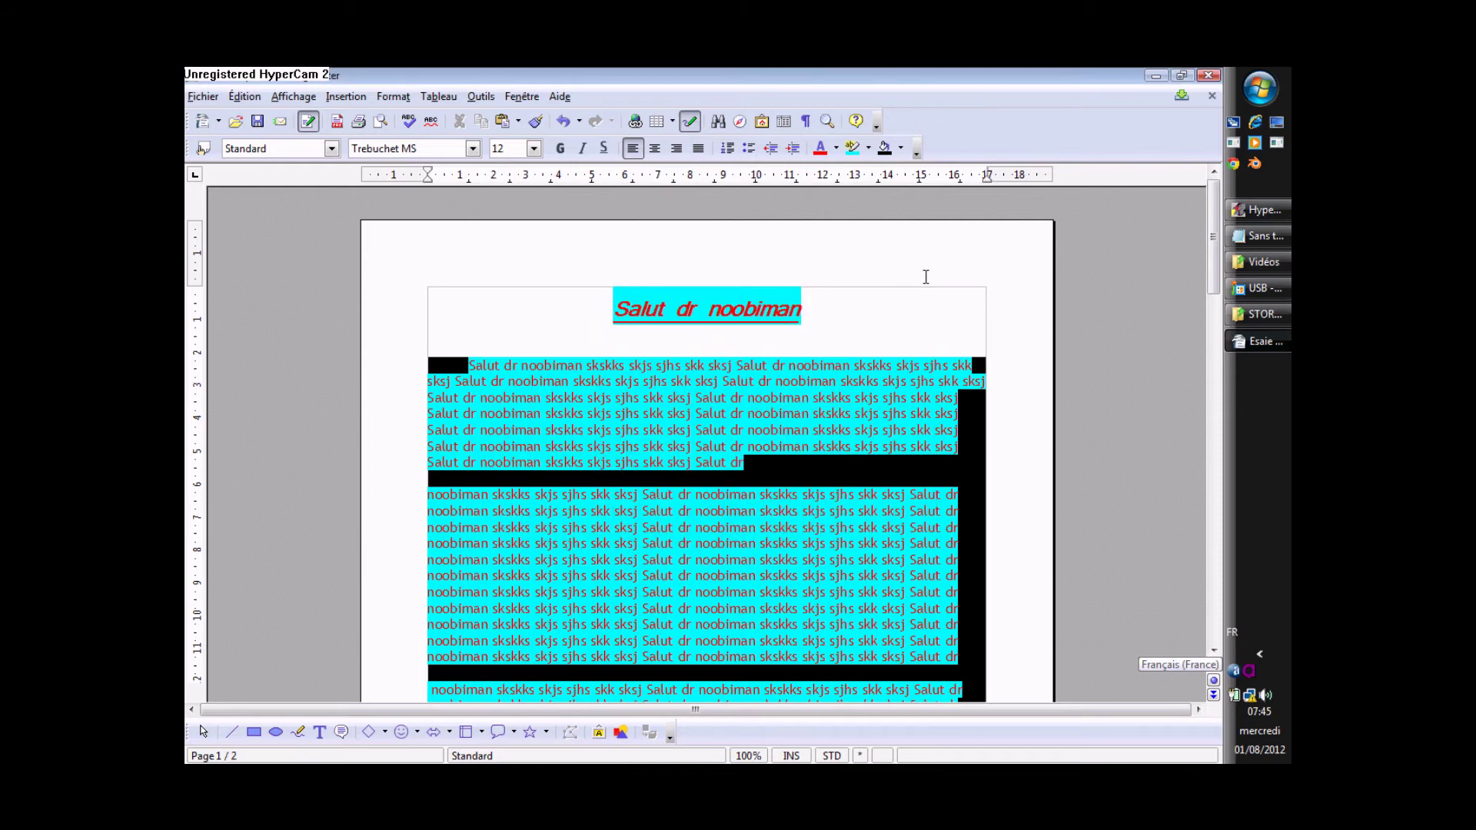
Step: Check the lesson outline in Notepad and minimise it
{"action": "left_click", "coordinate": [1249, 236]}
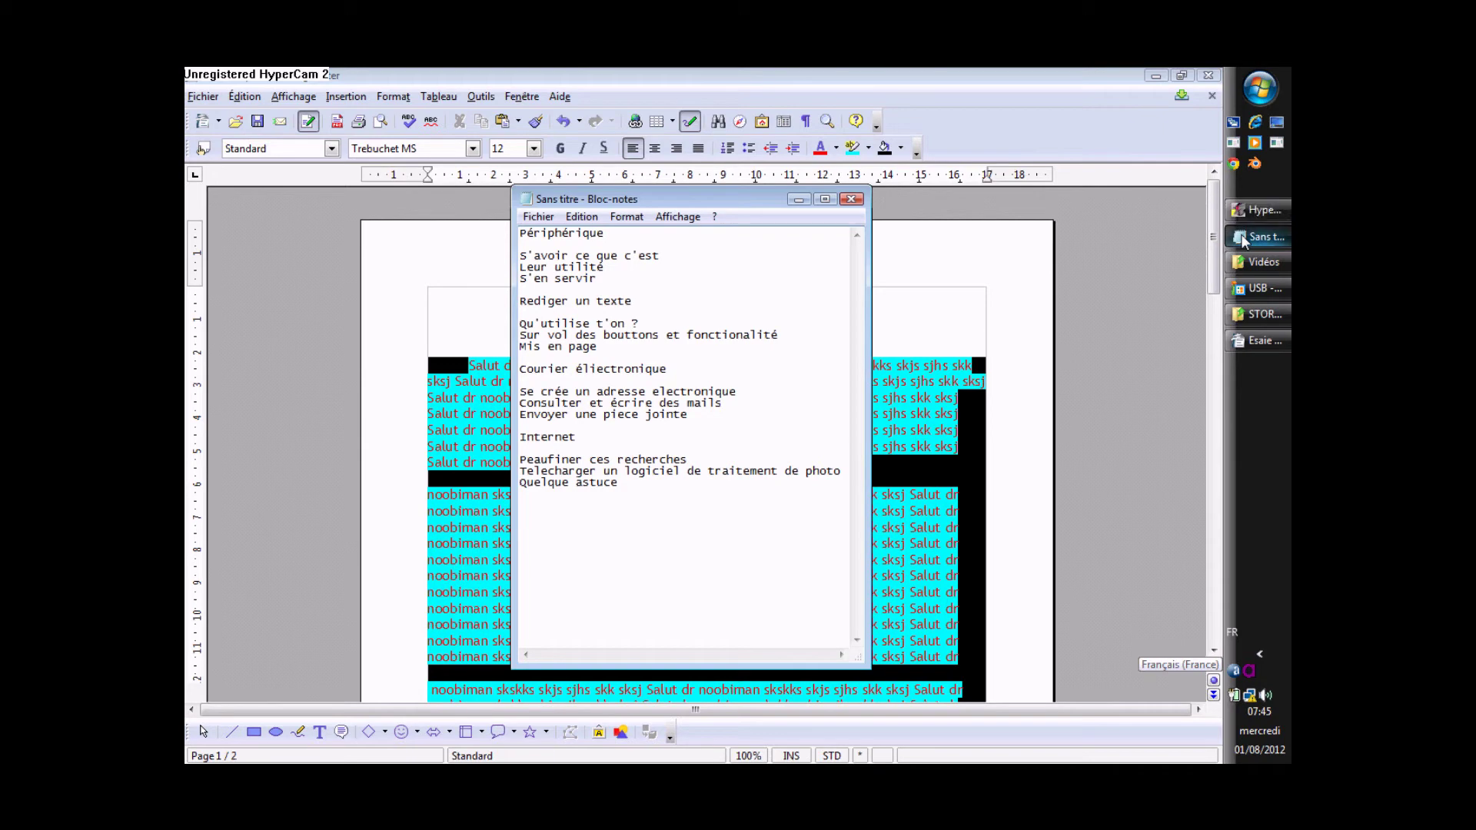
{"action": "left_click", "coordinate": [799, 199]}
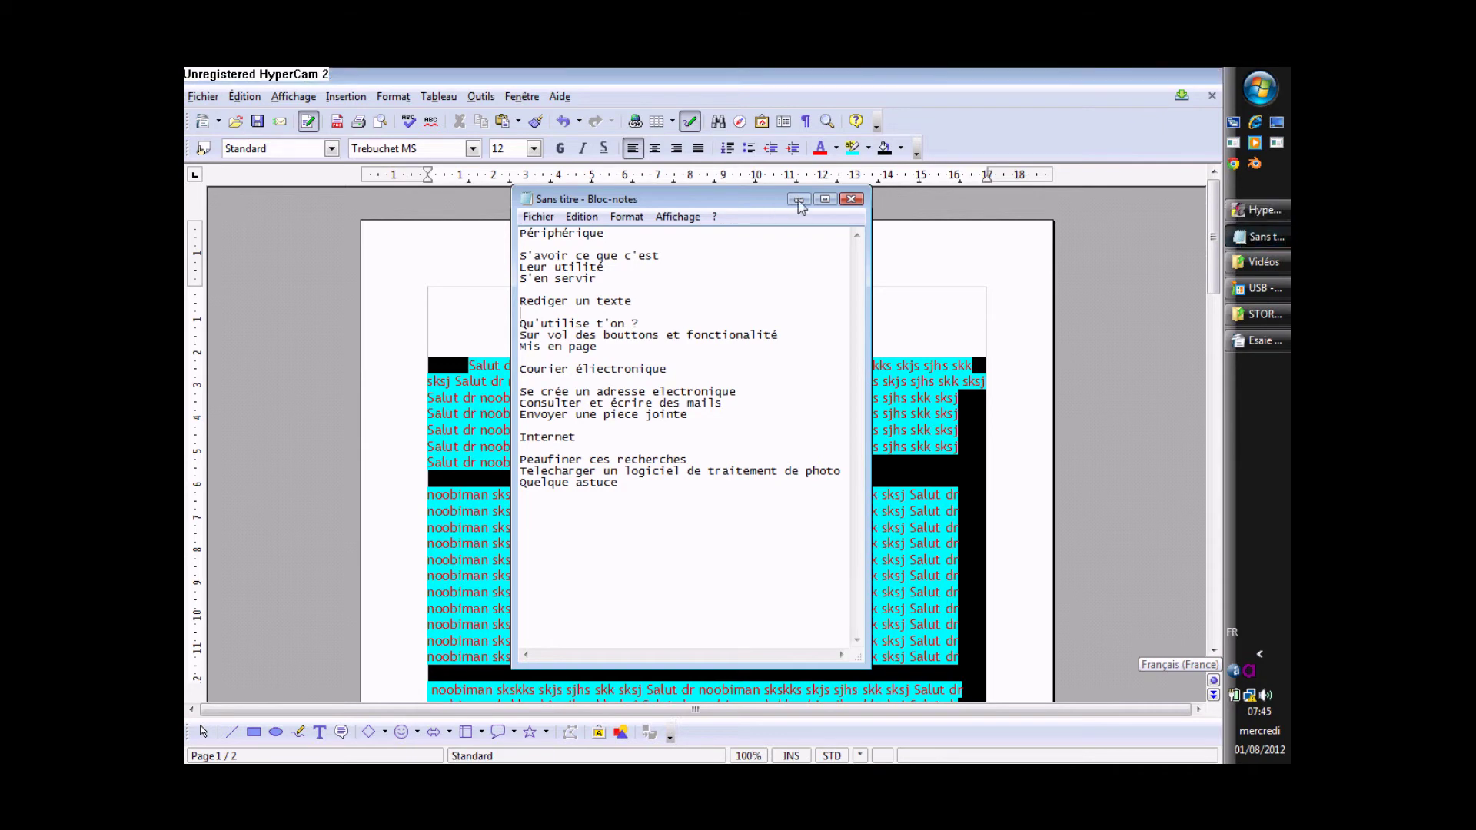
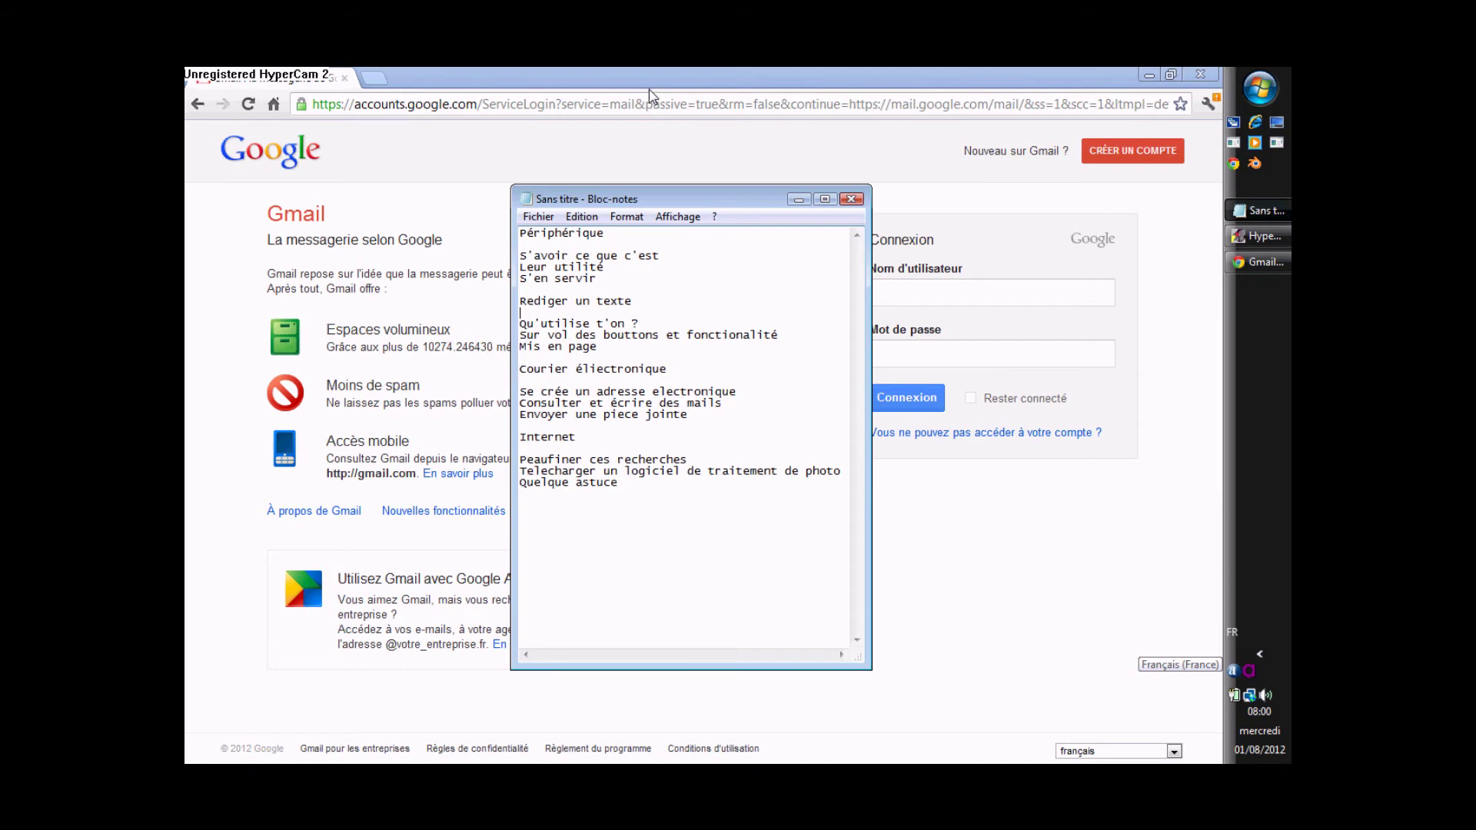
Step: Switch to the Gmail sign-in page in Chrome and open the form for creating a Google account
{"action": "left_click", "coordinate": [891, 287]}
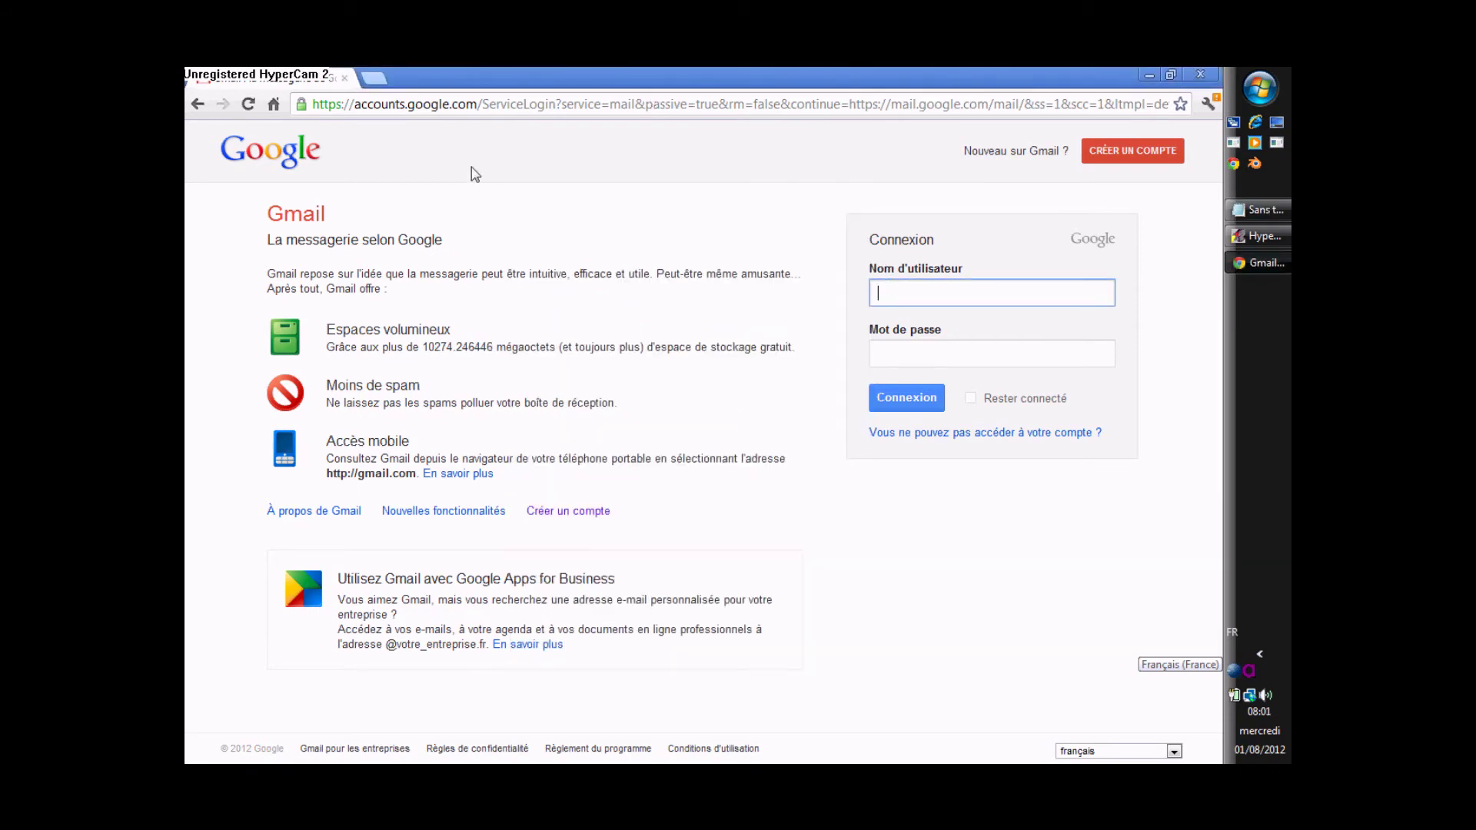
{"action": "left_click", "coordinate": [1115, 164]}
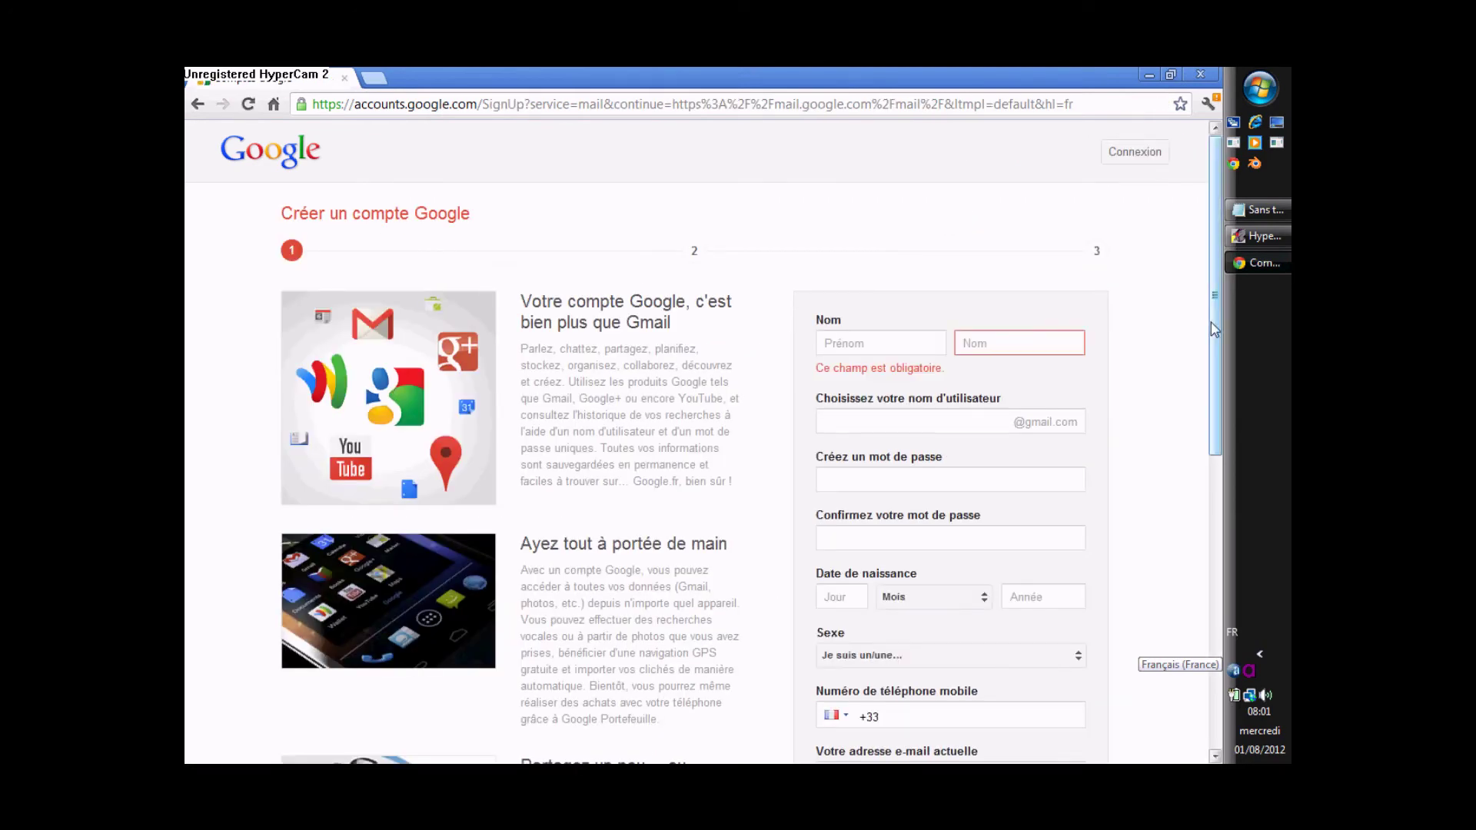
Step: Examine the name, username, password and password confirmation fields of the account creation form
{"action": "left_click_drag", "start_coordinate": [1211, 326], "coordinate": [1215, 354]}
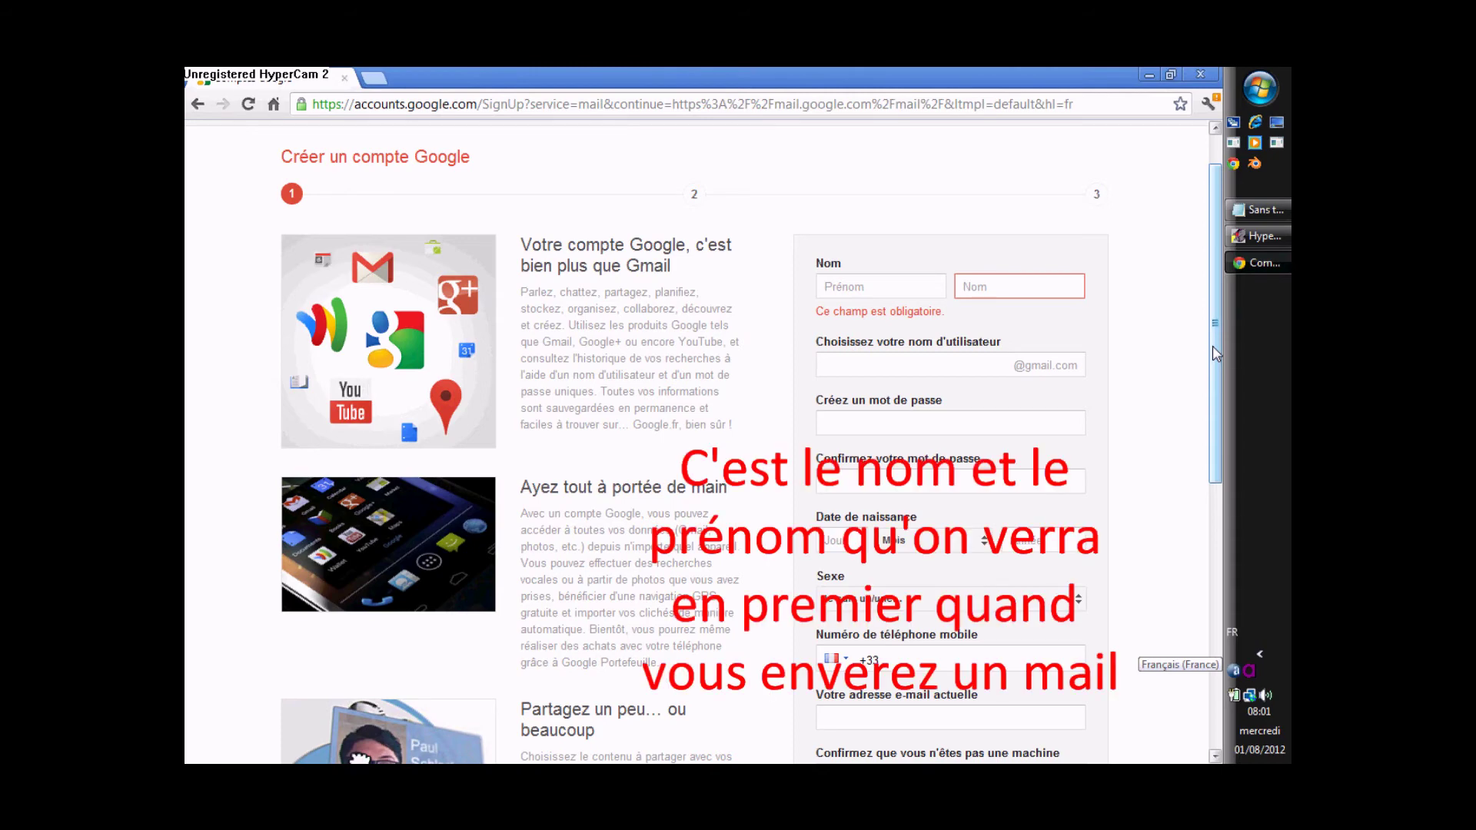
{"action": "left_click_drag", "start_coordinate": [1215, 354], "coordinate": [1212, 362]}
{"action": "left_click", "coordinate": [958, 340]}
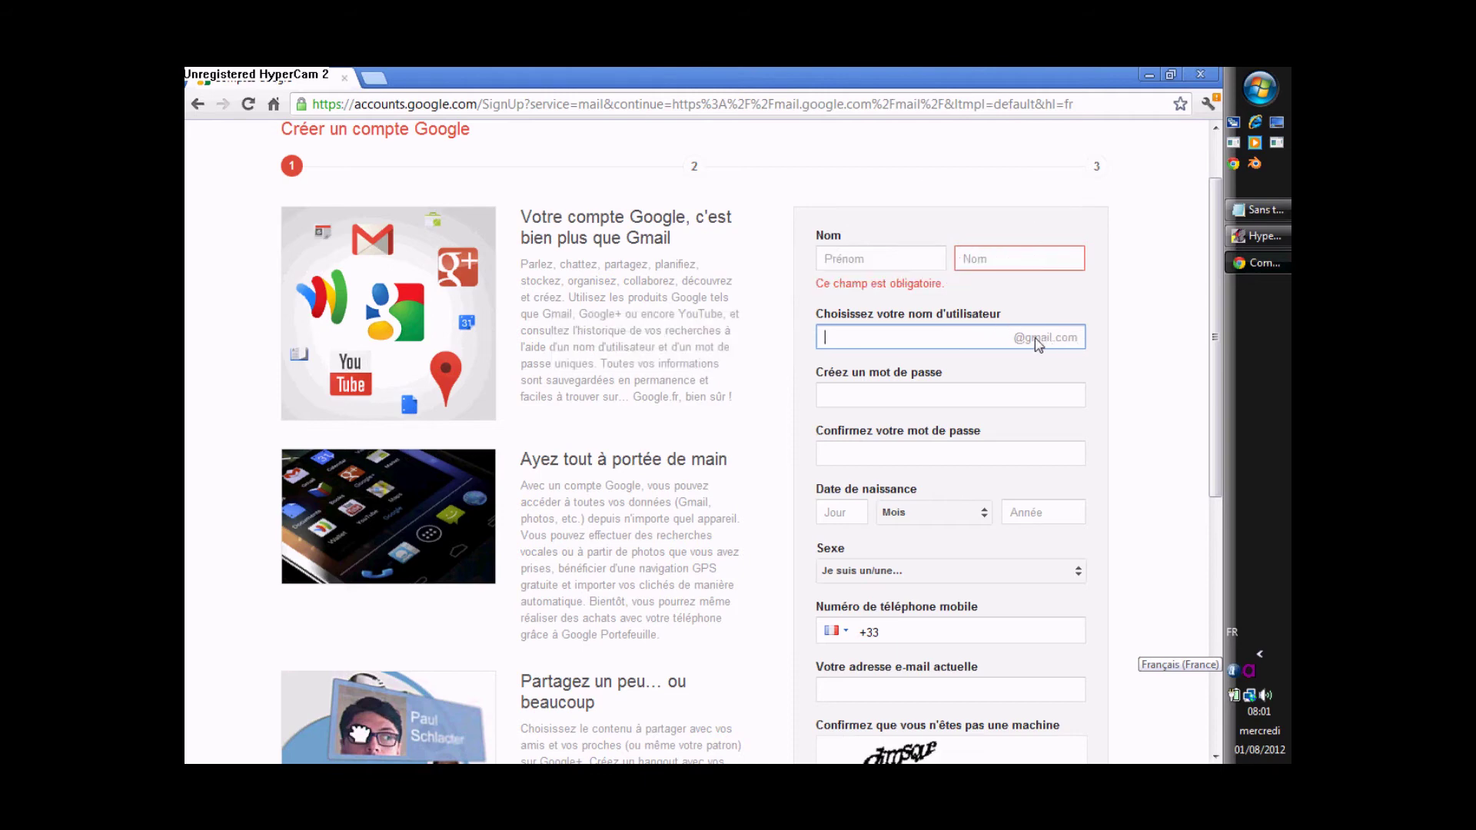
{"action": "left_click_drag", "start_coordinate": [1214, 367], "coordinate": [1221, 382]}
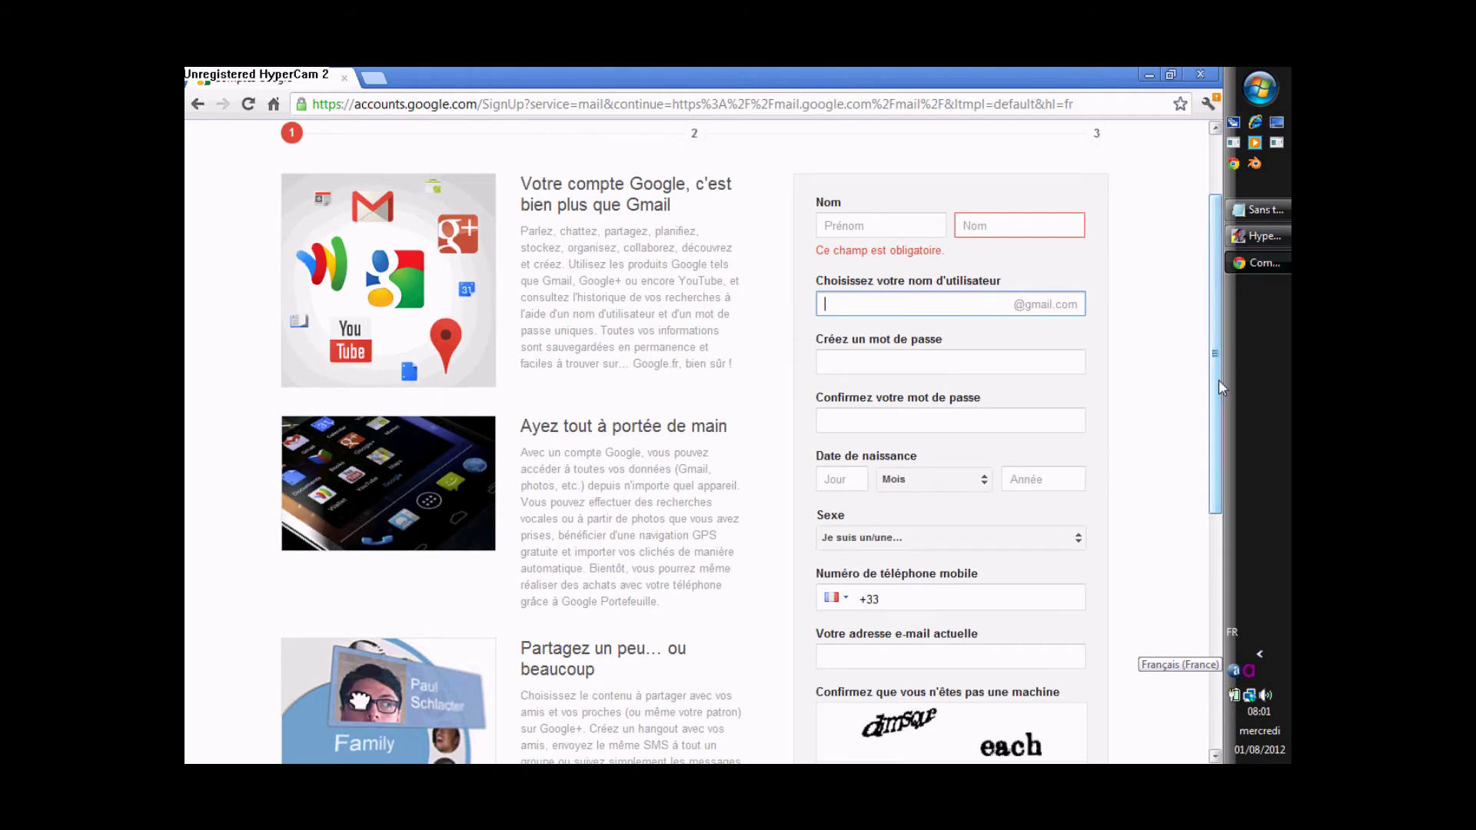
{"action": "left_click_drag", "start_coordinate": [1219, 382], "coordinate": [1208, 433]}
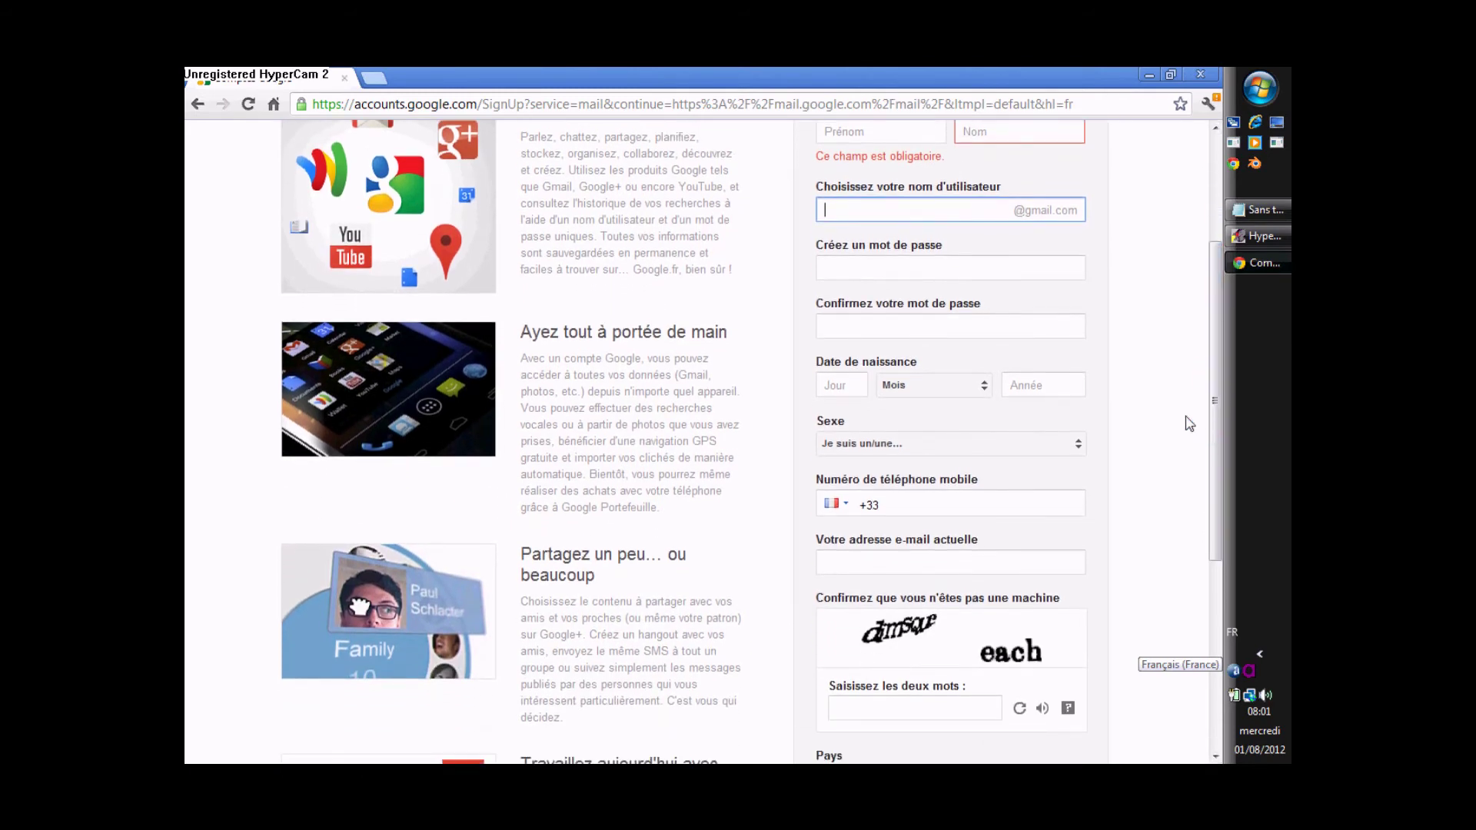
{"action": "left_click", "coordinate": [927, 275]}
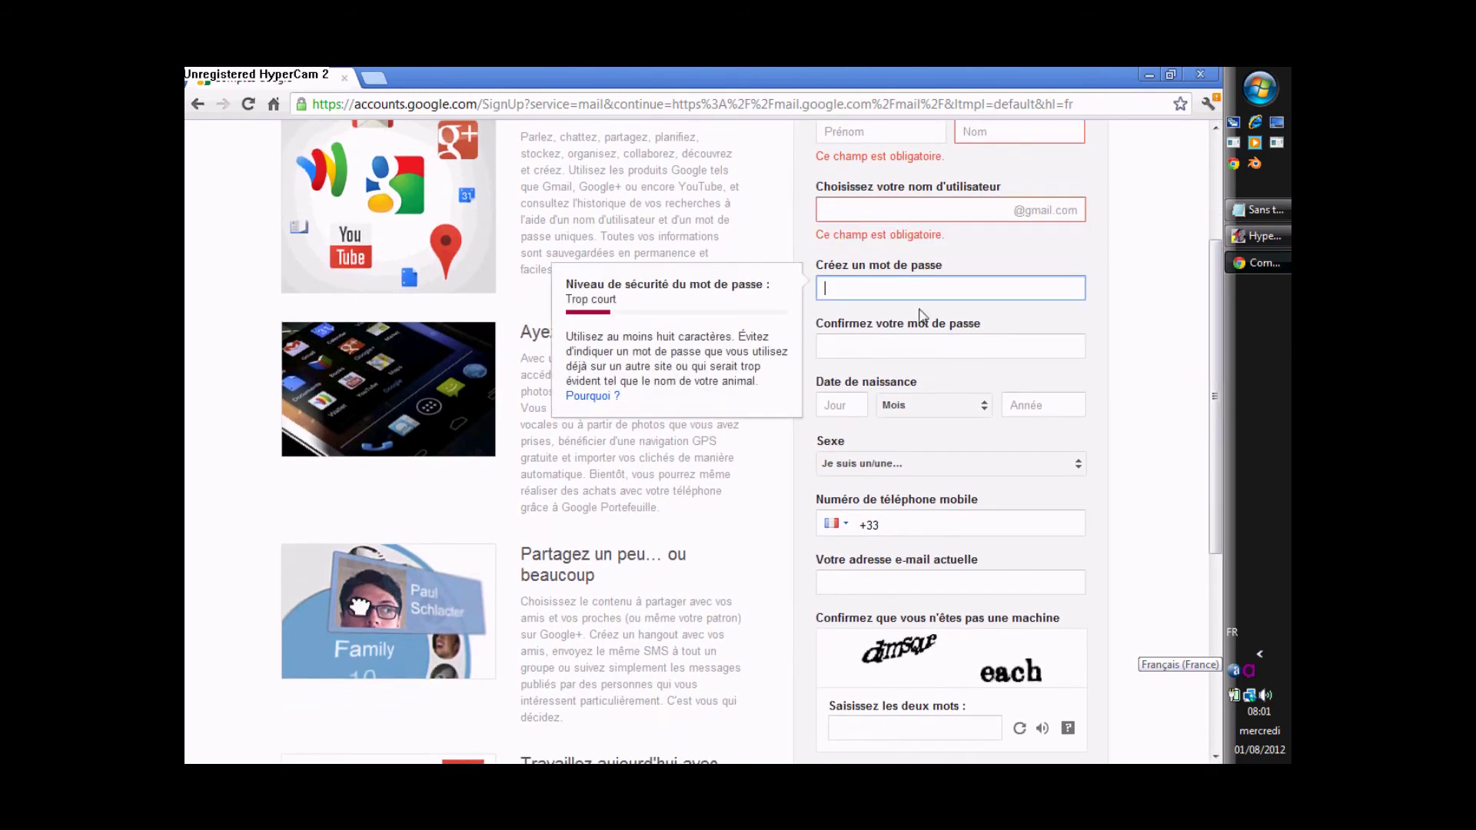
{"action": "left_click", "coordinate": [913, 350]}
{"action": "left_click_drag", "start_coordinate": [1214, 339], "coordinate": [1216, 363]}
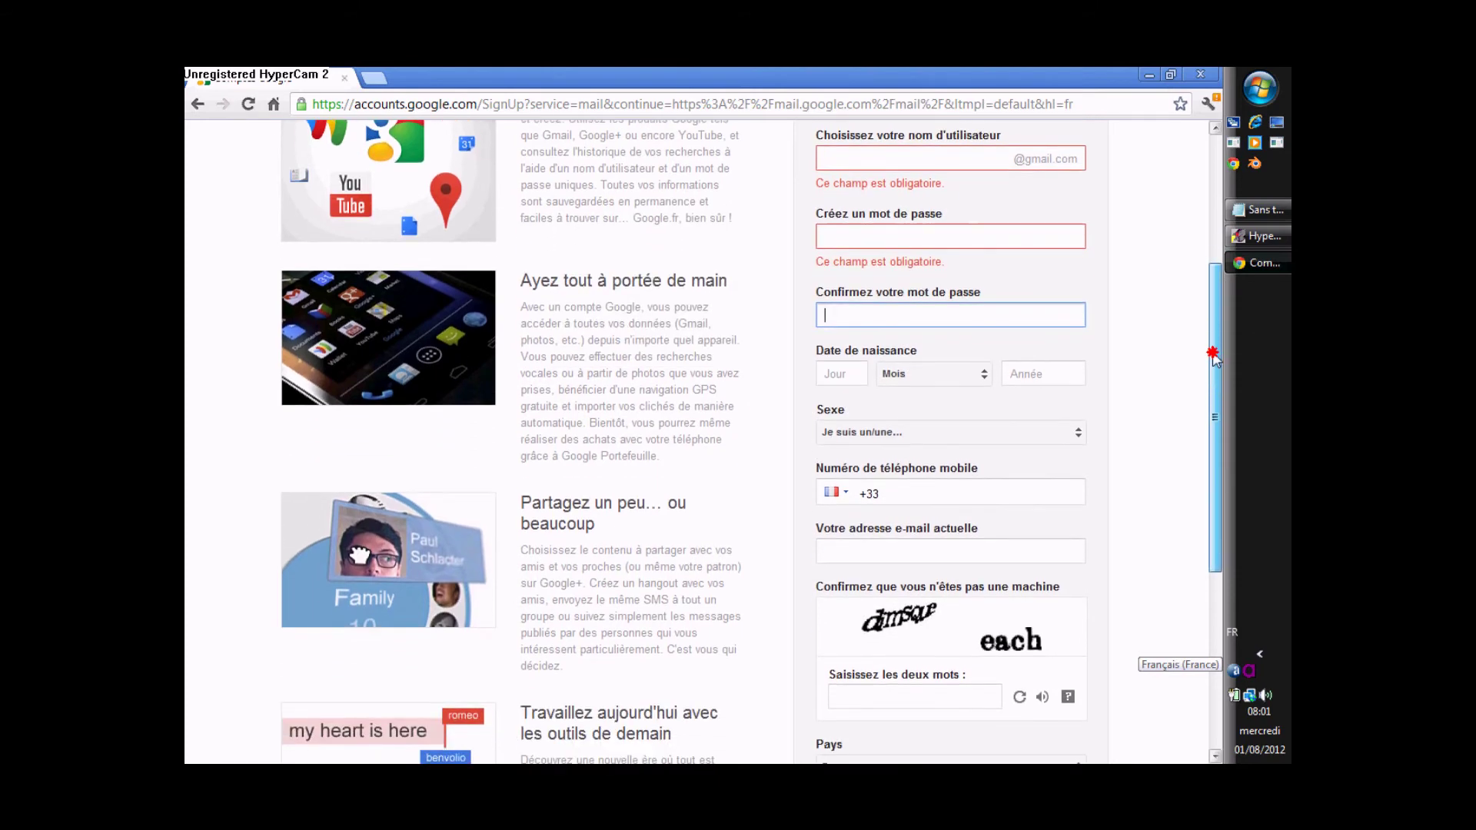
{"action": "left_click", "coordinate": [950, 238]}
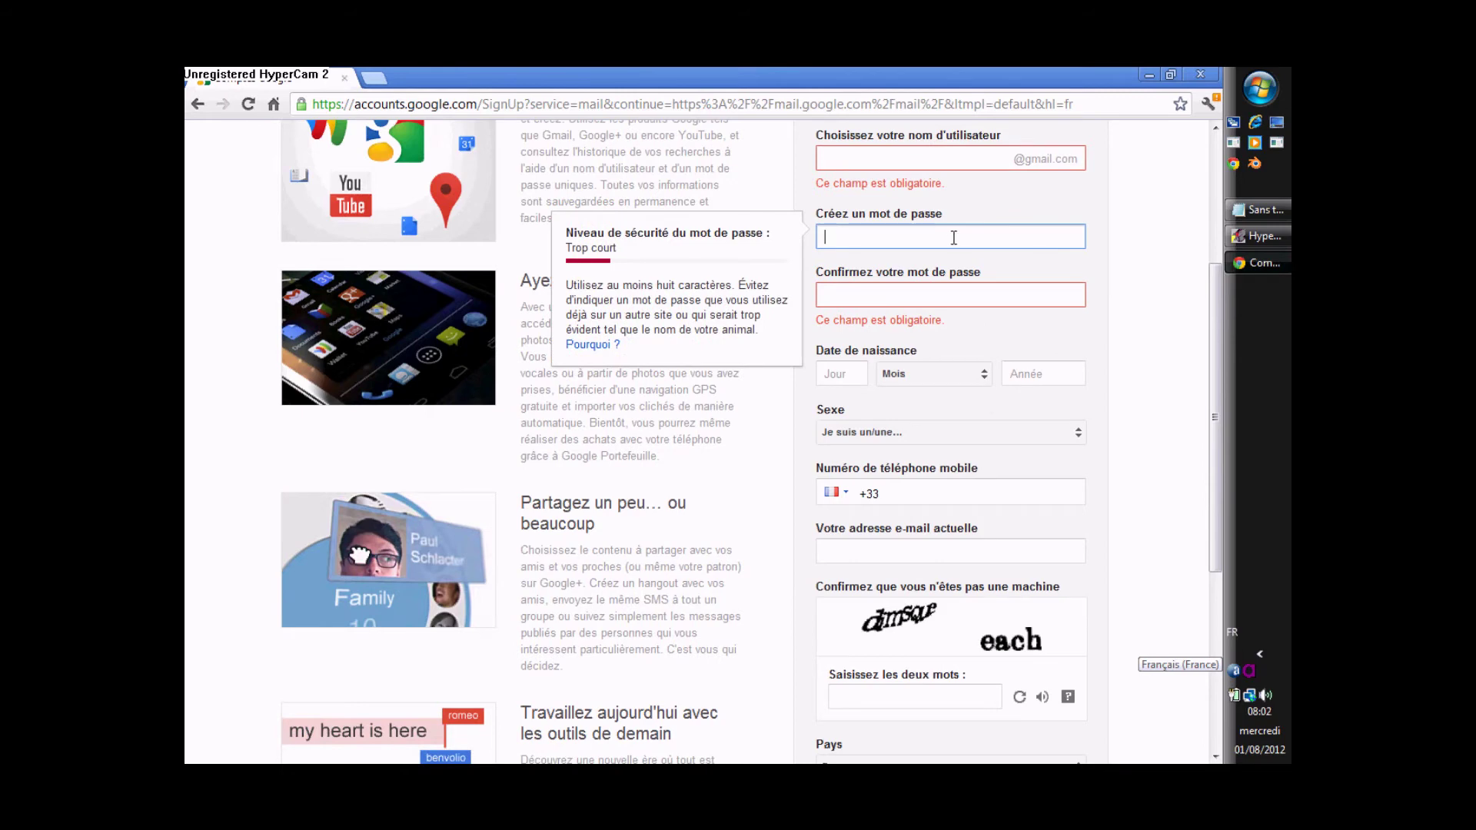
Step: Examine the mobile phone number and current e-mail address fields, including their explanatory hints
{"action": "left_click_drag", "start_coordinate": [1218, 328], "coordinate": [1212, 362]}
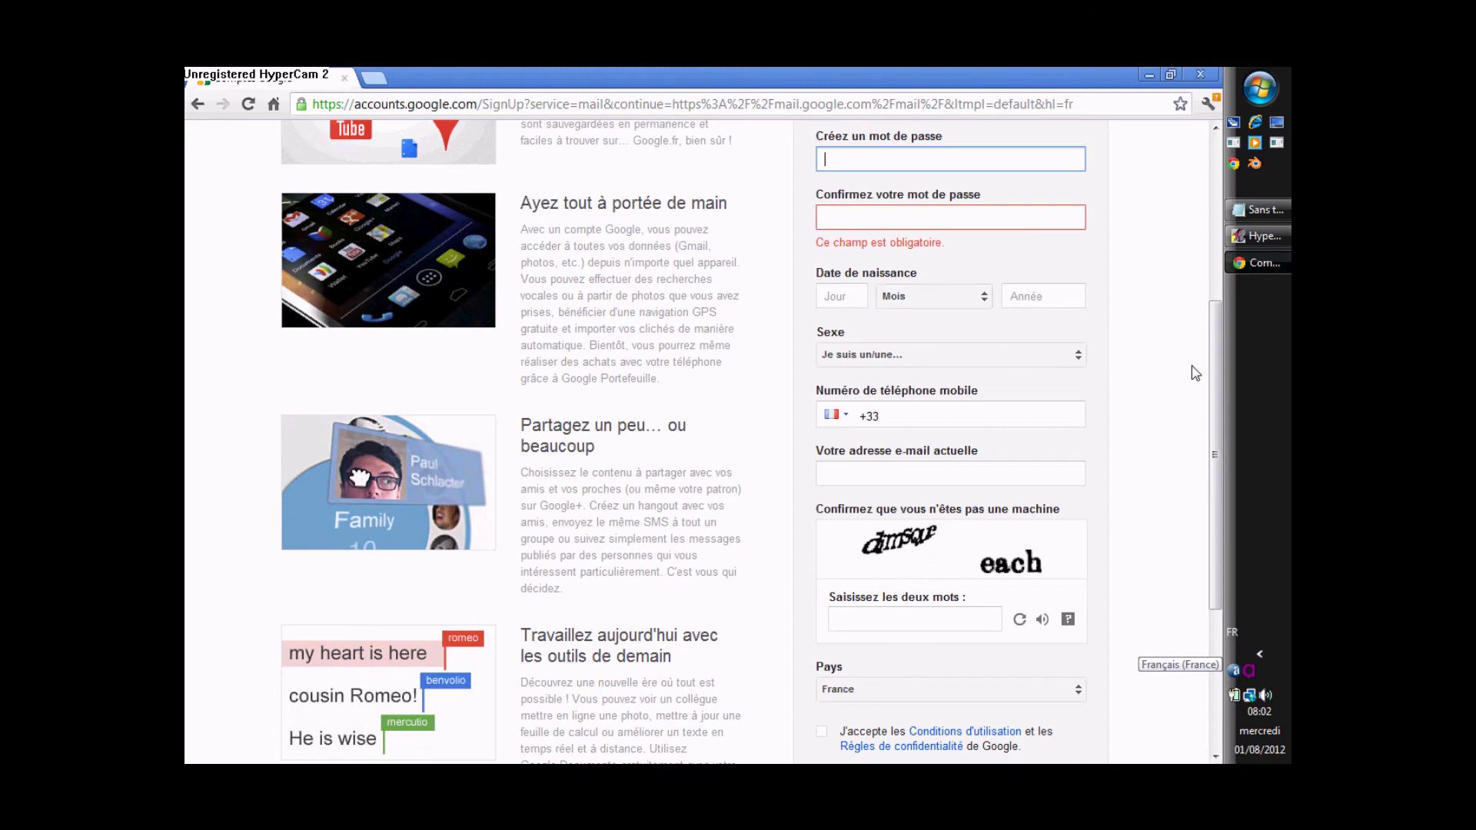
{"action": "left_click_drag", "start_coordinate": [1218, 375], "coordinate": [1213, 442]}
{"action": "left_click", "coordinate": [885, 288]}
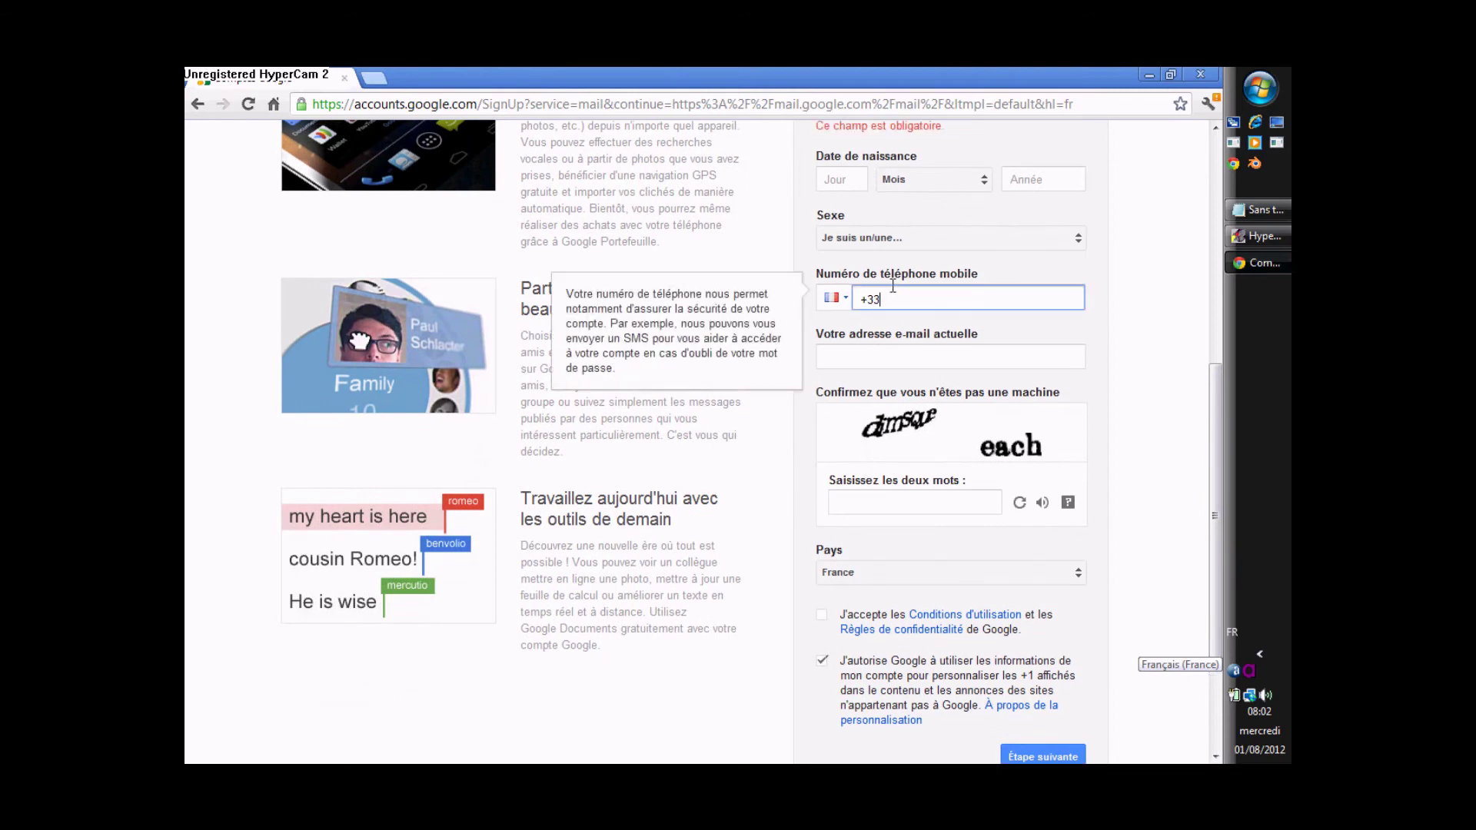
{"action": "left_click", "coordinate": [1213, 376]}
{"action": "left_click_drag", "start_coordinate": [1213, 380], "coordinate": [1210, 415]}
{"action": "left_click", "coordinate": [903, 288]}
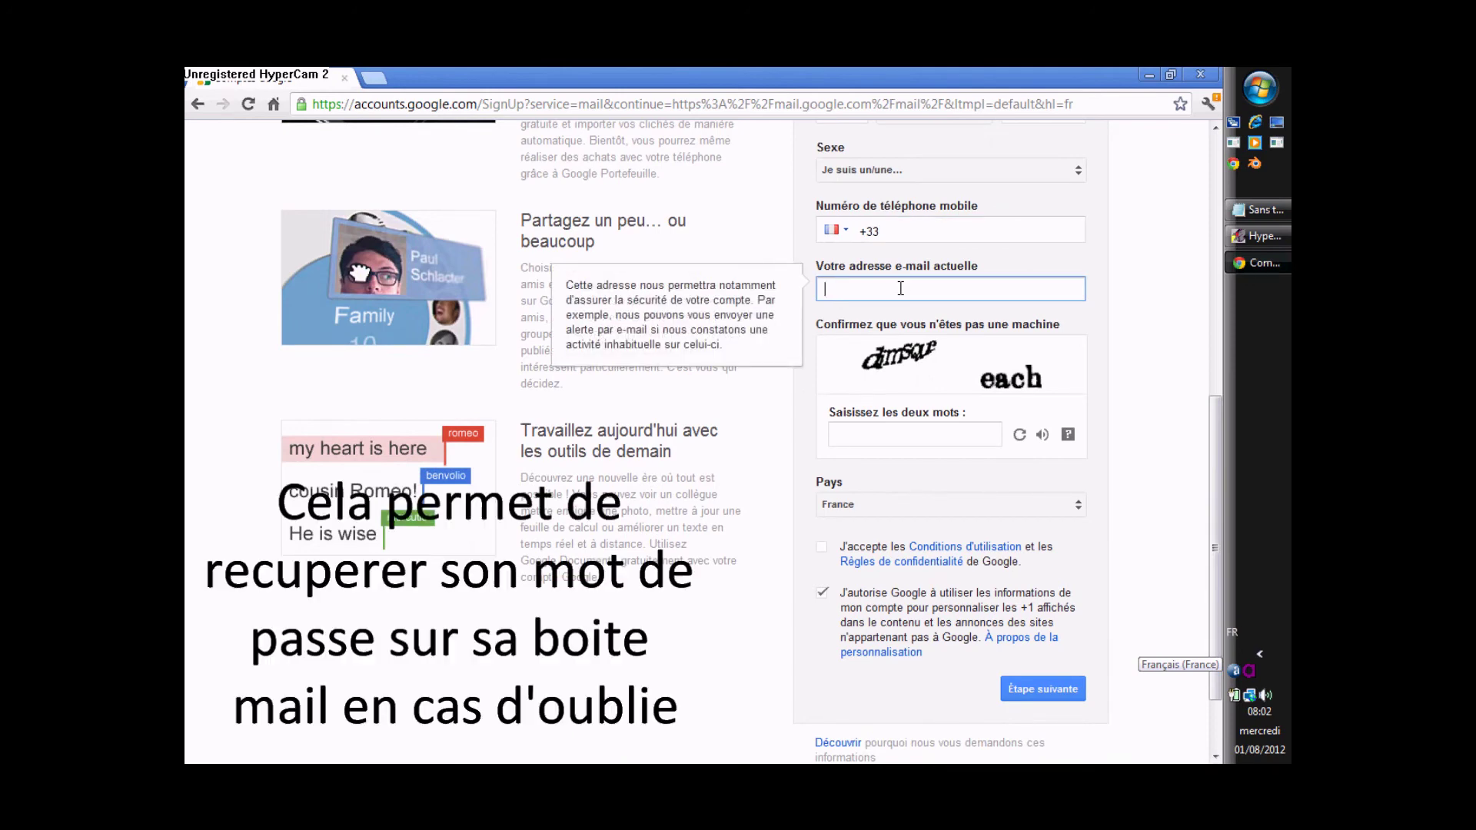
Step: Load a new pair of words for the captcha in the account creation form
{"action": "left_click", "coordinate": [1212, 412]}
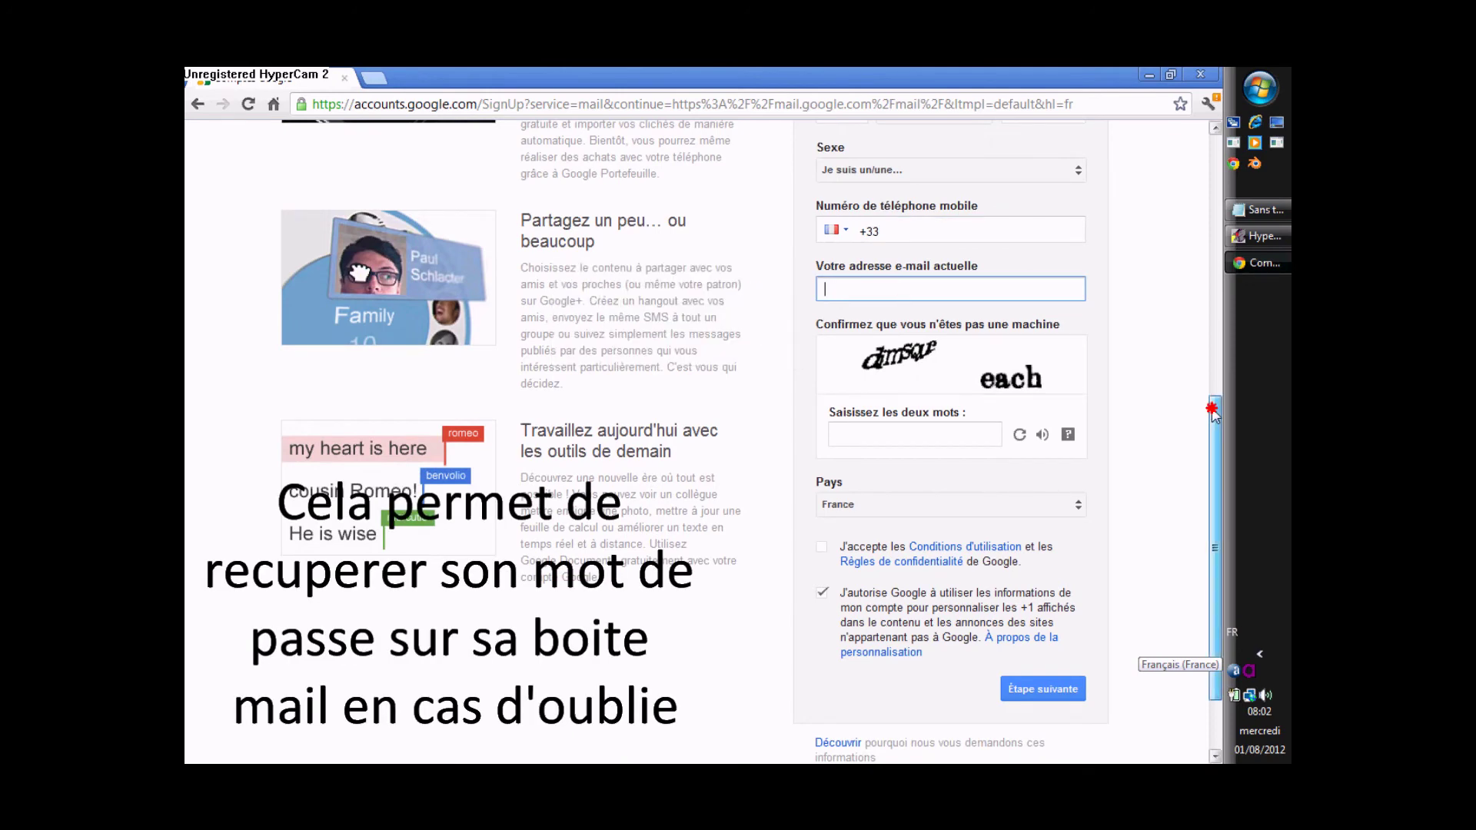
{"action": "mouse_move", "coordinate": [1212, 413]}
{"action": "left_mouse_down"}
{"action": "mouse_move", "coordinate": [1189, 265]}
{"action": "mouse_move", "coordinate": [1186, 422]}
{"action": "mouse_move", "coordinate": [1211, 433]}
{"action": "left_mouse_up"}
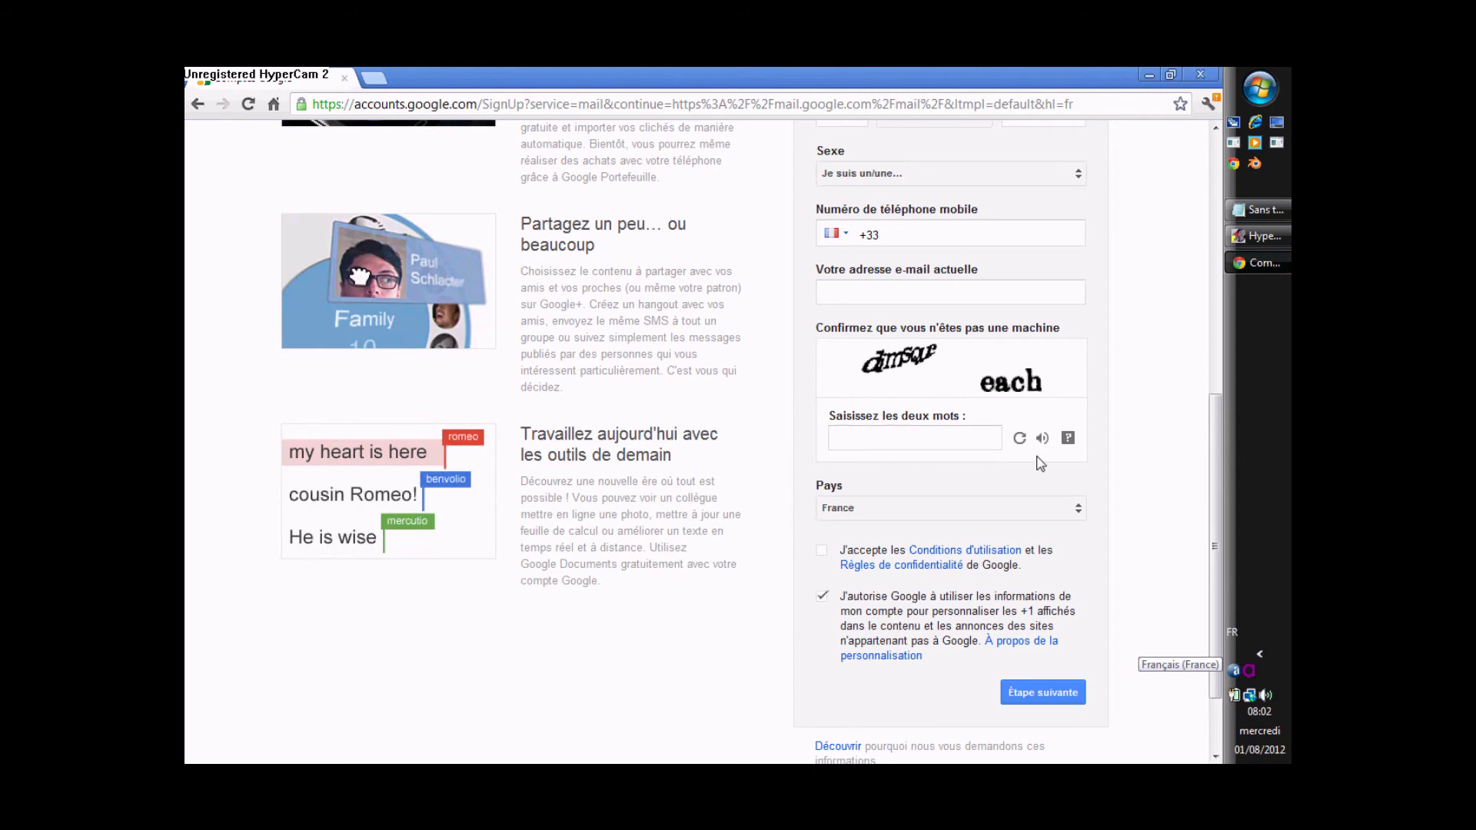
{"action": "left_click", "coordinate": [1019, 440]}
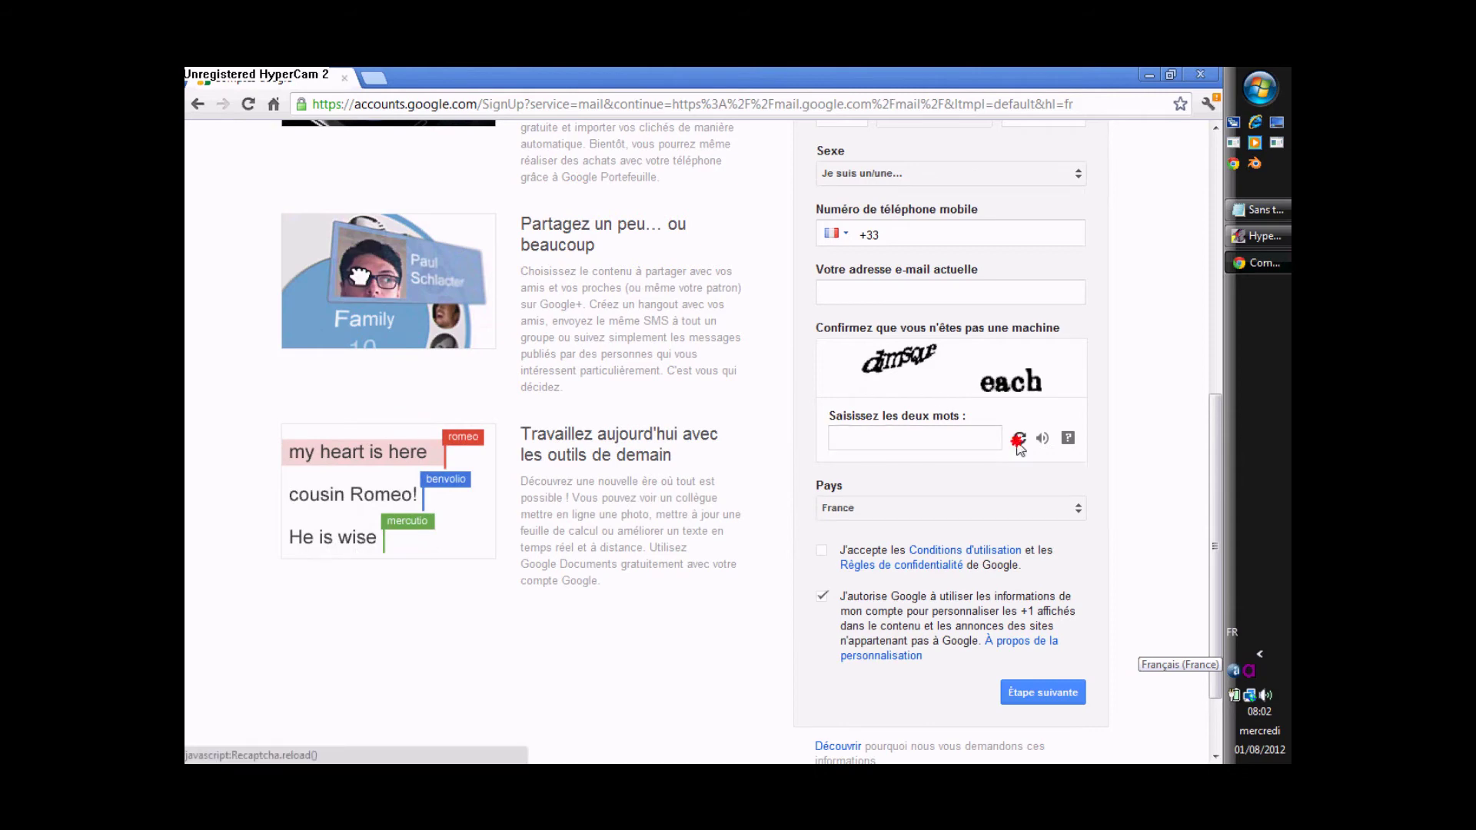
{"action": "left_click", "coordinate": [1019, 439]}
{"action": "left_click", "coordinate": [1019, 439]}
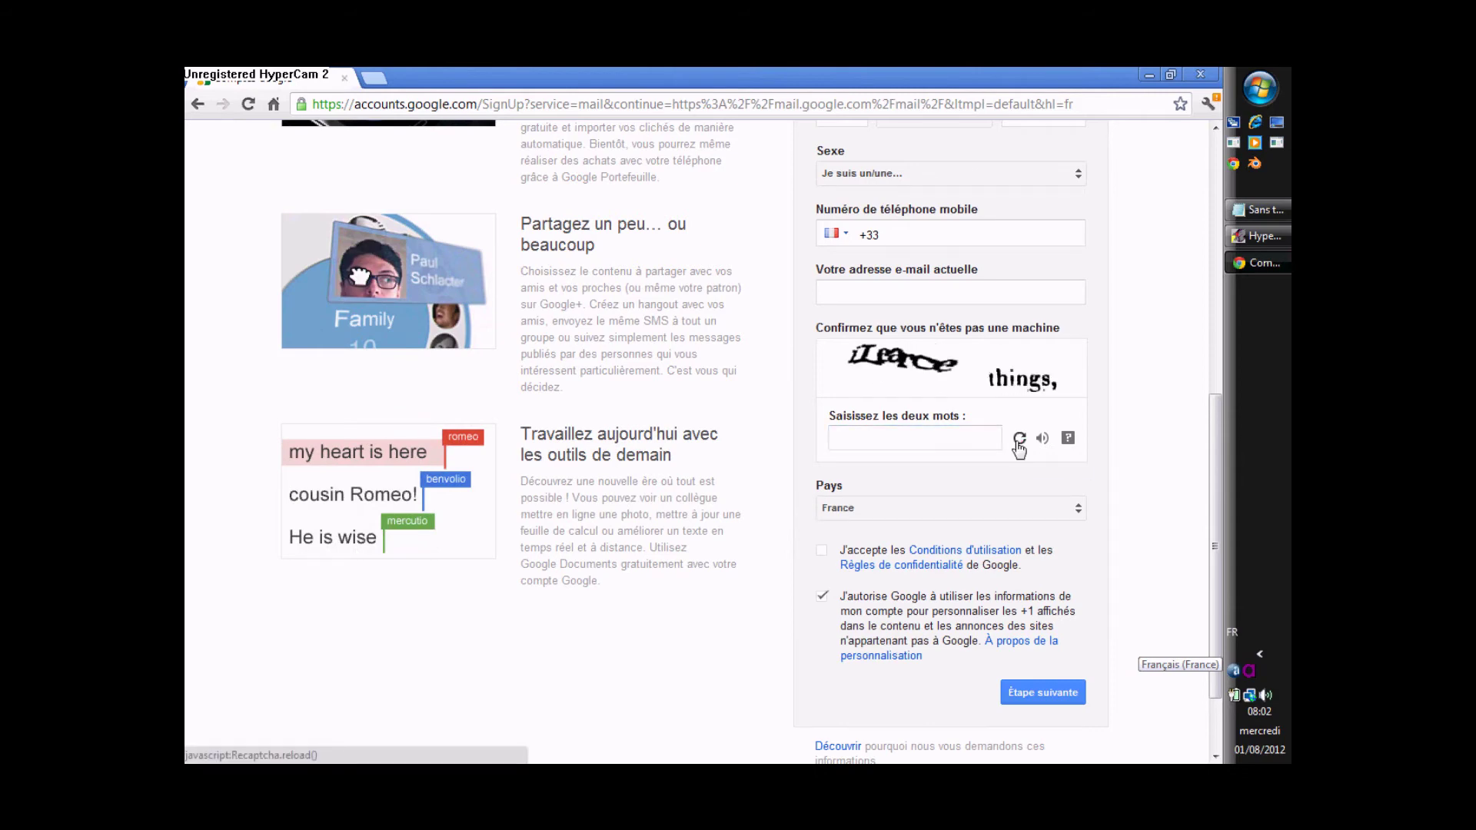
Step: Refresh the captcha words and set the consent options to accept the terms of use and refuse the +1 personalisation
{"action": "left_click", "coordinate": [1019, 440]}
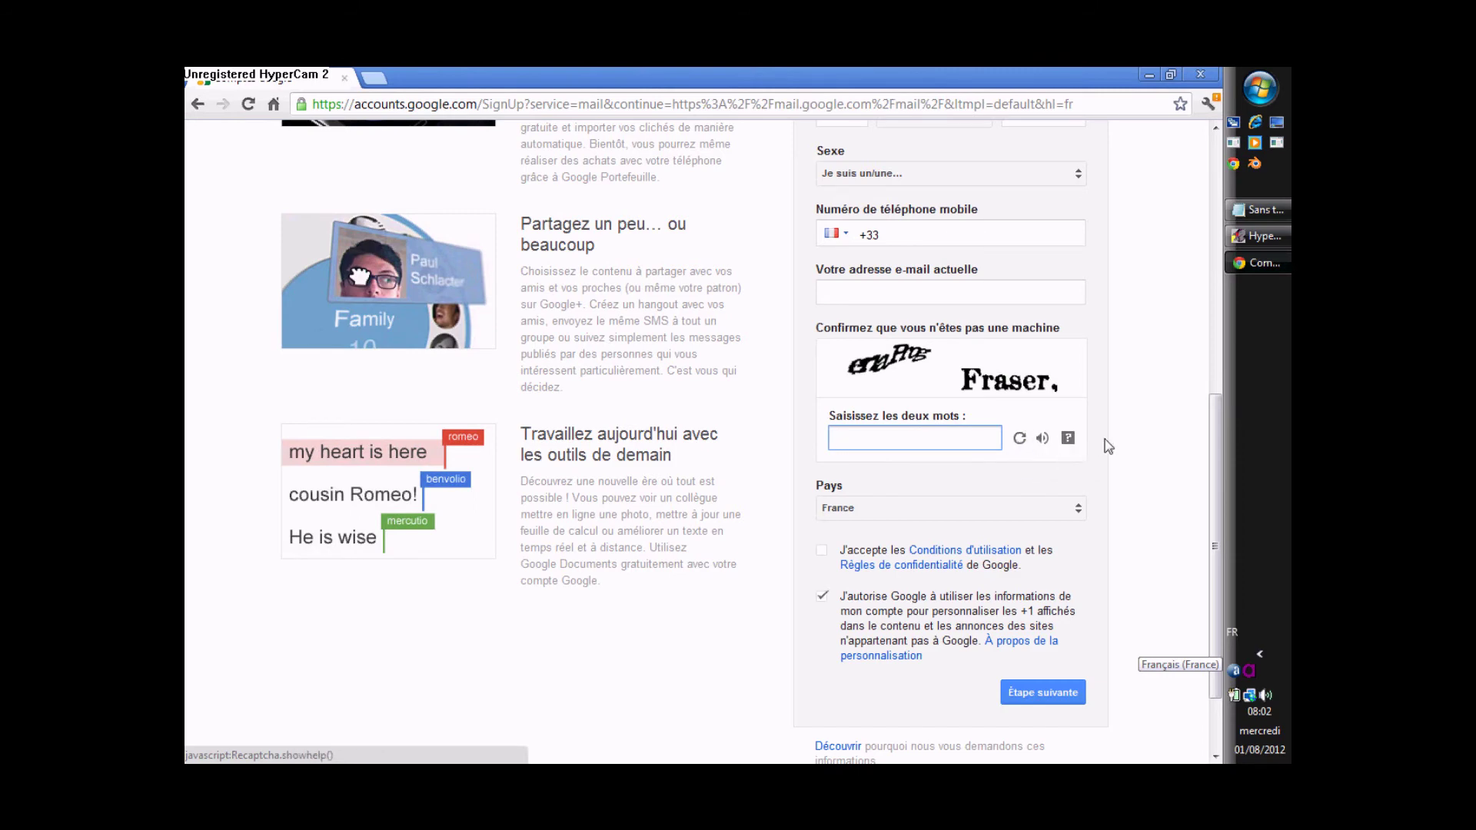
{"action": "left_click_drag", "start_coordinate": [1216, 429], "coordinate": [1213, 500]}
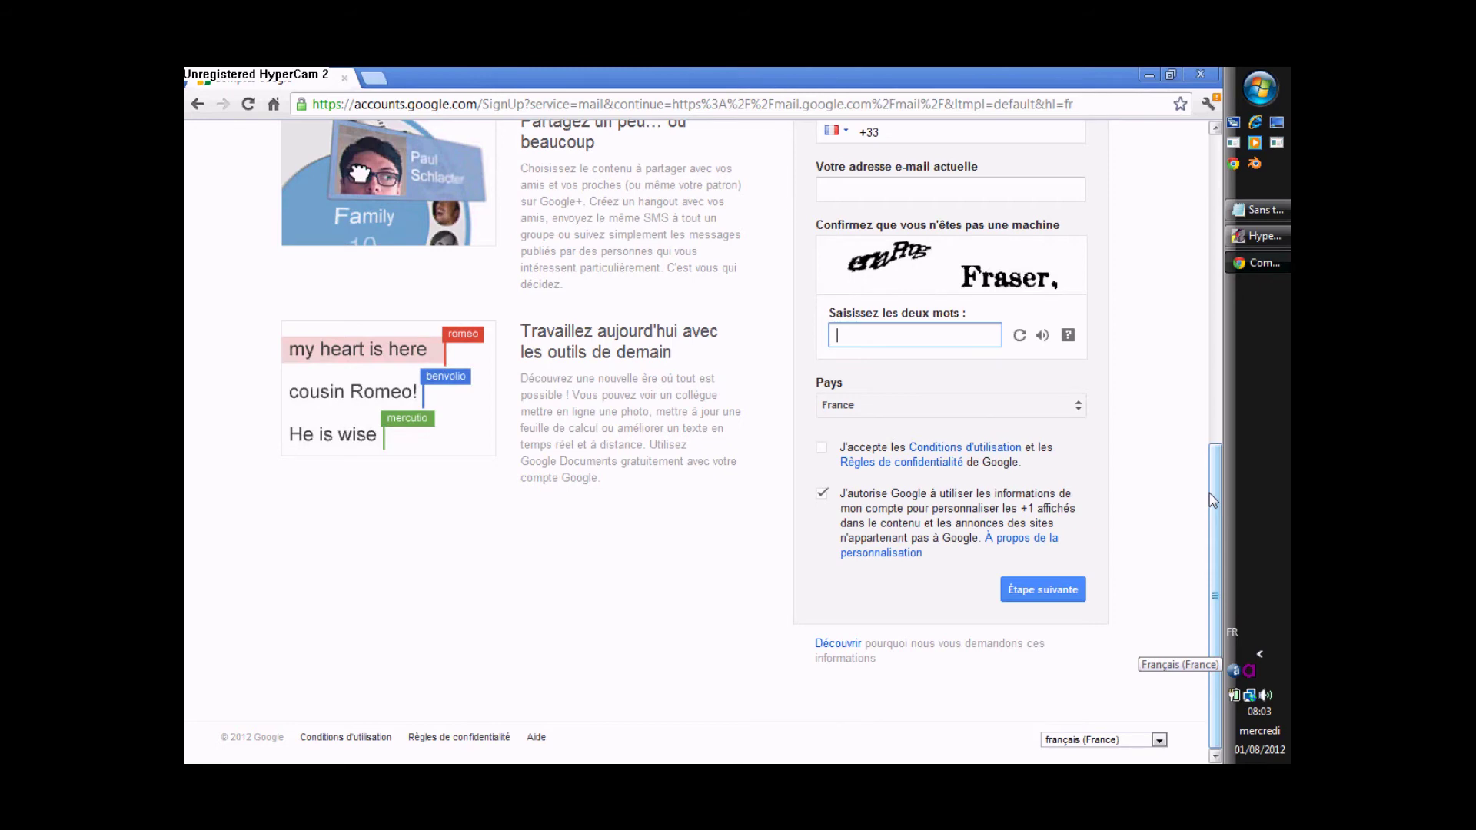
{"action": "left_click", "coordinate": [822, 448]}
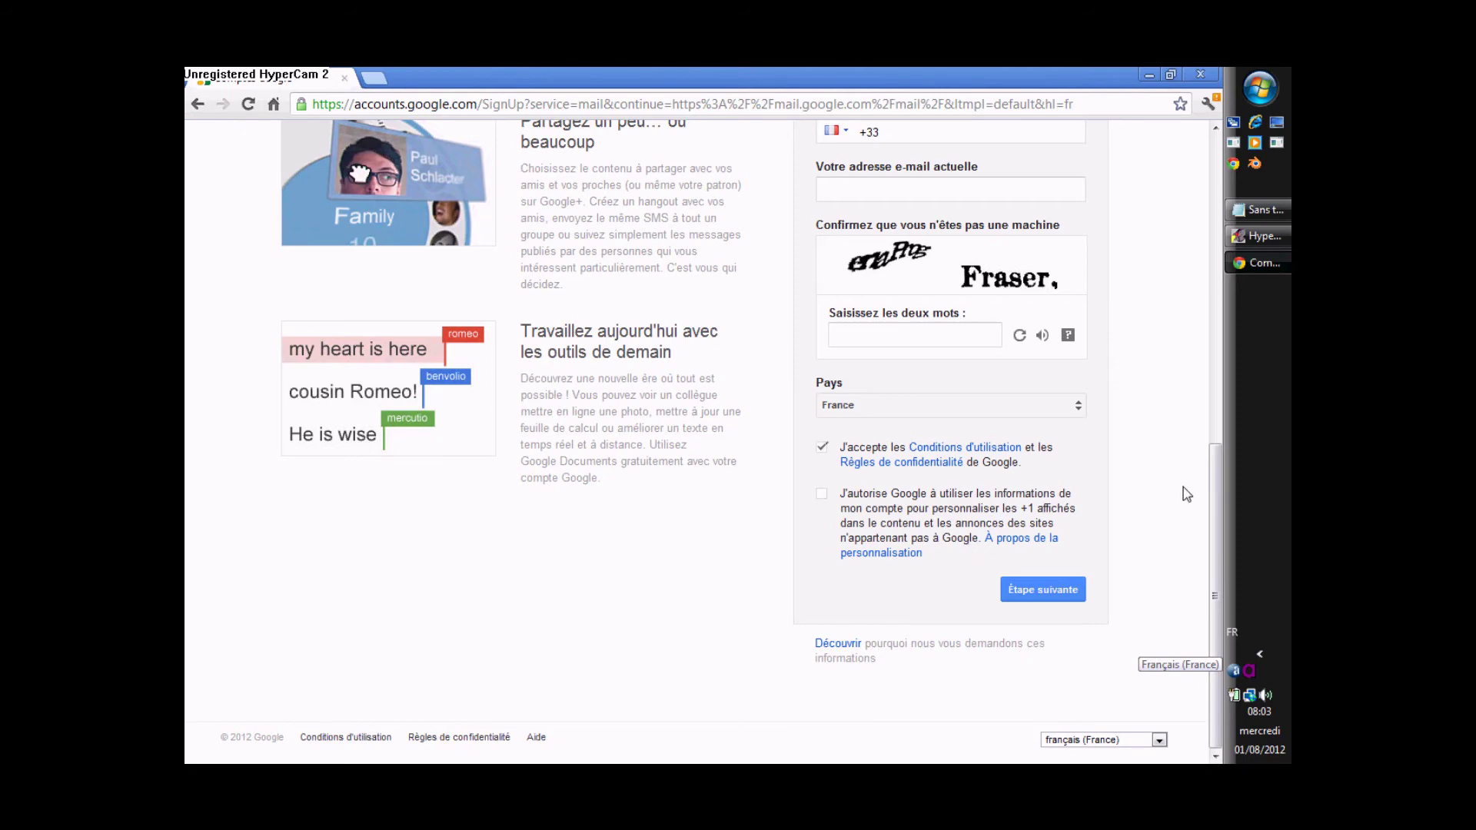
{"action": "left_click", "coordinate": [1211, 492]}
{"action": "left_click_drag", "start_coordinate": [1211, 492], "coordinate": [1160, 195]}
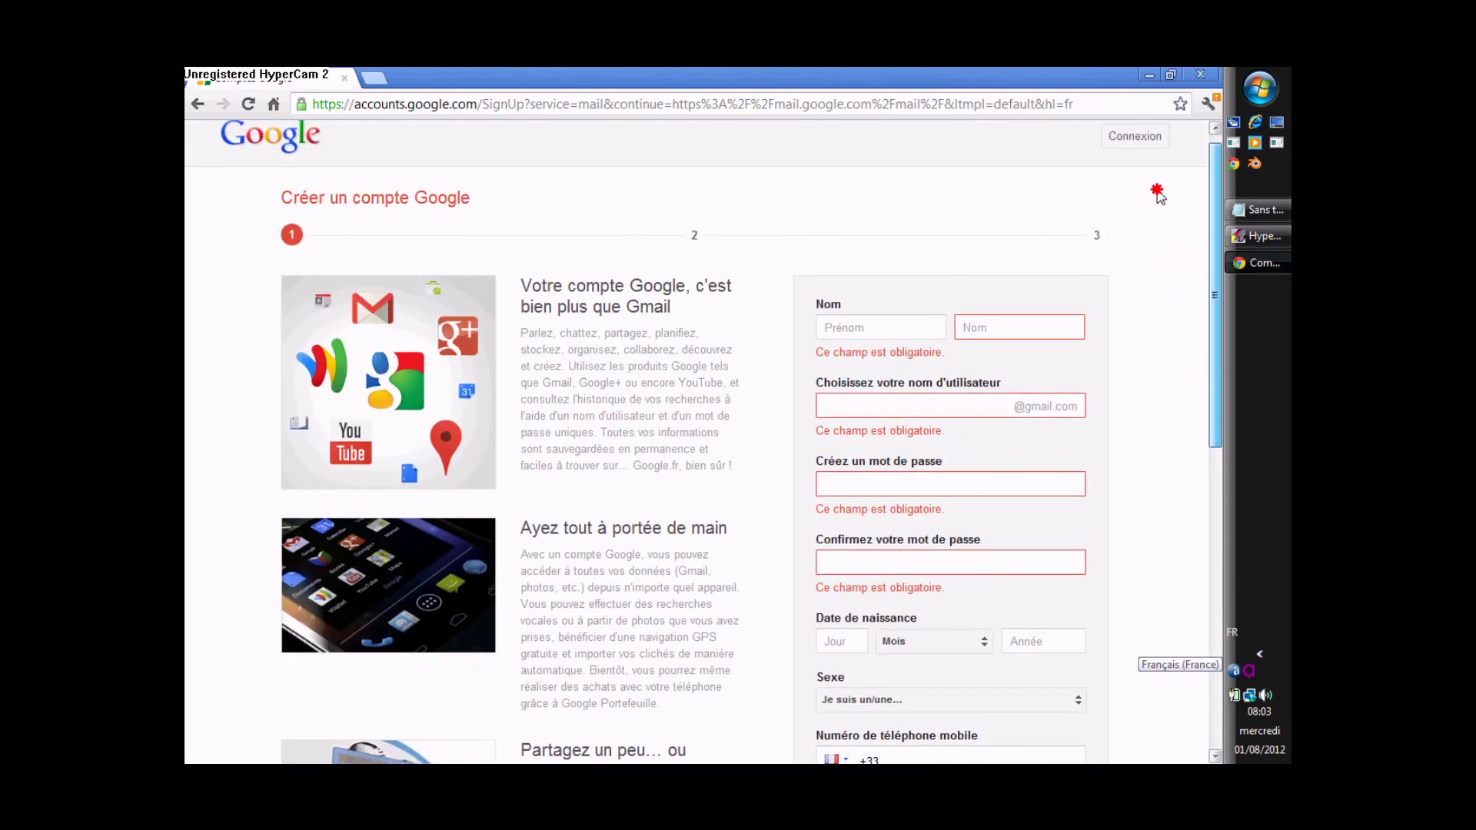
{"action": "left_click_drag", "start_coordinate": [1158, 194], "coordinate": [1160, 197]}
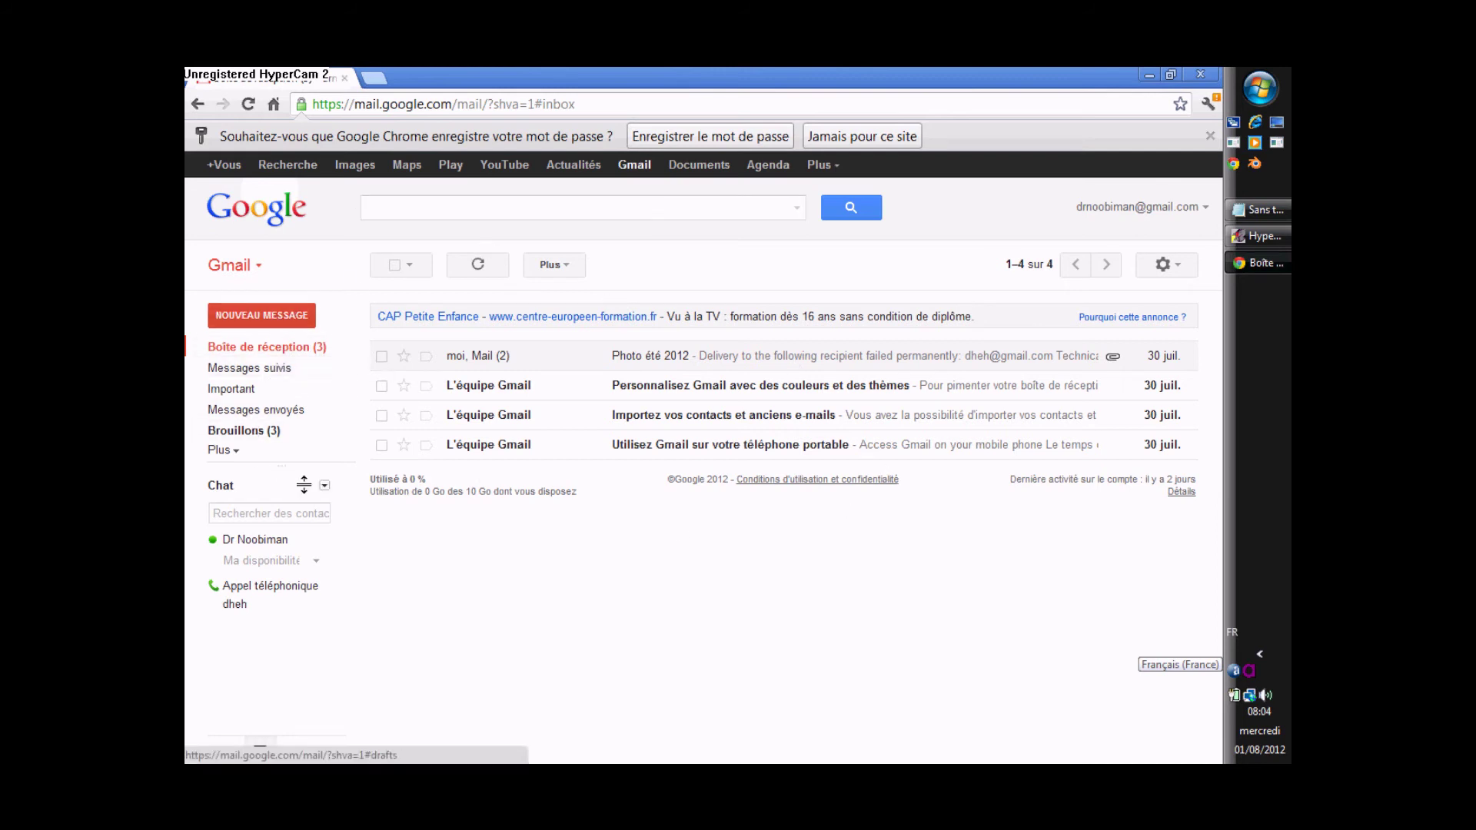
Step: Move the inbox conversation "Photo été 2012" to a new label named "travail"
{"action": "left_click", "coordinate": [382, 357]}
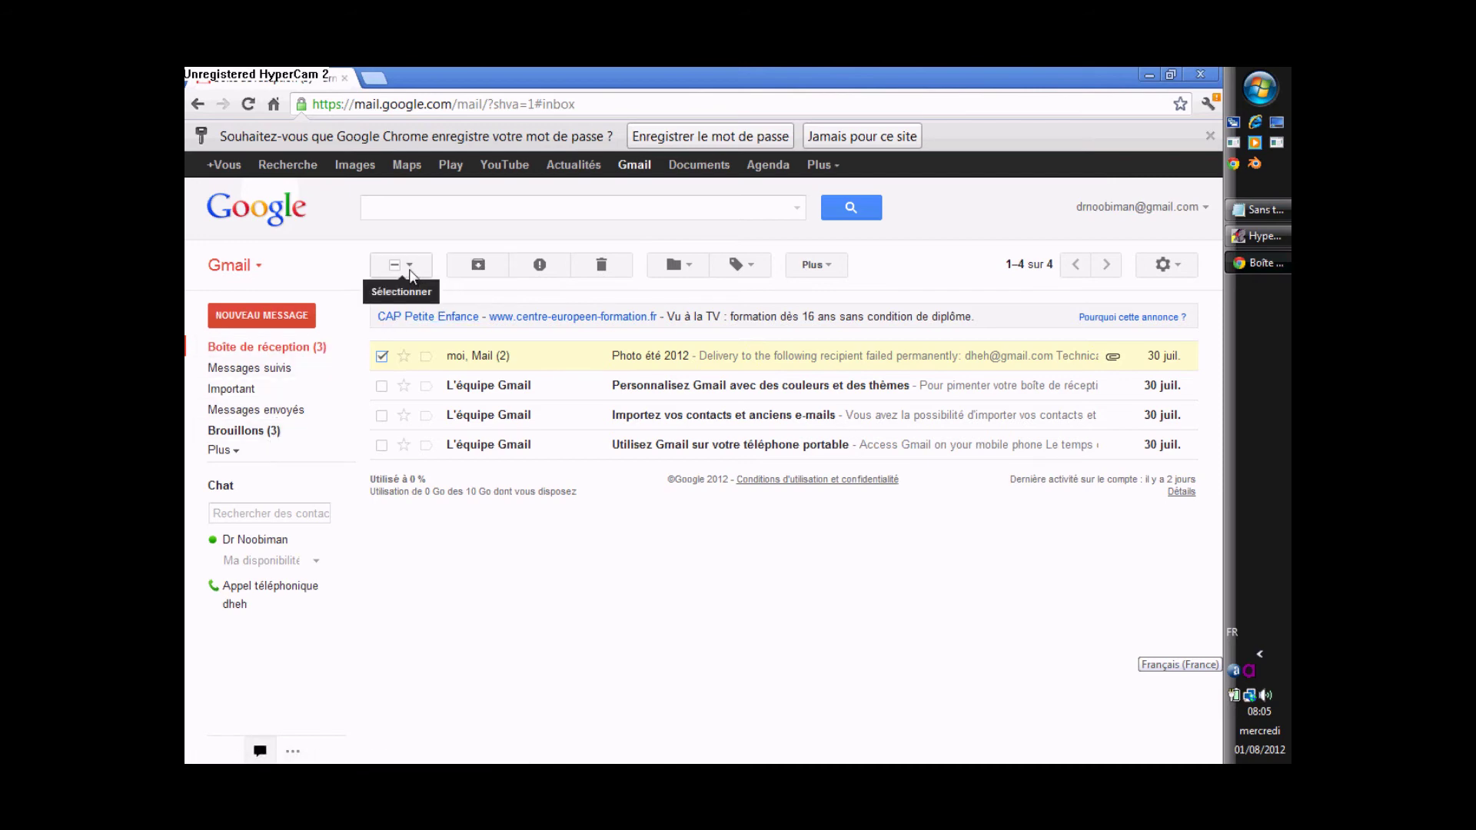
{"action": "left_click", "coordinate": [675, 266]}
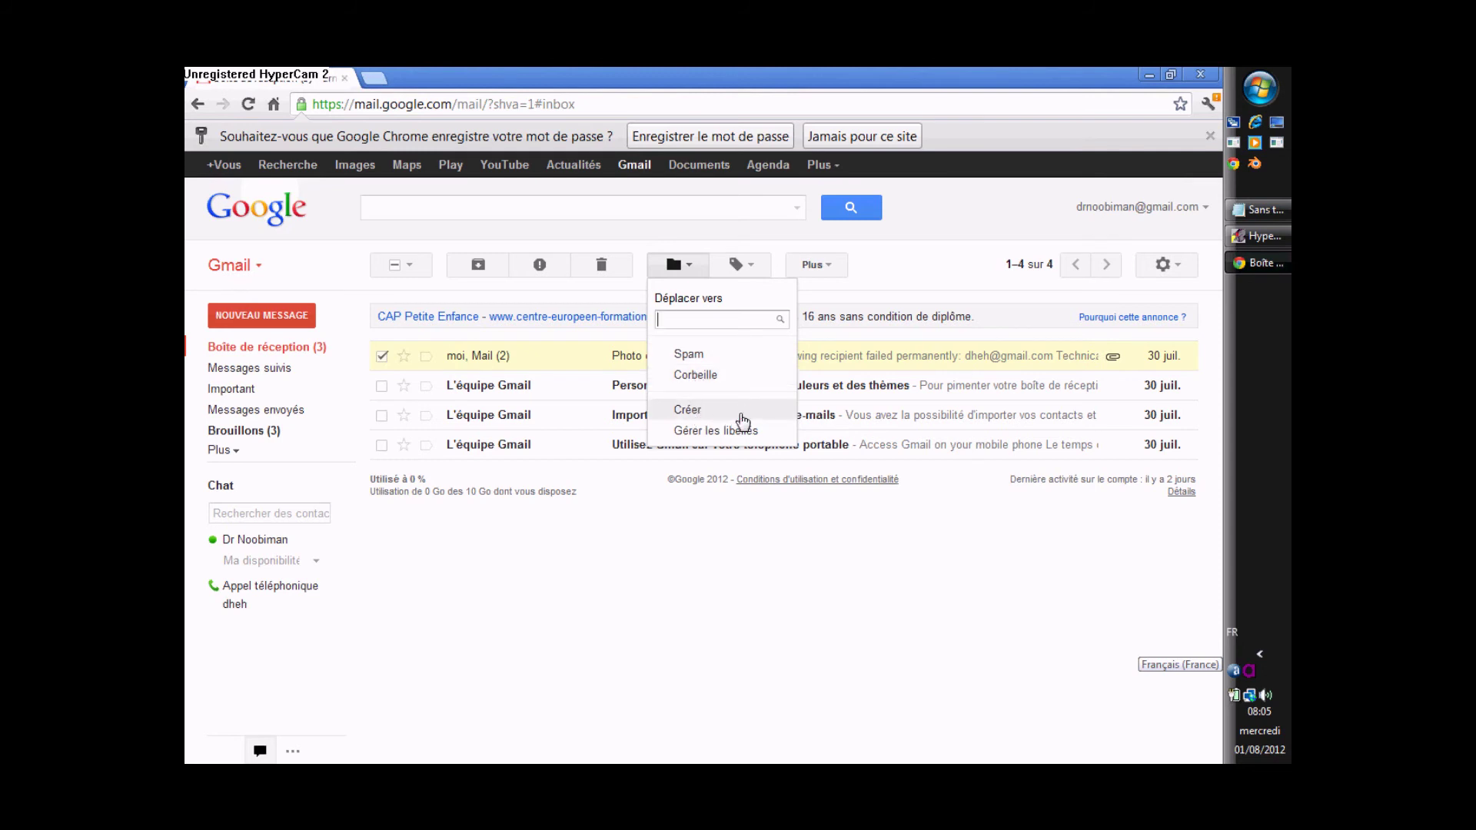
{"action": "left_click", "coordinate": [740, 414]}
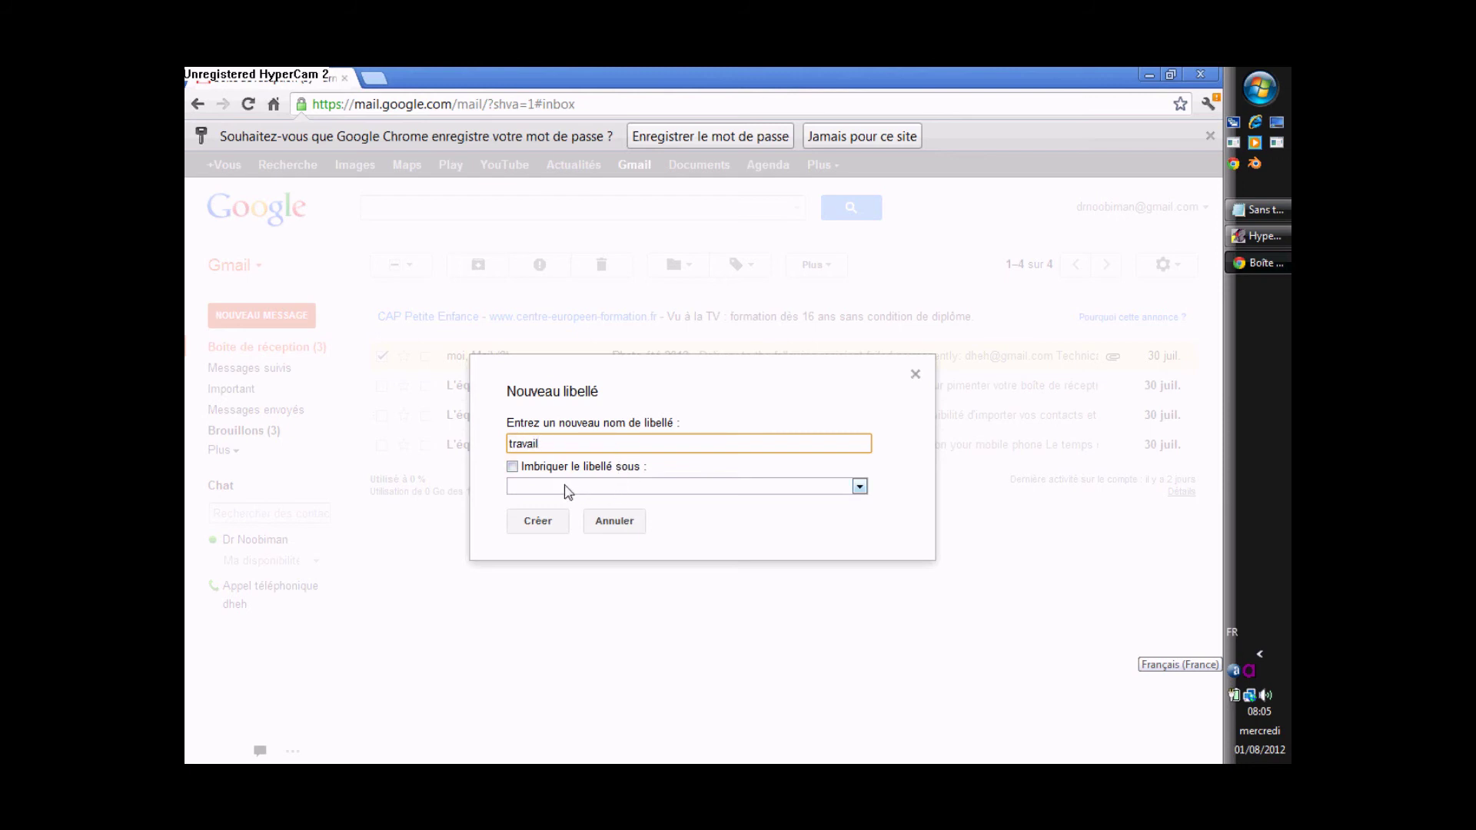
{"action": "left_click", "coordinate": [597, 487]}
{"action": "left_click", "coordinate": [598, 489]}
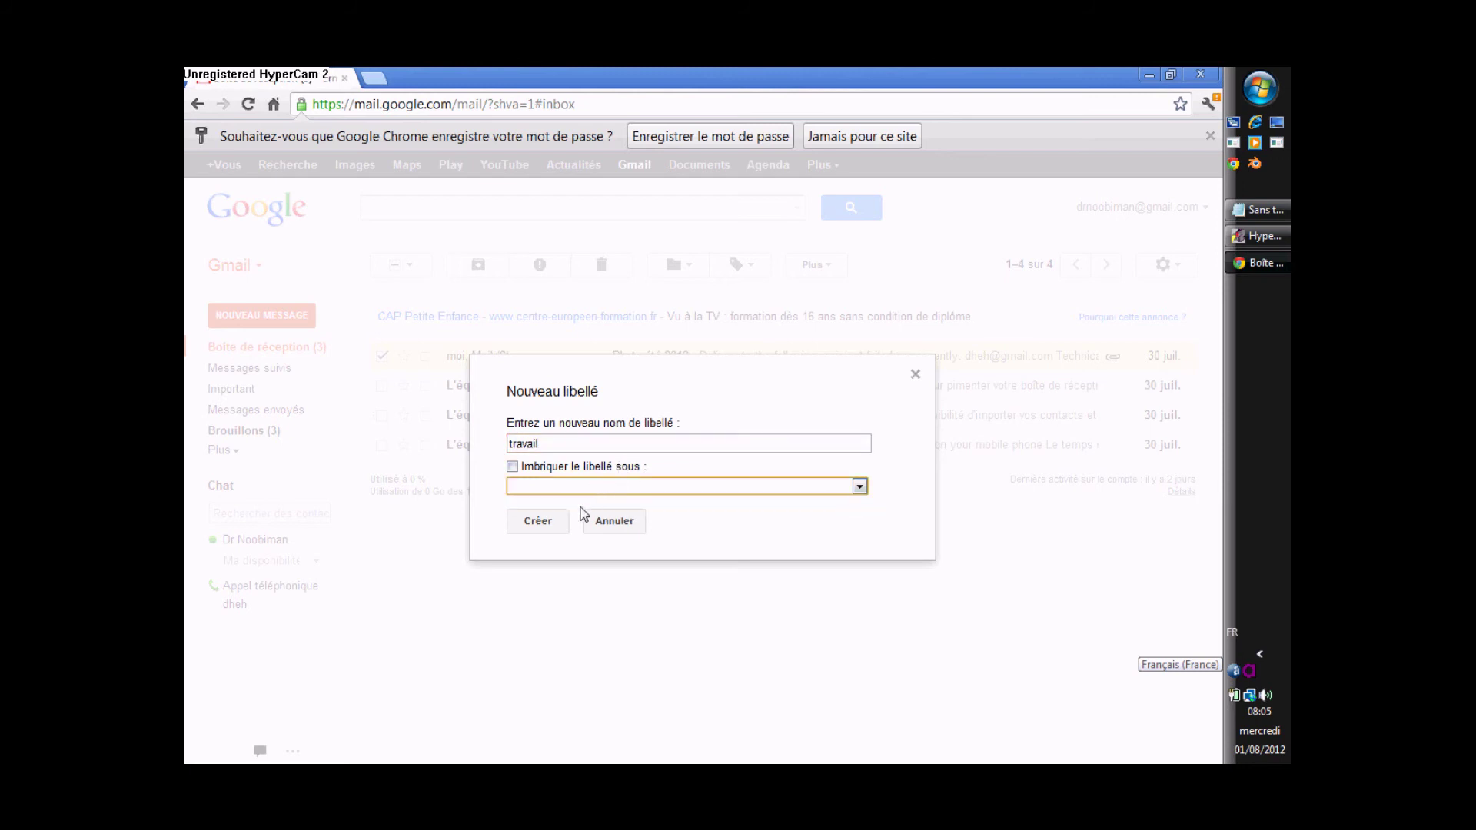
{"action": "left_click", "coordinate": [559, 523]}
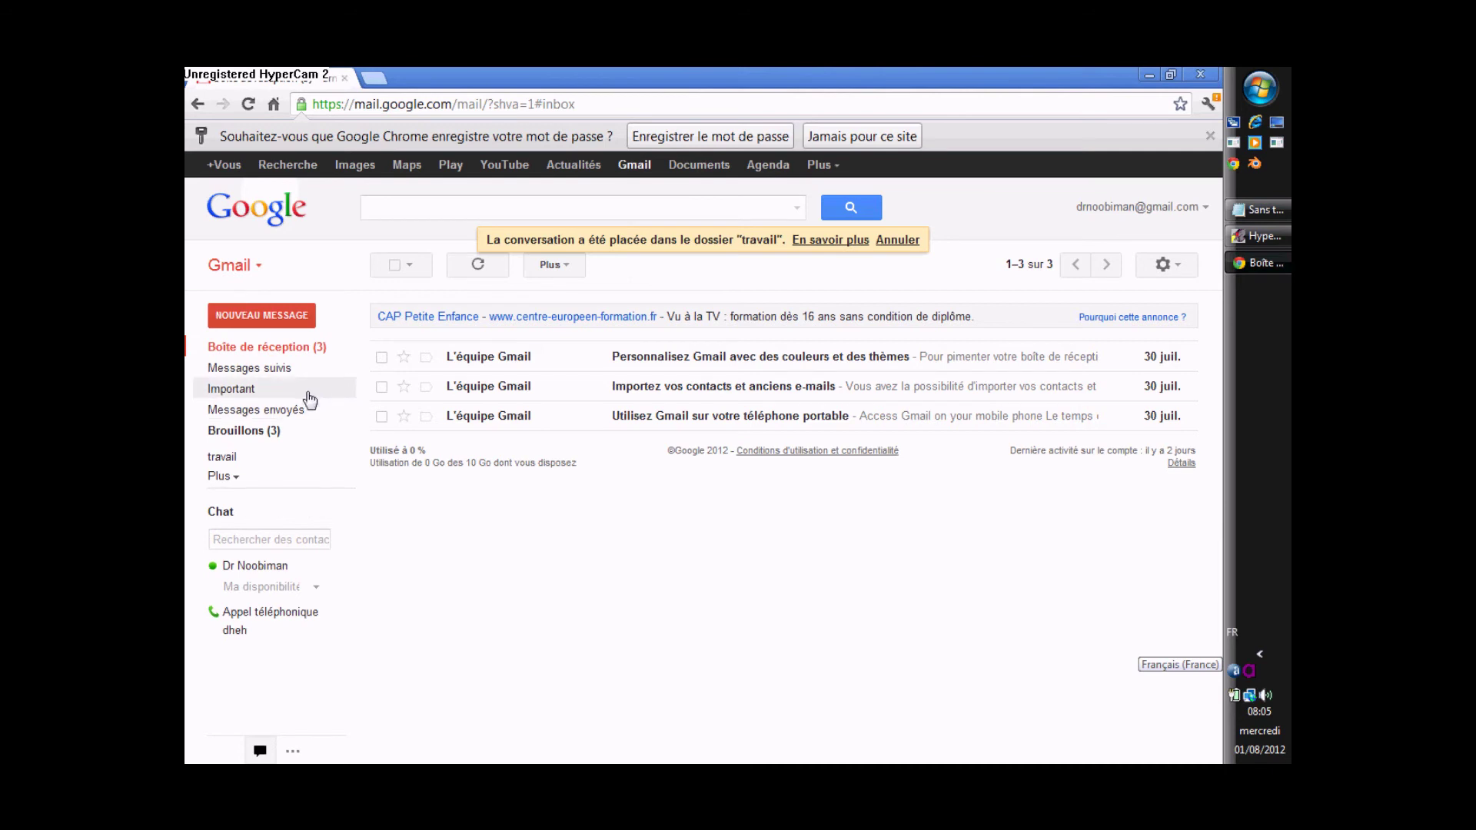
Step: Expand the list of additional mailbox folders and move the message "Personnalisez Gmail avec des couleurs et des thèmes" to "travail"
{"action": "left_click", "coordinate": [226, 478]}
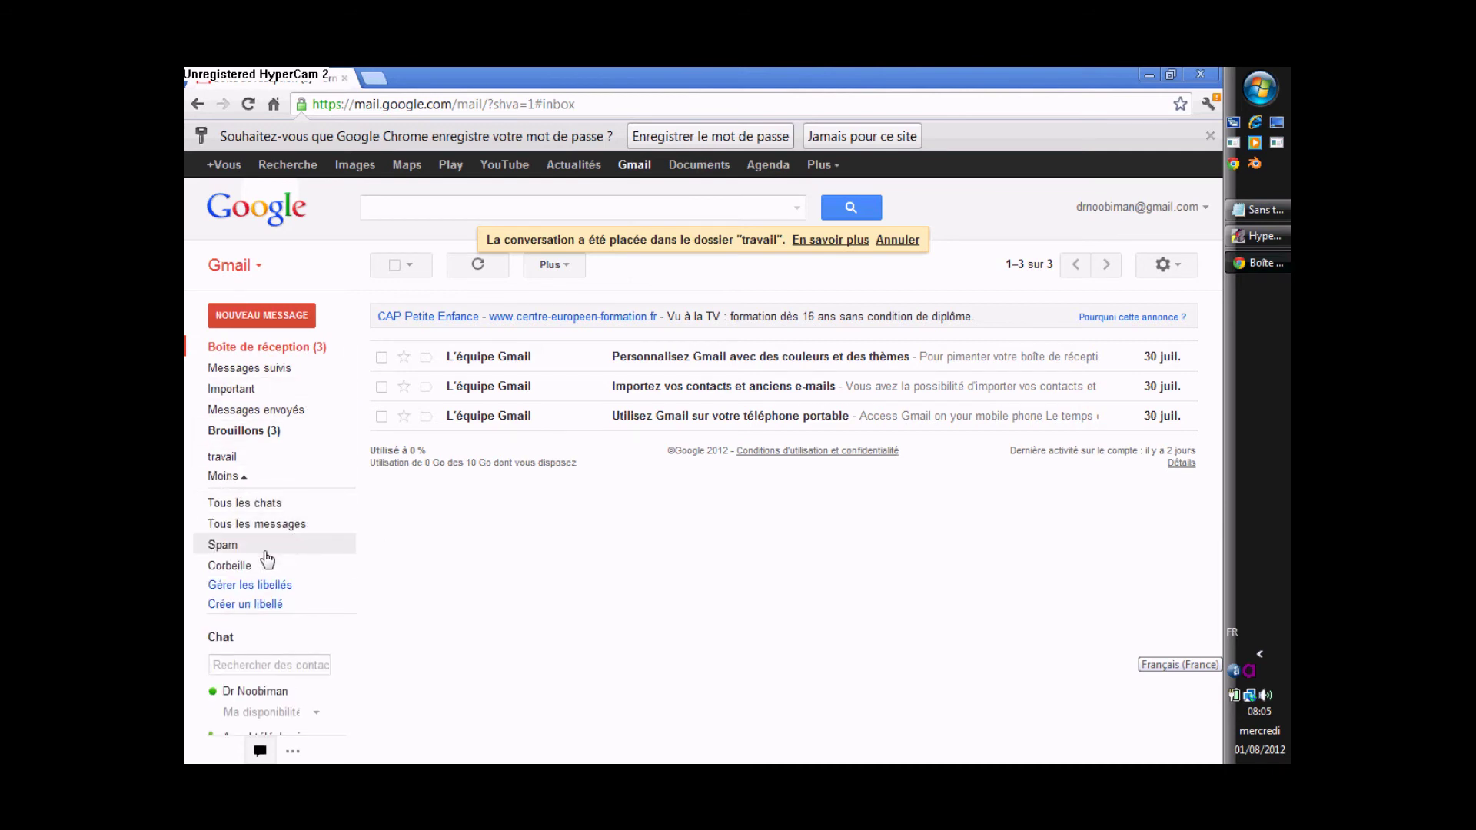
{"action": "left_click_drag", "start_coordinate": [304, 635], "coordinate": [573, 300]}
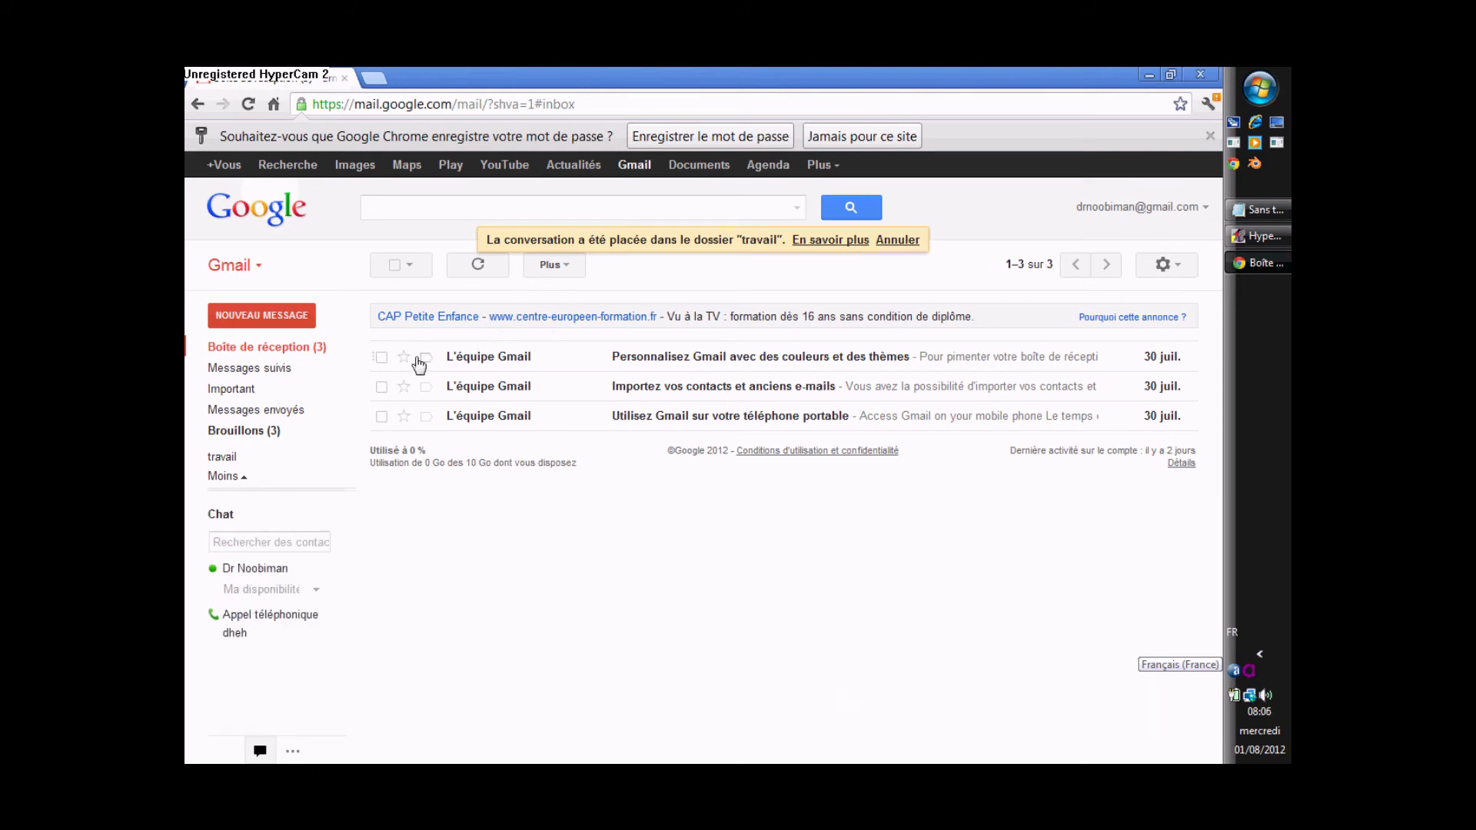
{"action": "left_click", "coordinate": [382, 357]}
{"action": "left_click", "coordinate": [817, 265]}
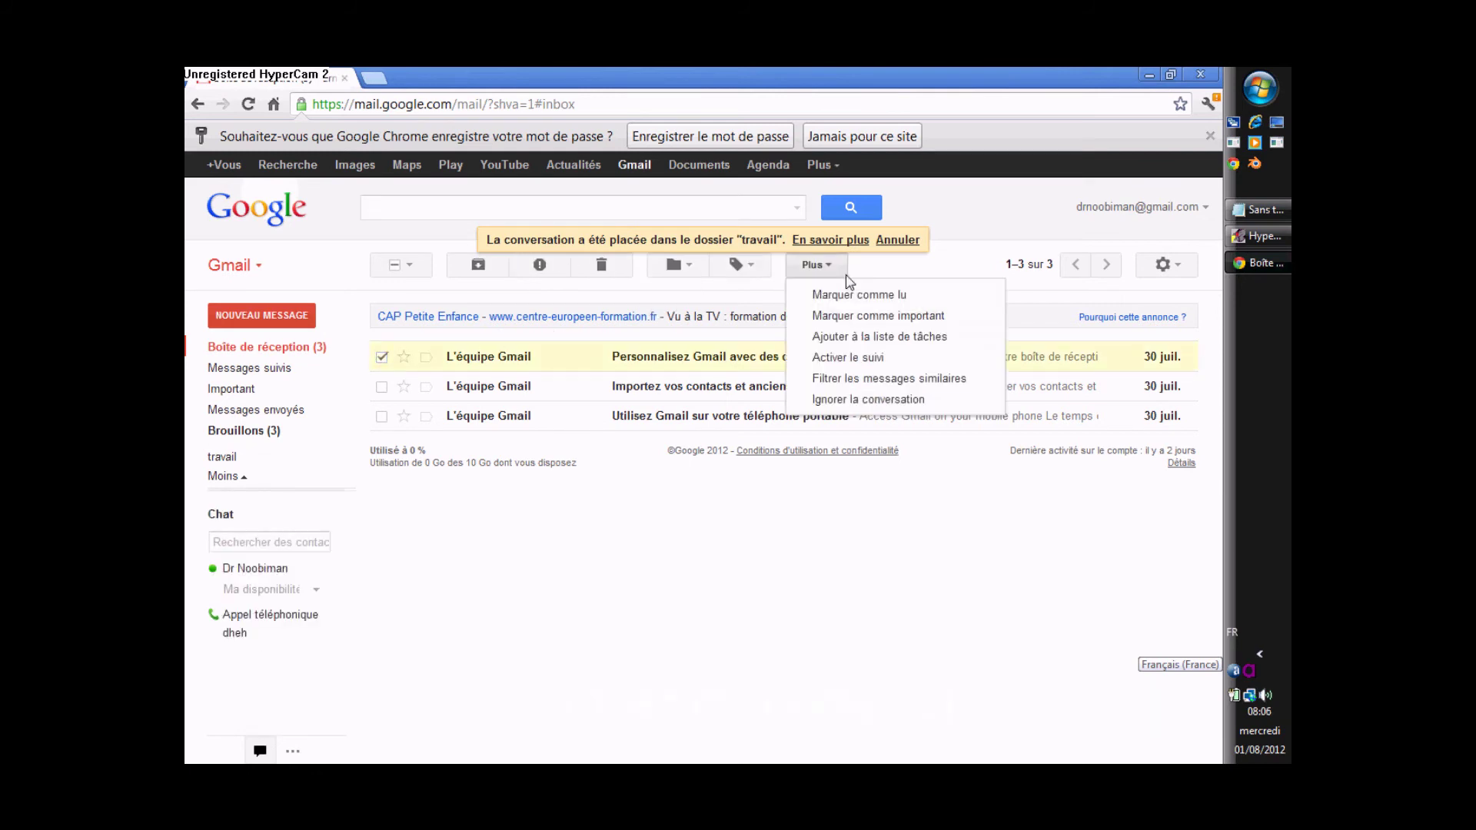
{"action": "left_click", "coordinate": [846, 358]}
Step: Collapse and re-expand the additional folders listed beneath the "travail" label
{"action": "mouse_move", "coordinate": [298, 454]}
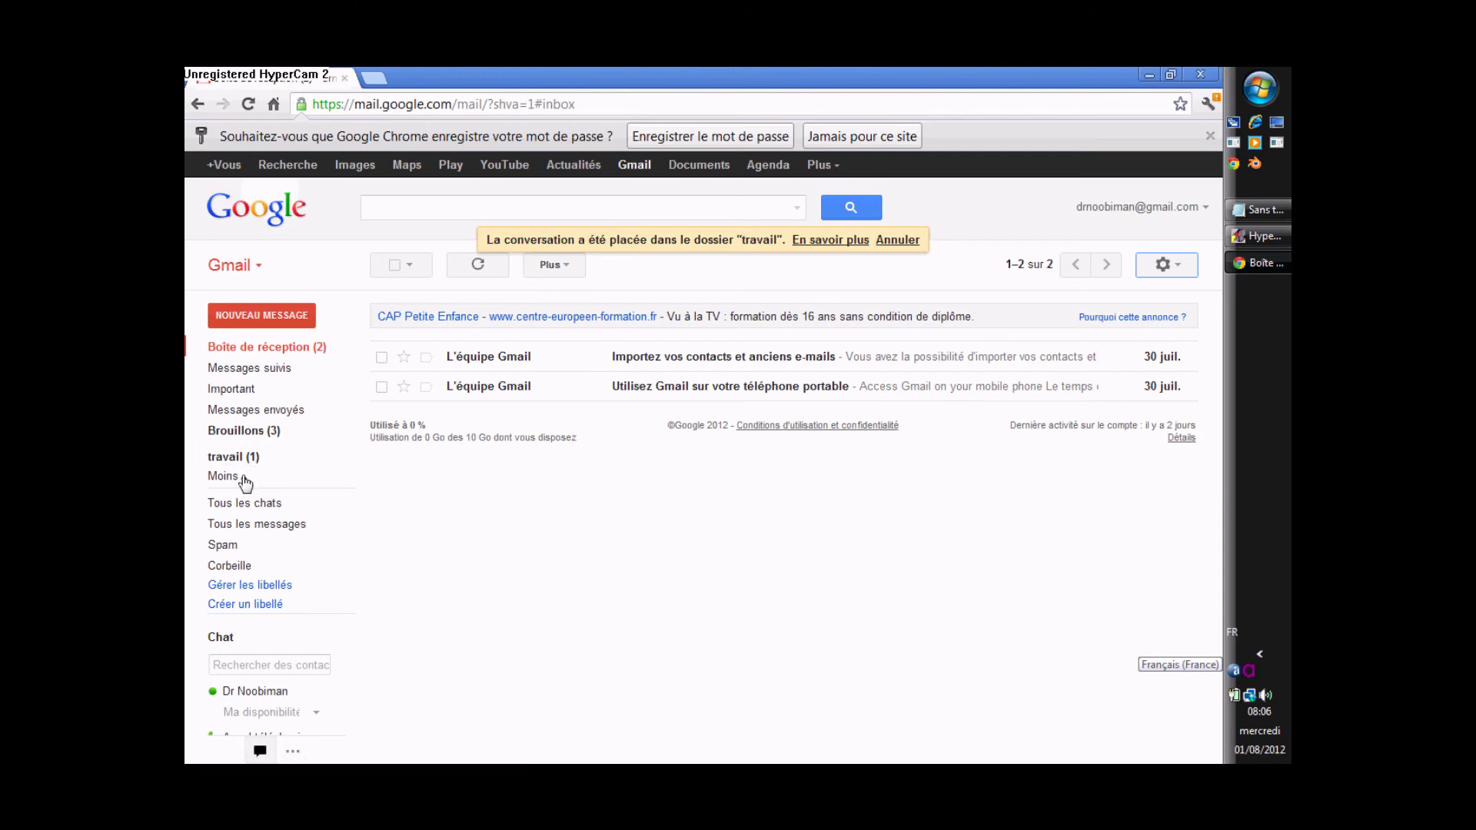
{"action": "left_click", "coordinate": [244, 481]}
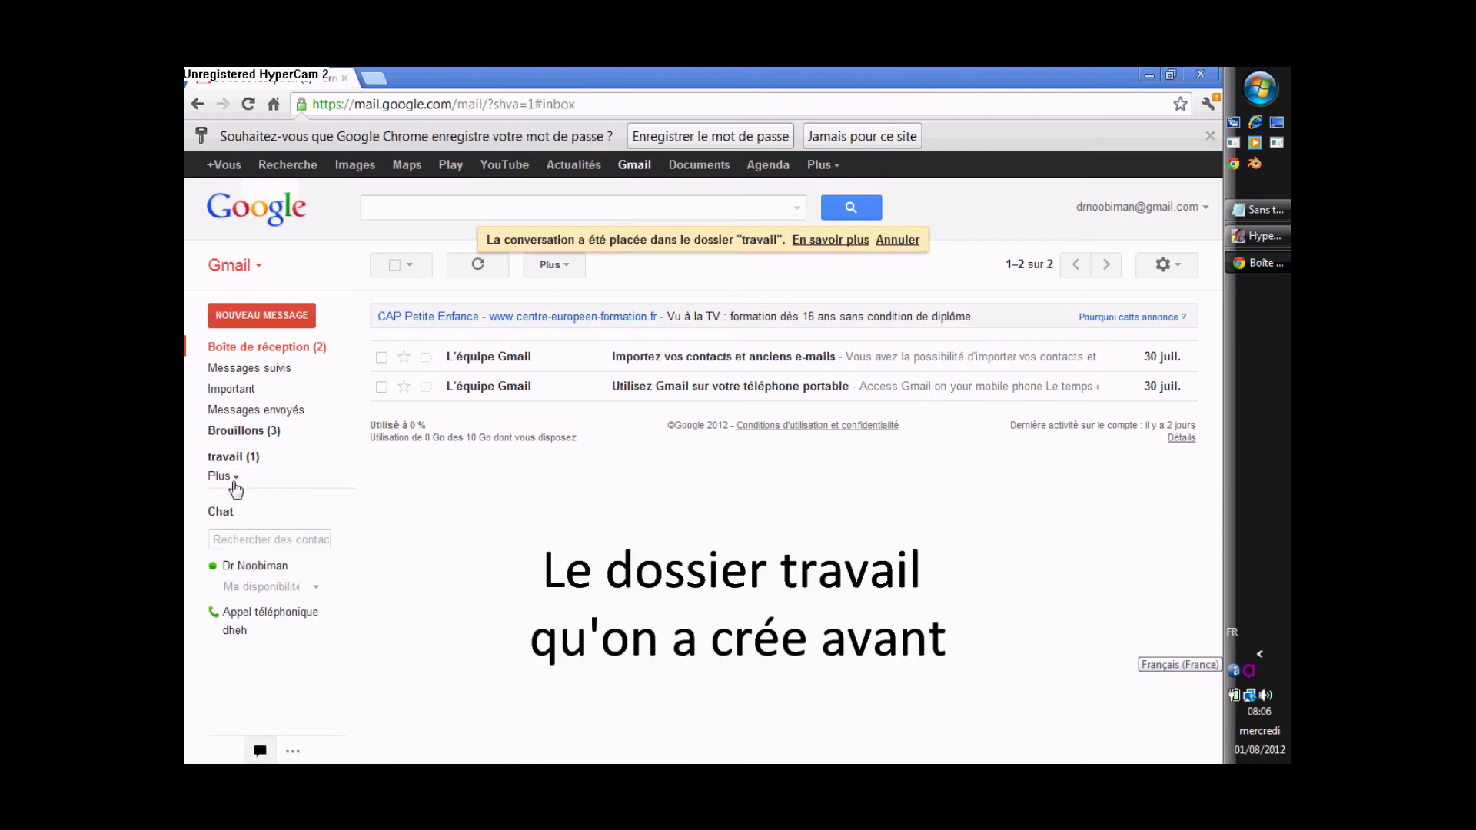
{"action": "left_click", "coordinate": [234, 482]}
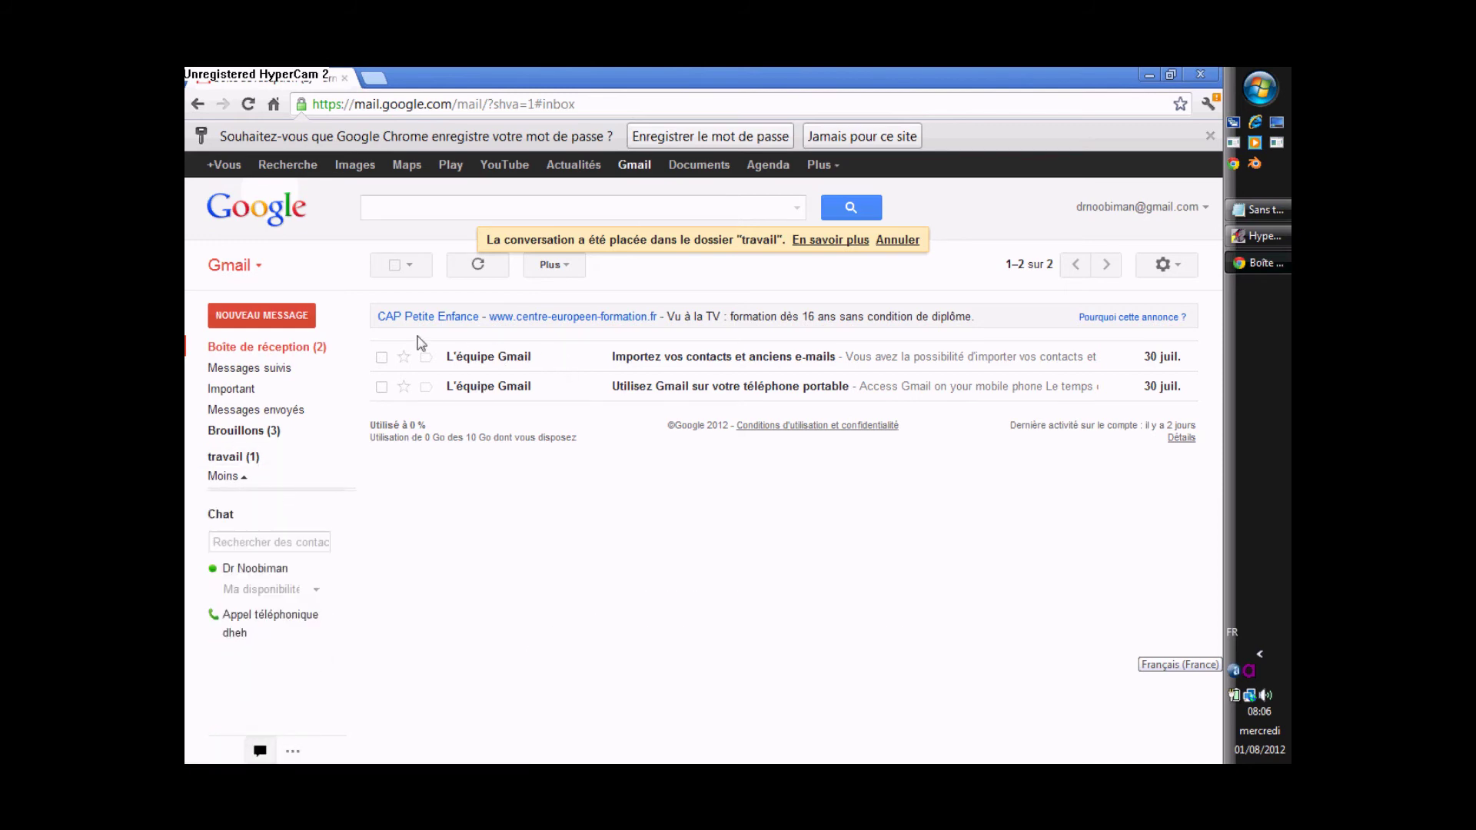
Step: Start a new message, enter the recipient's e-mail address and set the subject to "Remerciment"
{"action": "left_click", "coordinate": [311, 323]}
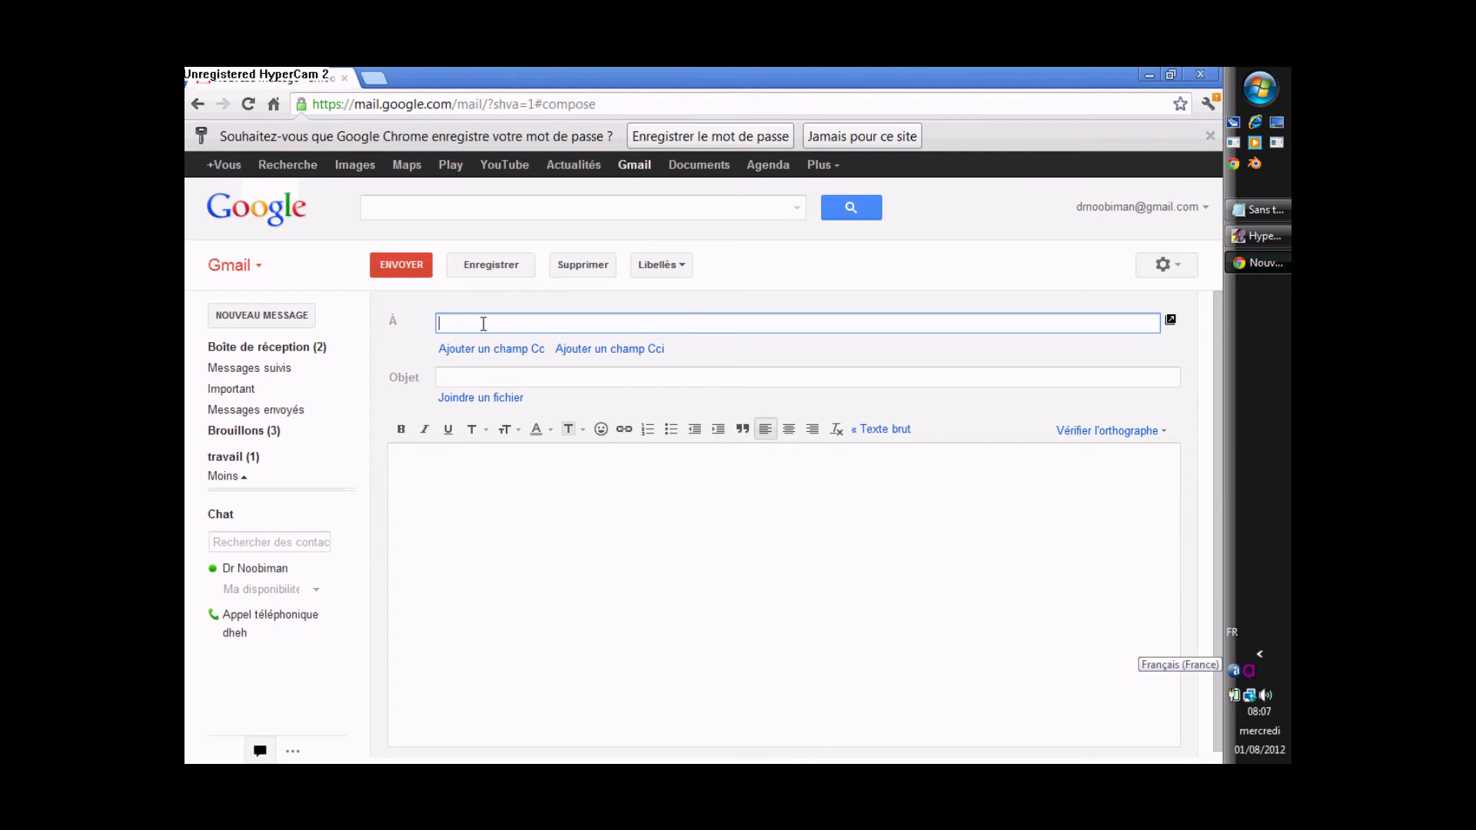
{"action": "type", "text": "R"}
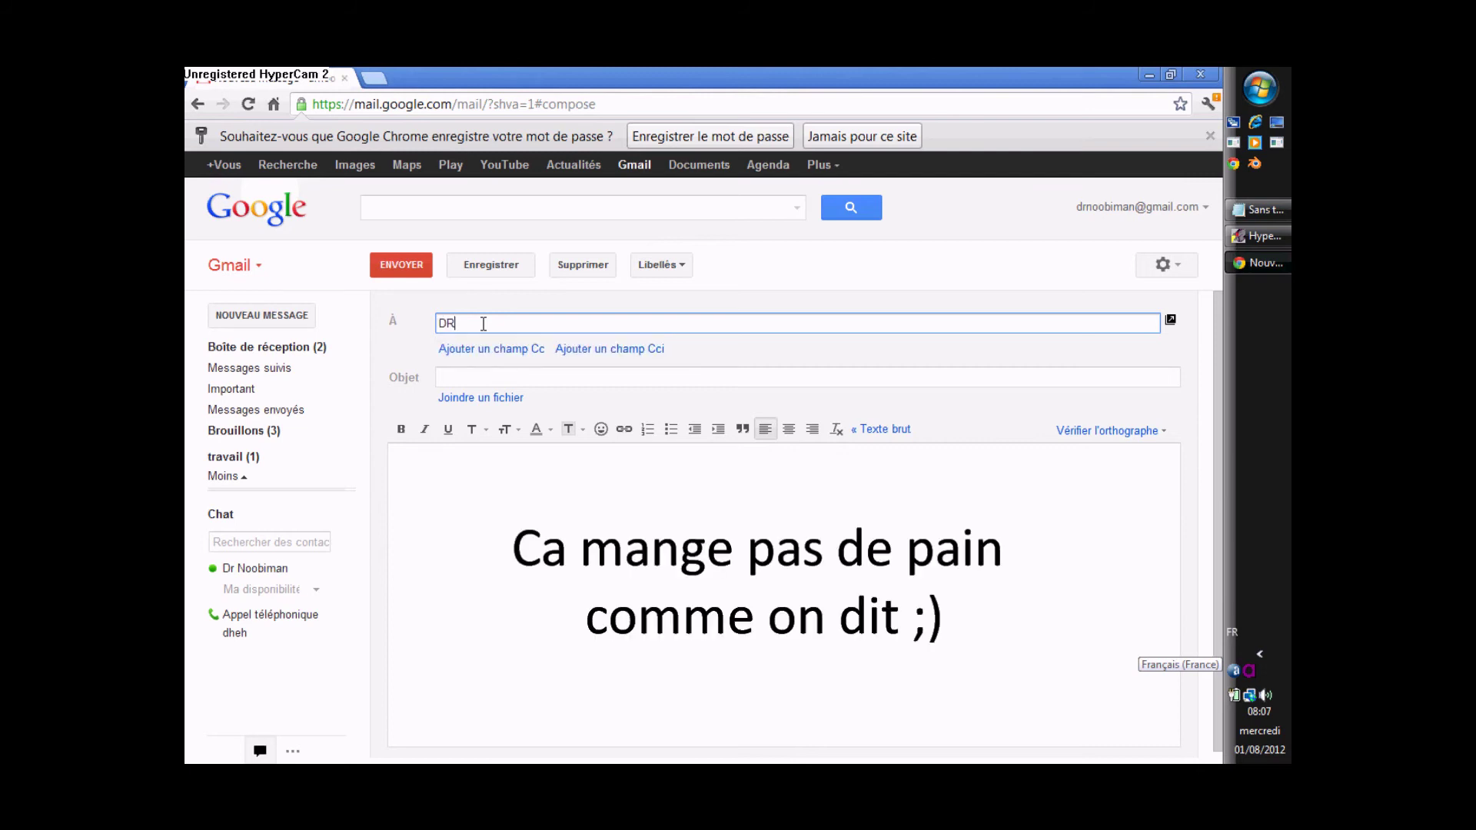
{"action": "left_click", "coordinate": [484, 346]}
{"action": "left_click", "coordinate": [477, 378]}
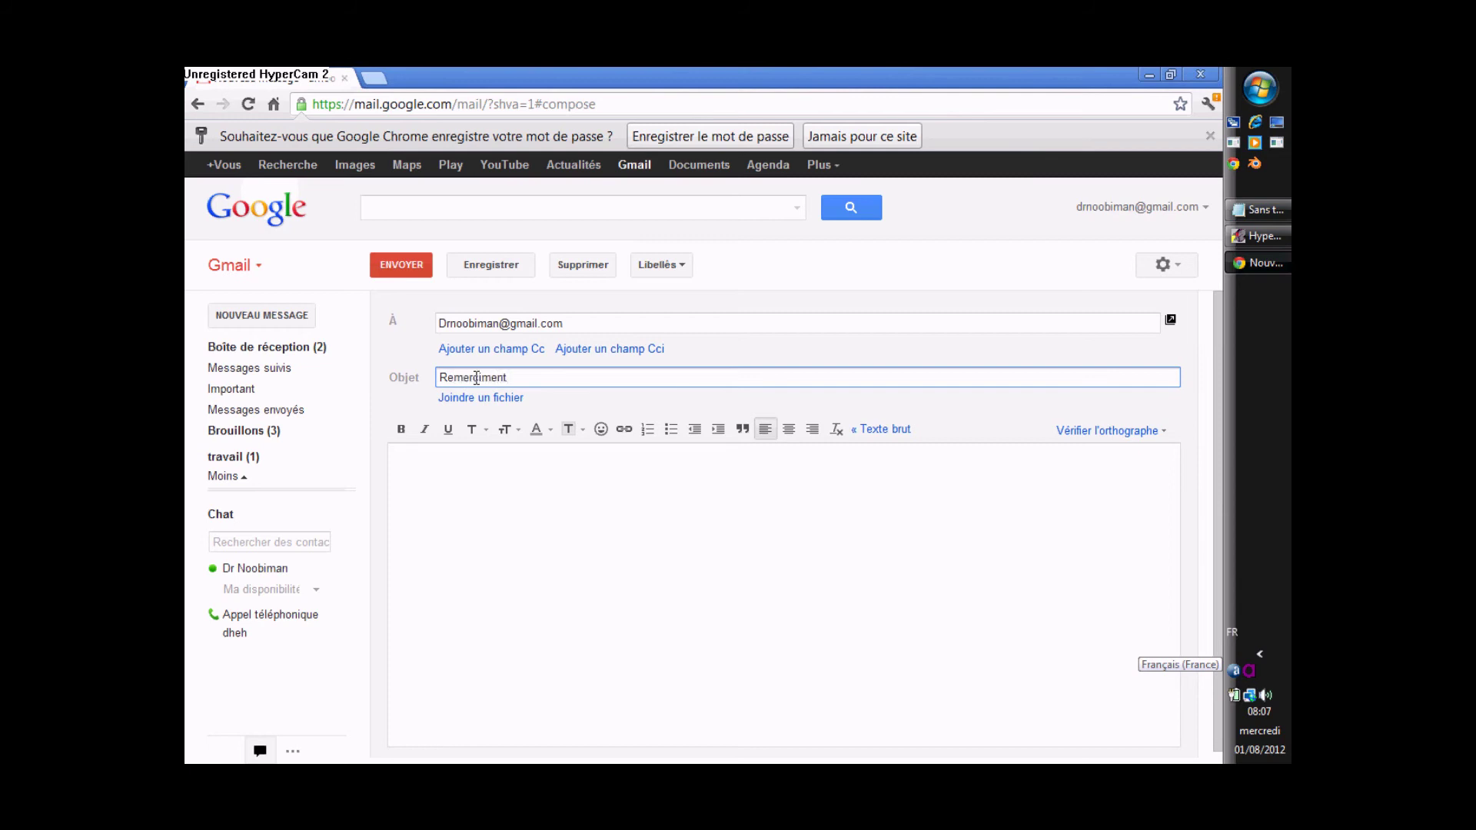
Step: Write "ce tuto est super merci il ma pas mal servi" in the message body and right-align it
{"action": "left_click", "coordinate": [473, 480]}
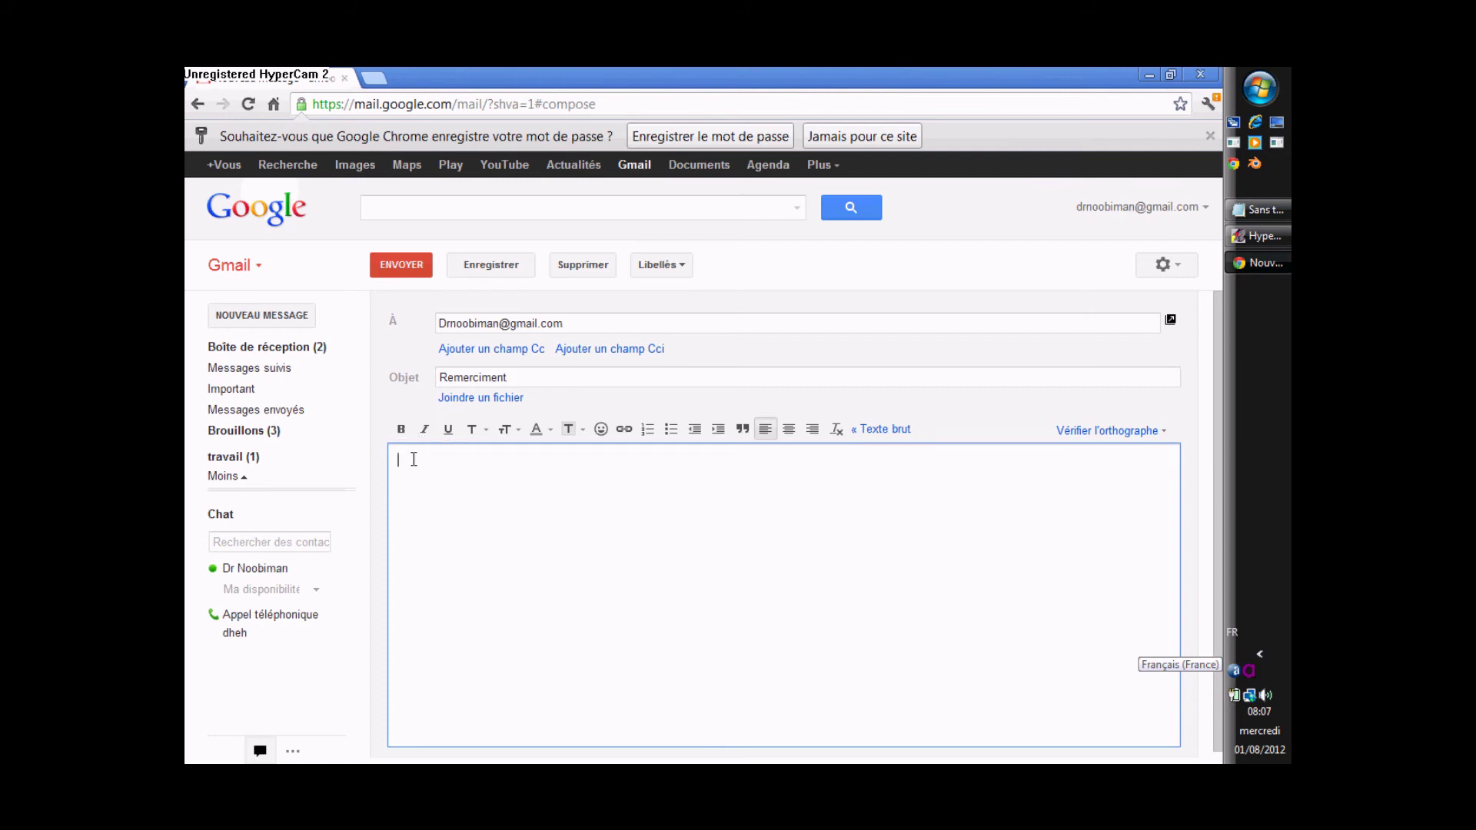
{"action": "type", "text": "tuto est super merci il ma pas mal servi"}
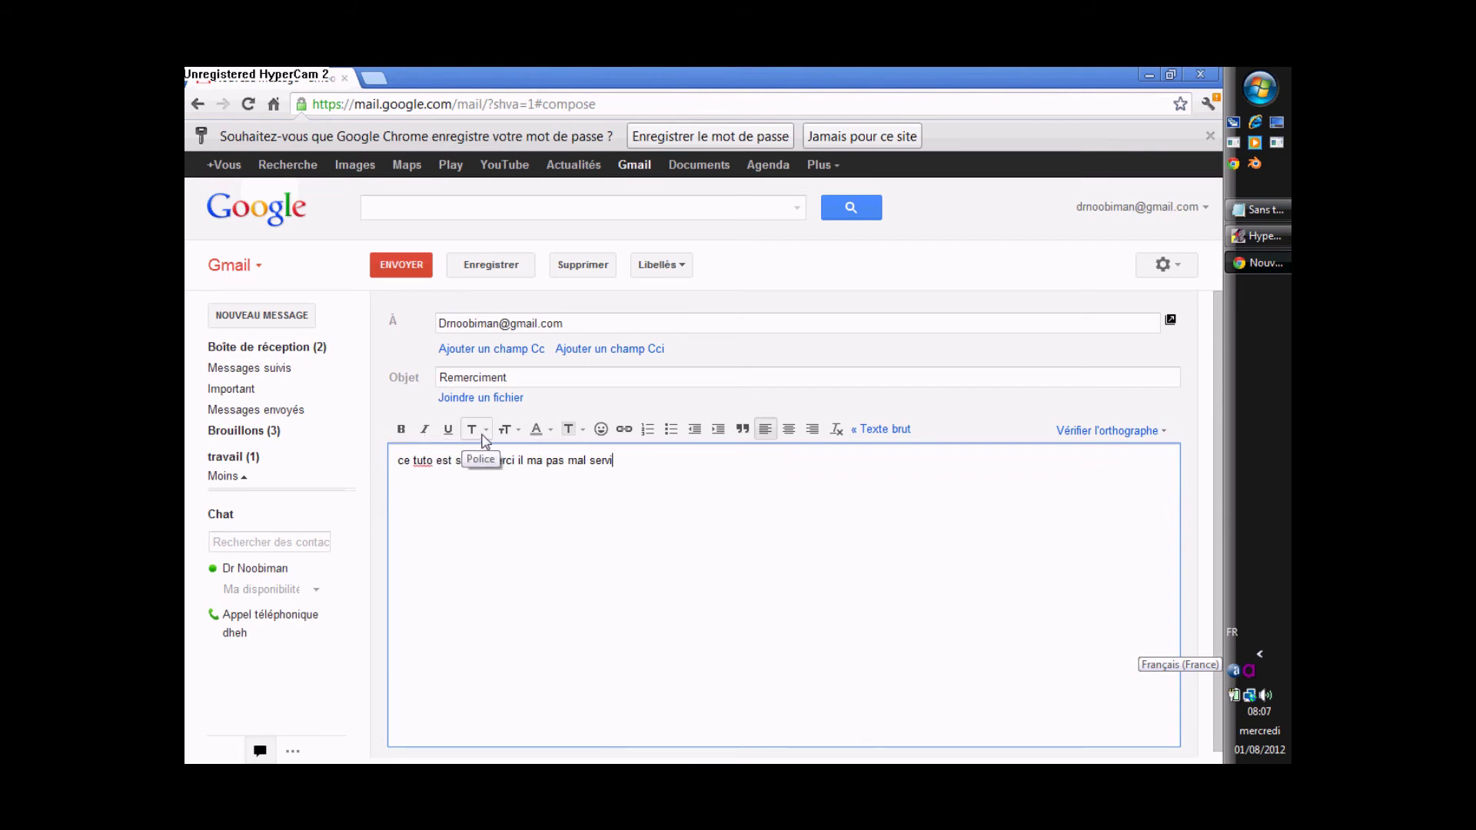
{"action": "left_click_drag", "start_coordinate": [645, 472], "coordinate": [323, 465]}
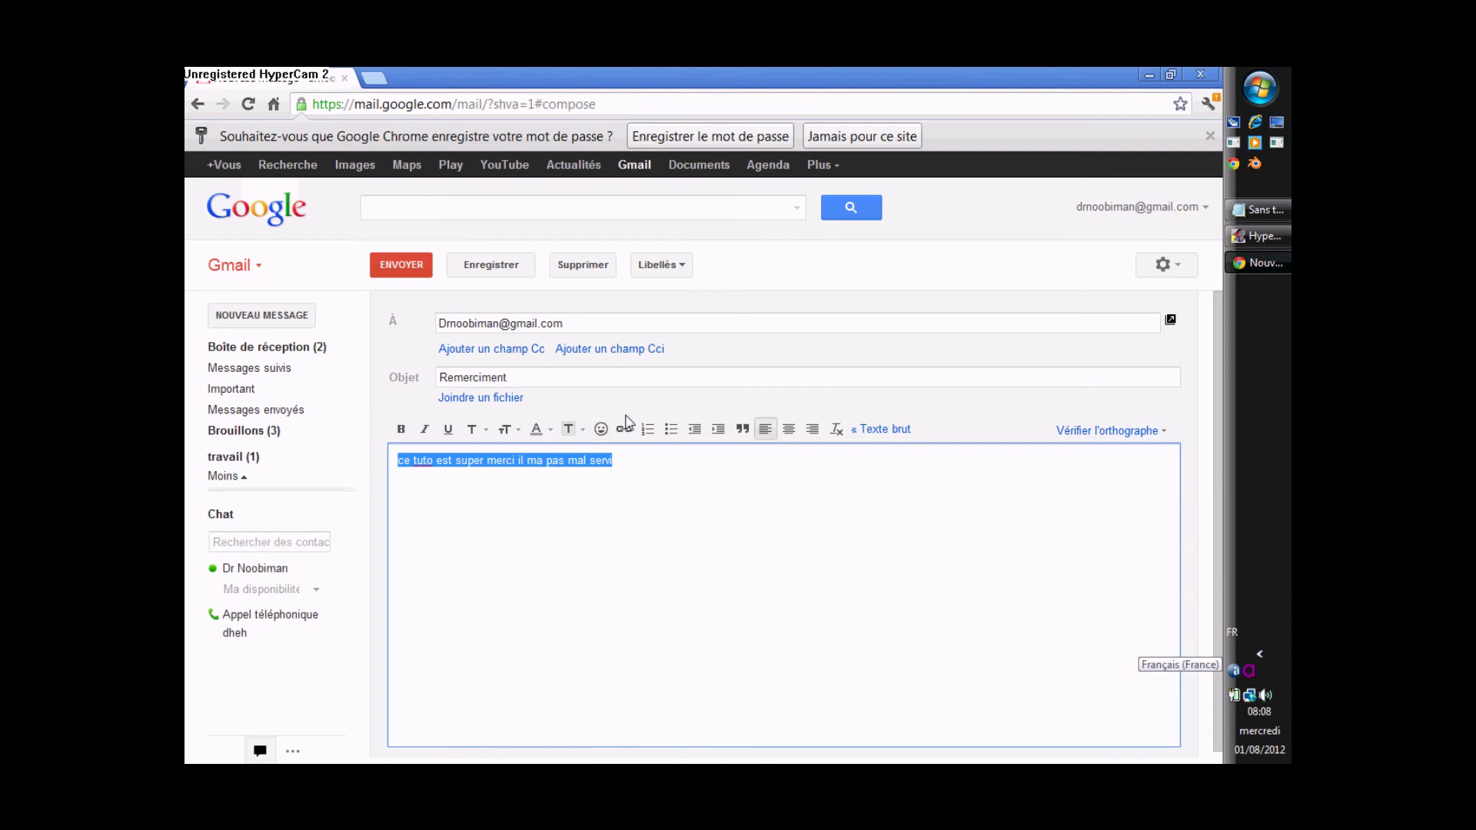
{"action": "left_click", "coordinate": [818, 436]}
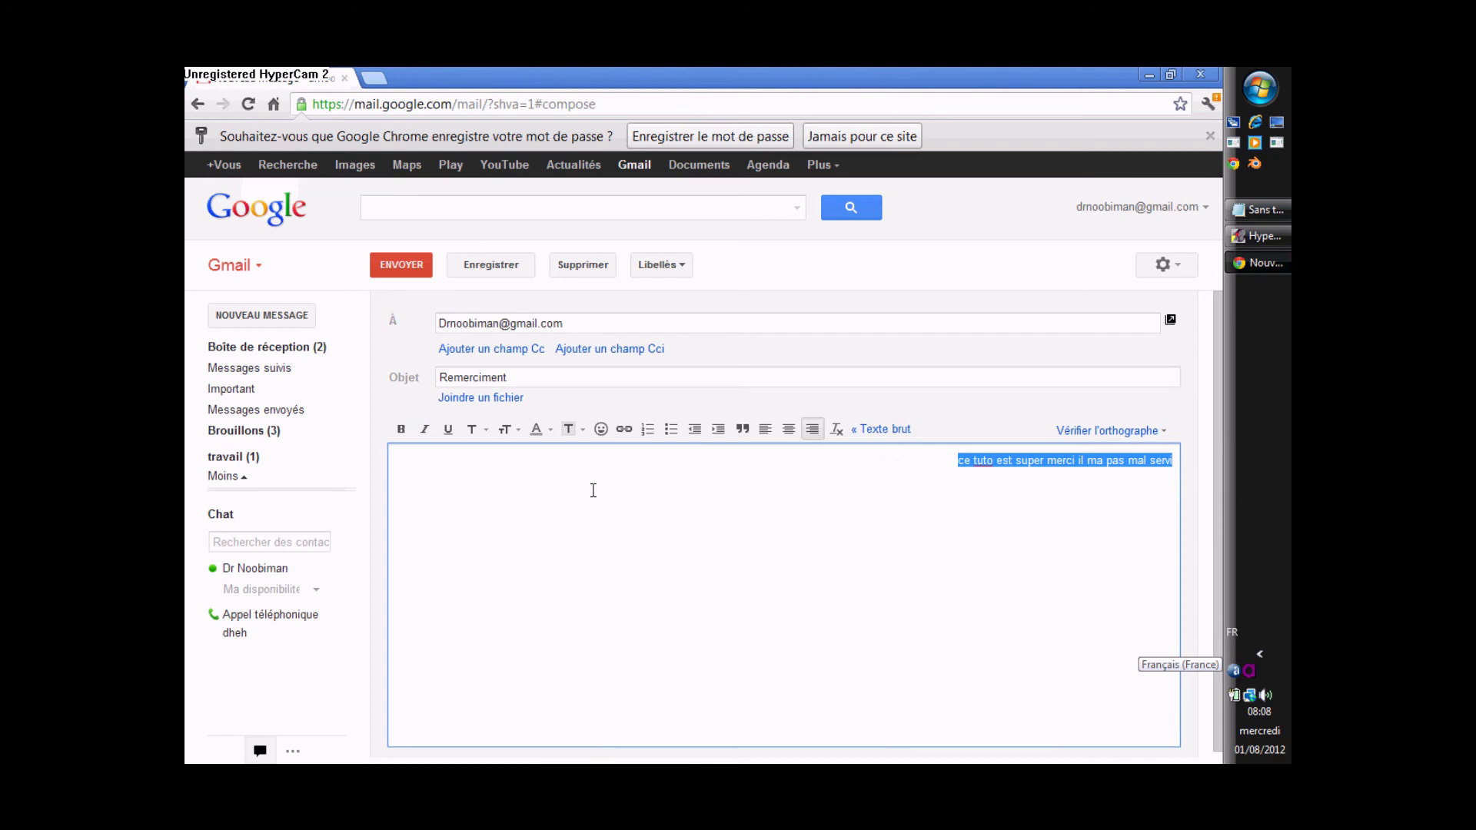
{"action": "left_click", "coordinate": [852, 508]}
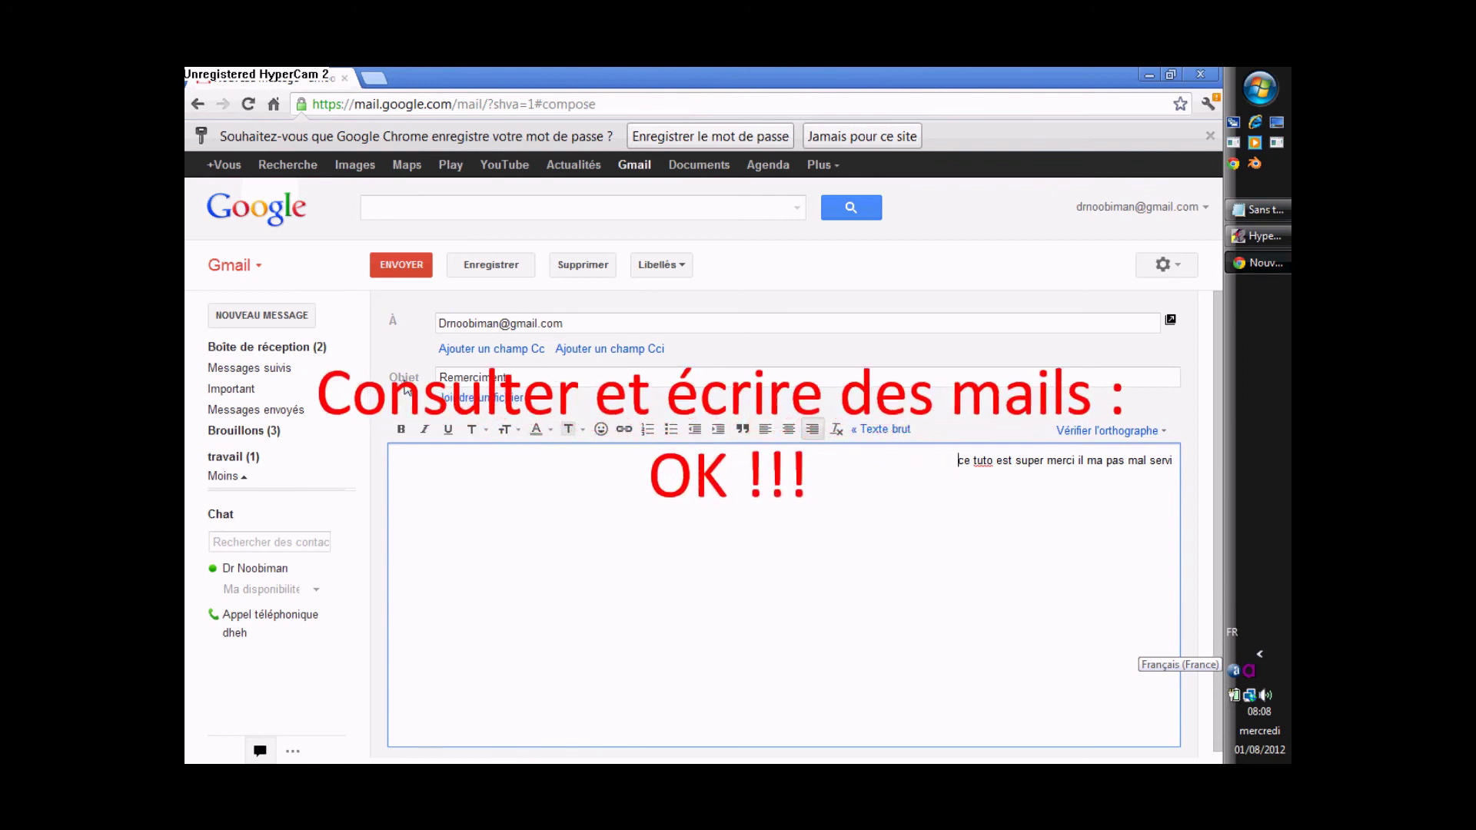
Step: Attach the 3D photo image stored directly in the Pictures folder to the message
{"action": "left_click", "coordinate": [452, 400]}
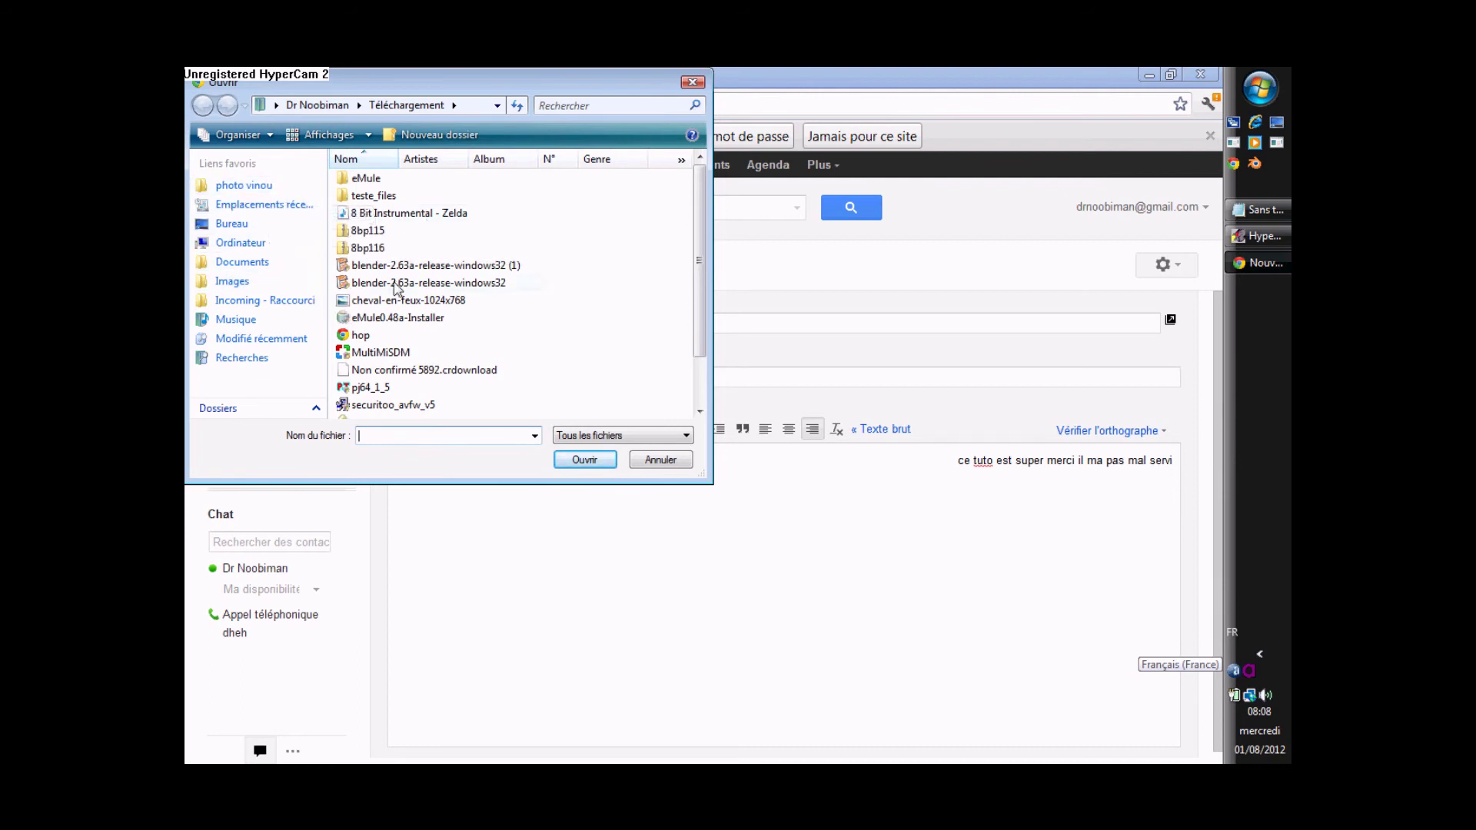
{"action": "left_click", "coordinate": [257, 282]}
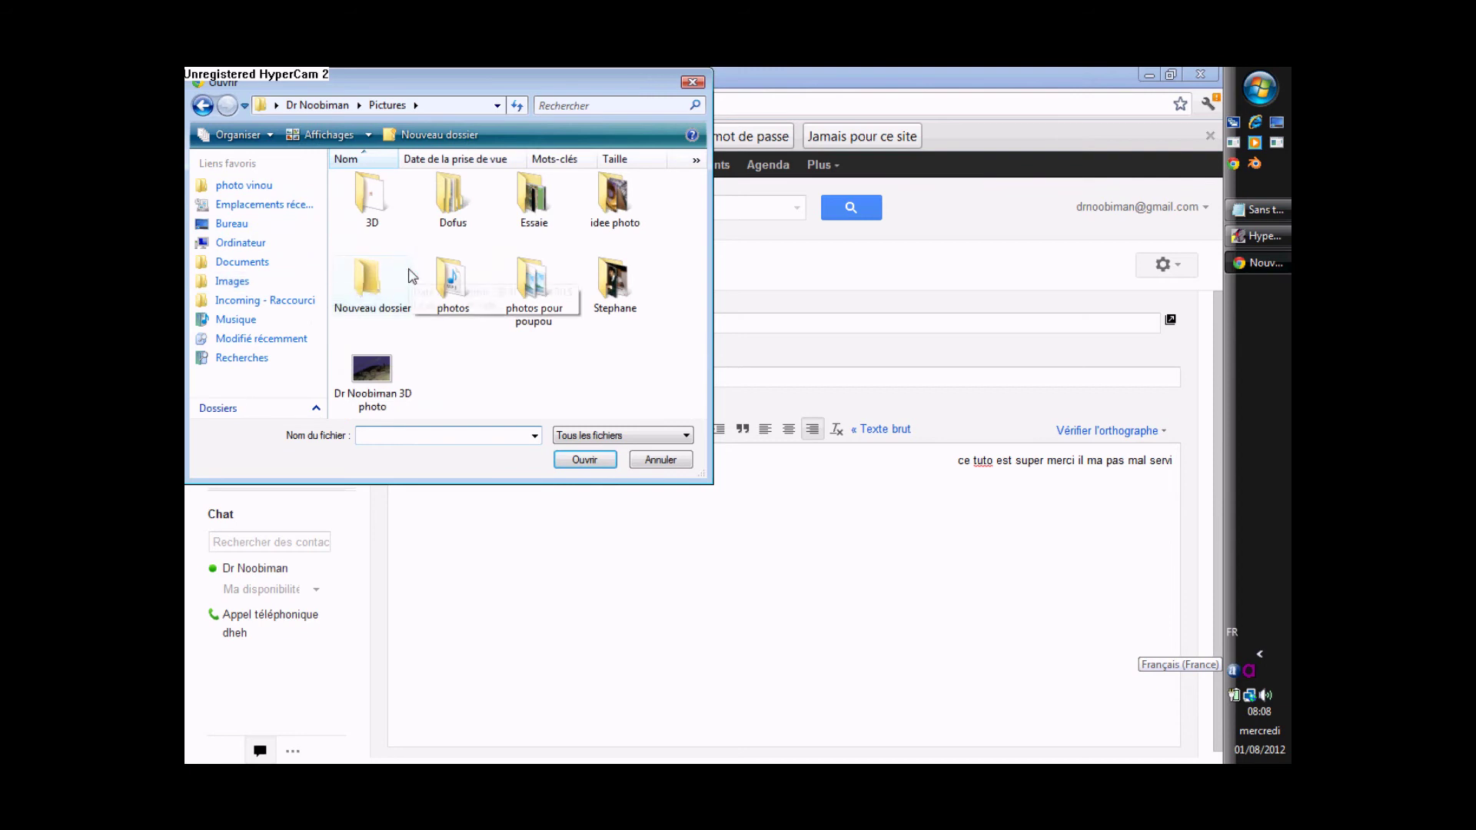
{"action": "double_click", "coordinate": [384, 388]}
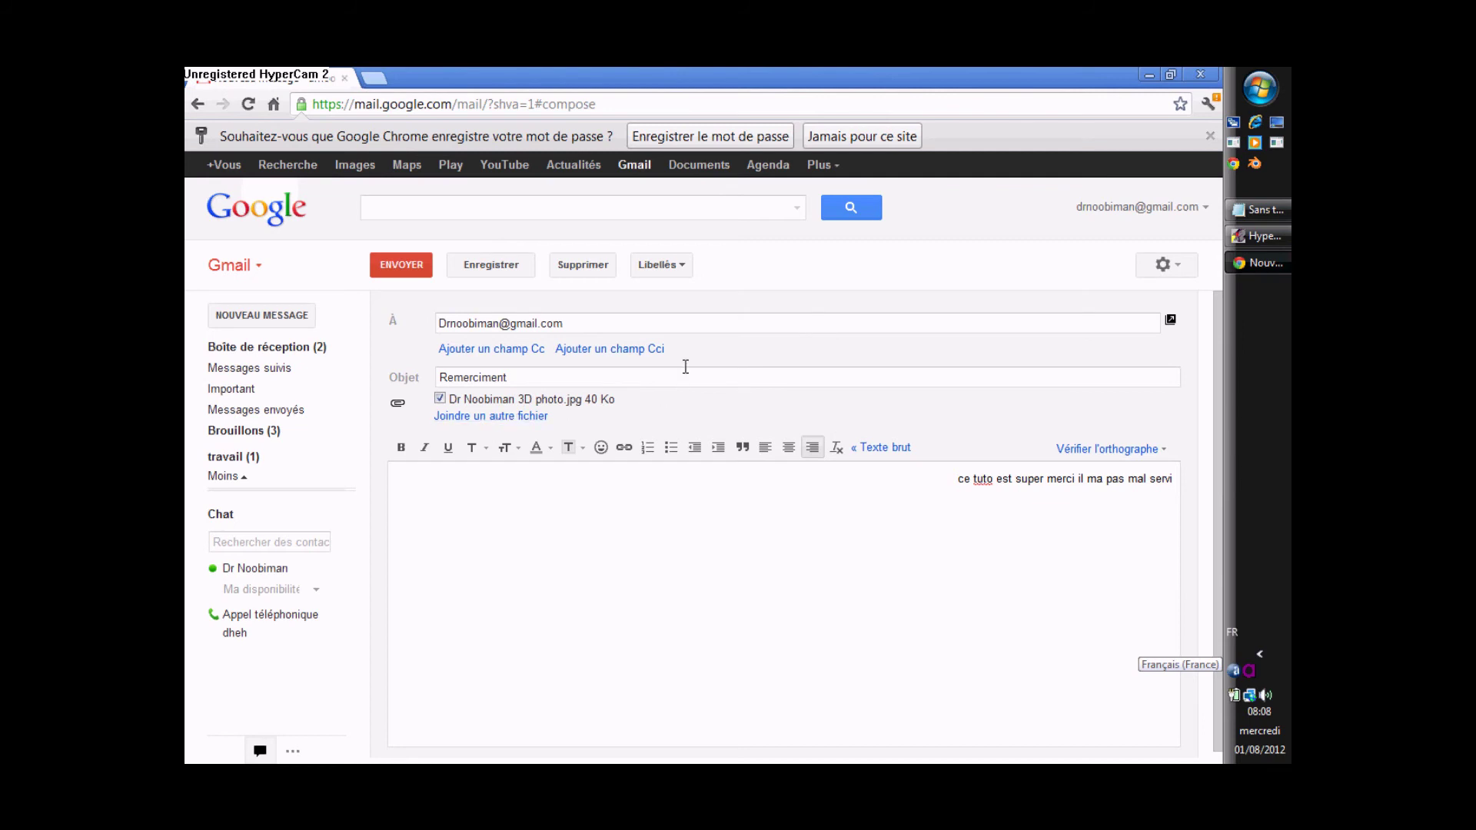
Step: Insert the image "_MG_7264[1]" from the "idee photo" subfolder of Pictures into the message body using a file window
{"action": "left_click", "coordinate": [1256, 92]}
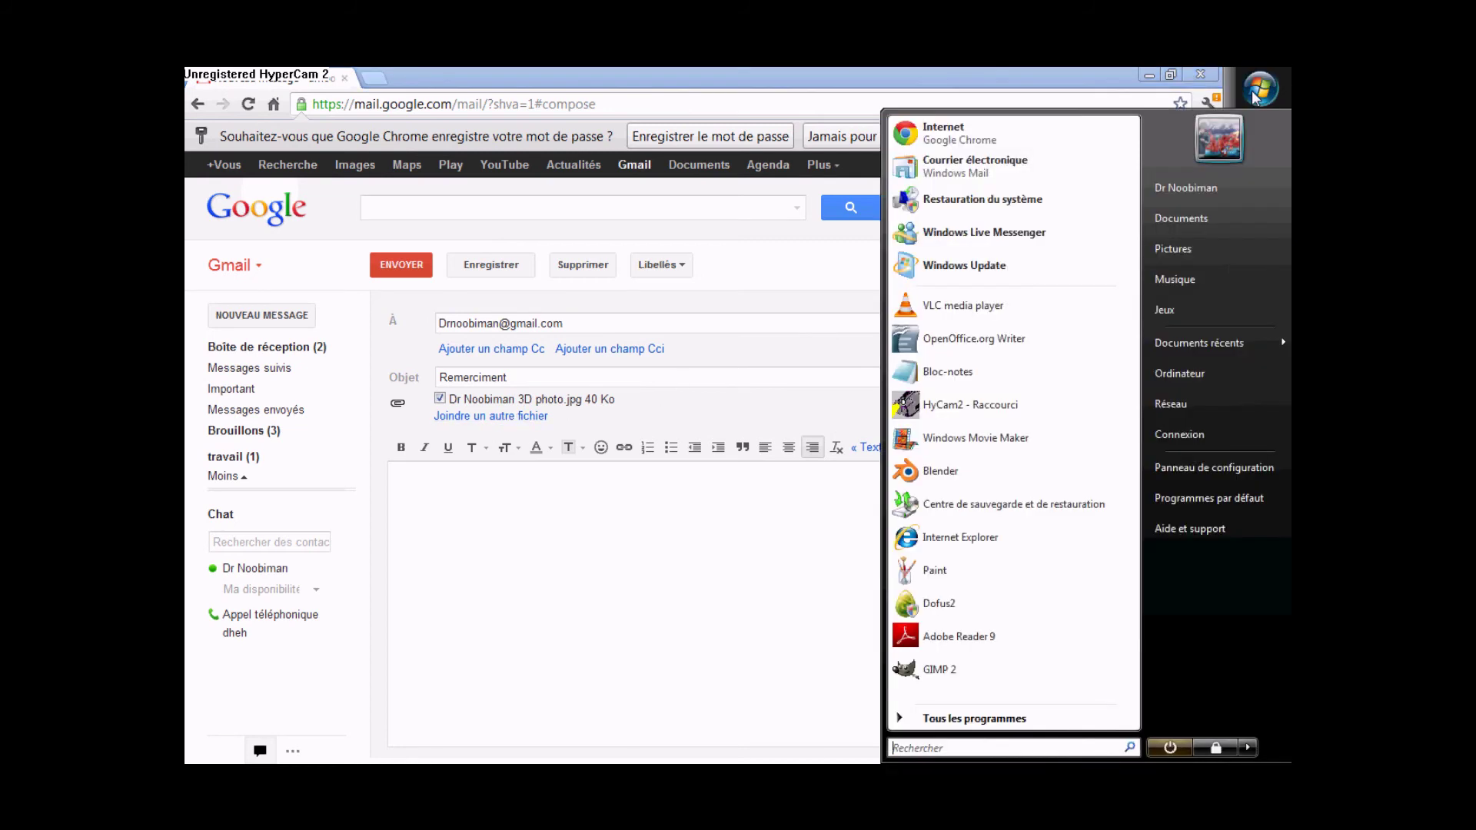
{"action": "left_click", "coordinate": [1201, 222]}
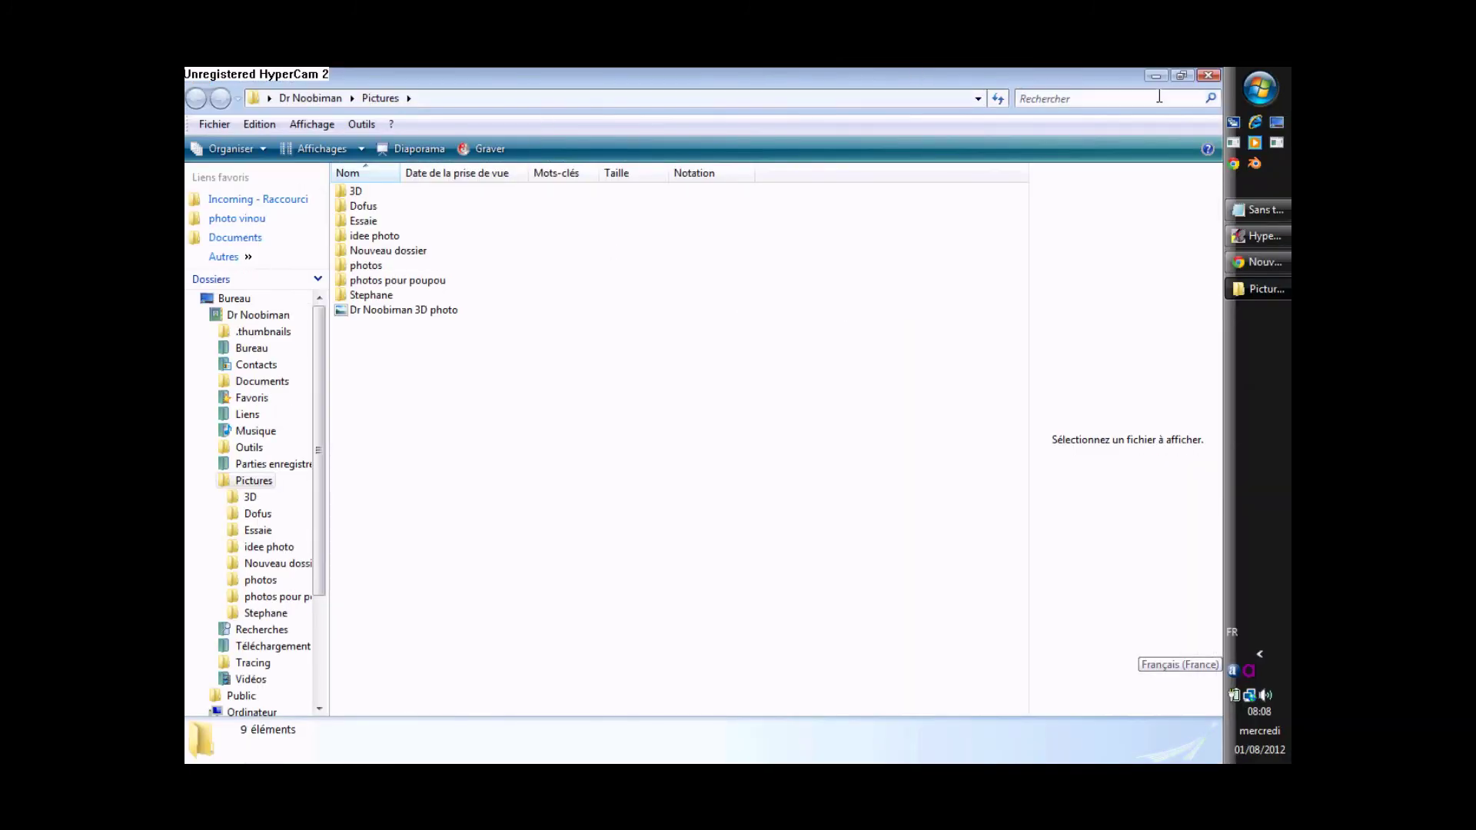
{"action": "left_click", "coordinate": [1182, 75]}
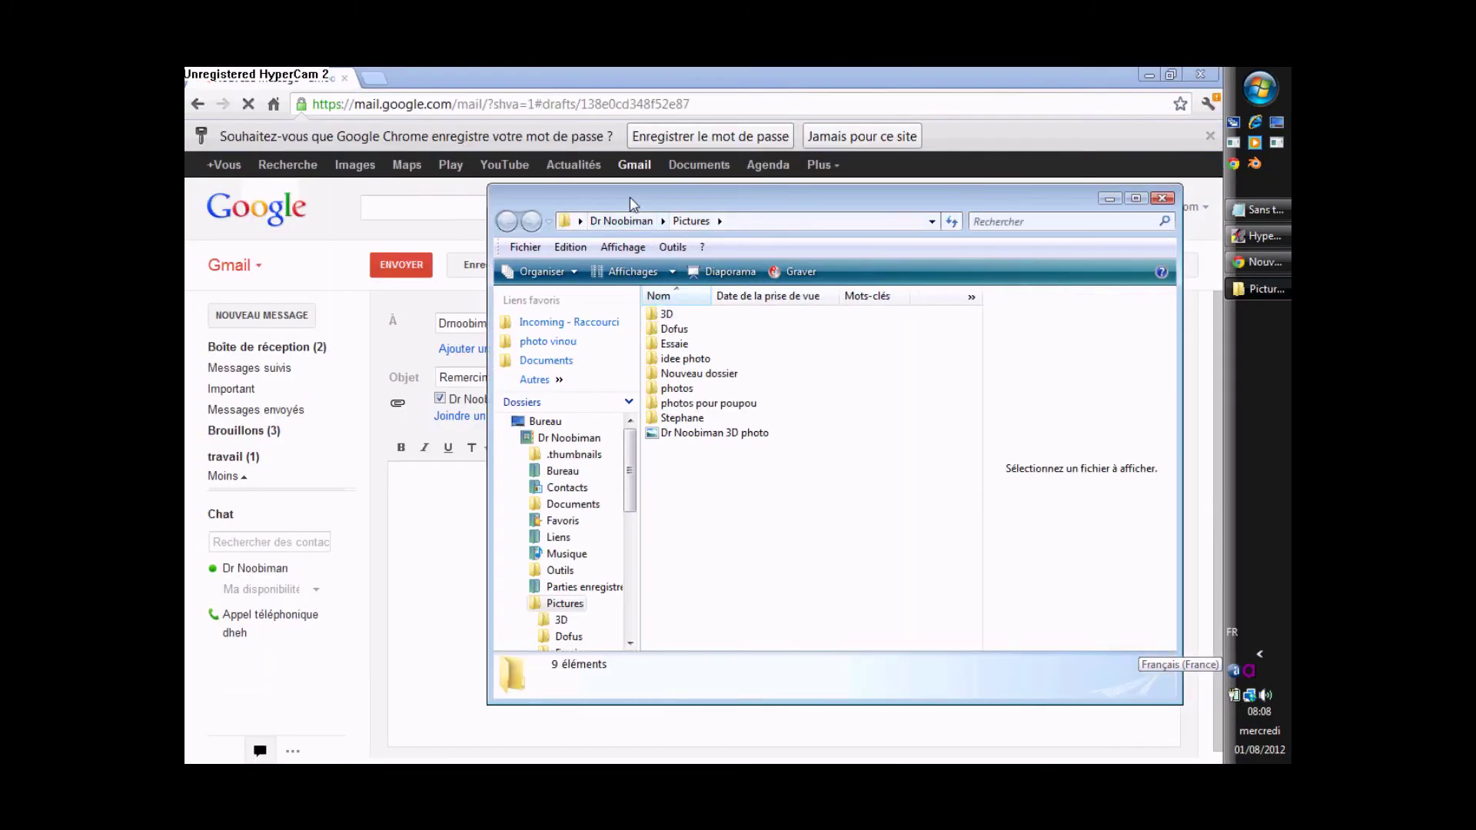
{"action": "left_click_drag", "start_coordinate": [631, 204], "coordinate": [697, 182]}
{"action": "double_click", "coordinate": [775, 337]}
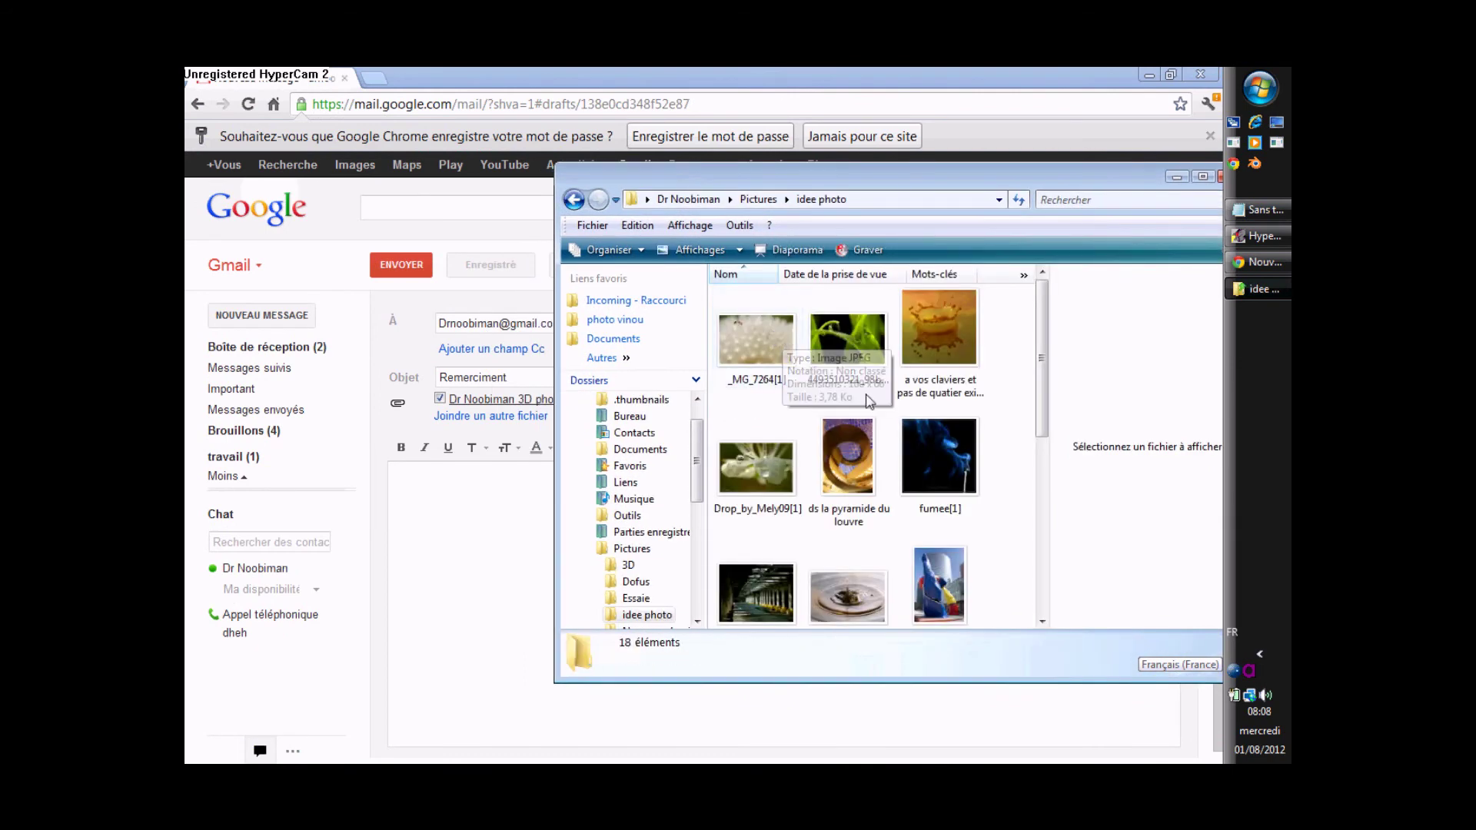
{"action": "left_click", "coordinate": [781, 339]}
{"action": "left_click_drag", "start_coordinate": [780, 339], "coordinate": [489, 571]}
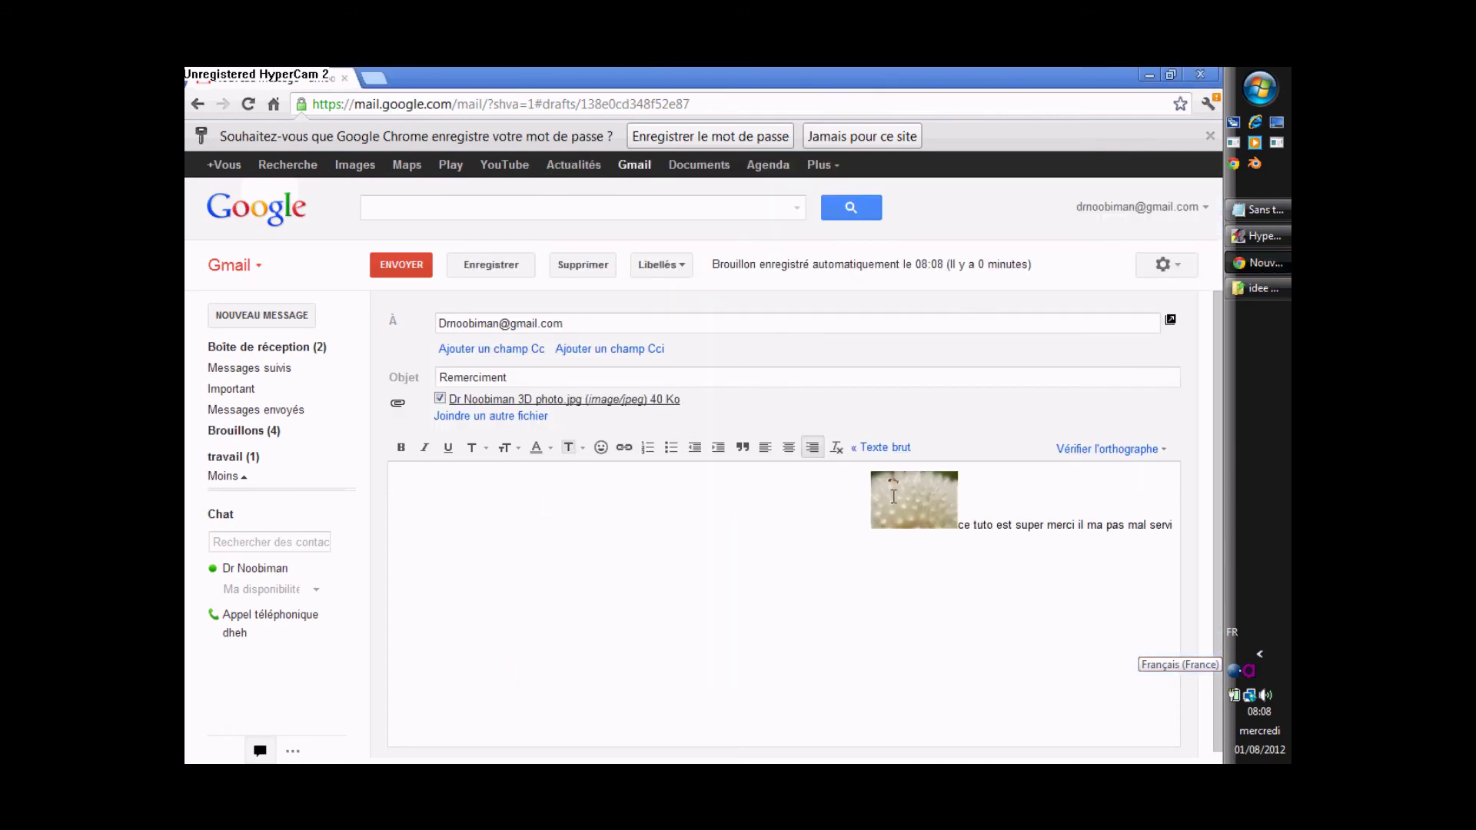
Step: Left-align the message content and move the text onto its own line below the inserted image
{"action": "left_click", "coordinate": [940, 503]}
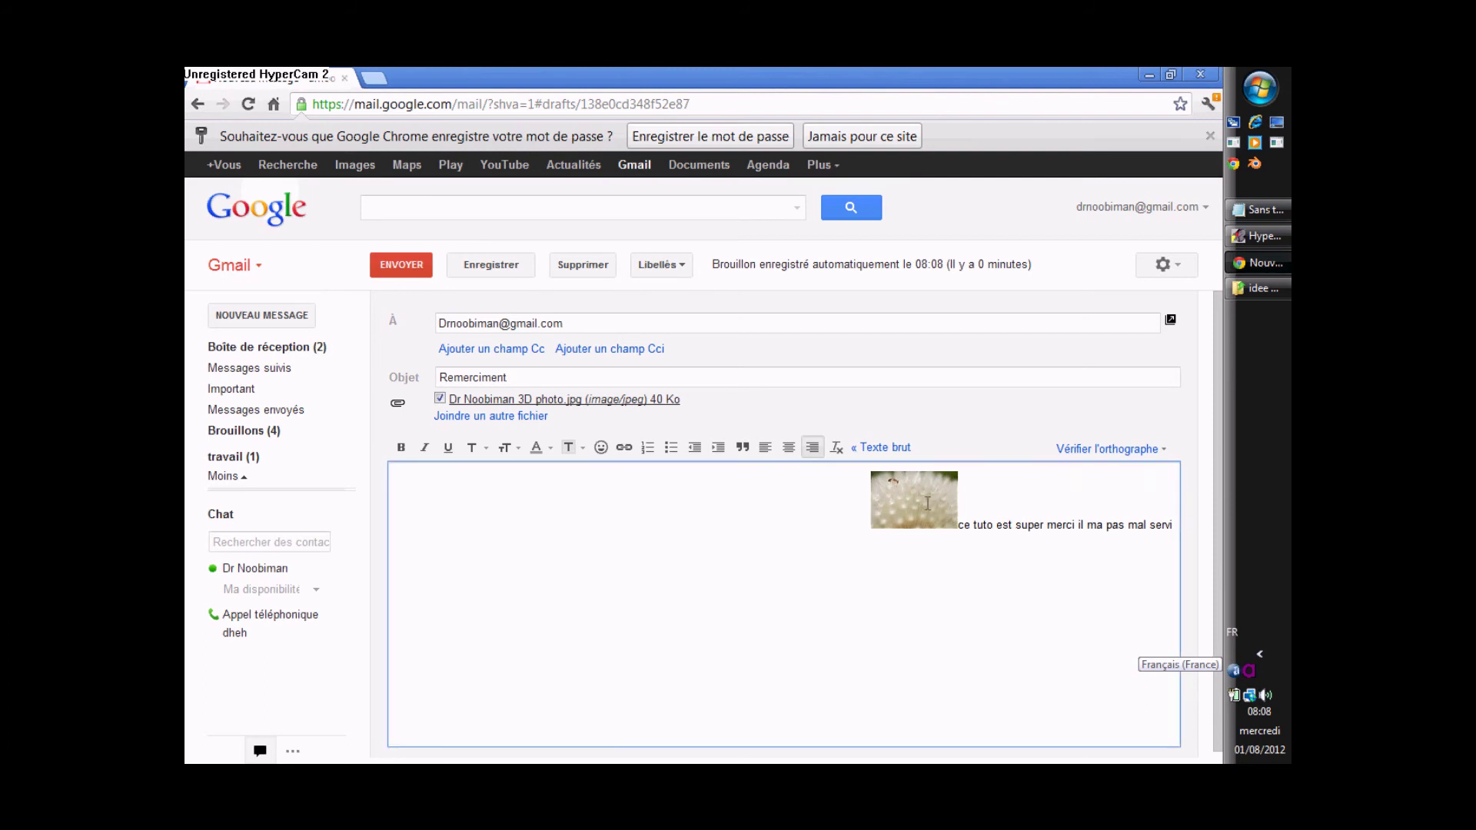
{"action": "left_click", "coordinate": [958, 503]}
{"action": "left_click", "coordinate": [765, 448]}
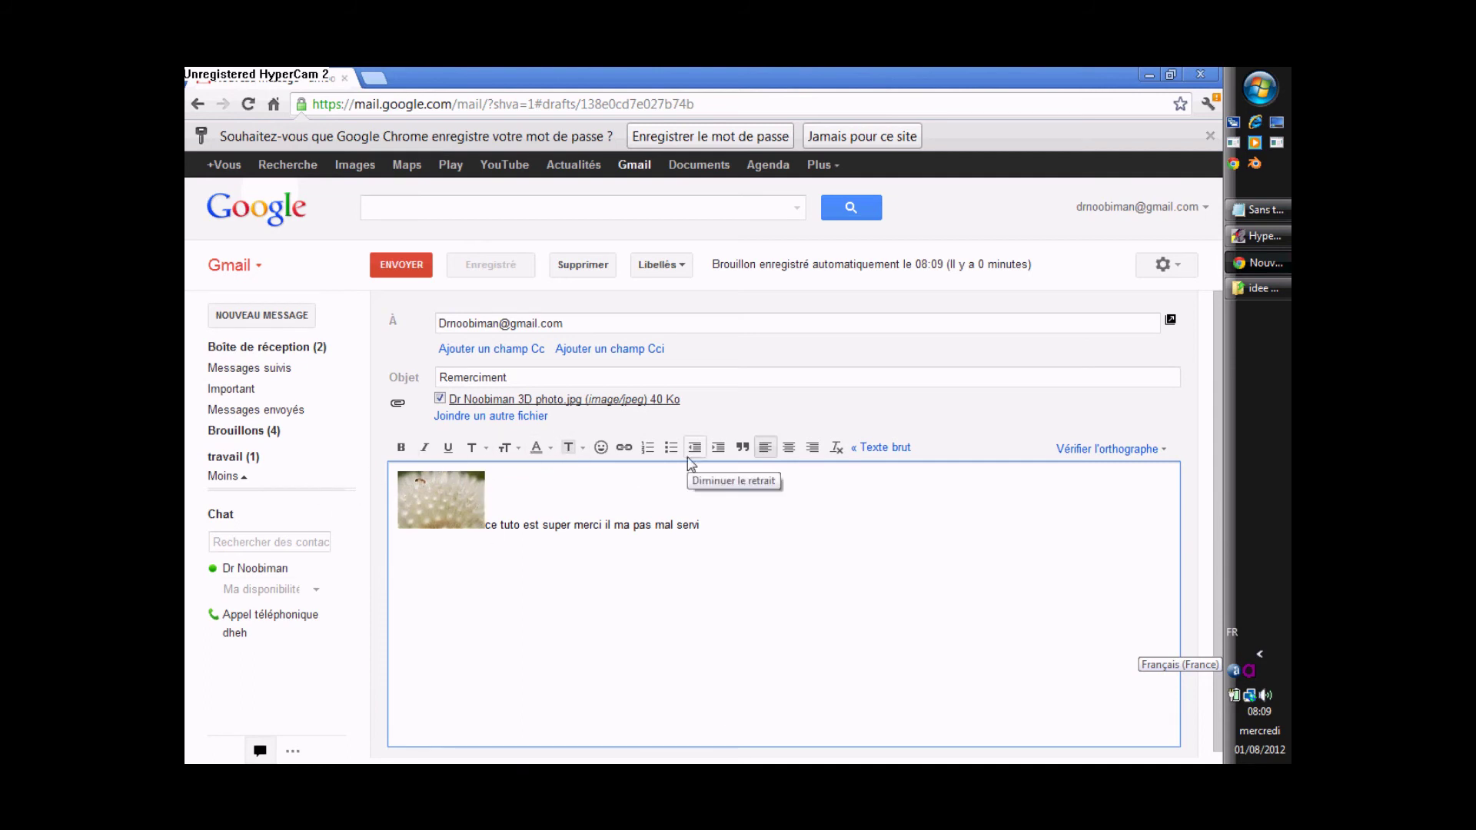
{"action": "key", "text": "Return"}
{"action": "key", "text": "Return"}
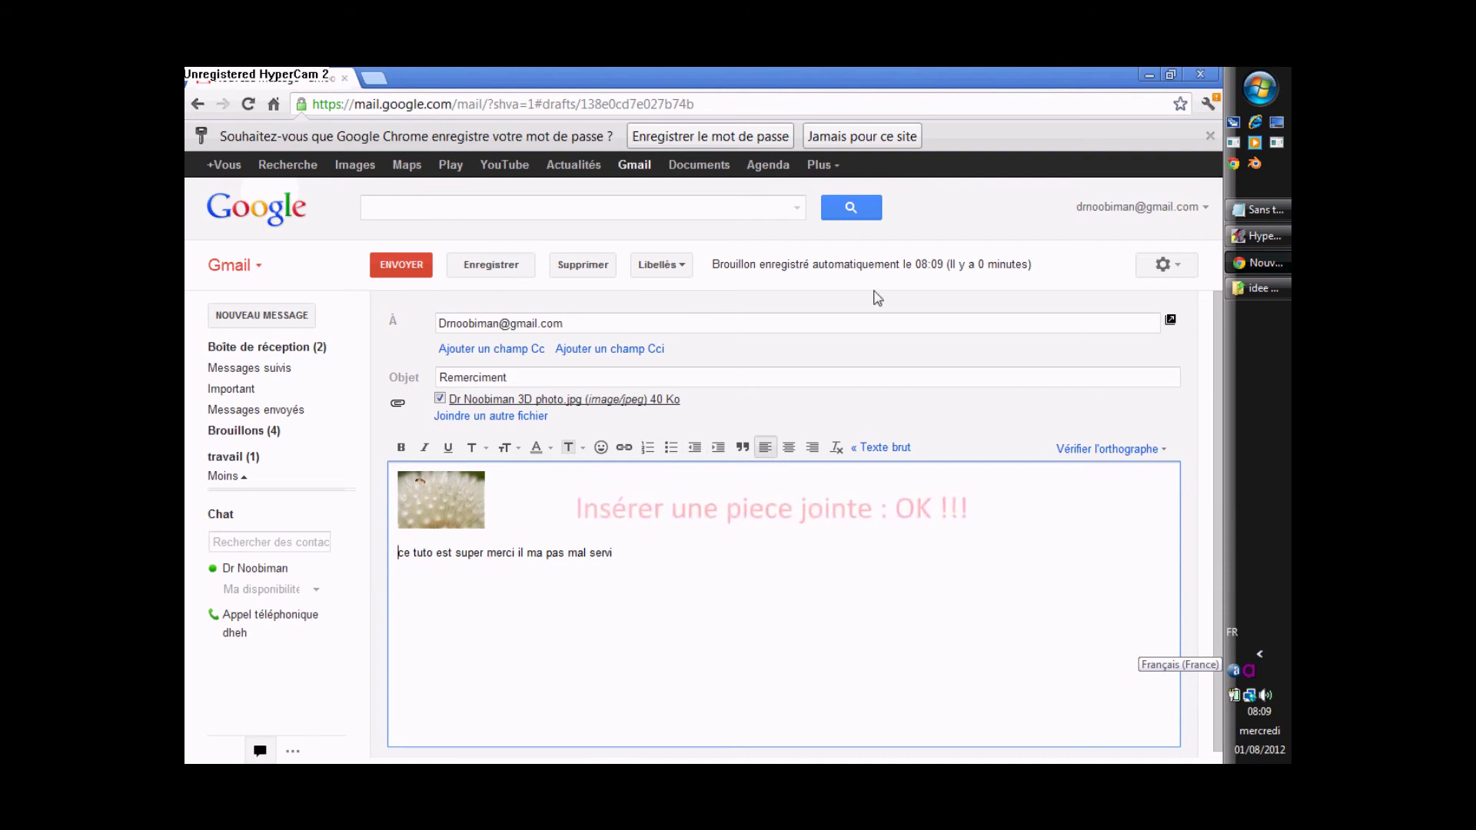
Step: Review the Internet topics of the tutorial outline in the Notepad window and return to the Google home page
{"action": "left_click", "coordinate": [1262, 210]}
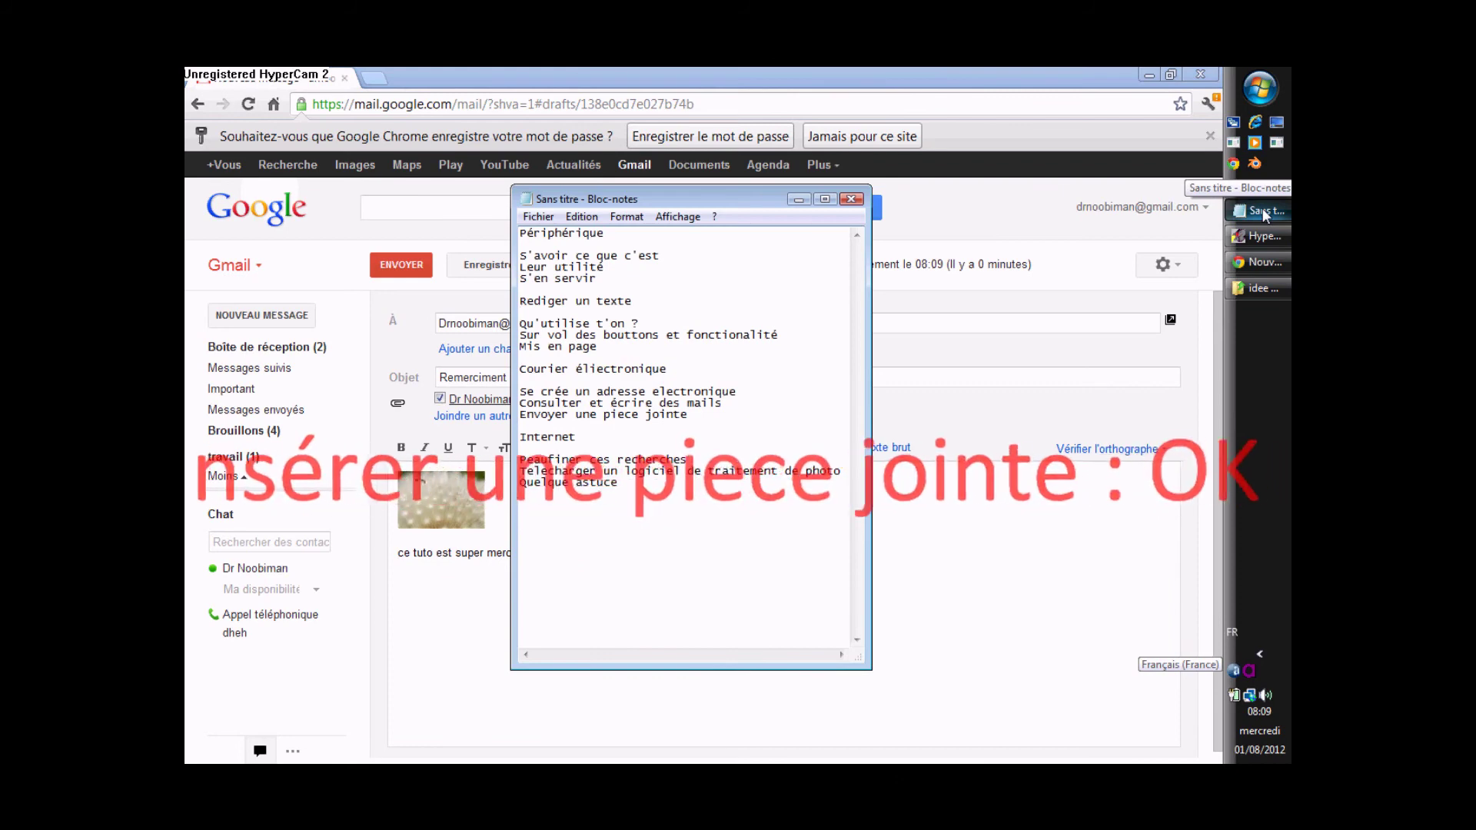
{"action": "left_click", "coordinate": [983, 74]}
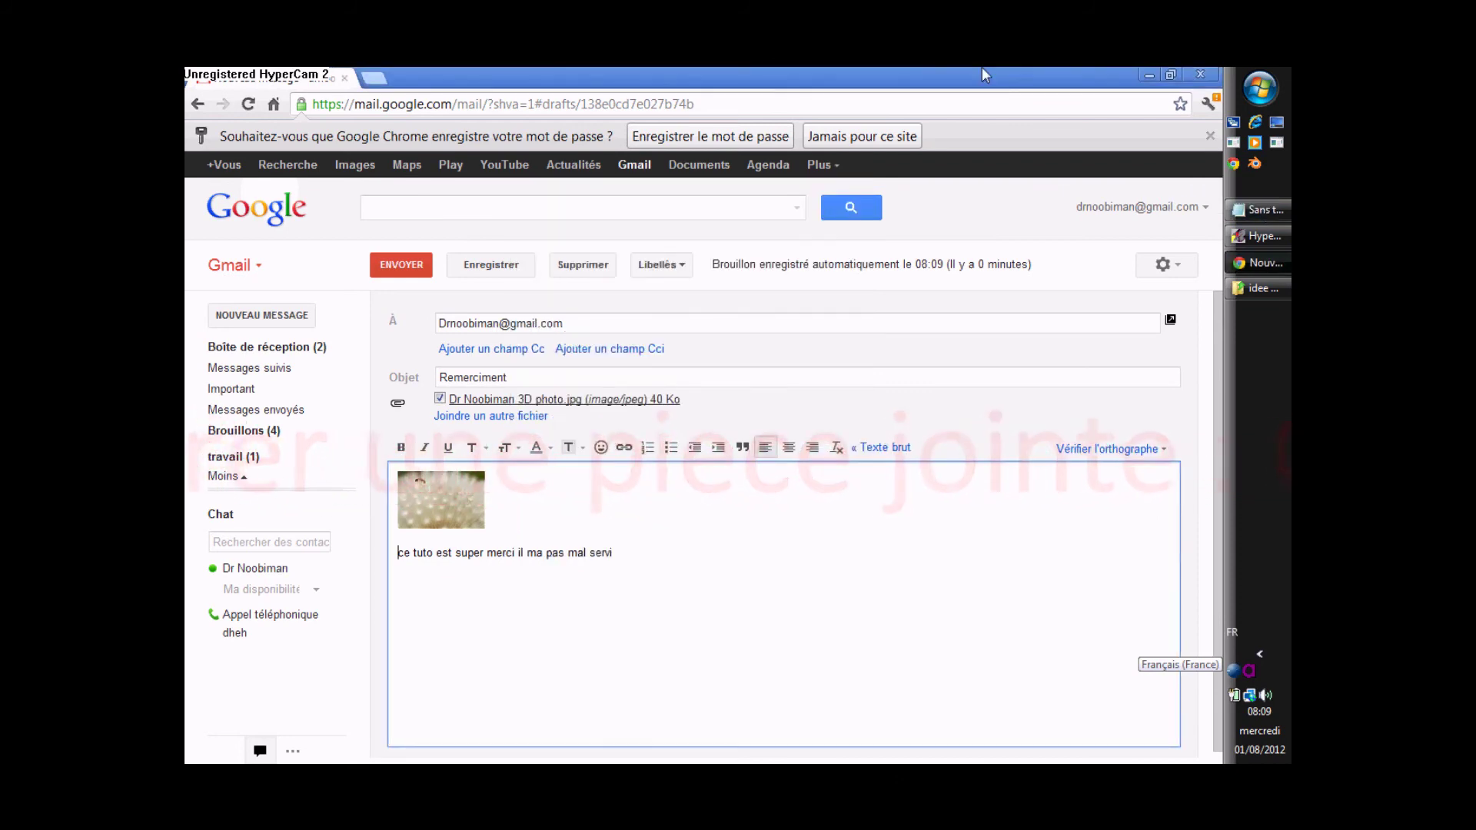
{"action": "left_click", "coordinate": [1267, 209]}
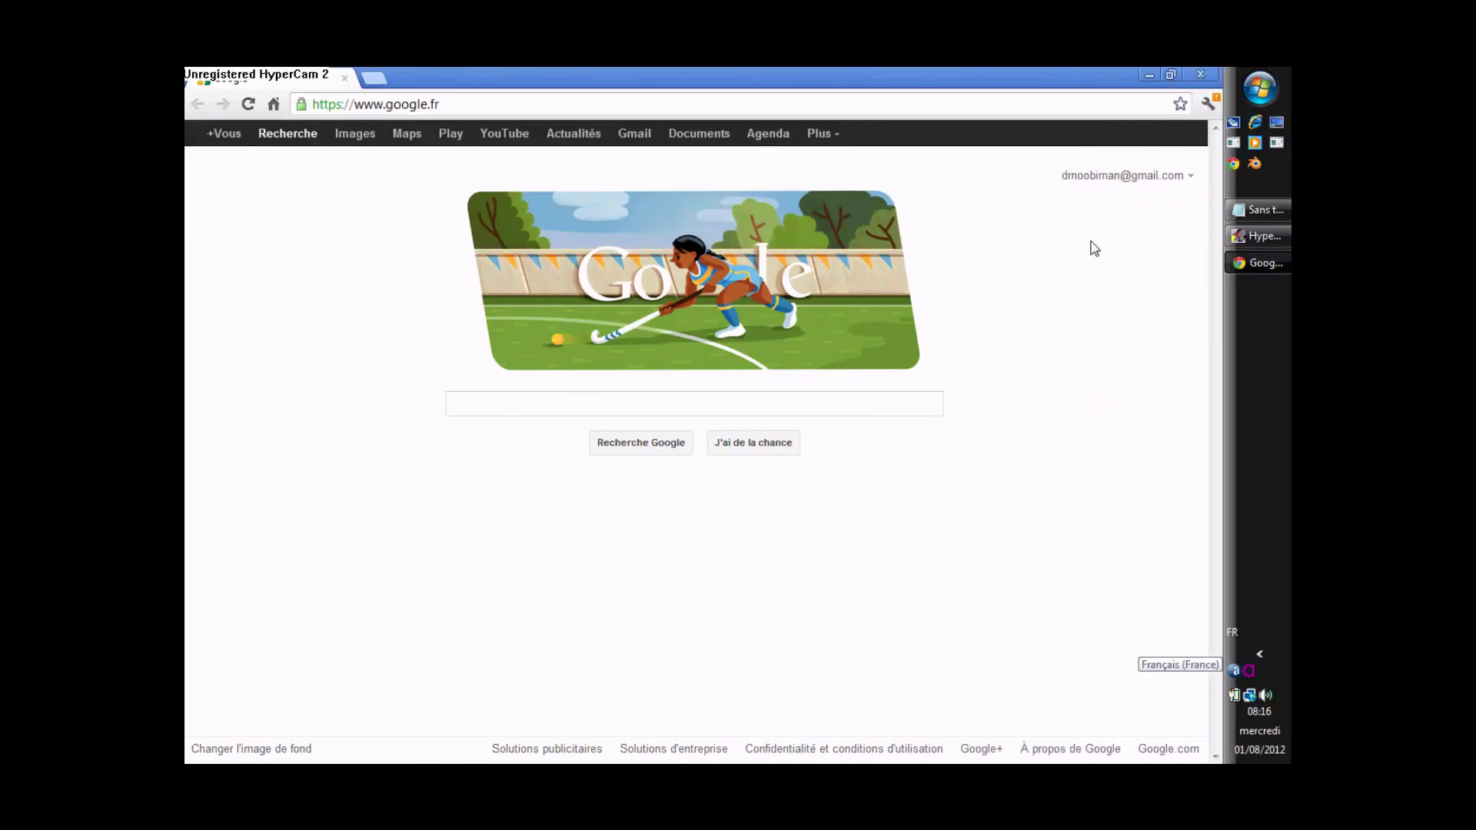
{"action": "left_click", "coordinate": [1253, 214]}
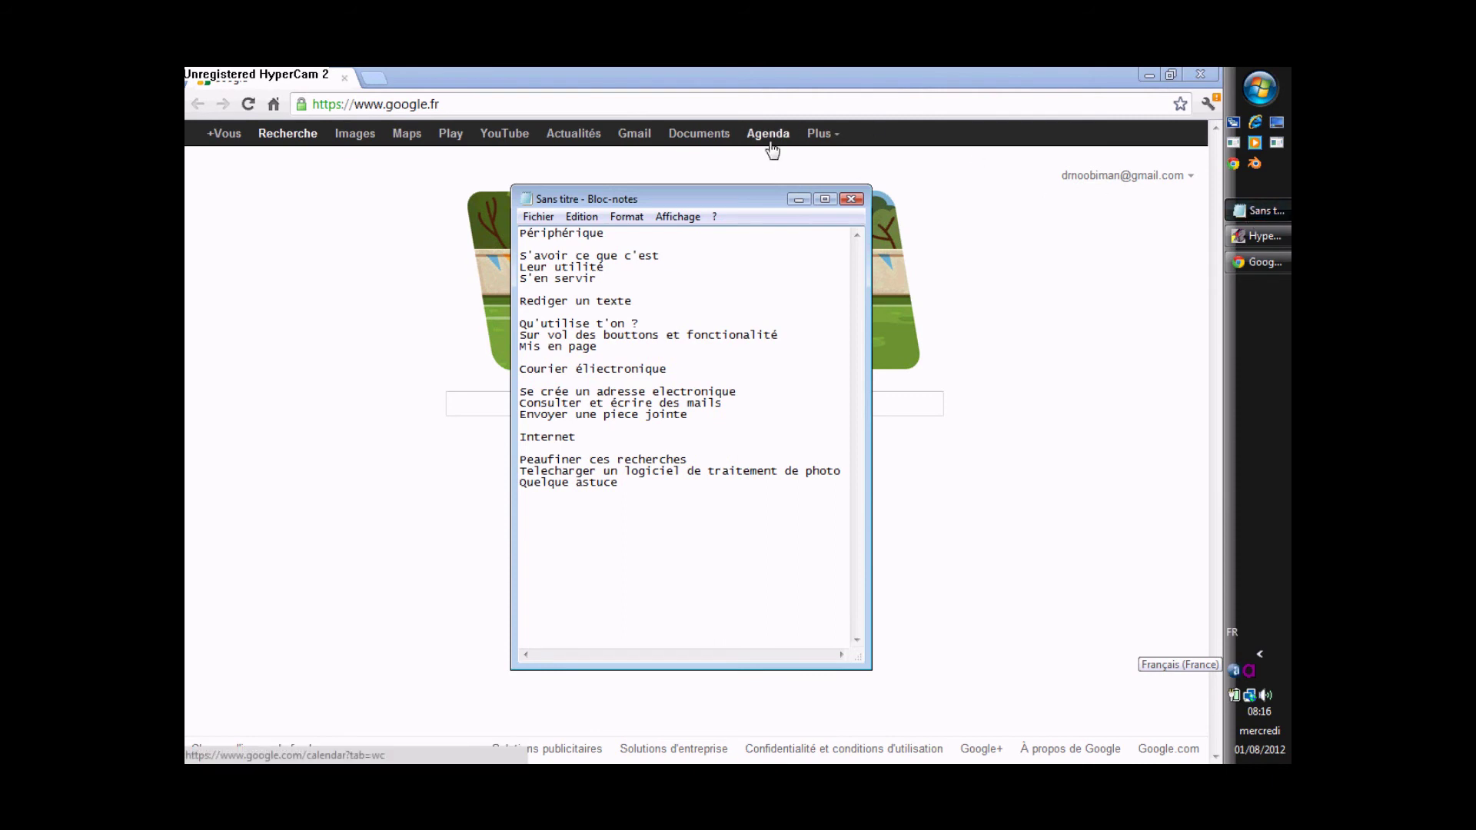
{"action": "left_click", "coordinate": [754, 82]}
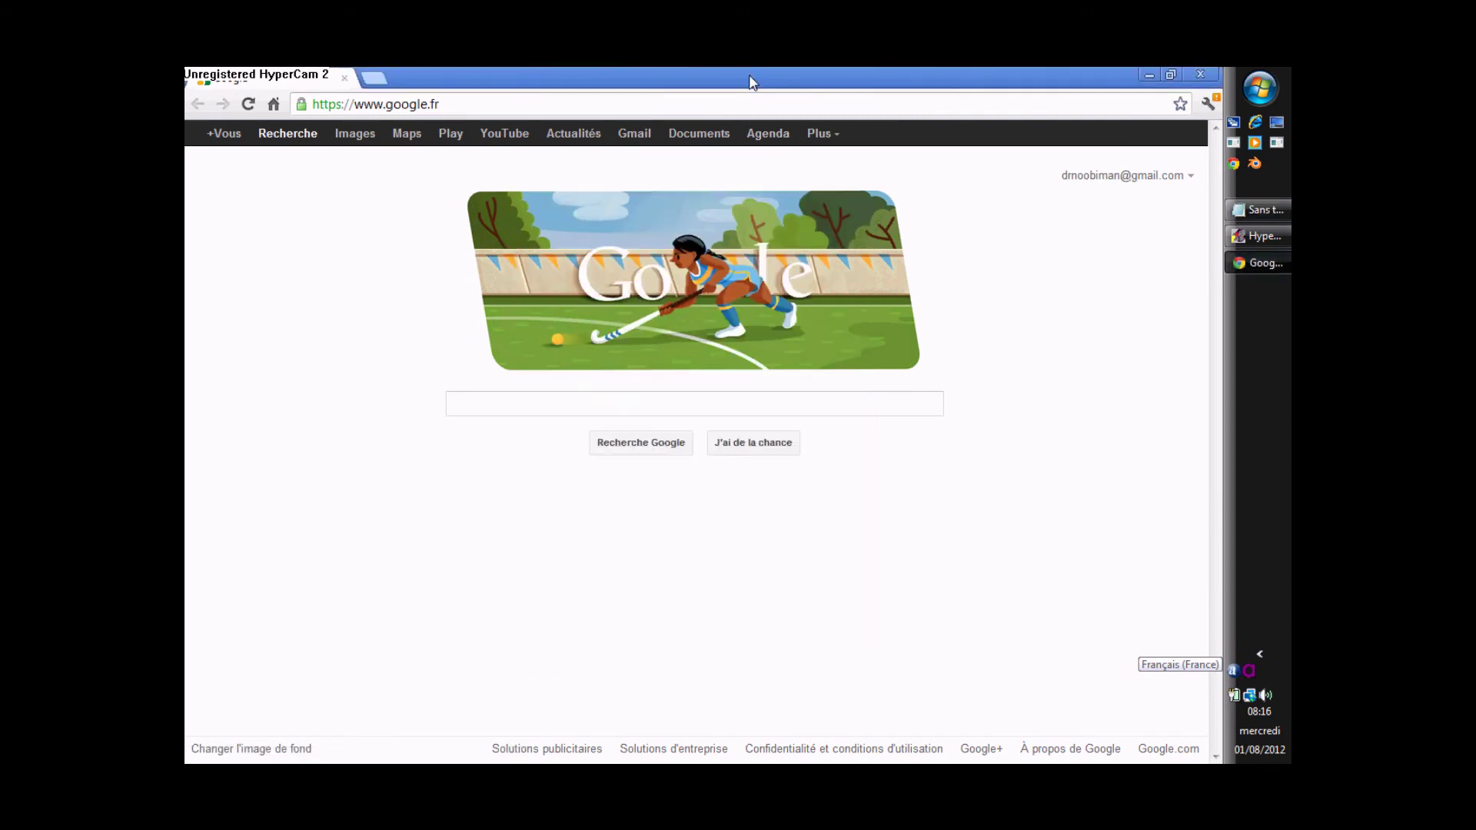
{"action": "left_click", "coordinate": [671, 410]}
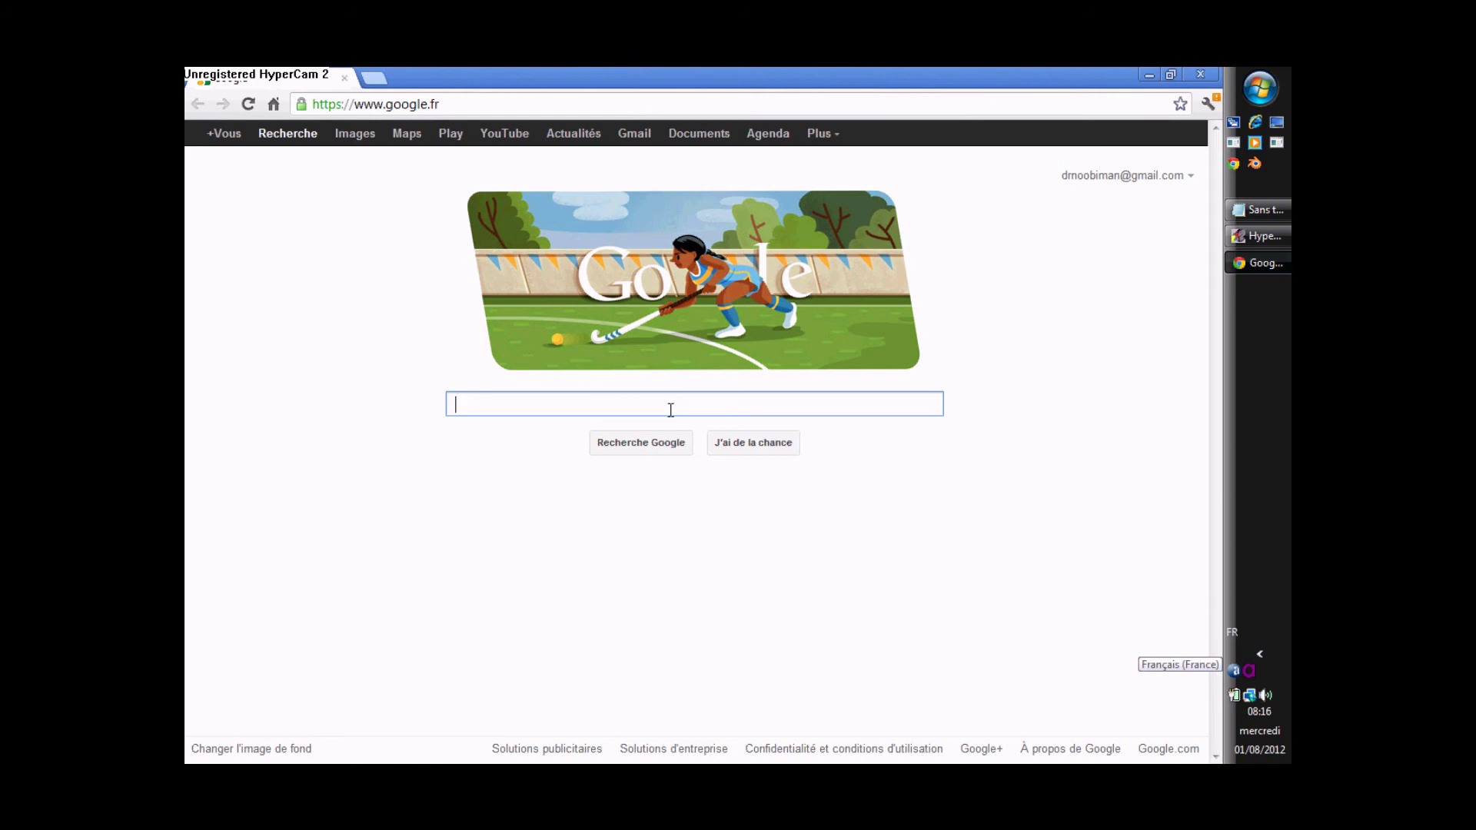
{"action": "left_click", "coordinate": [1257, 214]}
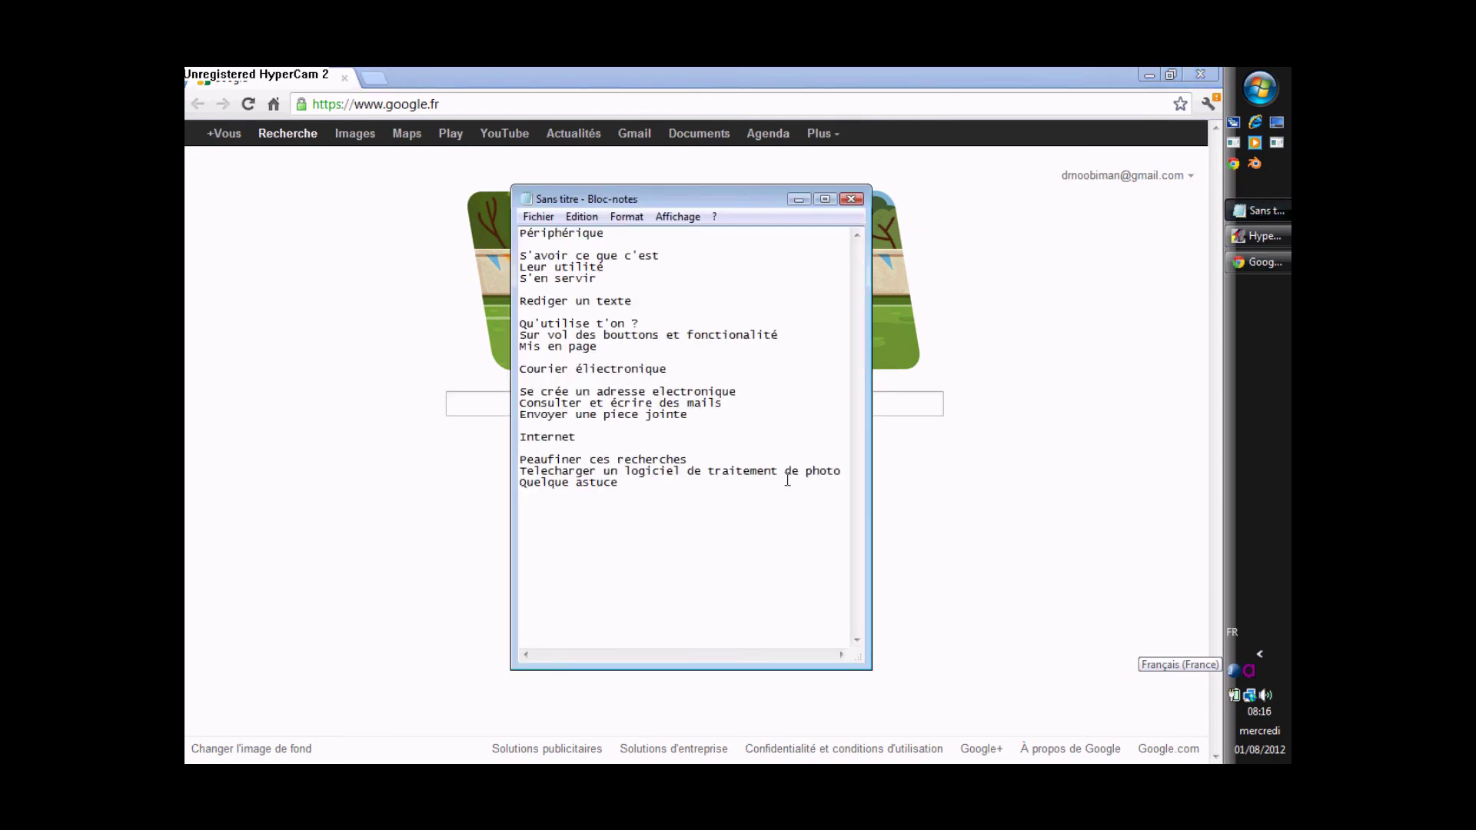
{"action": "left_click", "coordinate": [892, 485]}
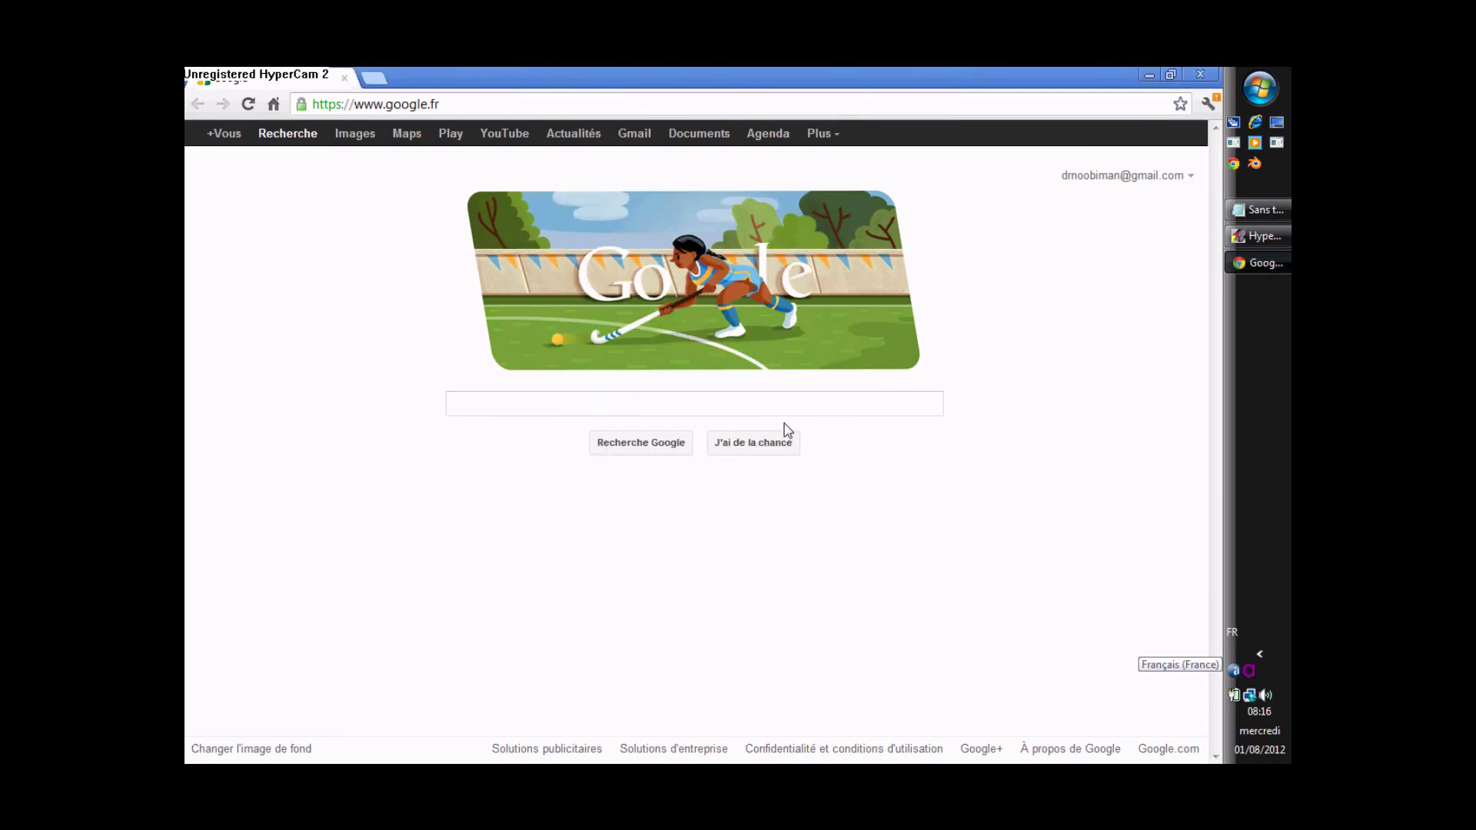
Step: Search Google for "traitement d'image"
{"action": "left_click", "coordinate": [779, 409]}
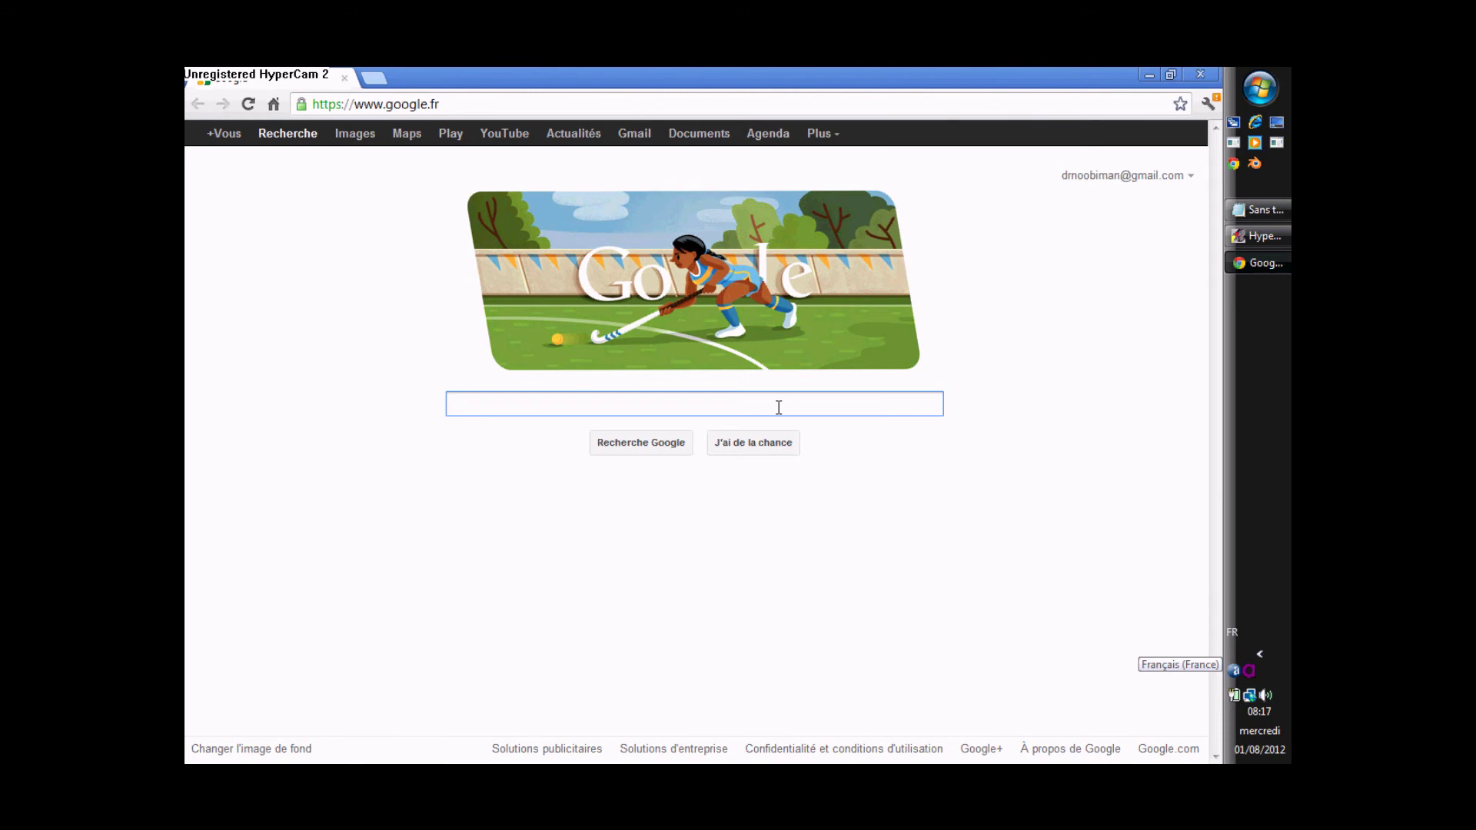
{"action": "type", "text": "traitement d'i"}
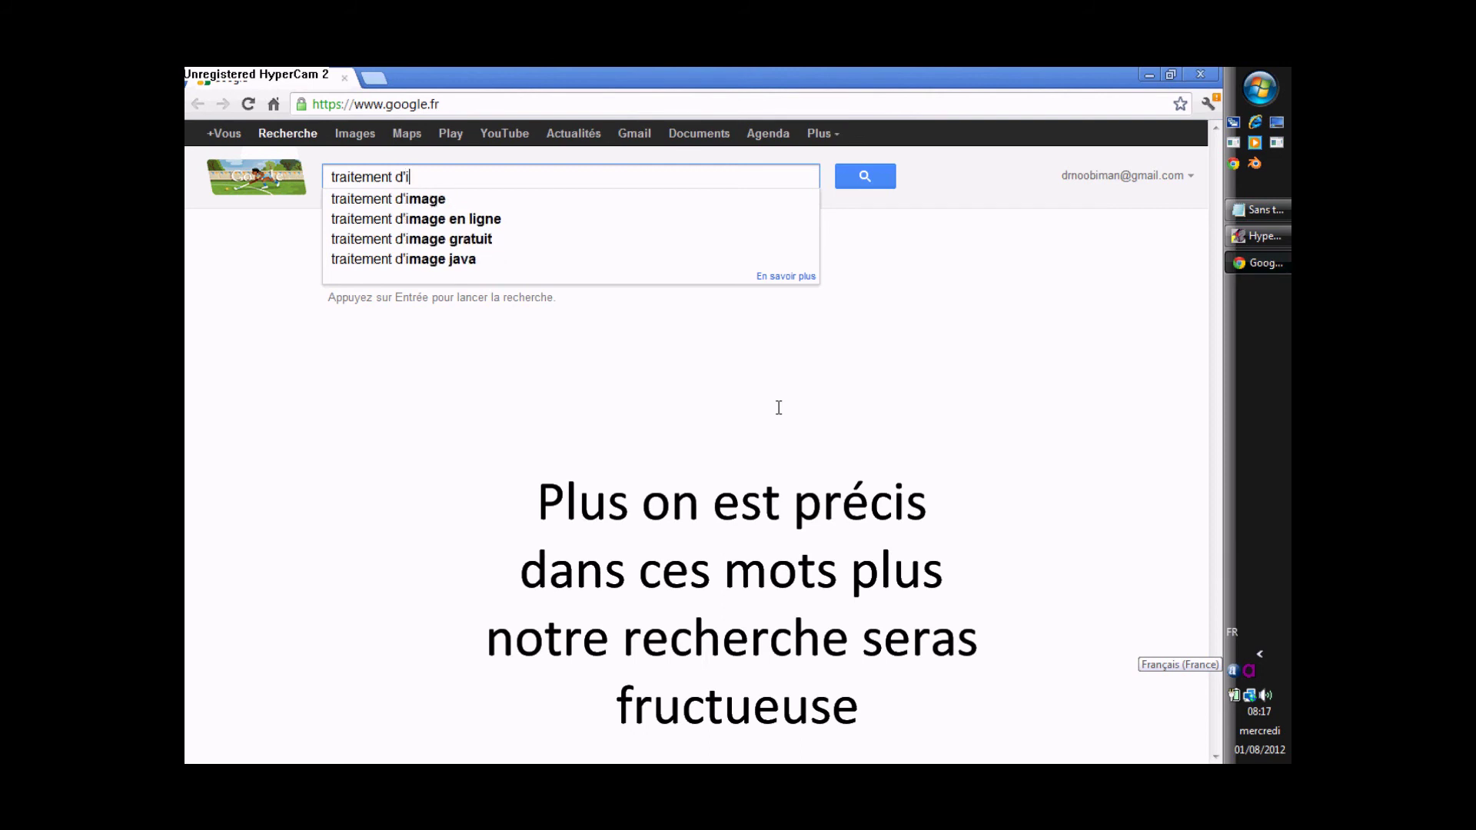
{"action": "type", "text": "mage"}
{"action": "key", "text": "Return"}
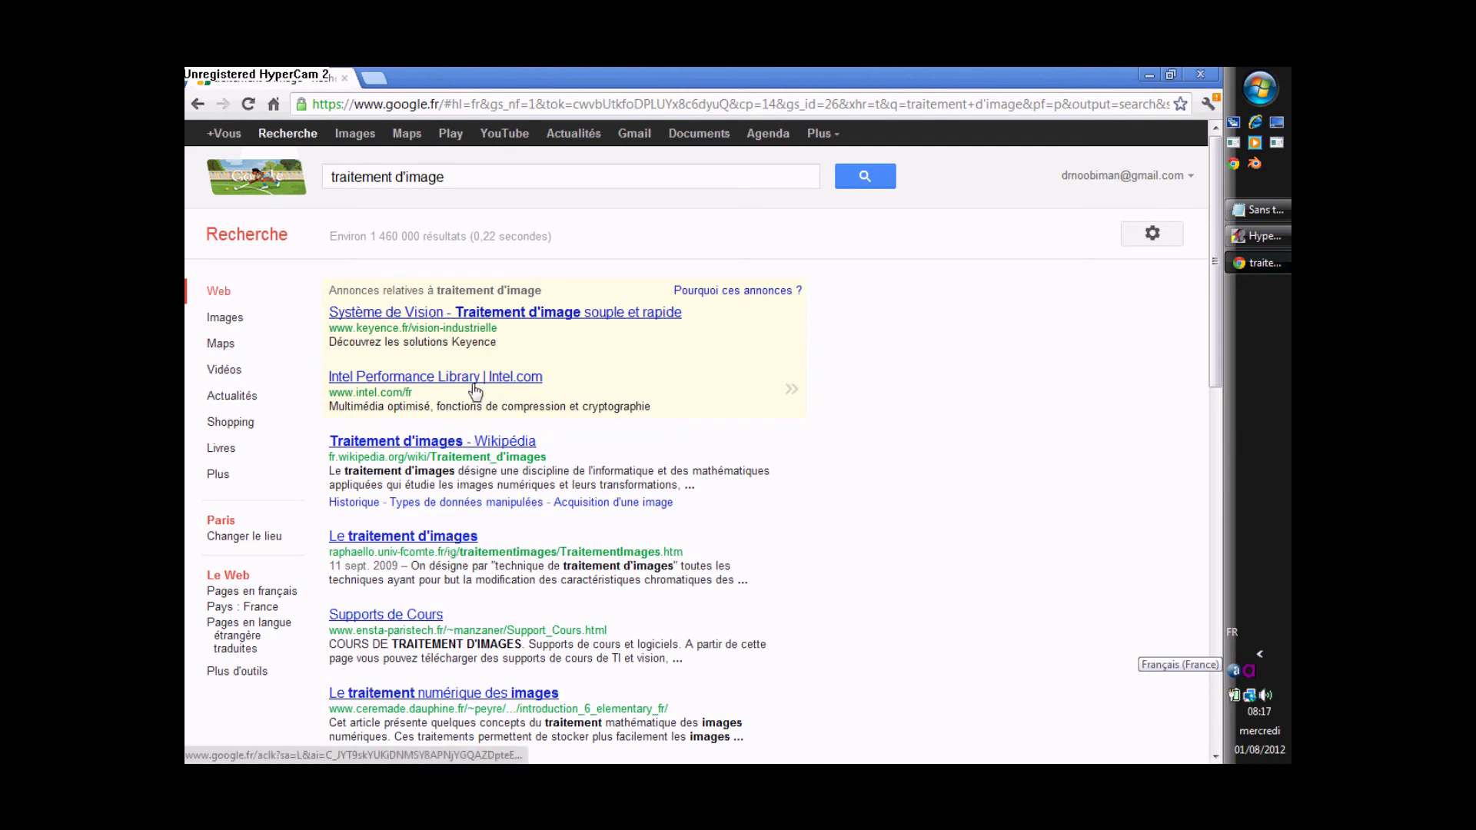
Step: Extend the query to "traitement d'image telecharger" using the matching search suggestion
{"action": "left_click", "coordinate": [459, 176]}
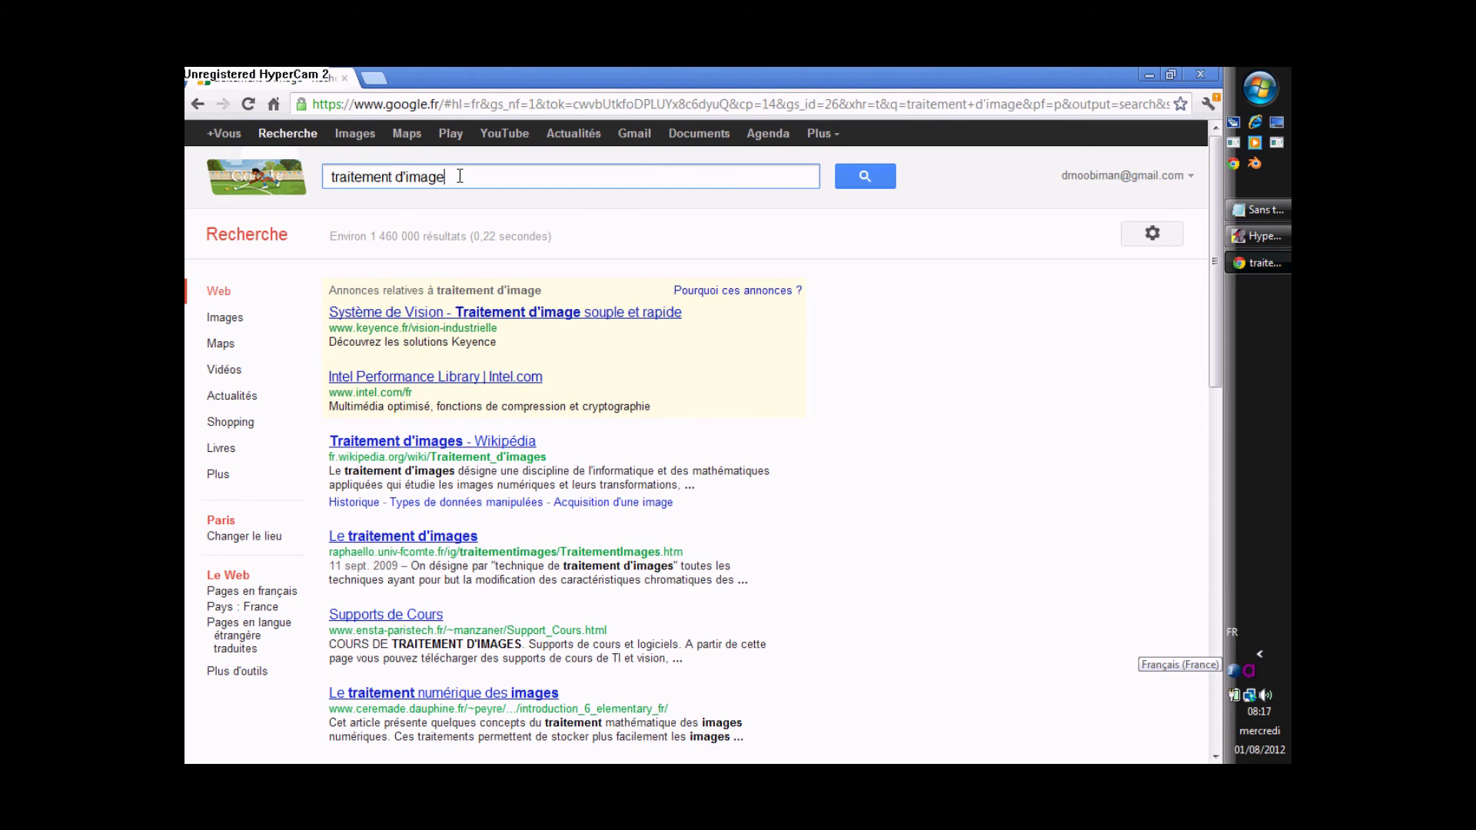
{"action": "type", "text": "tele"}
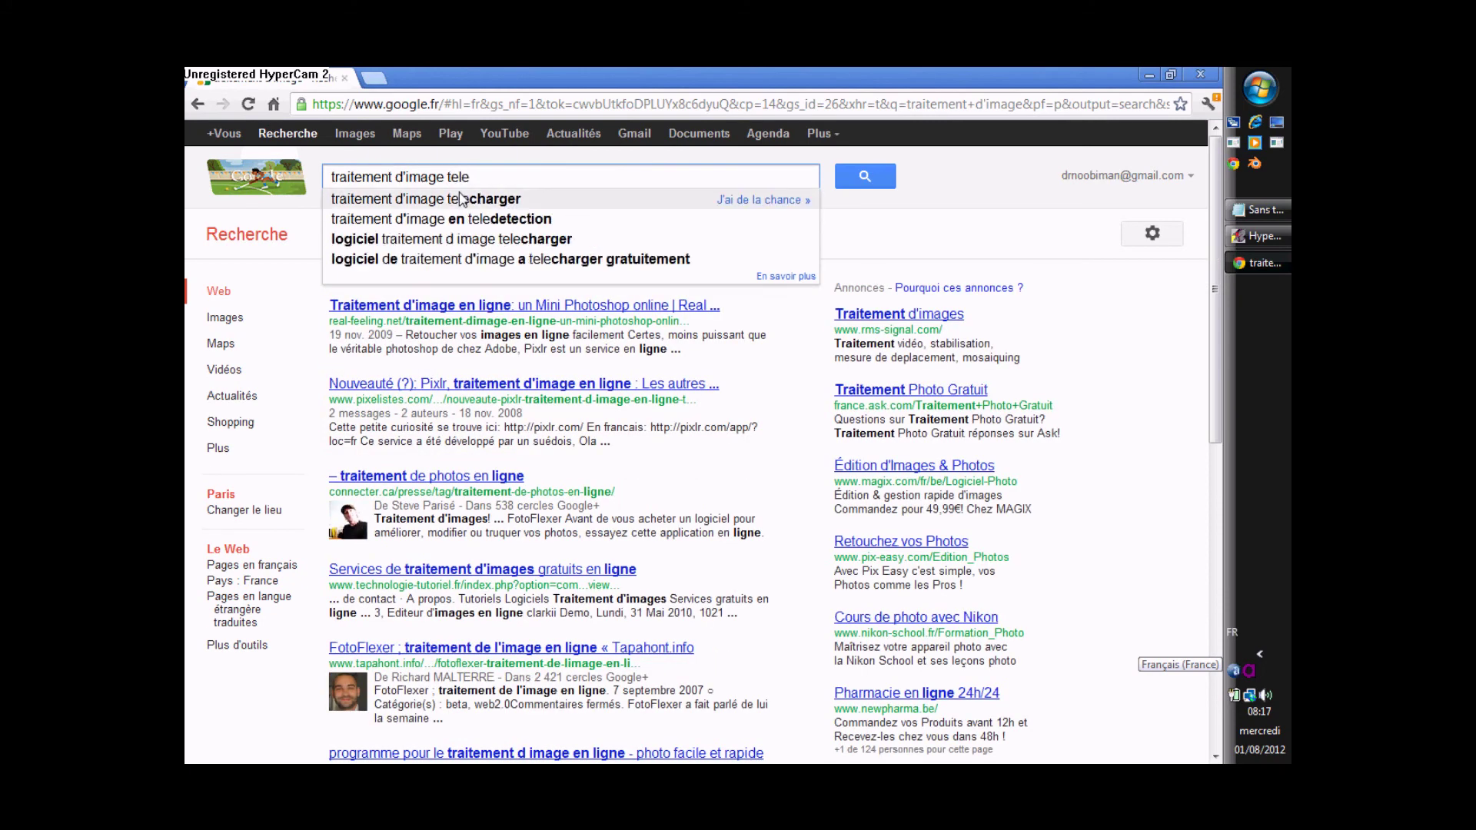
{"action": "left_click", "coordinate": [464, 199]}
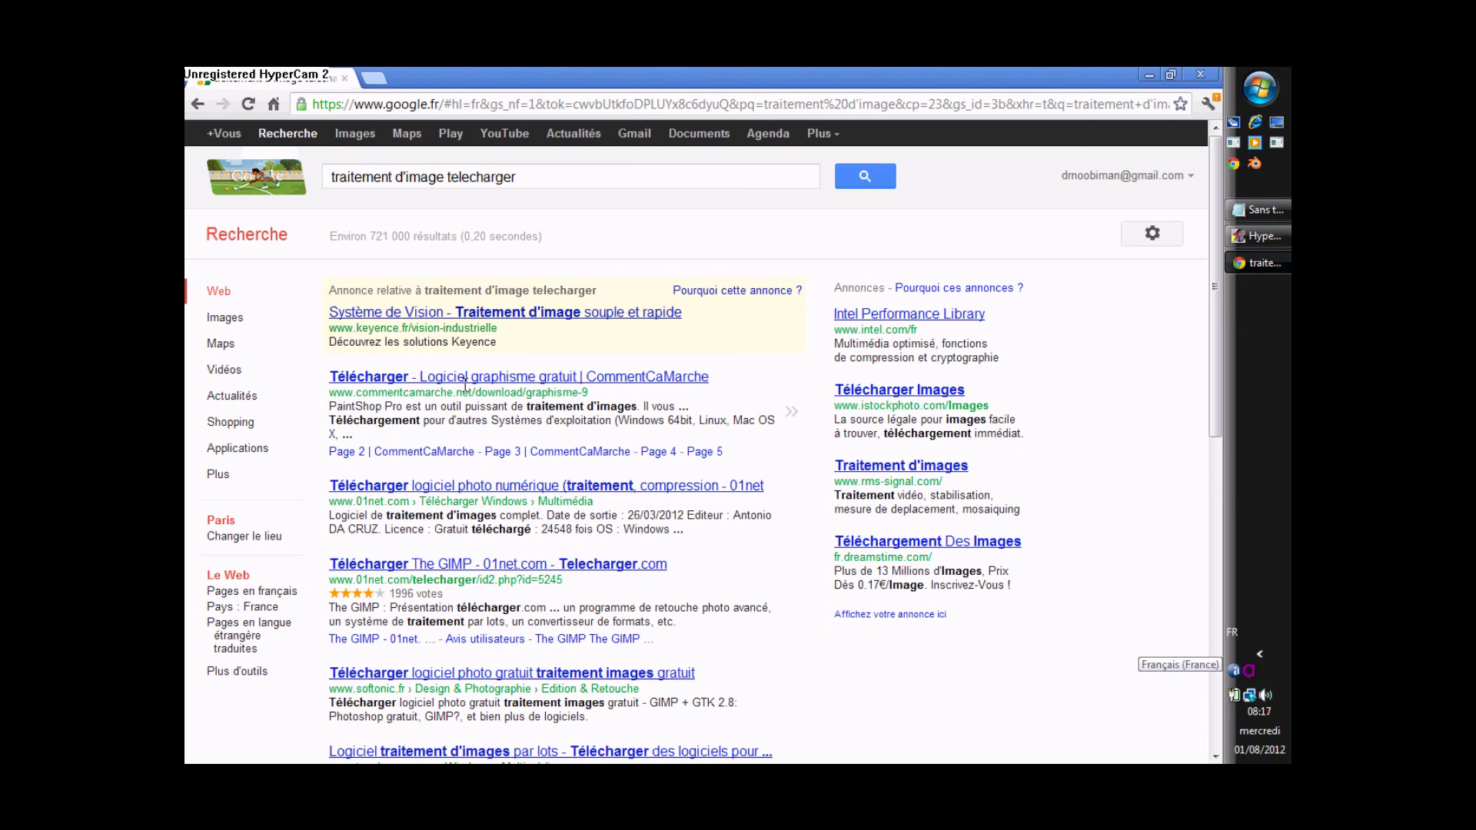
Step: Replace the word "traitement" with "retouche" in the query and search for "retouche d'image telecharger"
{"action": "left_click_drag", "start_coordinate": [392, 178], "coordinate": [329, 178]}
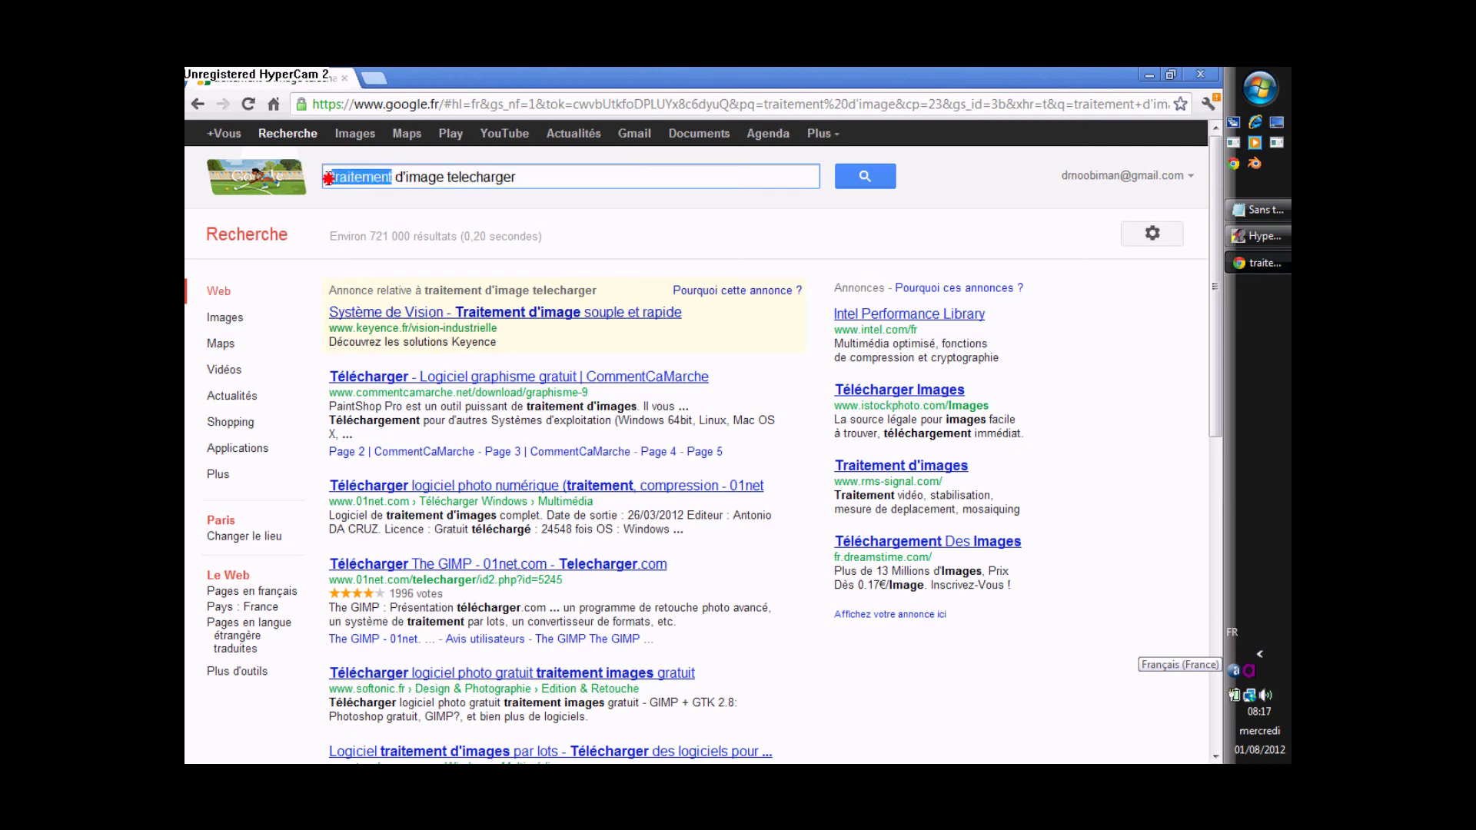
{"action": "type", "text": "retouche"}
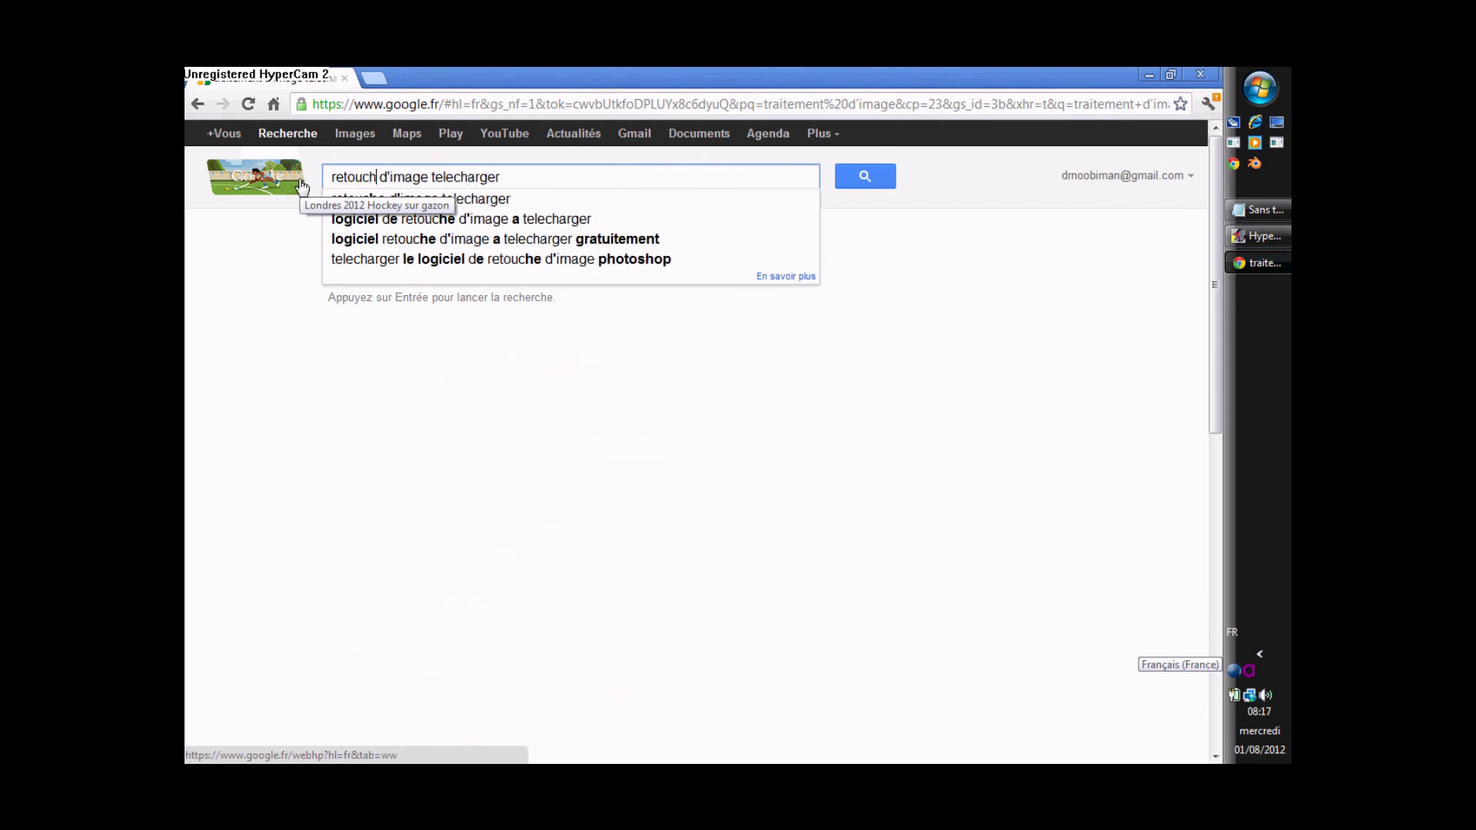
{"action": "key", "text": "Return"}
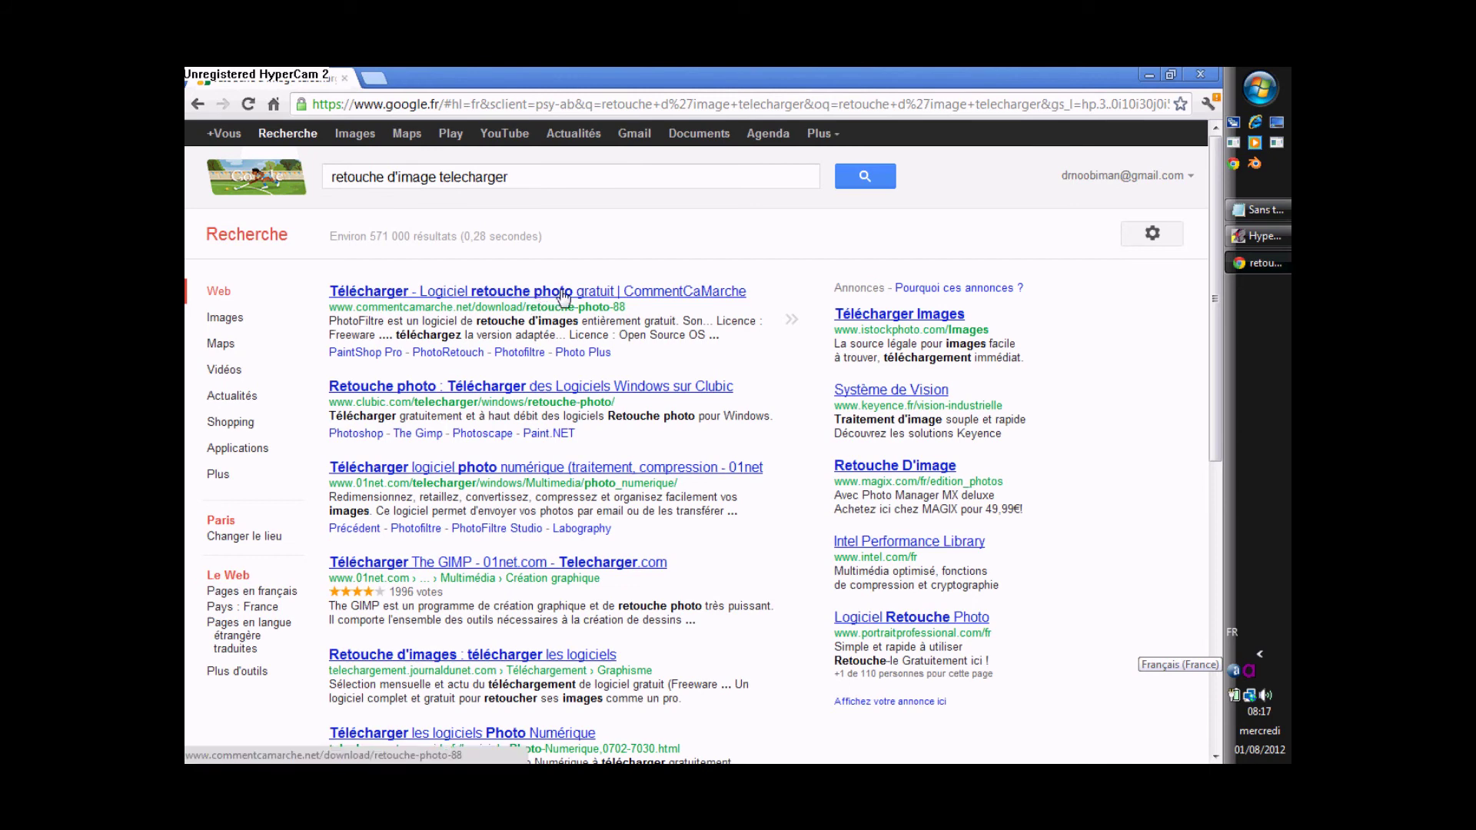
Step: Remove "d'" from the query and search for "retouche image telecharger"
{"action": "left_click", "coordinate": [398, 178]}
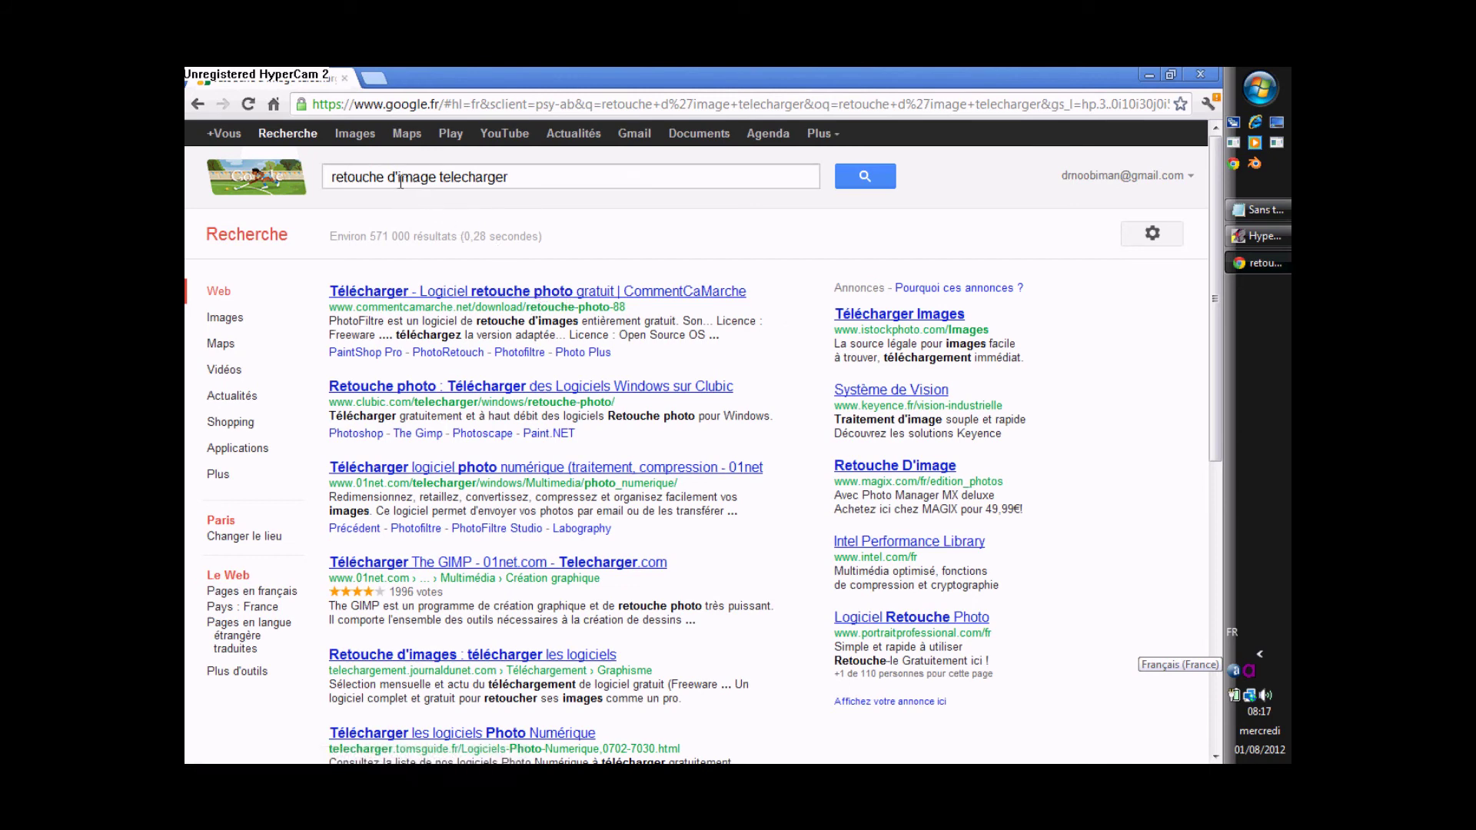
{"action": "key", "text": "BackSpace"}
{"action": "key", "text": "BackSpace"}
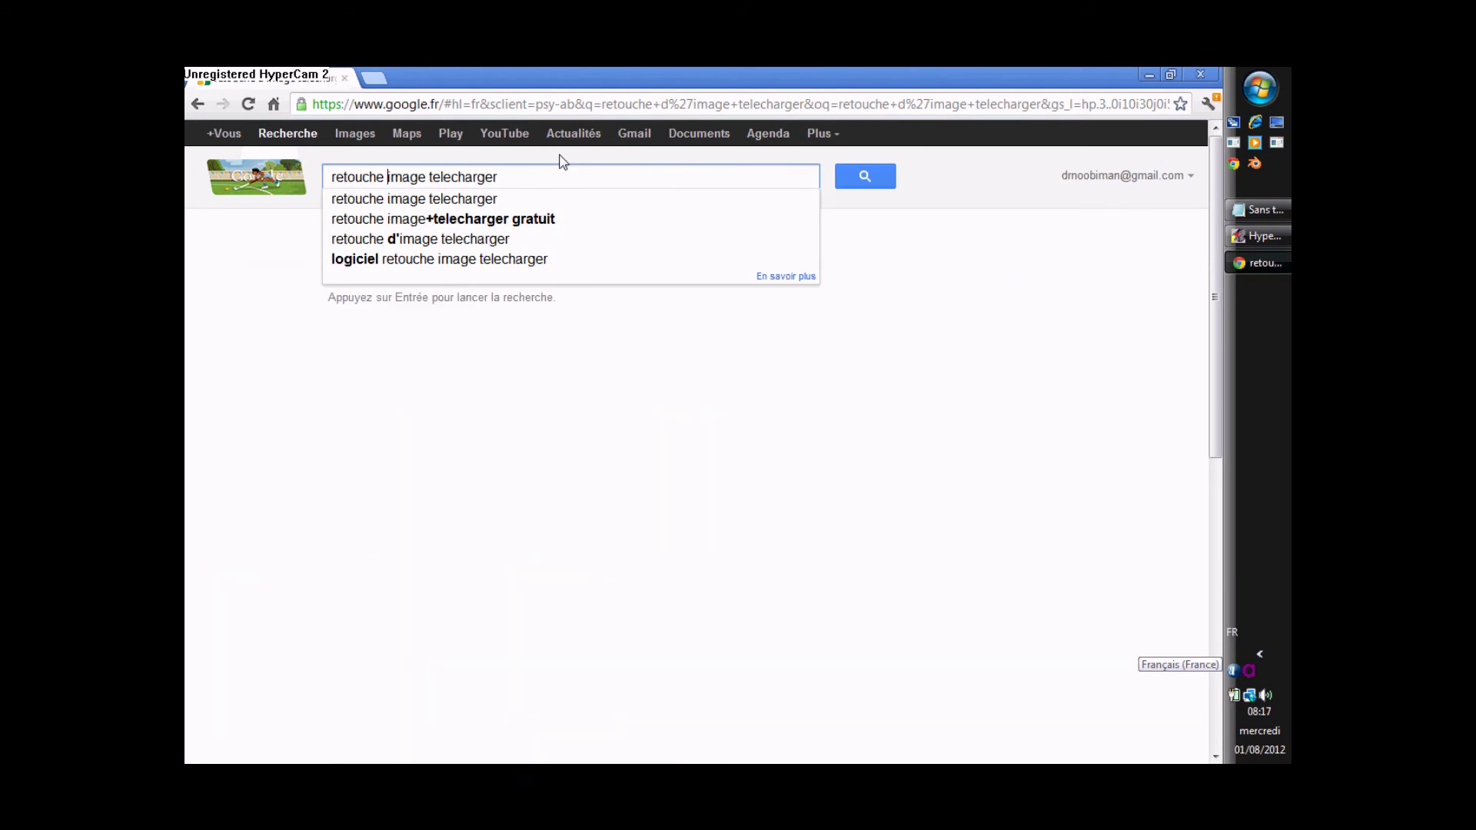
{"action": "key", "text": "Return"}
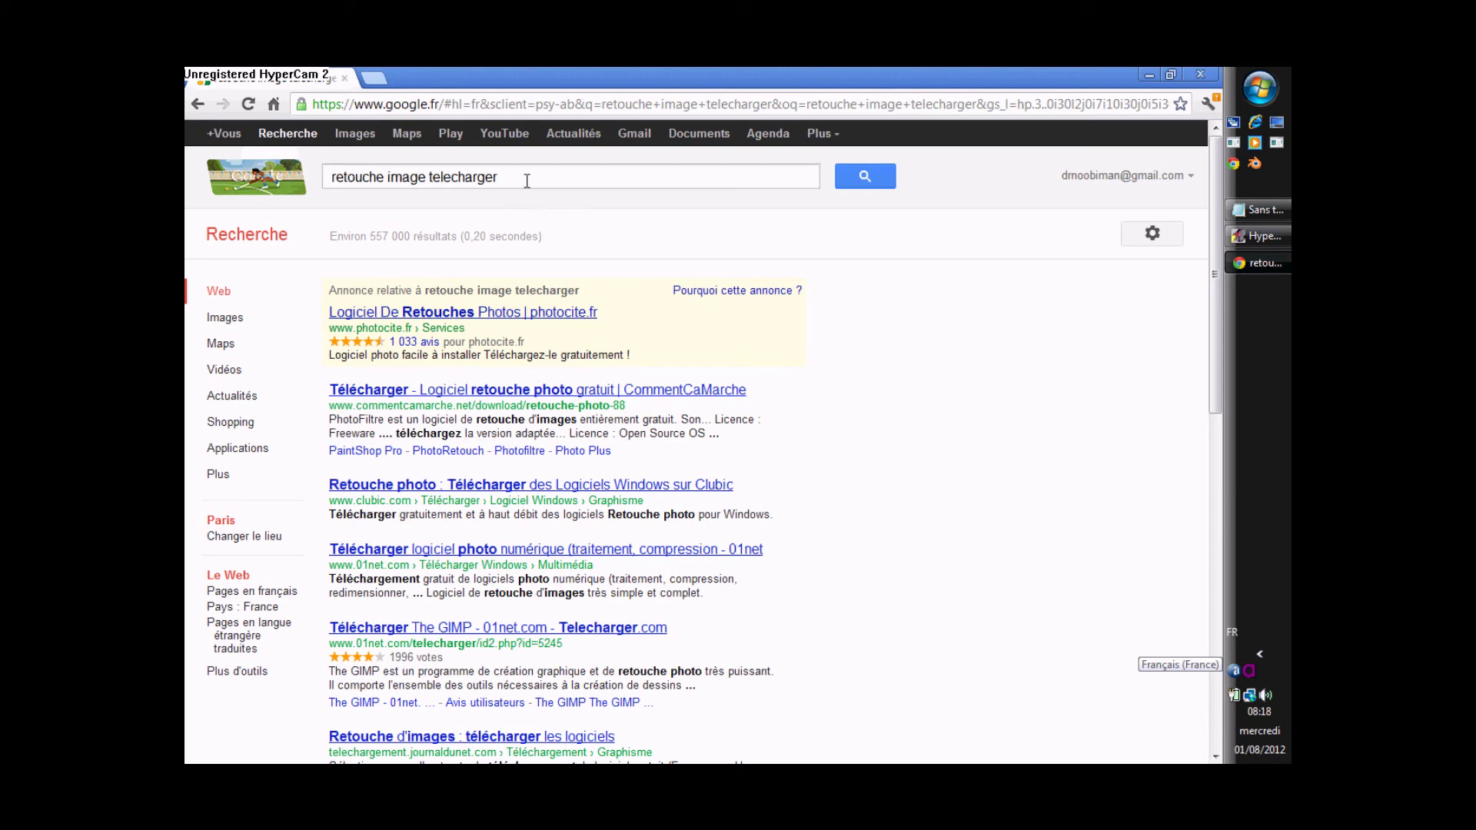
Step: Replace the word "telecharger" with "forum" in the query and search for "retouche image forum"
{"action": "left_click_drag", "start_coordinate": [499, 177], "coordinate": [236, 158]}
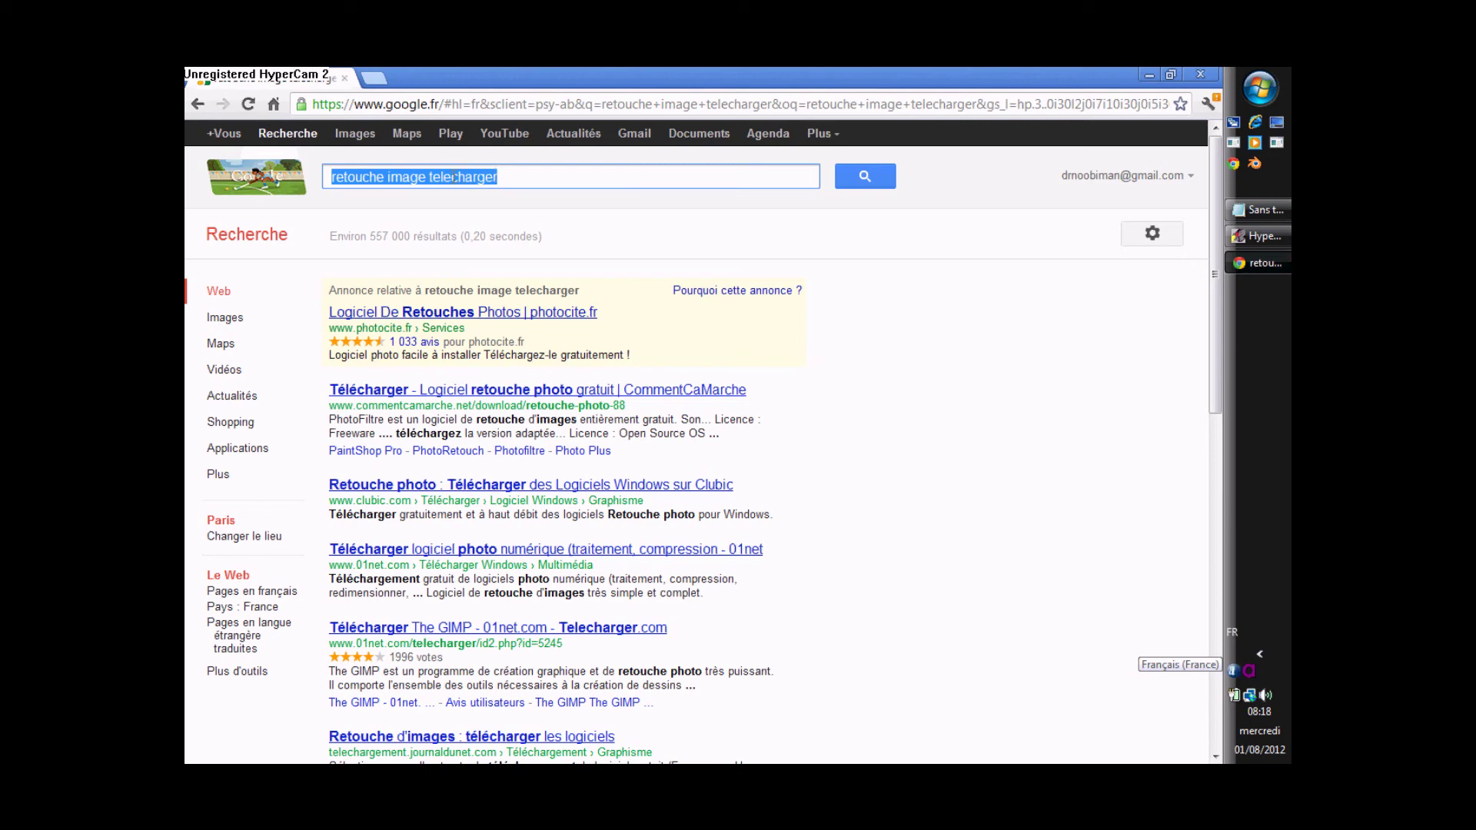
{"action": "left_click_drag", "start_coordinate": [430, 177], "coordinate": [561, 180]}
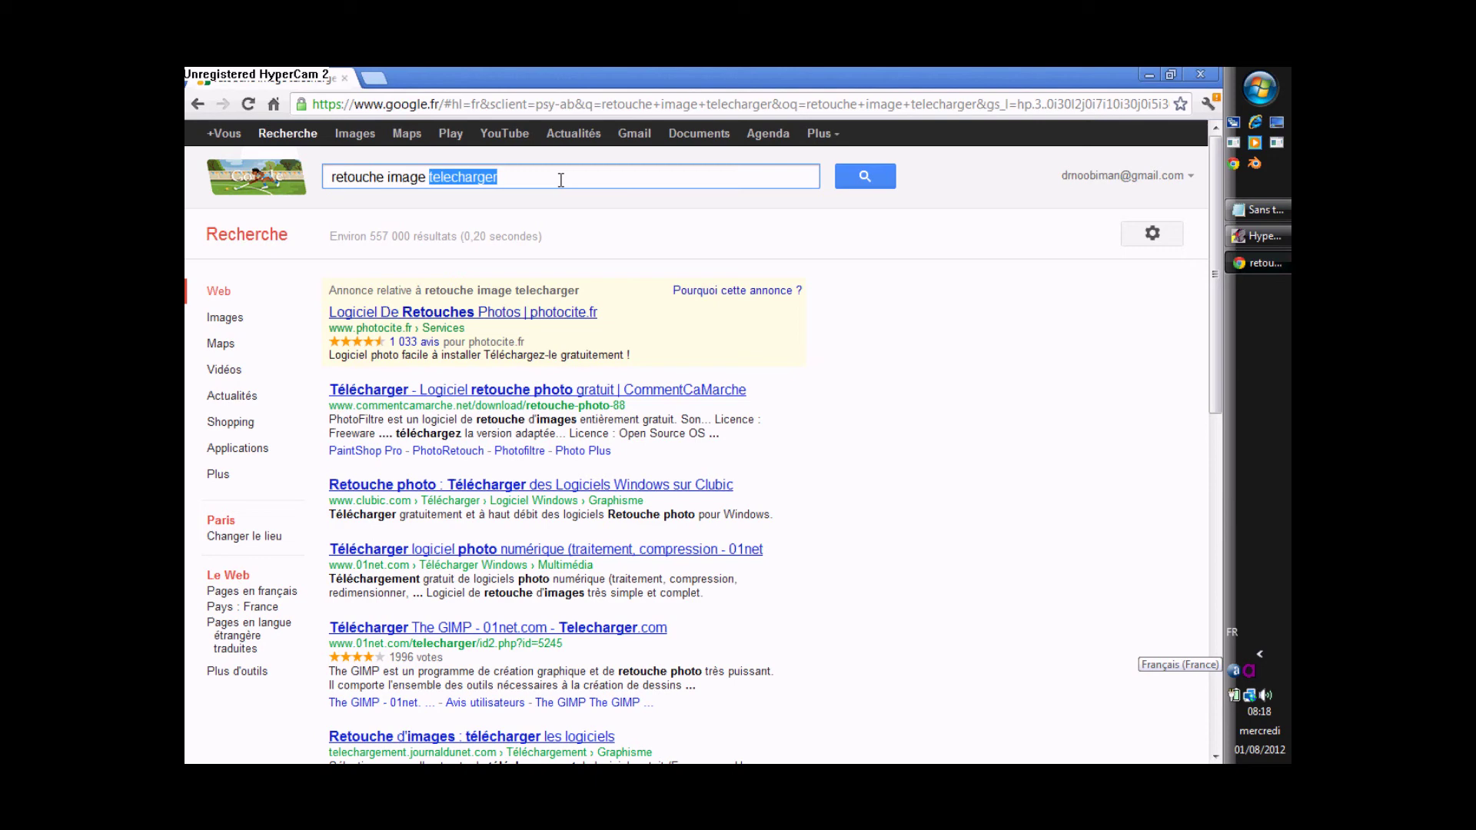
{"action": "type", "text": "foru"}
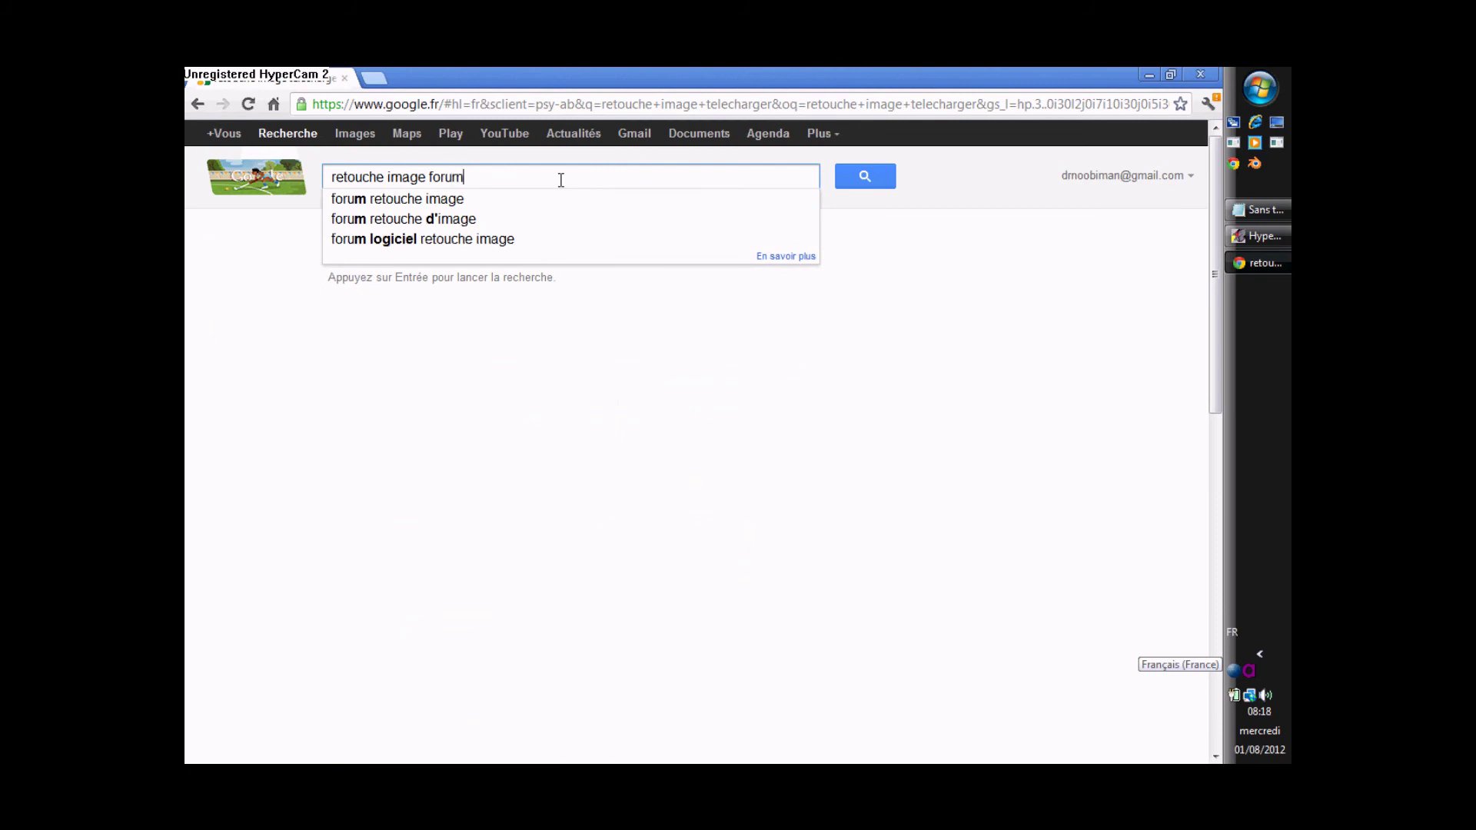
{"action": "type", "text": "m"}
{"action": "key", "text": "Return"}
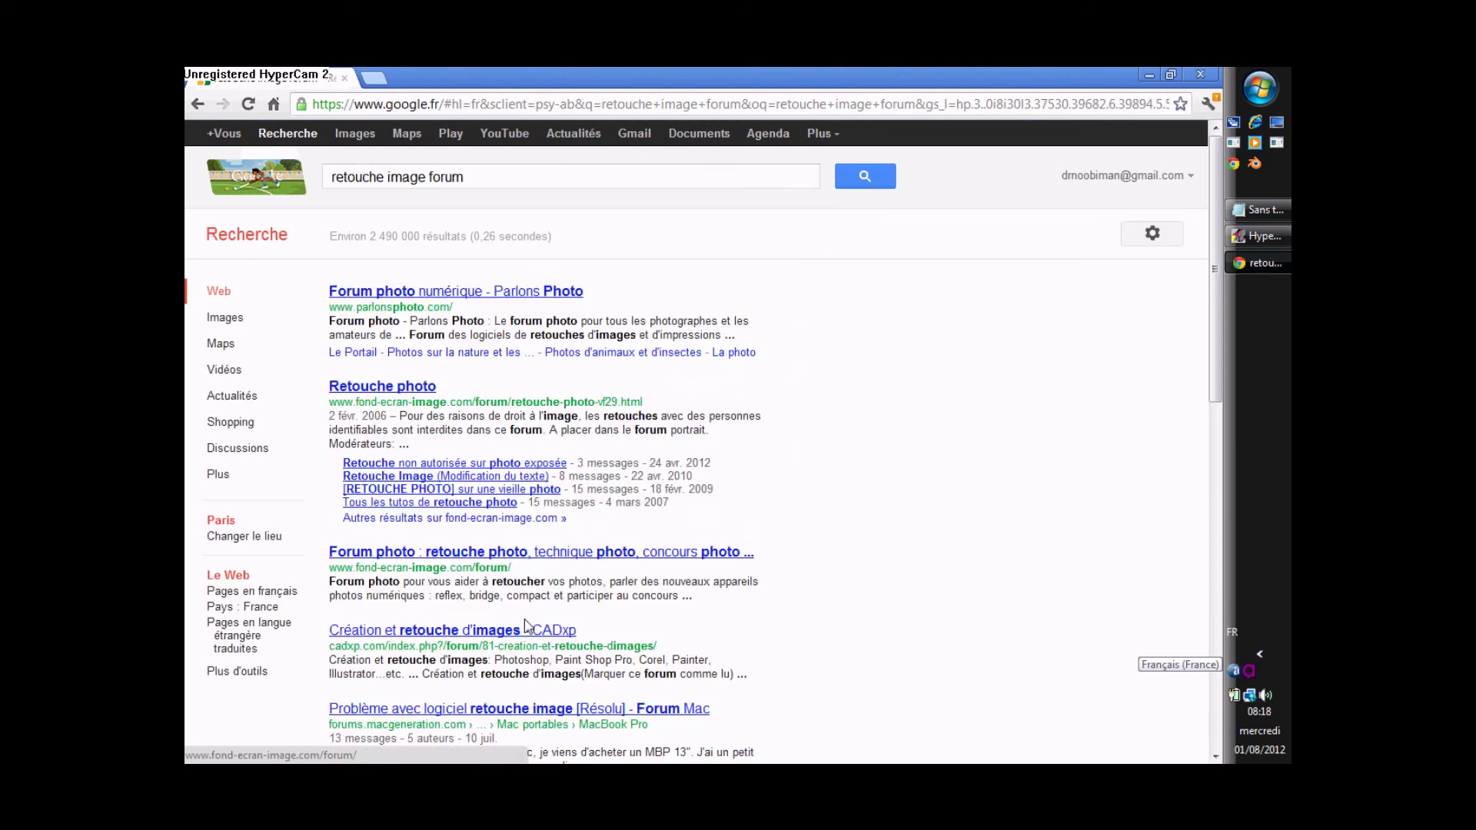
Step: Look at the "Retouche photo" board and the forum index of fond-ecran-image.com from the results, returning to the results after each
{"action": "left_click", "coordinate": [403, 388]}
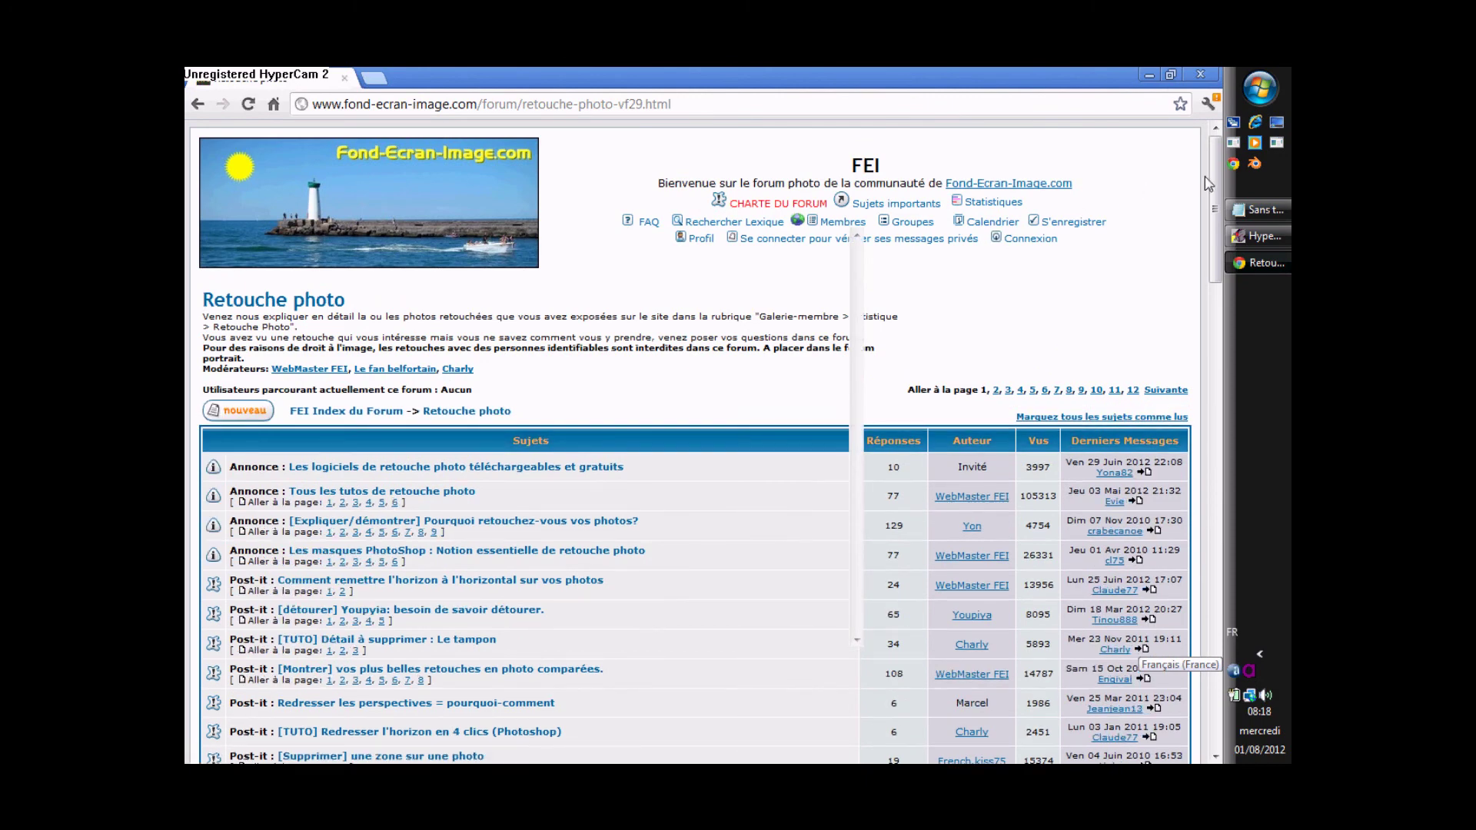
{"action": "left_click_drag", "start_coordinate": [1218, 187], "coordinate": [1215, 143]}
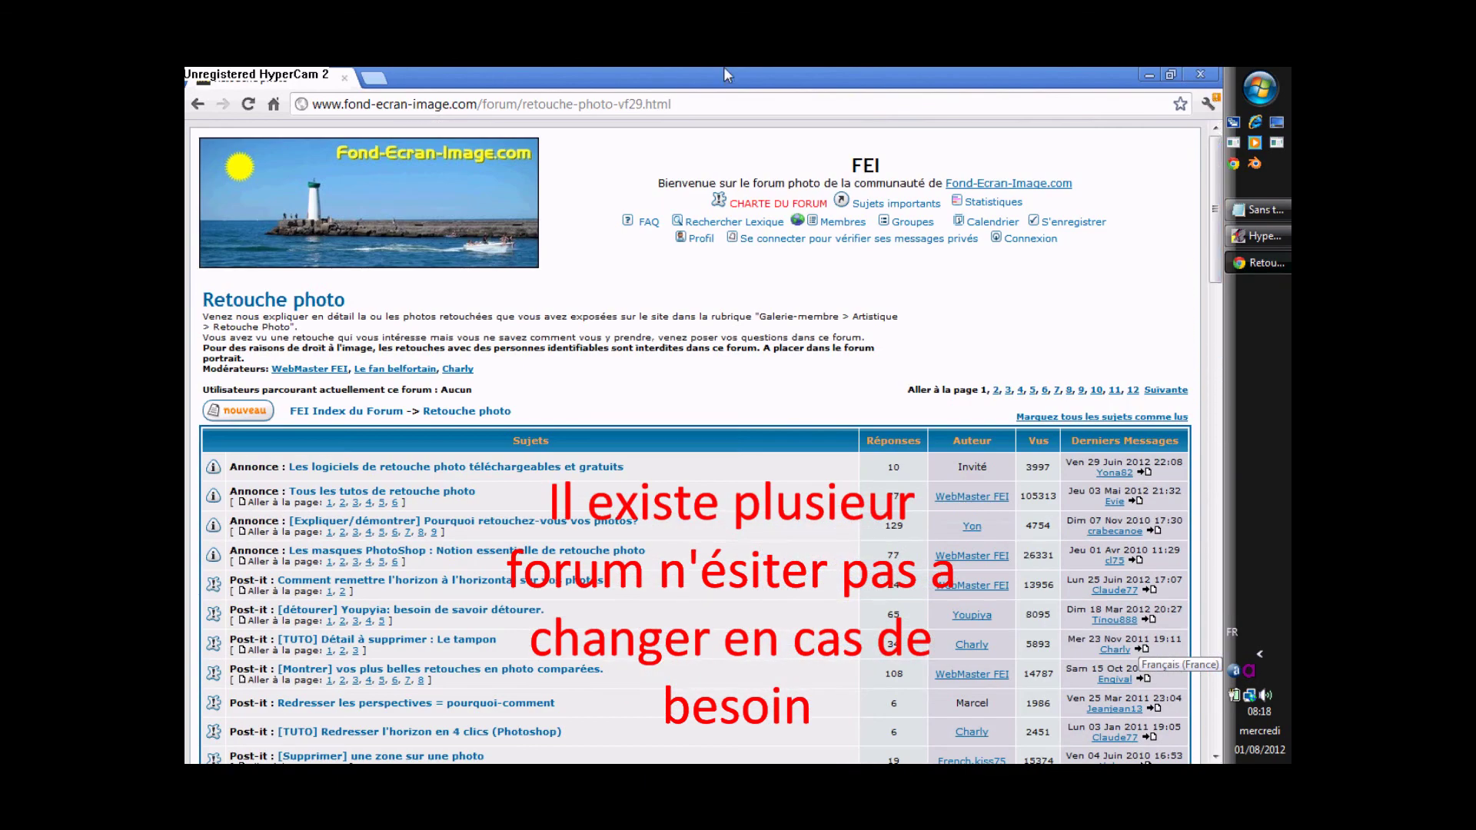
{"action": "left_click", "coordinate": [199, 106]}
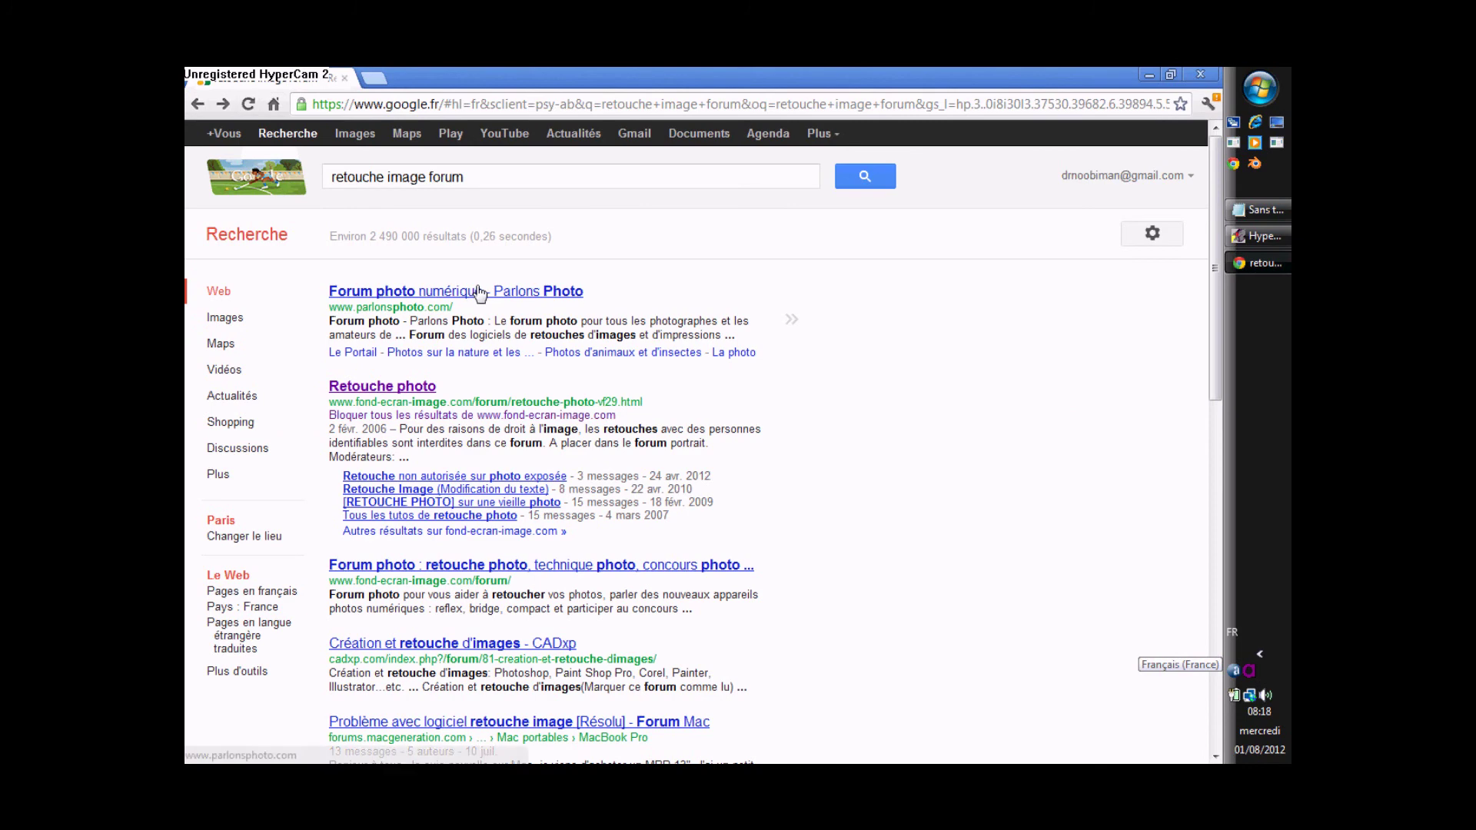
{"action": "left_click", "coordinate": [414, 572]}
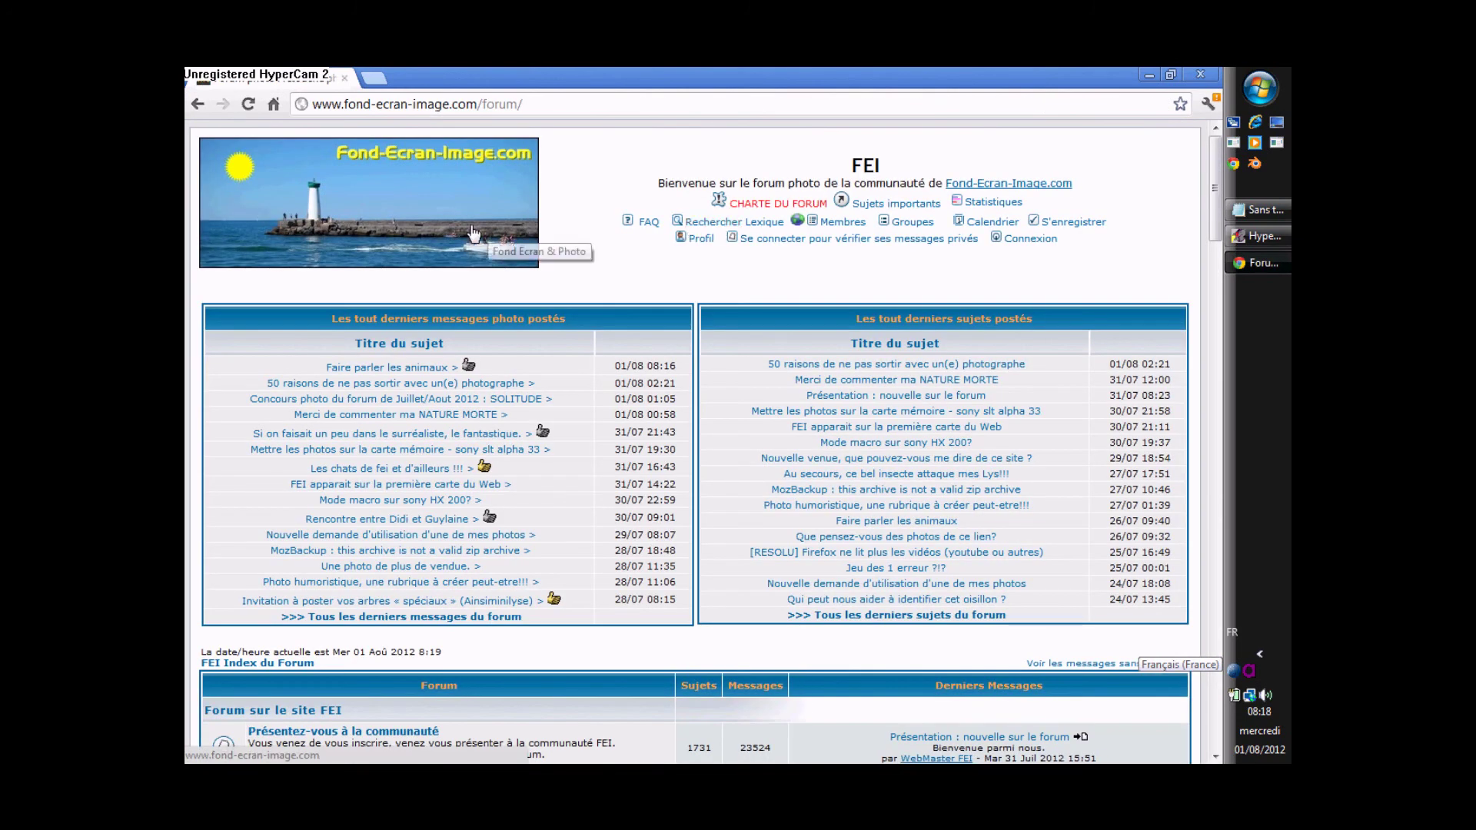
{"action": "left_click", "coordinate": [197, 104]}
Step: Read through the macgeneration forum thread "Problème avec logiciel retouche image" from the results and go back to the search results
{"action": "scroll", "coordinate": [648, 467], "scroll_direction": "down", "scroll_amount": 3}
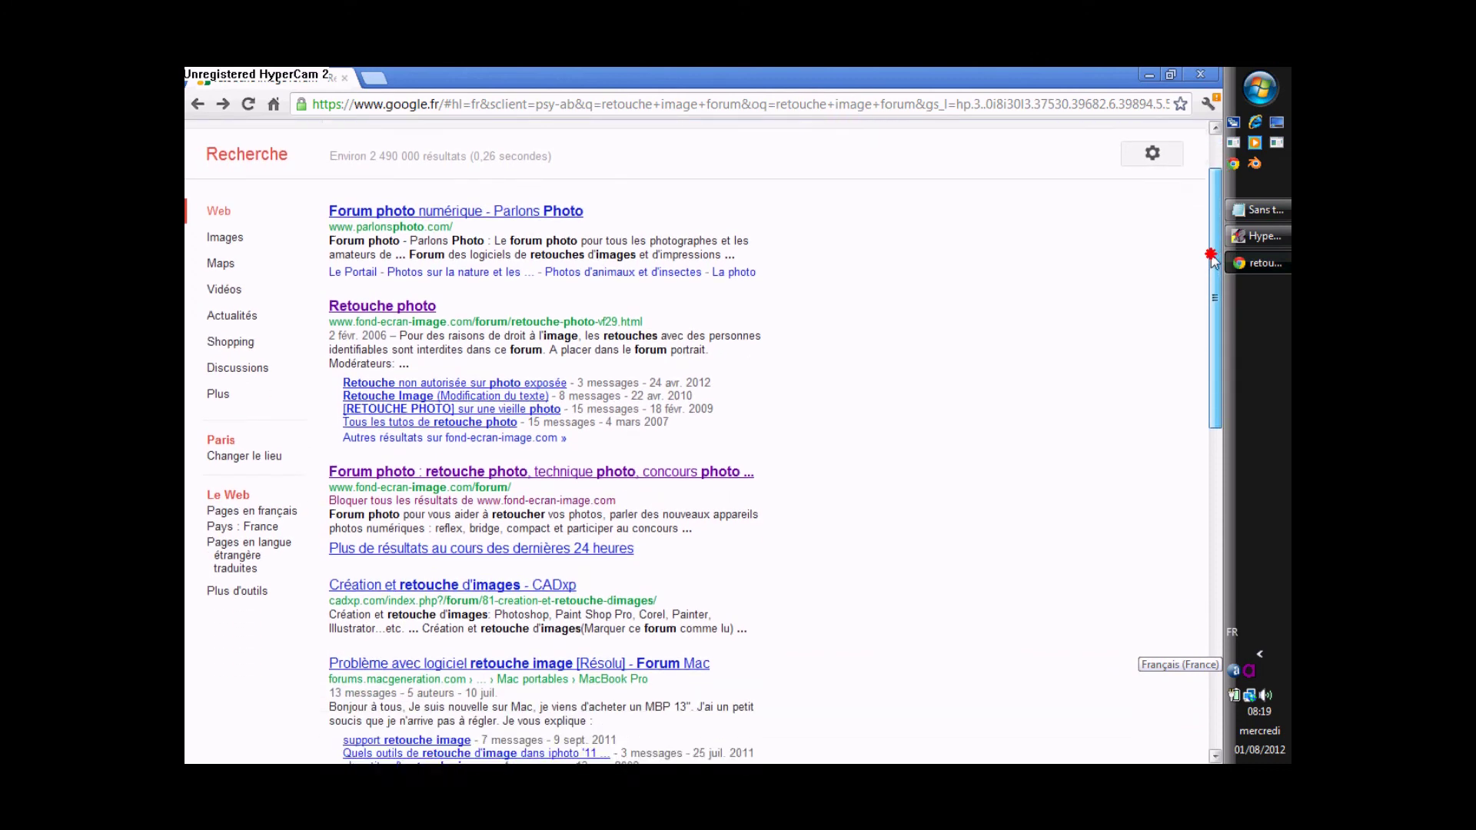
{"action": "left_click", "coordinate": [620, 566]}
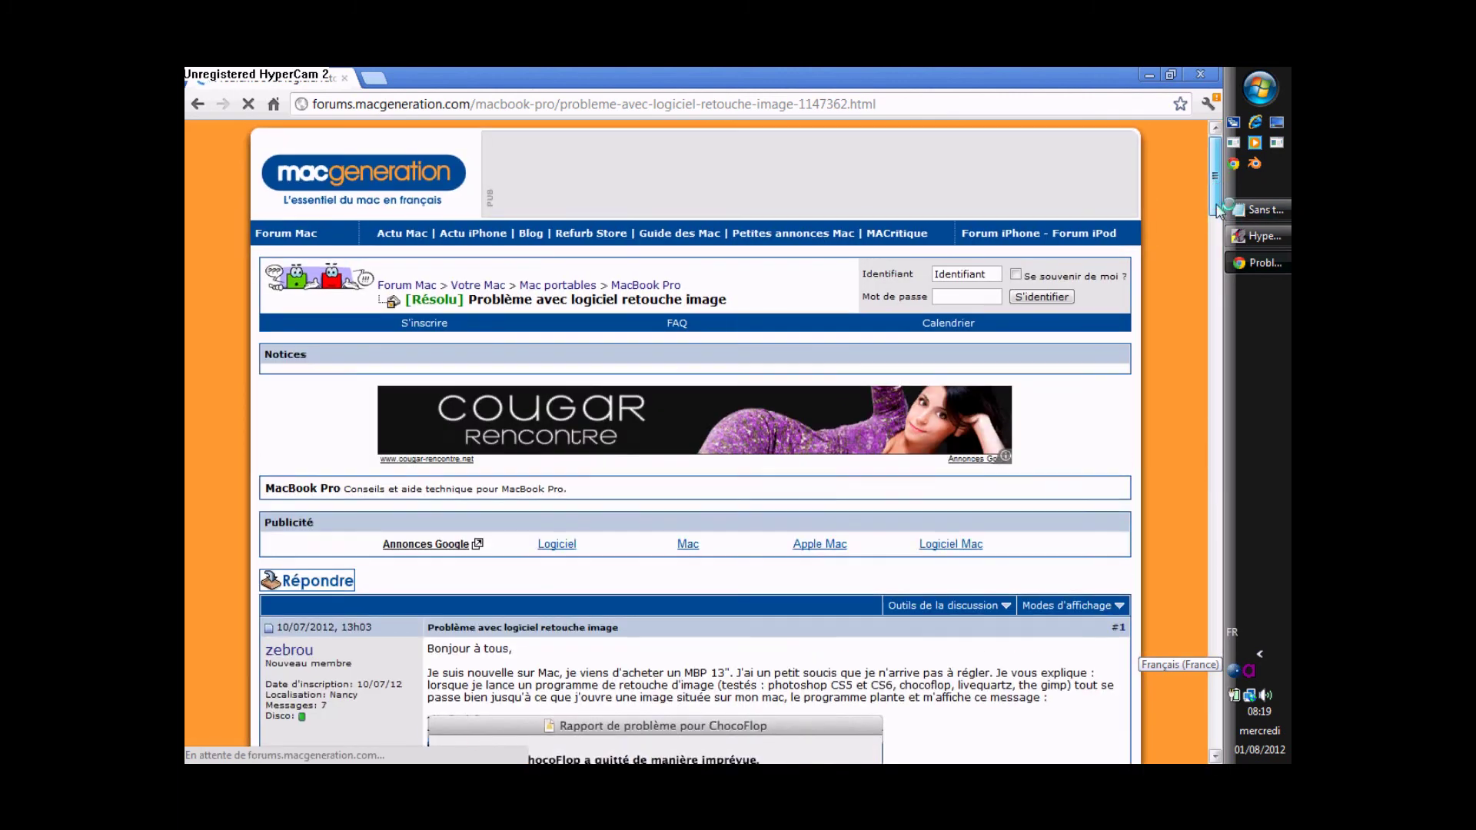
{"action": "left_click_drag", "start_coordinate": [1217, 193], "coordinate": [1212, 223]}
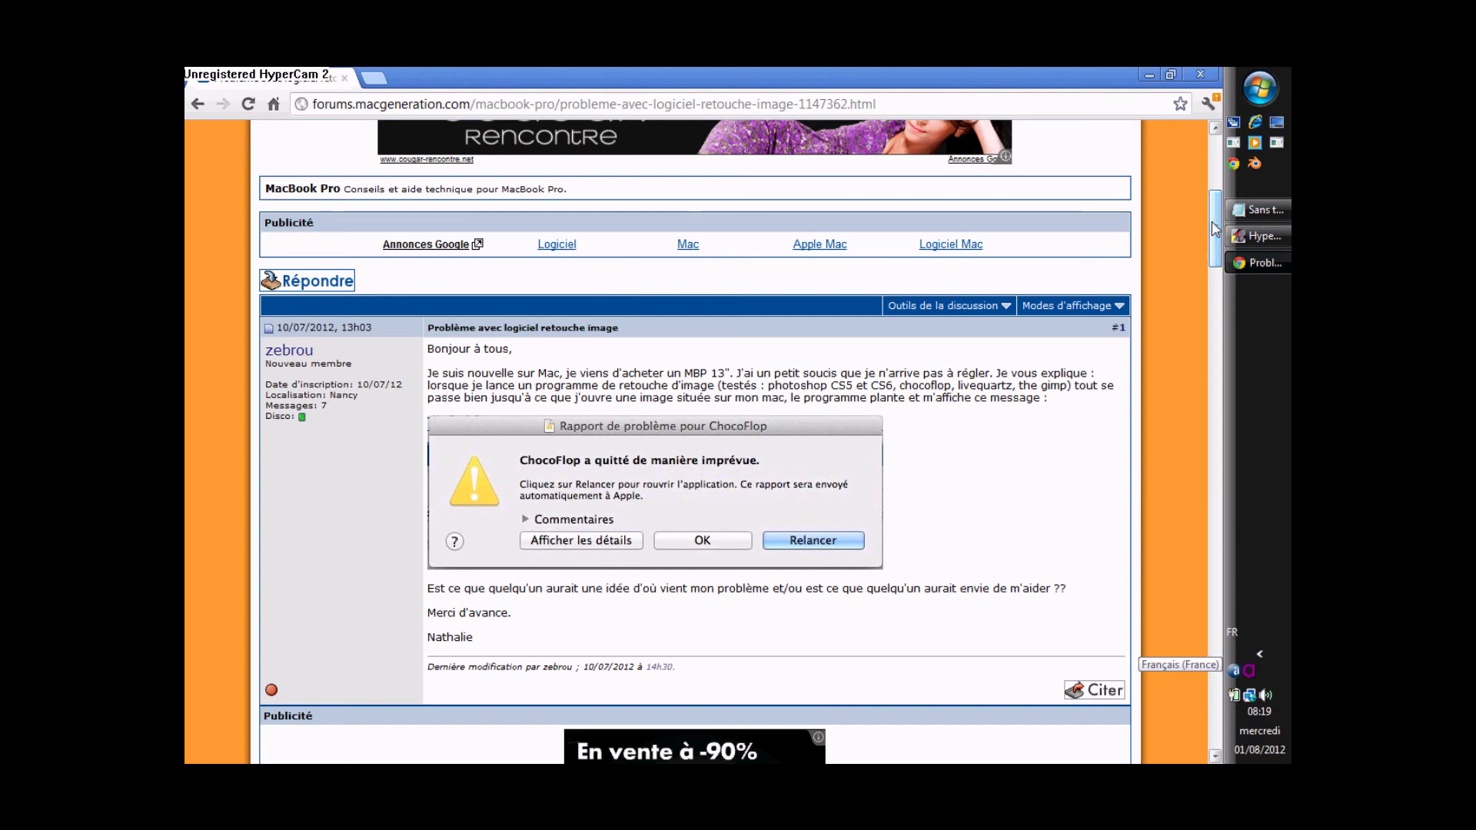
{"action": "left_click_drag", "start_coordinate": [1213, 228], "coordinate": [1214, 249]}
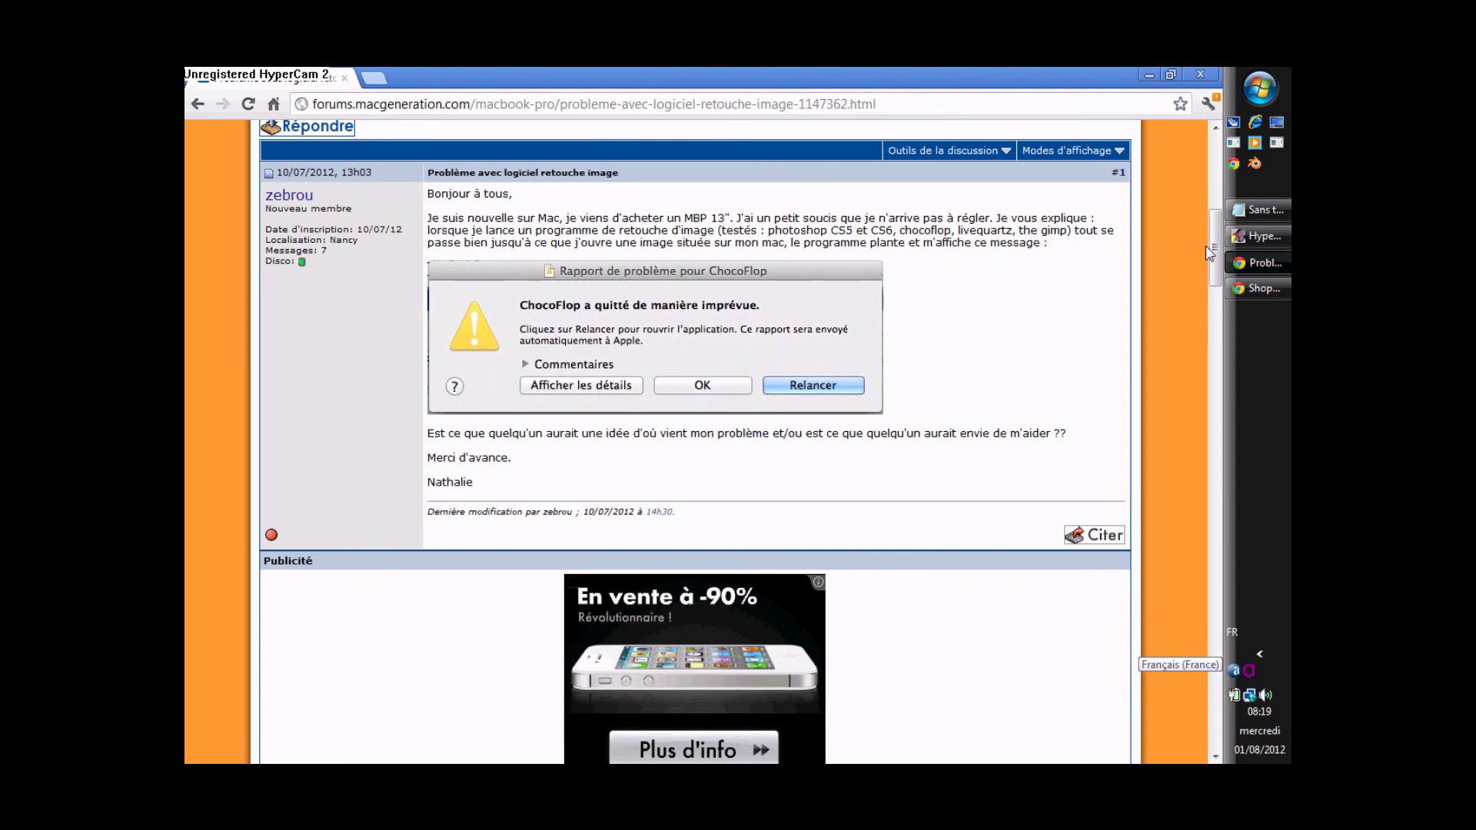
{"action": "left_click_drag", "start_coordinate": [1213, 256], "coordinate": [1179, 541]}
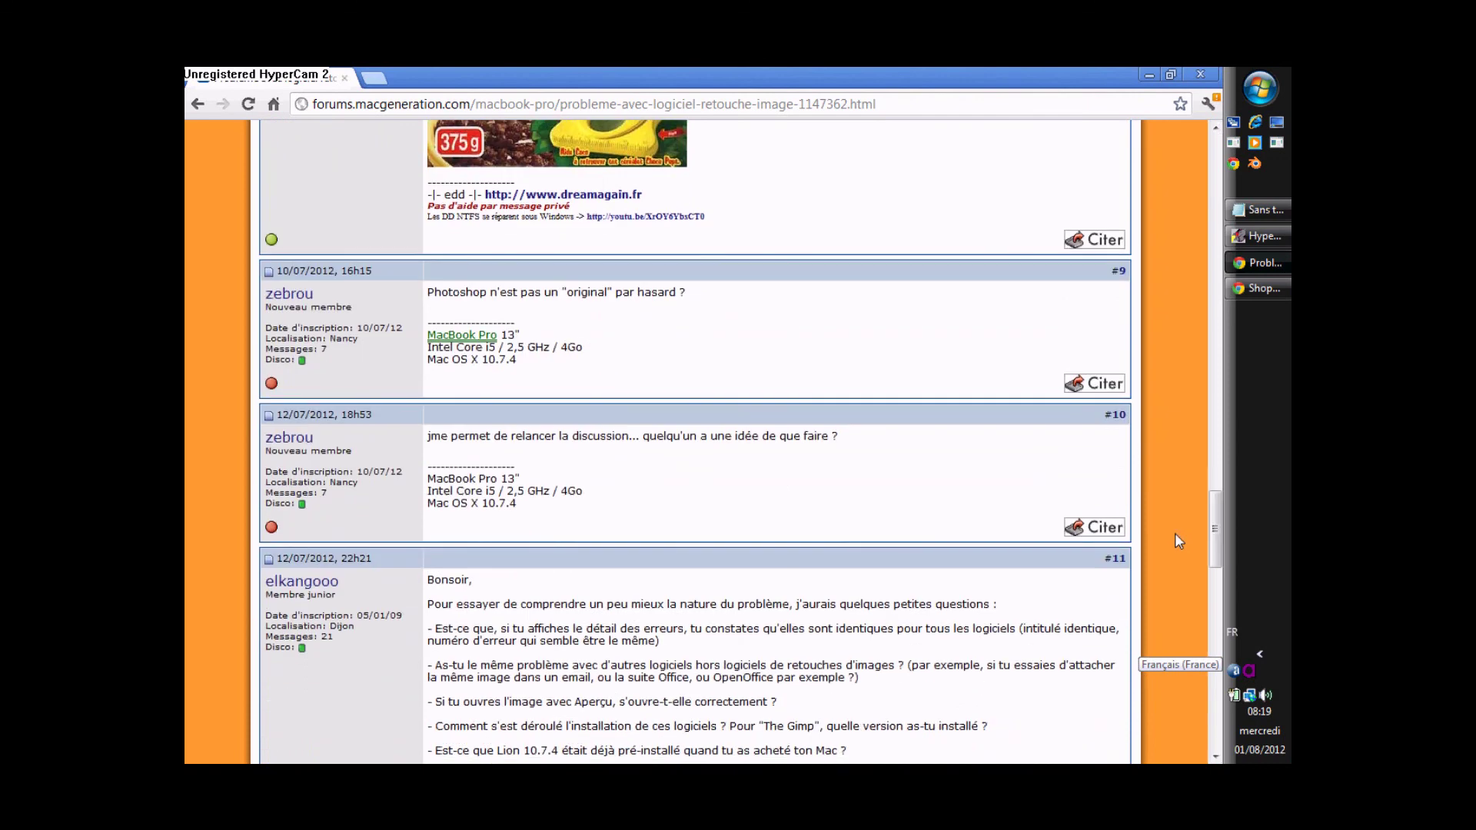
{"action": "left_click", "coordinate": [196, 105]}
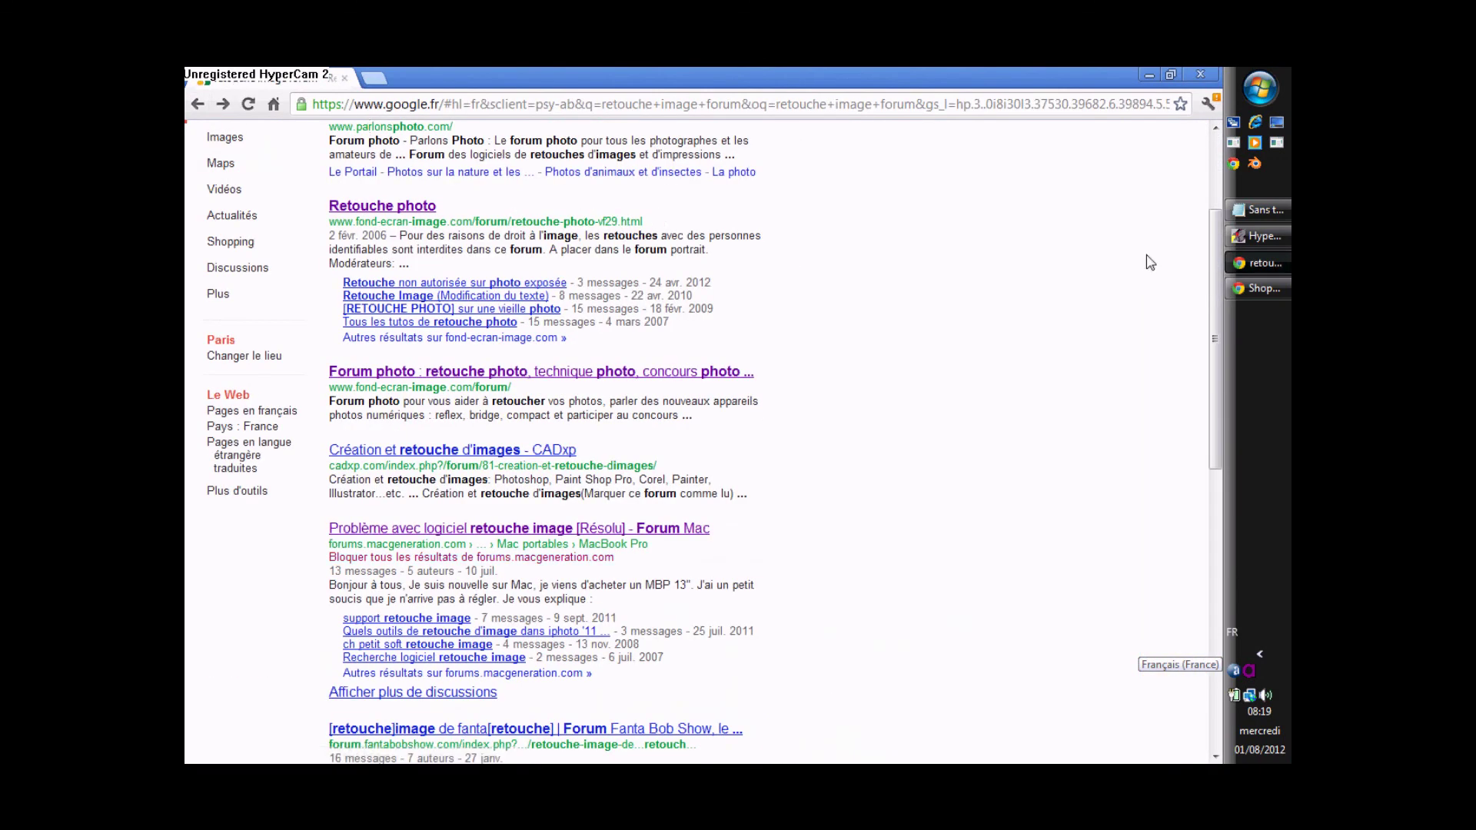
{"action": "scroll", "coordinate": [1205, 292], "scroll_direction": "up", "scroll_amount": 3}
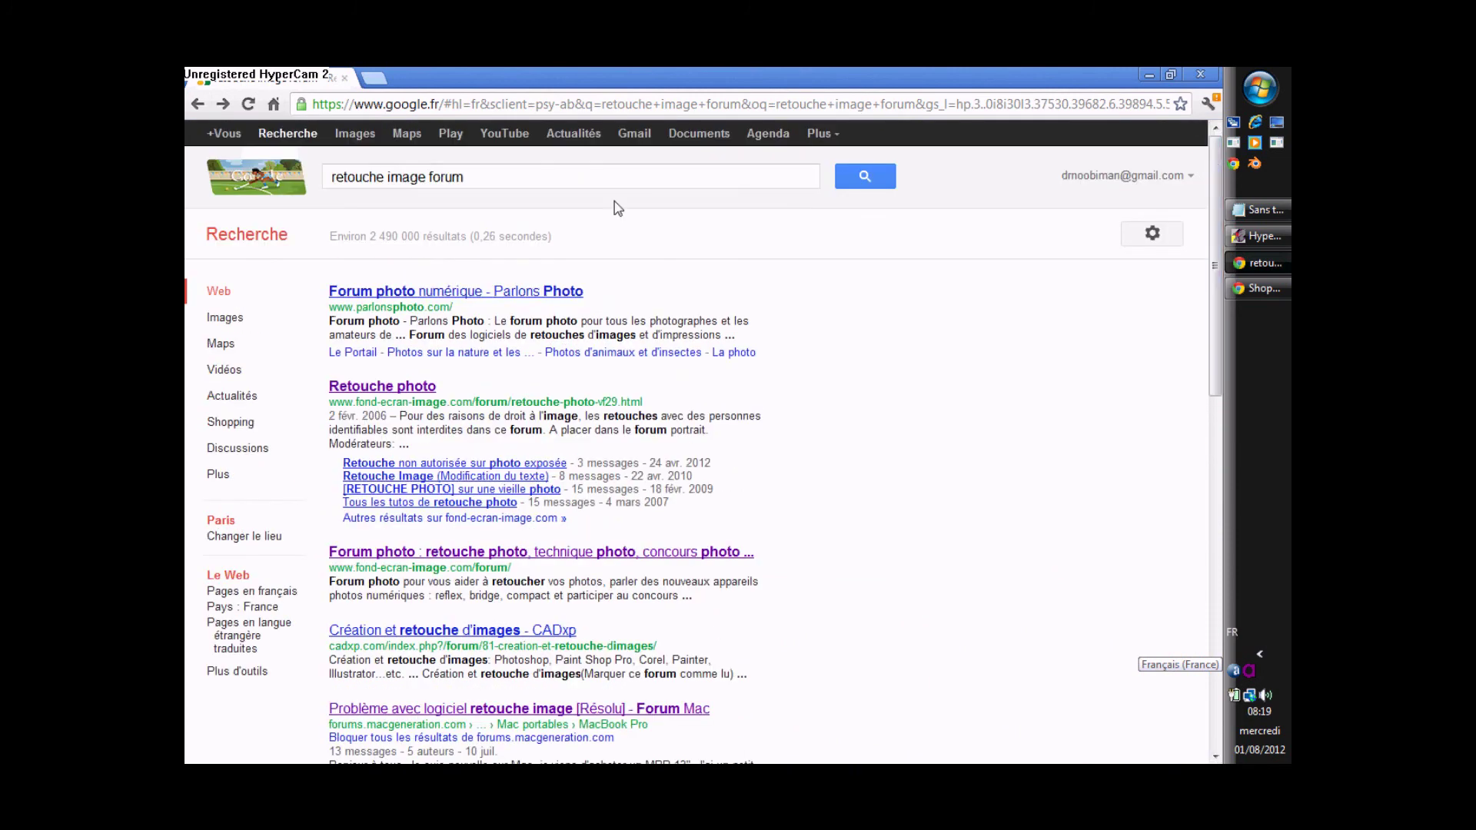
Step: Replace the word "forum" in the query and search for "retouche image comment ca marche"
{"action": "left_click", "coordinate": [466, 179]}
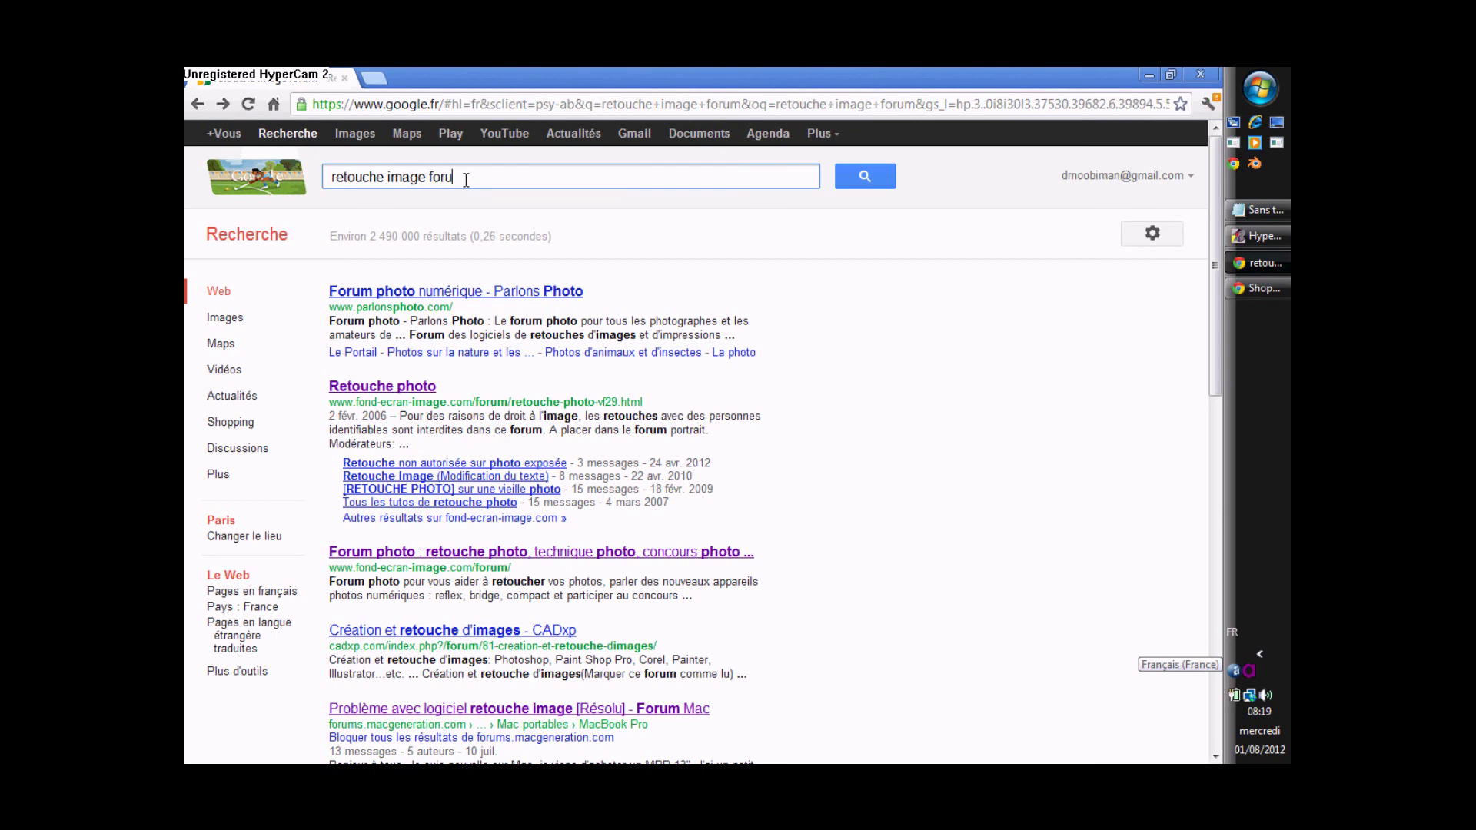
{"action": "key", "text": "BackSpace"}
{"action": "key", "text": "BackSpace"}
{"action": "key", "text": "BackSpace"}
{"action": "key", "text": "BackSpace"}
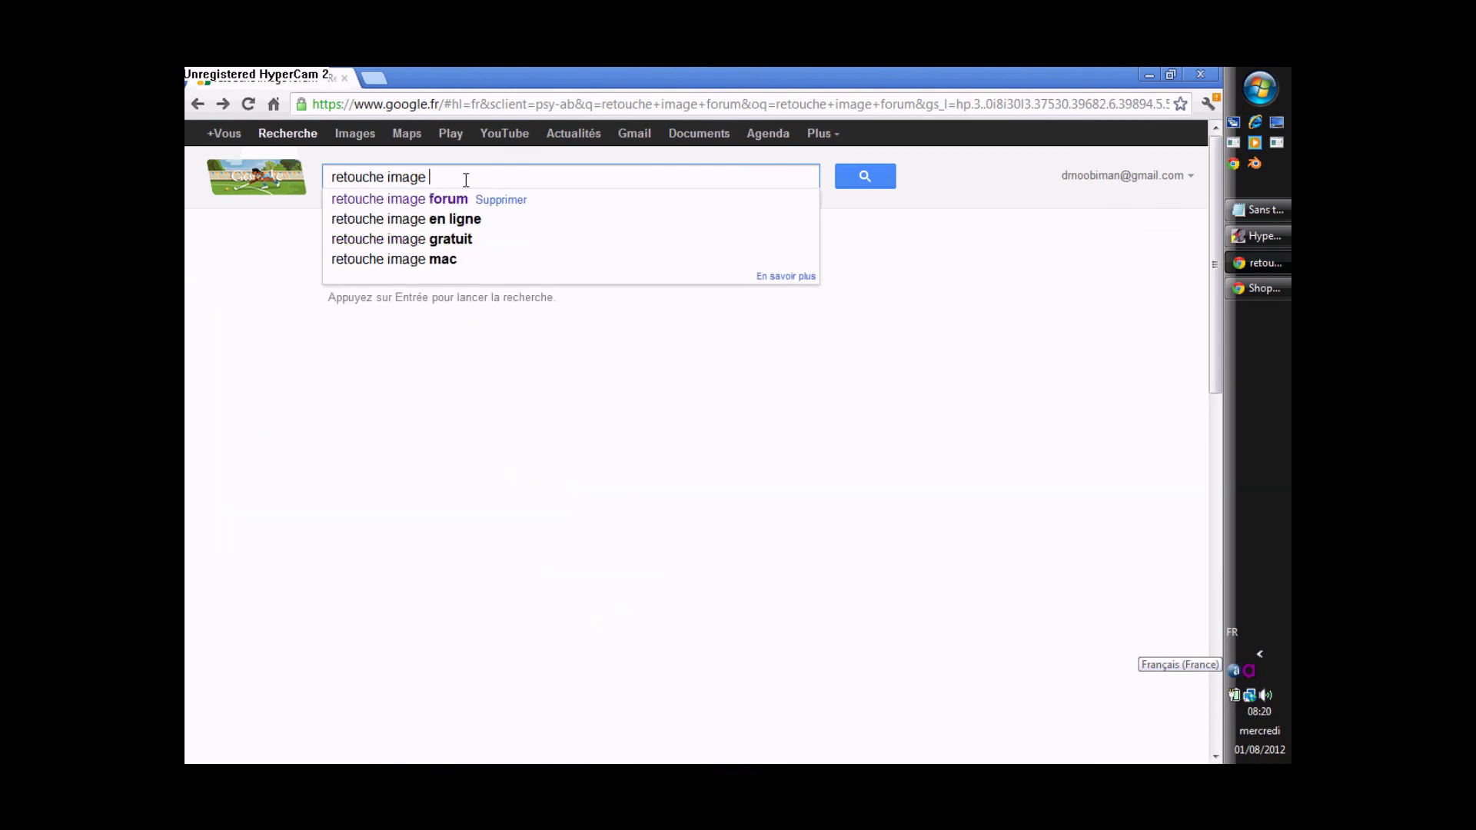
{"action": "type", "text": "co"}
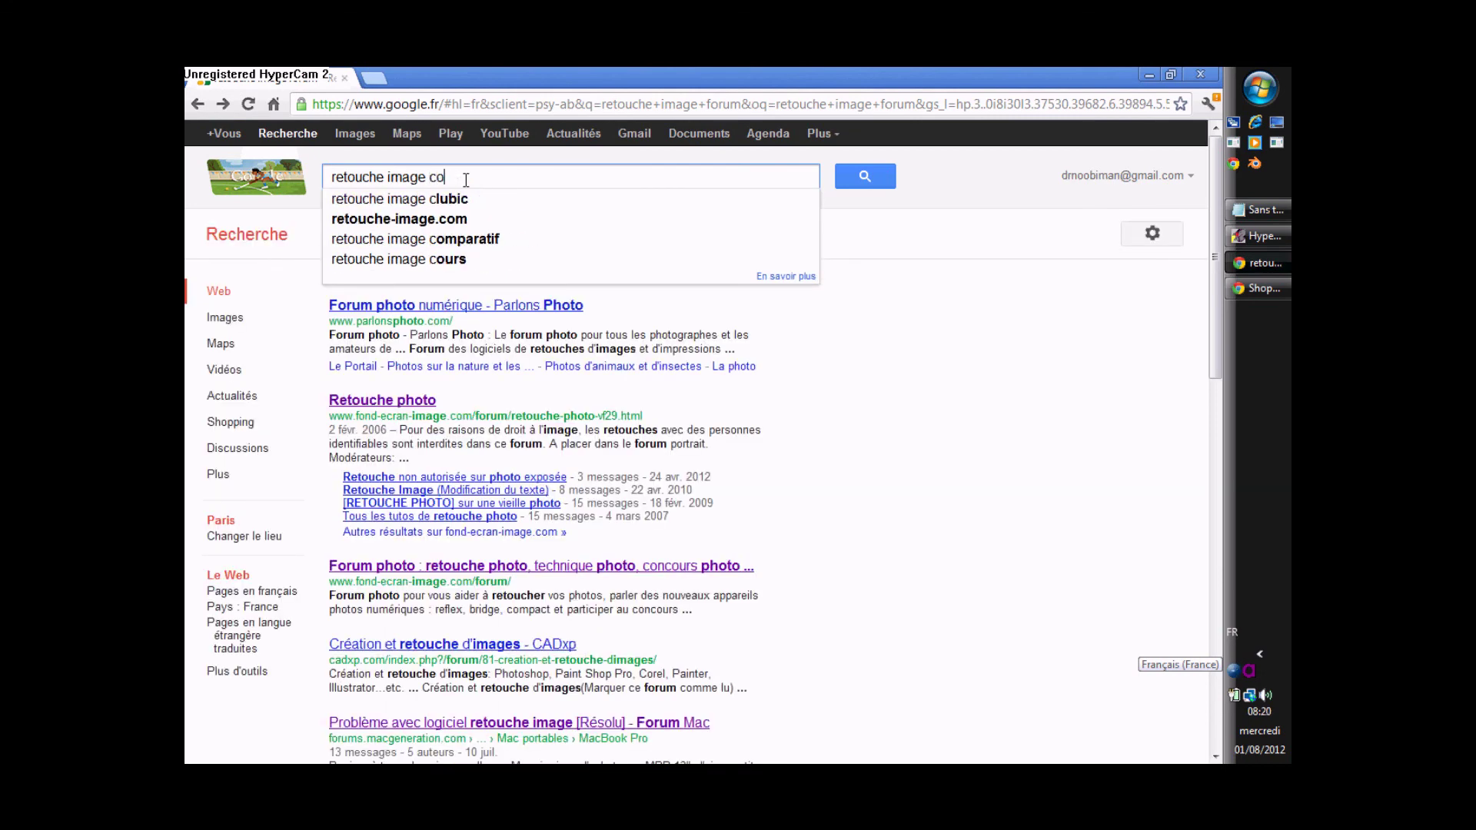
{"action": "type", "text": "mment c"}
{"action": "type", "text": "a mar"}
{"action": "type", "text": "che"}
{"action": "key", "text": "Return"}
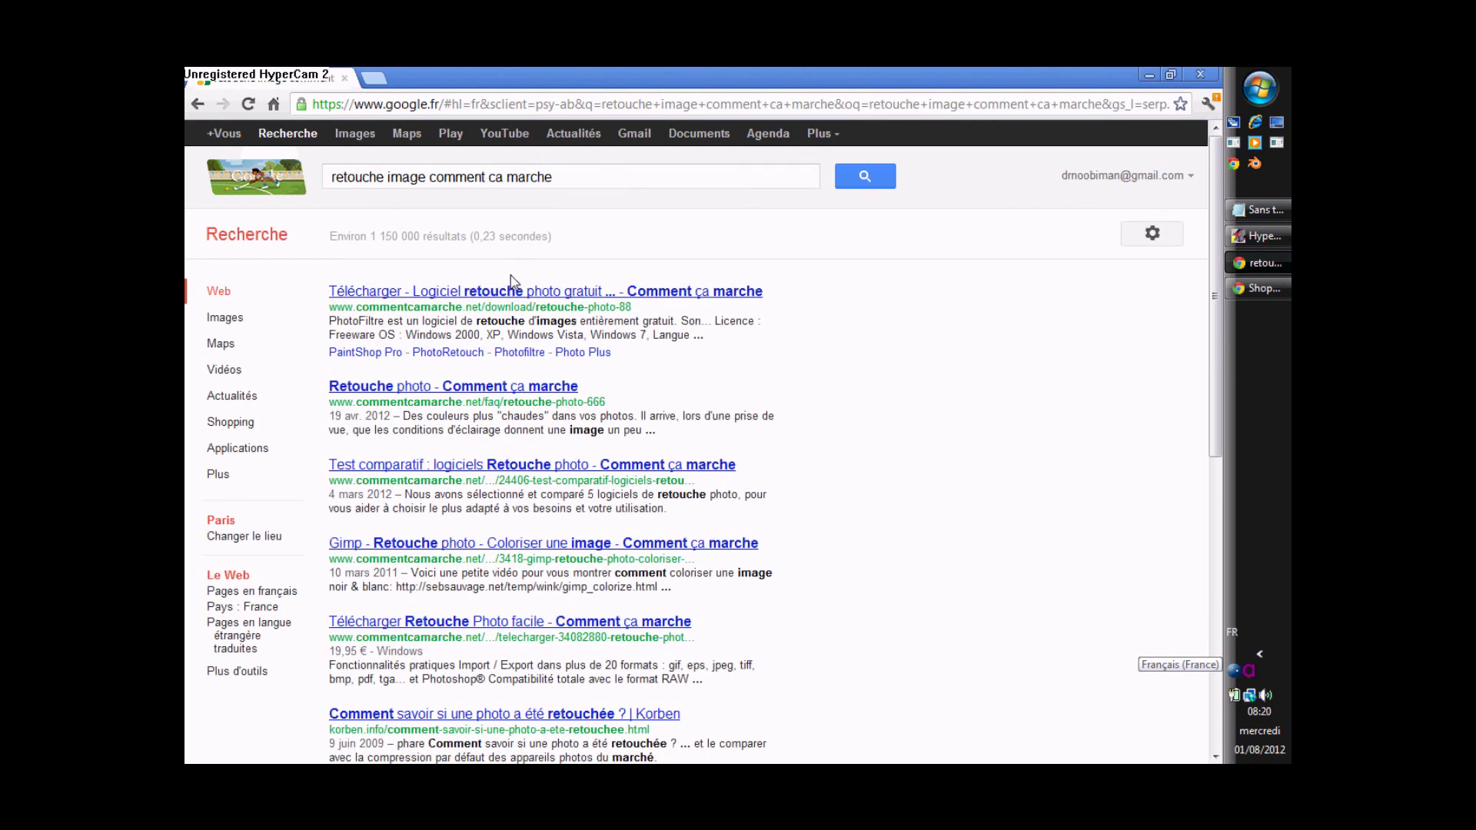
Step: Open the Comment ça marche photo-editing download page from the results and look through the listed programs
{"action": "left_click", "coordinate": [512, 294]}
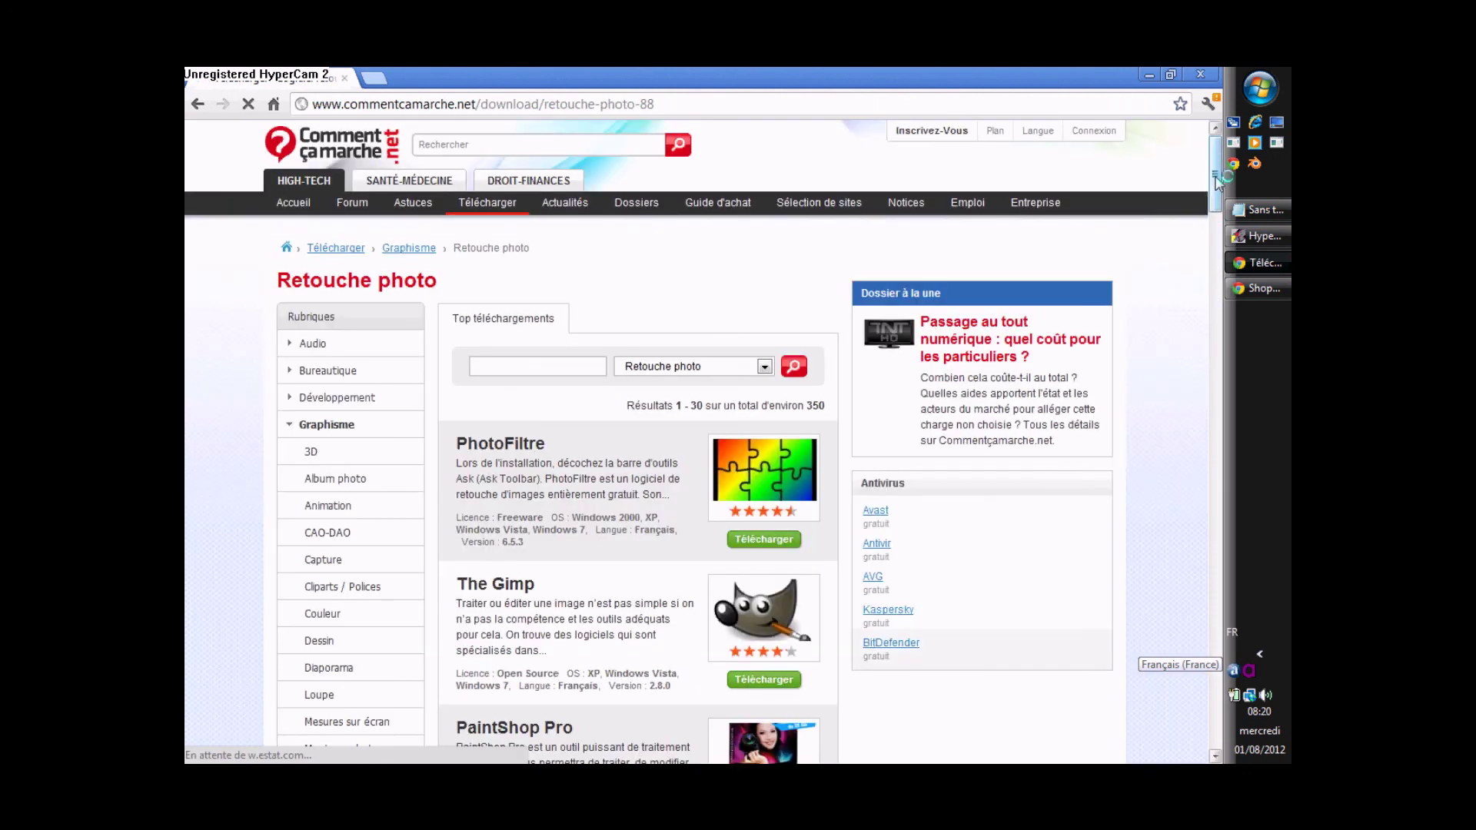
{"action": "scroll", "coordinate": [1217, 189], "scroll_direction": "down", "scroll_amount": 2}
{"action": "scroll", "coordinate": [1218, 190], "scroll_direction": "down", "scroll_amount": 2}
{"action": "scroll", "coordinate": [1219, 185], "scroll_direction": "up", "scroll_amount": 3}
{"action": "scroll", "coordinate": [1217, 180], "scroll_direction": "down", "scroll_amount": 1}
{"action": "scroll", "coordinate": [1217, 192], "scroll_direction": "up", "scroll_amount": 1}
{"action": "scroll", "coordinate": [1215, 208], "scroll_direction": "down", "scroll_amount": 3}
{"action": "scroll", "coordinate": [1213, 212], "scroll_direction": "down", "scroll_amount": 5}
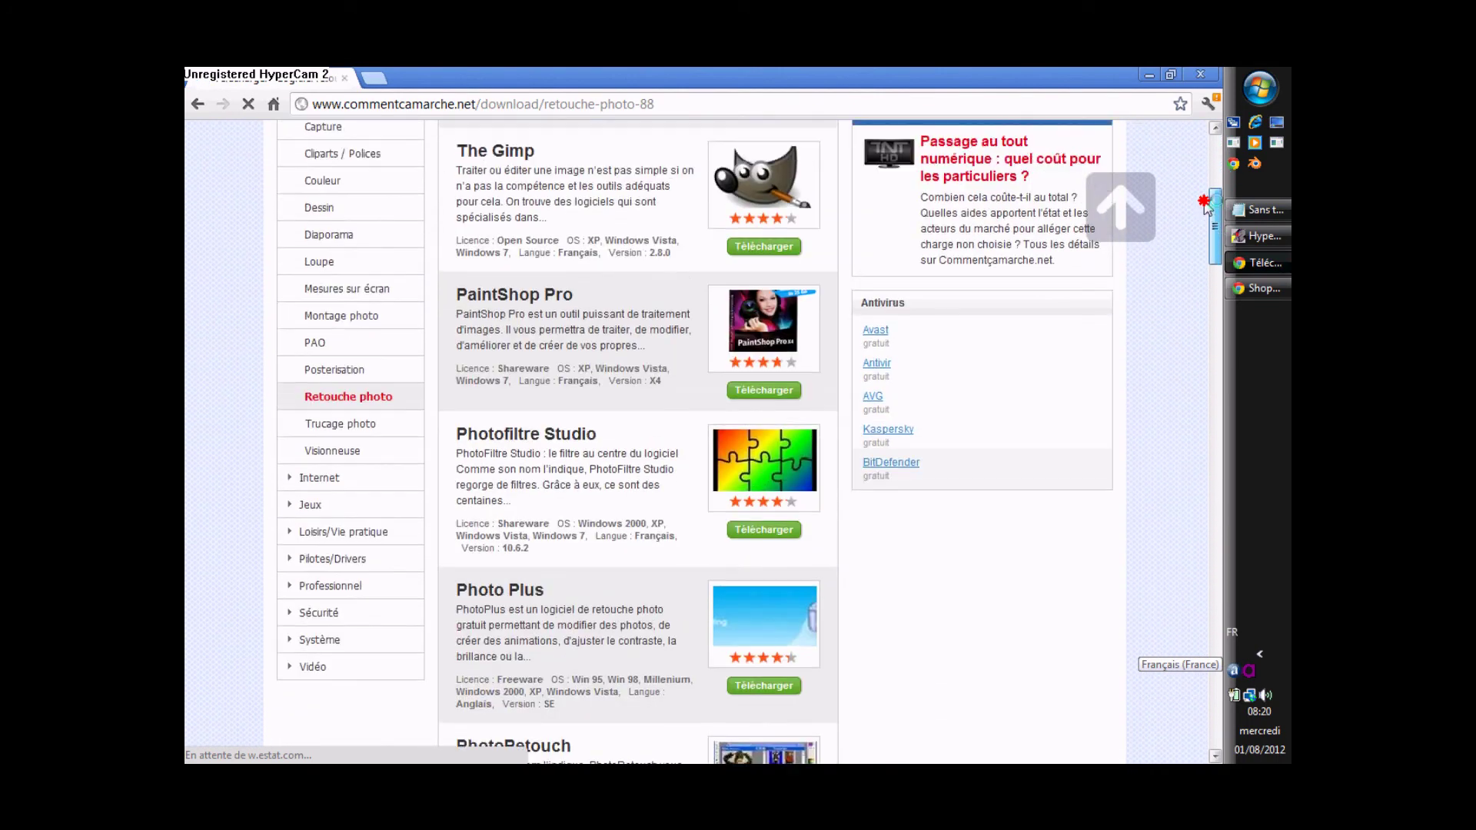
{"action": "scroll", "coordinate": [1209, 206], "scroll_direction": "up", "scroll_amount": 4}
{"action": "left_click_drag", "start_coordinate": [1205, 201], "coordinate": [1205, 206]}
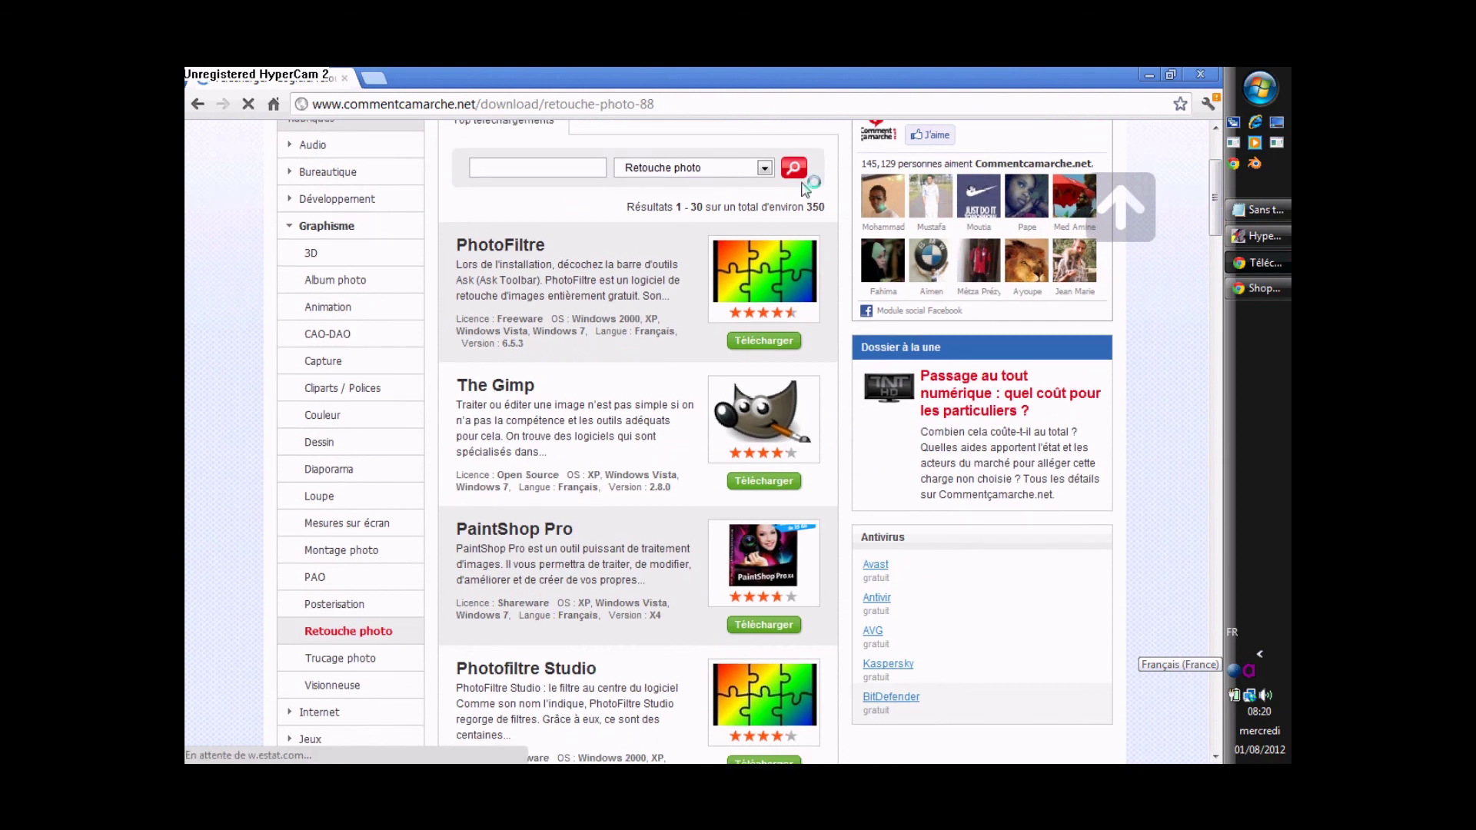
Step: Download the free version of Photofiltre Studio from its page, close the blank pop-up tab and return to the search results
{"action": "left_click", "coordinate": [750, 761]}
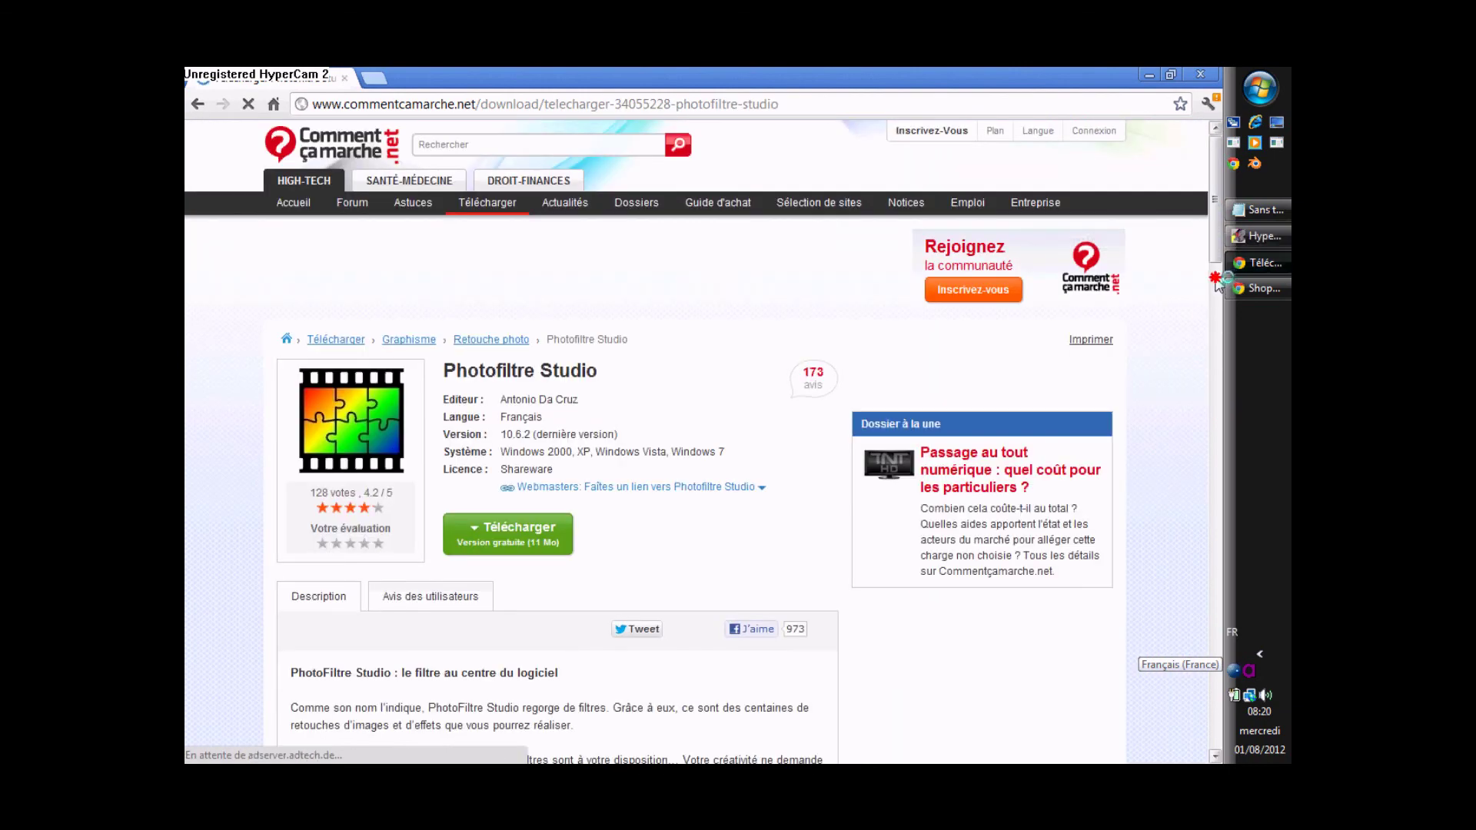
{"action": "left_click", "coordinate": [1217, 281]}
{"action": "left_click_drag", "start_coordinate": [1218, 280], "coordinate": [1211, 219]}
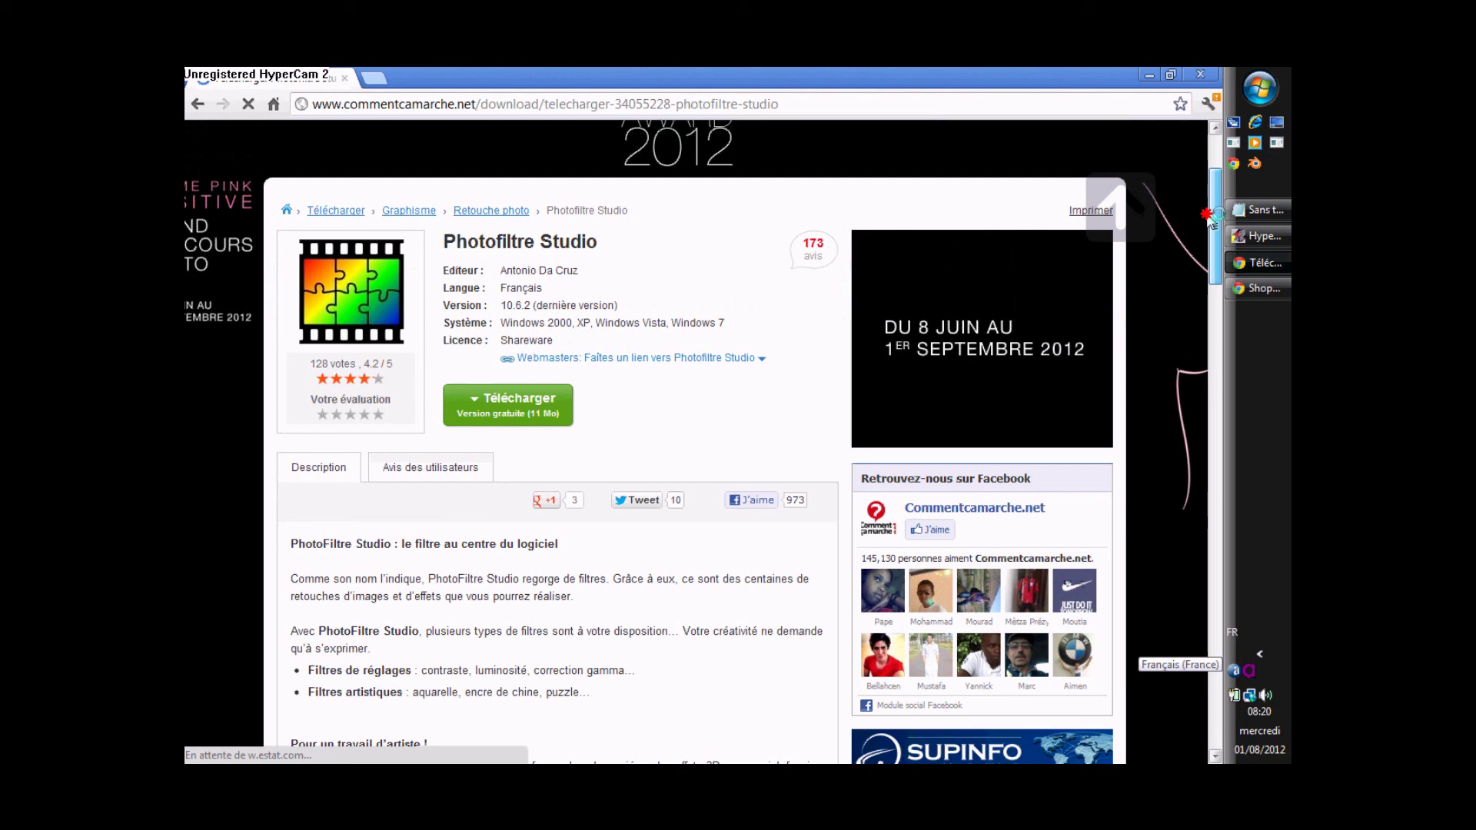
{"action": "left_click", "coordinate": [527, 402]}
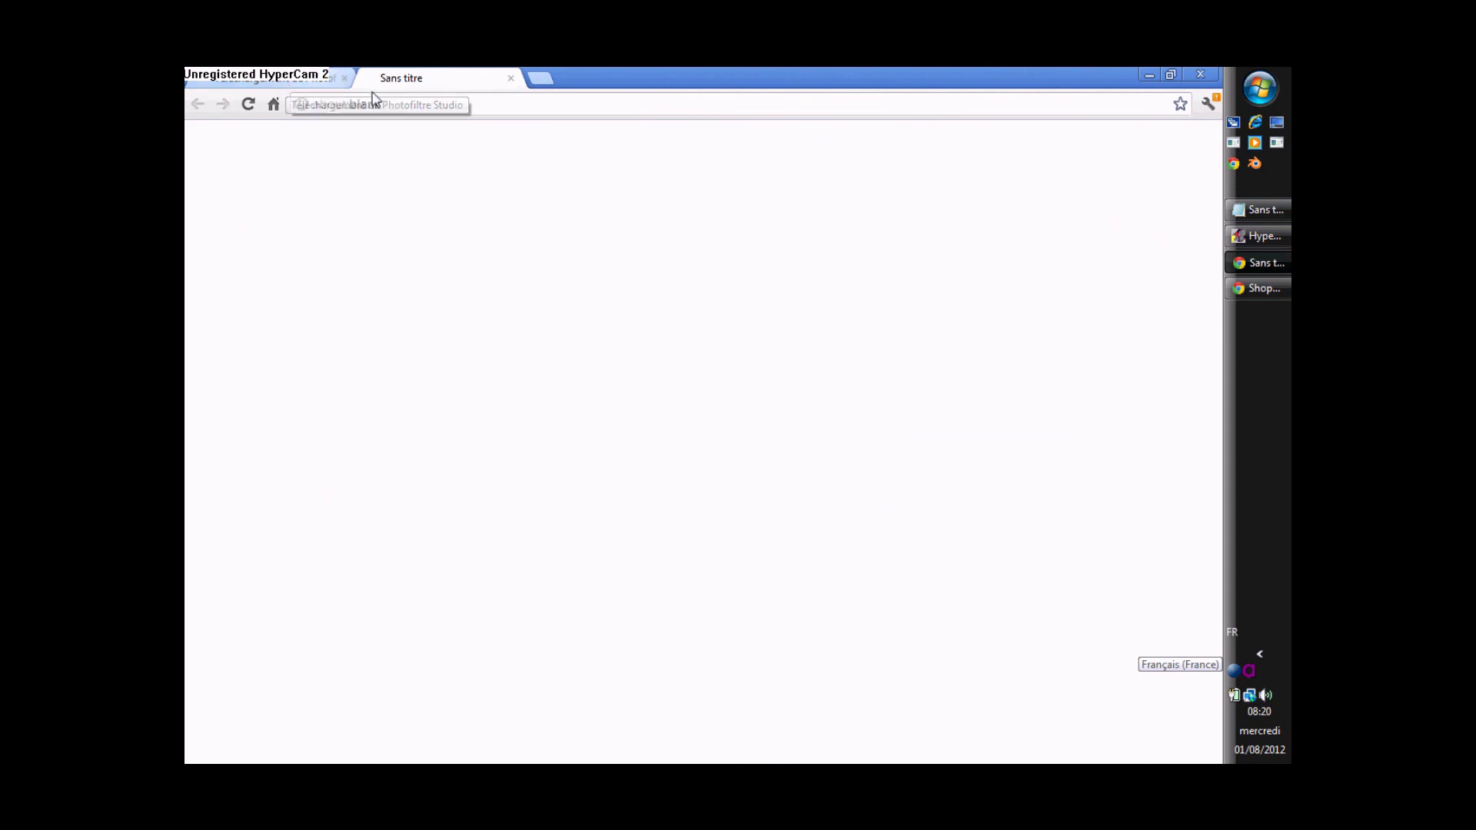
{"action": "left_click", "coordinate": [511, 77]}
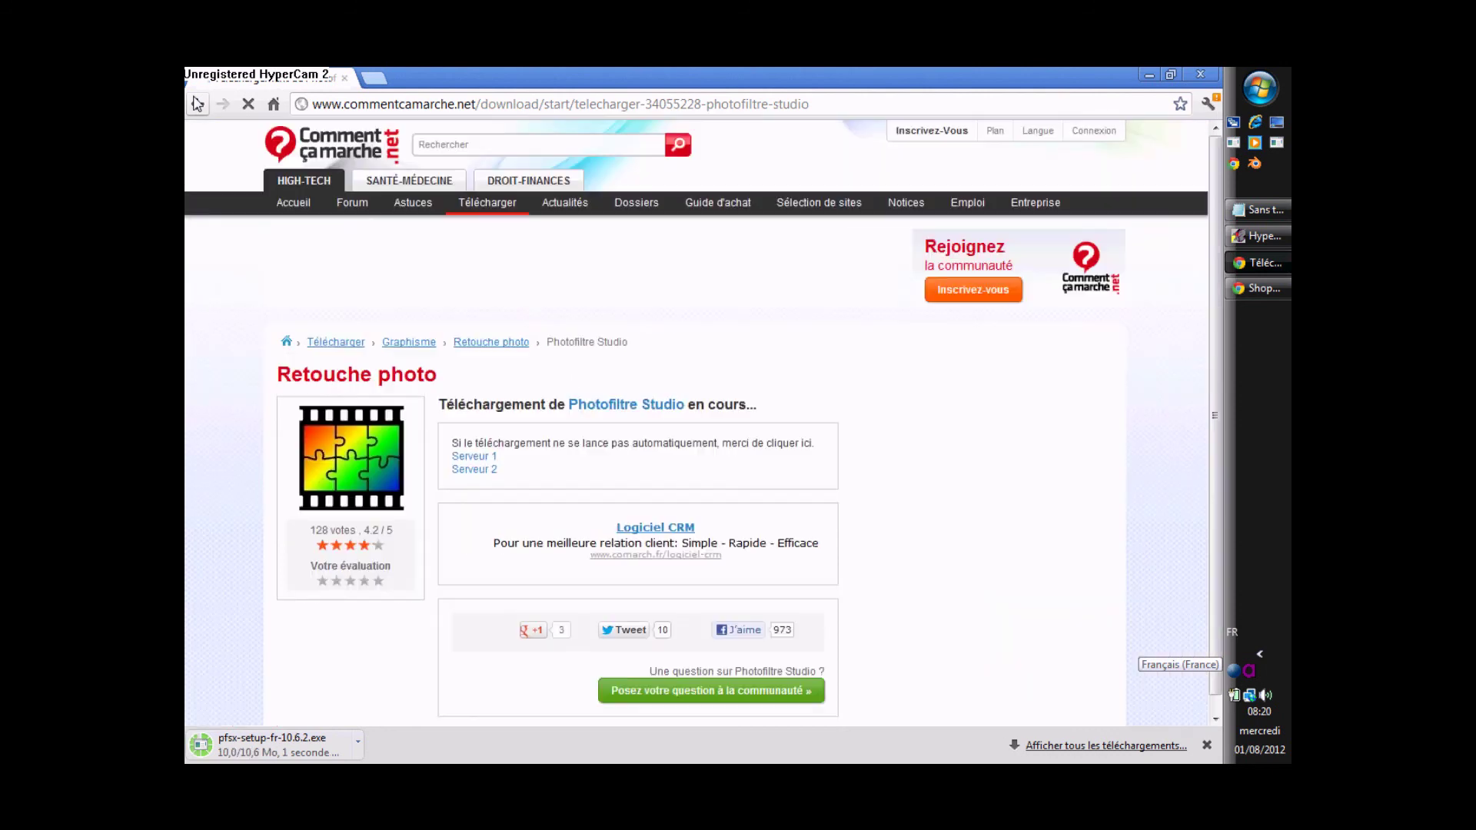
{"action": "left_click", "coordinate": [198, 104]}
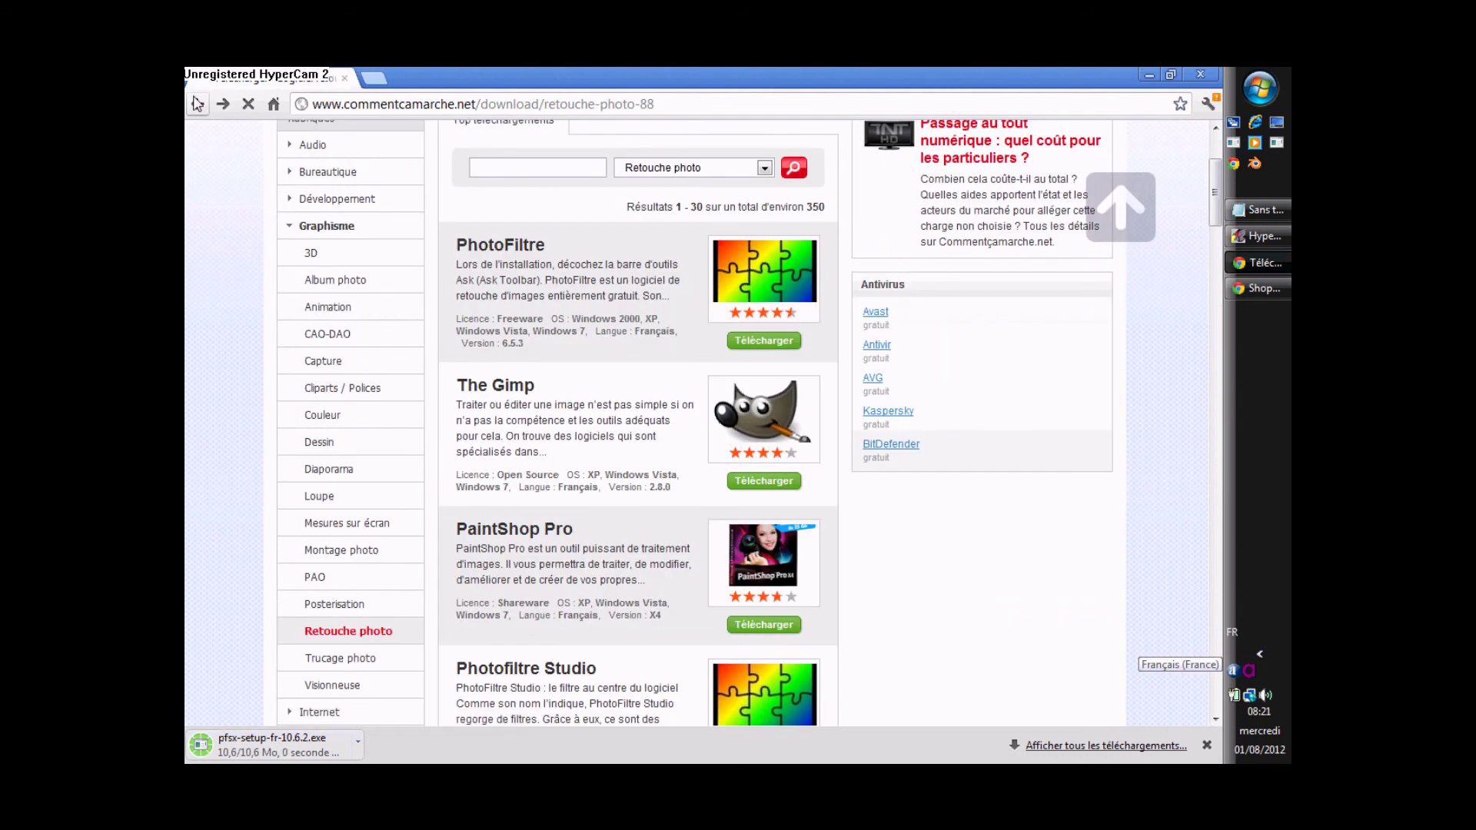
{"action": "left_click", "coordinate": [197, 103]}
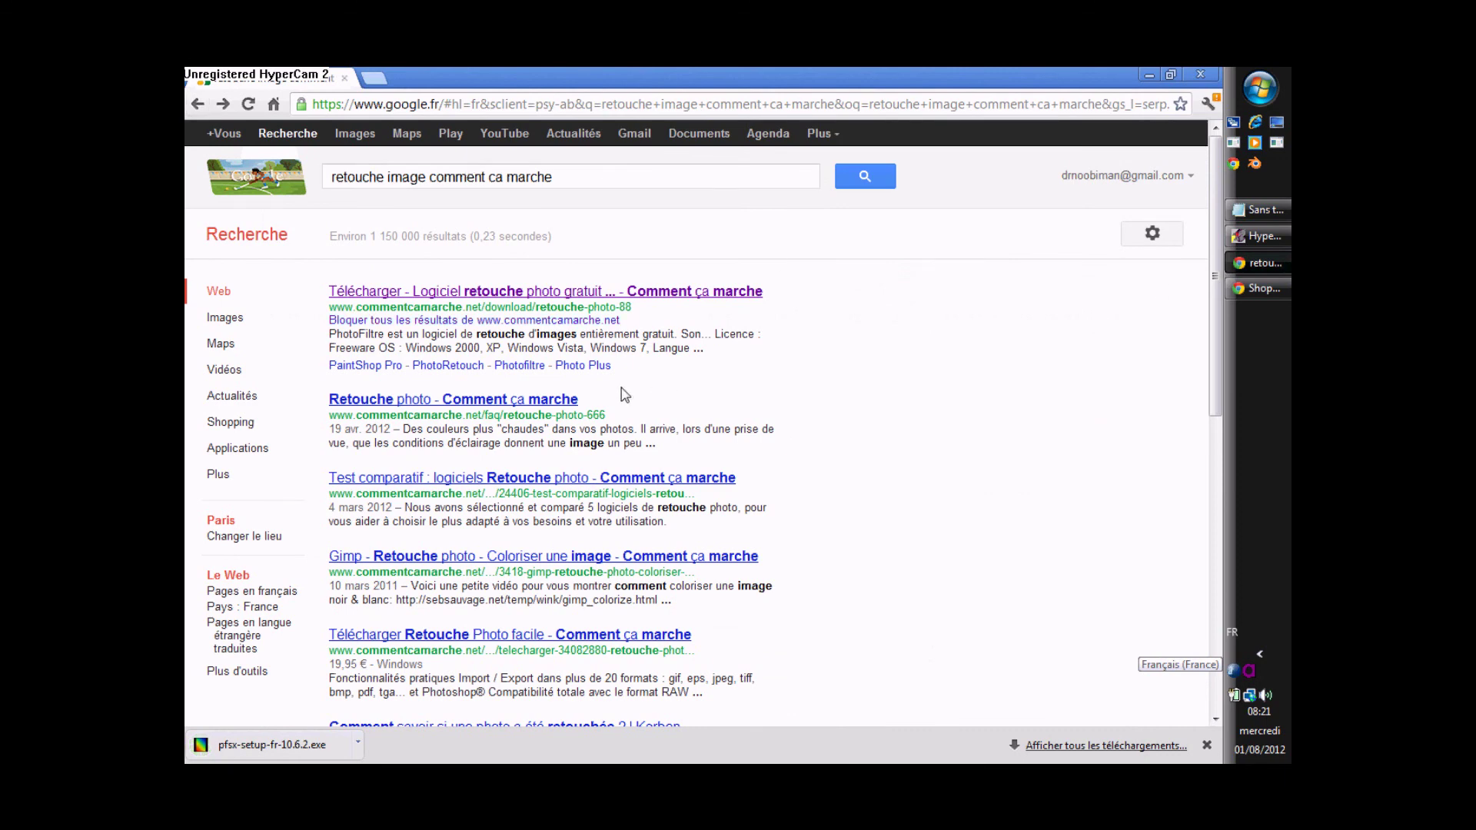
Step: Look through the "Retouche photo" tips list and the article "IrfanView - Travail sur images par lots", returning to the search results
{"action": "left_click", "coordinate": [565, 402]}
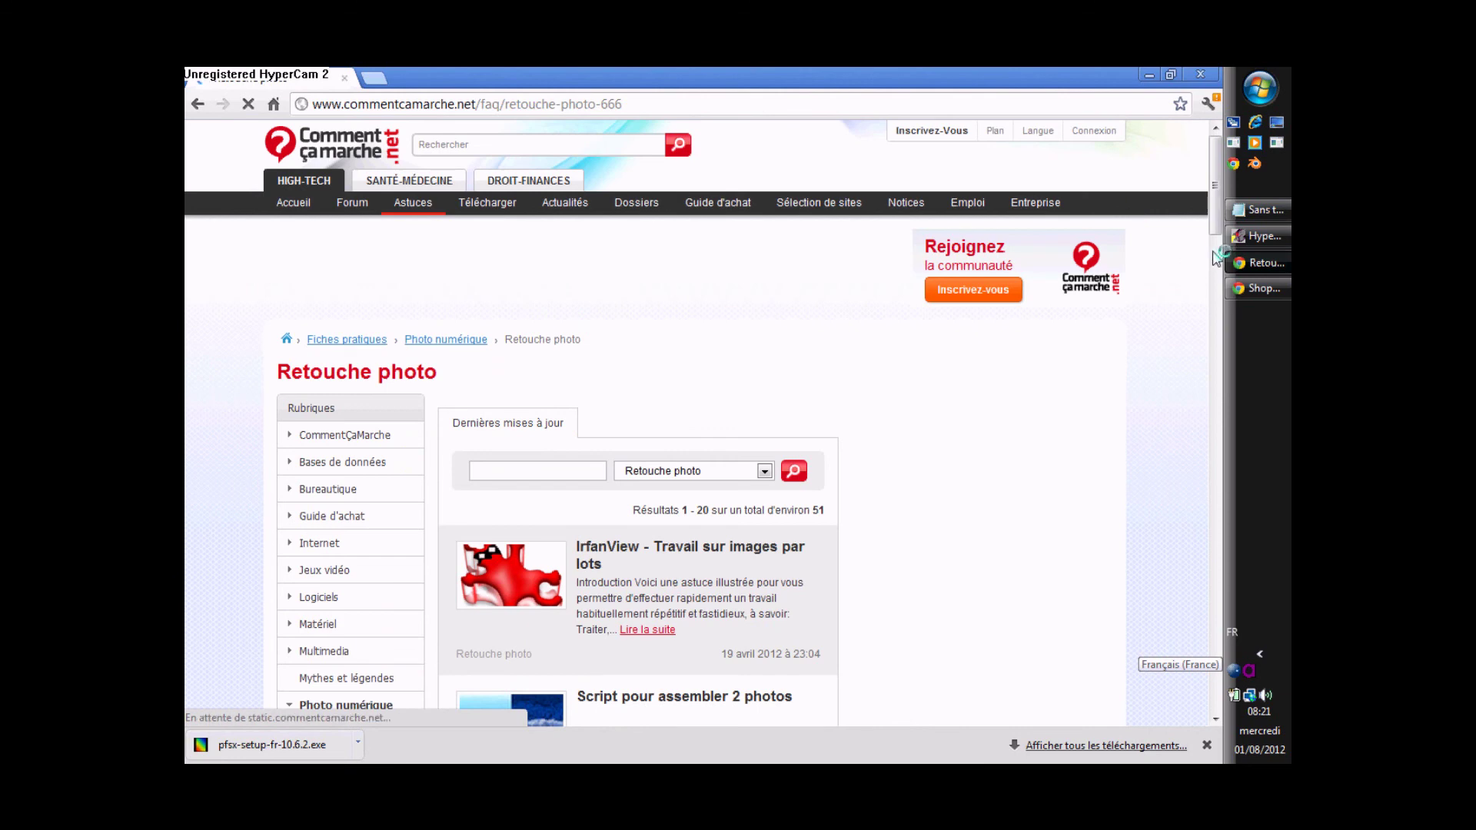
{"action": "scroll", "coordinate": [1213, 254], "scroll_direction": "down", "scroll_amount": 3}
{"action": "left_click_drag", "start_coordinate": [1213, 254], "coordinate": [1213, 274]}
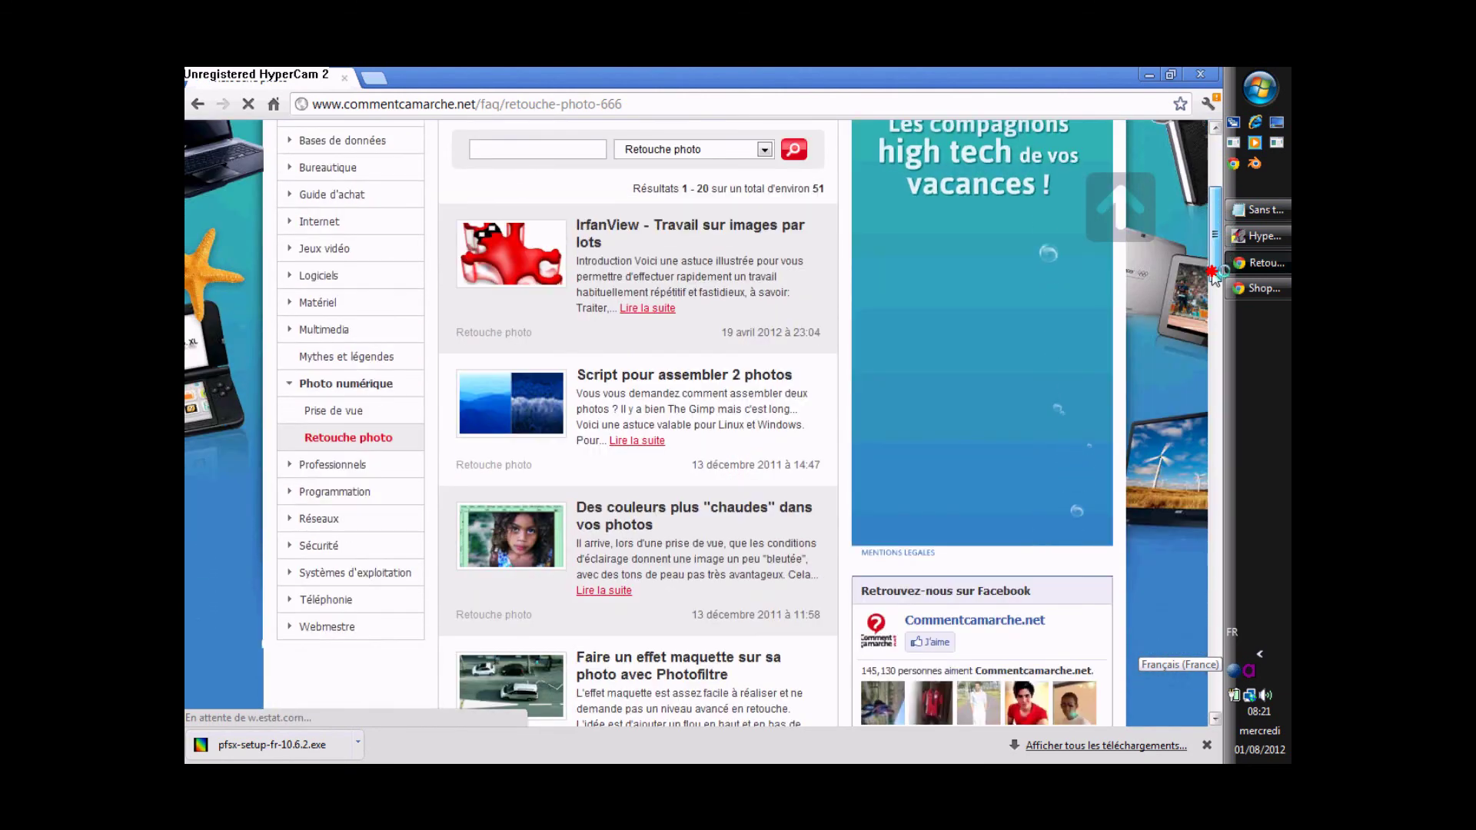
{"action": "left_click_drag", "start_coordinate": [1214, 274], "coordinate": [1213, 276]}
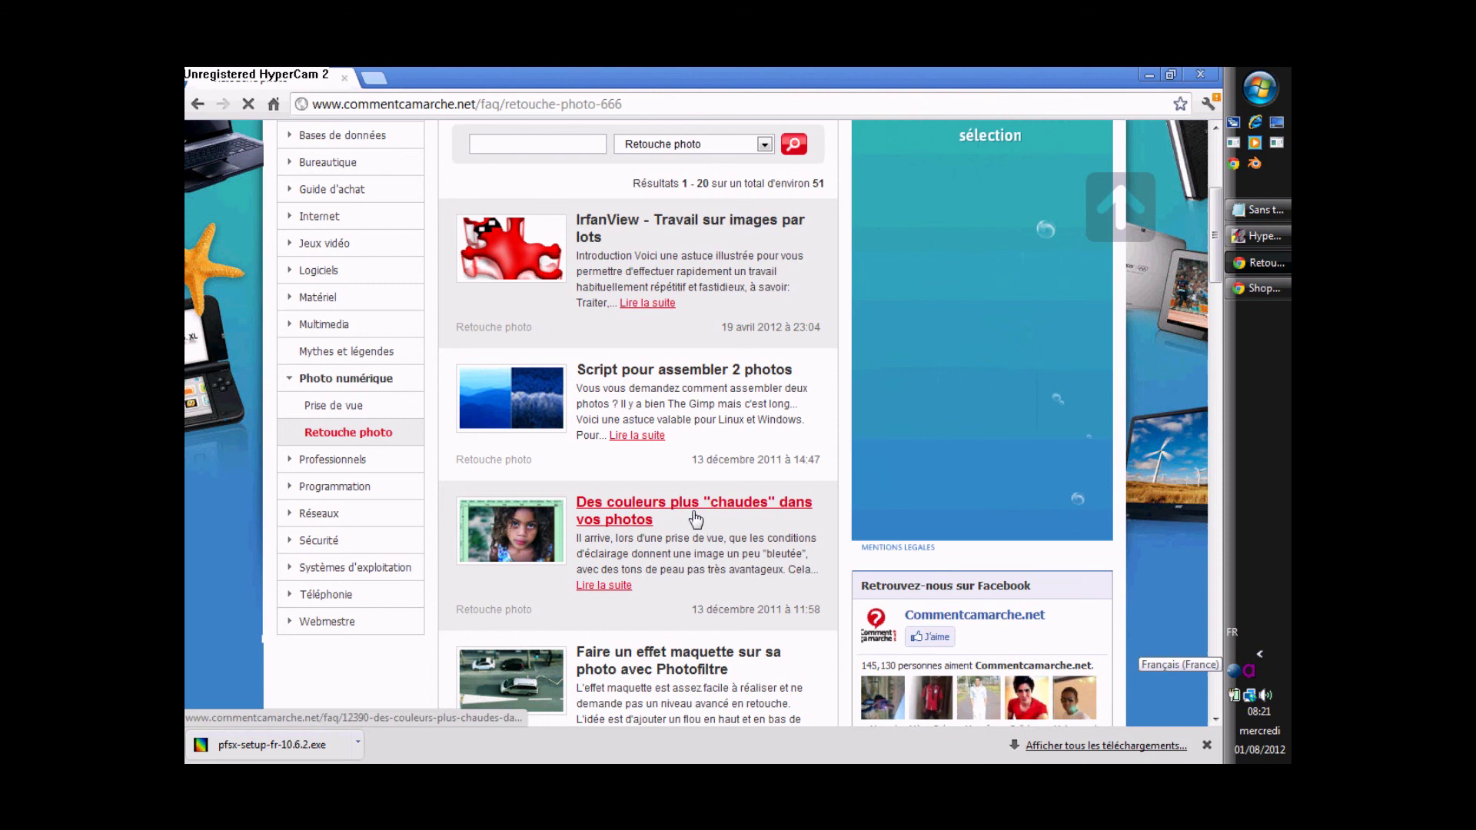
{"action": "left_click", "coordinate": [732, 237]}
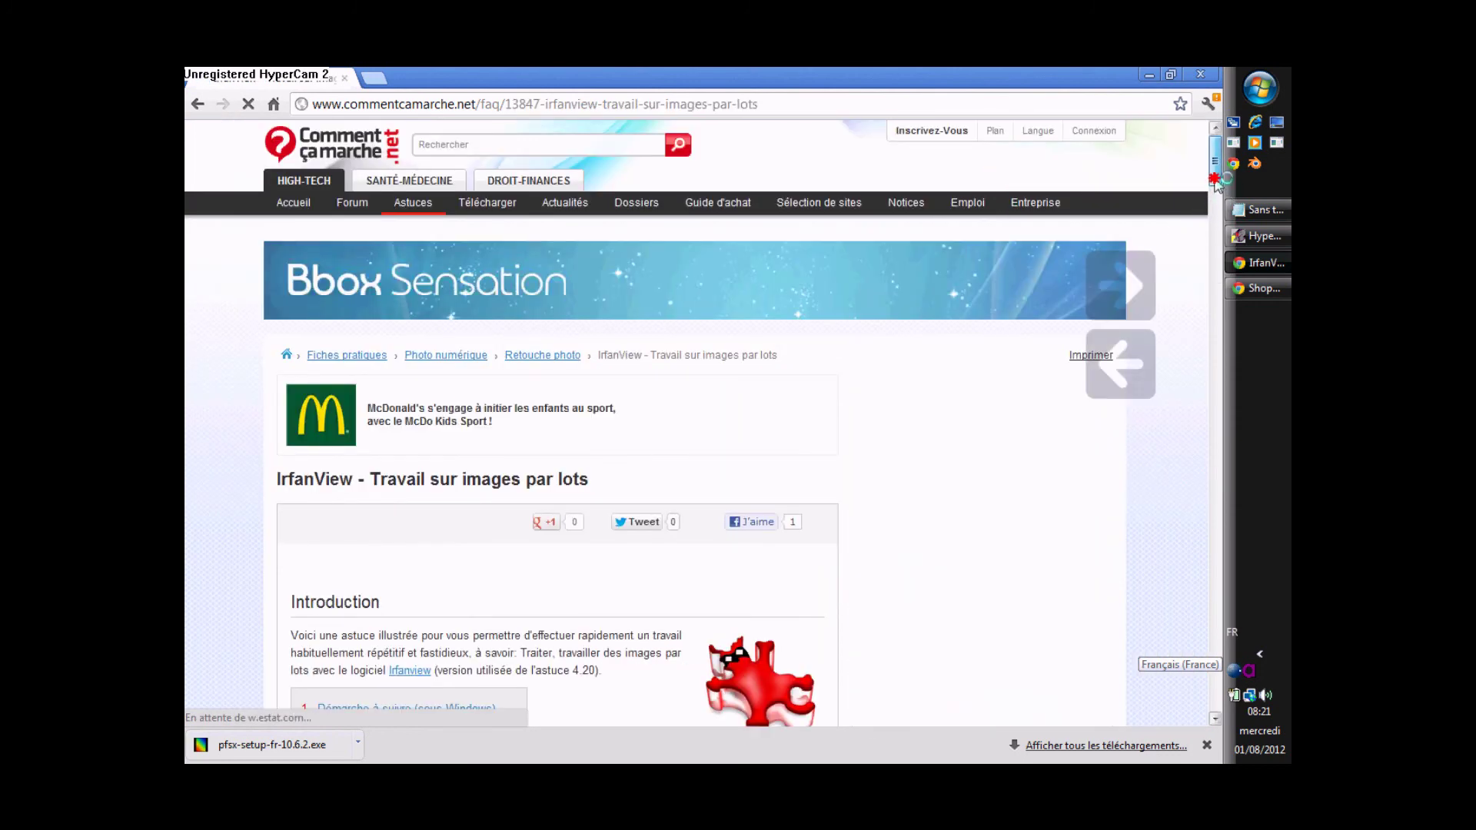
{"action": "scroll", "coordinate": [1214, 207], "scroll_direction": "down", "scroll_amount": 3}
{"action": "left_click_drag", "start_coordinate": [1215, 204], "coordinate": [1213, 348]}
{"action": "left_click", "coordinate": [200, 104]}
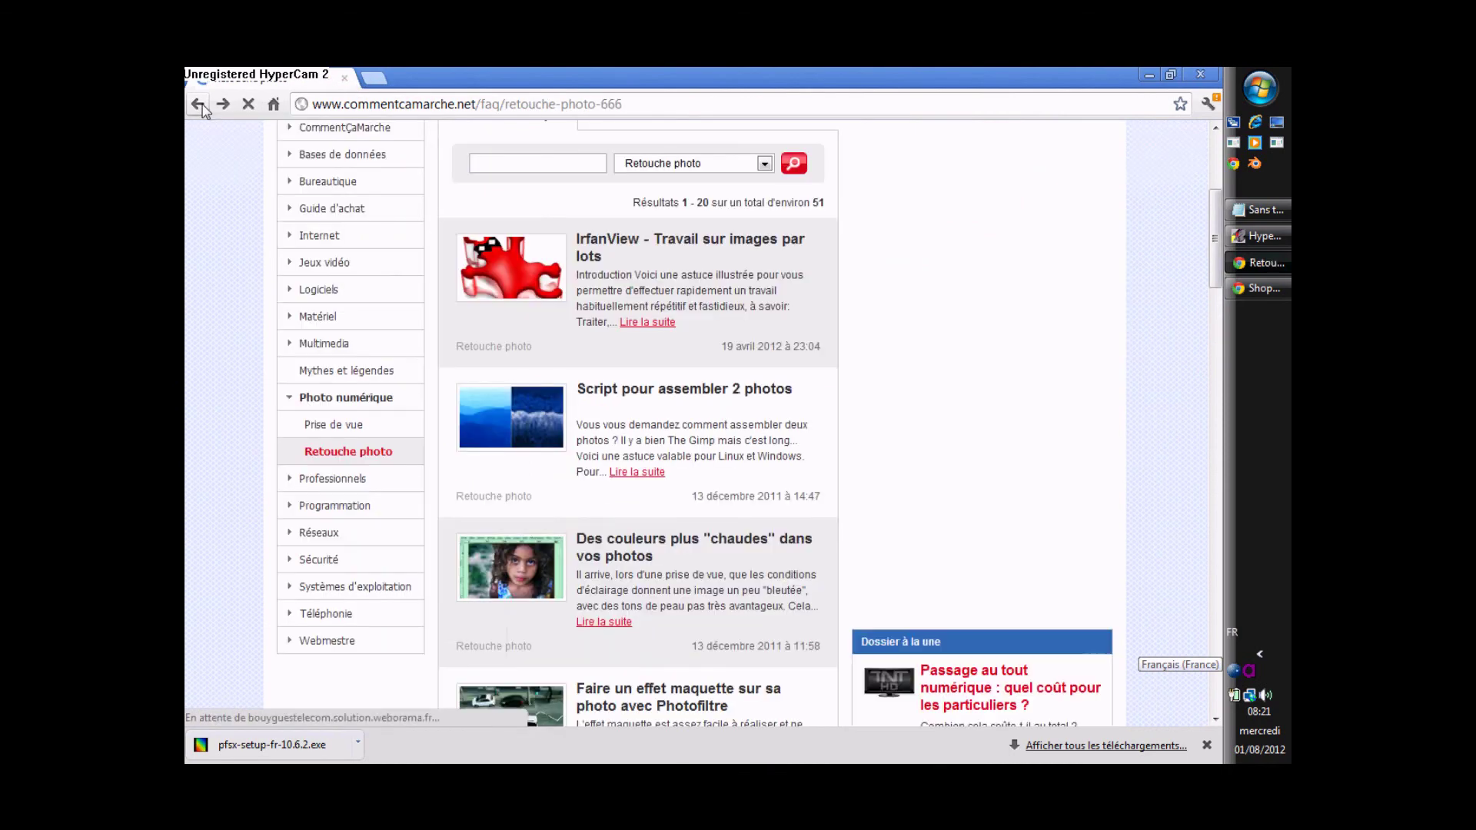
{"action": "left_click_drag", "start_coordinate": [1213, 261], "coordinate": [1214, 281]}
{"action": "left_click", "coordinate": [199, 104]}
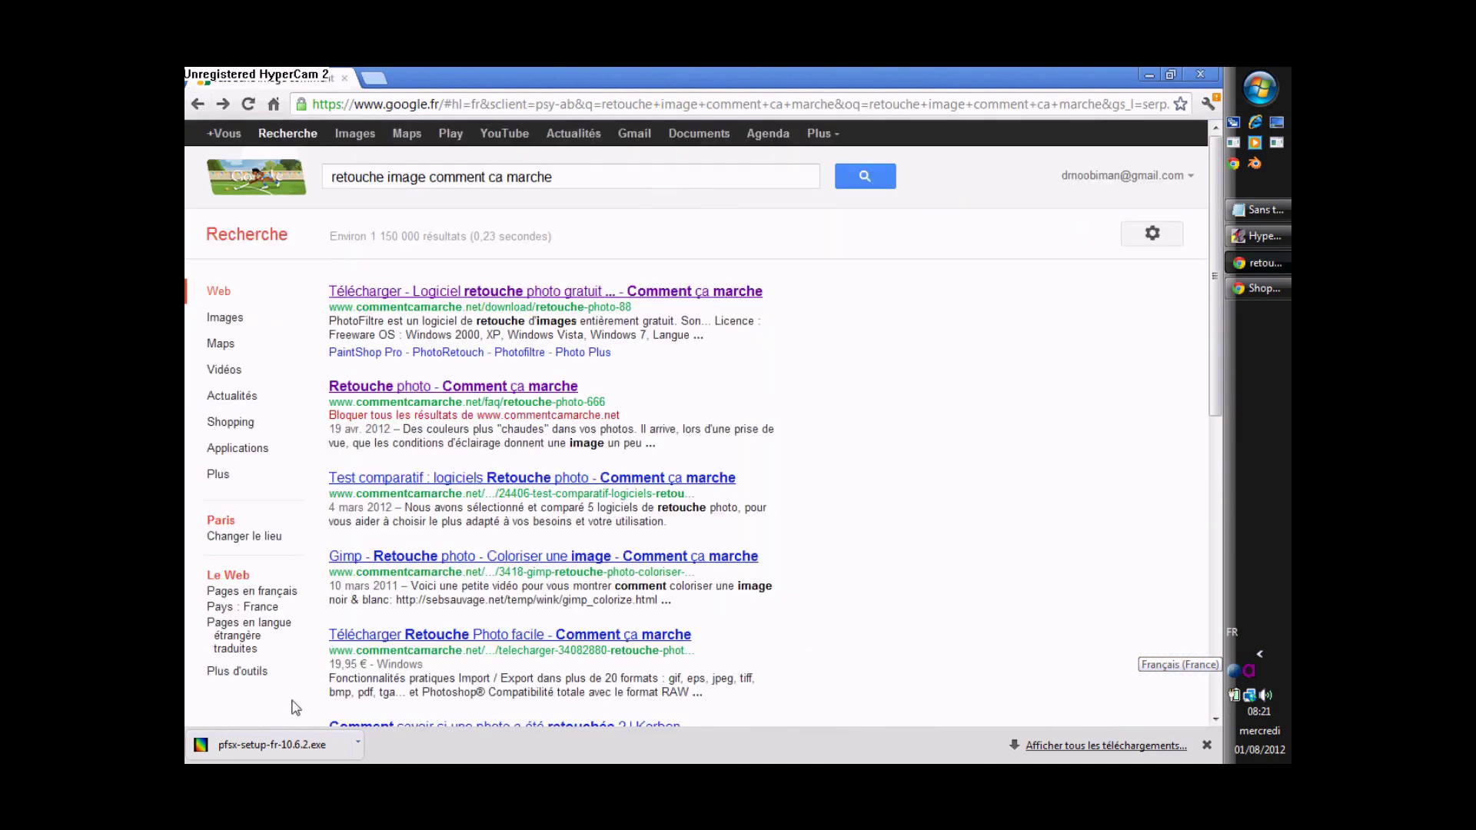
Step: Replace the whole query and search for "photofiltre comment ca marche"
{"action": "left_click", "coordinate": [571, 176]}
{"action": "key", "text": "ctrl+a"}
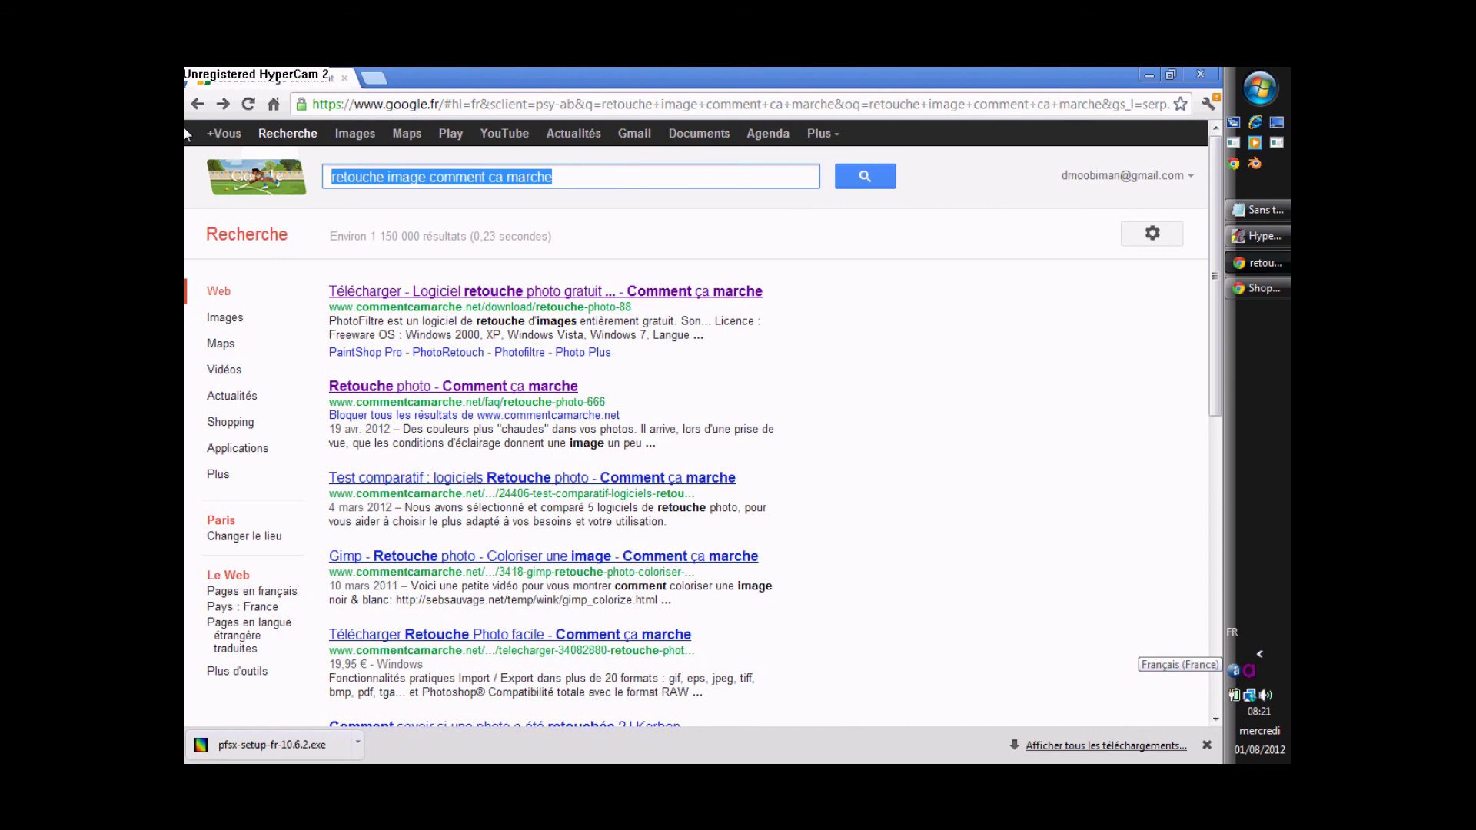
{"action": "type", "text": "pho"}
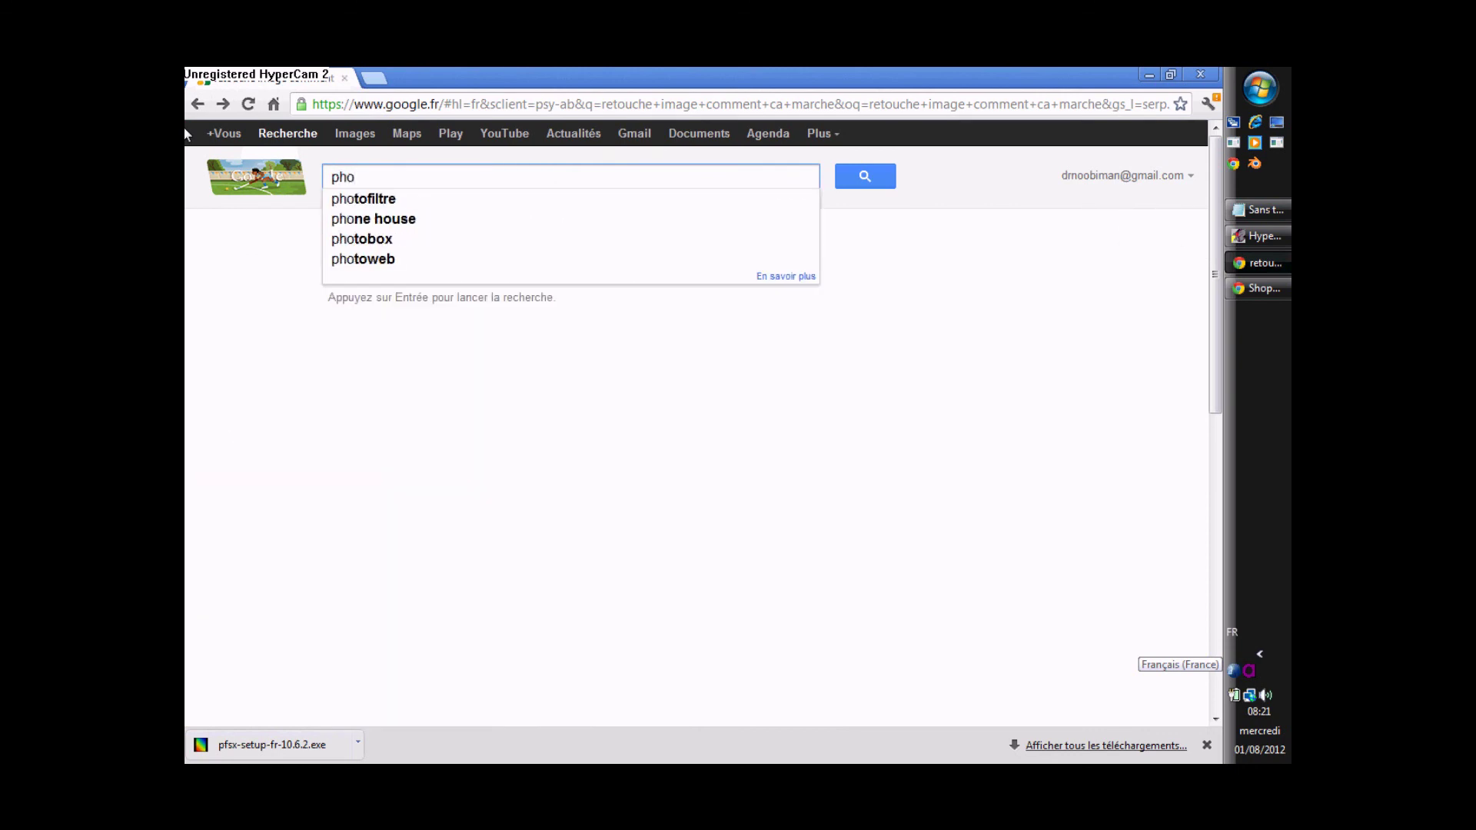
{"action": "left_click", "coordinate": [350, 199]}
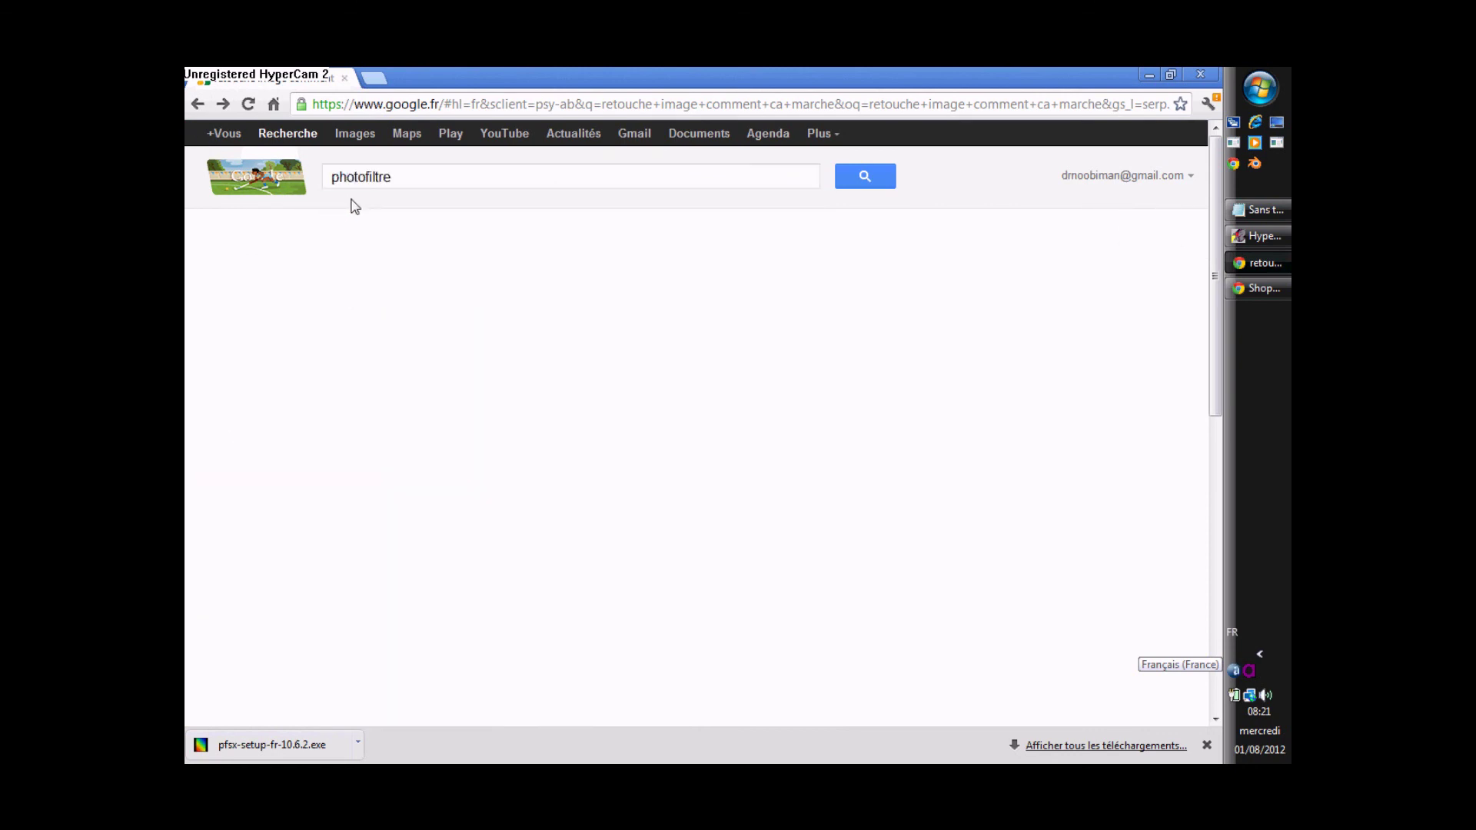
{"action": "left_click", "coordinate": [413, 181]}
{"action": "type", "text": "comment ca marche"}
{"action": "key", "text": "Return"}
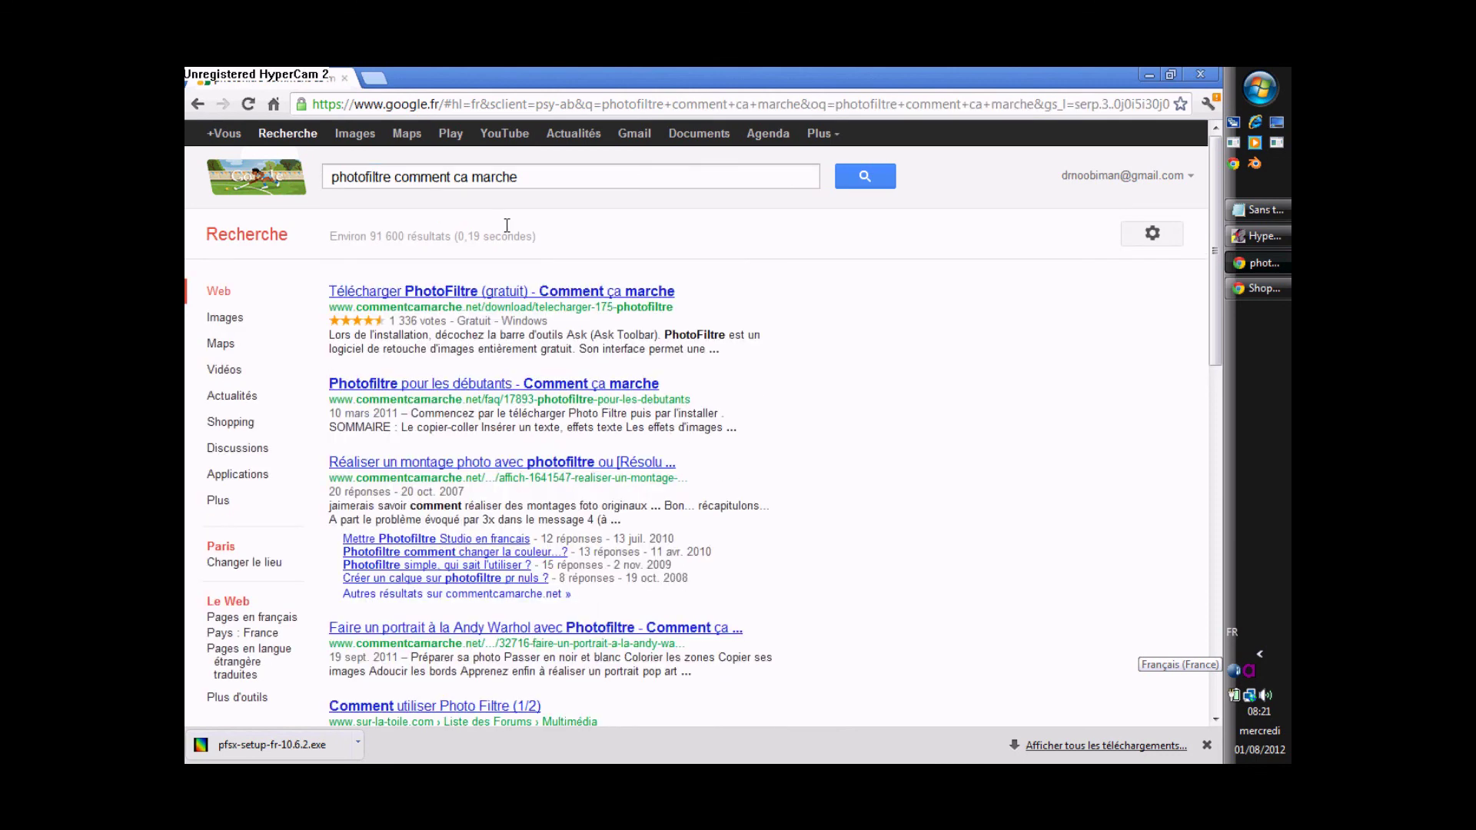
Step: Read through the tutorial "Photofiltre pour les débutants" from the results and go back to the search results
{"action": "left_click", "coordinate": [536, 388]}
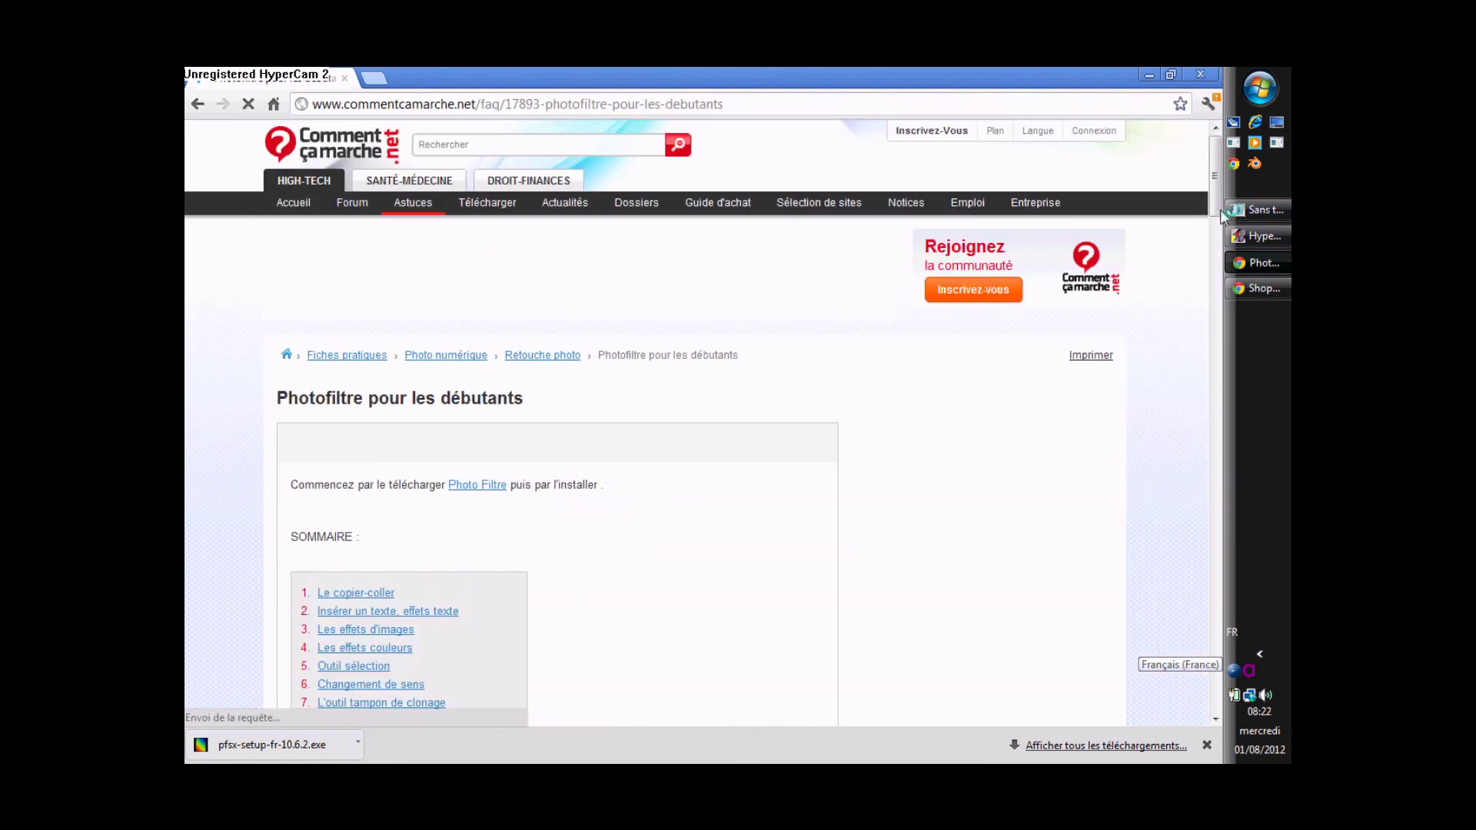
{"action": "left_click", "coordinate": [1217, 205]}
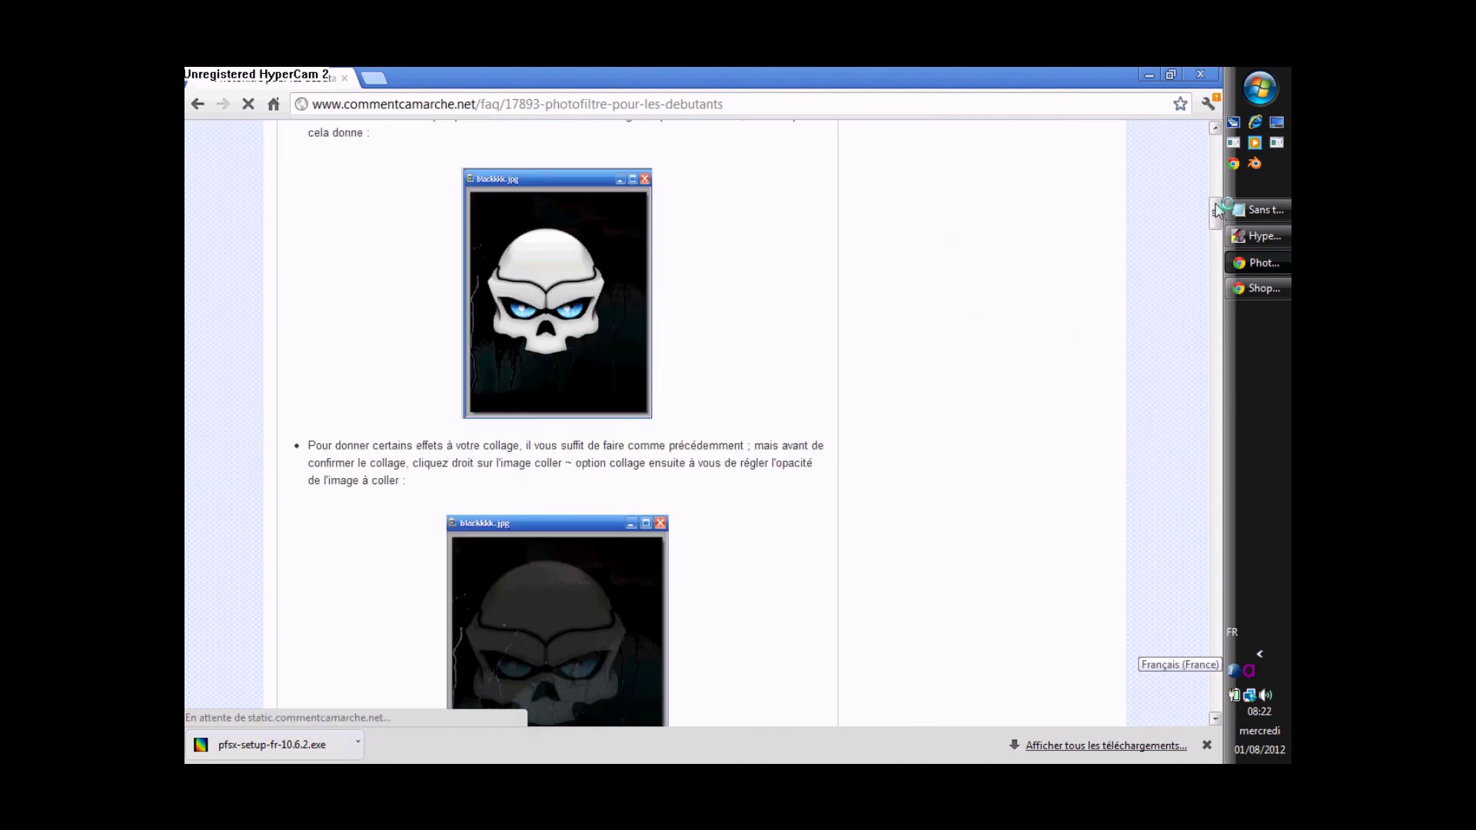
{"action": "left_click_drag", "start_coordinate": [1217, 222], "coordinate": [1196, 393]}
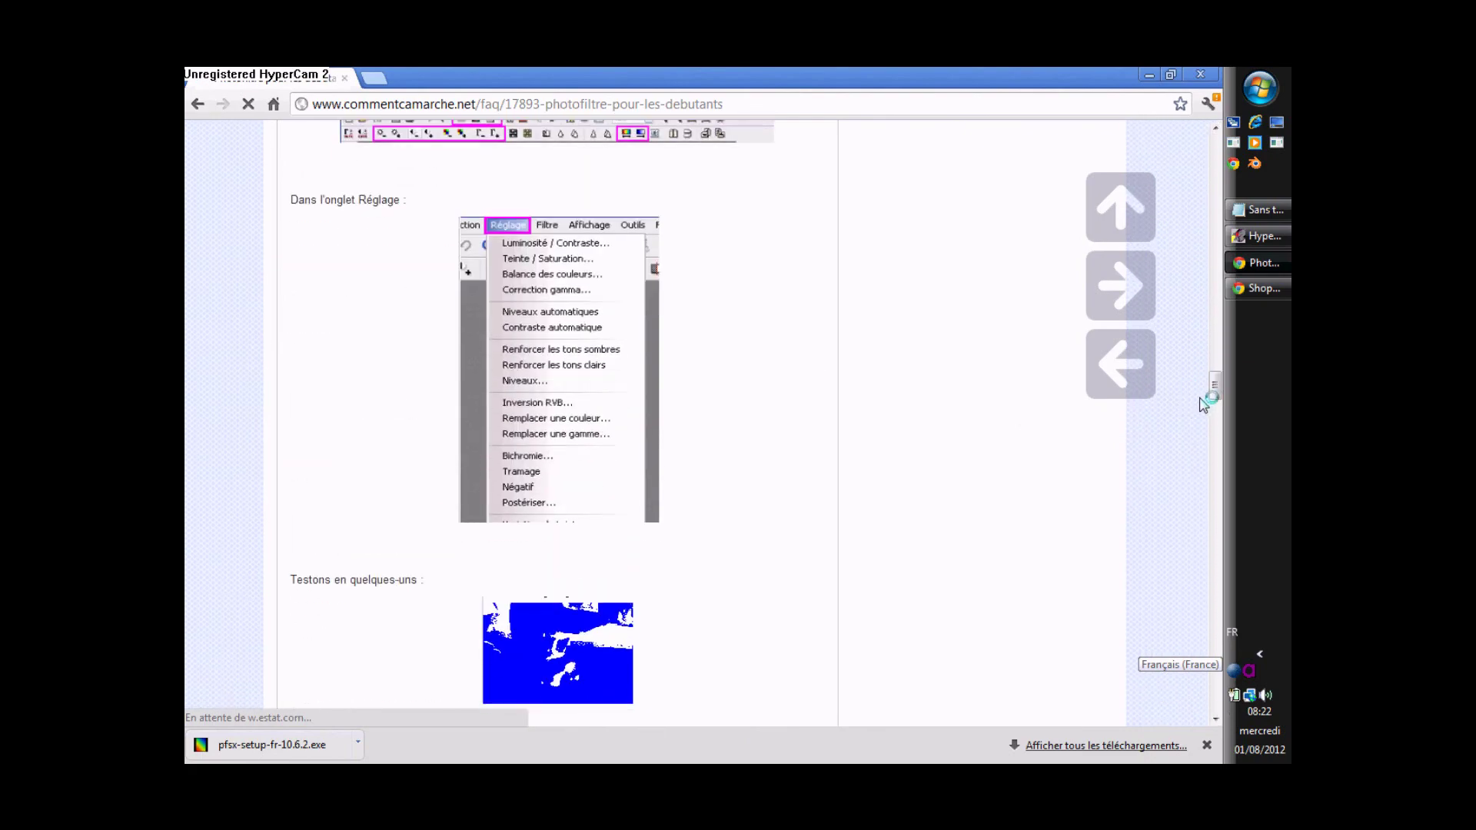
{"action": "left_click_drag", "start_coordinate": [1214, 396], "coordinate": [1213, 223]}
{"action": "left_click", "coordinate": [197, 105]}
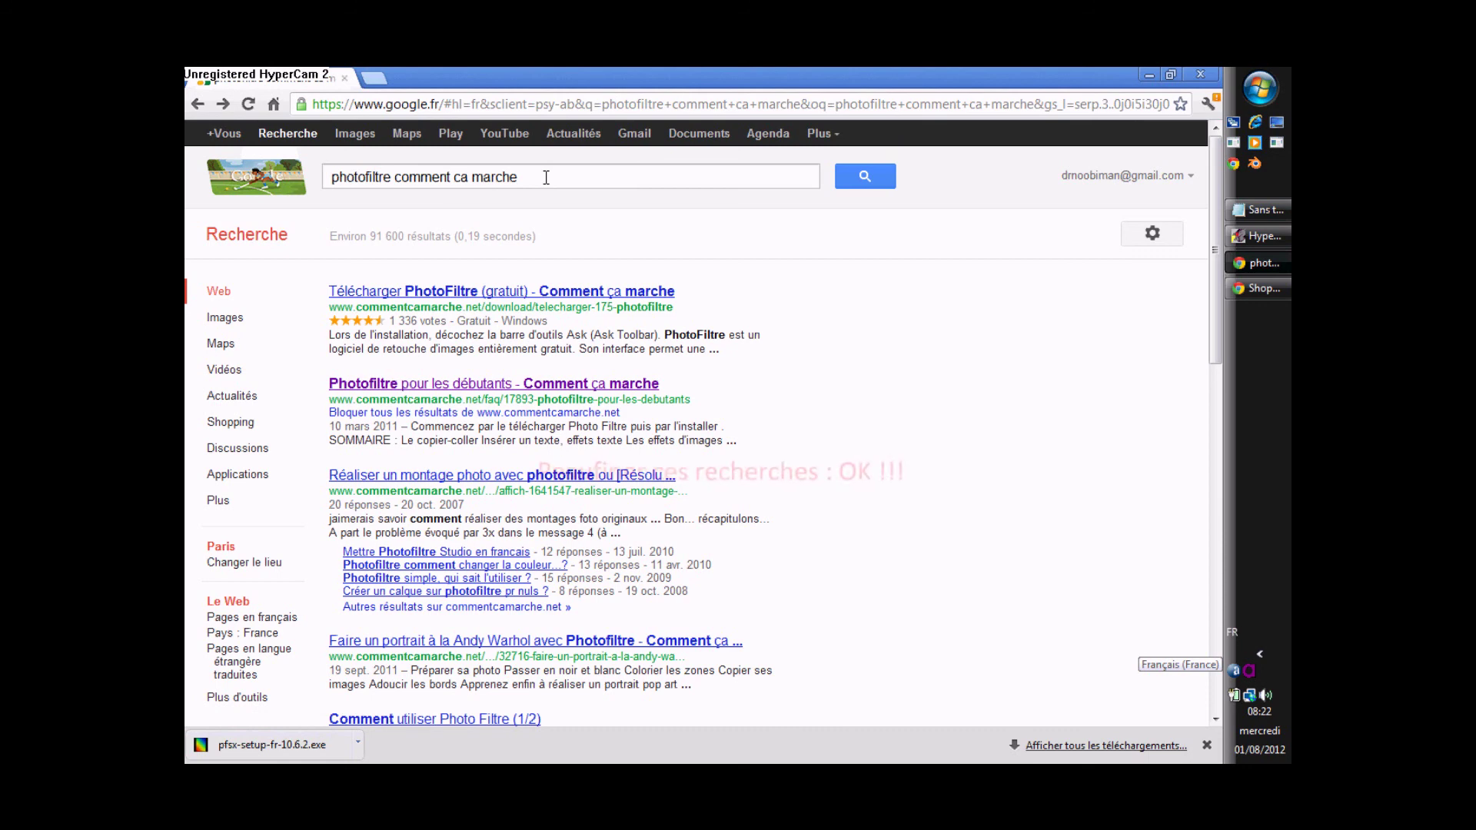
Step: Replace the whole query with the full sentence "je rechercher un outils de traitement de texte"
{"action": "left_click_drag", "start_coordinate": [545, 178], "coordinate": [187, 148]}
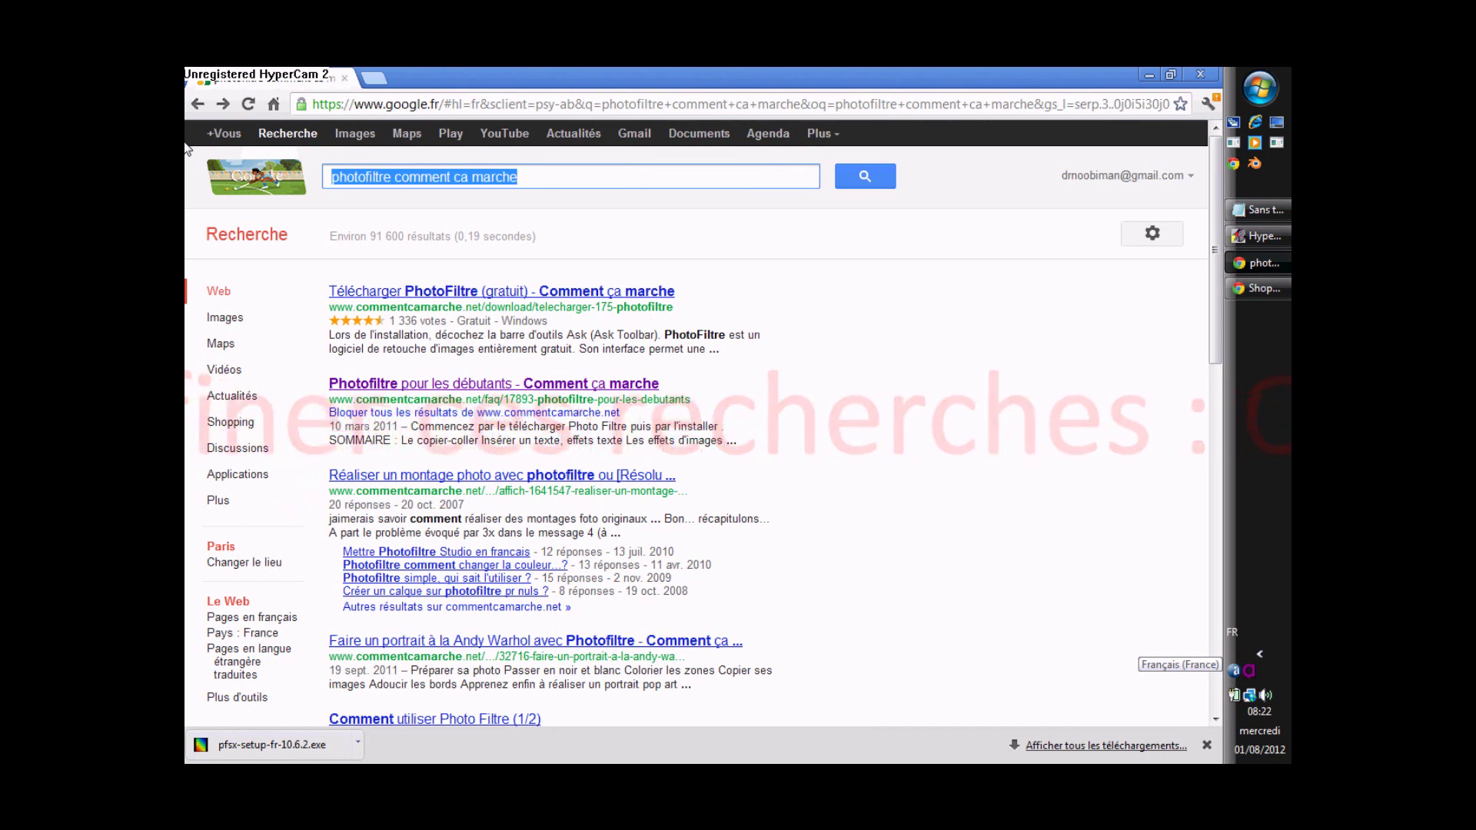
{"action": "type", "text": "je rech"}
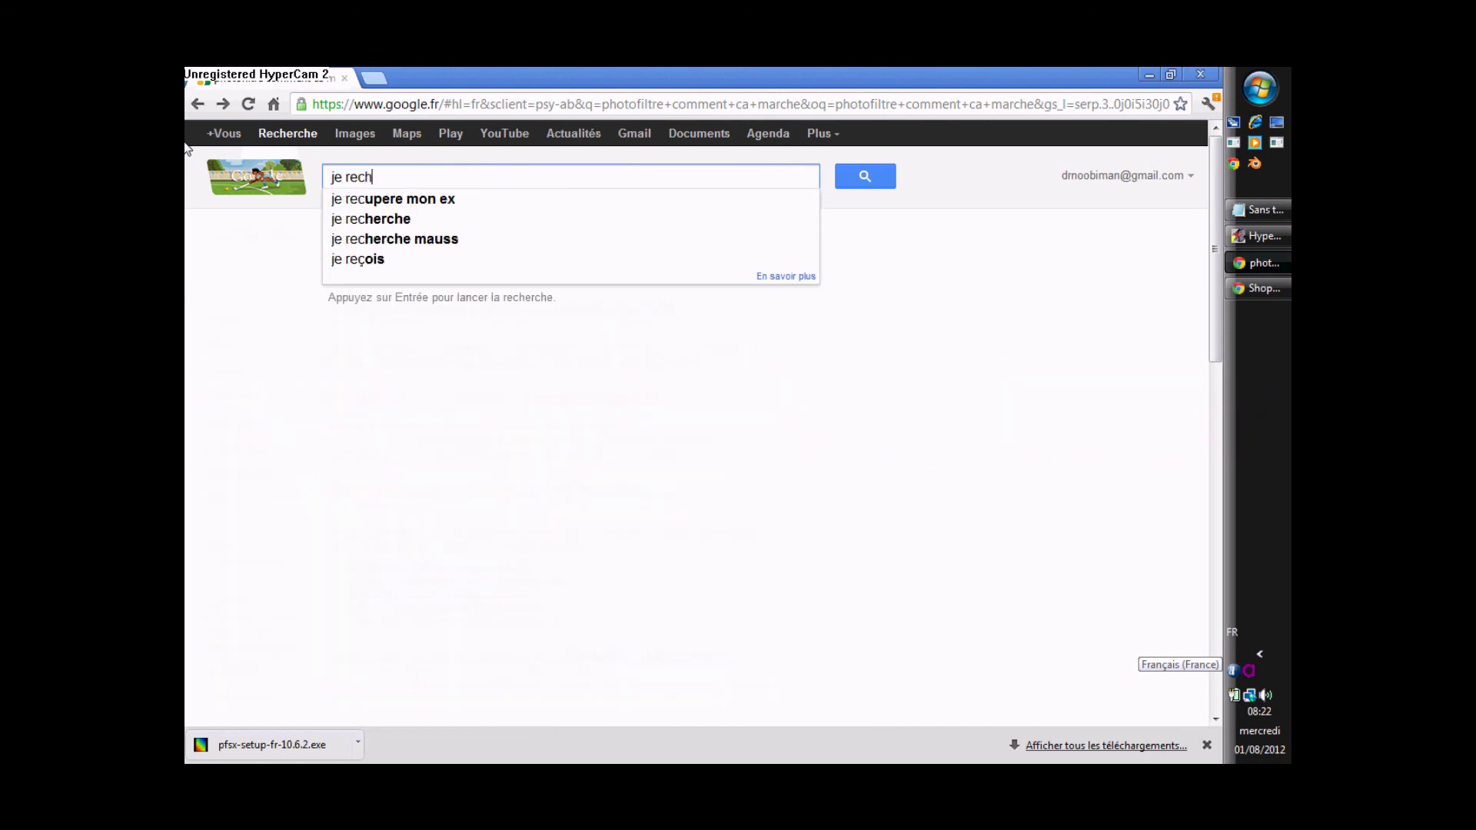
{"action": "type", "text": "ercher un "}
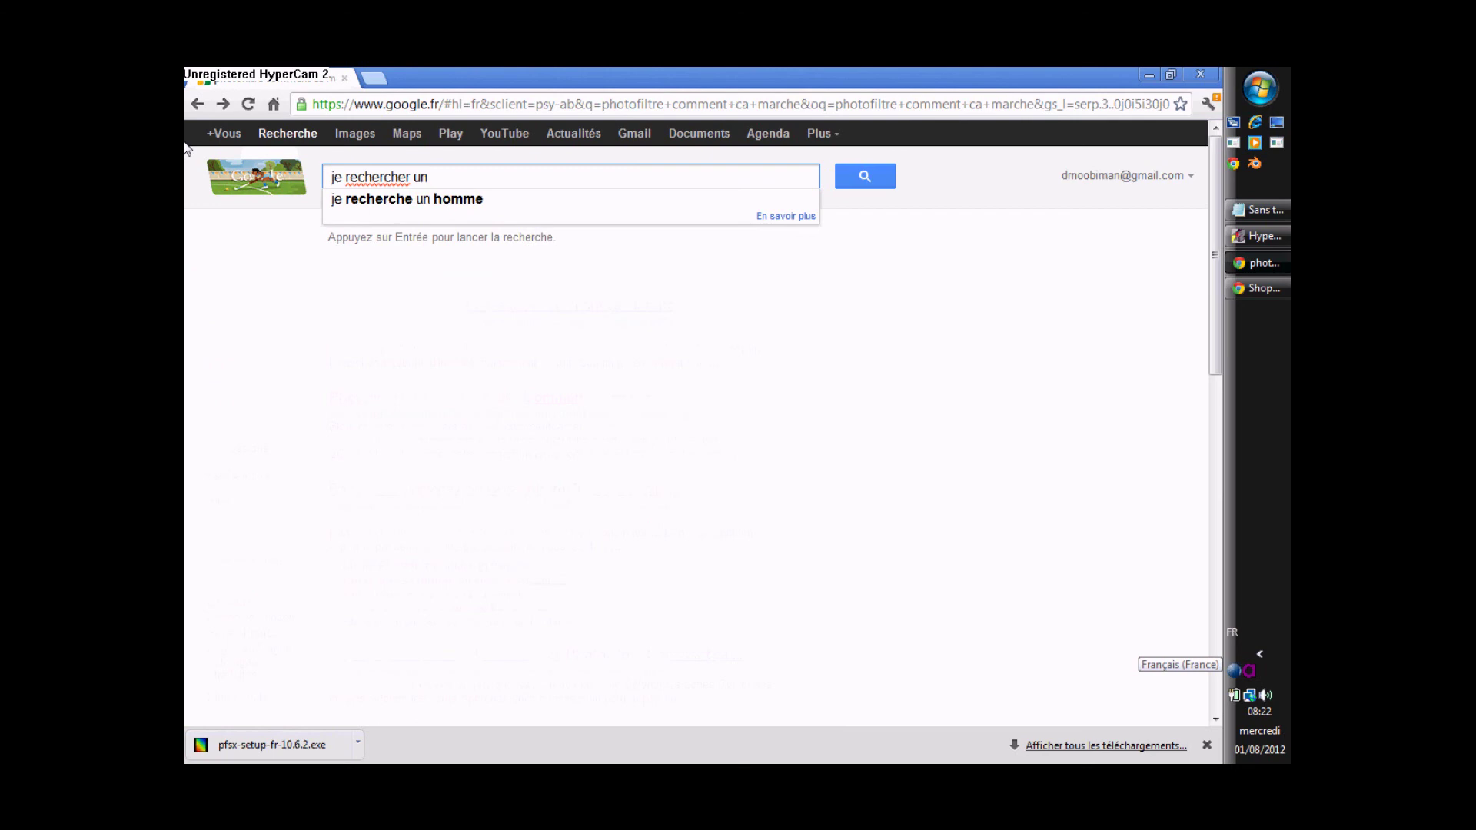
{"action": "type", "text": "outils de tr"}
{"action": "type", "text": "ai"}
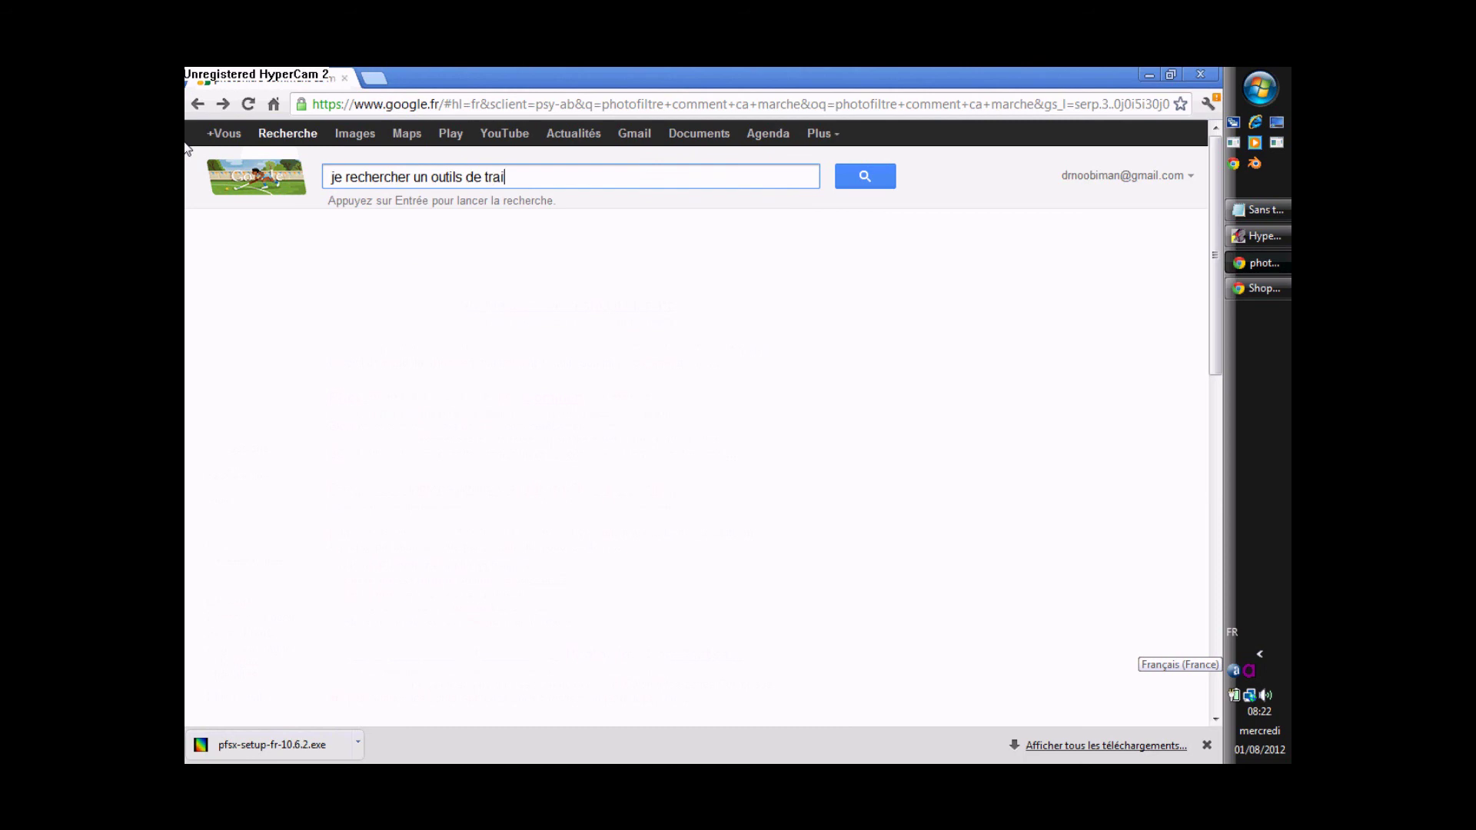
{"action": "type", "text": "tement de texte"}
Step: Remove the opening words "je rechercher un" from the query so it starts with "outils"
{"action": "left_click_drag", "start_coordinate": [410, 176], "coordinate": [277, 191]}
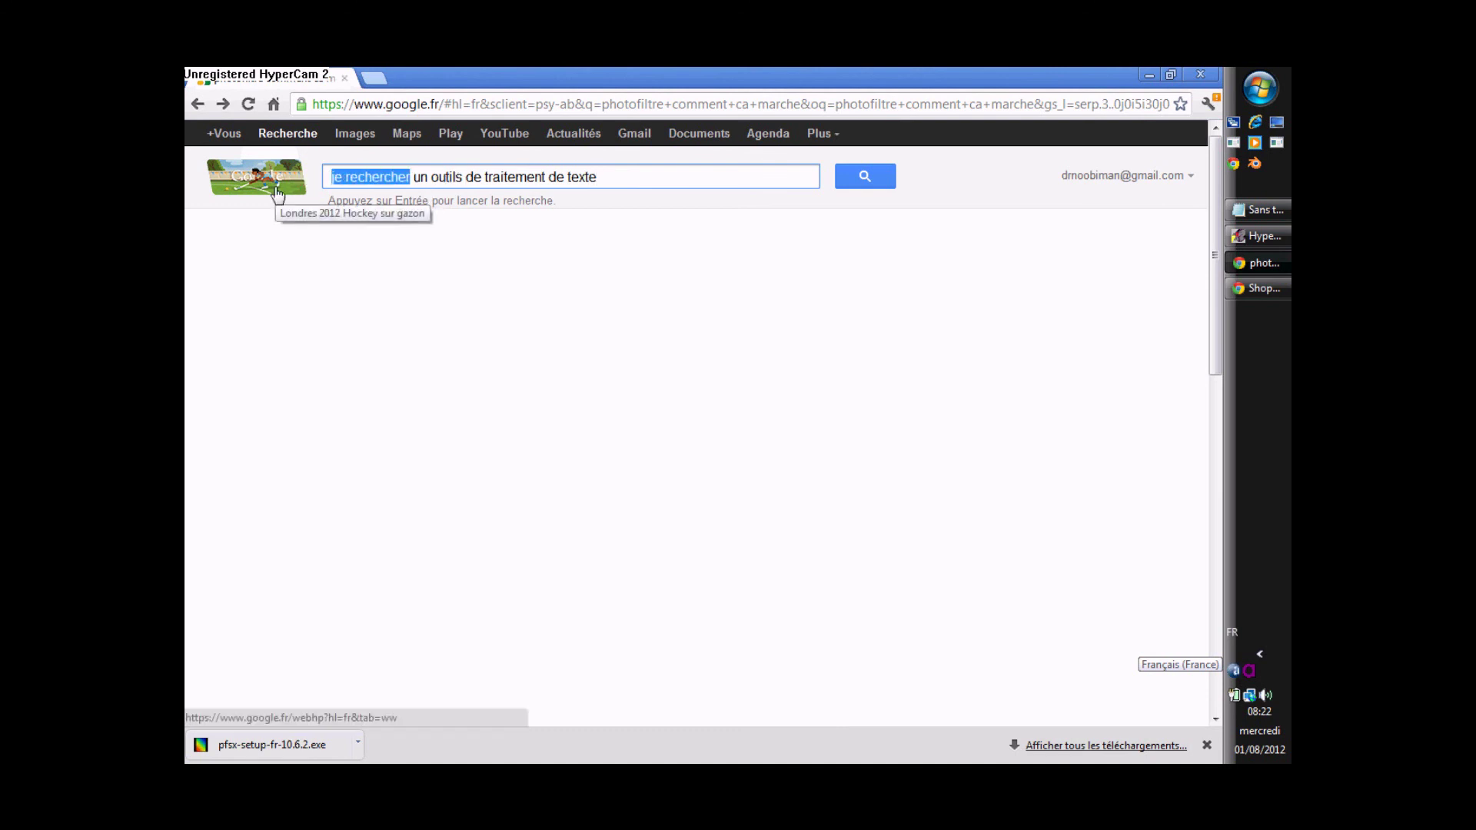
{"action": "key", "text": "BackSpace"}
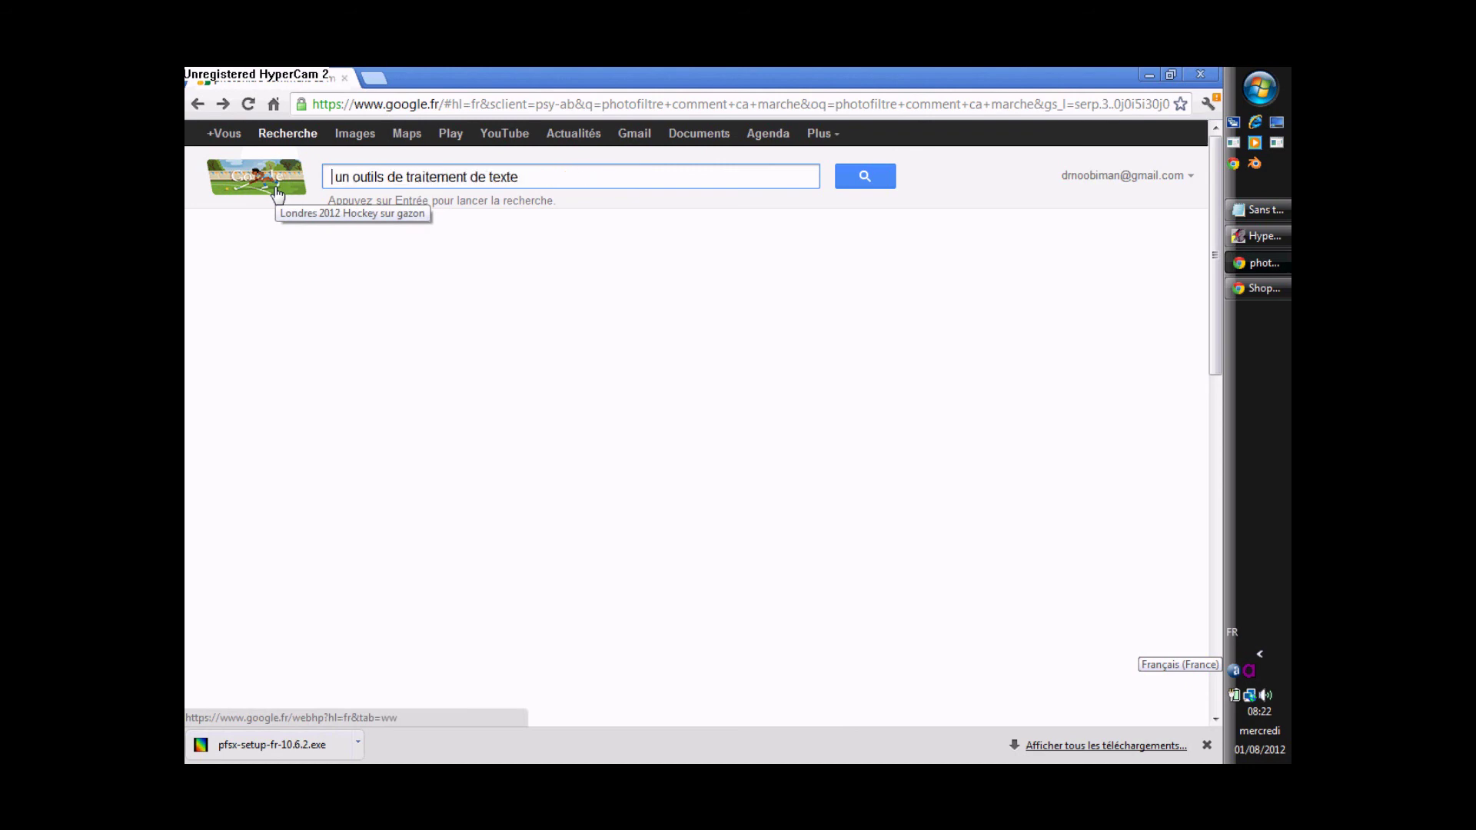
{"action": "key", "text": "Return"}
{"action": "key", "text": "BackSpace"}
{"action": "key", "text": "BackSpace"}
{"action": "key", "text": "Delete"}
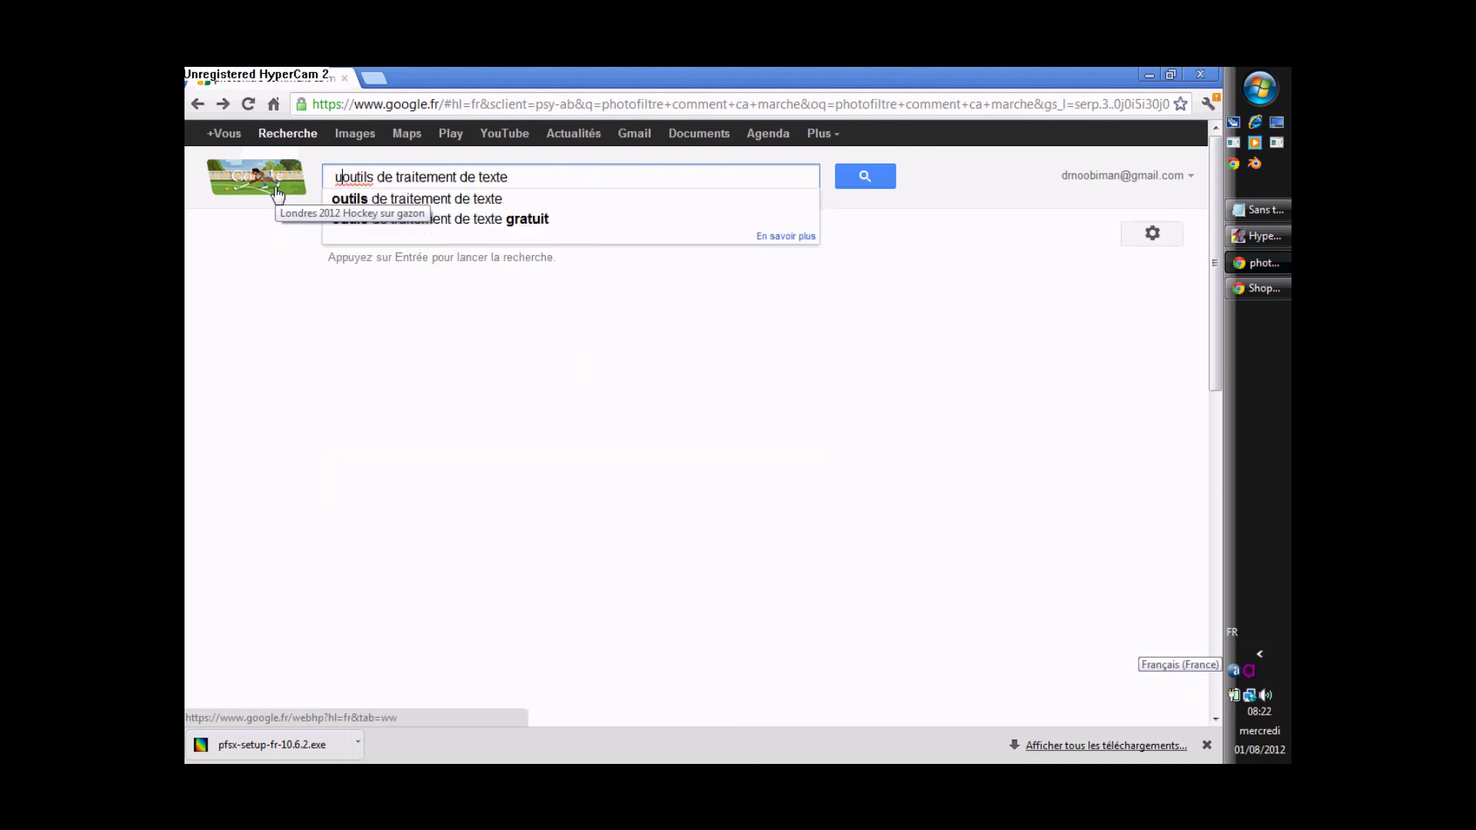
Step: Delete the word "de" between "outils" and "traitement" in the query
{"action": "key", "text": "Right"}
{"action": "key", "text": "Right"}
{"action": "key", "text": "Right"}
{"action": "key", "text": "Right"}
{"action": "key", "text": "Right"}
{"action": "key", "text": "Right"}
{"action": "key", "text": "Right"}
{"action": "key", "text": "Right"}
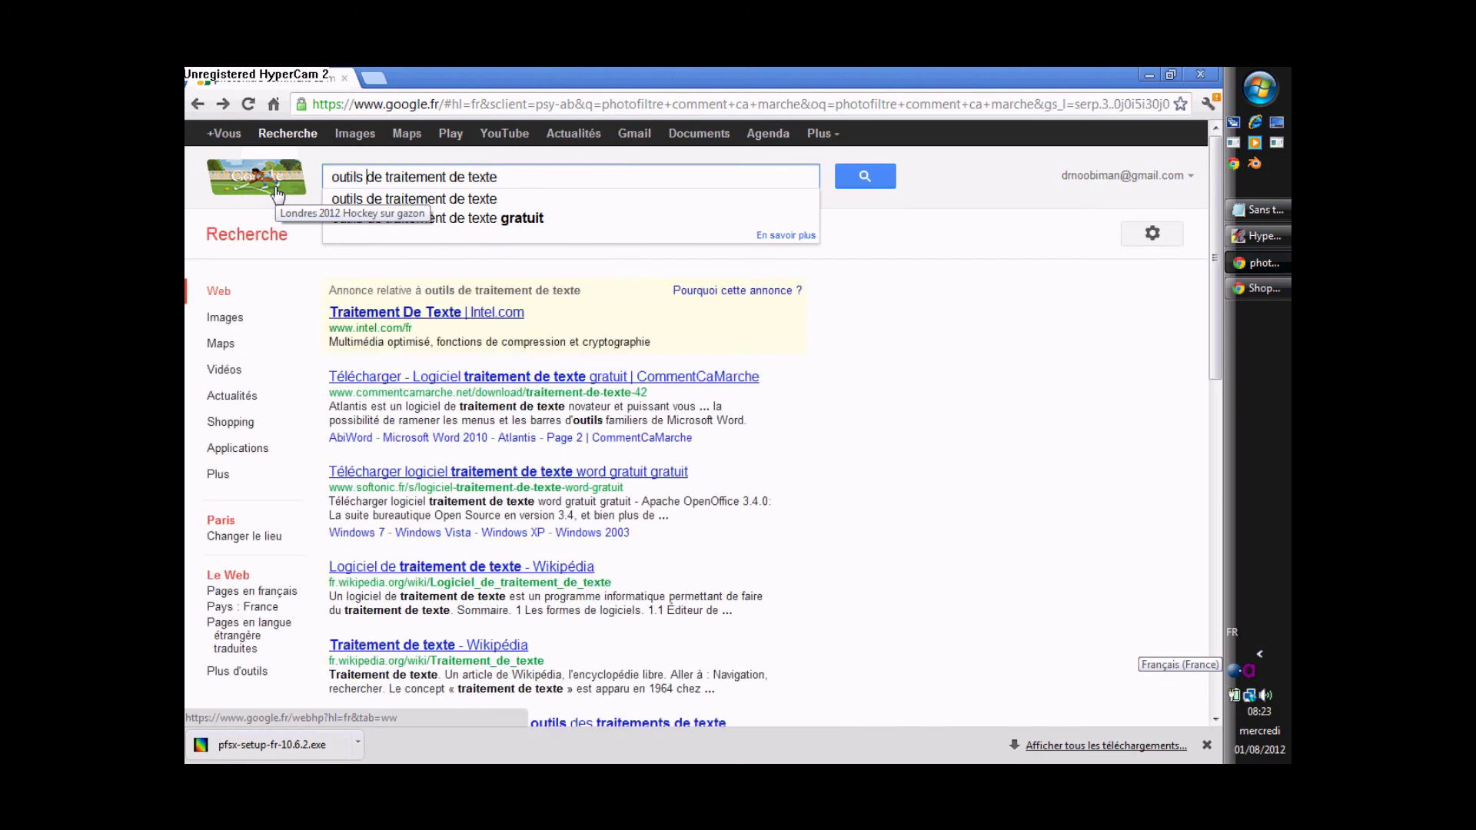
{"action": "key", "text": "BackSpace"}
{"action": "key", "text": "BackSpace"}
{"action": "key", "text": "BackSpace"}
Step: Delete the remaining "de" before "texte" and run the search for "outils traitement texte"
{"action": "key", "text": "Right"}
{"action": "key", "text": "Right"}
{"action": "key", "text": "Right"}
{"action": "key", "text": "Right"}
{"action": "key", "text": "Right"}
{"action": "key", "text": "Right"}
{"action": "key", "text": "Right"}
{"action": "key", "text": "Right"}
{"action": "key", "text": "Right"}
{"action": "key", "text": "Right"}
{"action": "key", "text": "Right"}
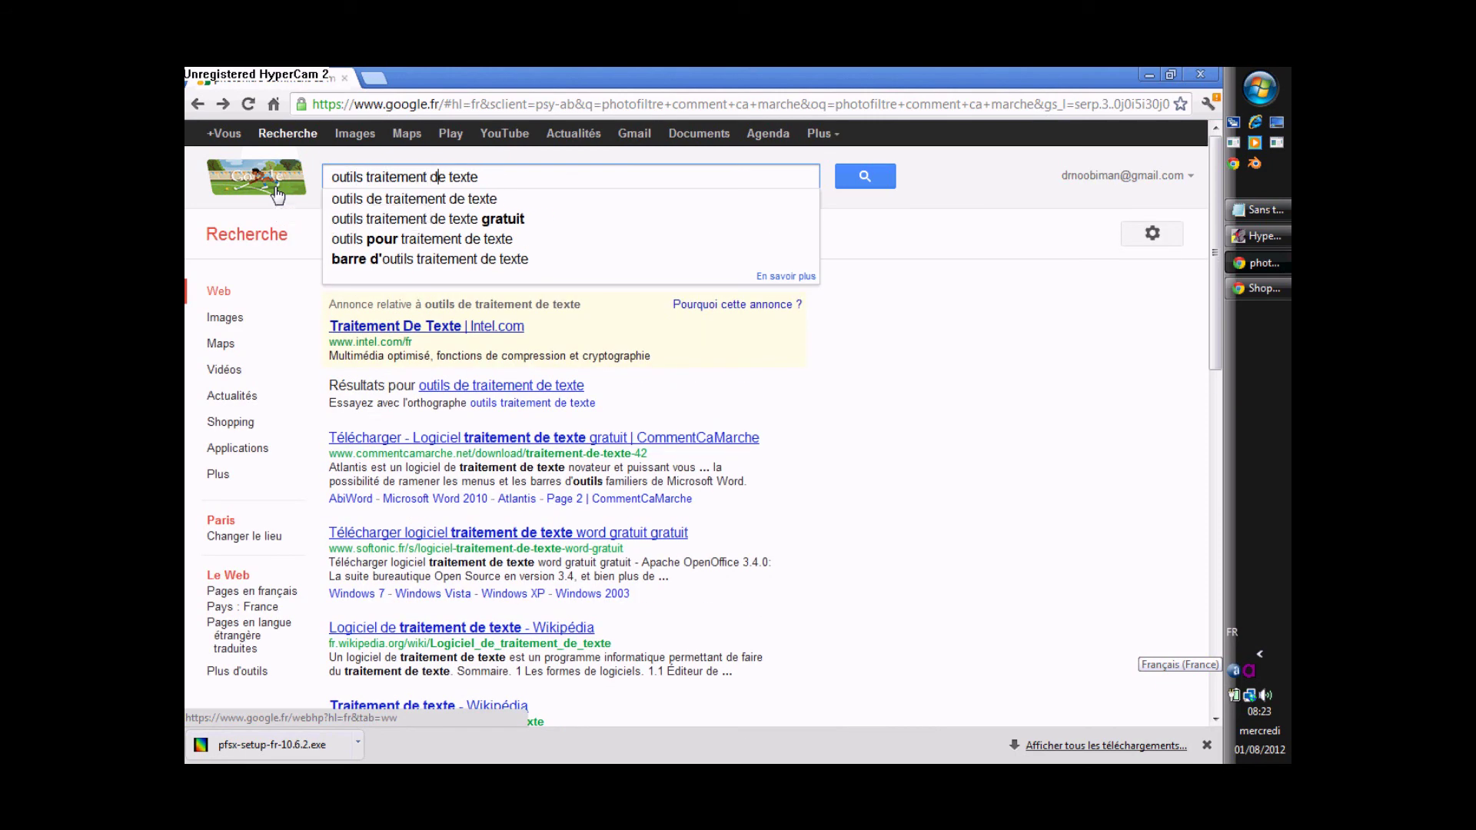
{"action": "key", "text": "BackSpace"}
{"action": "key", "text": "BackSpace"}
{"action": "key", "text": "BackSpace"}
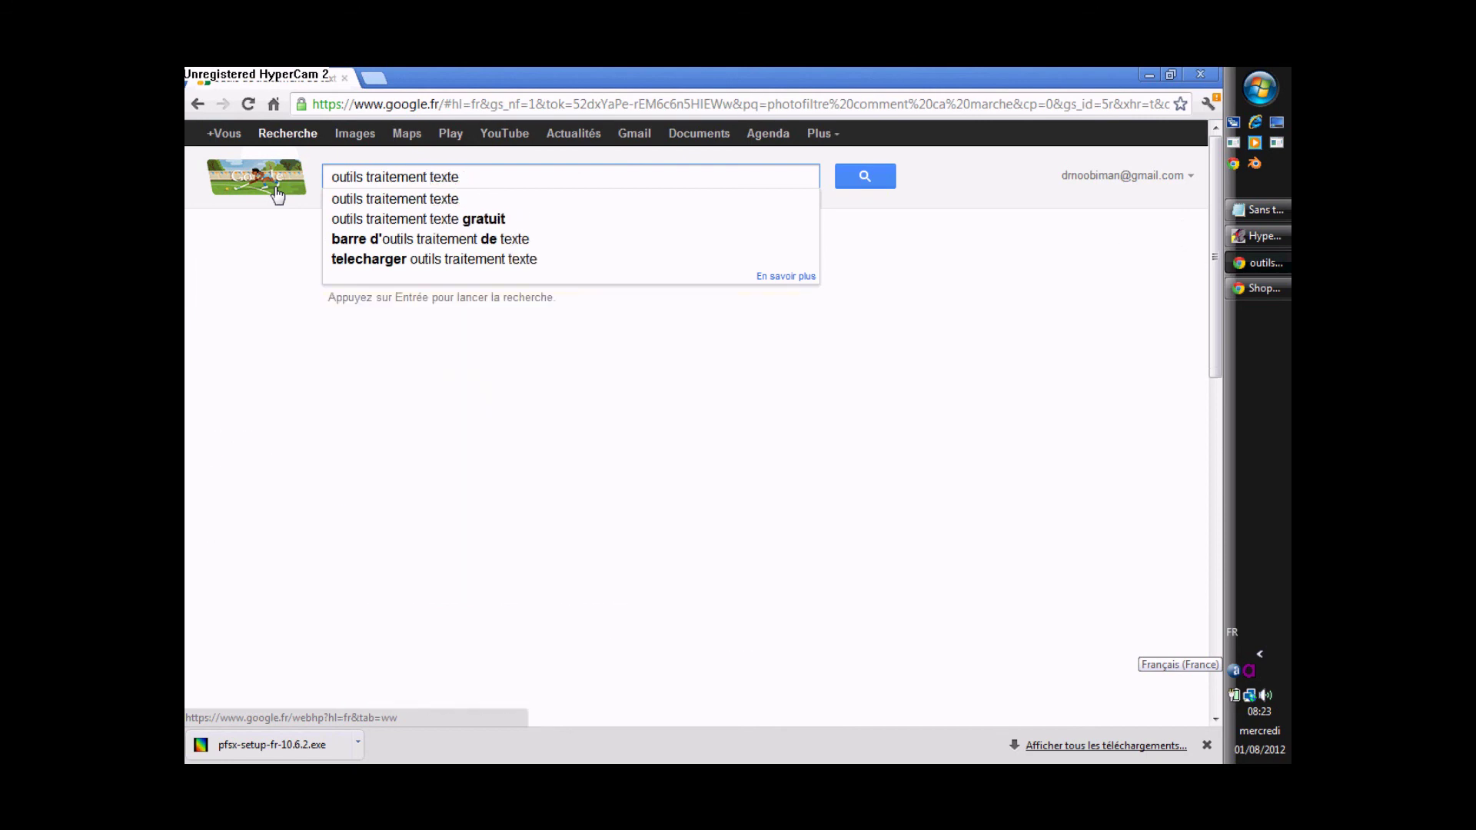
{"action": "key", "text": "Return"}
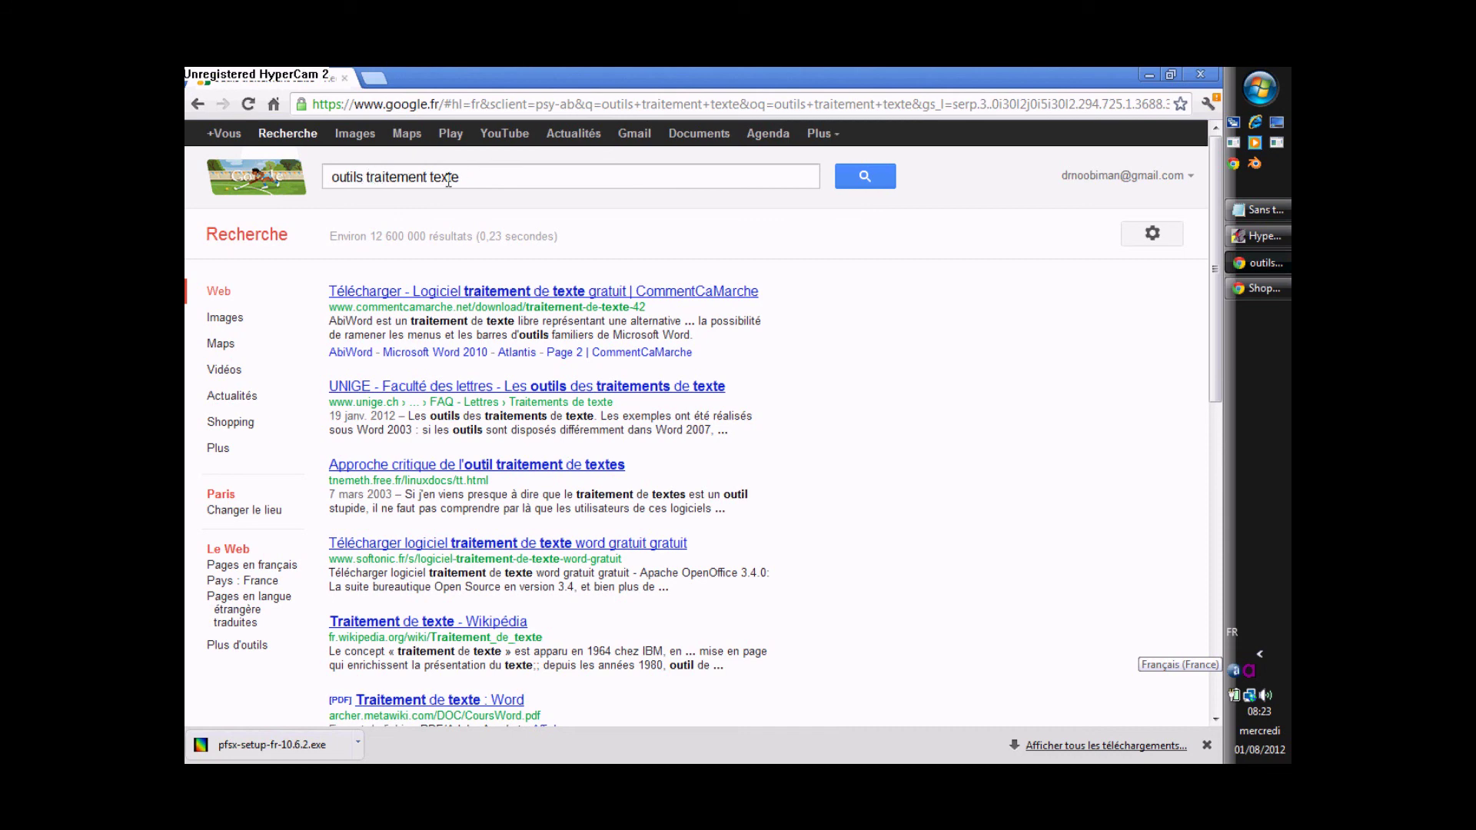
Step: Replace the whole query with the download keyword version and search for the suggested spelling "dl traitement texte"
{"action": "left_click_drag", "start_coordinate": [470, 177], "coordinate": [209, 180]}
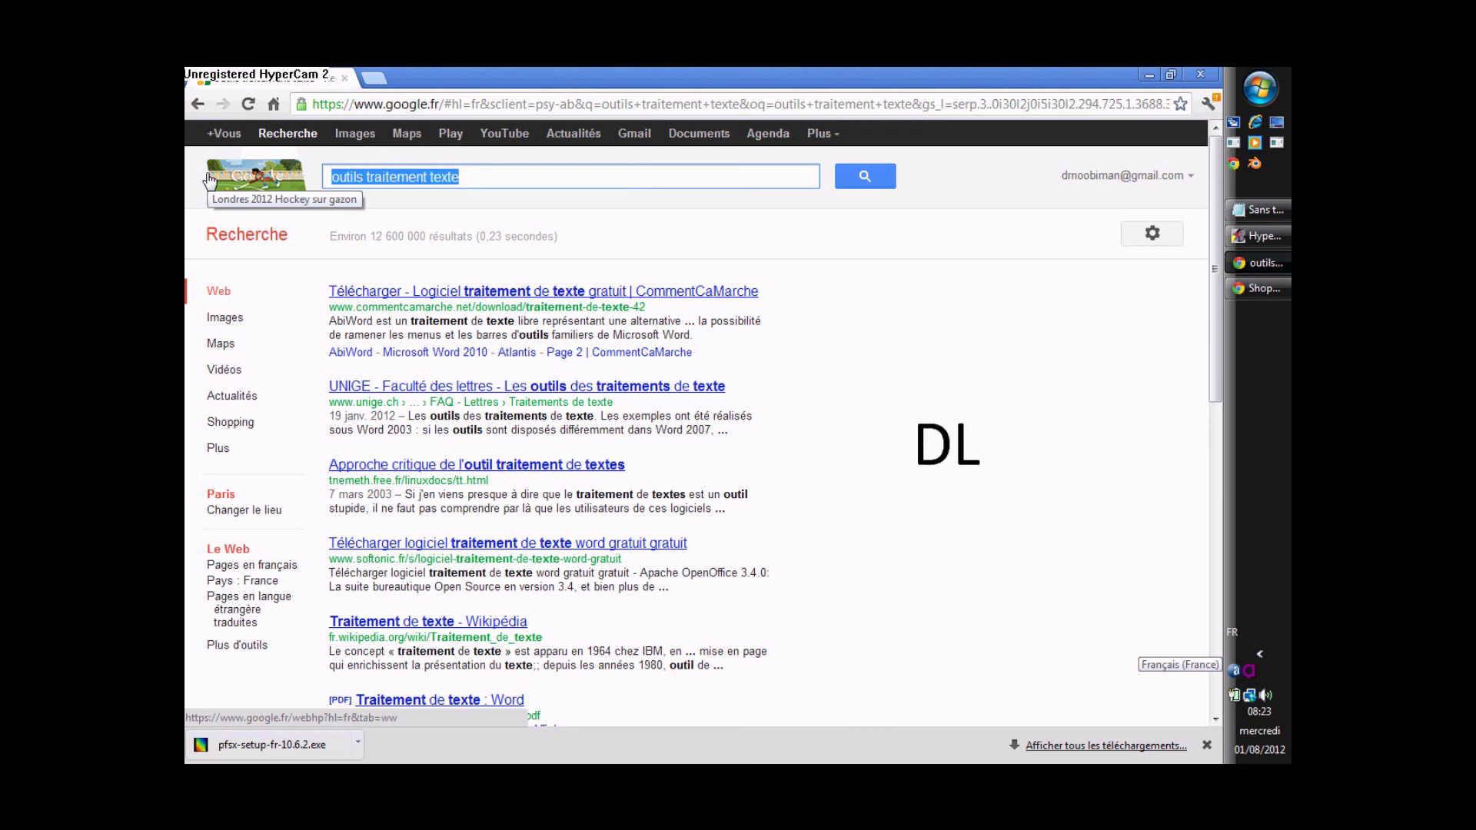
{"action": "type", "text": "dl"}
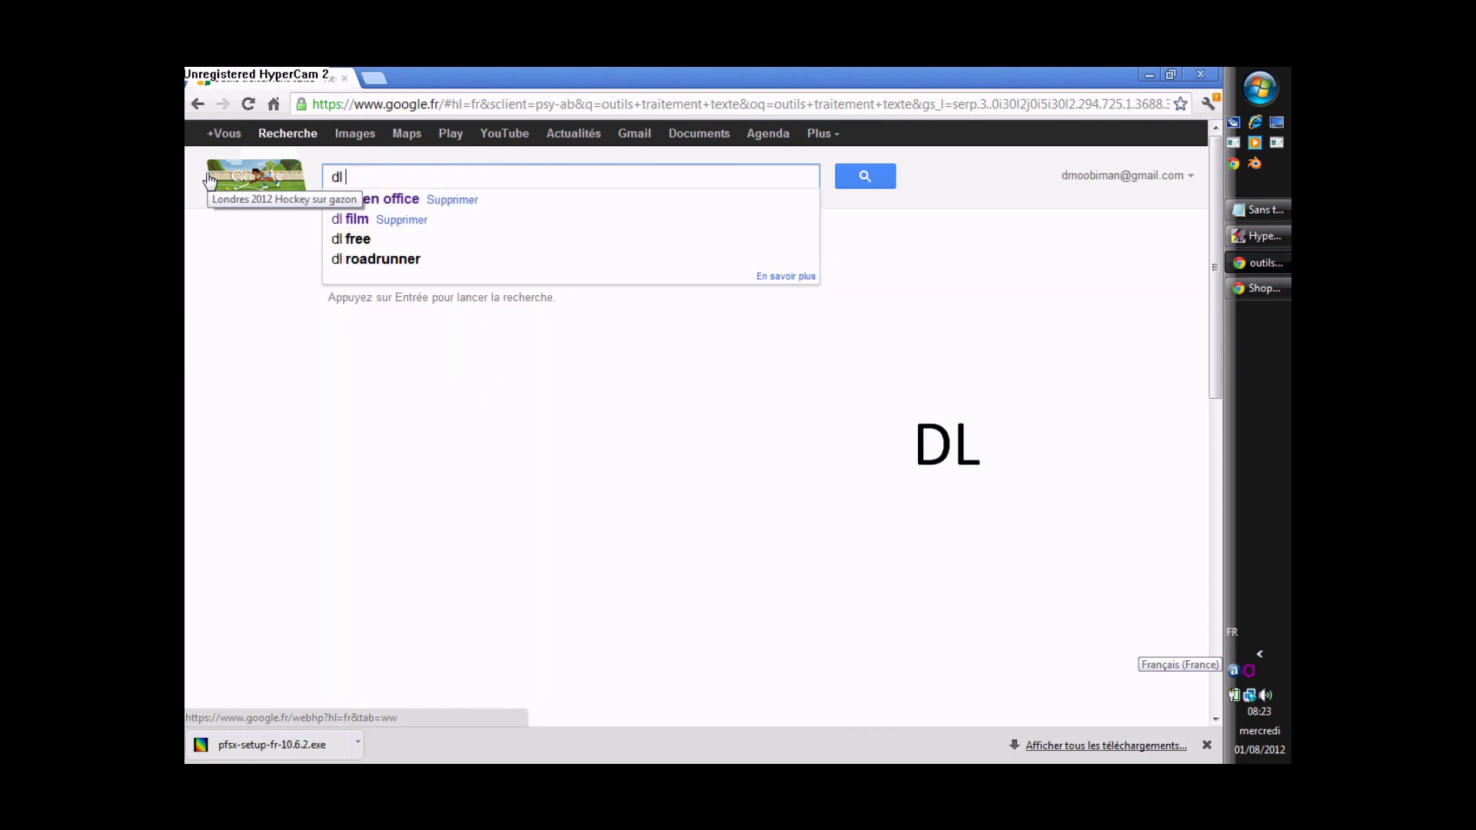
{"action": "type", "text": " traite"}
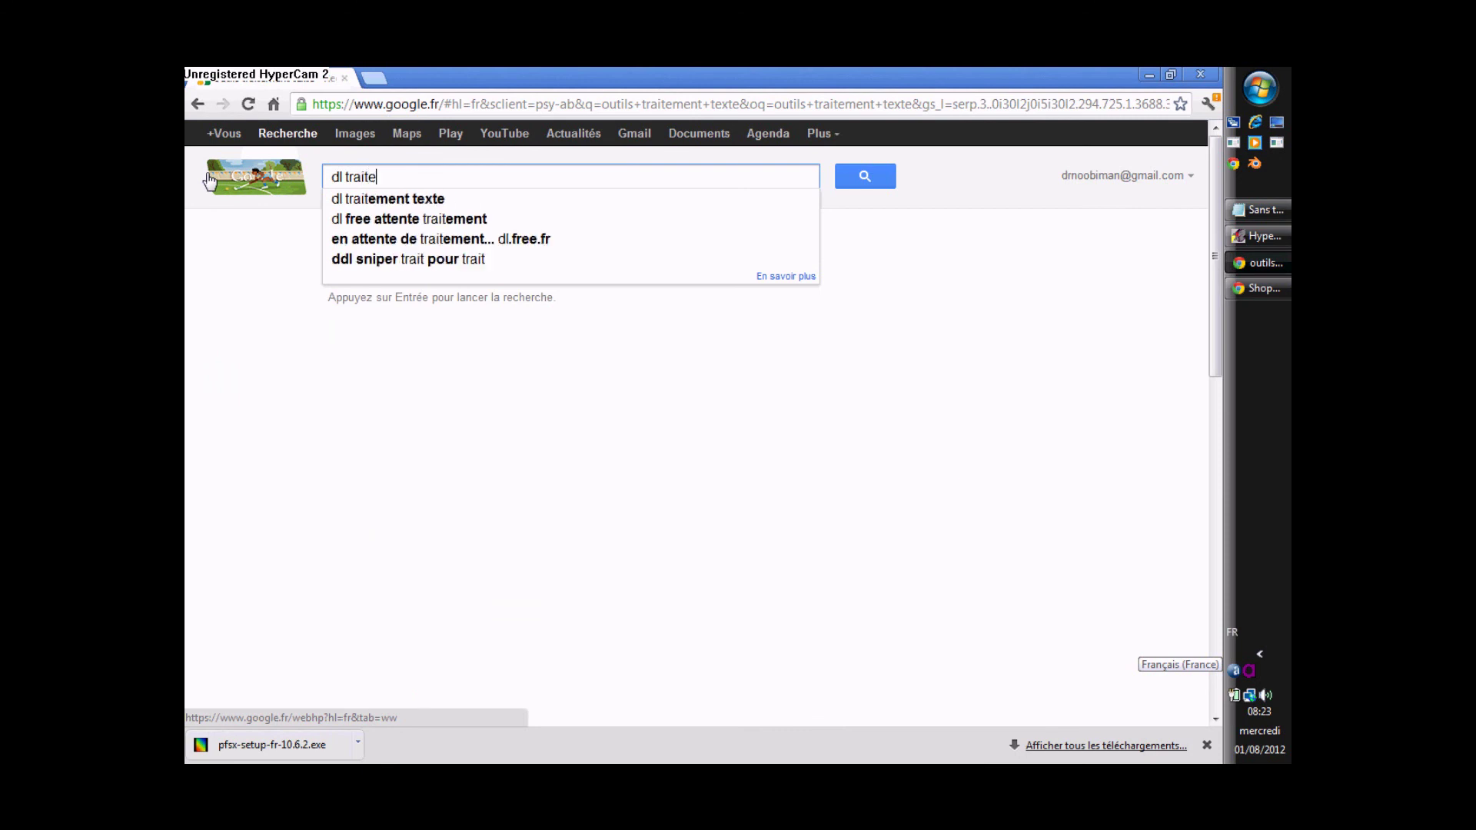
{"action": "type", "text": "me,t texte"}
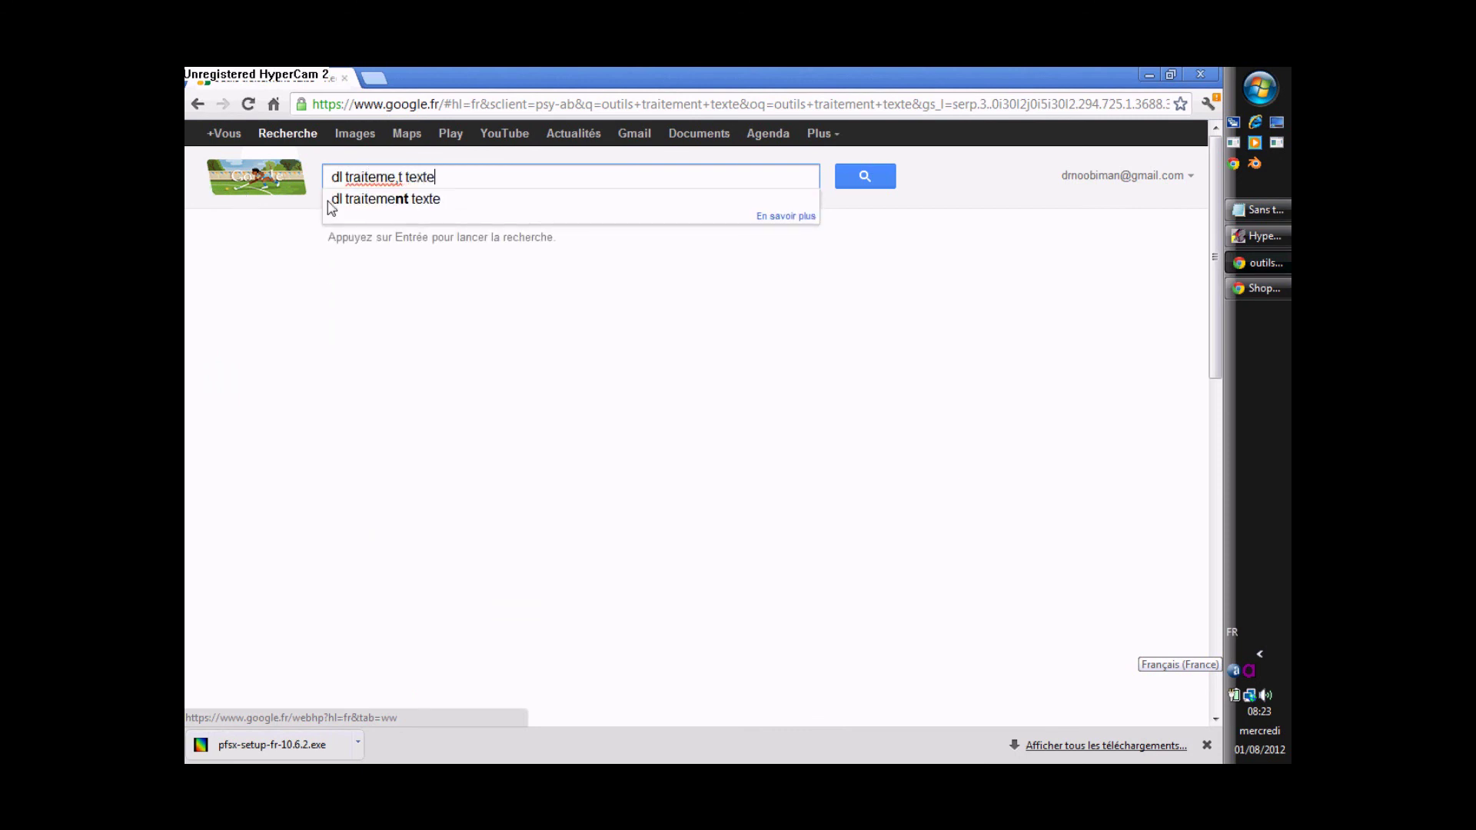
{"action": "left_click", "coordinate": [411, 201]}
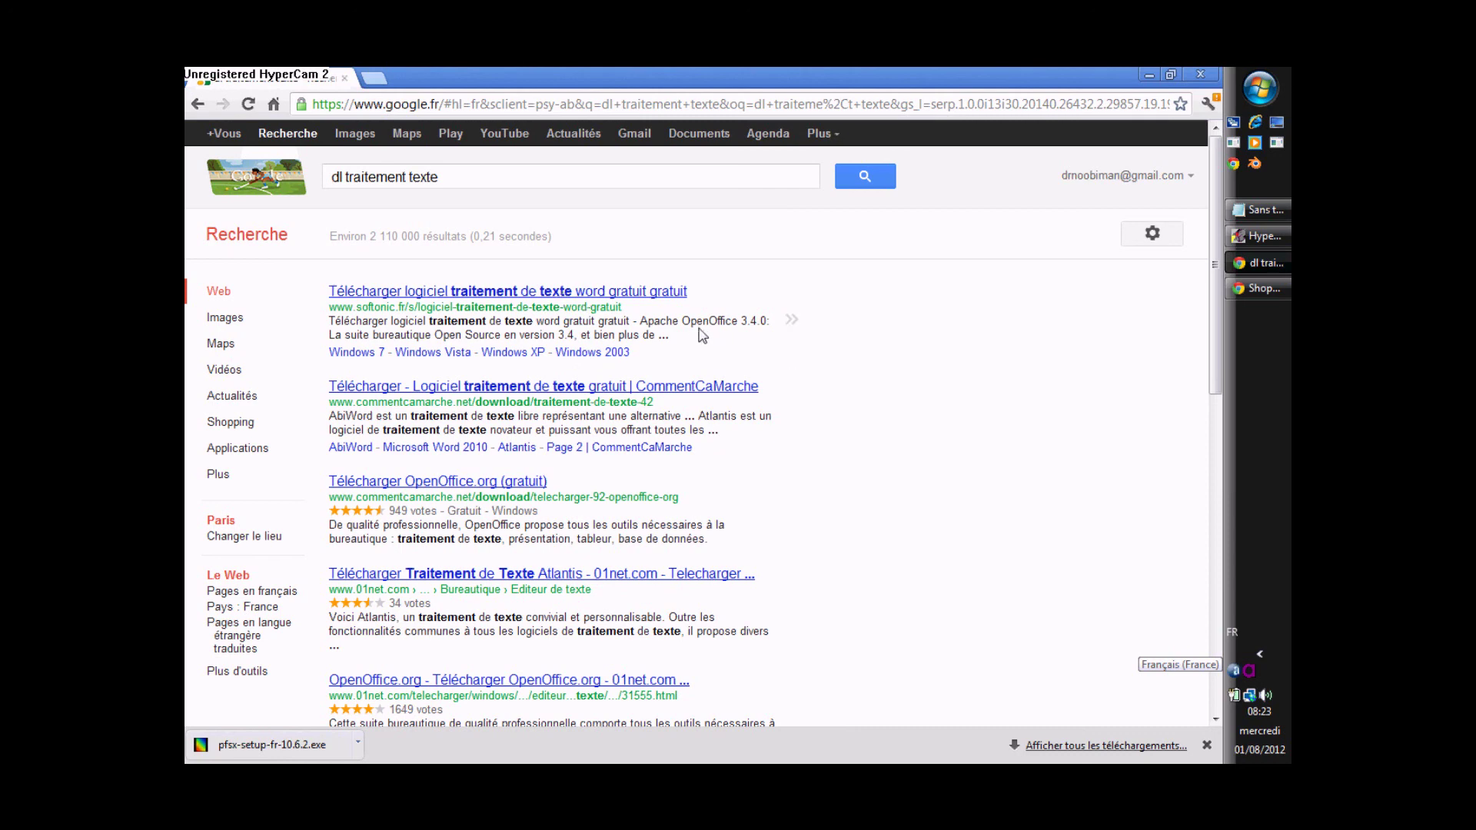
Step: Point out OpenOffice in the first result's description and switch to the course outline in the untitled Bloc-notes window
{"action": "left_click_drag", "start_coordinate": [677, 320], "coordinate": [746, 316]}
{"action": "left_click", "coordinate": [1241, 212]}
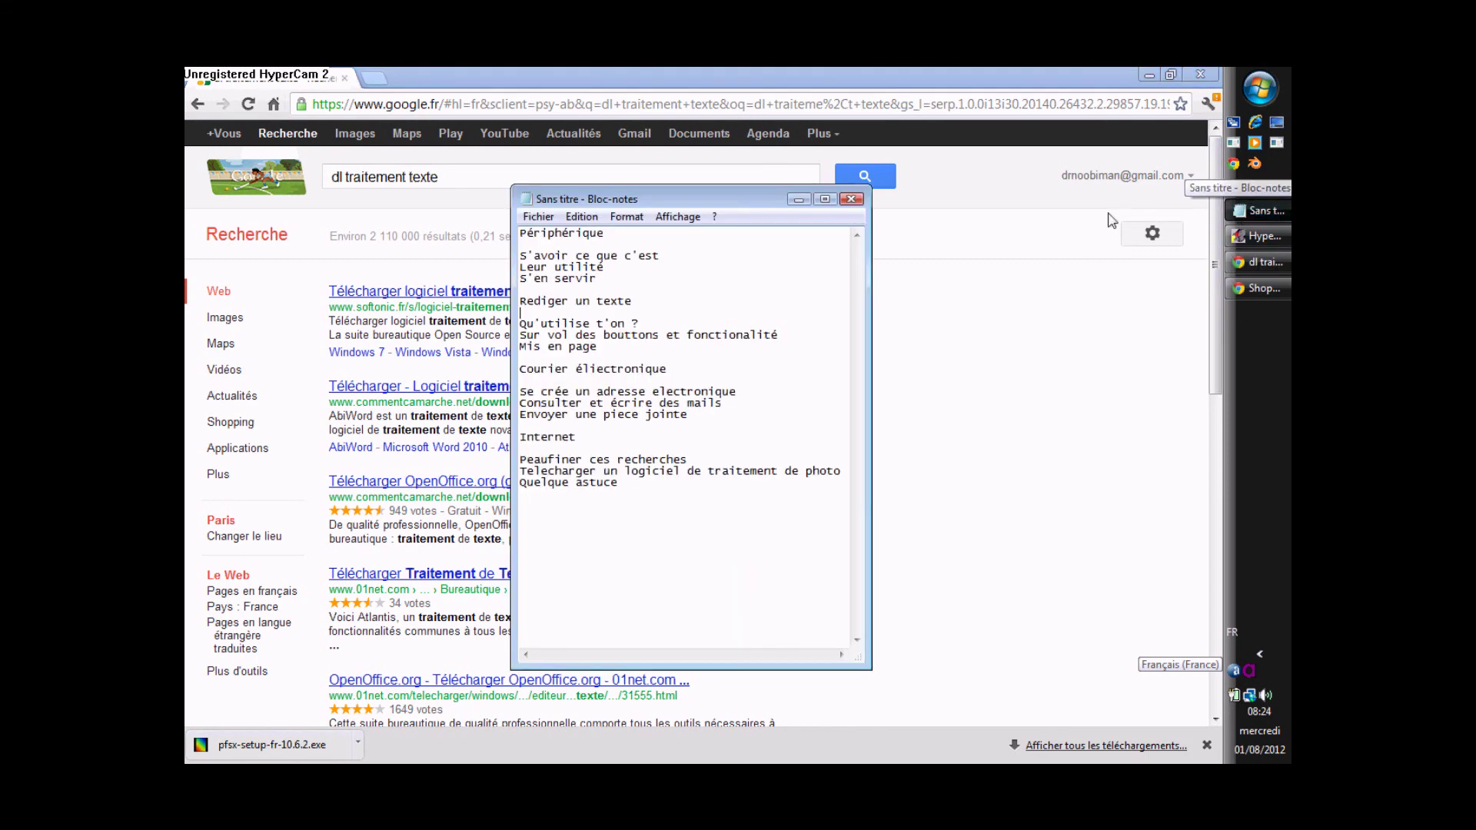